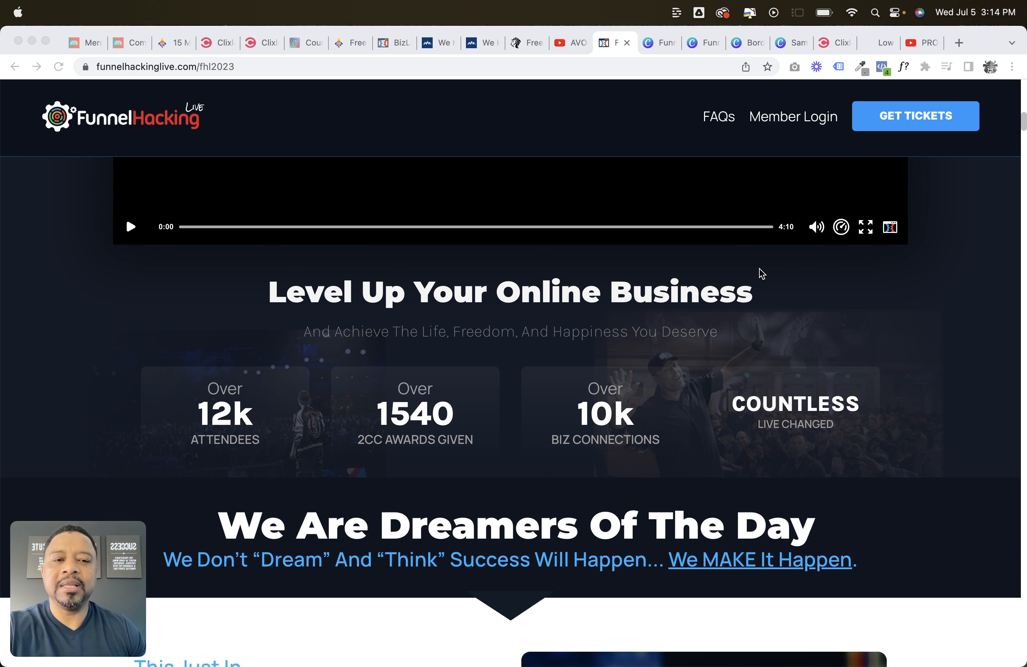
Look over the Funnel Hacking Live page, and open the Doc's Funnels folder in HighLevel's funnel list
scroll(761, 274, down, 2)
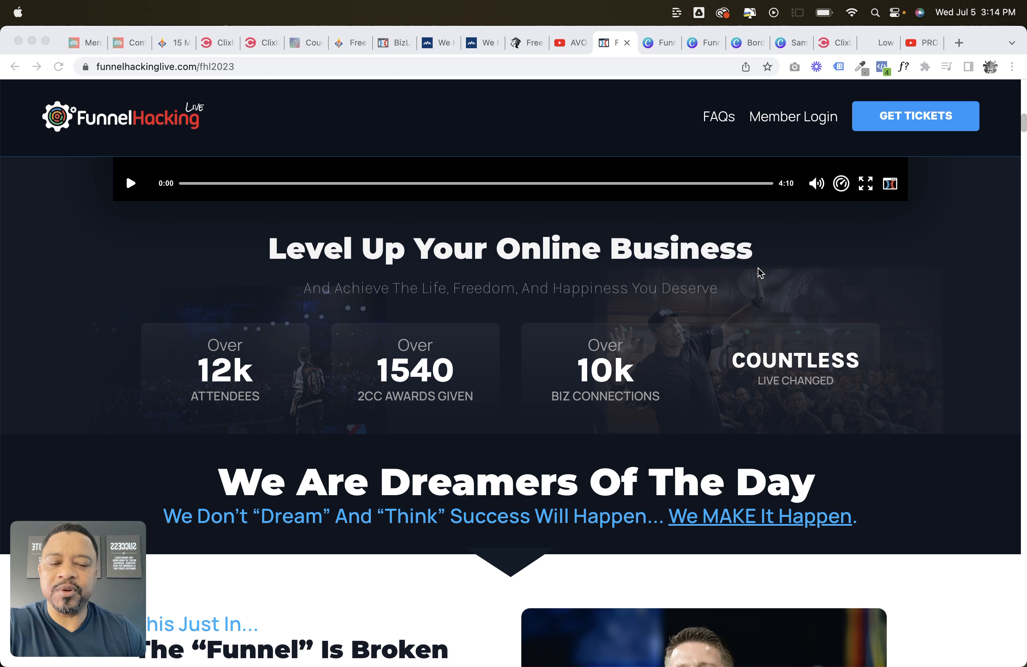
scroll(760, 273, down, 5)
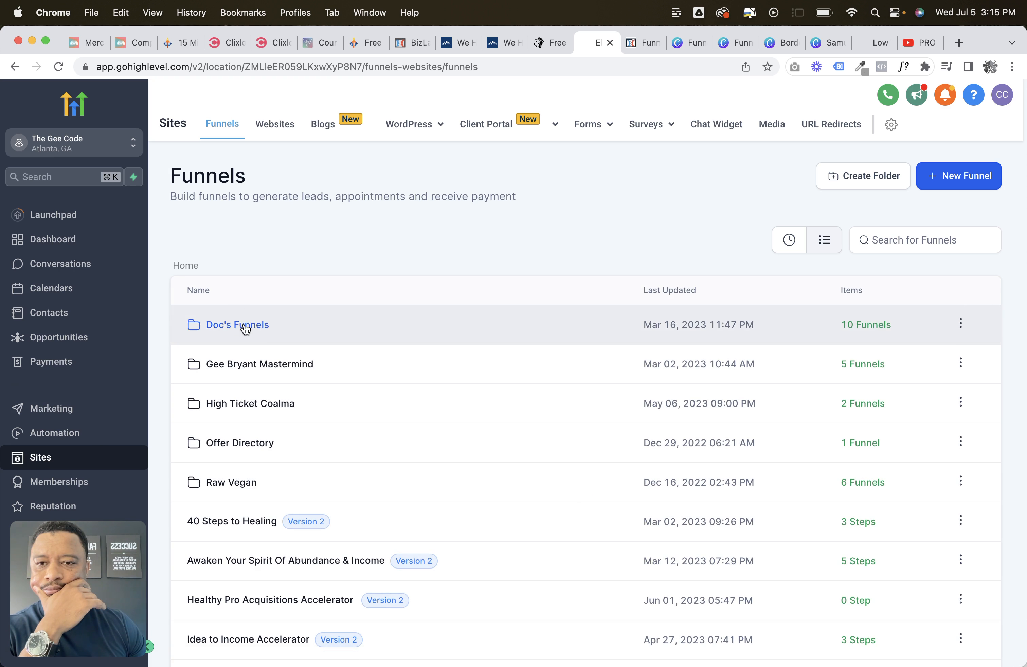
click(241, 325)
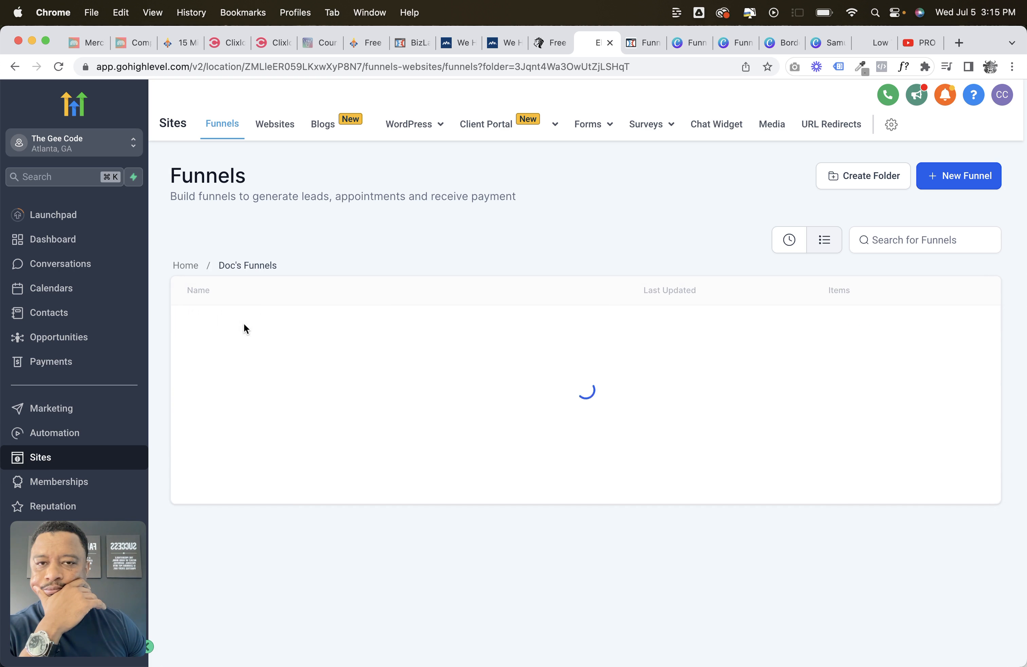
scroll(504, 392, down, 3)
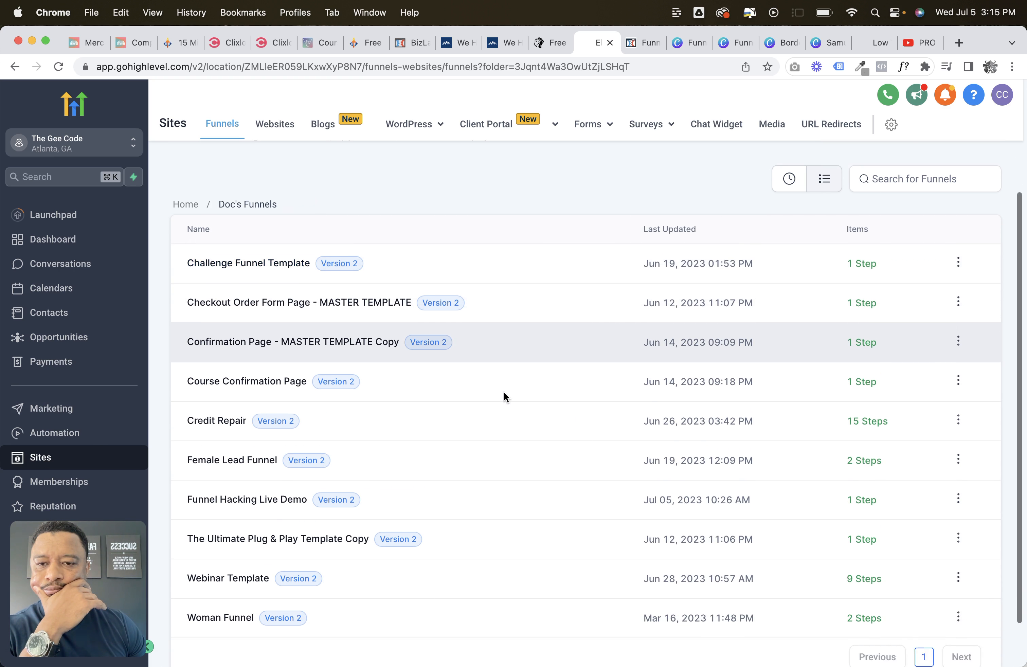
scroll(504, 392, up, 3)
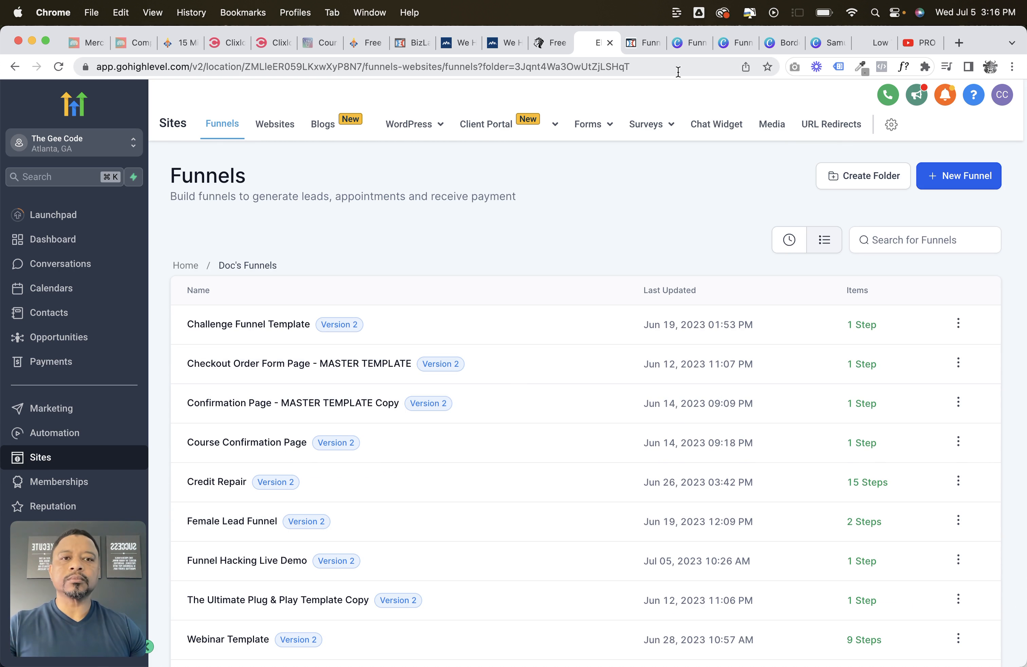
Review the hero area of the Funnel Hacking Live page, and return to the HighLevel funnel list
click(645, 44)
scroll(697, 309, up, 10)
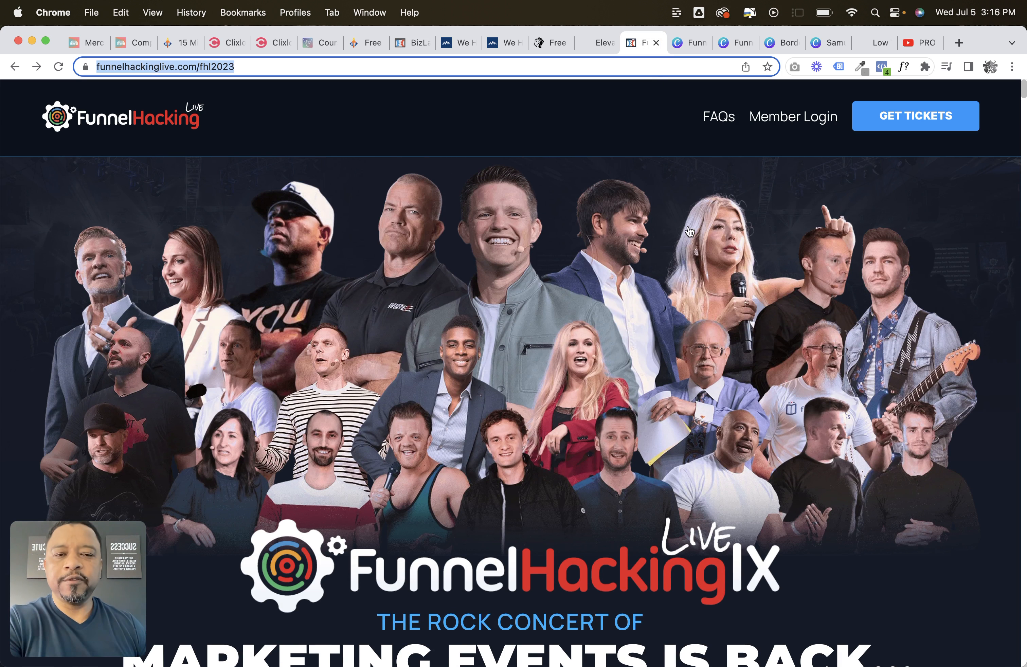
click(597, 41)
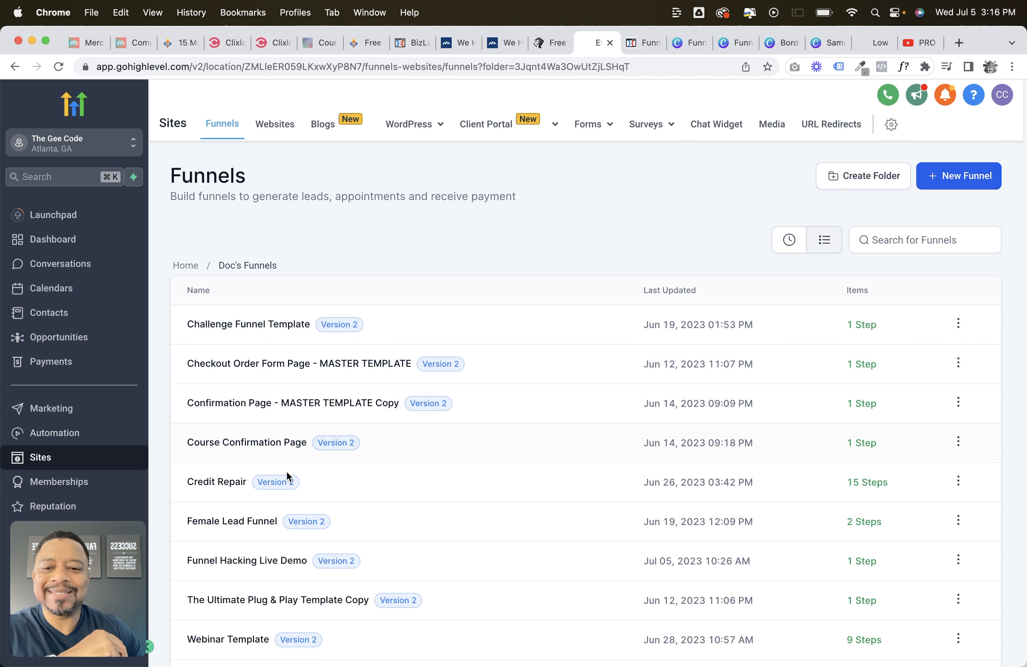
Create a new funnel from blank named "FH Demo" in the Doc's Funnels folder
click(949, 179)
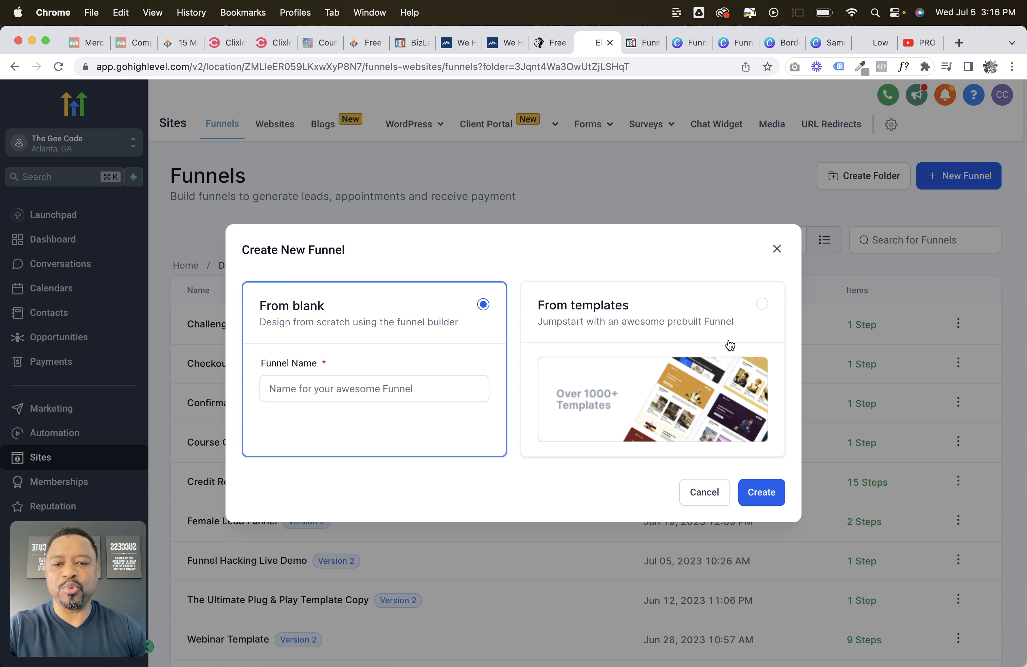
click(384, 394)
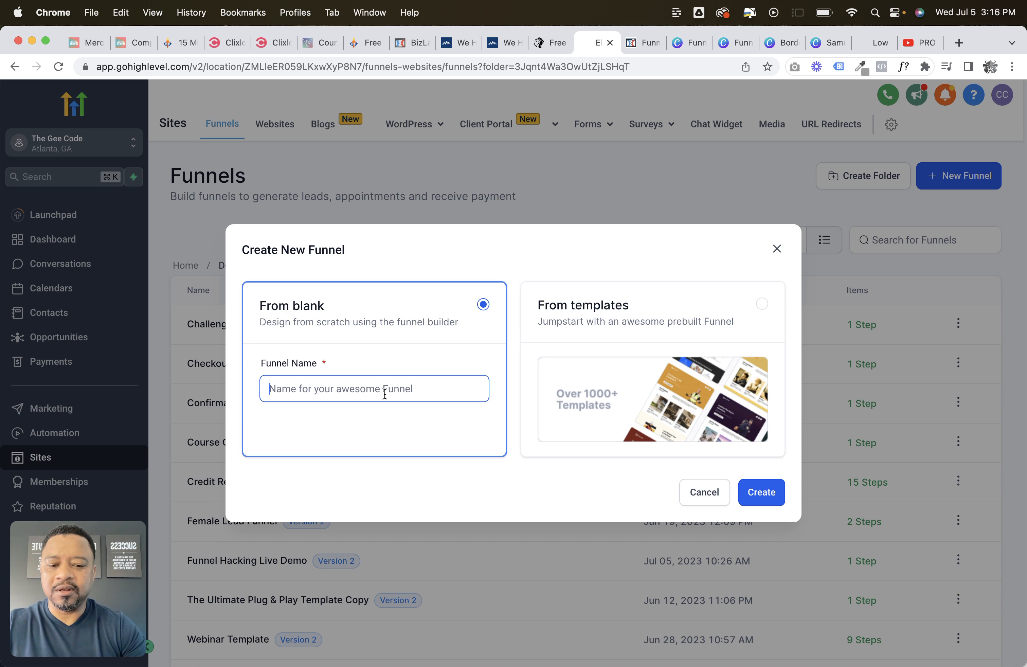
text(FH Demo)
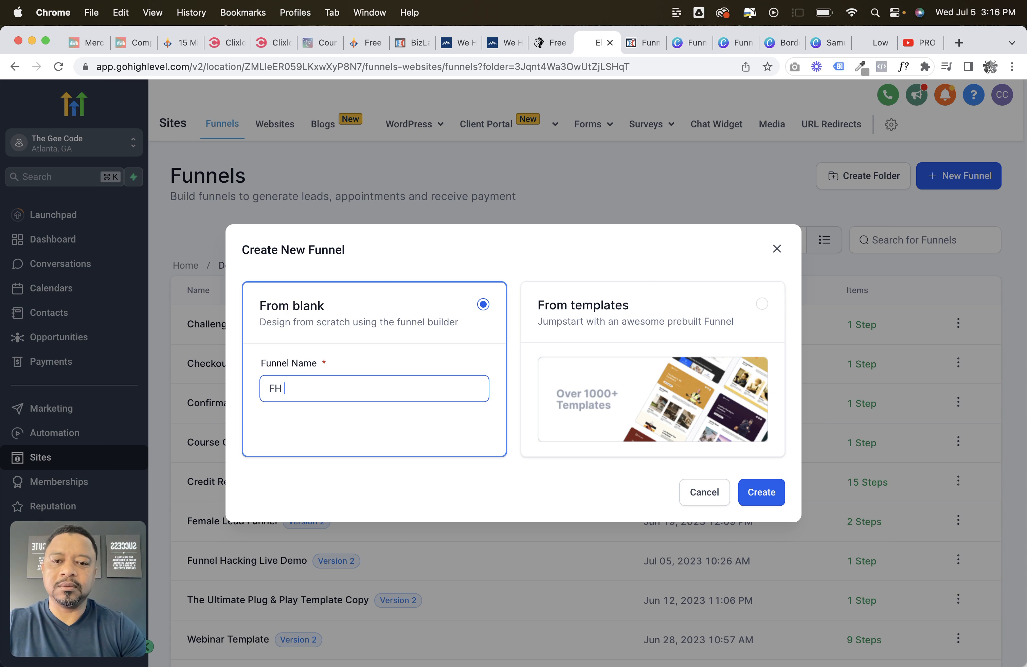
click(761, 498)
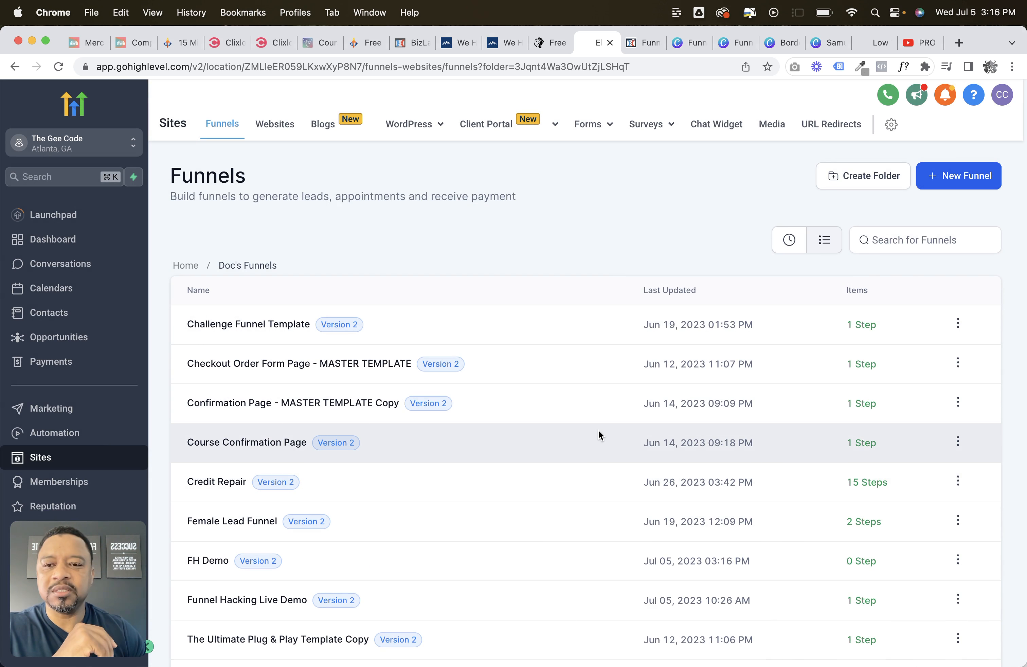
Open the new FH Demo funnel from the Doc's Funnels list
scroll(600, 429, down, 3)
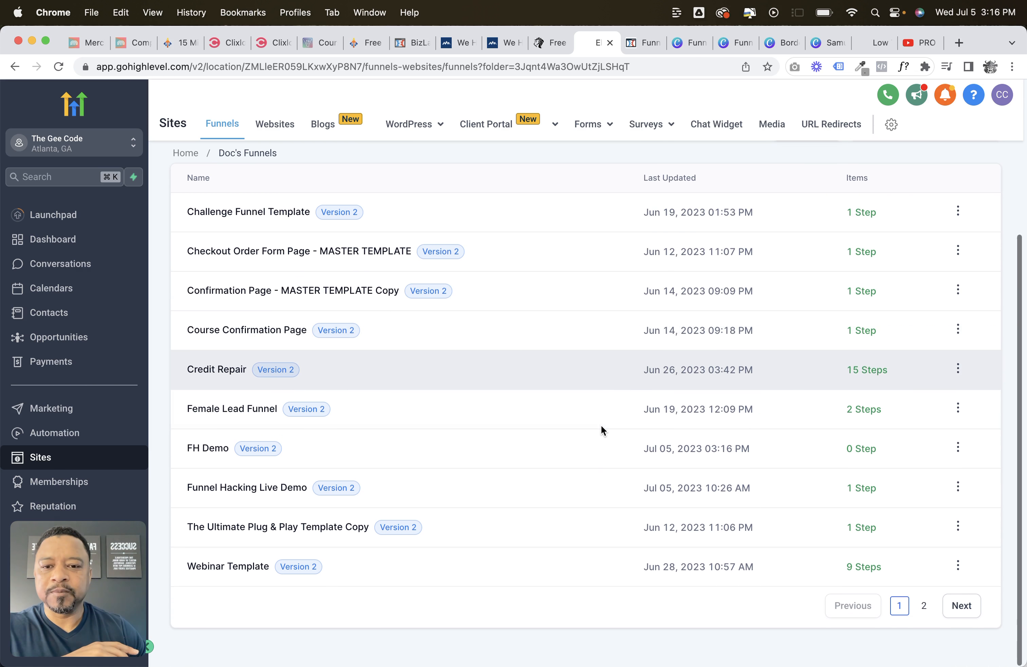
scroll(601, 427, up, 2)
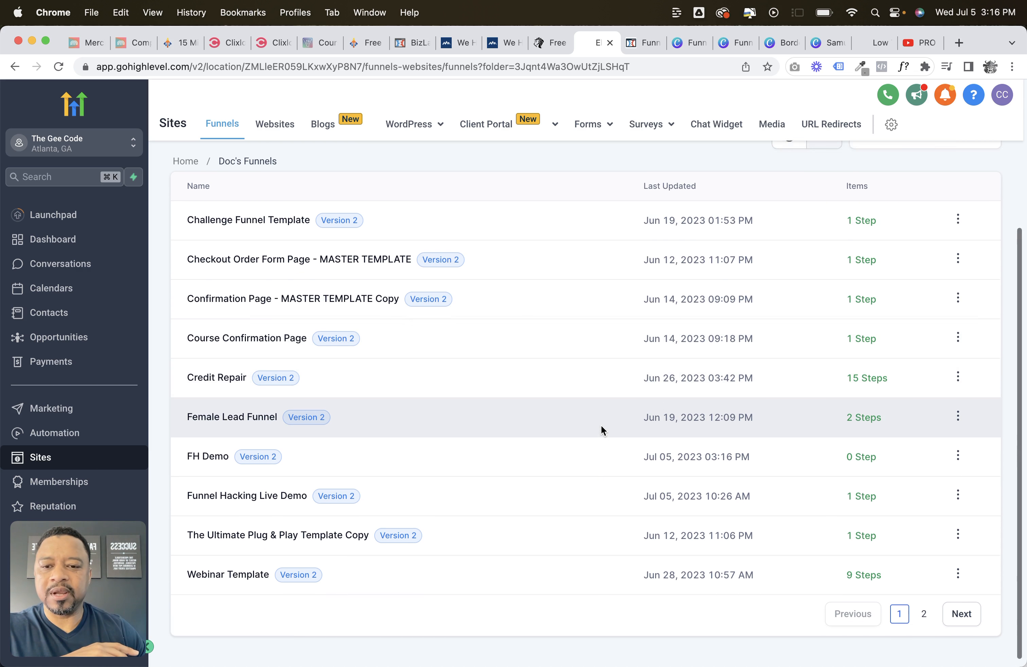
scroll(601, 426, down, 2)
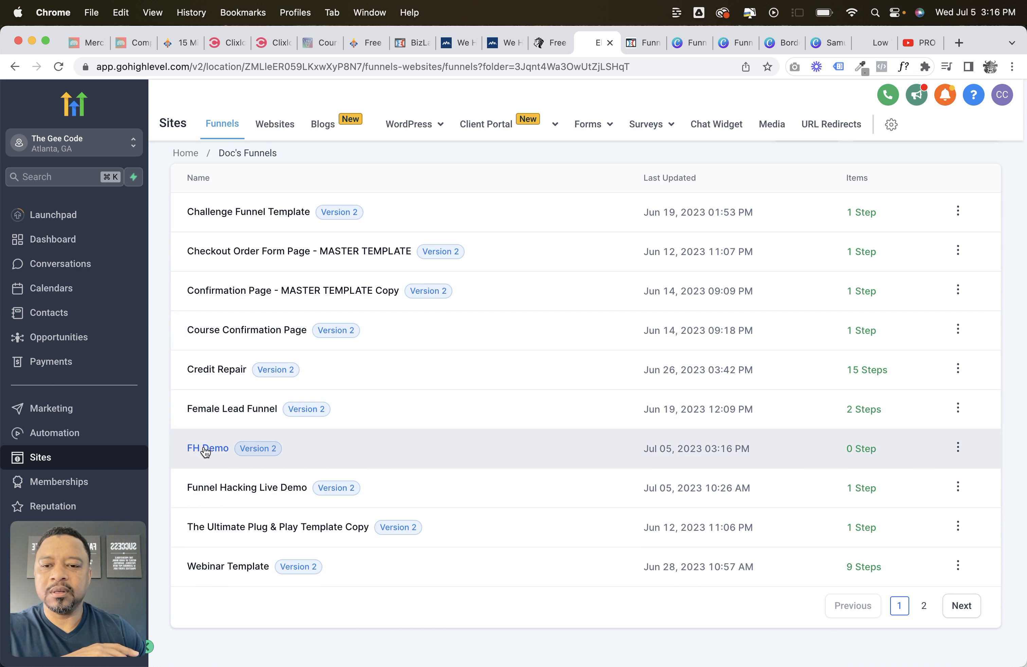
click(207, 448)
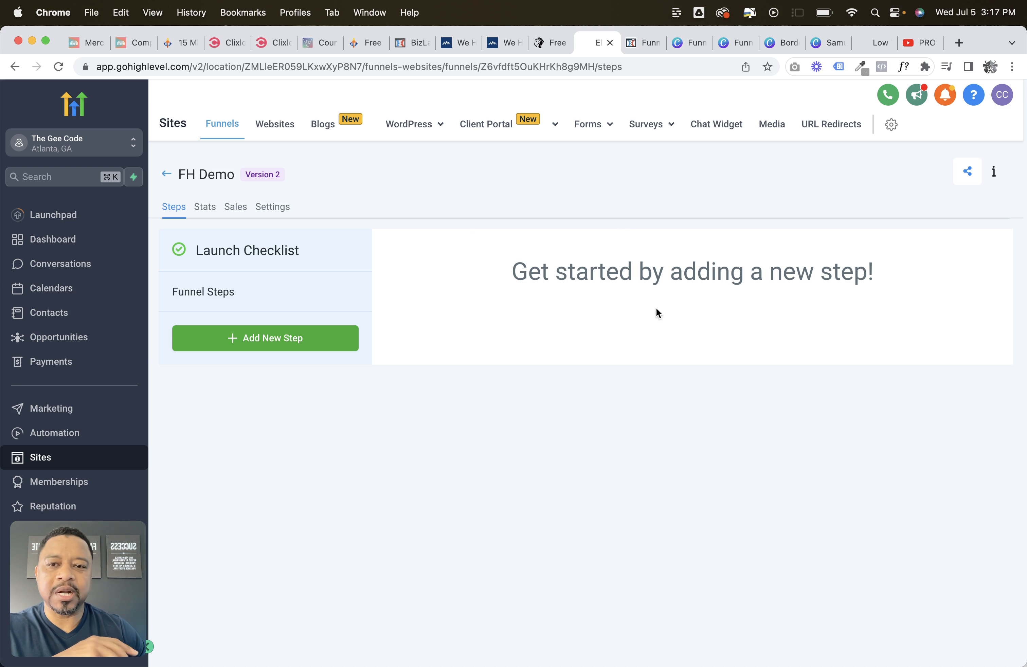
Add a funnel step named "FH Demo Home" with the path "fhdemo-home"
click(255, 340)
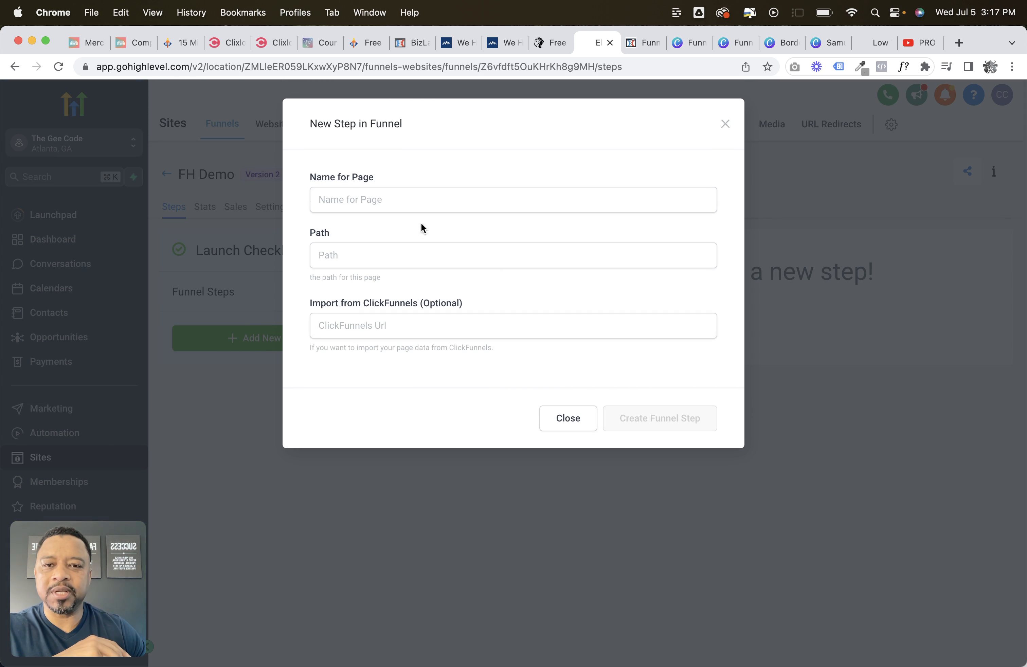
click(430, 206)
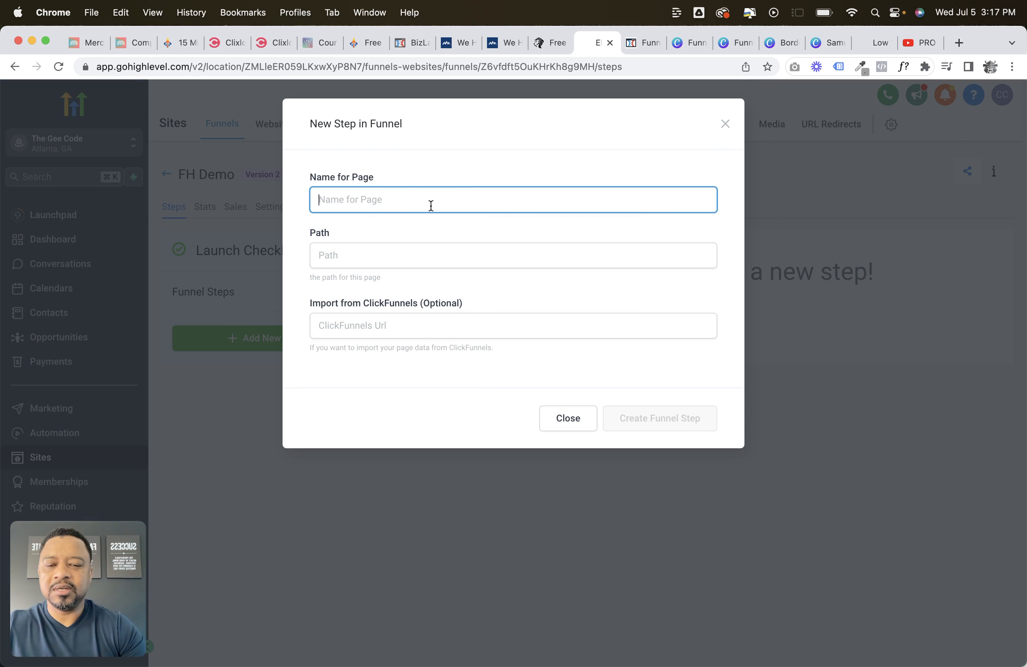
text(FH Demo Home)
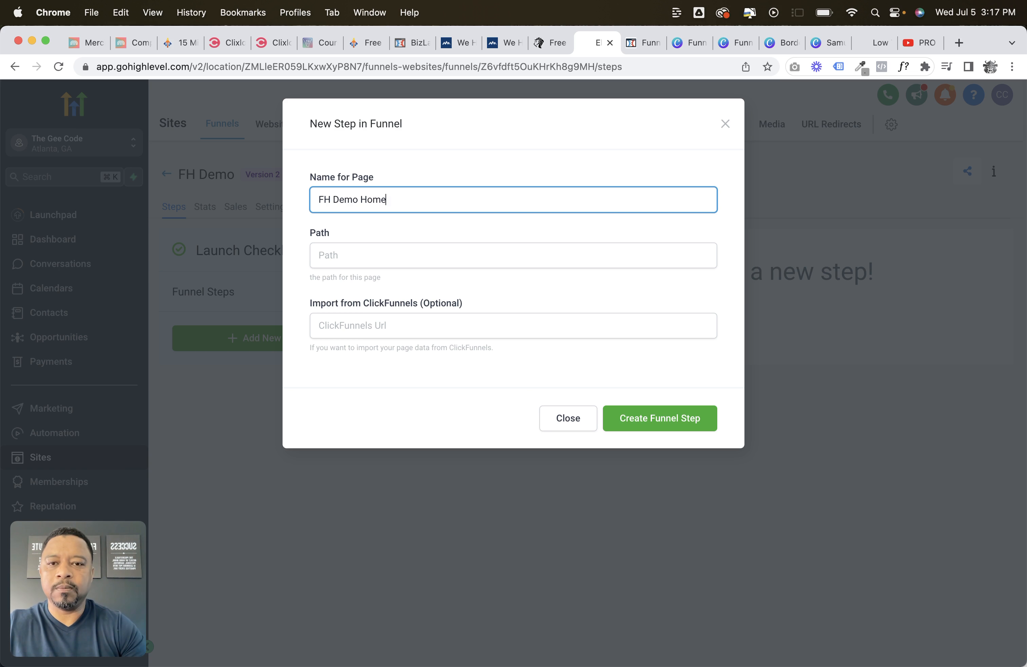
key(Tab)
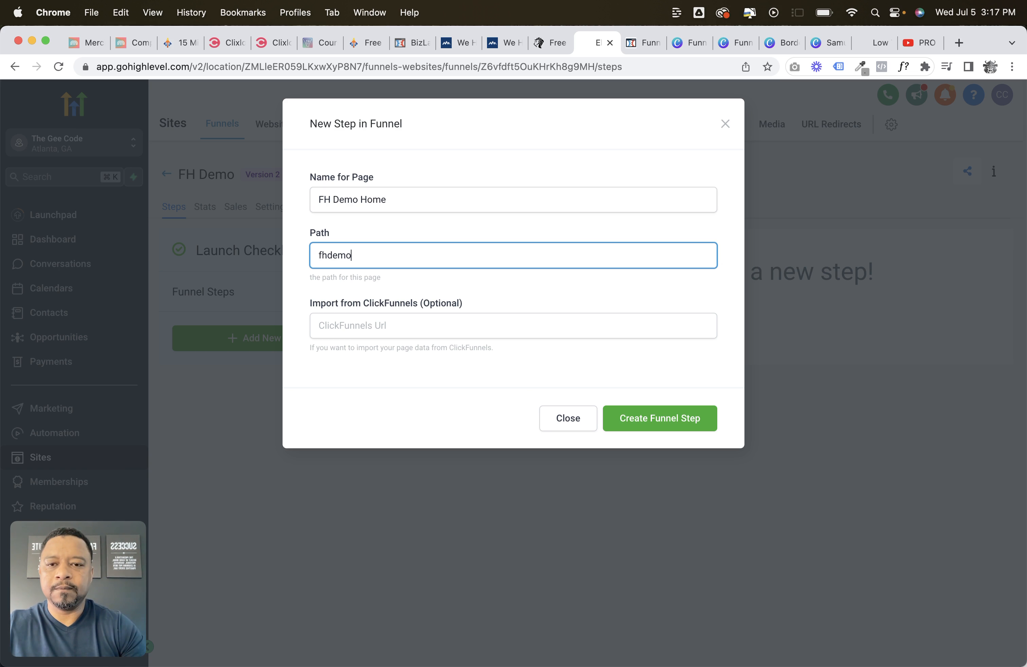
text(fhdemo-ho e)
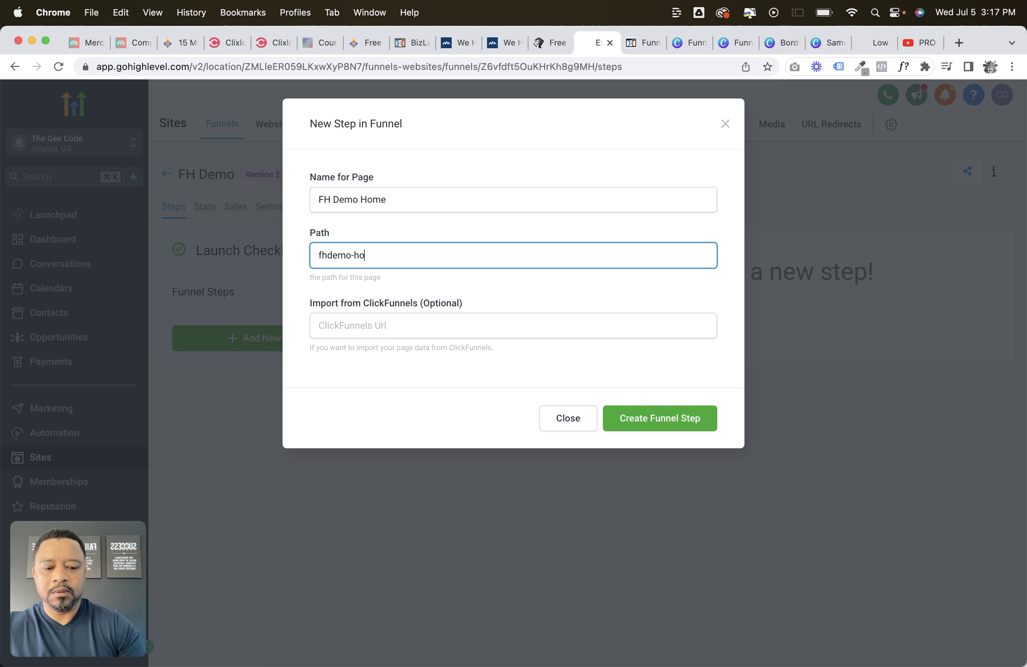
click(657, 418)
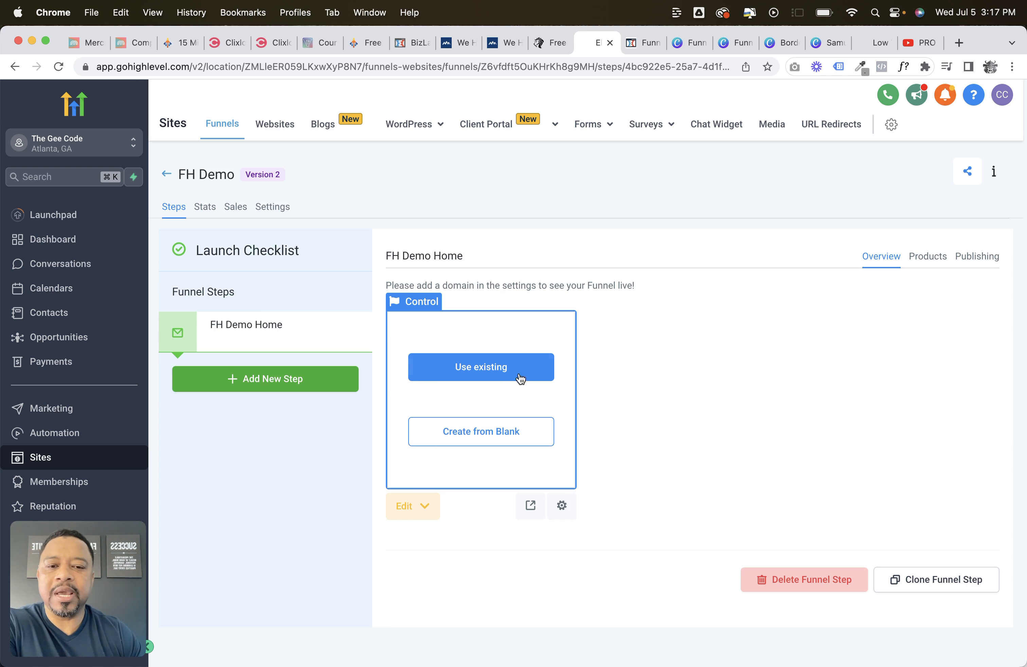
Create the FH Demo Home page from blank and add a full-width section to it
click(479, 435)
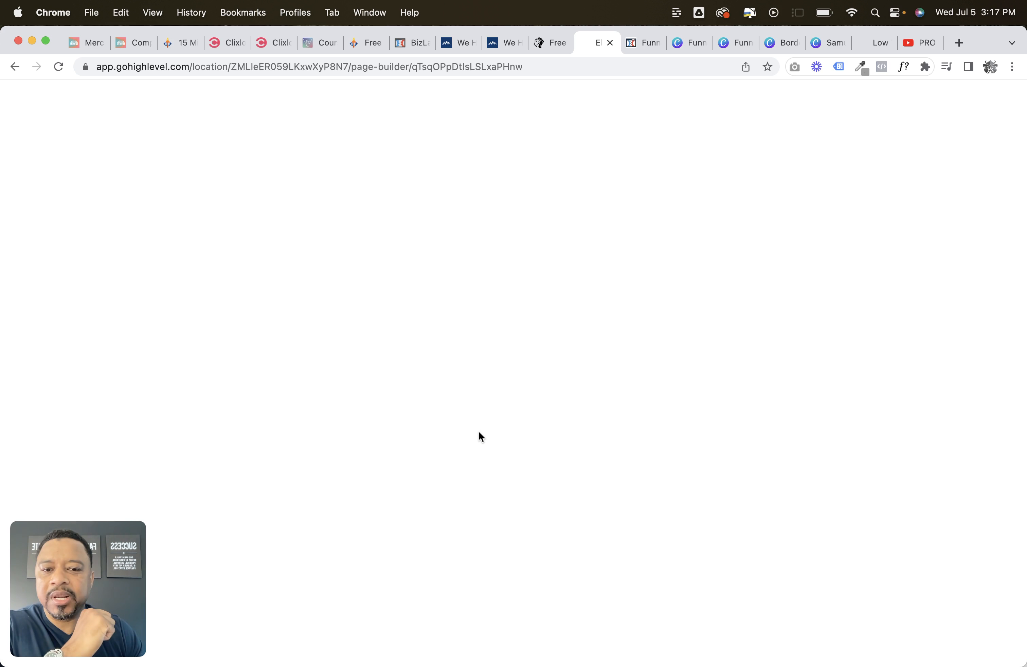
click(649, 45)
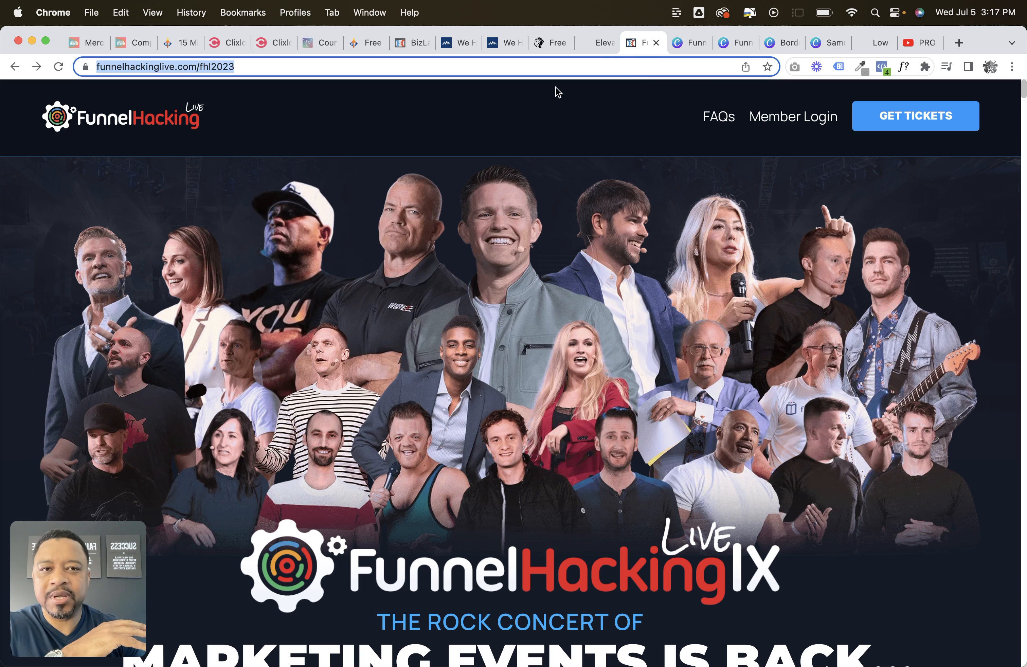
click(604, 44)
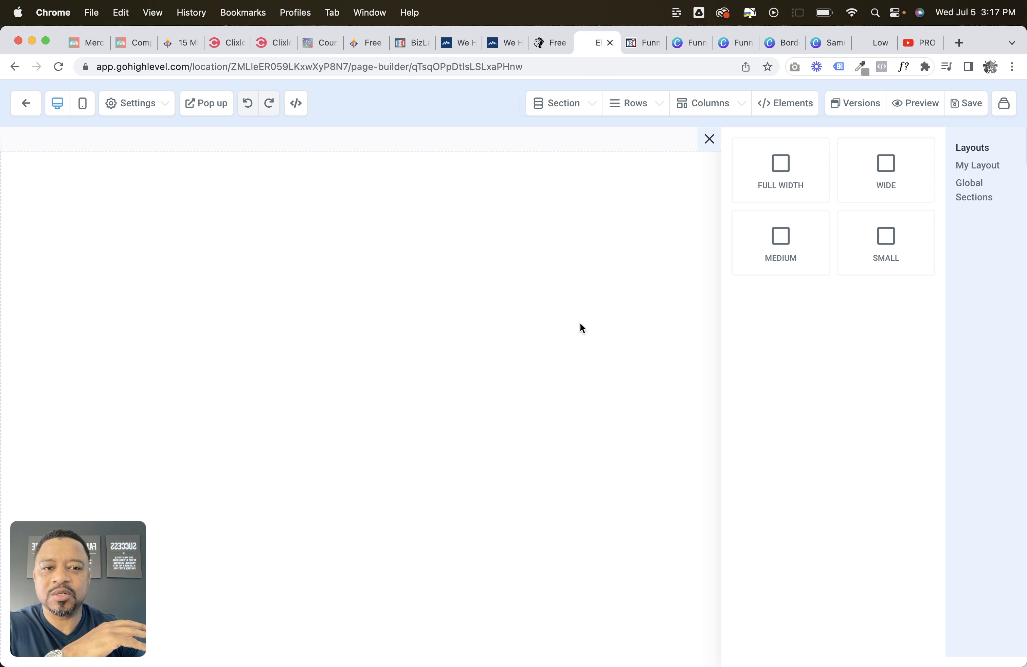
click(642, 46)
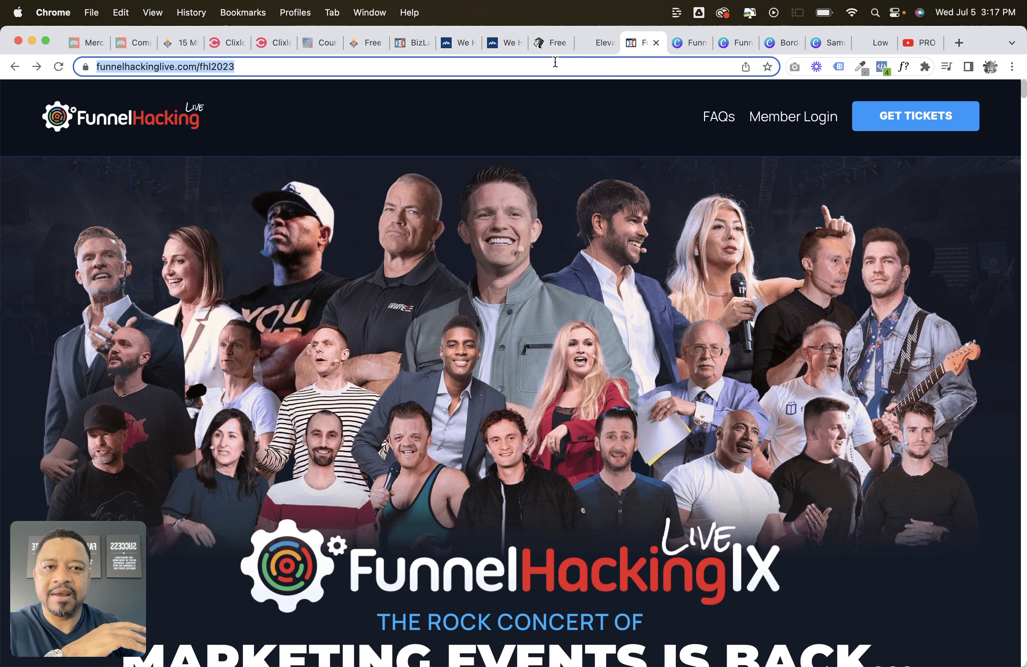
click(603, 42)
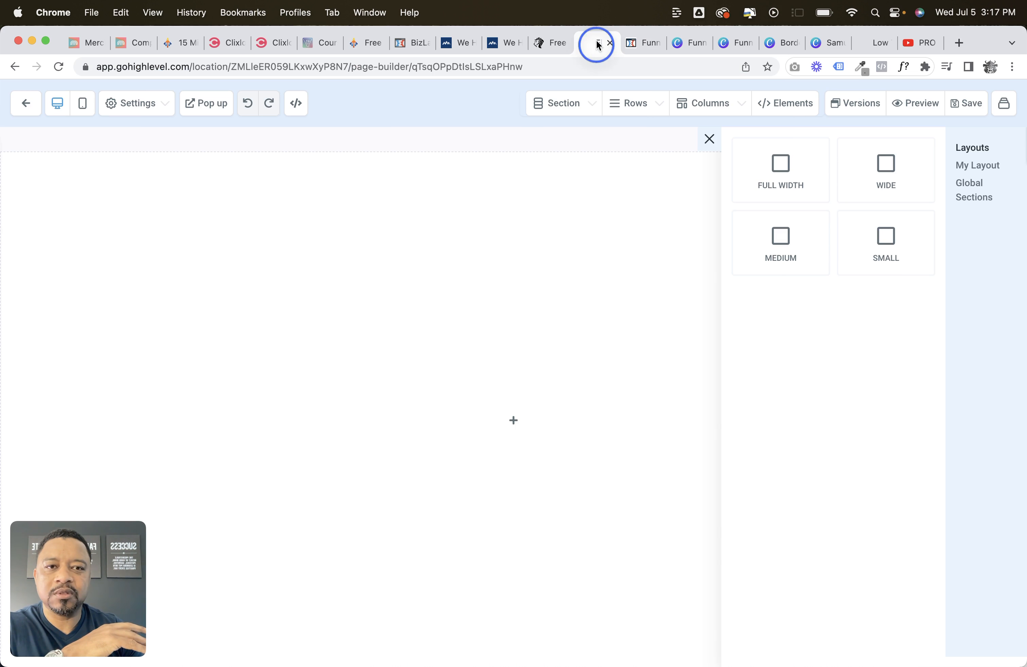
click(773, 174)
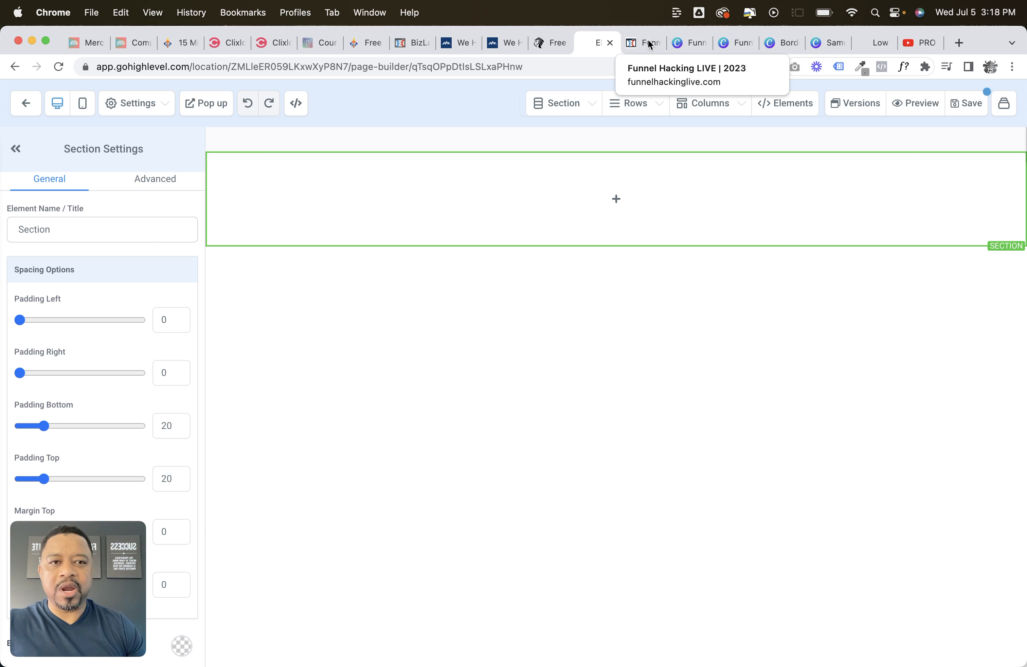
Copy the navigation color code #0B121D from the "Duplicate FunnelHackingLive.com" note in Notes, and return to the page builder in Chrome
mouse_move(896, 655)
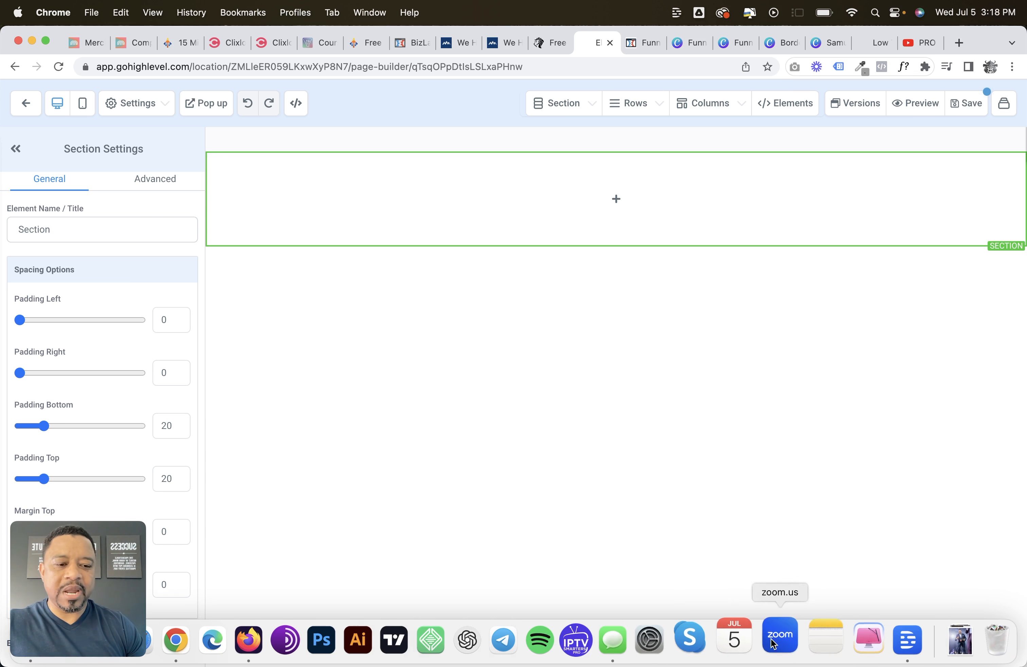
click(806, 640)
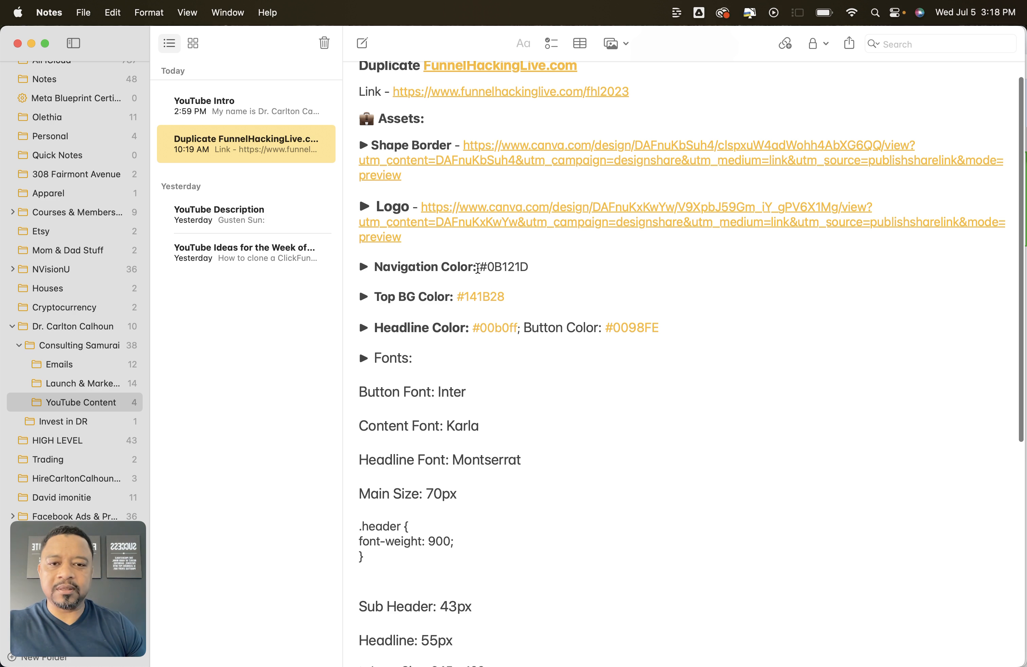
drag(480, 266, 529, 262)
key(super+c)
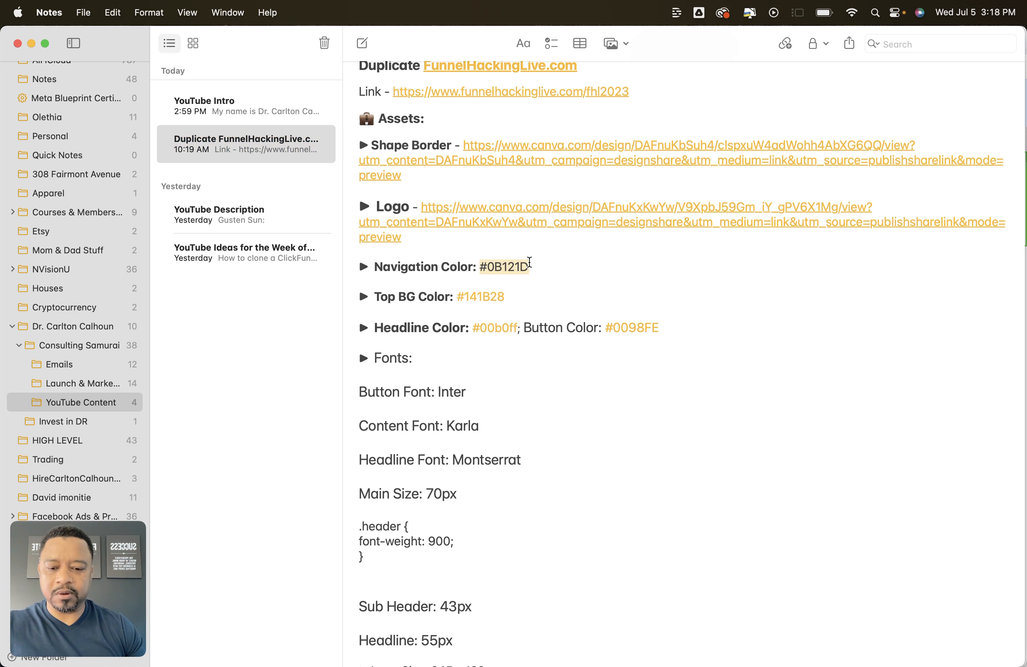
key(super+Tab)
Add a custom background color #0B121D named "Nav BG Color" and apply it to the section
drag(88, 523, 325, 521)
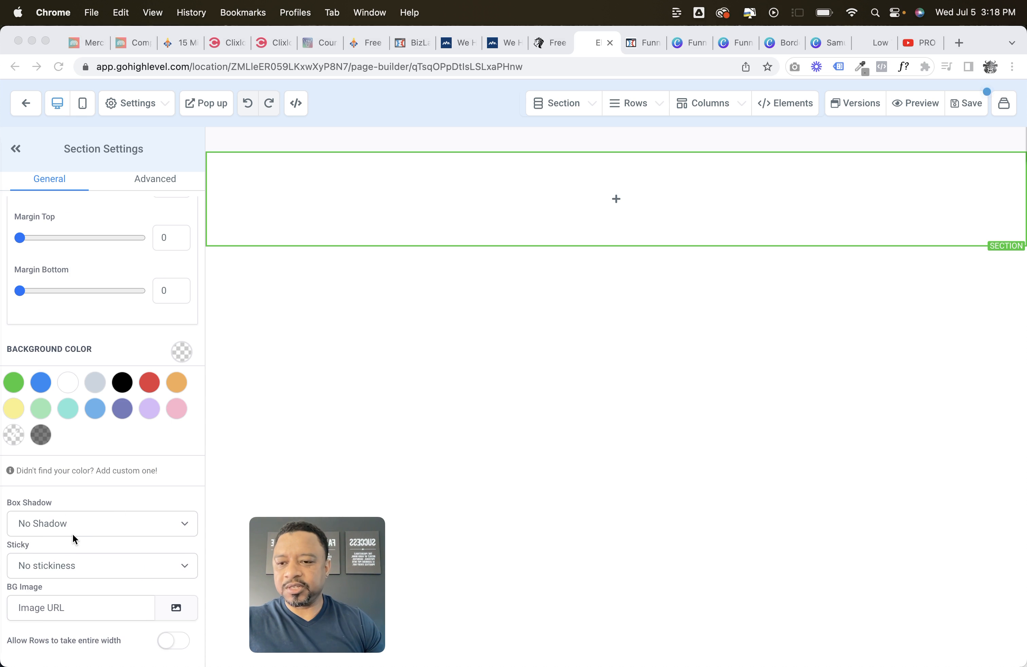
click(83, 470)
click(93, 514)
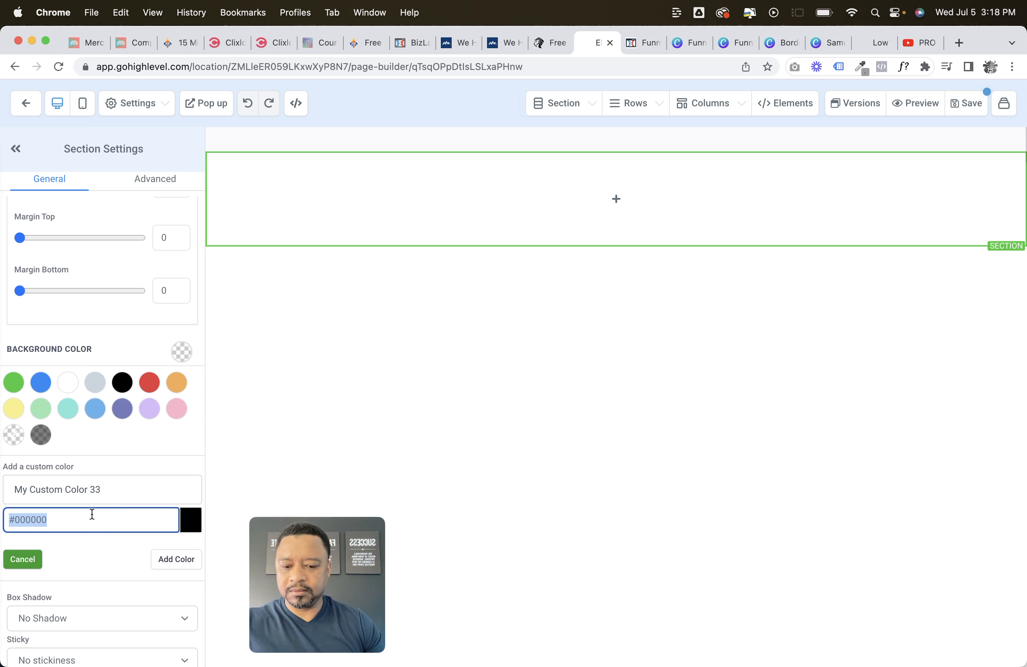
key(super+v)
drag(110, 489, 2, 484)
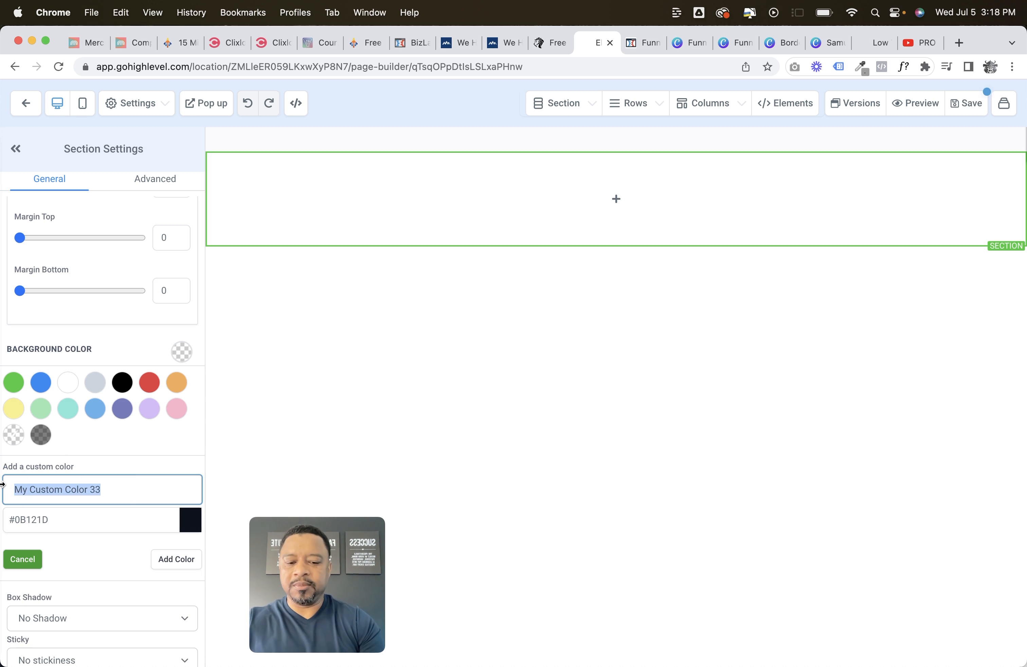
text(Nav BG Color)
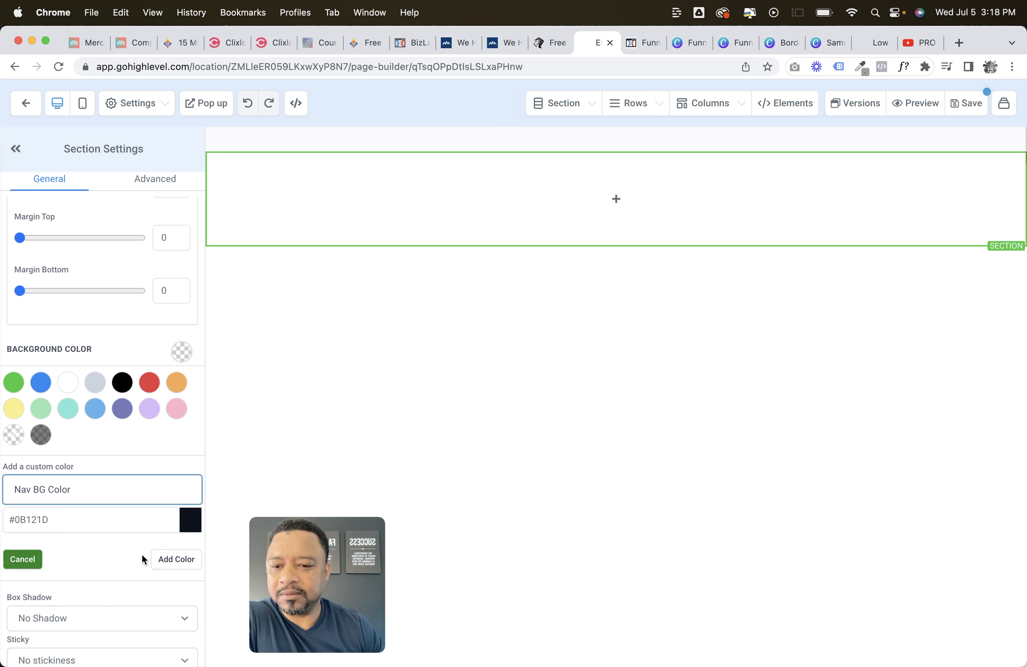
click(163, 558)
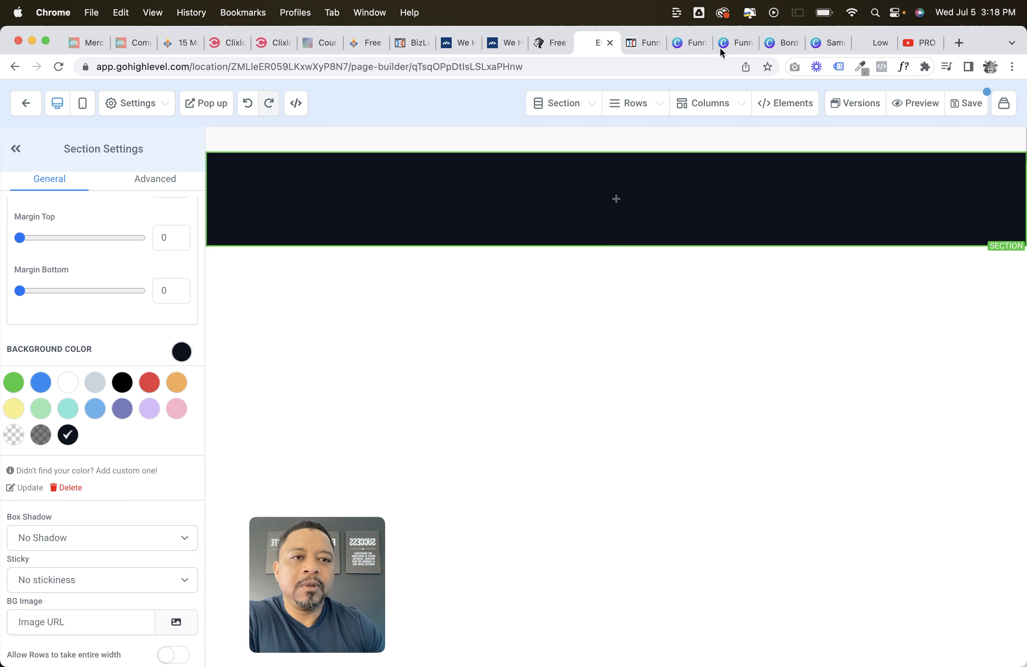
Sample the navigation bar's background color on the funnelhackinglive.com reference page with the color picker extension, and return to the page builder
click(646, 42)
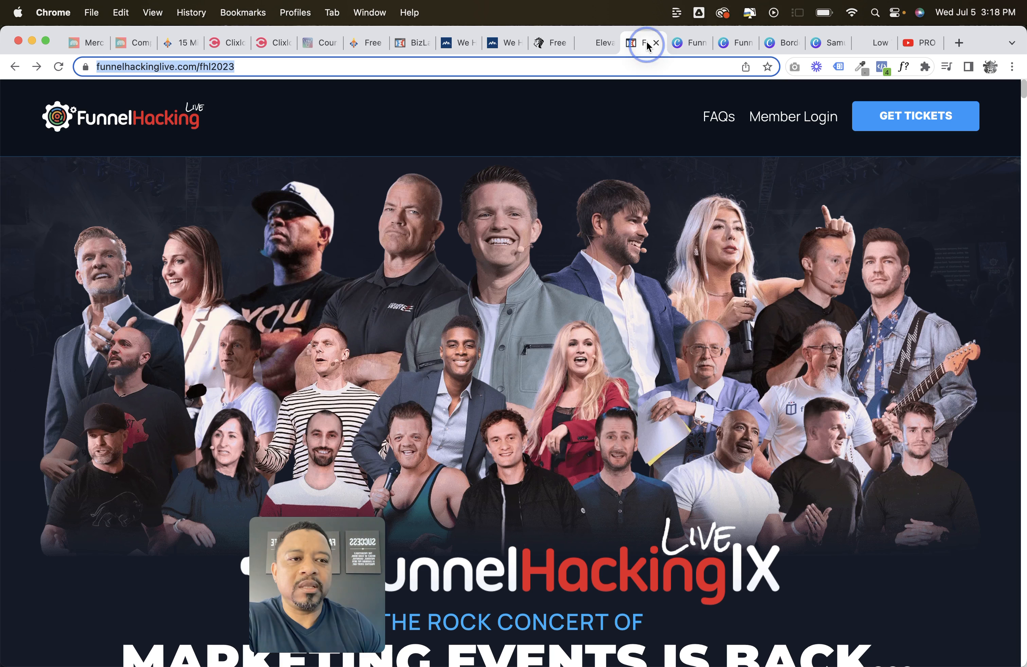
click(858, 69)
click(798, 86)
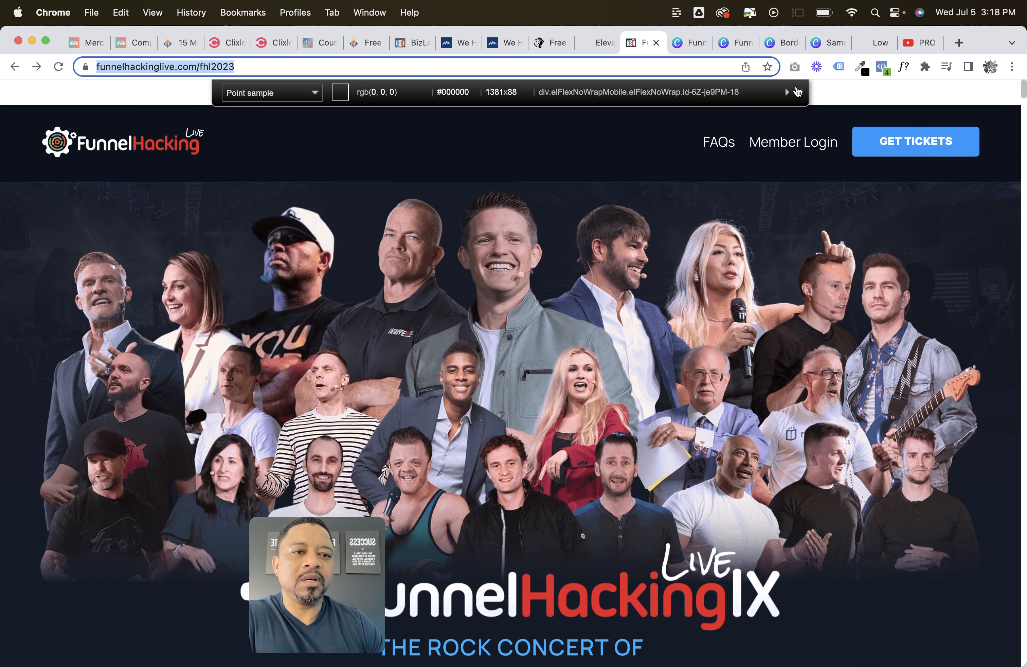
click(519, 148)
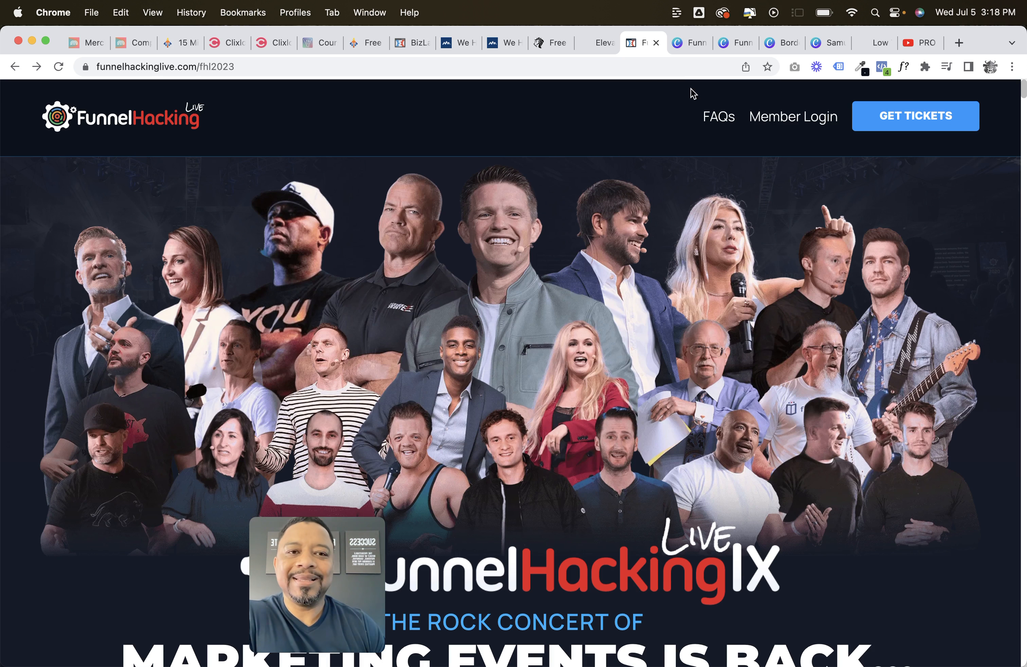
click(600, 43)
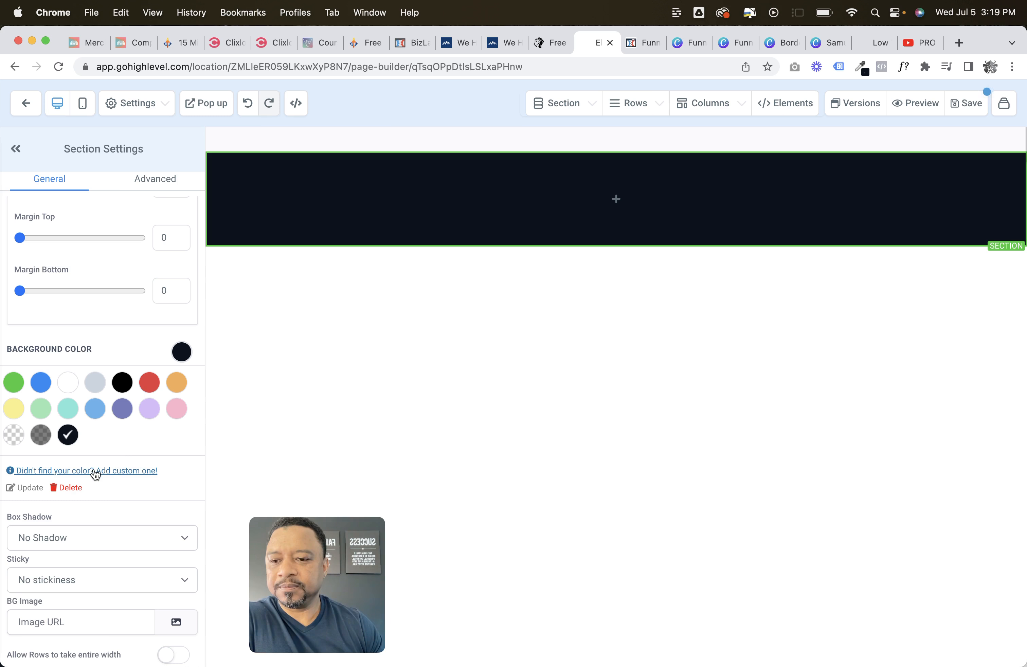
Check the navigation layout on the reference page and add a three-column row to the dark section
mouse_move(619, 209)
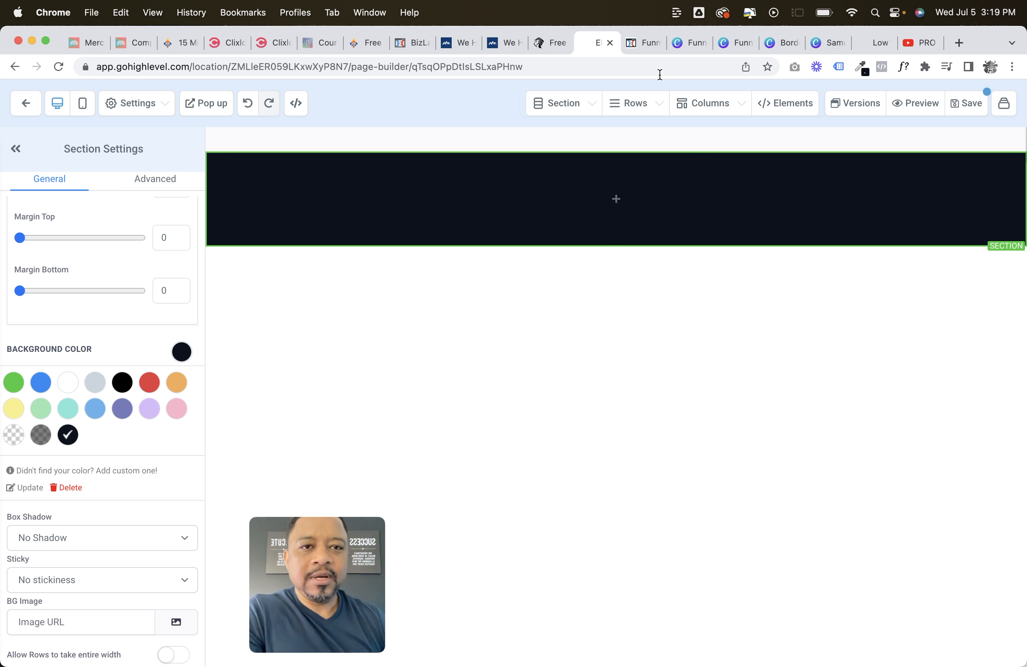
click(647, 44)
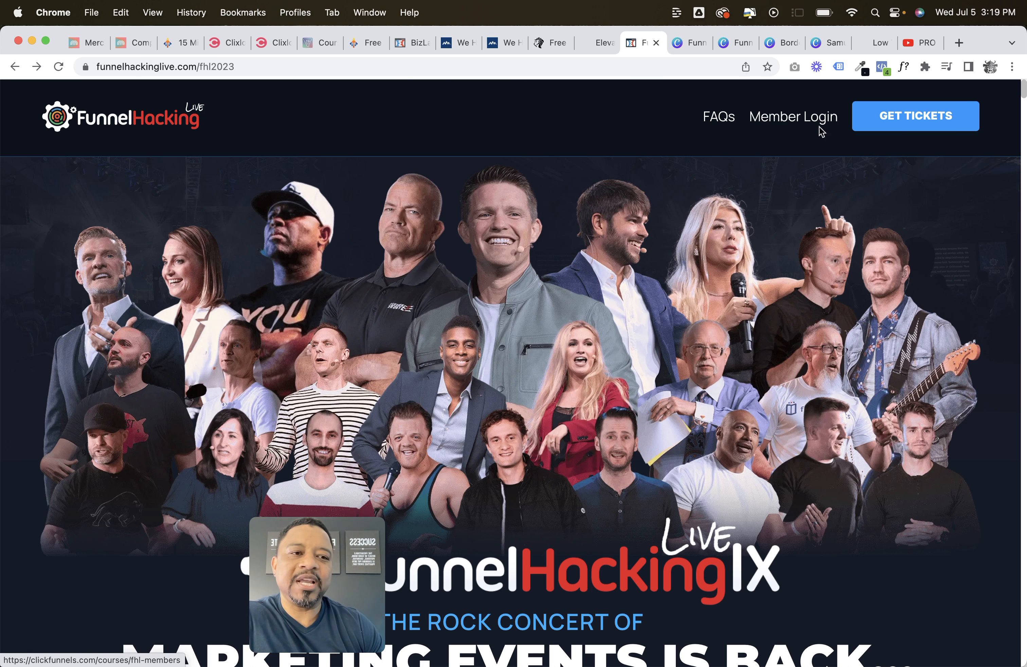
click(600, 42)
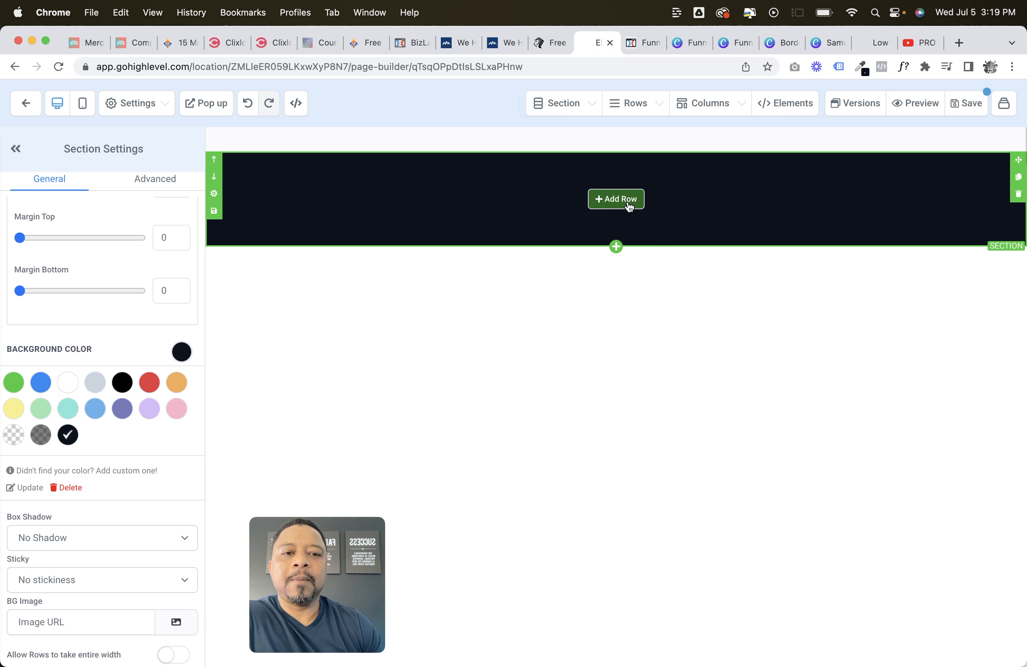
click(616, 199)
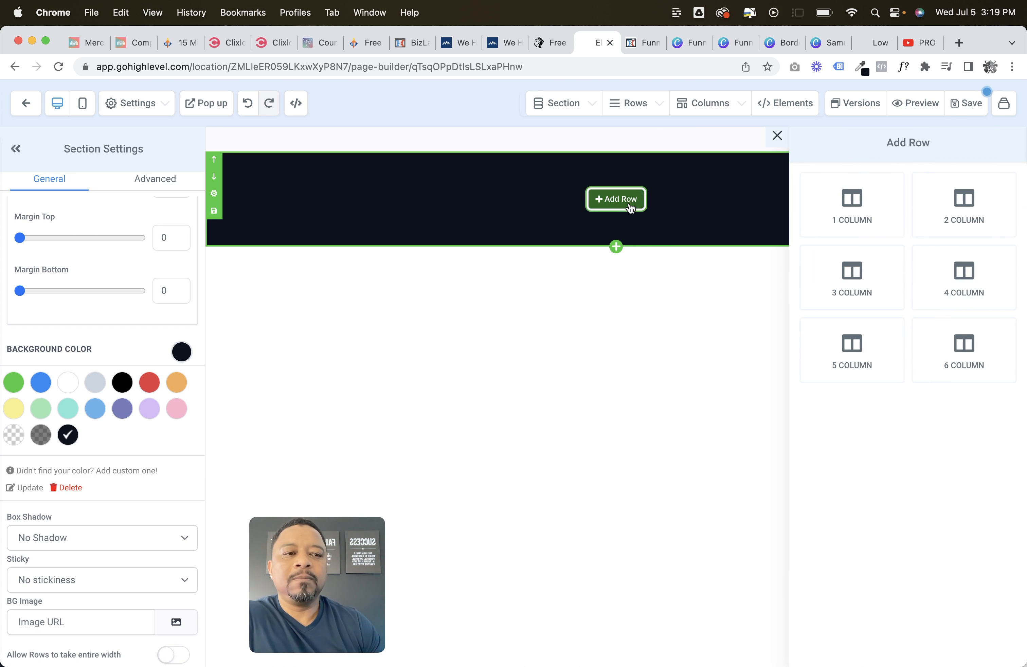
click(861, 280)
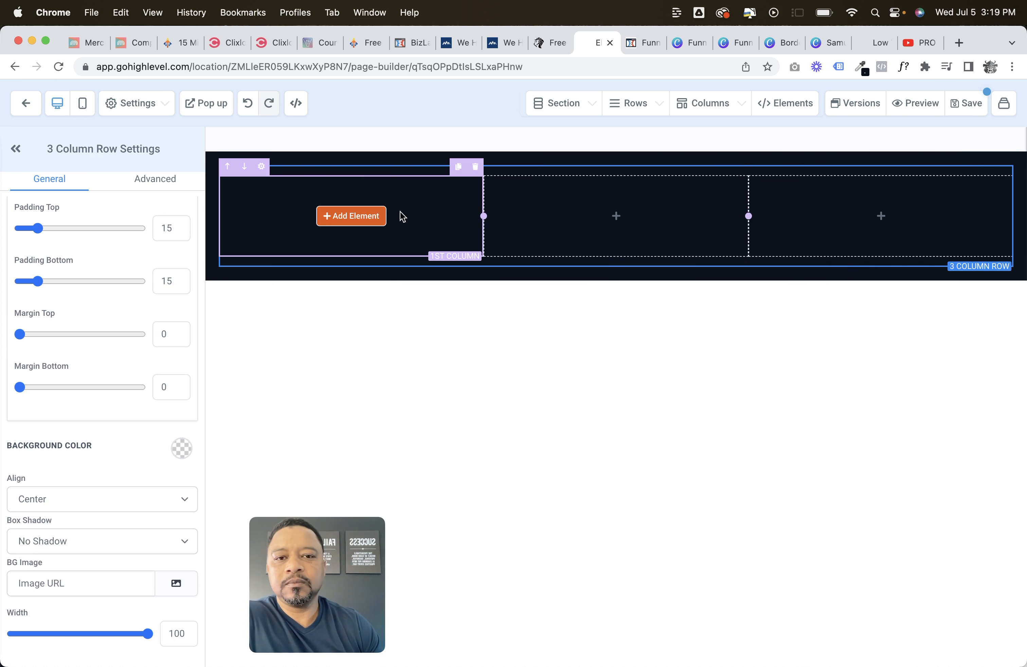
Add an image element to the row's first column and a button element to its third column
click(340, 216)
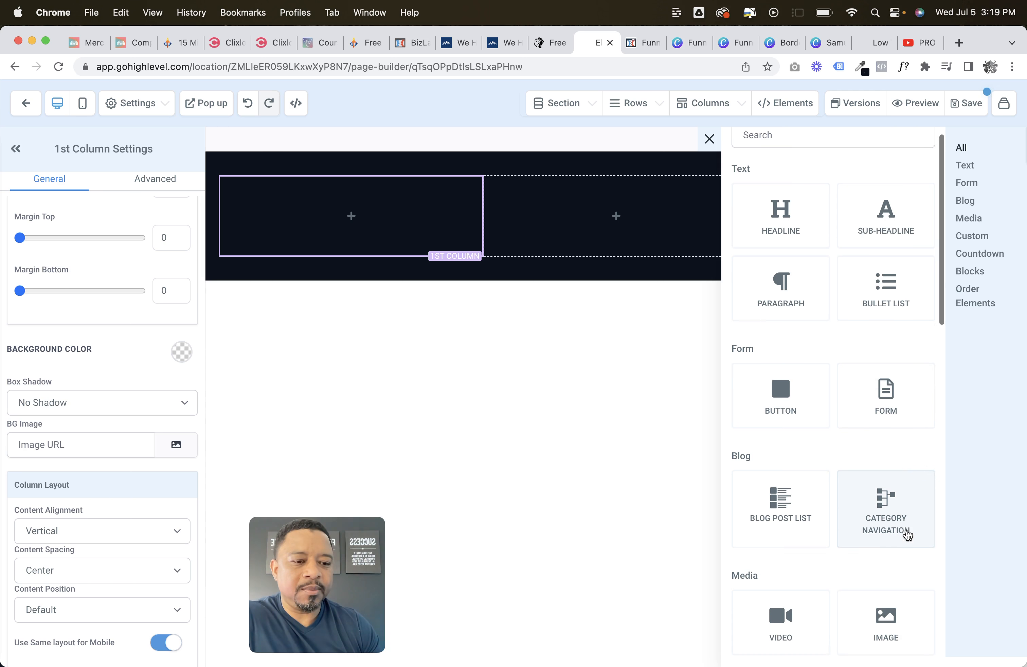
click(885, 619)
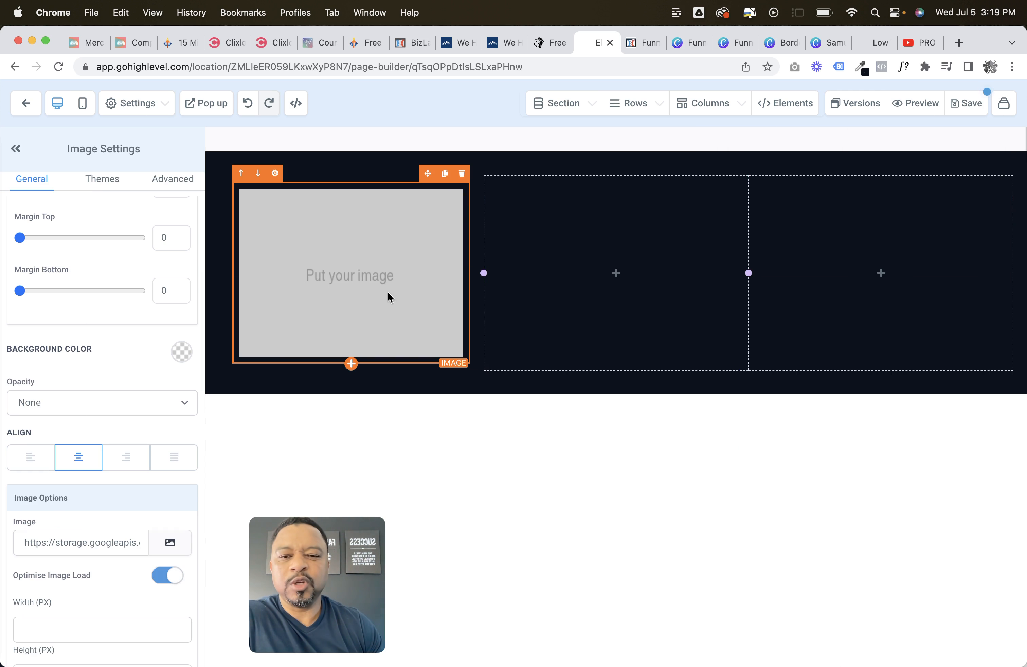
click(877, 271)
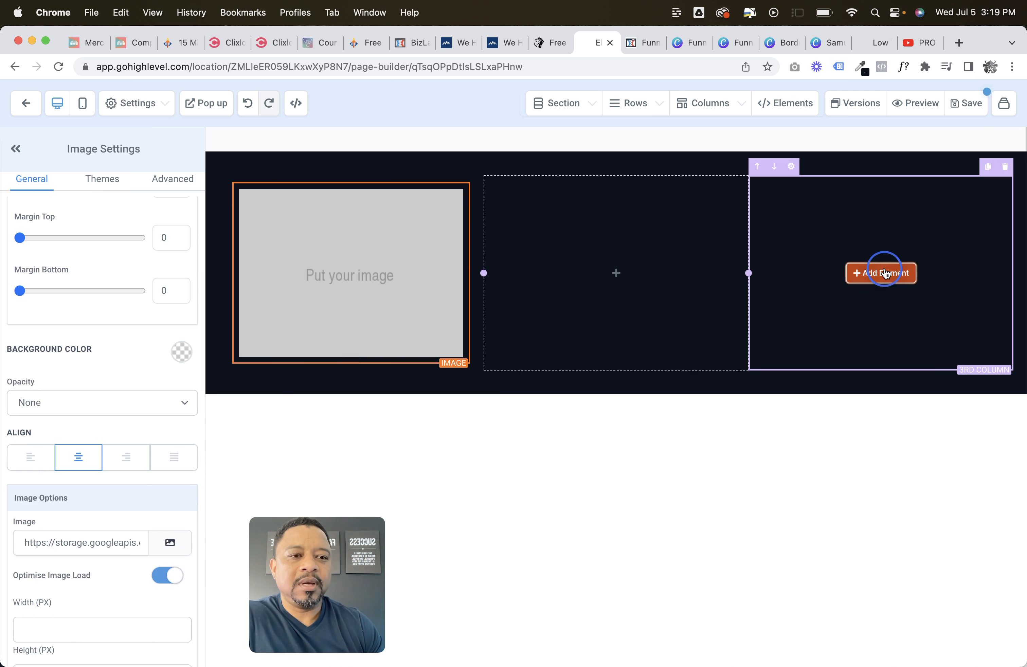
scroll(879, 442, down, 1)
click(773, 387)
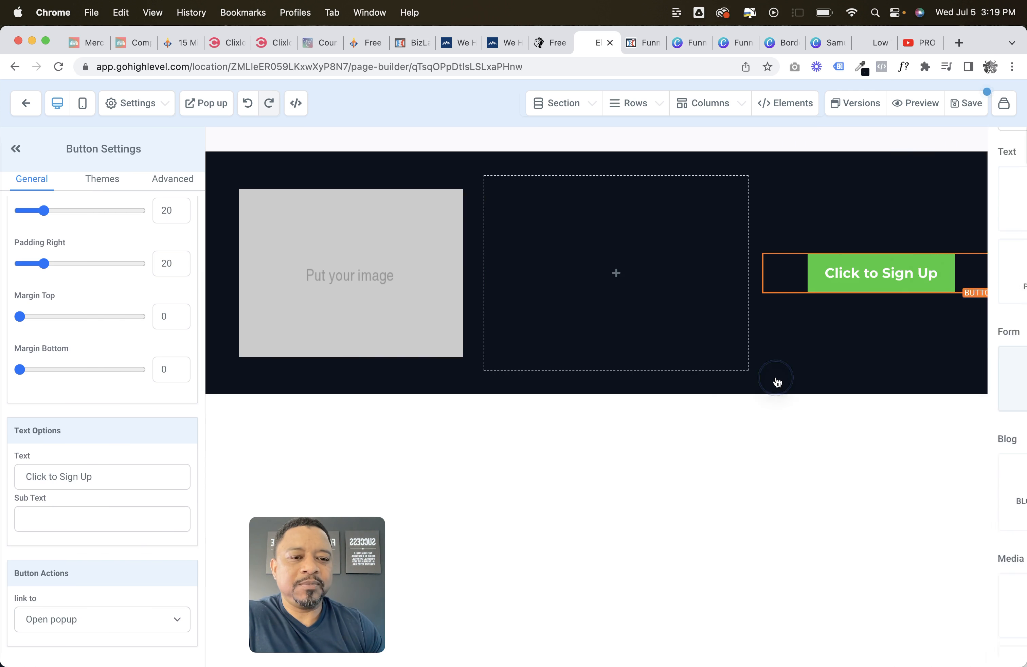
Add a navigation menu element to the row's second column
click(616, 272)
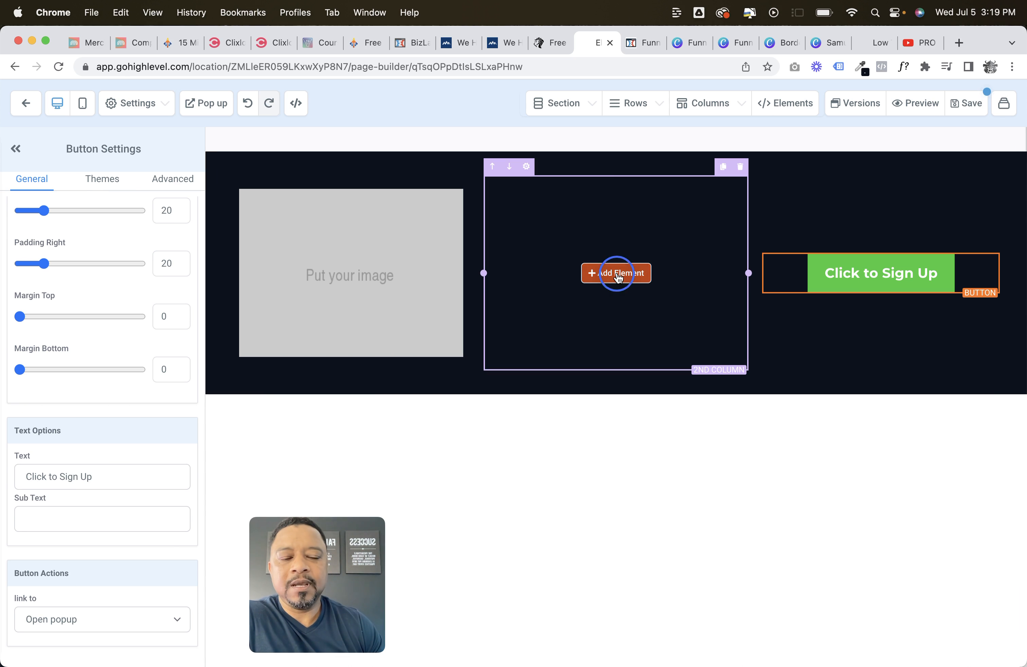
scroll(871, 334, down, 8)
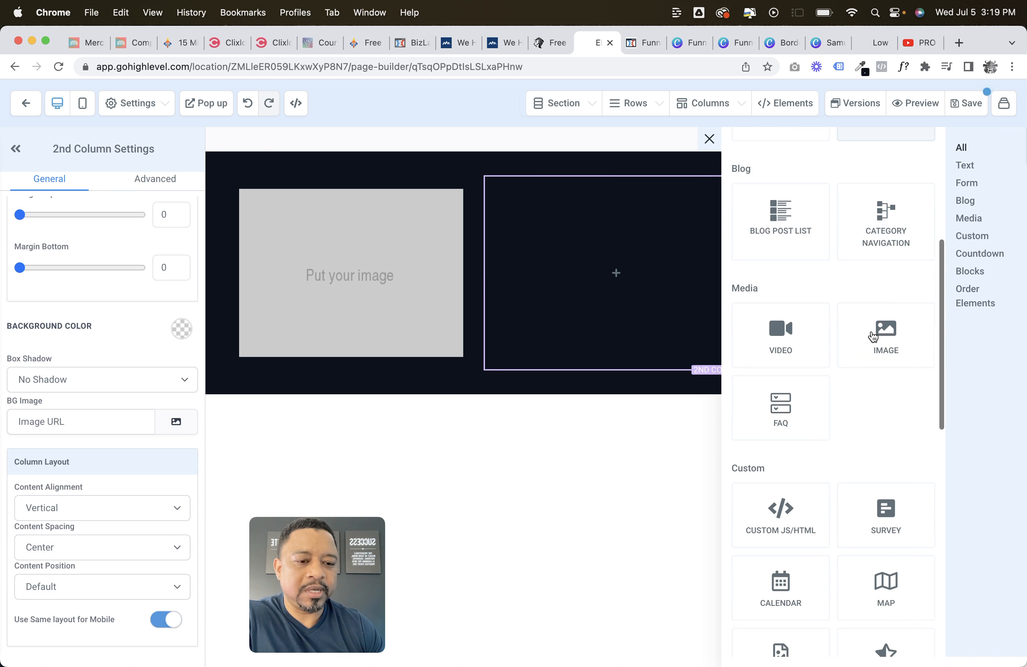
scroll(871, 332, down, 8)
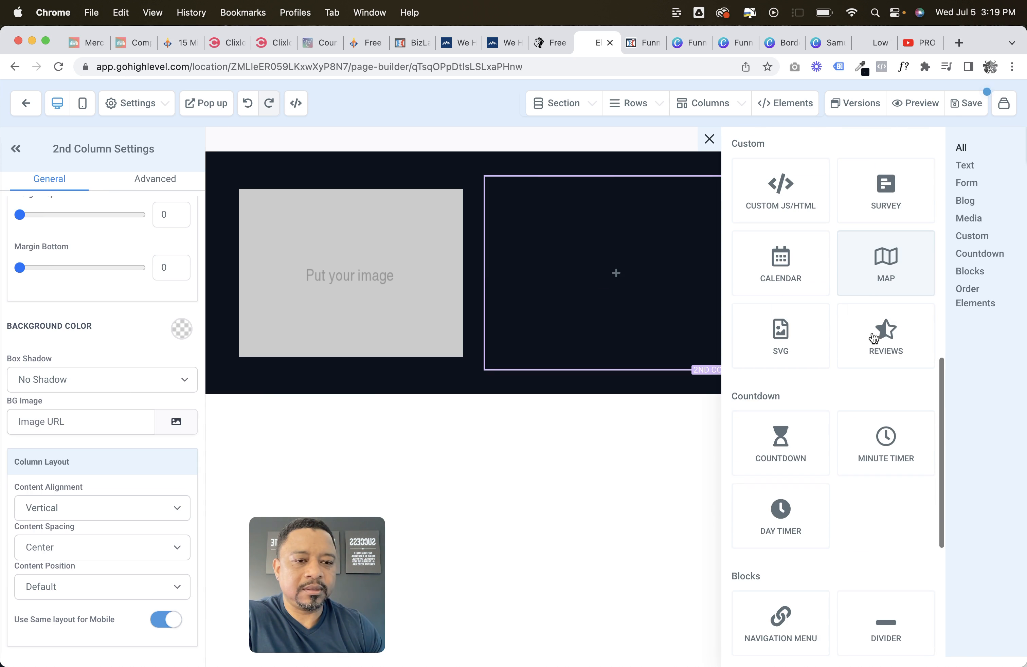
click(780, 454)
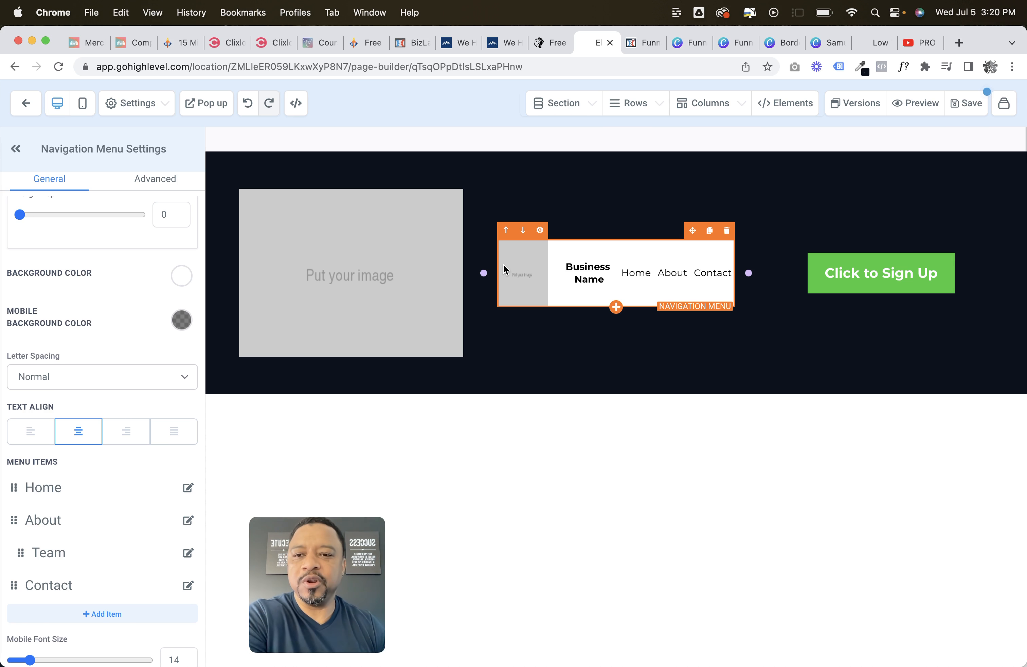
Replace the placeholder image in the first column with fhlivelogo.png from the media library
click(332, 211)
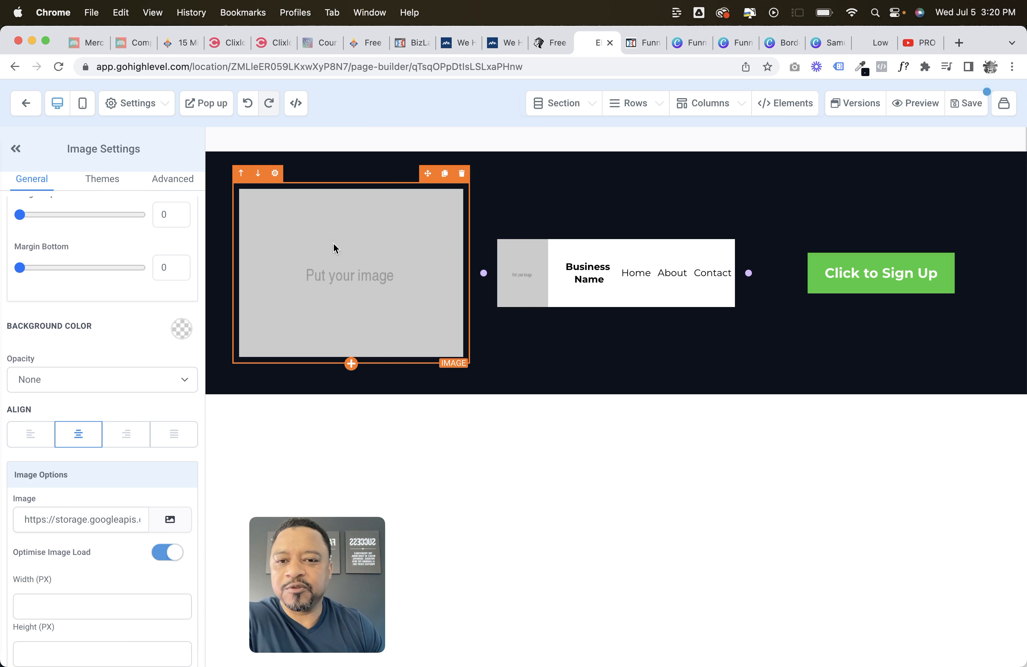
click(169, 519)
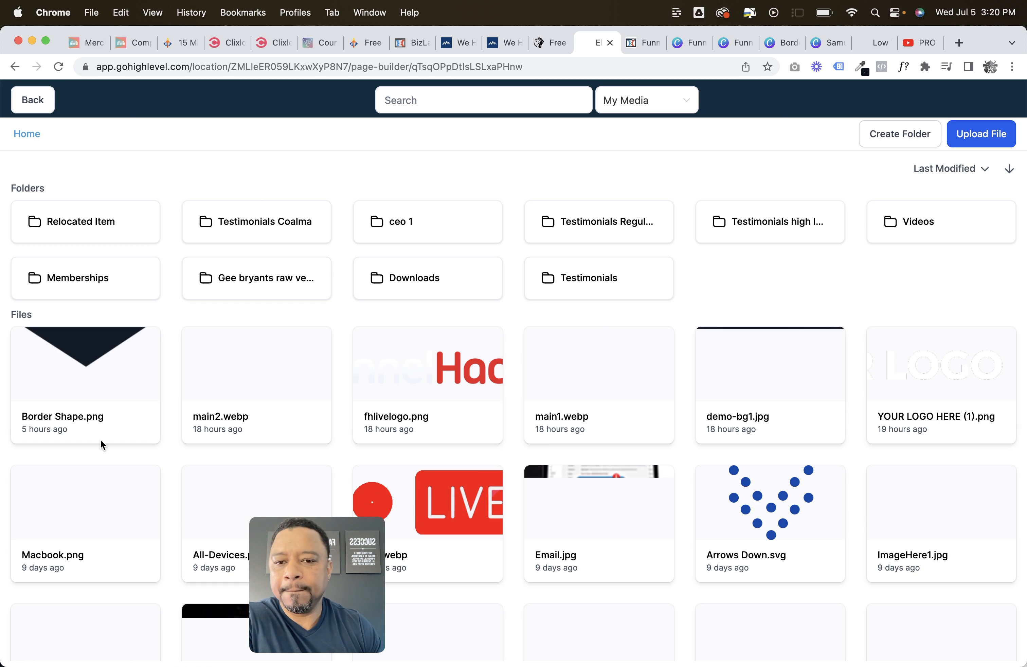
click(416, 383)
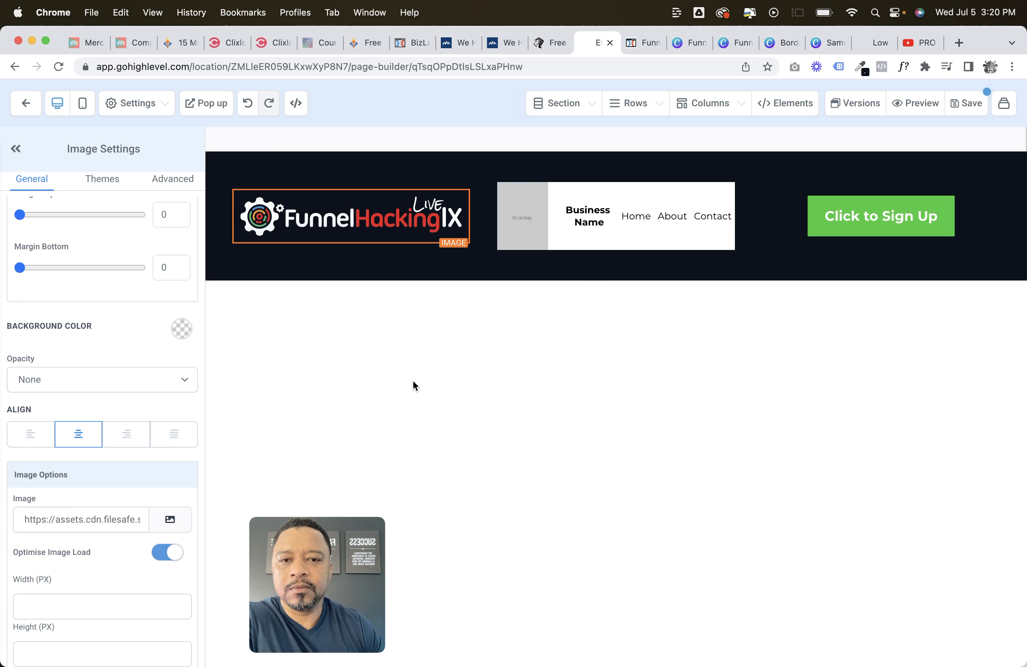
Select the sign-up button, copy the button color code #0098FE from the note in Notes, and return to the page builder in Chrome
click(968, 213)
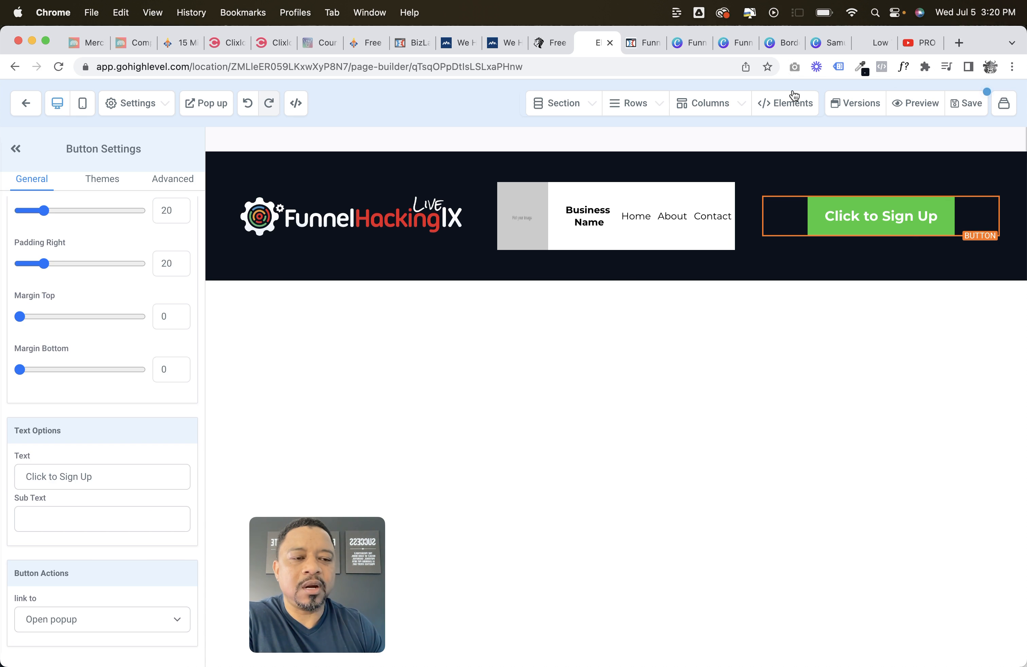
key(super+Tab)
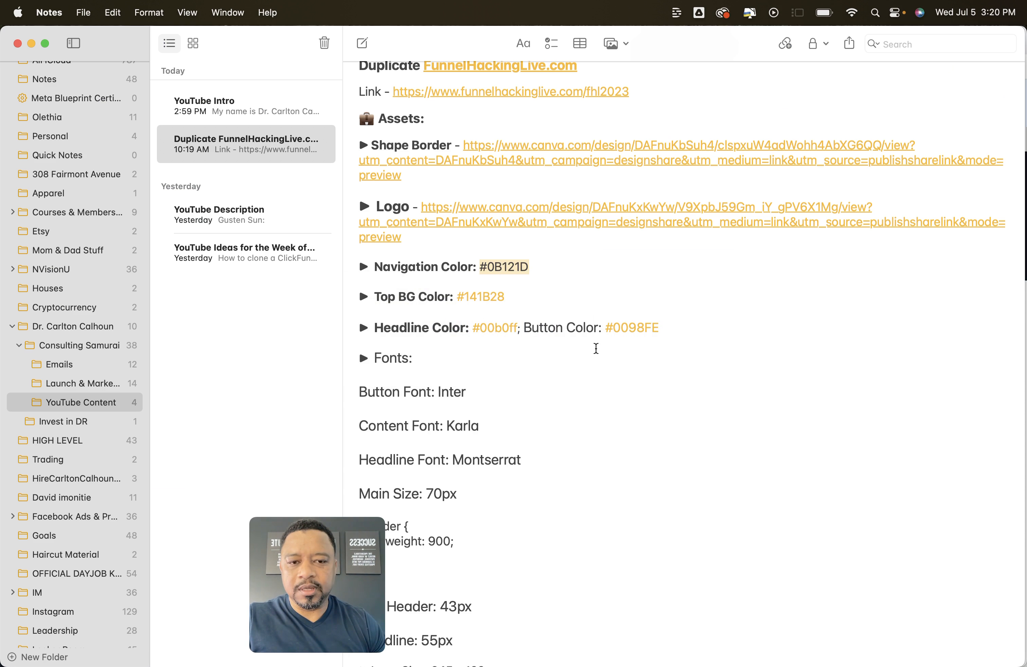
drag(603, 325, 672, 321)
key(super+c)
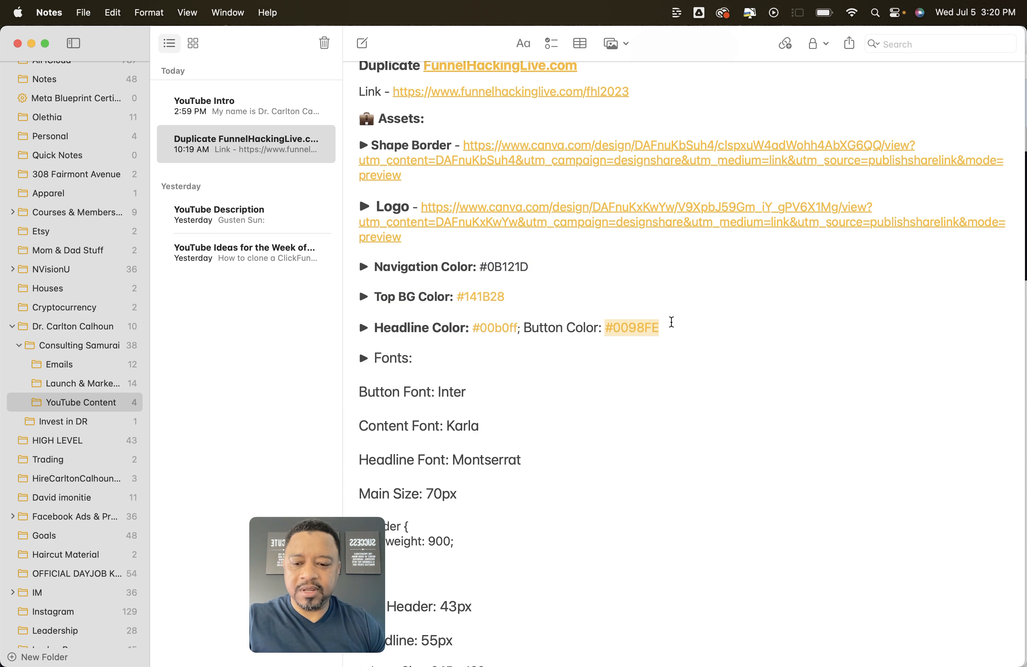
key(super+Tab)
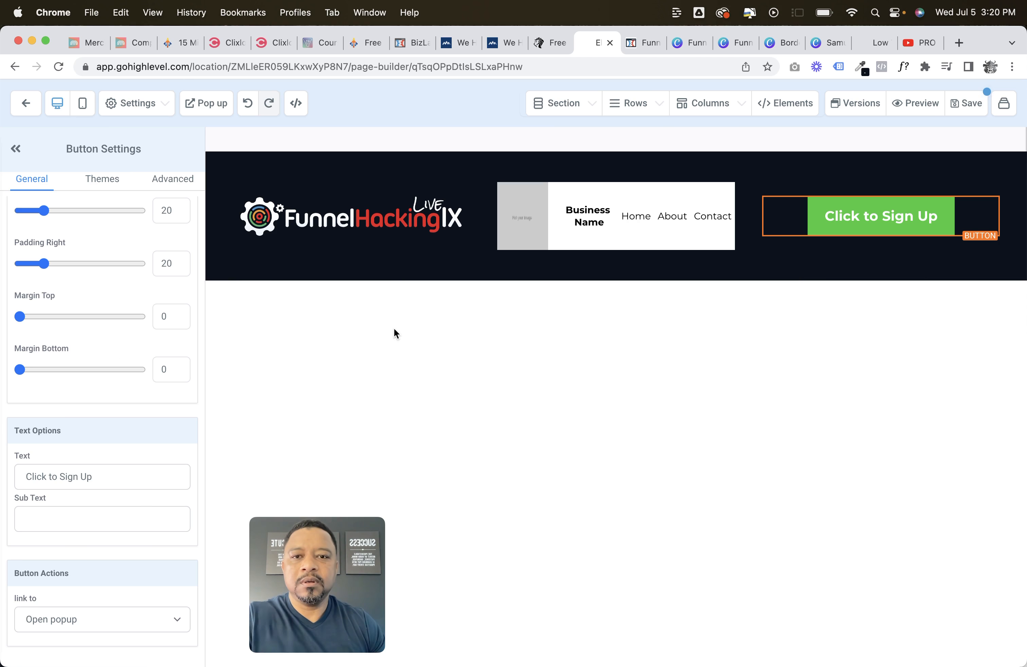
Apply the solid blue theme with white text to the "Click to Sign Up" button
scroll(98, 270, up, 10)
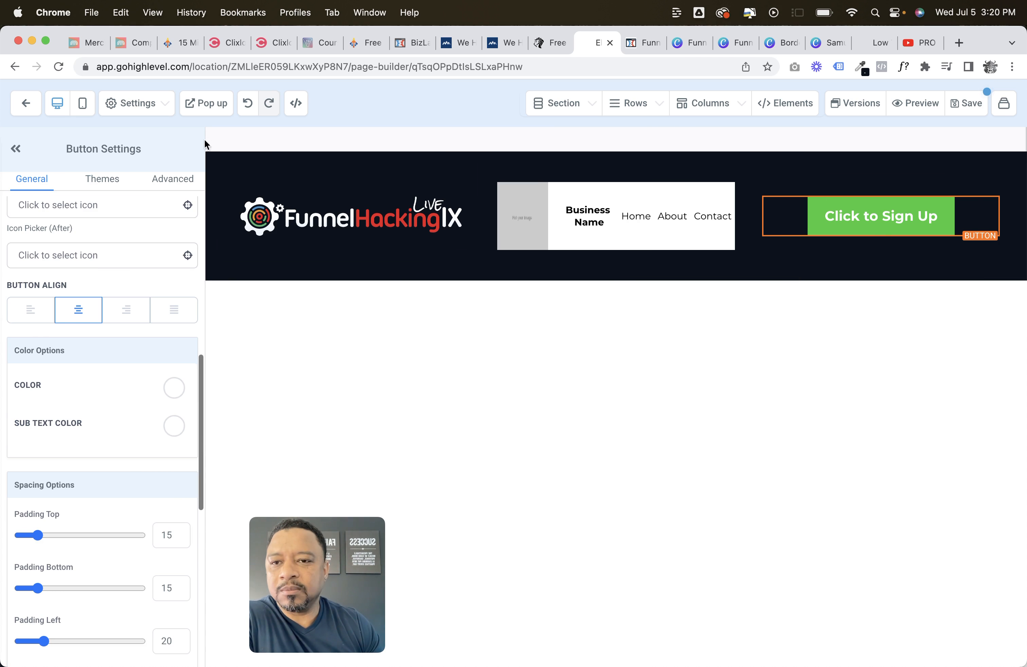
click(108, 184)
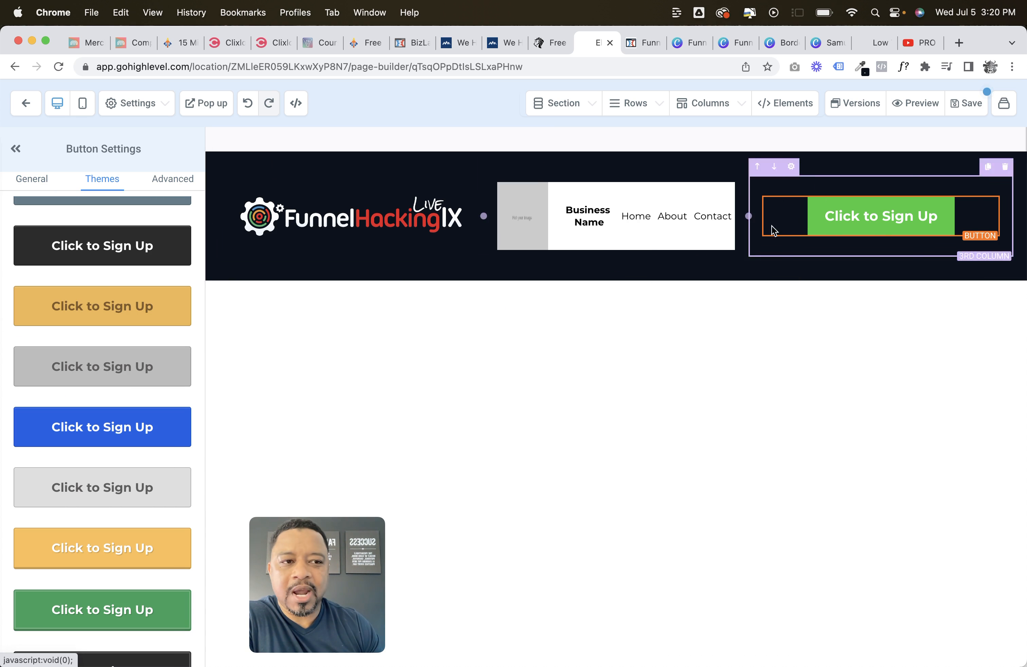
scroll(125, 425, down, 1)
scroll(125, 428, down, 2)
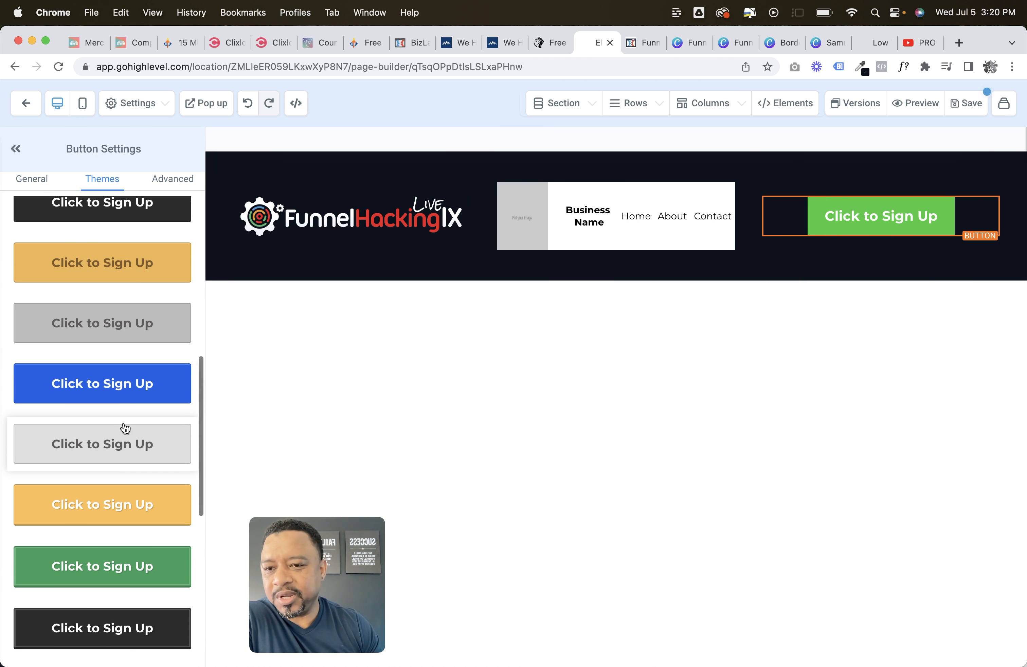
click(120, 354)
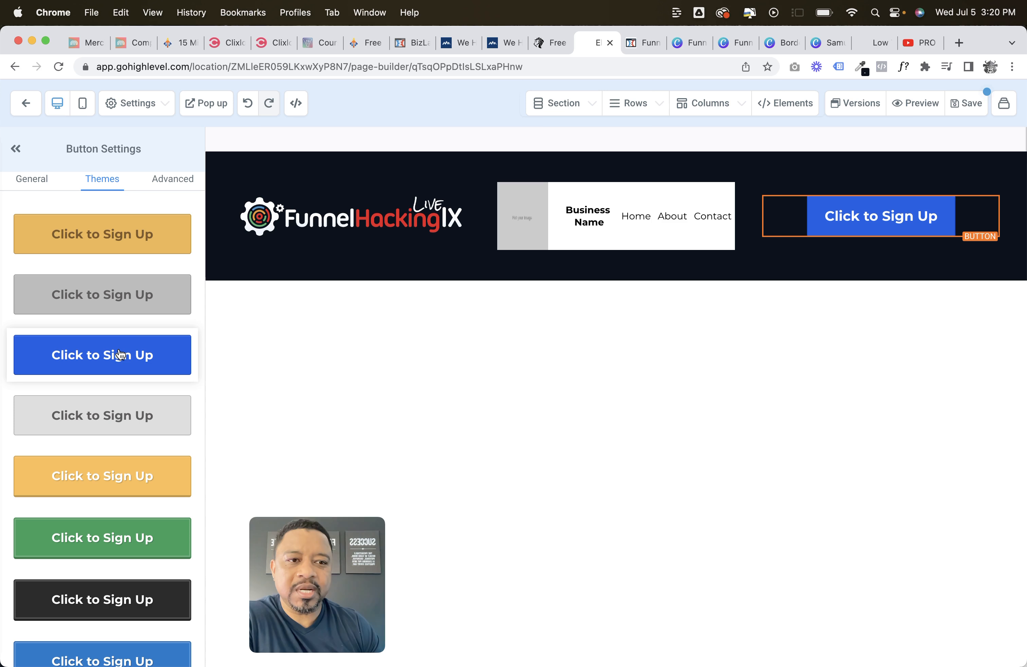
Add #0098FE as a custom color with its default name and use it as the sign-up button's background
click(33, 184)
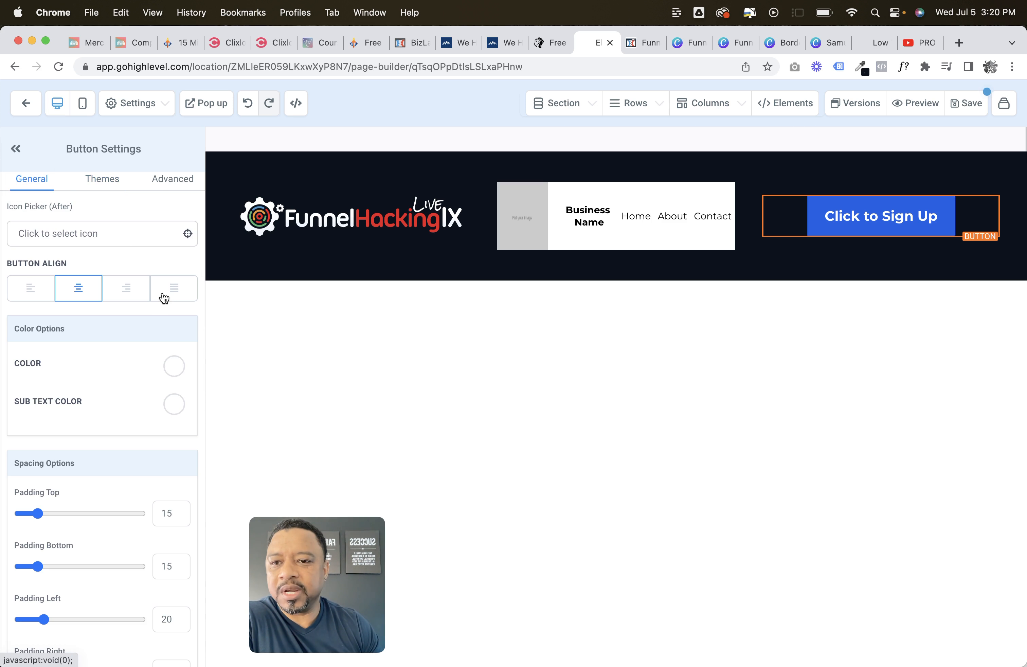
scroll(161, 409, up, 10)
click(182, 262)
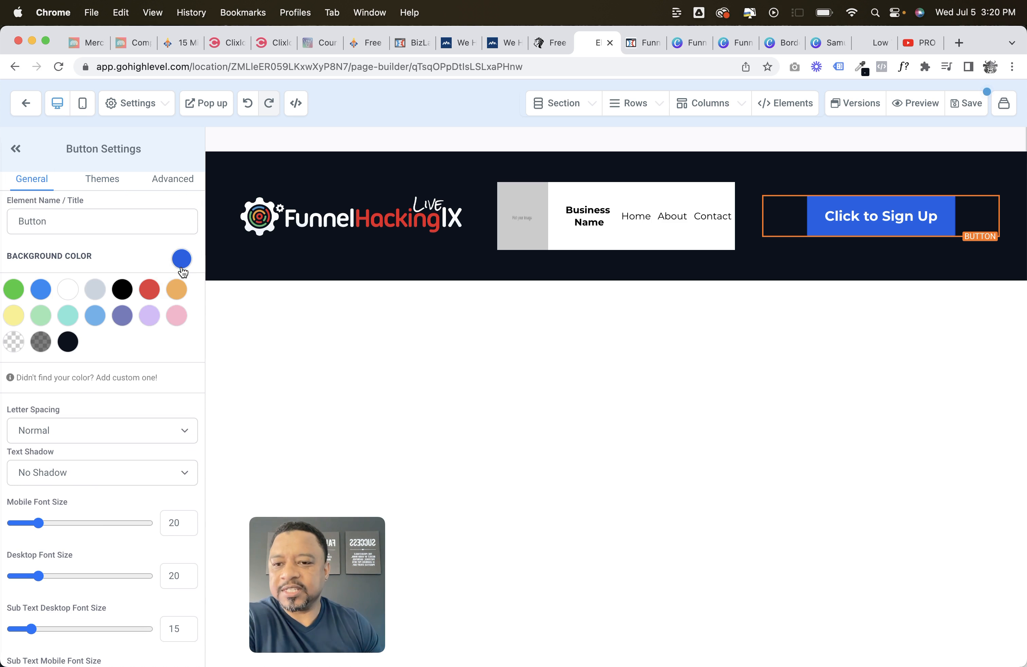
click(85, 379)
drag(13, 427, 52, 427)
key(super+v)
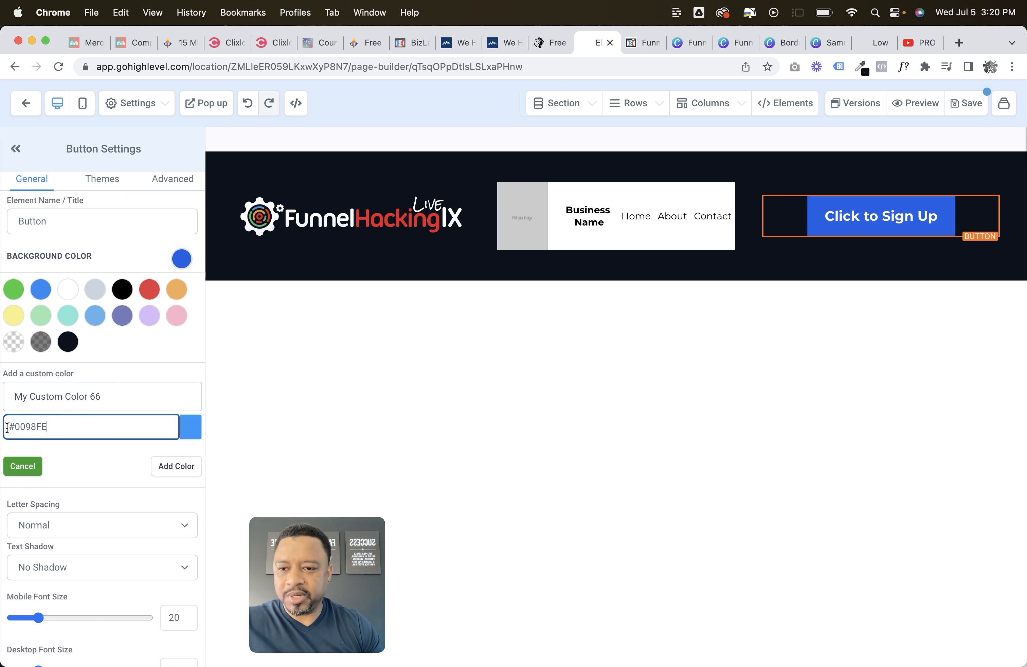
click(173, 466)
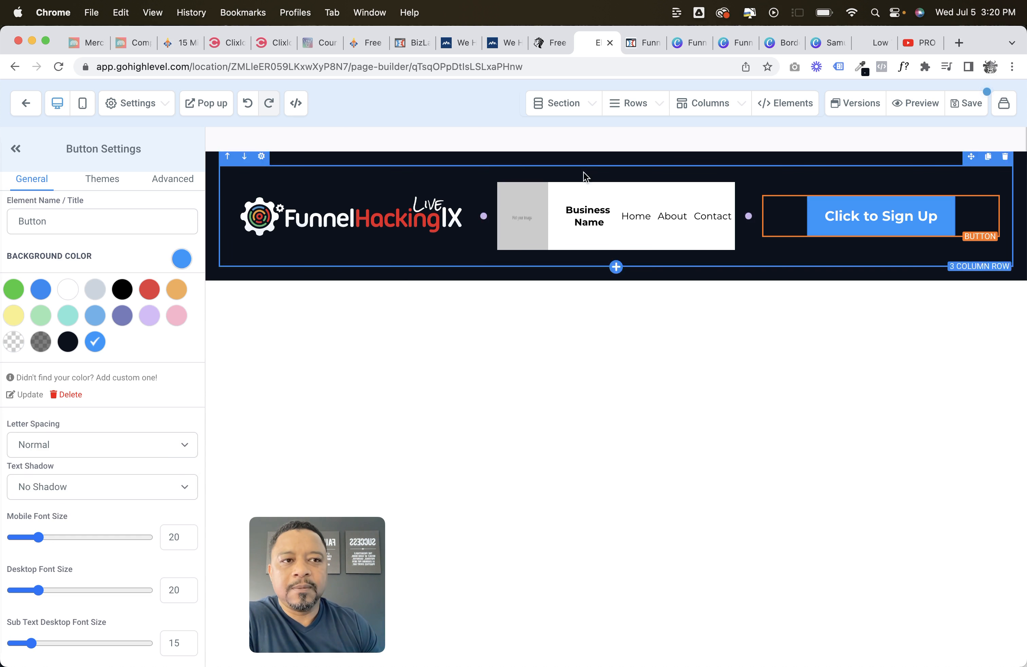
Inspect the font of the GET TICKETS button on the reference page with WhatFont, and return to the page builder
click(645, 42)
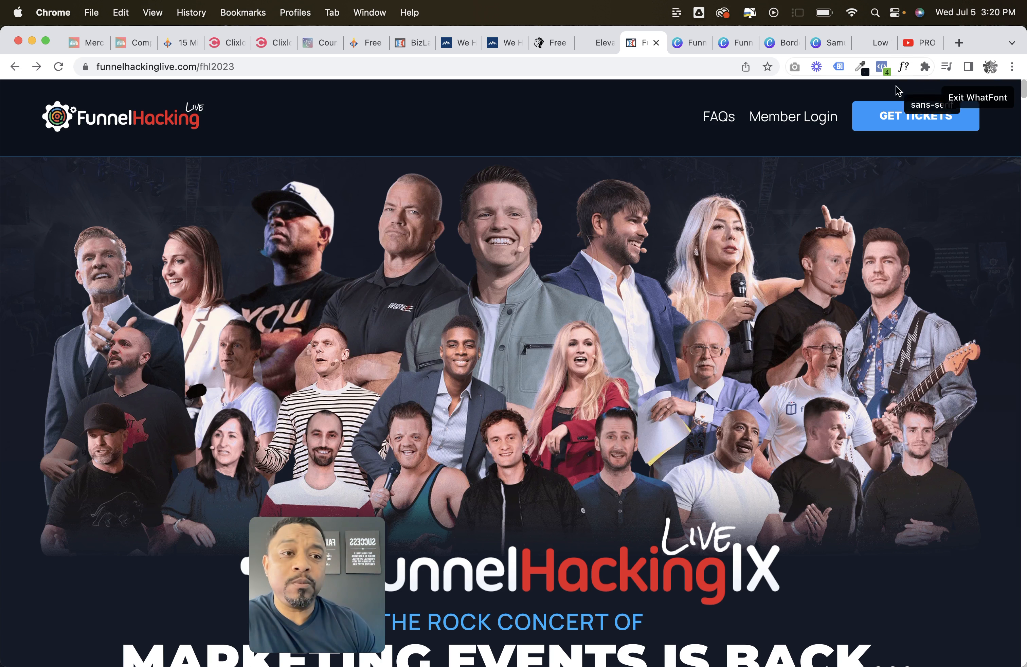
click(911, 119)
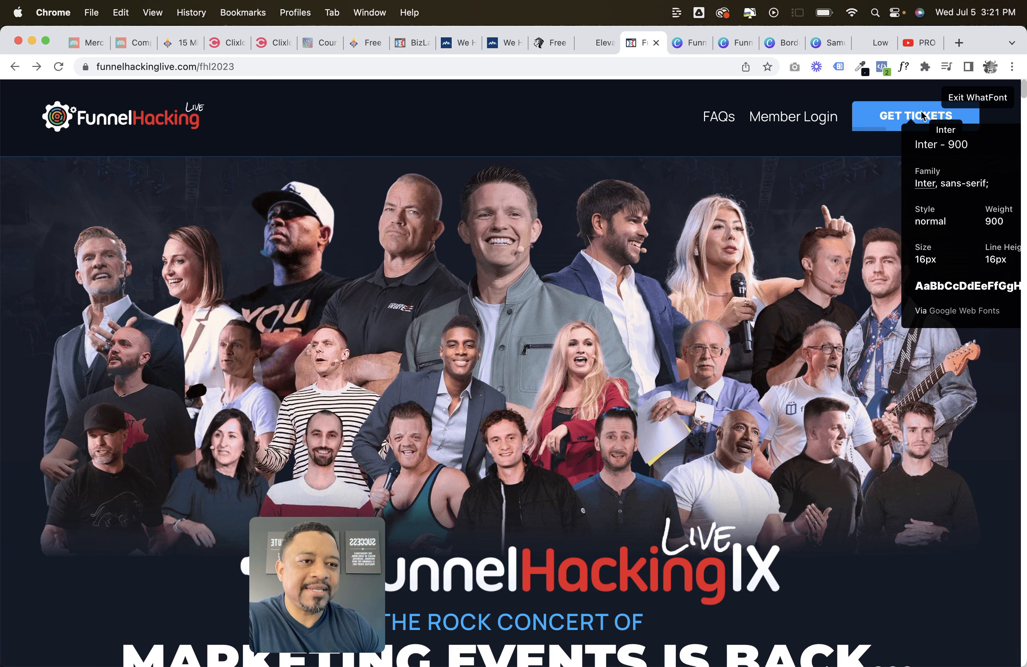
click(603, 42)
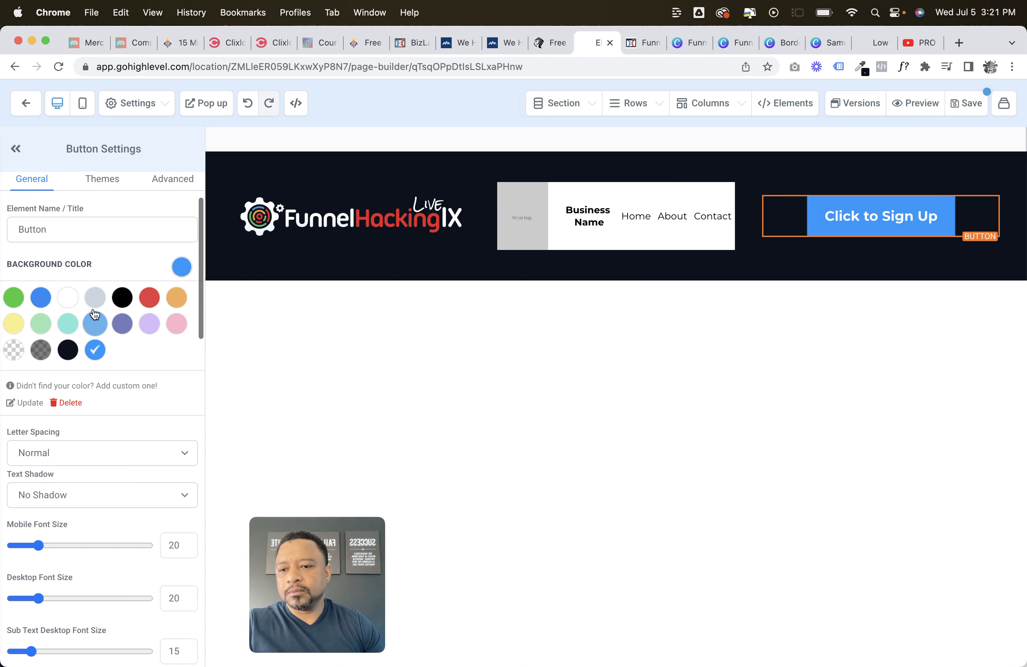
Switch the sign-up button's typography to a custom font and choose the Google font Inter
scroll(82, 425, down, 7)
scroll(81, 424, up, 8)
scroll(81, 423, down, 8)
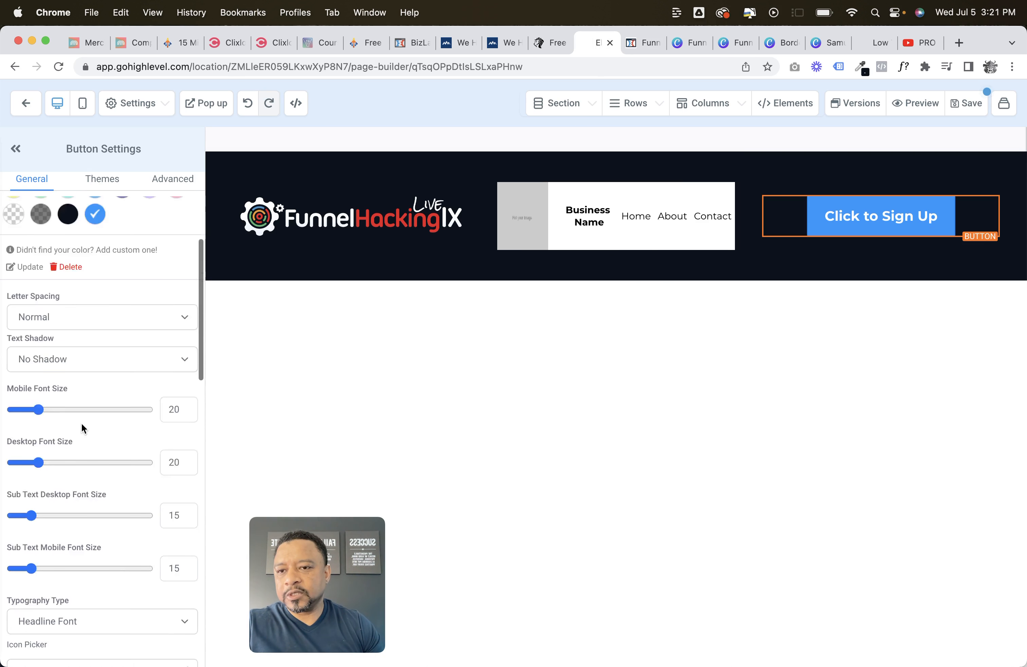
scroll(82, 421, up, 7)
scroll(84, 418, down, 9)
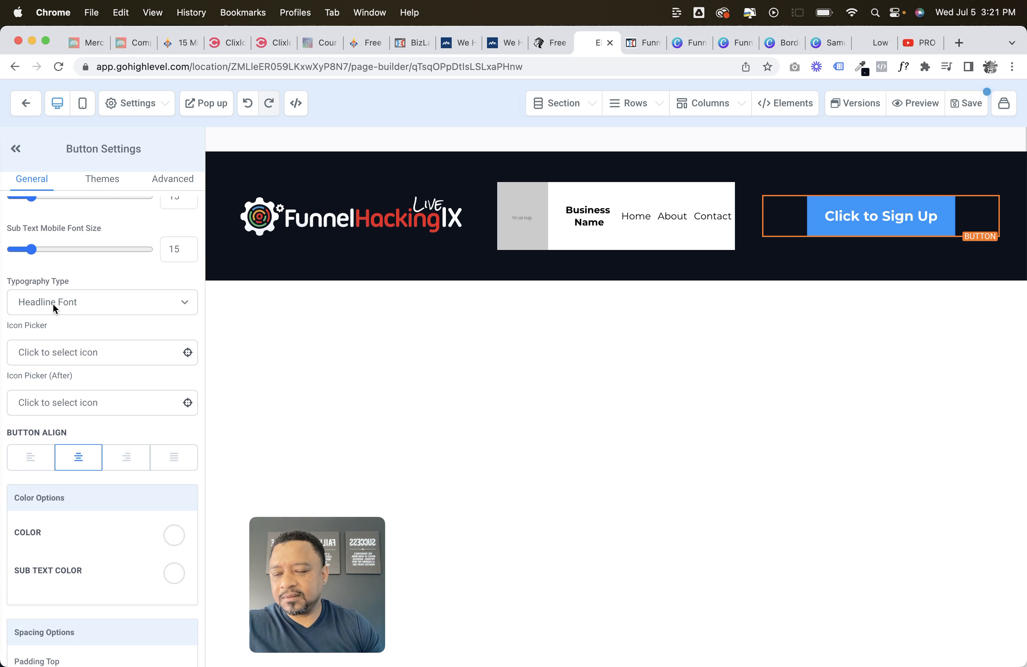
click(75, 310)
click(76, 336)
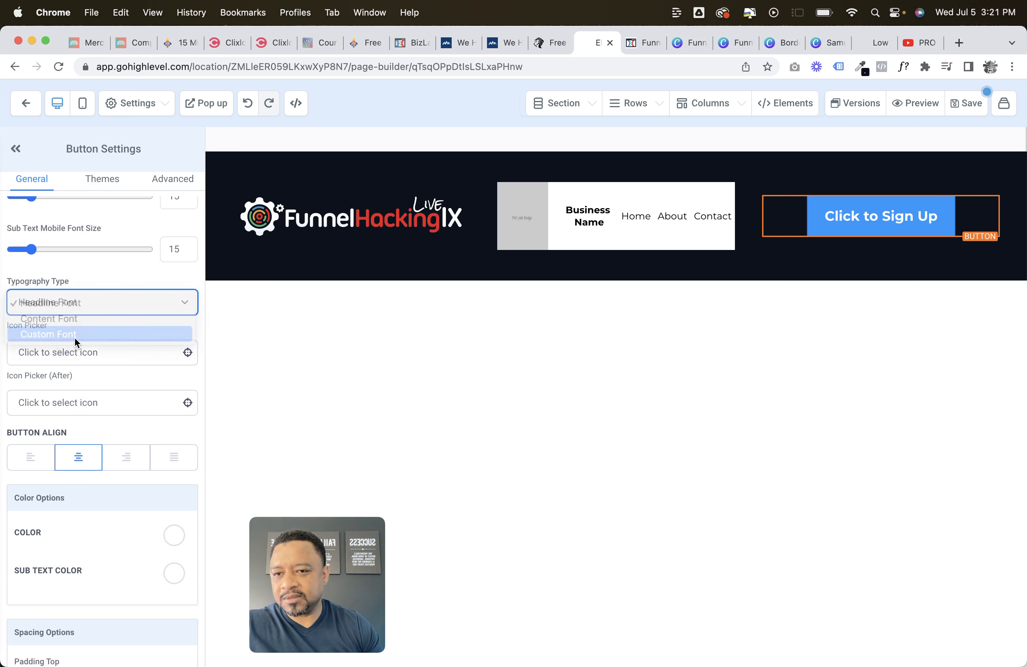
click(92, 364)
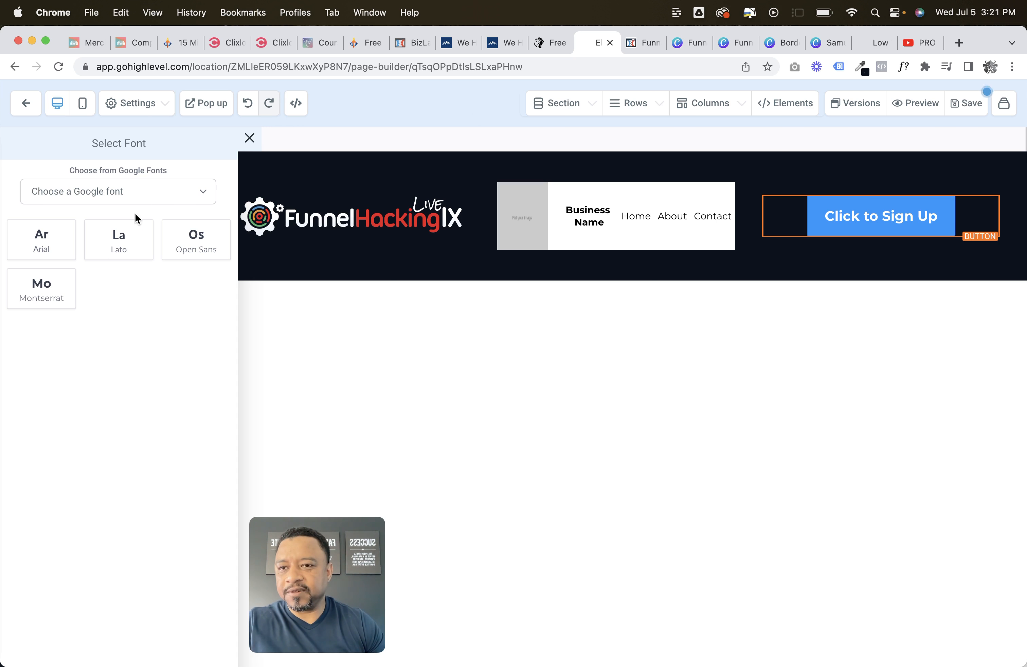
click(138, 196)
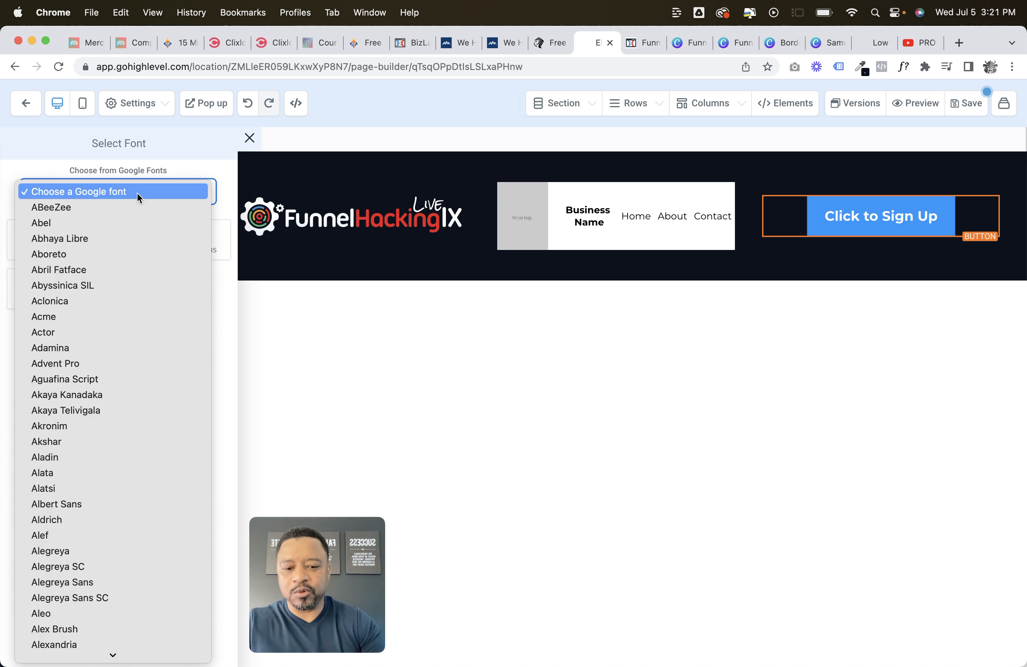
text(inter)
key(Return)
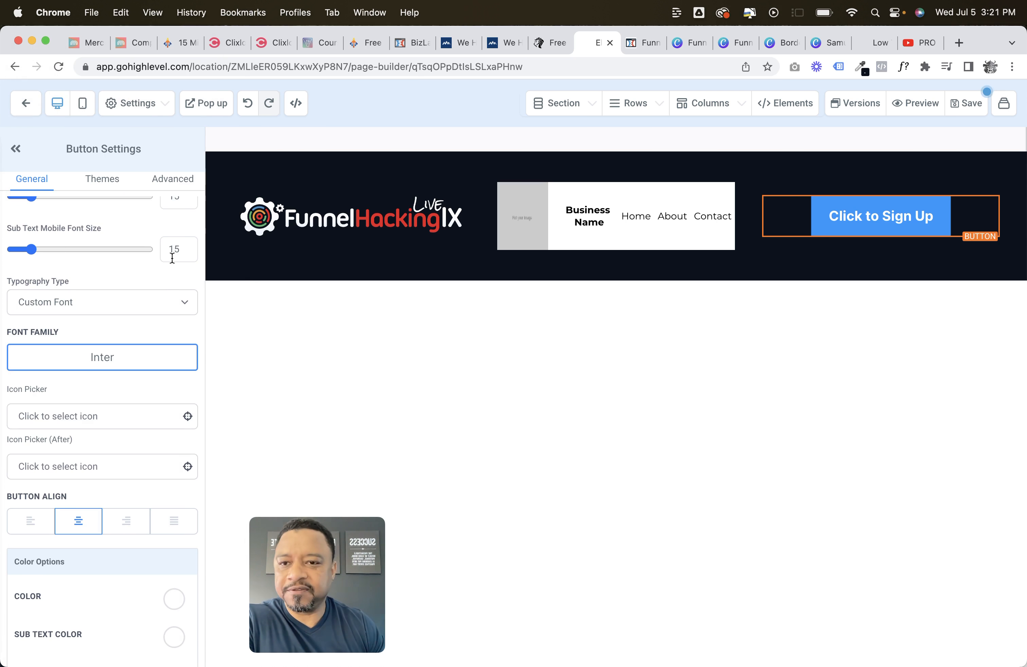
Set the sign-up button's desktop font size to 16
scroll(156, 267, up, 1)
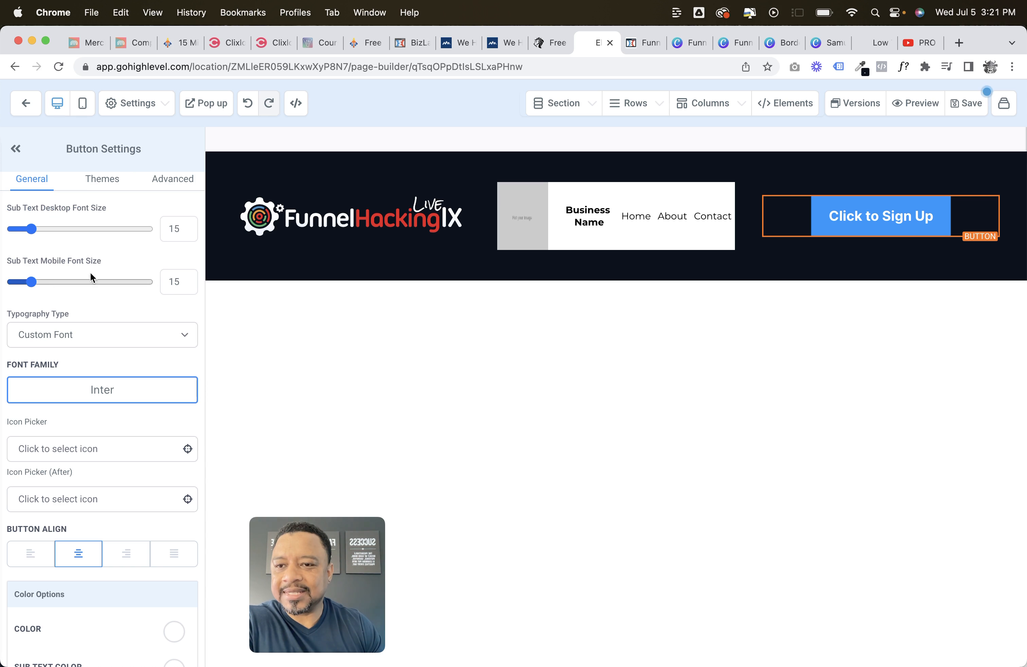
scroll(104, 280, up, 1)
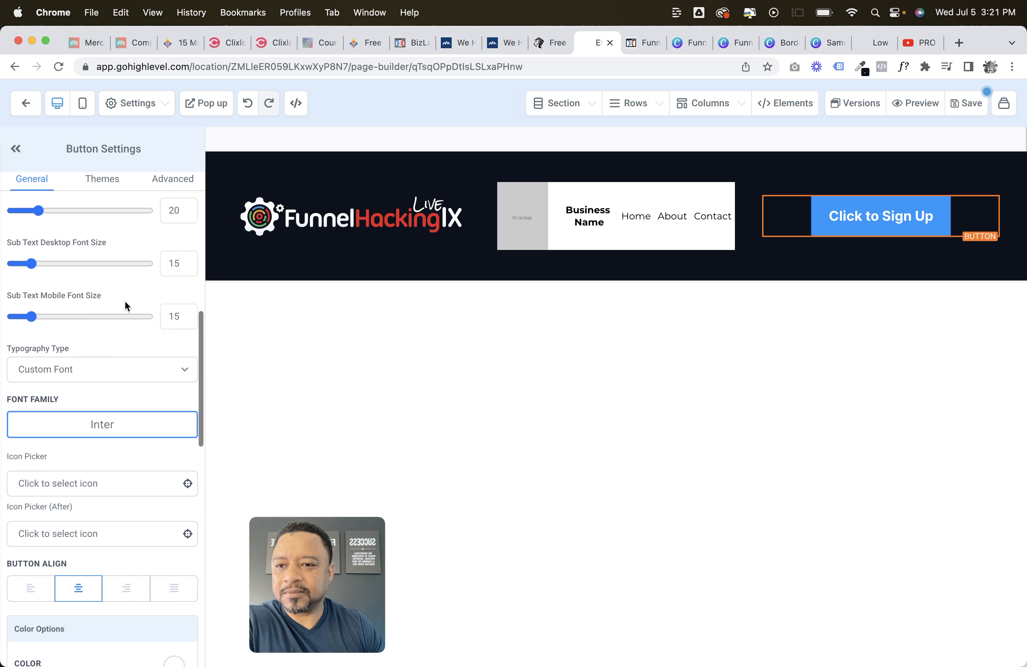
scroll(168, 293, up, 3)
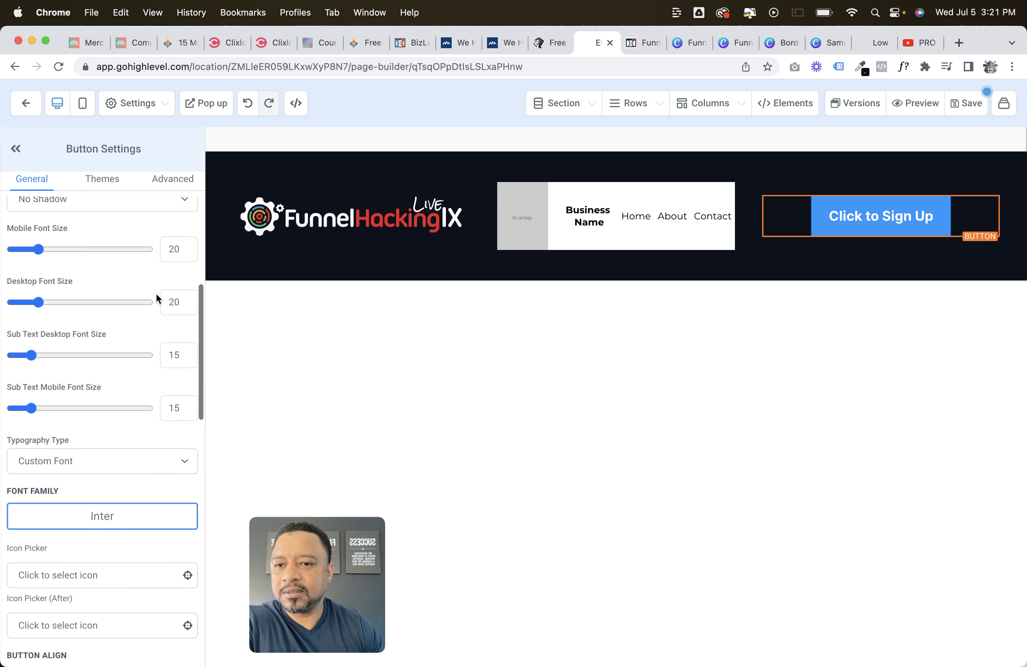
drag(186, 307, 159, 302)
text(16)
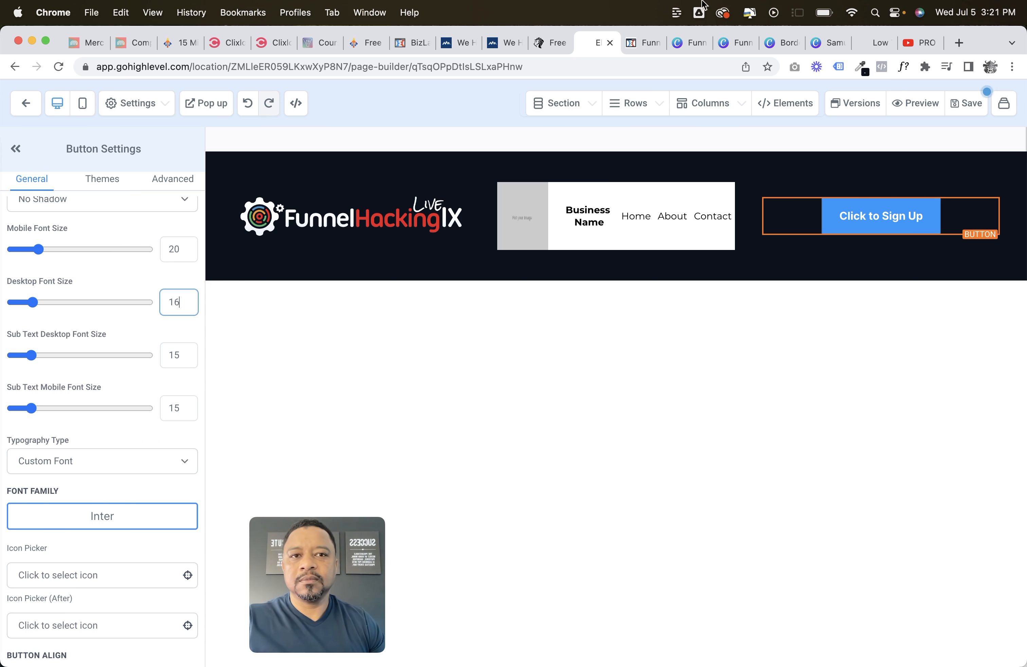
Check the reference page briefly, and change the button's text to "Get Tickets" in the page builder
click(645, 43)
click(606, 44)
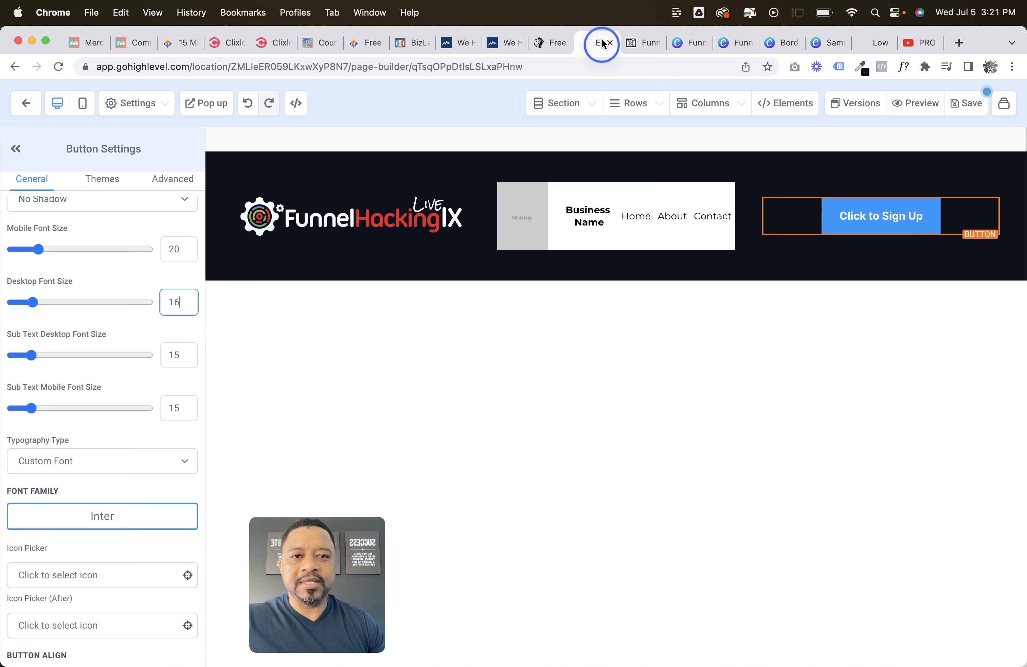
scroll(105, 437, down, 3)
scroll(106, 437, down, 10)
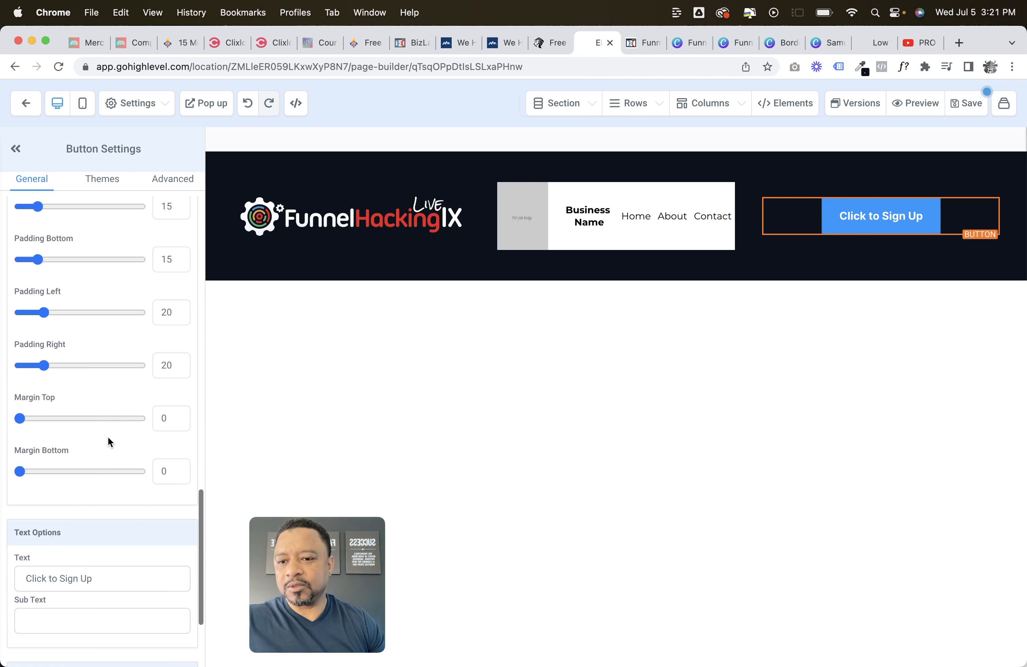
drag(126, 474, 3, 473)
text(Get Tickets)
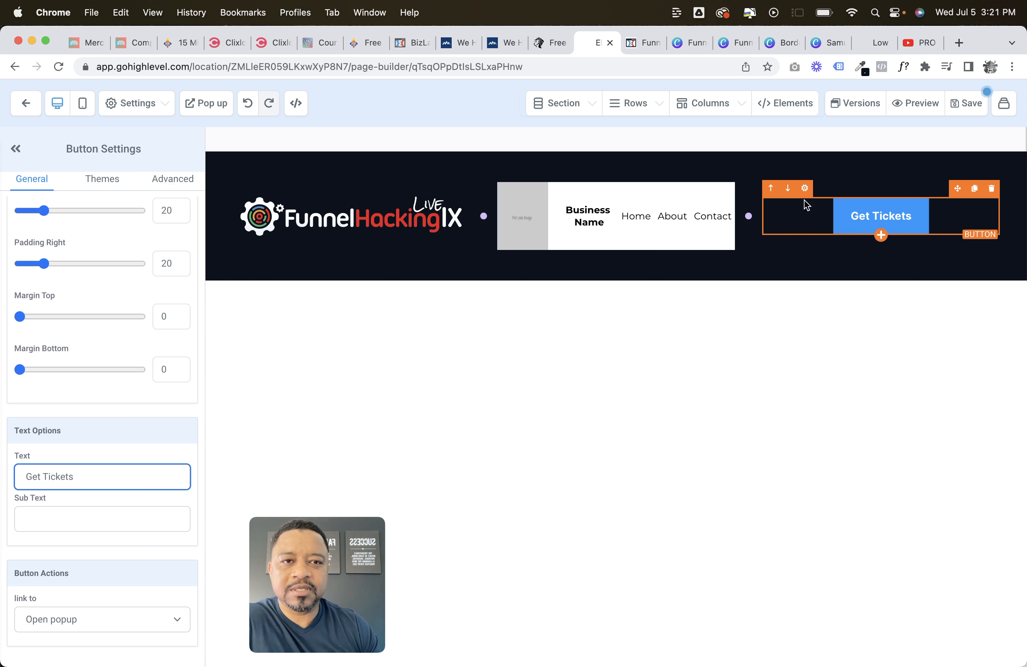
Set the Get Tickets button's text transform to Uppercase
click(159, 183)
scroll(132, 407, up, 7)
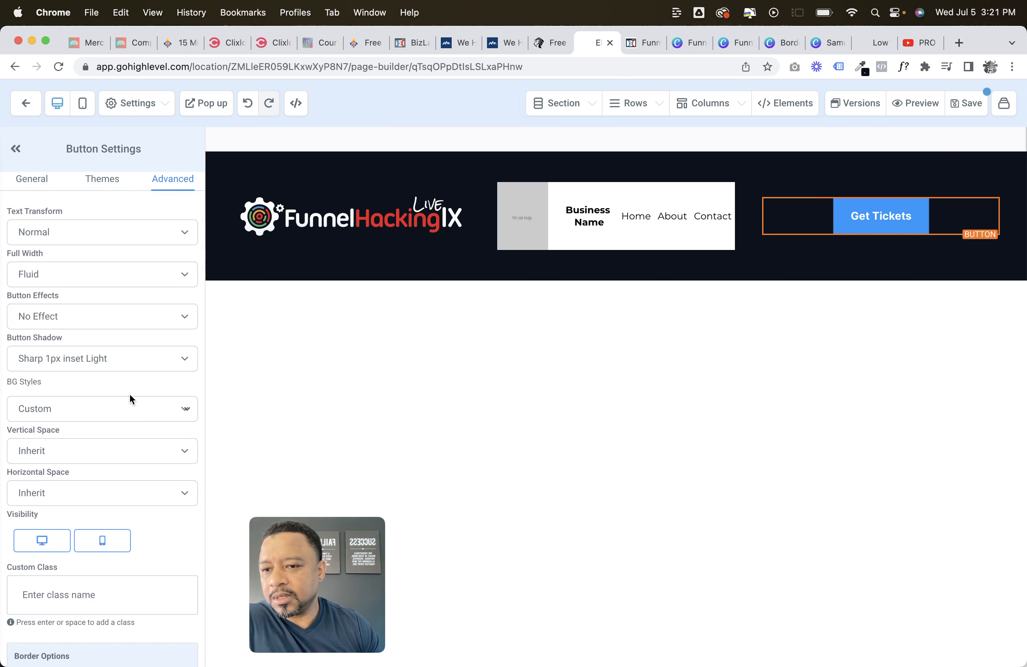
scroll(129, 397, down, 8)
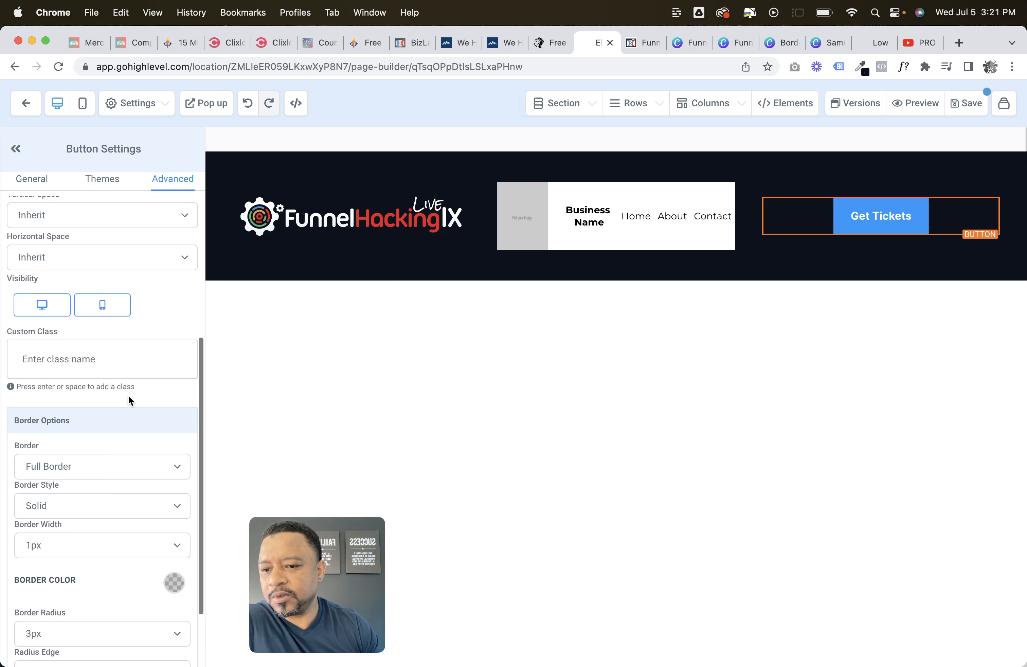
scroll(128, 395, up, 7)
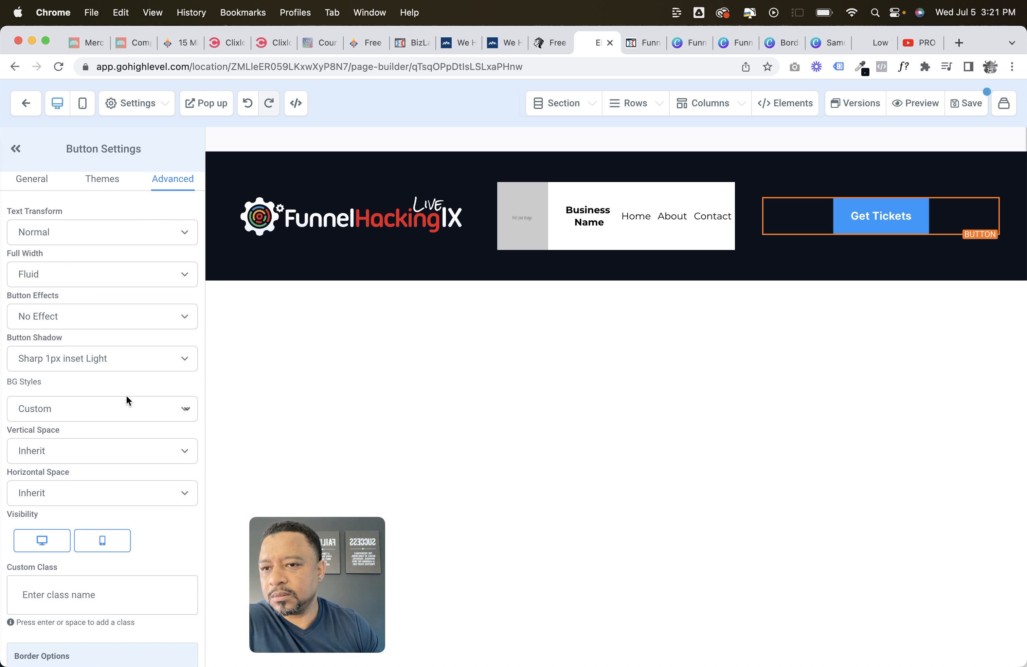
click(50, 233)
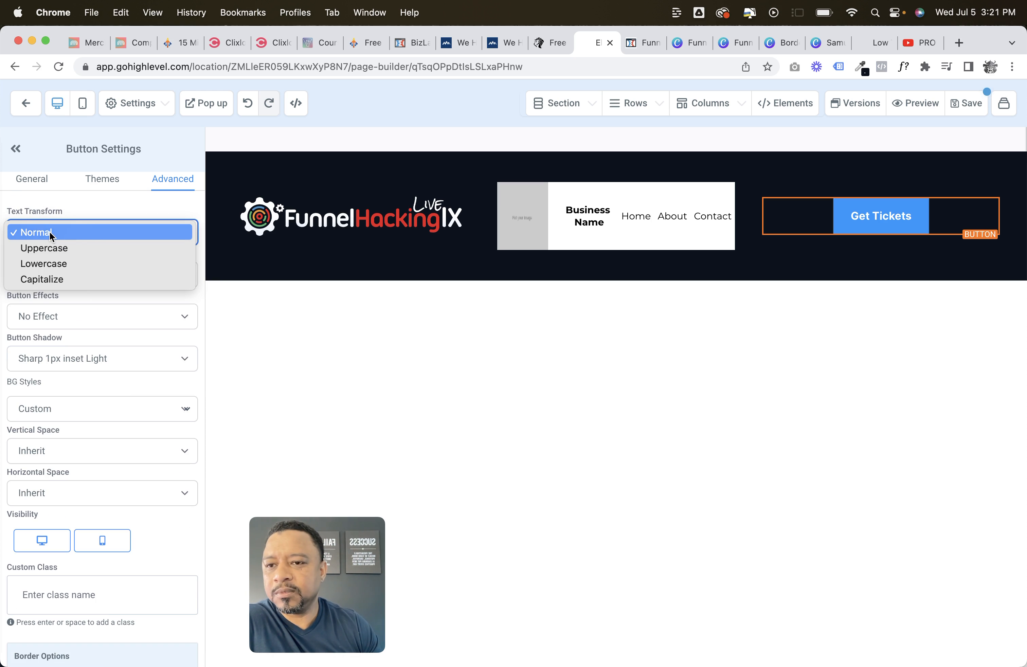
click(51, 248)
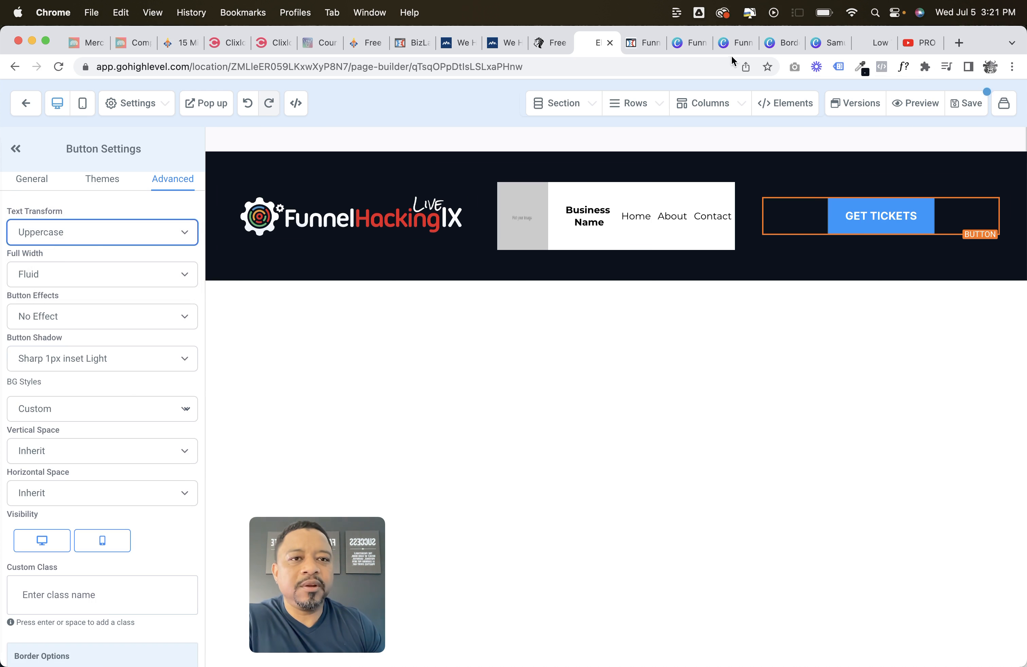
Inspect the border radius and padding styles of the reference page's GET TICKETS button in the developer tools, and return to the page builder
click(655, 53)
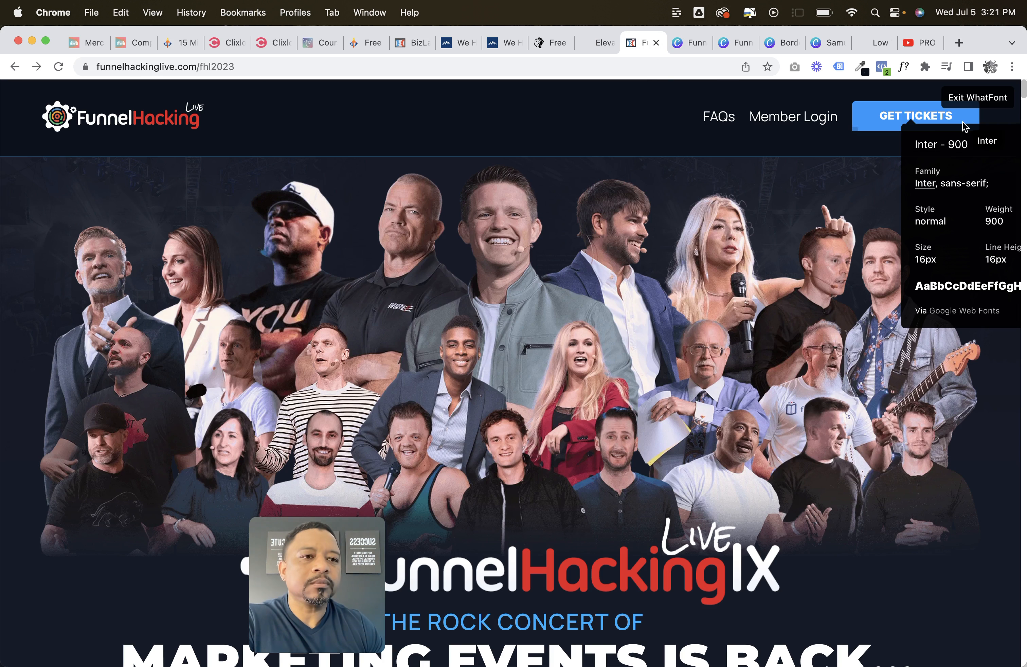
key(Escape)
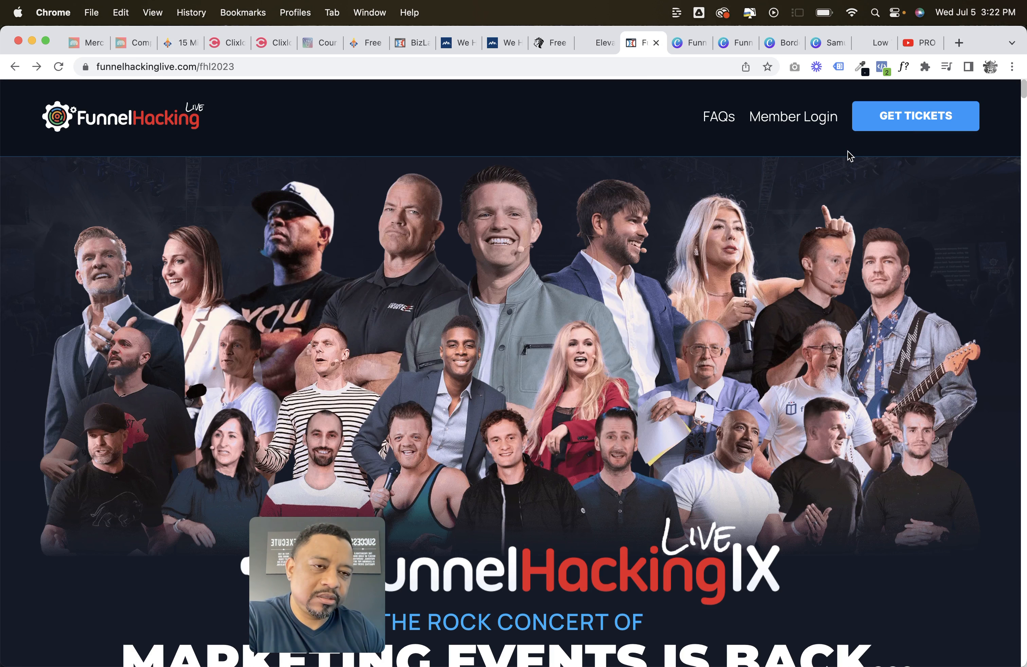
right_click(858, 126)
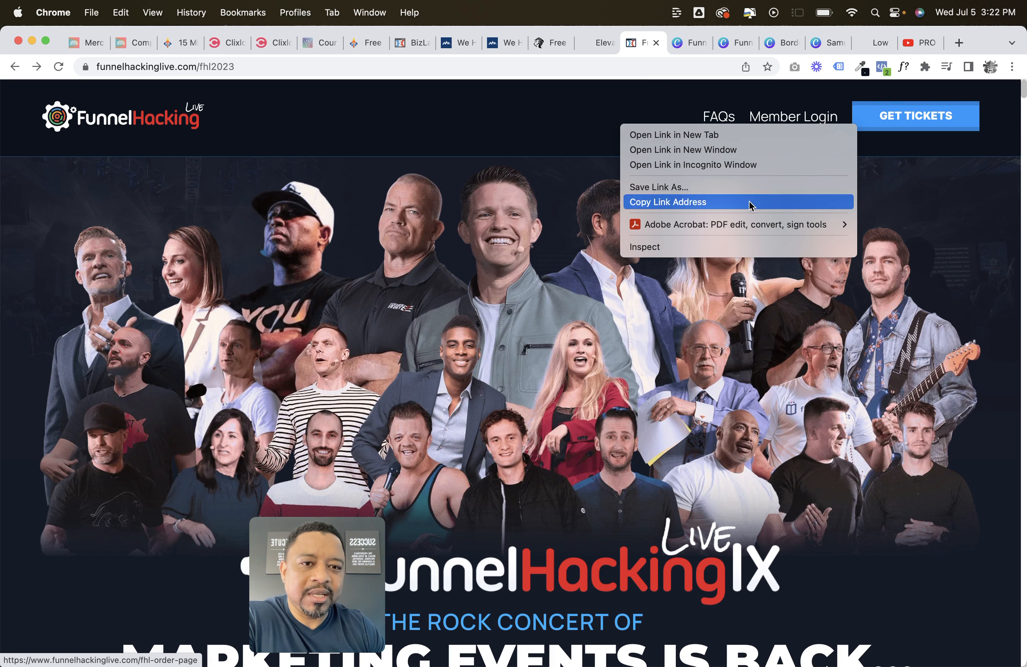
click(718, 247)
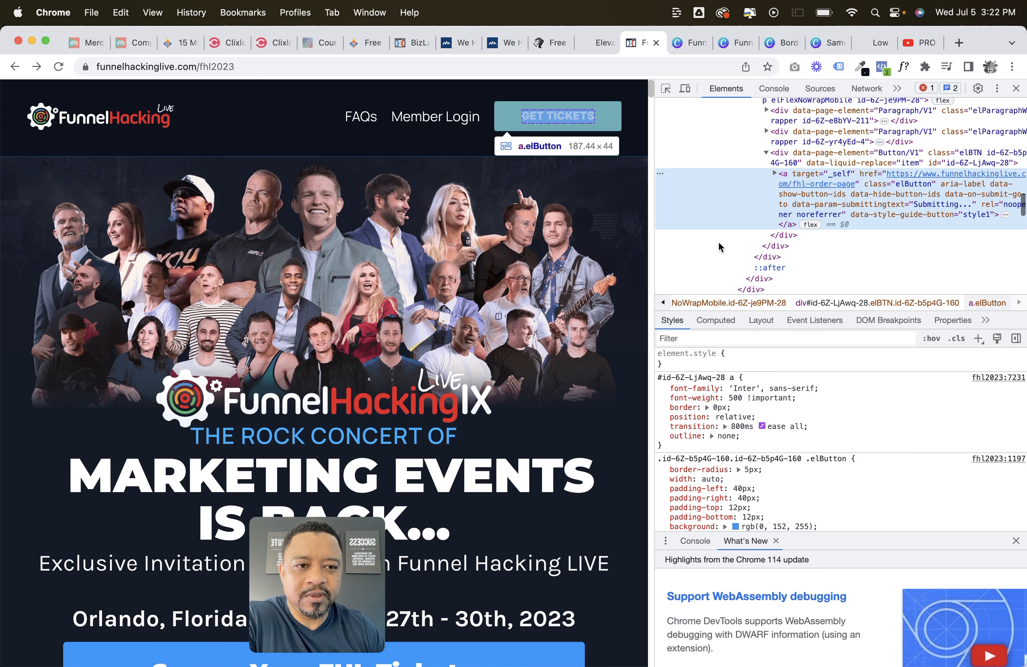
scroll(854, 465, down, 2)
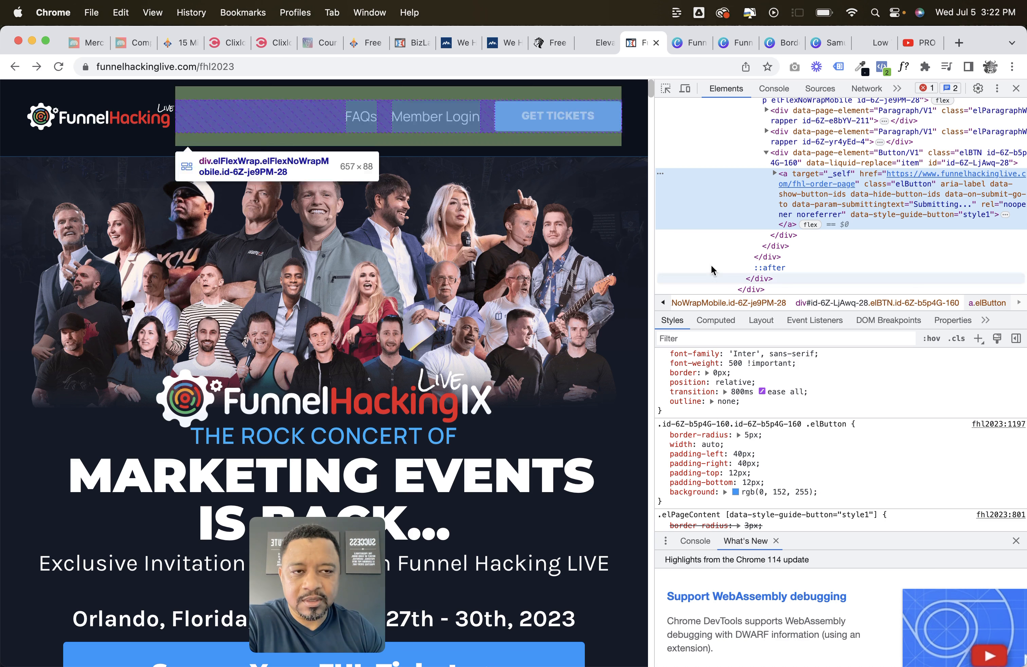
click(1016, 89)
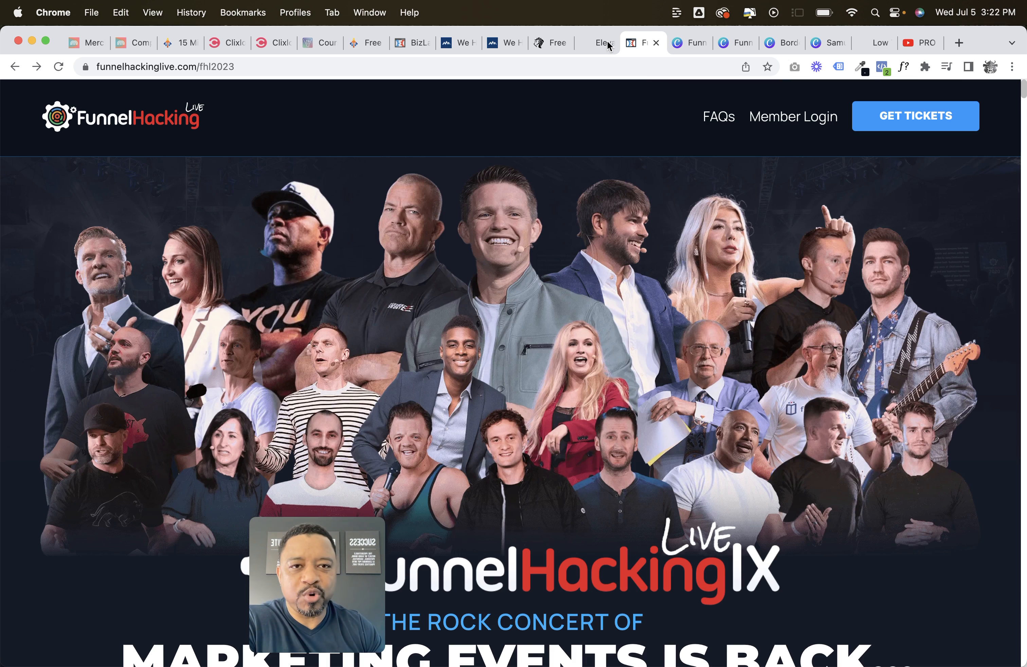
click(606, 43)
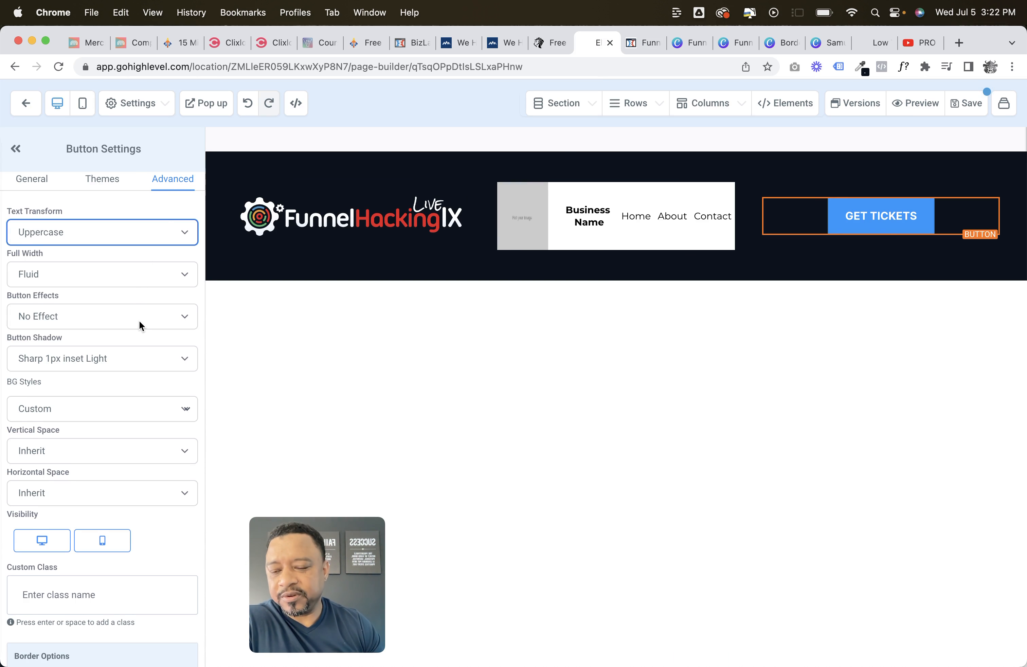
Set the border radius of the Get Tickets button to 5px
scroll(139, 330, down, 10)
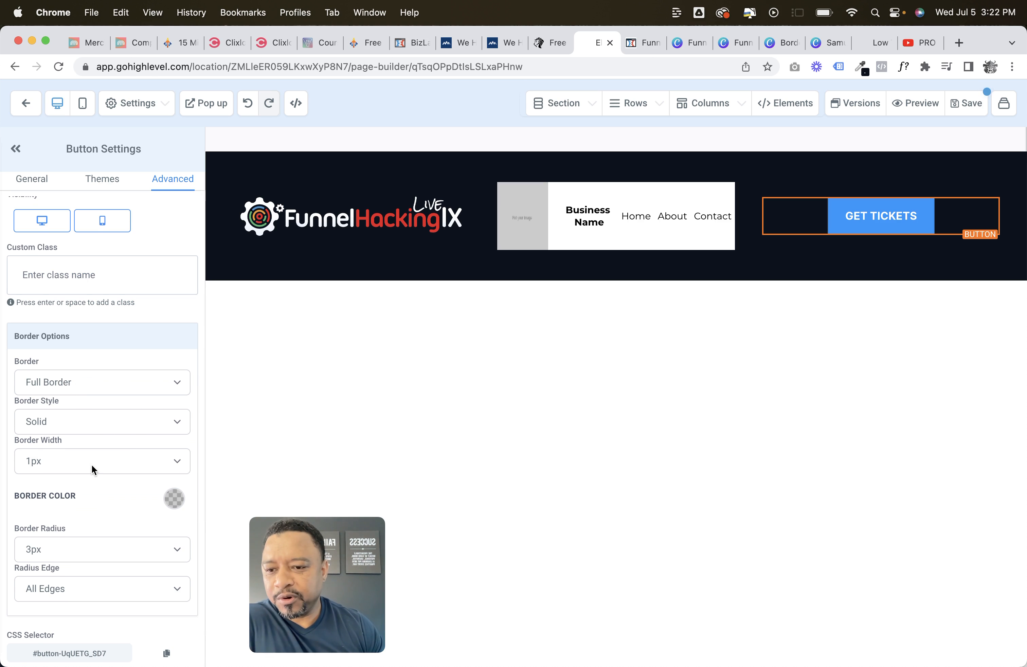
scroll(91, 465, down, 1)
click(86, 548)
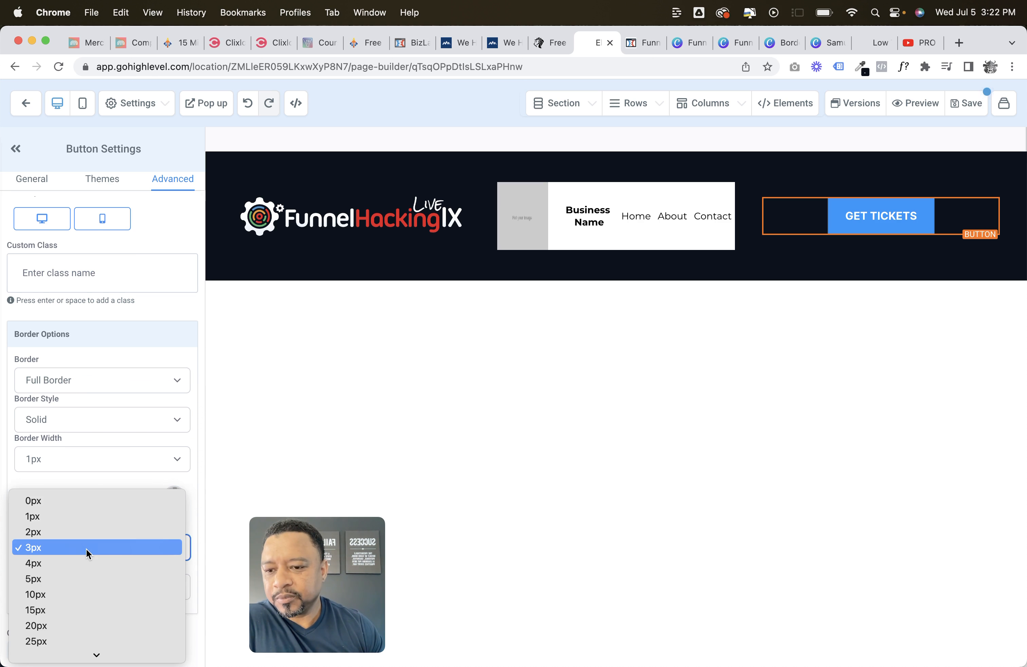
click(83, 576)
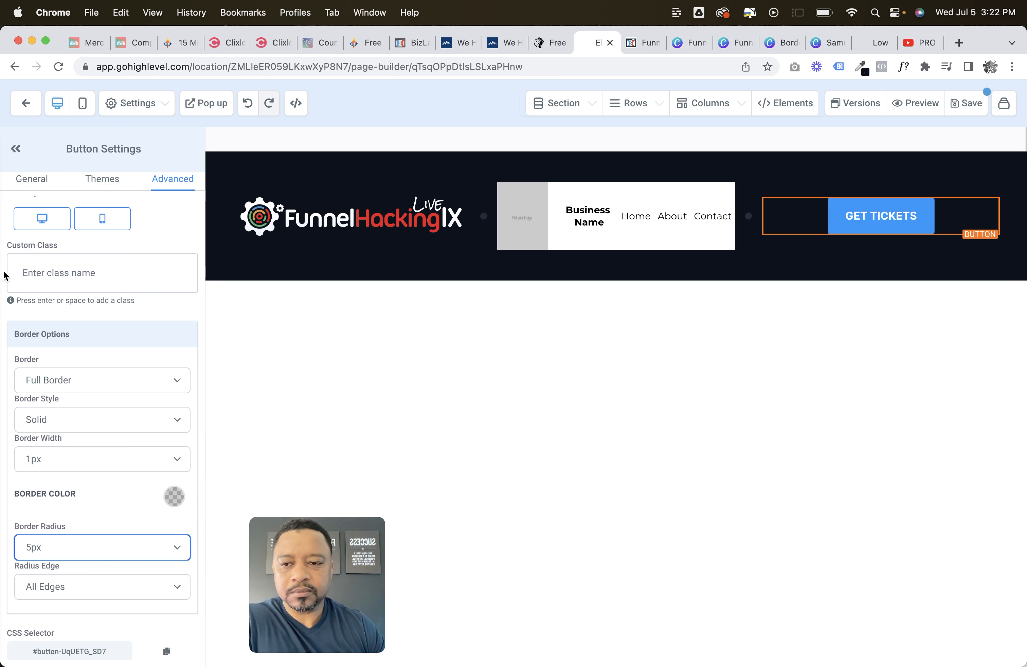
Compare the Get Tickets button with the reference page, and set its vertical space to 10px
click(644, 41)
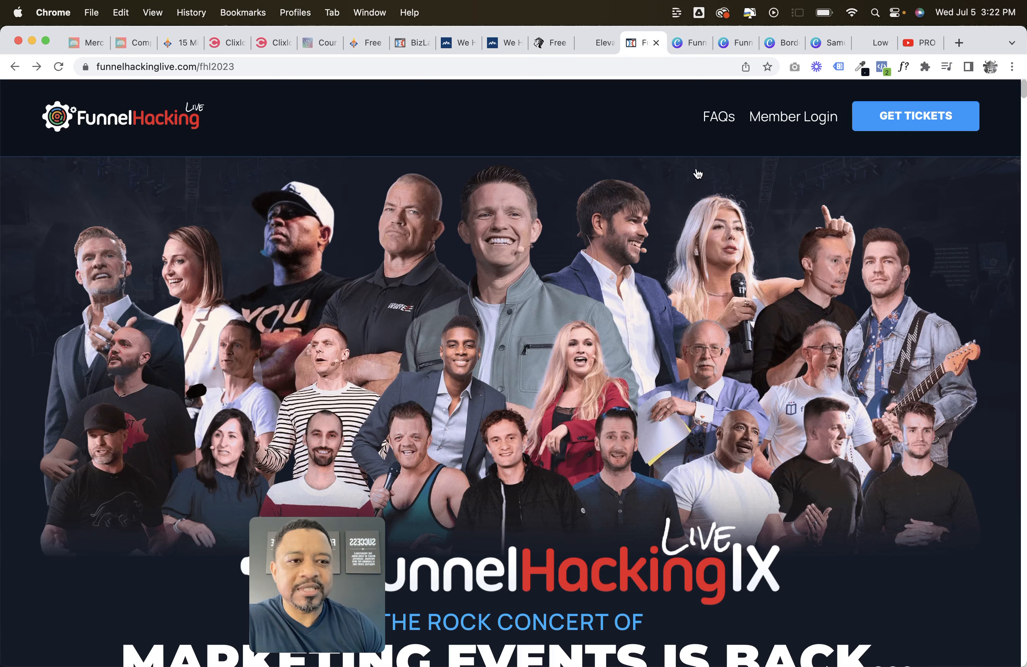
click(604, 46)
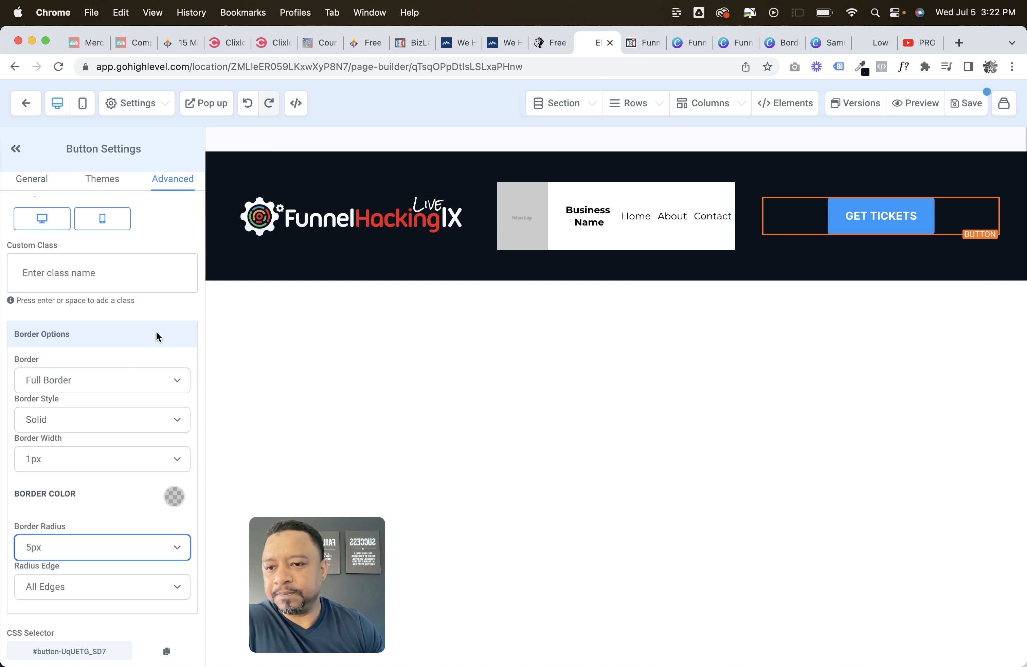
scroll(127, 368, up, 5)
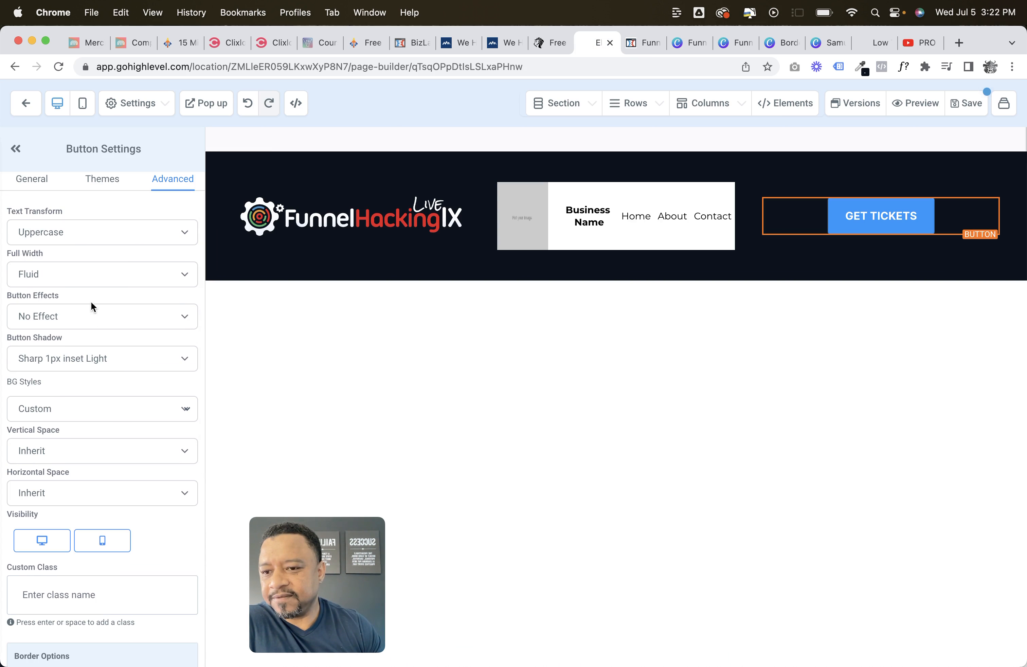
click(62, 450)
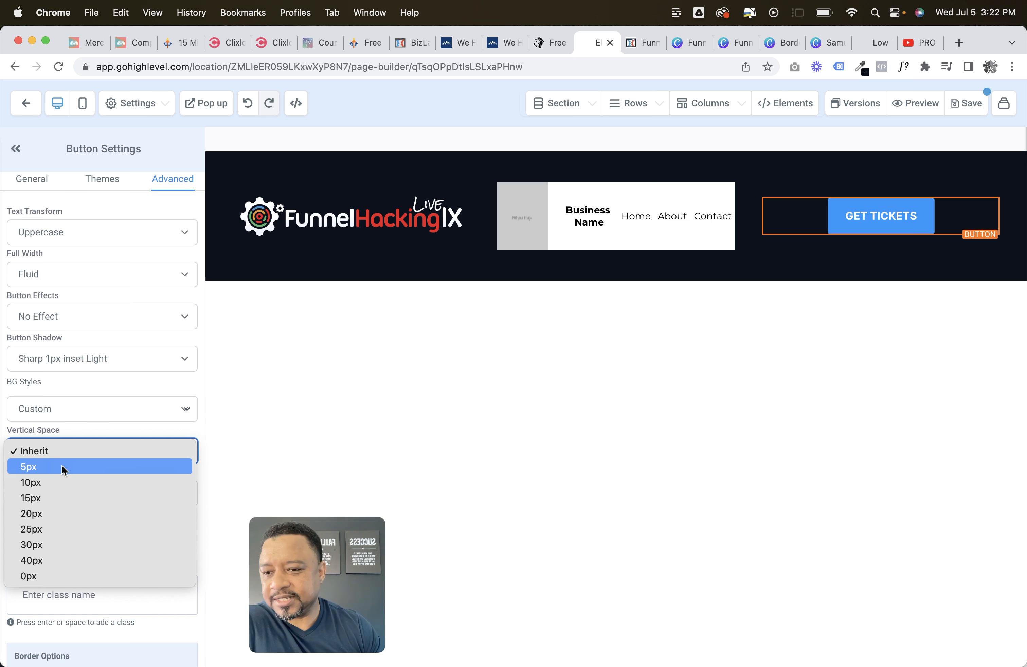
click(62, 482)
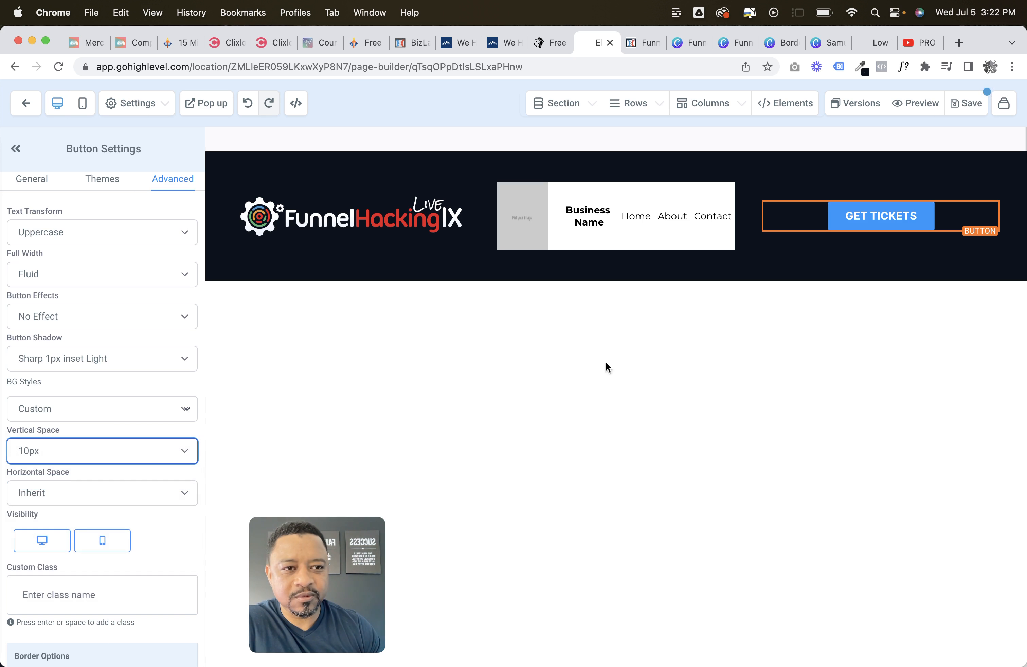
mouse_move(902, 217)
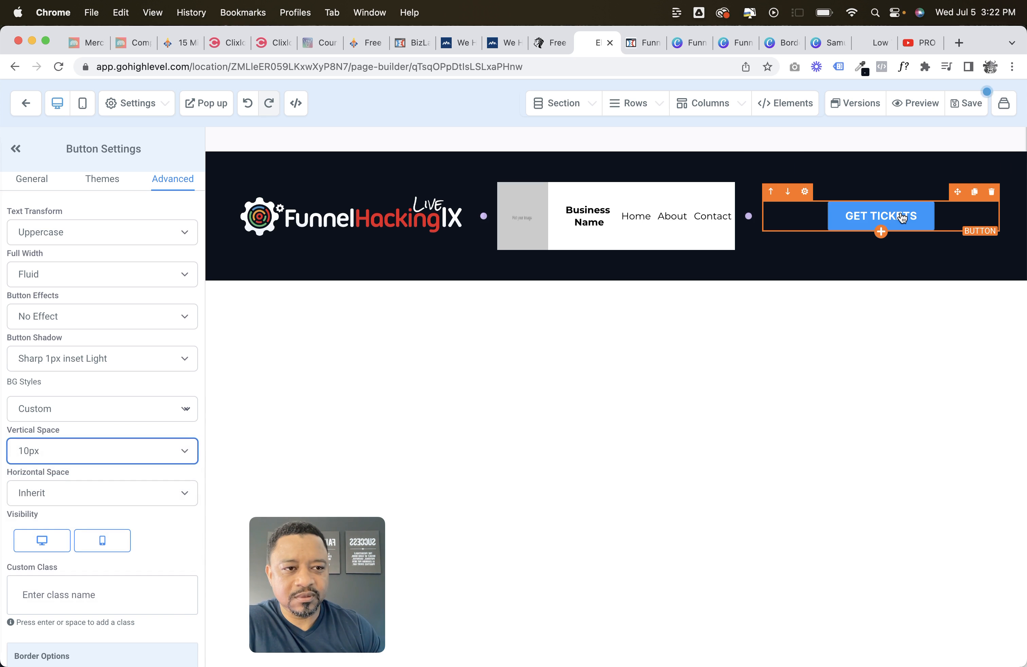
Set the Get Tickets button's horizontal space to 25px
click(111, 497)
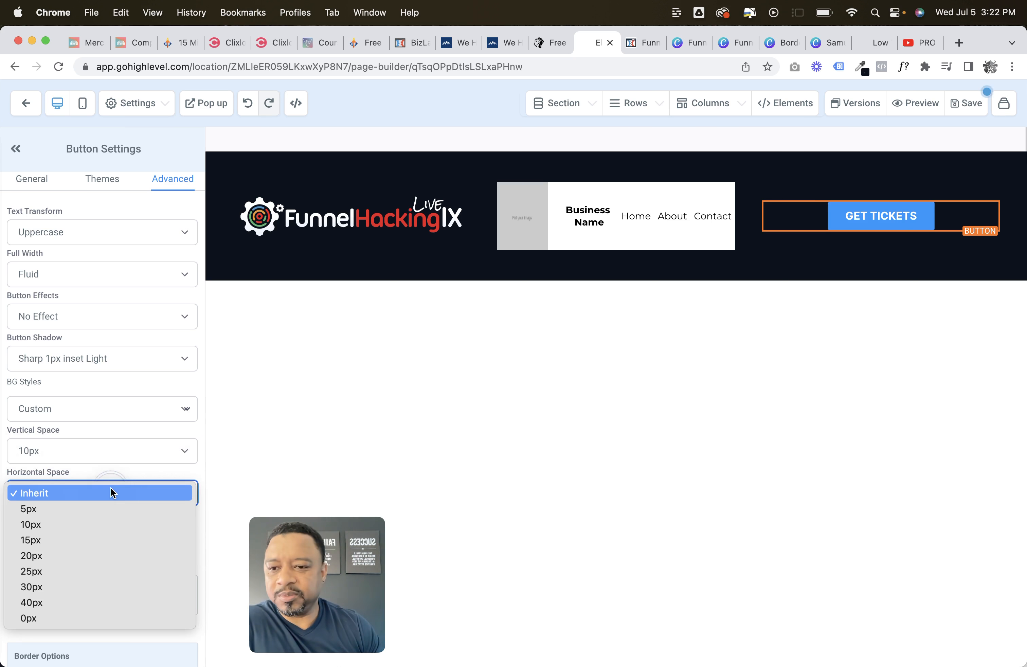
click(87, 556)
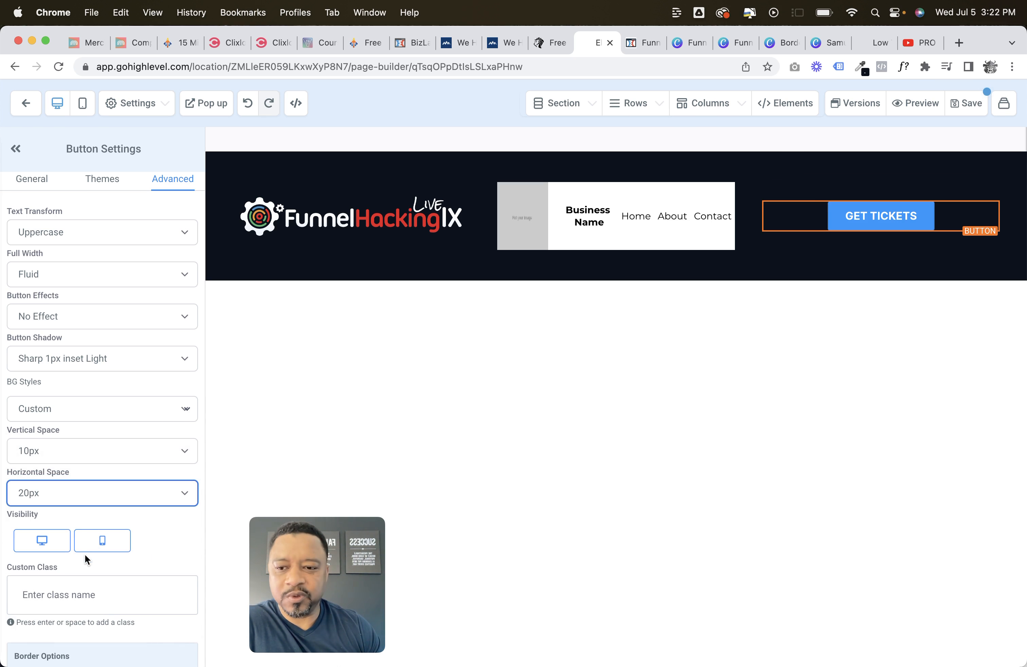
click(89, 495)
click(93, 509)
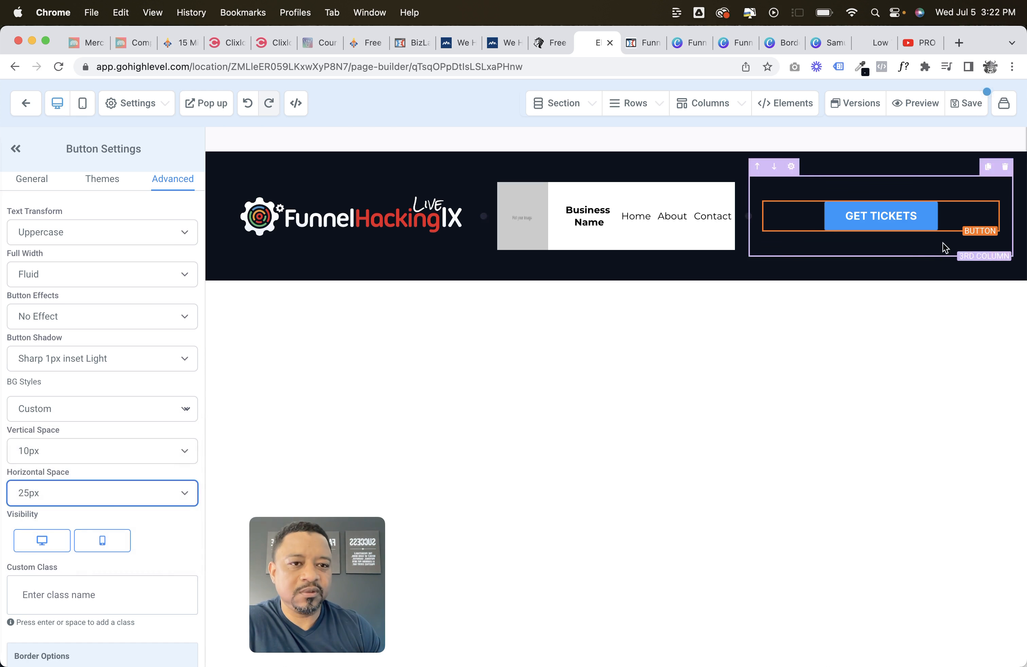
click(810, 336)
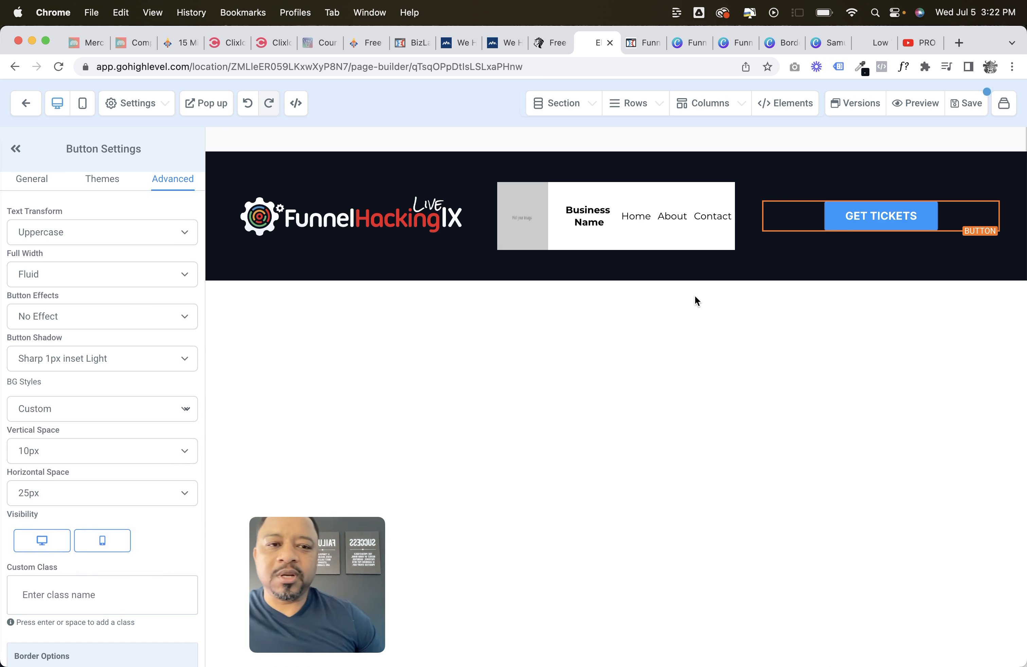
Set the dark header section's bottom padding and top padding to 5
click(697, 160)
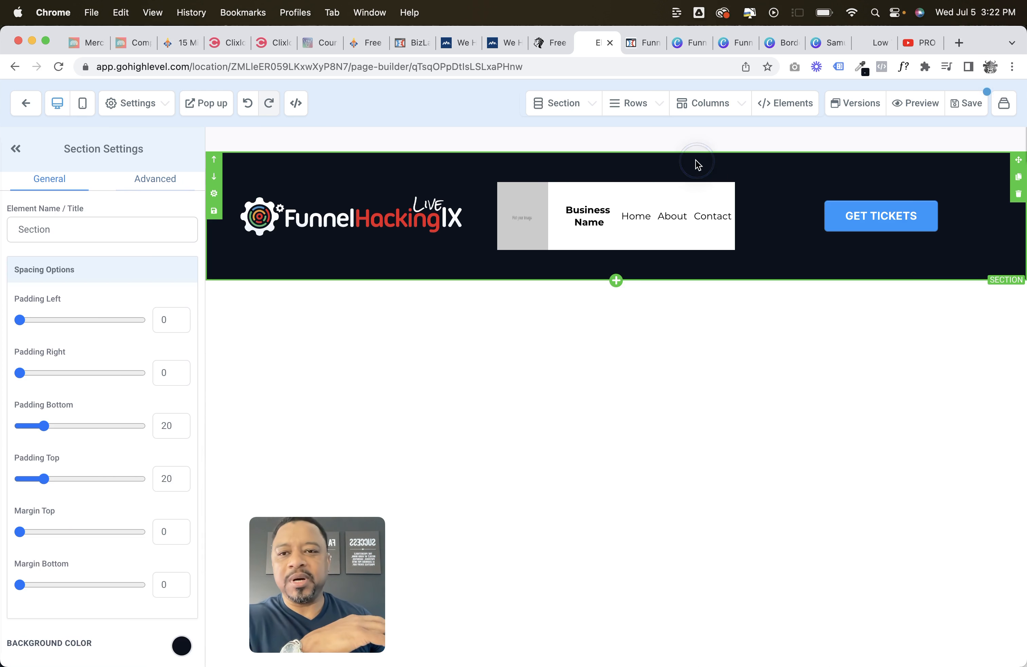
drag(165, 427, 142, 425)
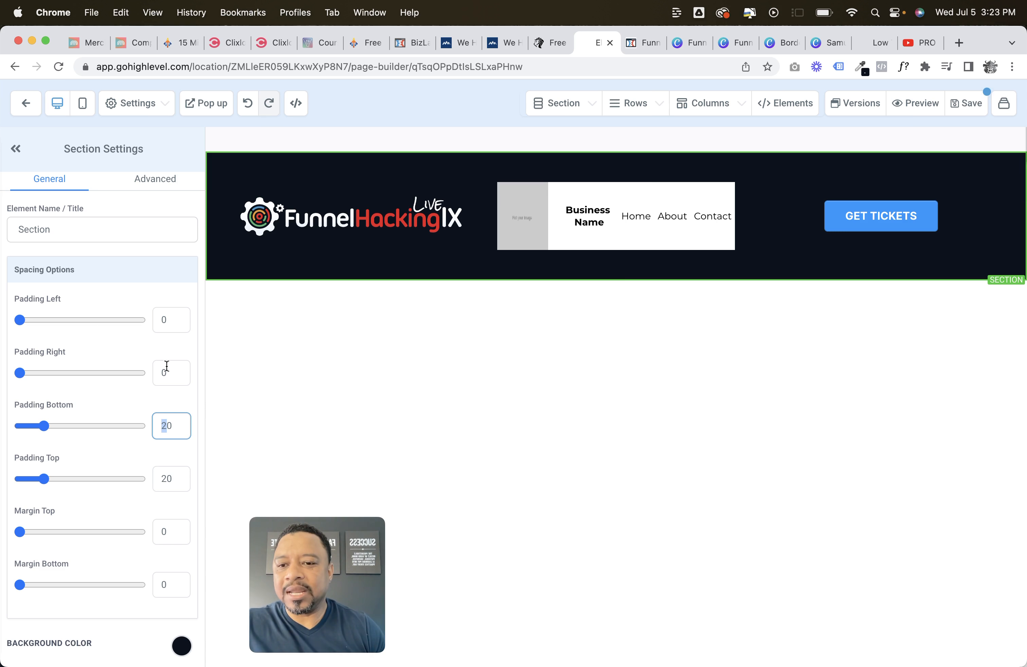
click(167, 426)
key(BackSpace)
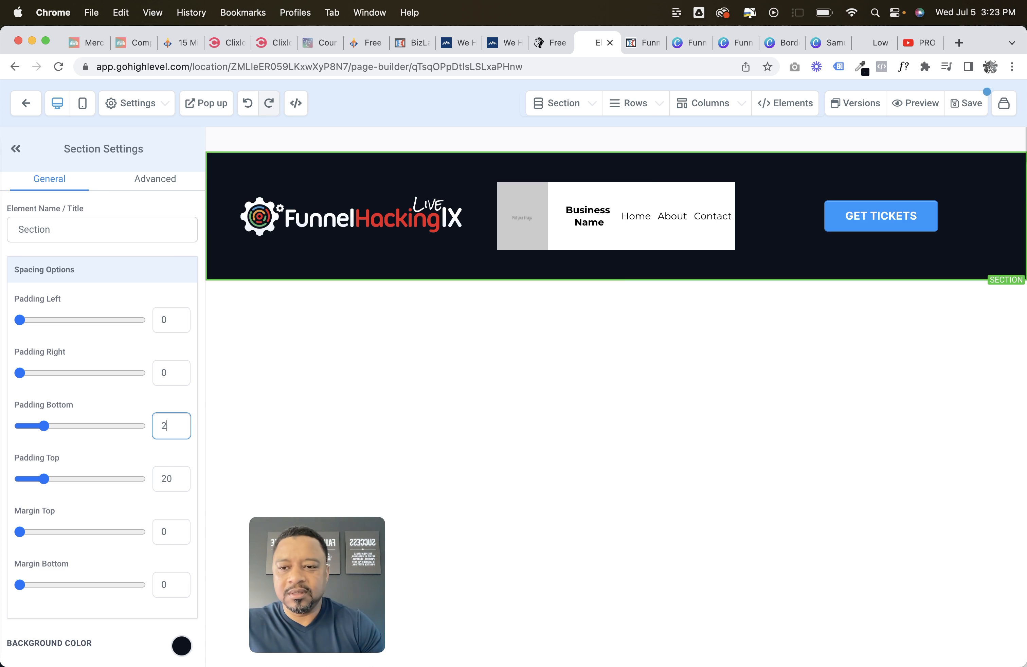
key(Delete)
text(5)
double_click(171, 479)
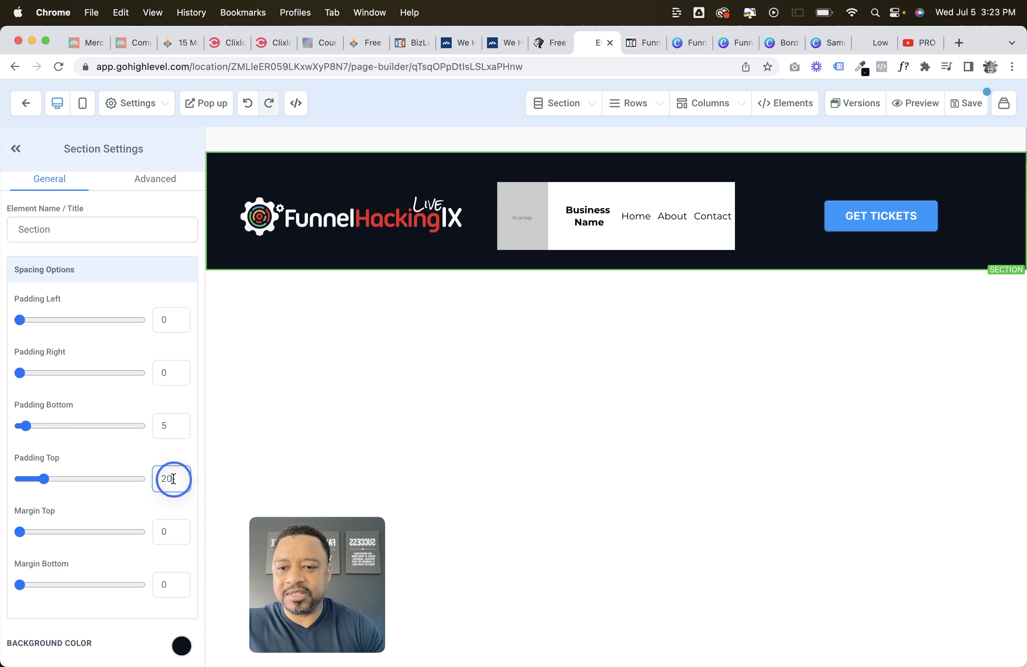
key(BackSpace)
text(5)
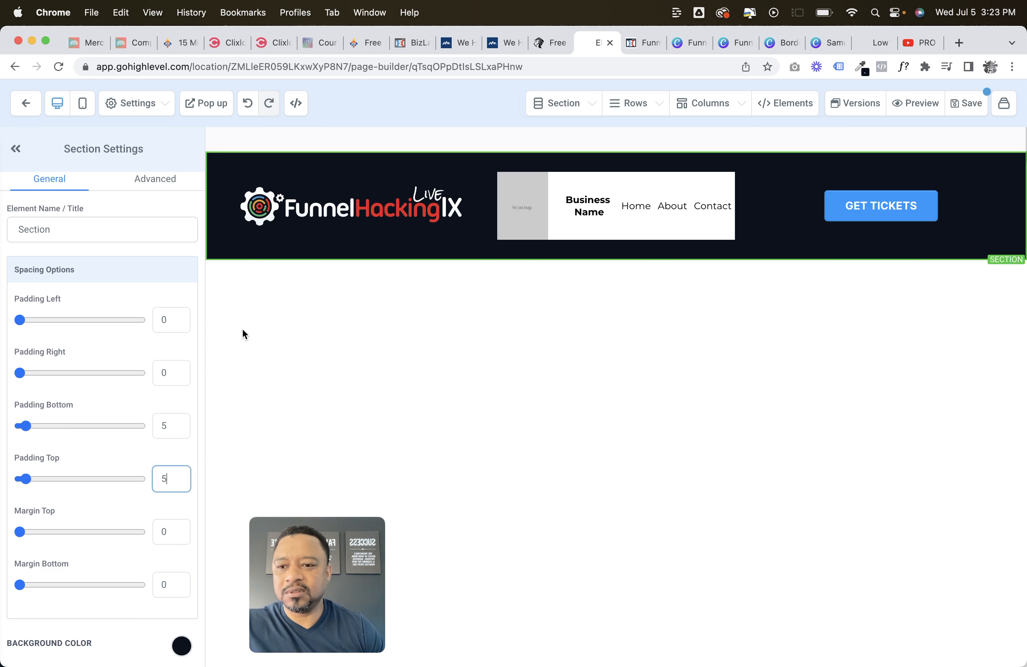
Set the top and bottom padding of the header's three-column row to 0
click(333, 163)
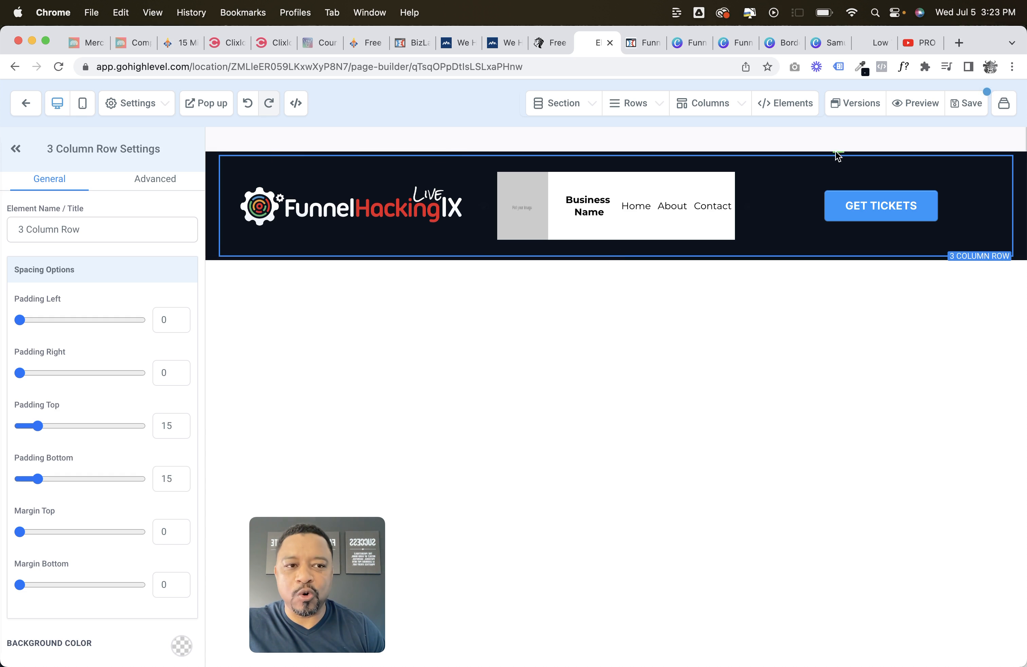
double_click(172, 426)
text(0)
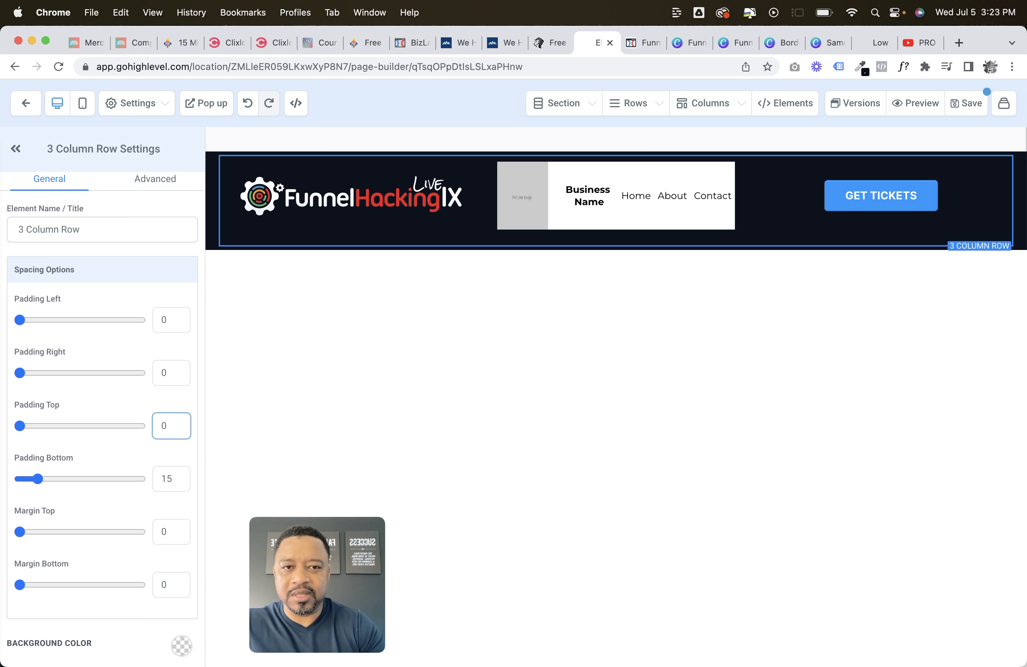
key(Tab)
key(Tab)
text(0)
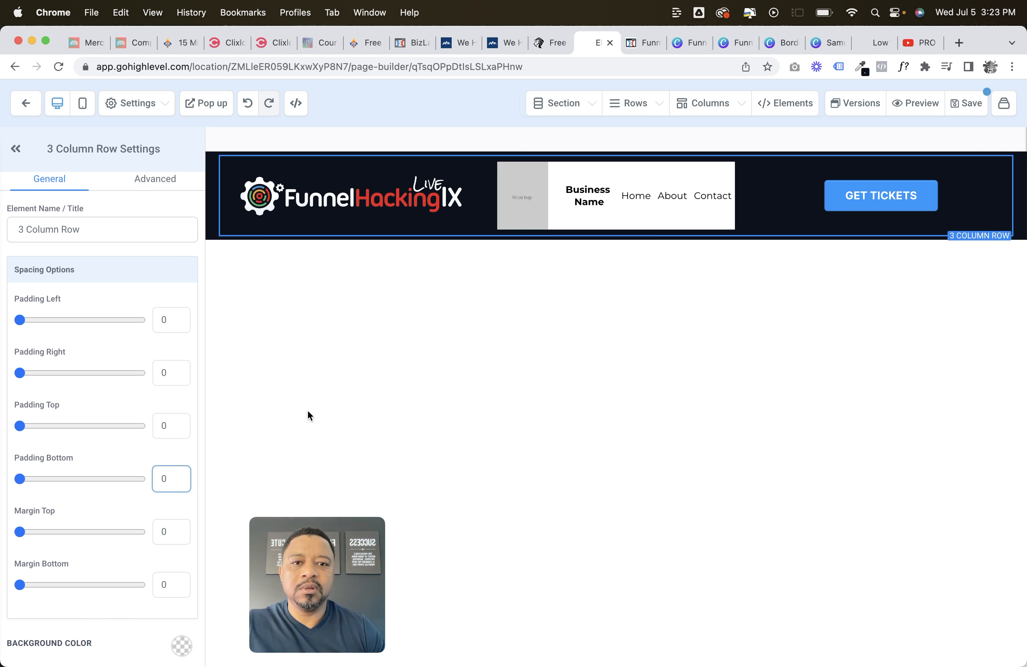
Measure the logo on the reference page with a screenshot selection, and set the header logo image's width to 242 px in the page builder
click(402, 224)
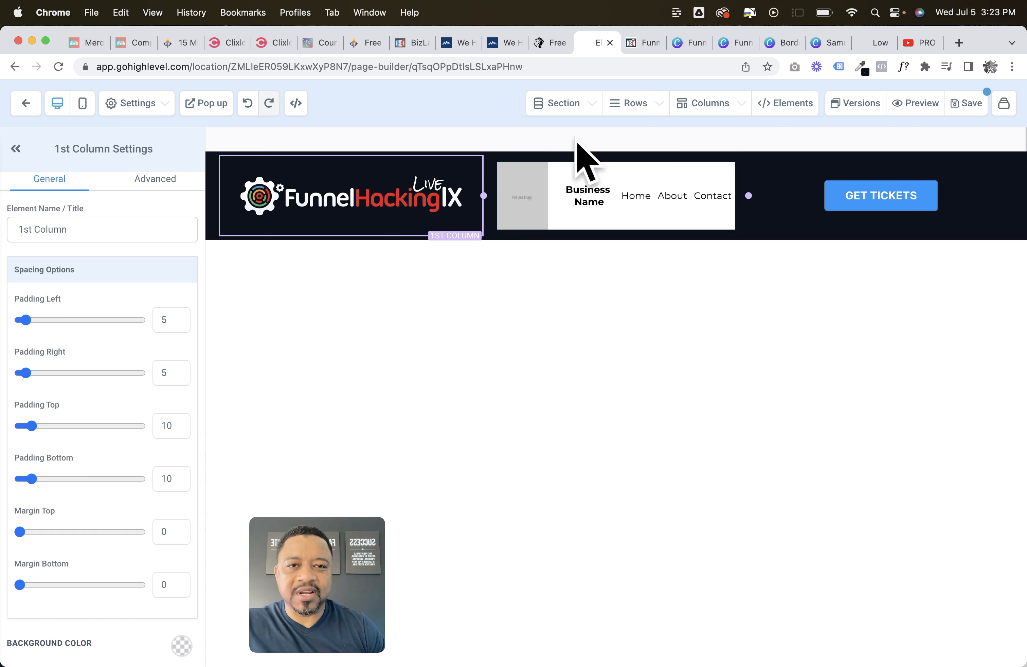
click(643, 44)
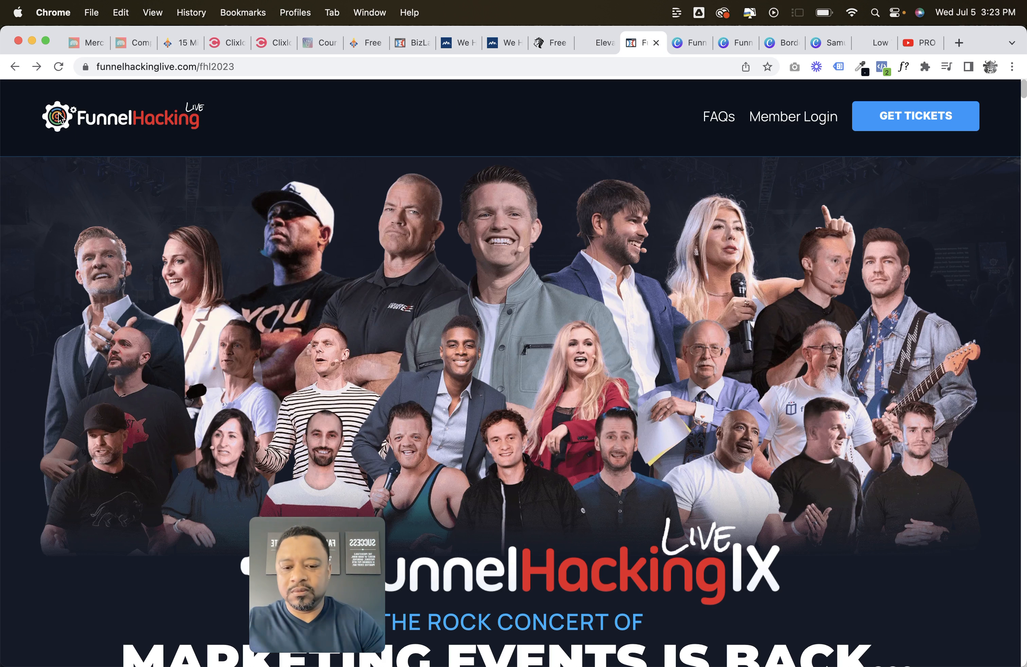
key(super+shift+4)
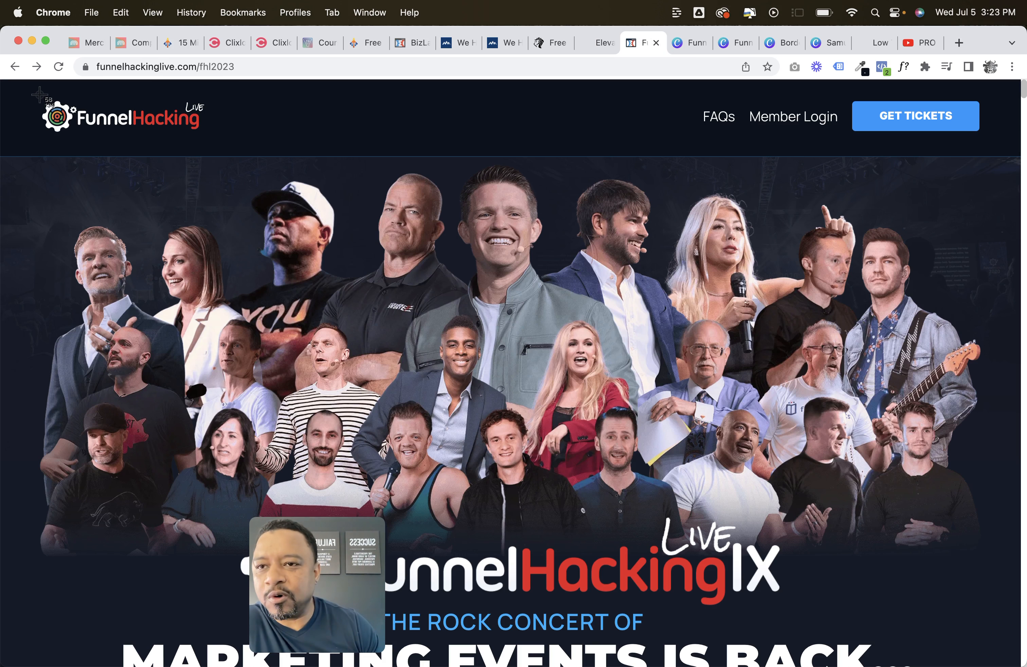
drag(40, 97, 204, 132)
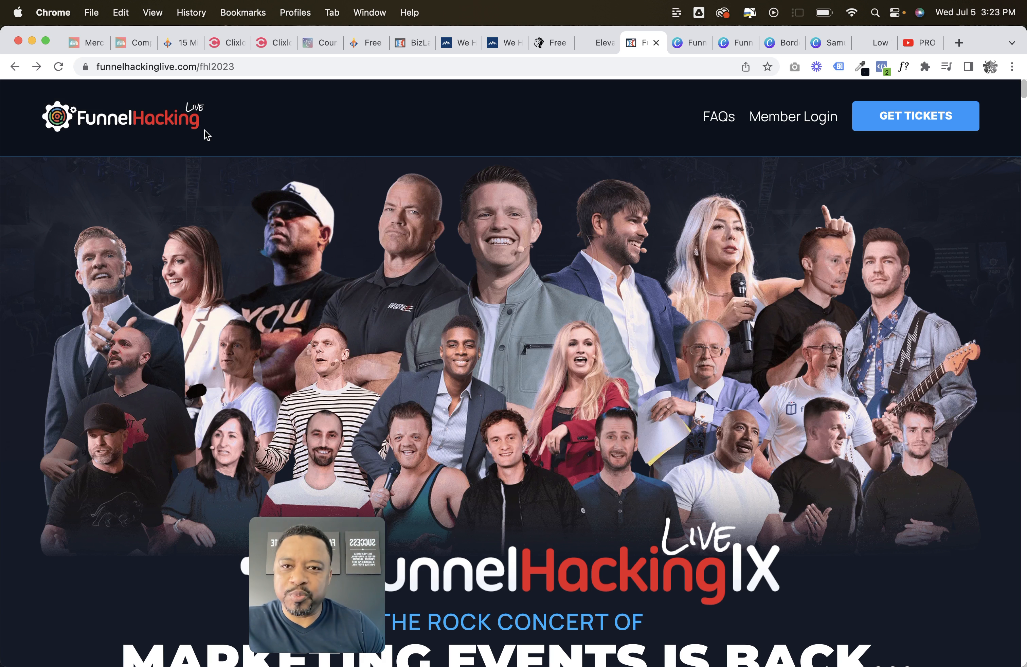
click(605, 48)
click(329, 201)
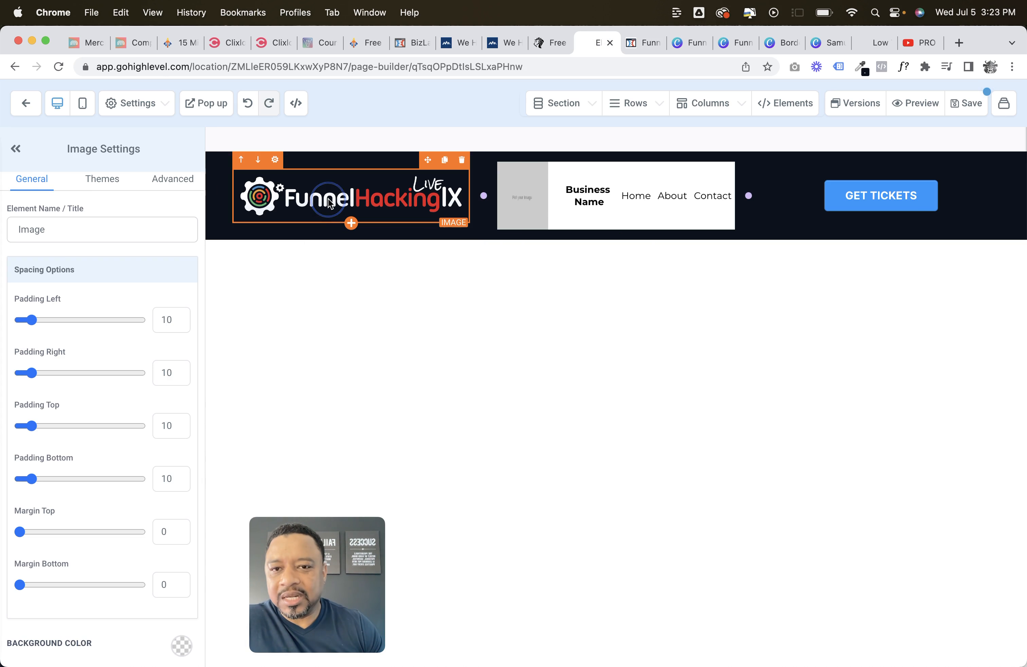
scroll(179, 368, down, 10)
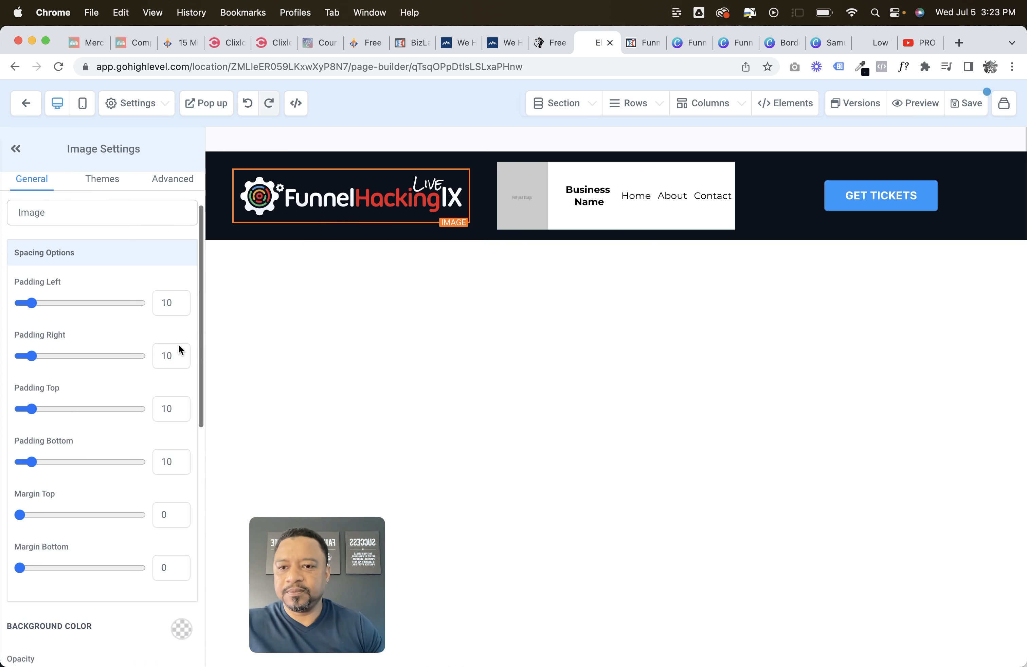
click(76, 429)
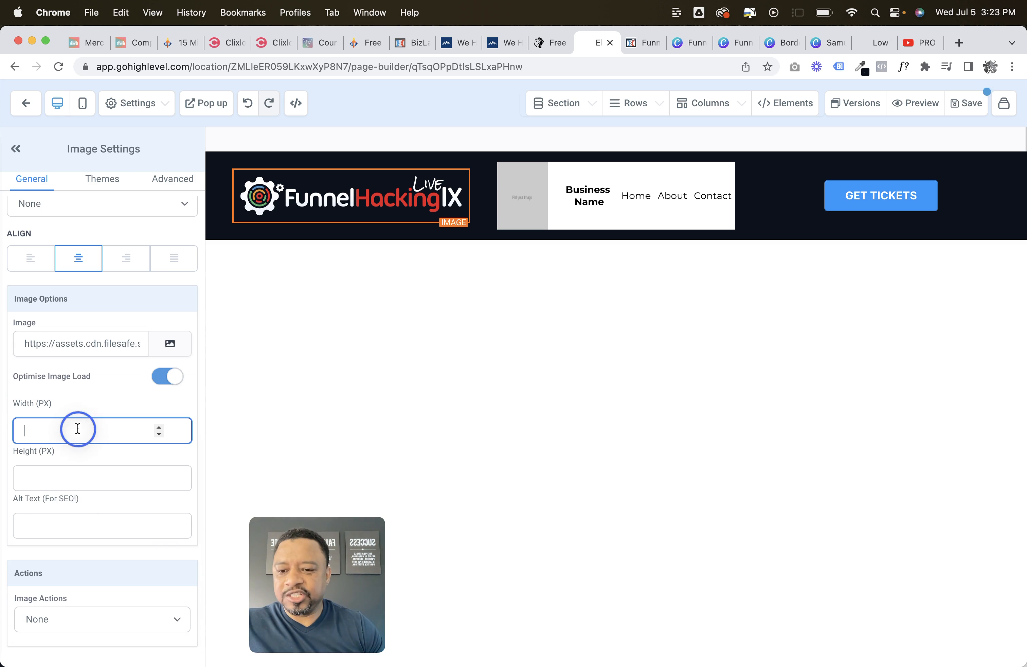
text(242)
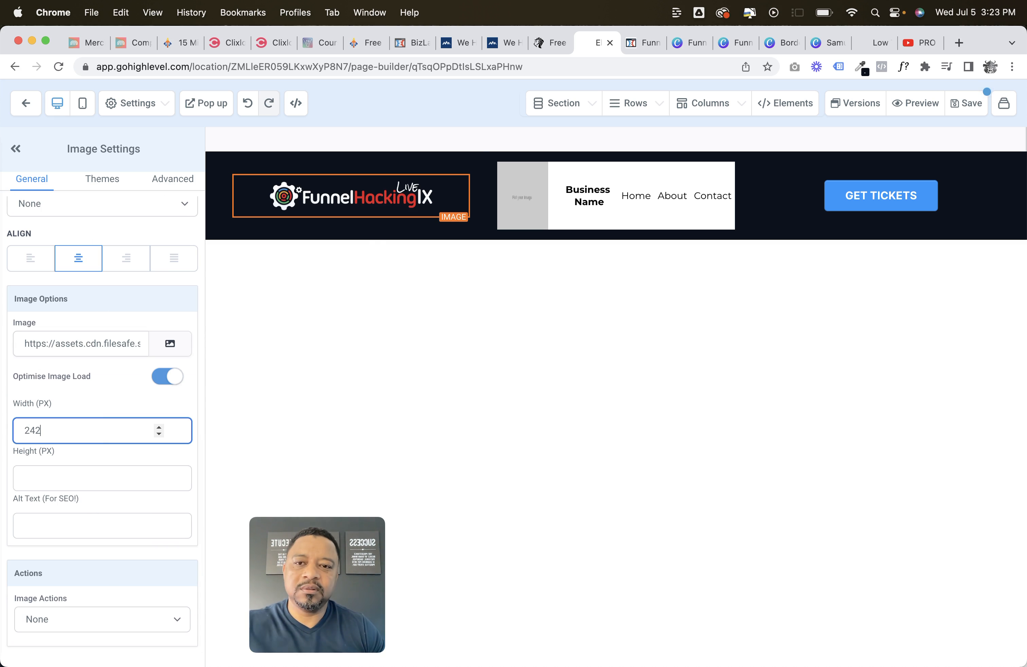
Narrow the header's logo column and widen the navigation menu column up to the Get Tickets button
drag(481, 196, 428, 202)
drag(748, 193, 853, 195)
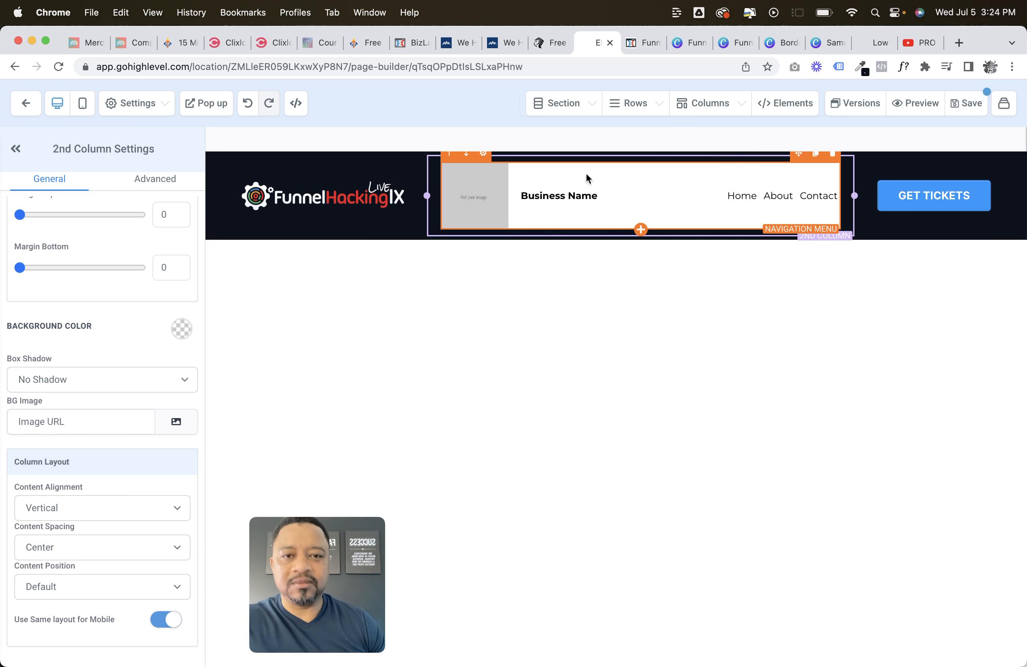
Delete the Team item from the header's navigation menu
click(643, 186)
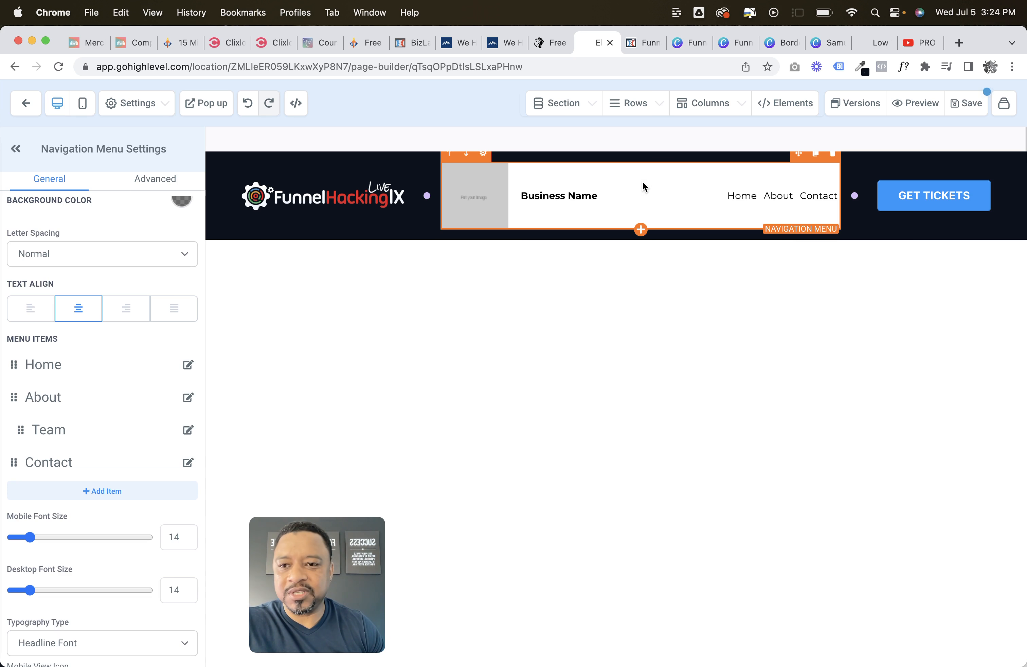
click(189, 429)
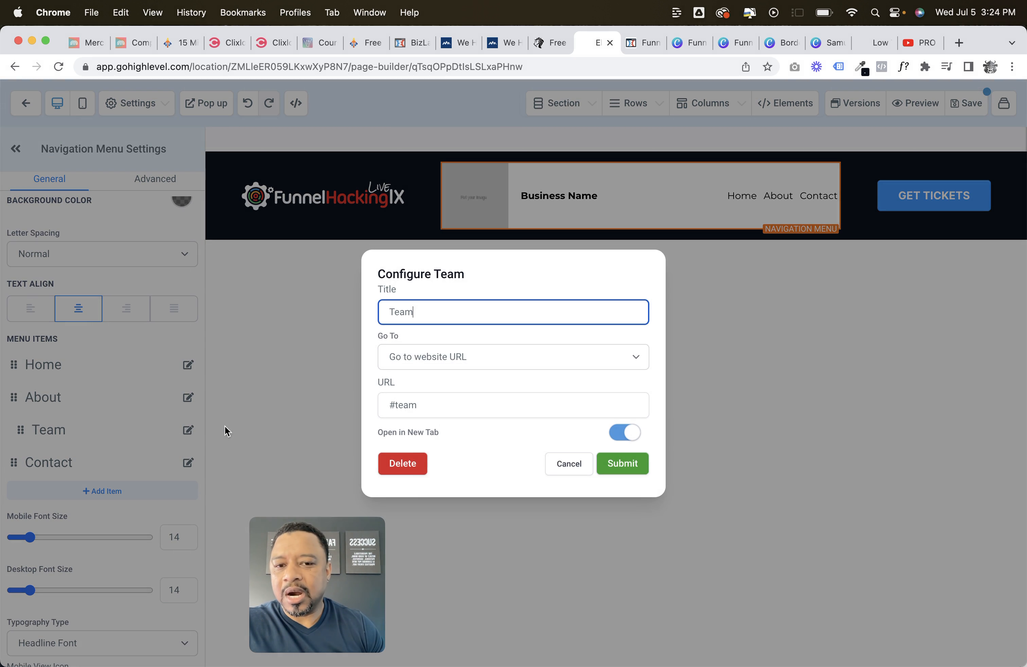
click(408, 462)
click(616, 143)
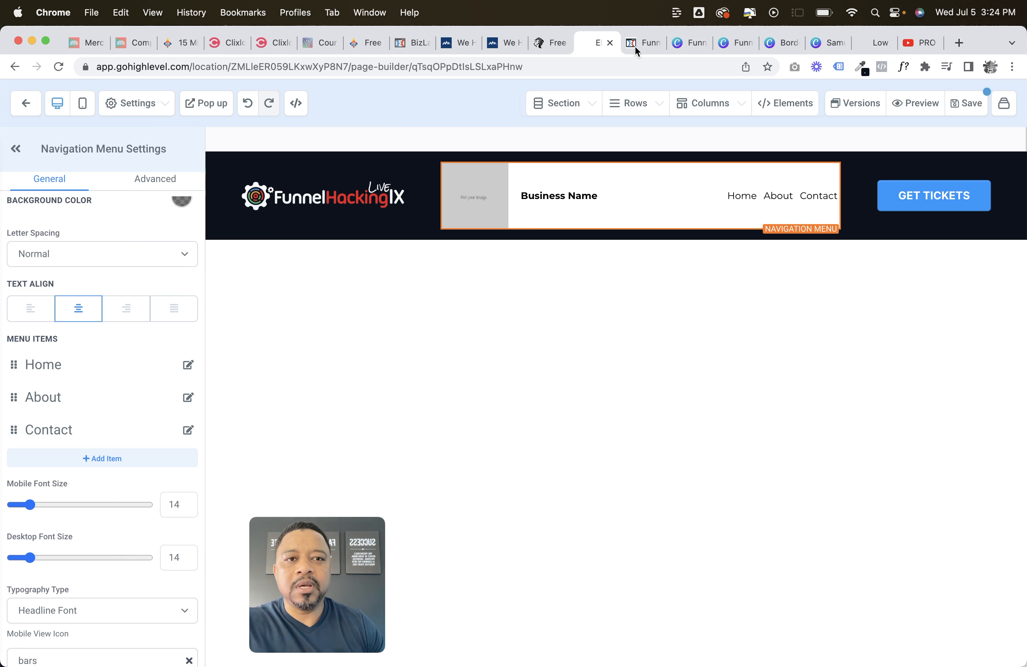
Check the menu links on the reference page, and delete the Contact item from the navigation menu
click(634, 46)
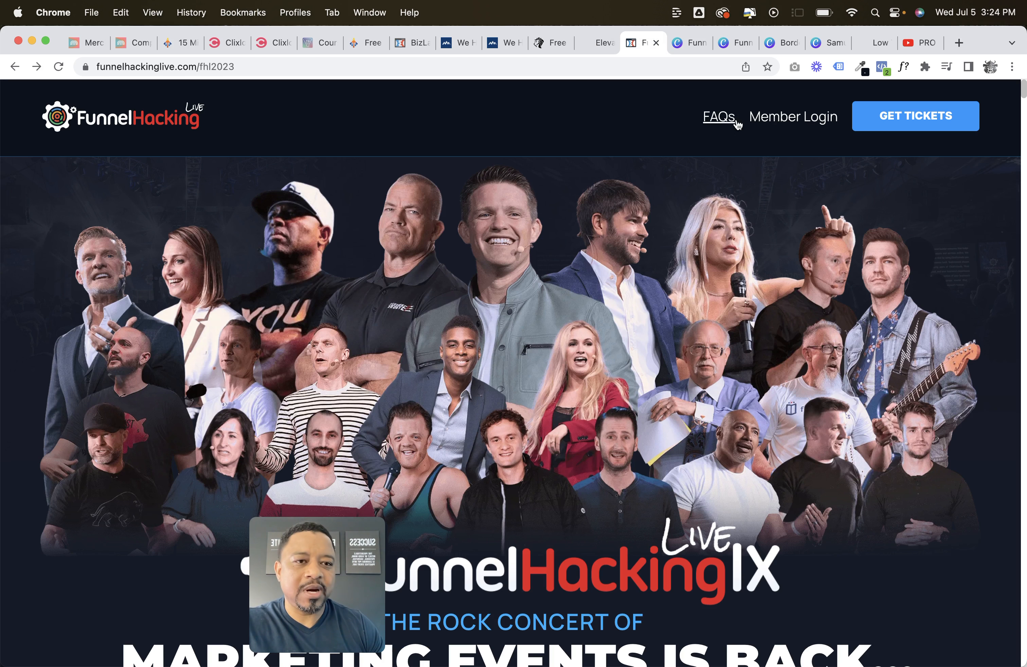
click(597, 43)
click(187, 431)
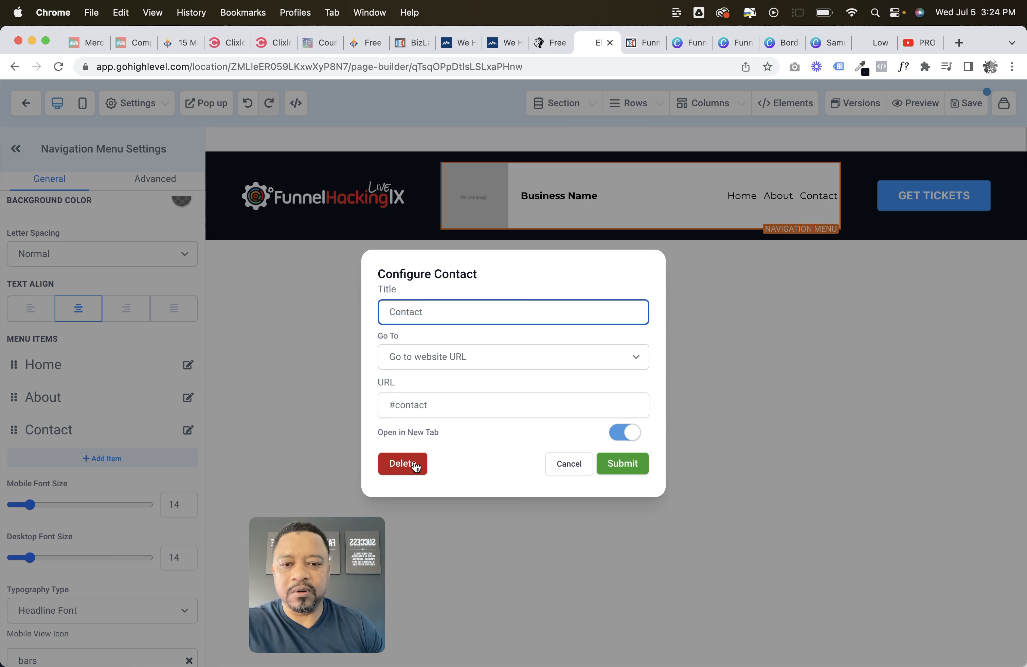
click(415, 467)
click(628, 144)
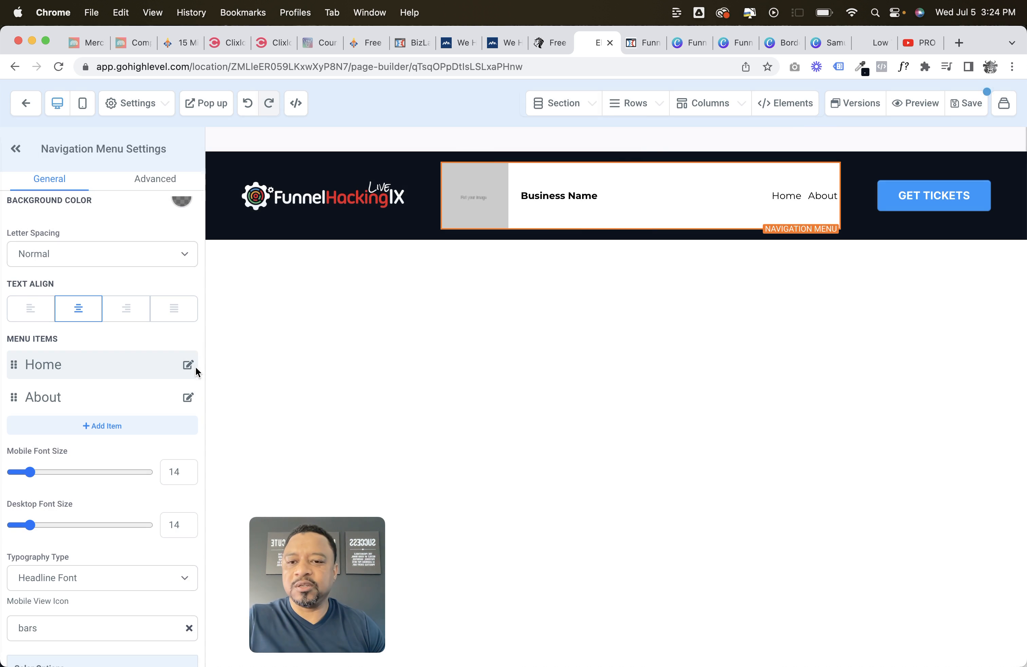
Rename the navigation menu's Home item to FAQs
click(188, 365)
drag(414, 312, 363, 310)
text(F)
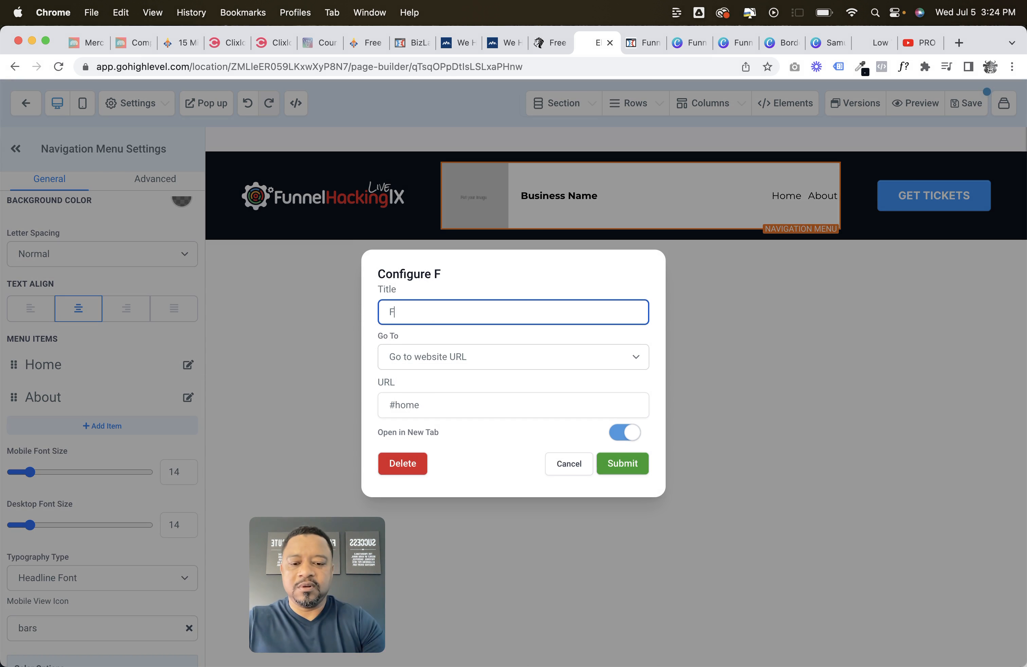
text(AQs)
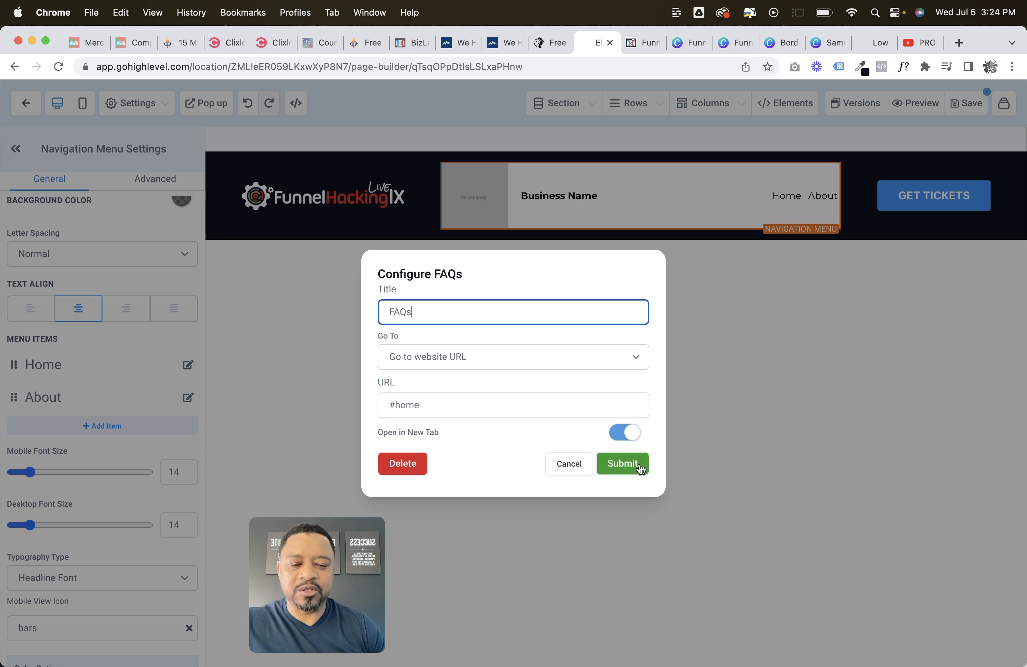
click(621, 468)
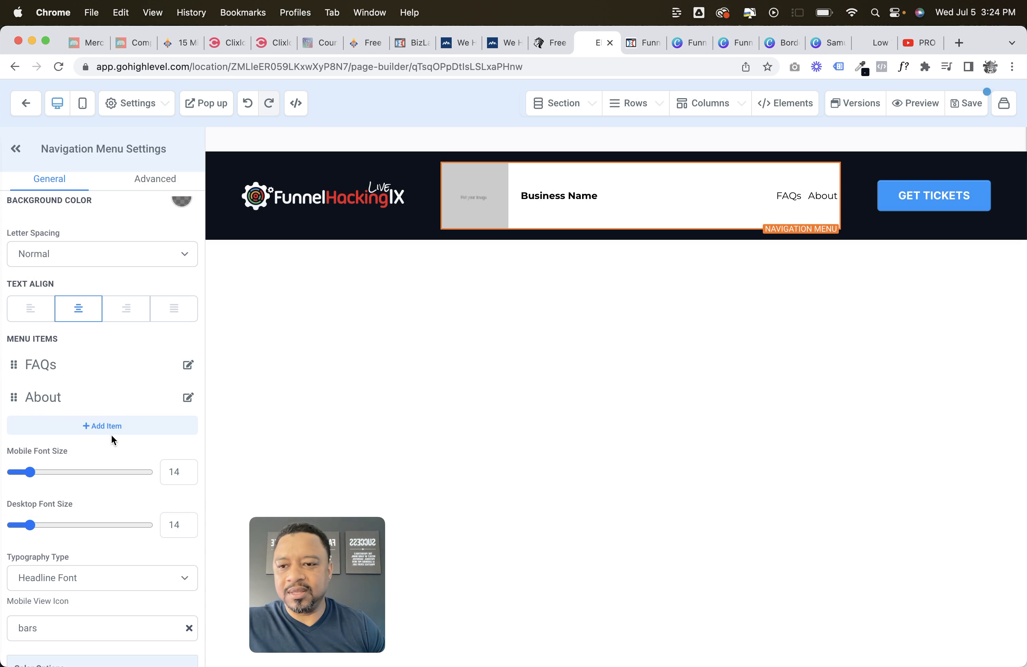
Change the title of the navigation menu's About item to Member Login
click(187, 397)
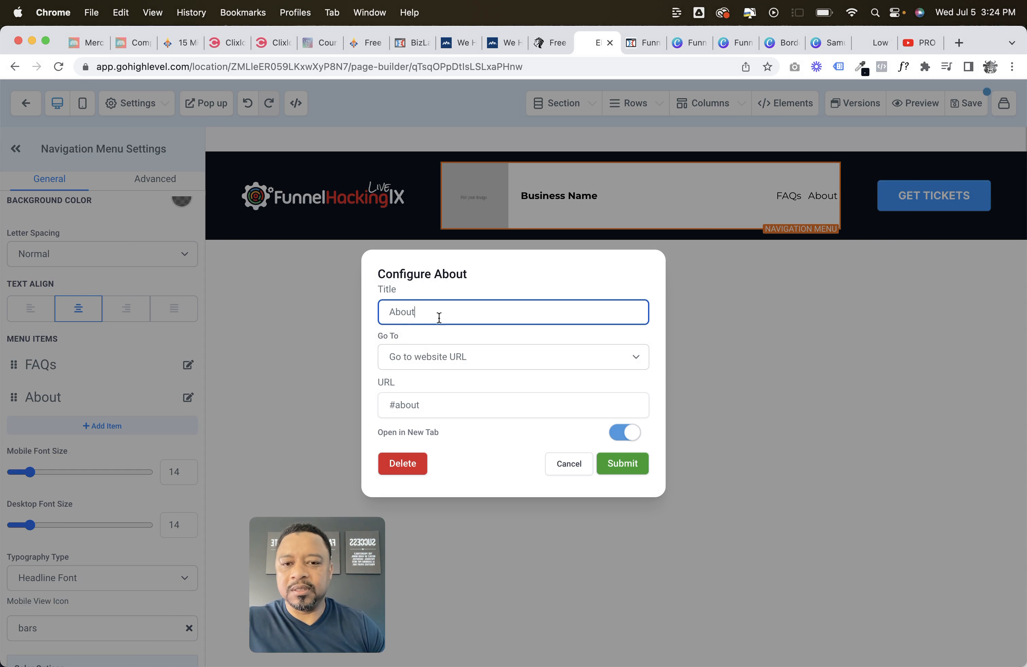
drag(439, 318, 352, 305)
text(Member Lo)
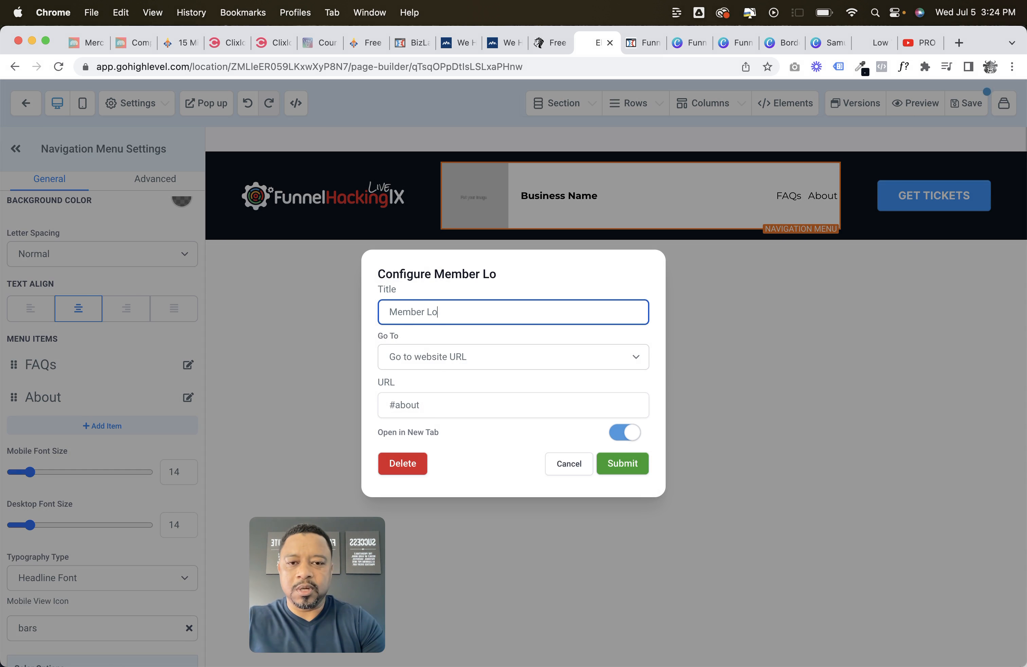
text(gin)
key(Return)
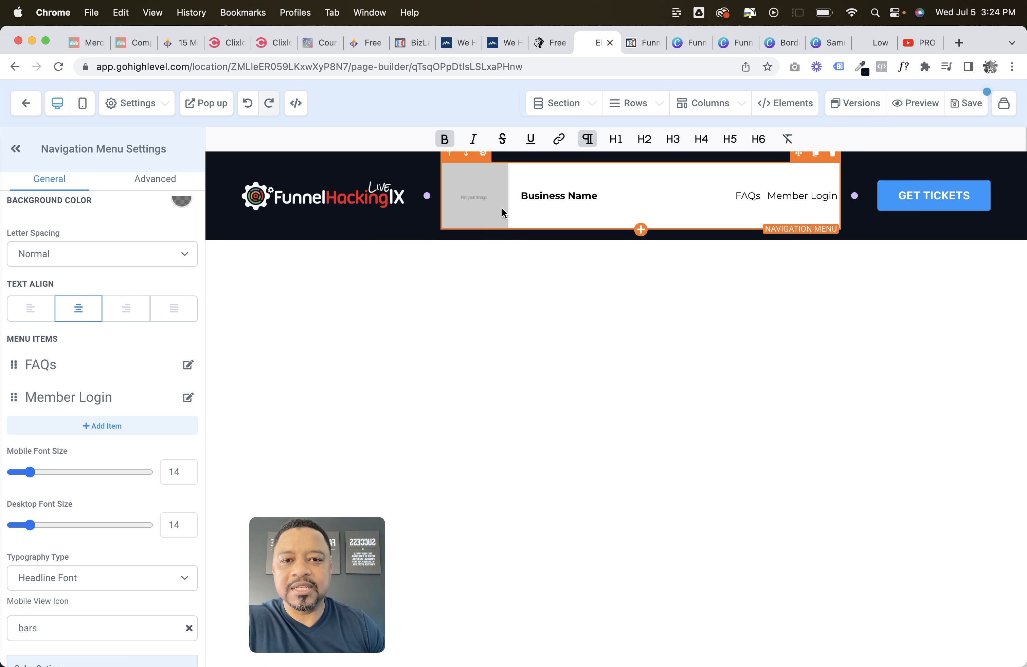
Turn off the brand logo in the navigation menu
scroll(158, 382, down, 3)
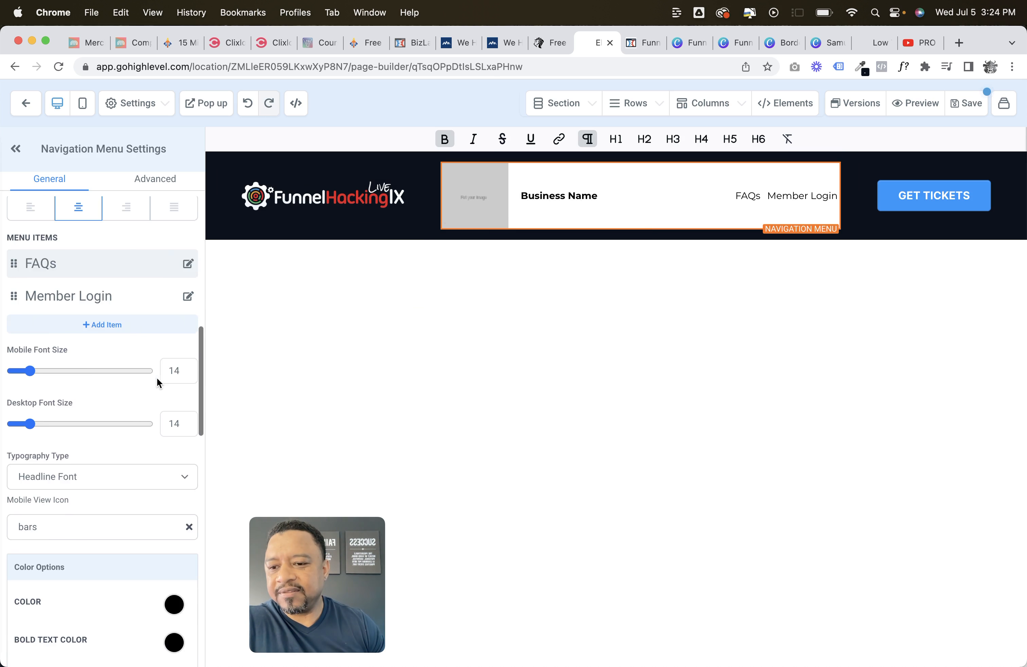
scroll(158, 382, down, 20)
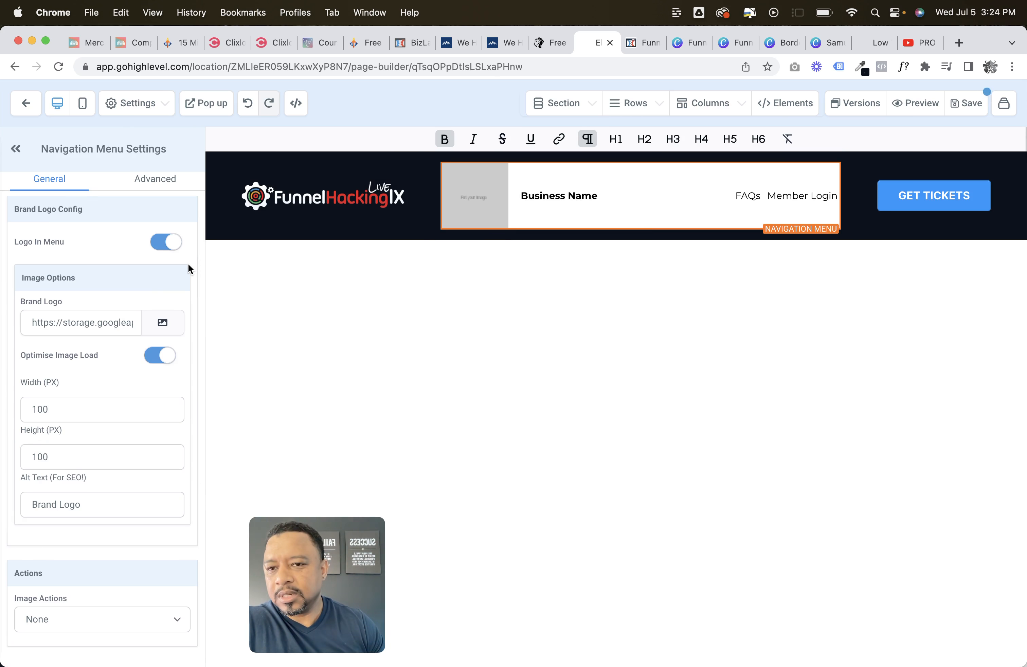
click(175, 242)
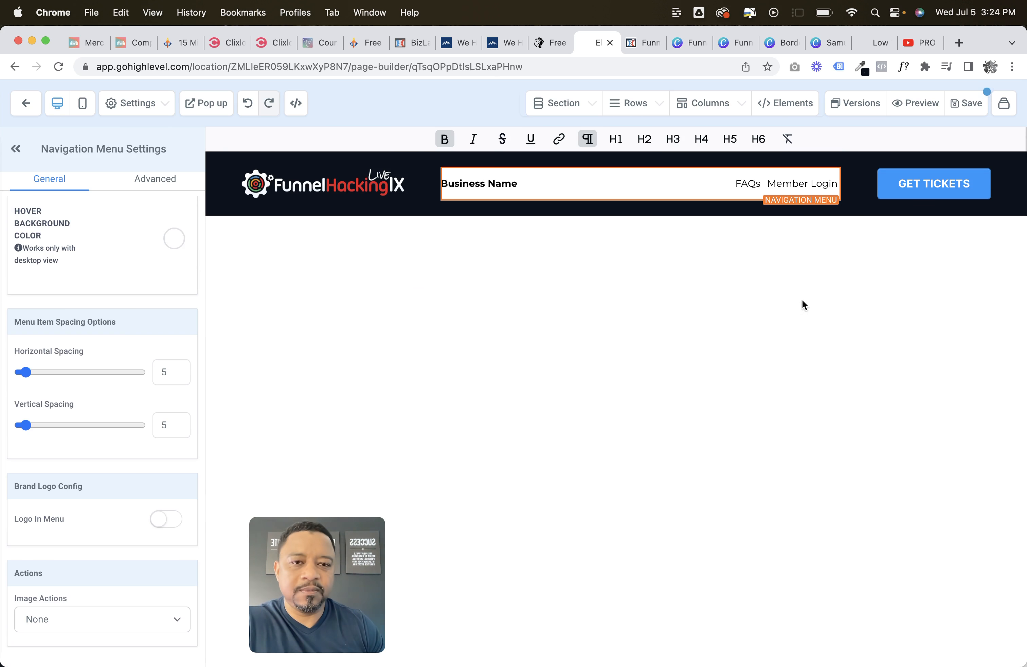
Inspect the Member Login link's font on the reference page with WhatFont, and set the builder's navigation menu to the custom Google font Manrope
click(643, 51)
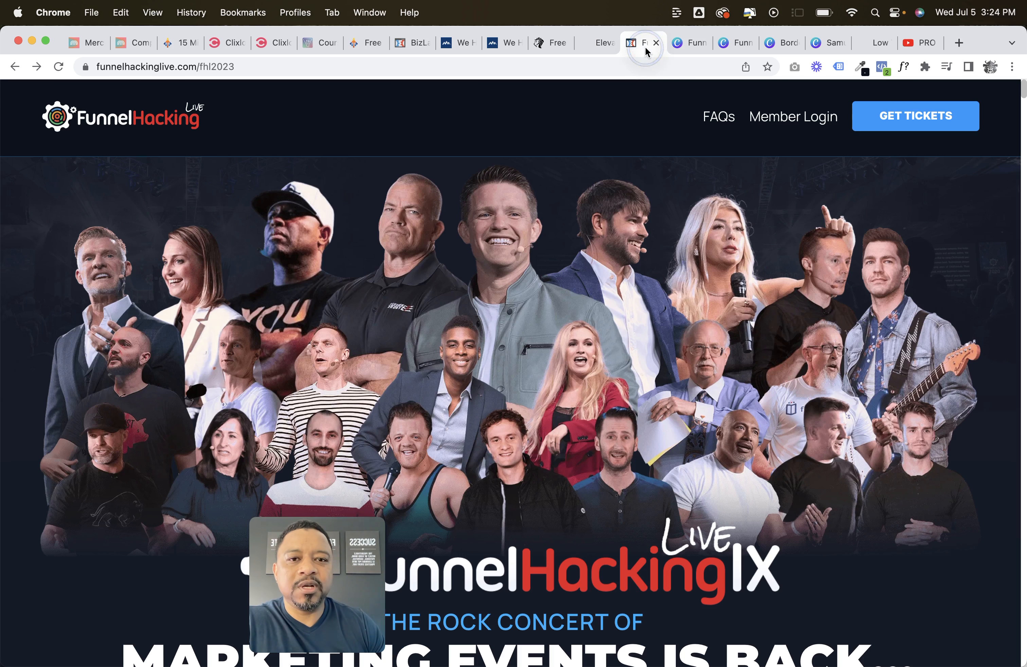
click(902, 68)
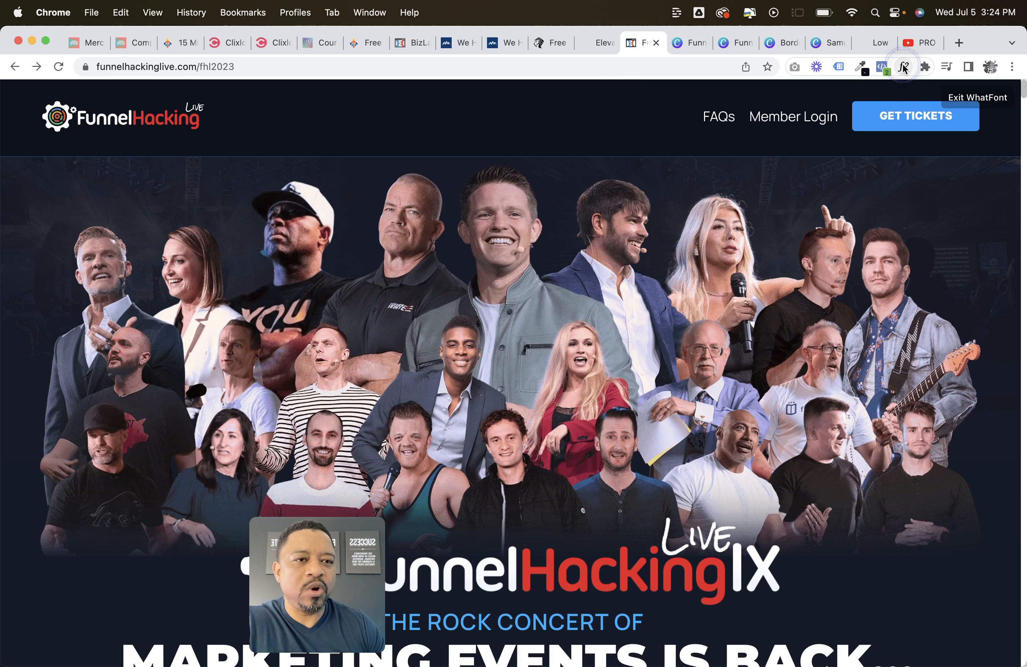
click(792, 122)
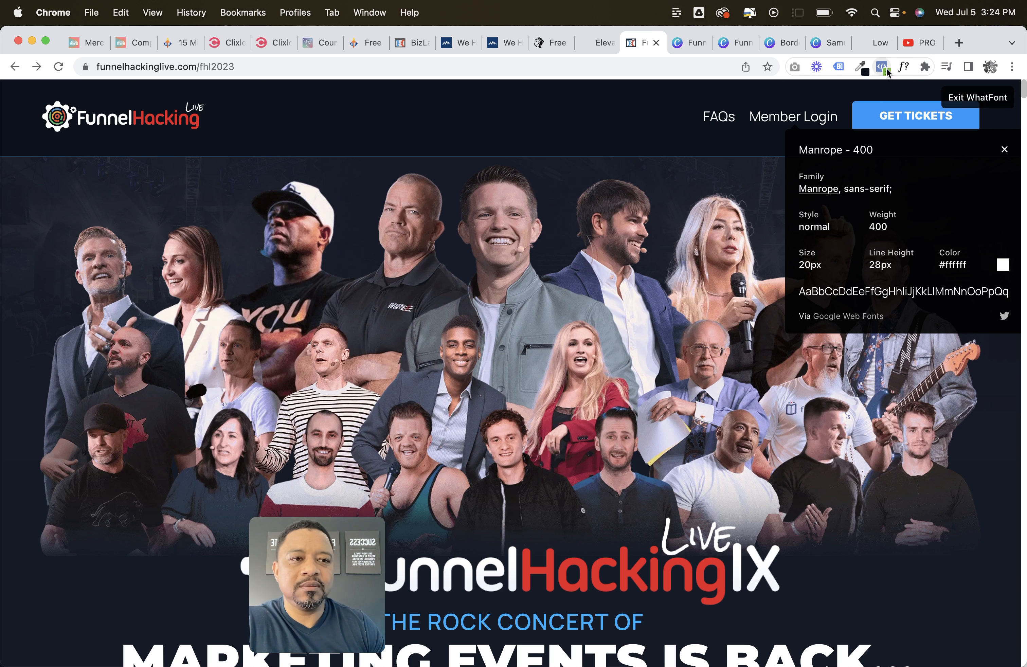
key(super+alt+Left)
scroll(109, 354, up, 10)
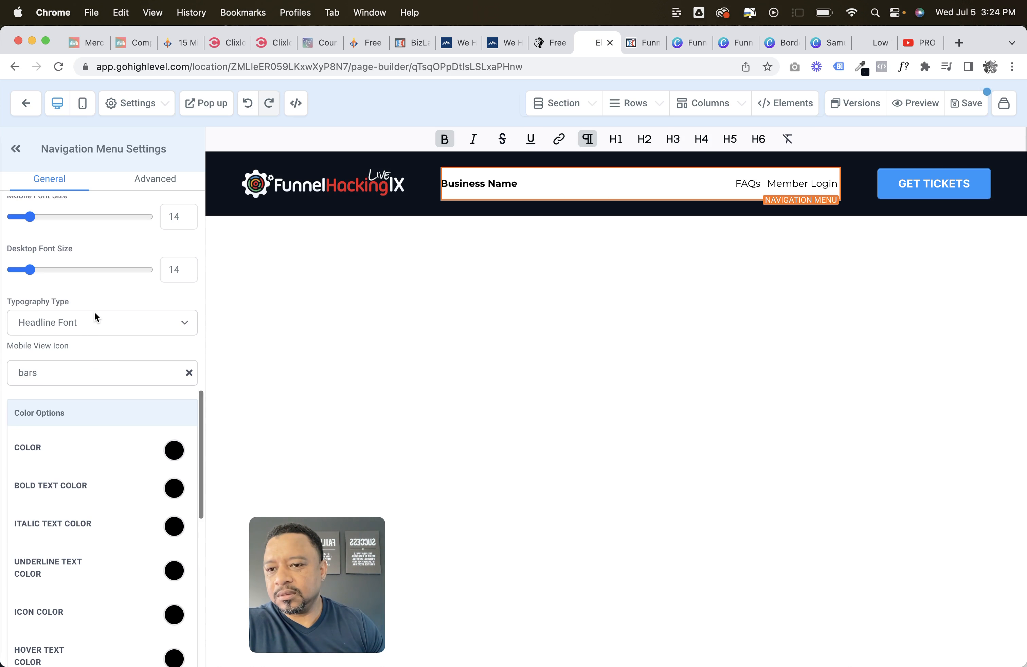
click(94, 320)
click(96, 352)
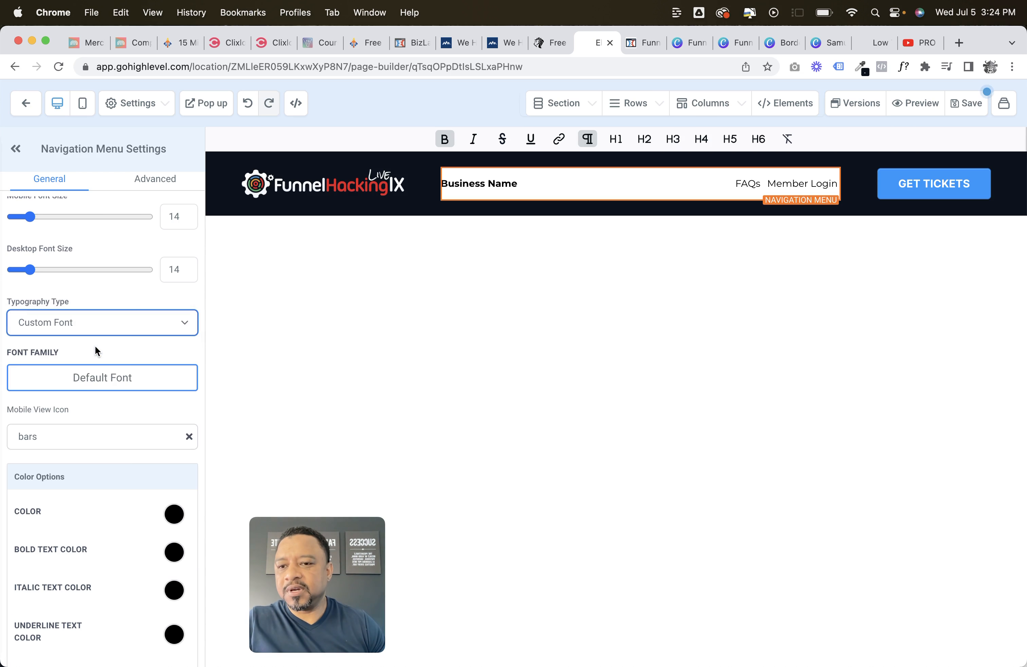
click(85, 392)
click(120, 197)
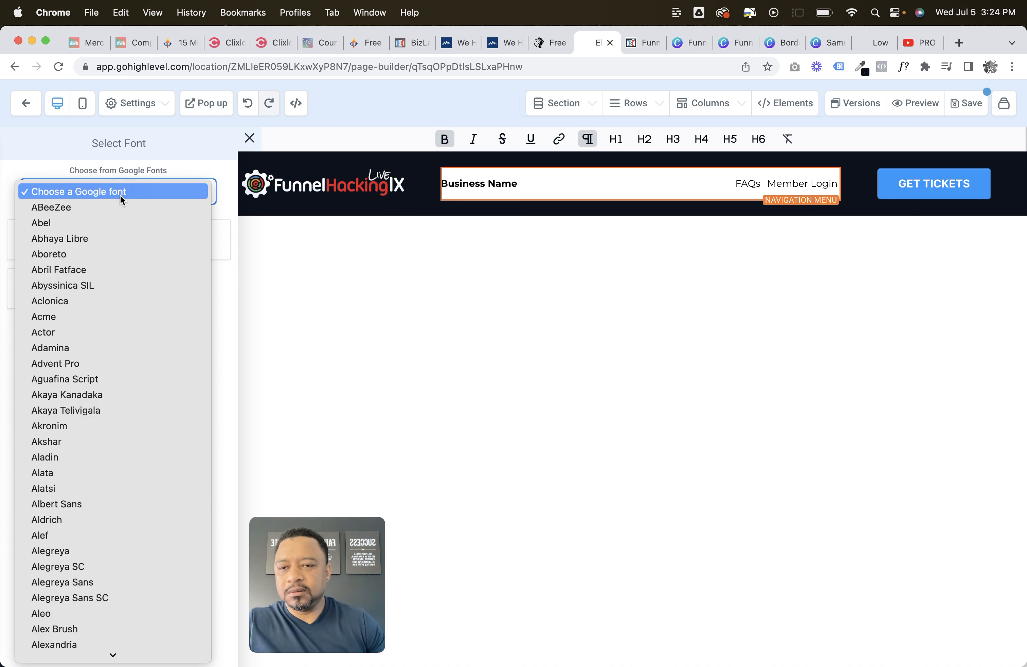
text(man)
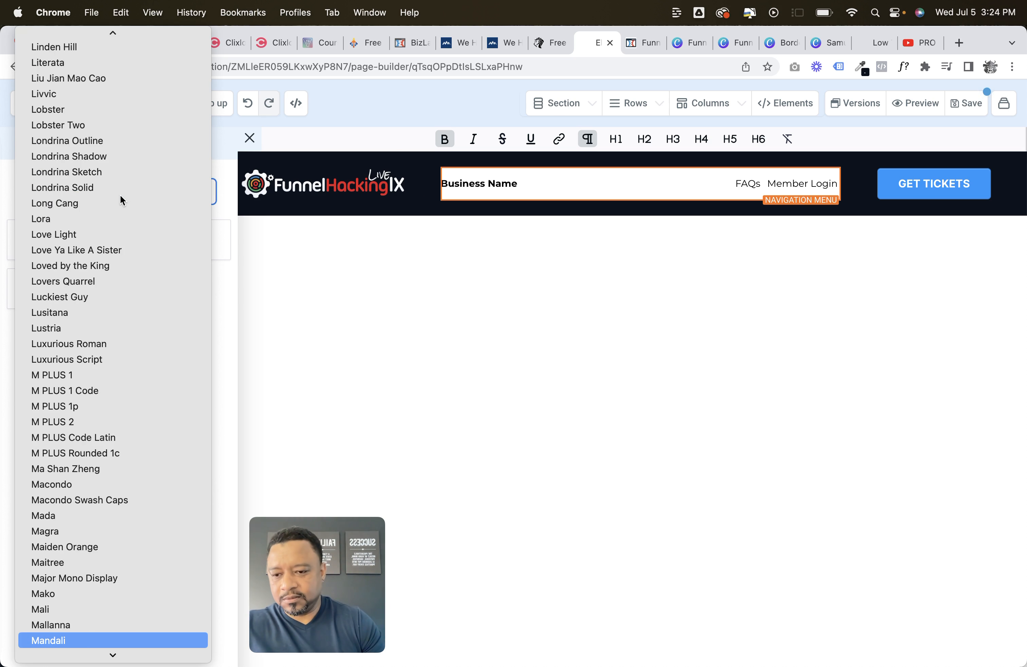
key(Down)
key(Down)
key(Return)
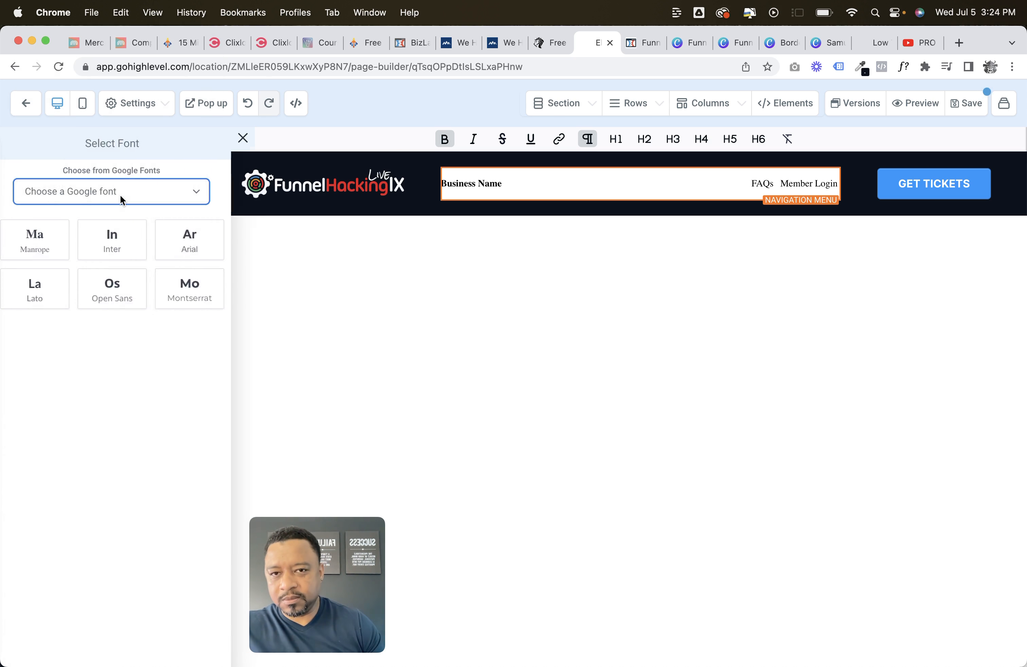
Set the navigation menu's desktop font size to 20
scroll(168, 261, up, 5)
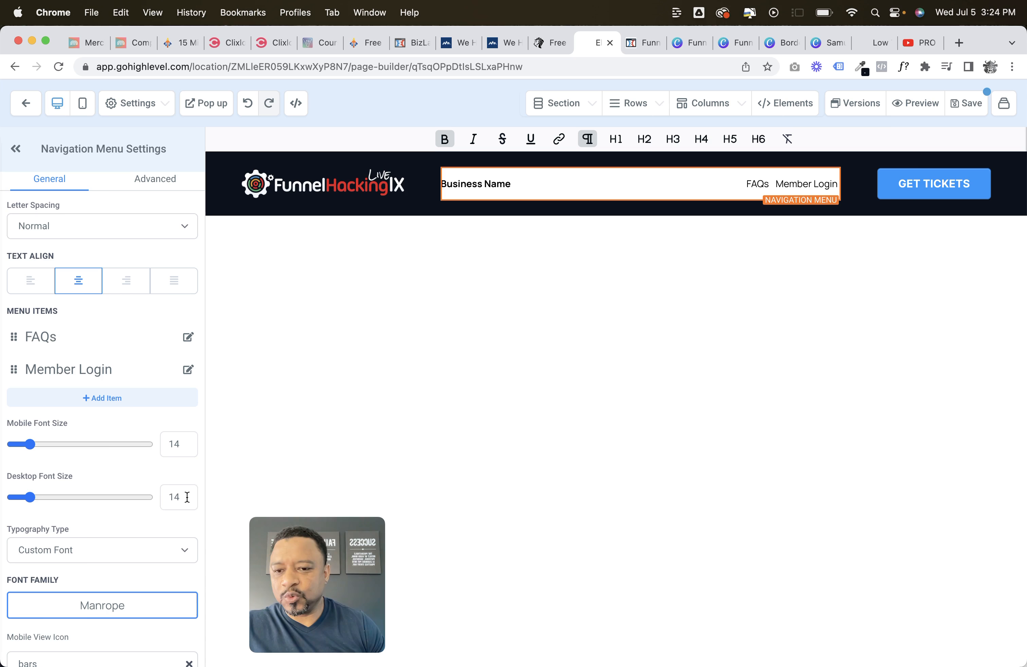
double_click(175, 497)
text(20)
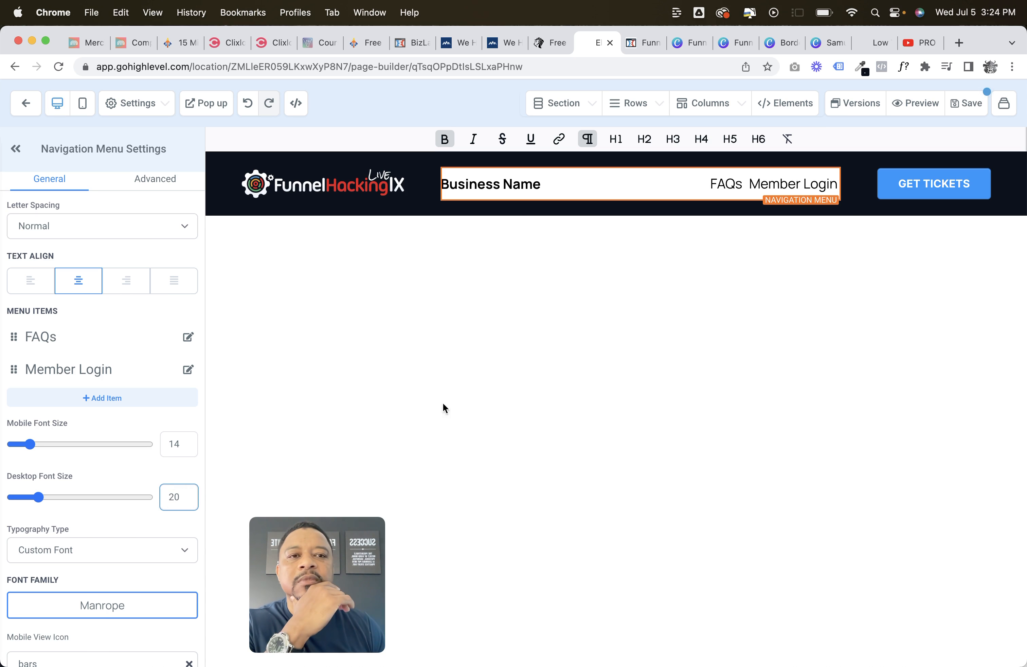
Check the header on the reference page, and delete the Business Name text from the navigation menu in the page builder
click(651, 44)
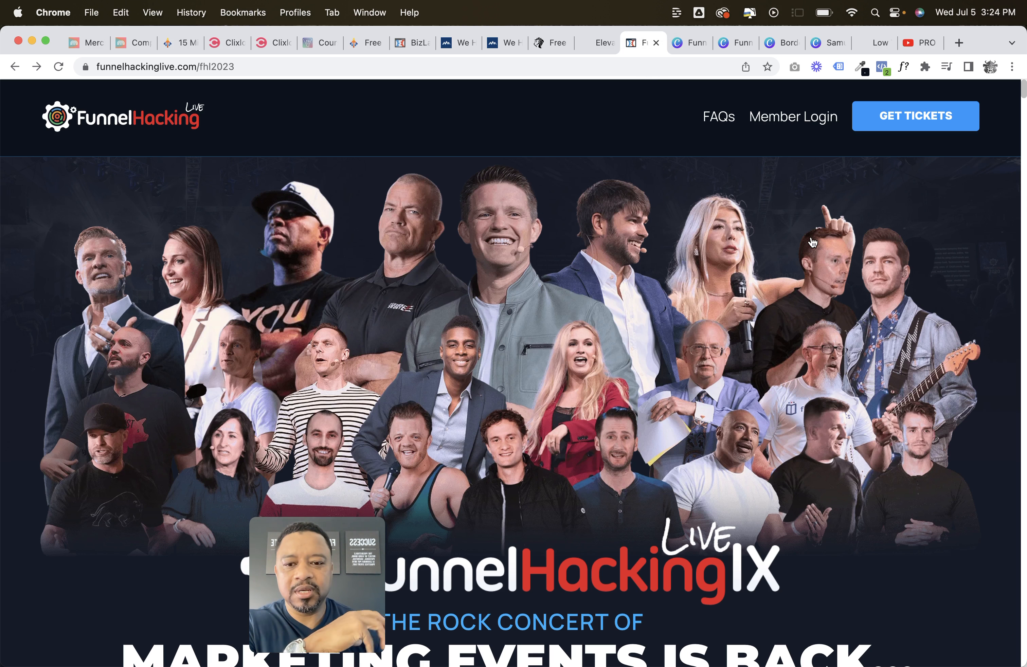
mouse_move(334, 526)
drag(333, 527, 94, 539)
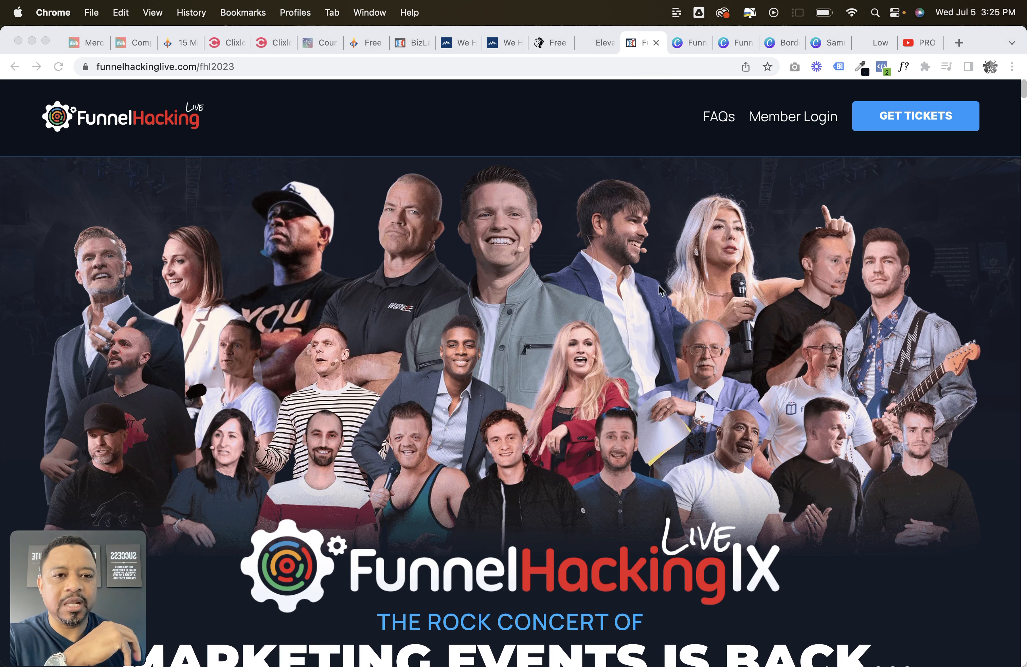
scroll(798, 547, down, 2)
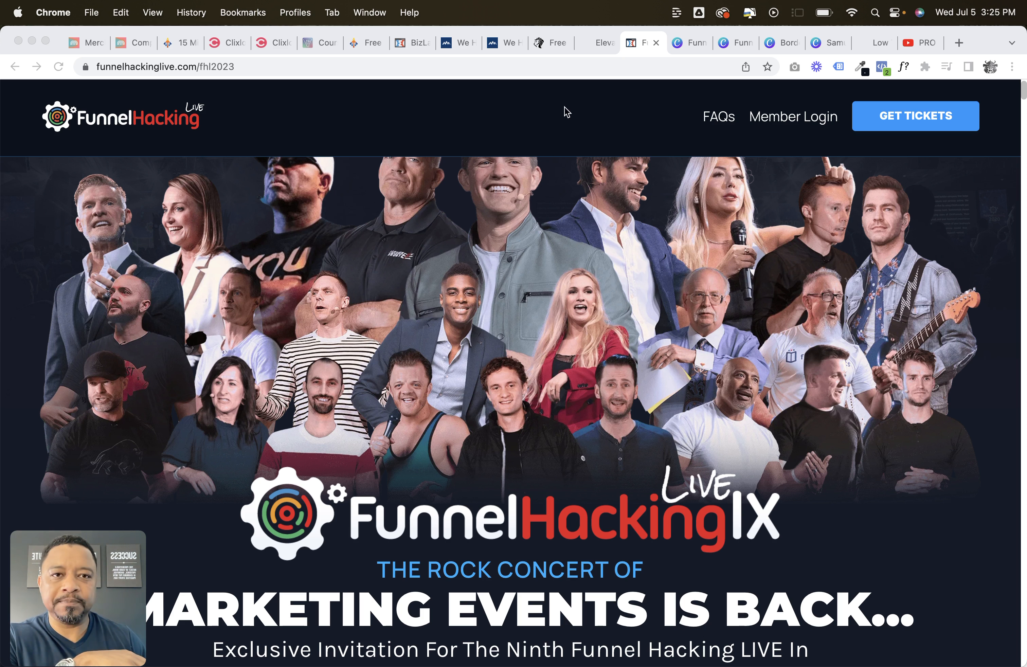
key(ctrl+shift+Tab)
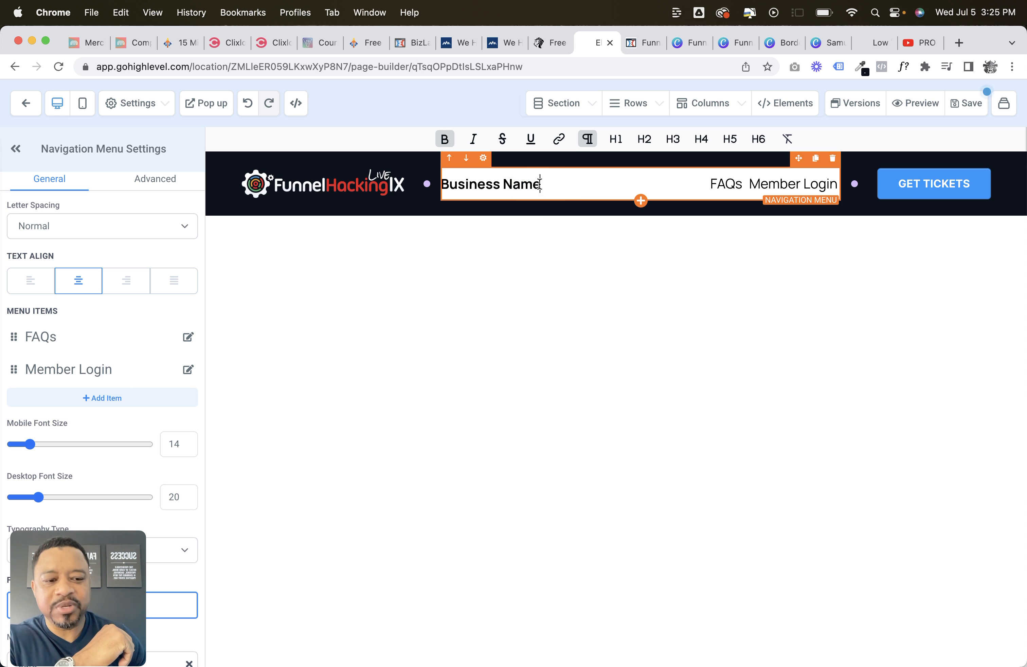
key(BackSpace)
key(BackSpace)
key(BackSpace)
key(BackSpace)
key(BackSpace)
key(BackSpace)
key(BackSpace)
key(BackSpace)
key(BackSpace)
key(BackSpace)
key(BackSpace)
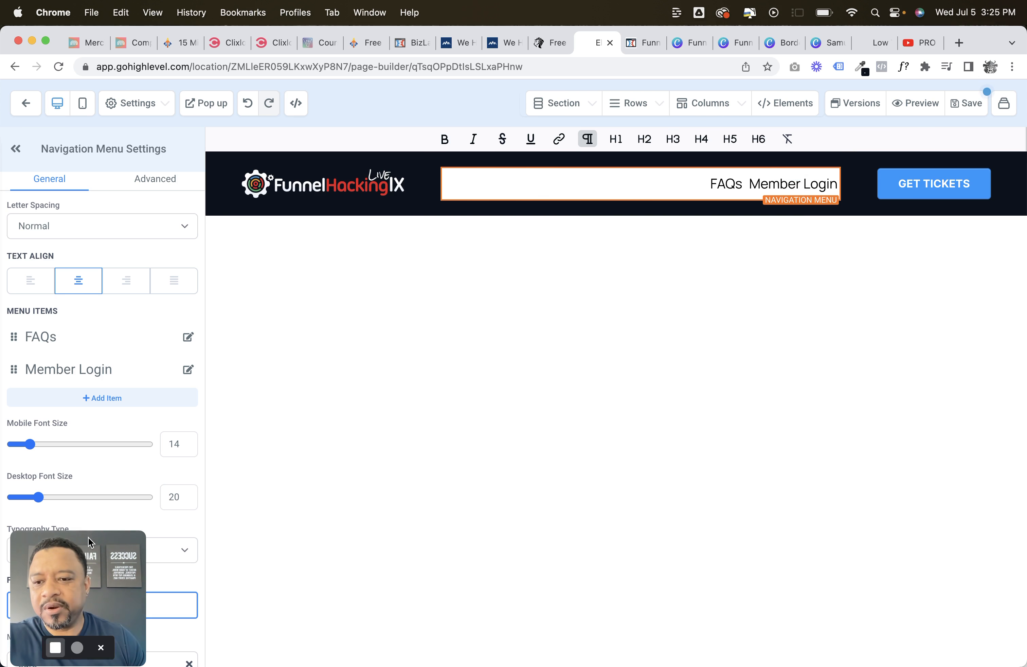
Make the navigation menu's desktop background color transparent
scroll(134, 336, down, 10)
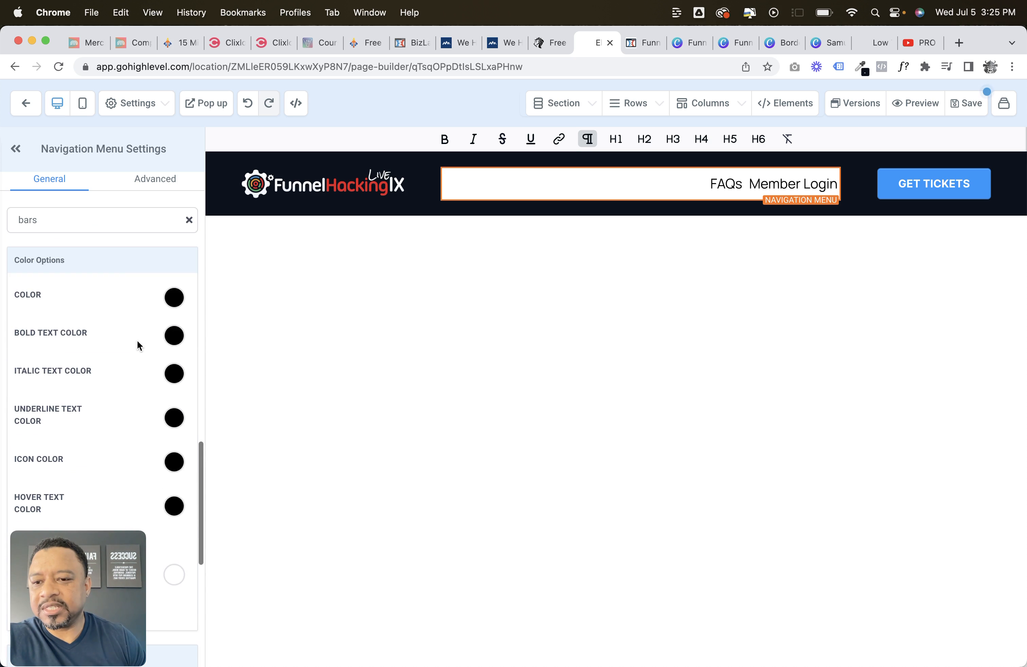
scroll(137, 340, down, 5)
scroll(137, 340, up, 12)
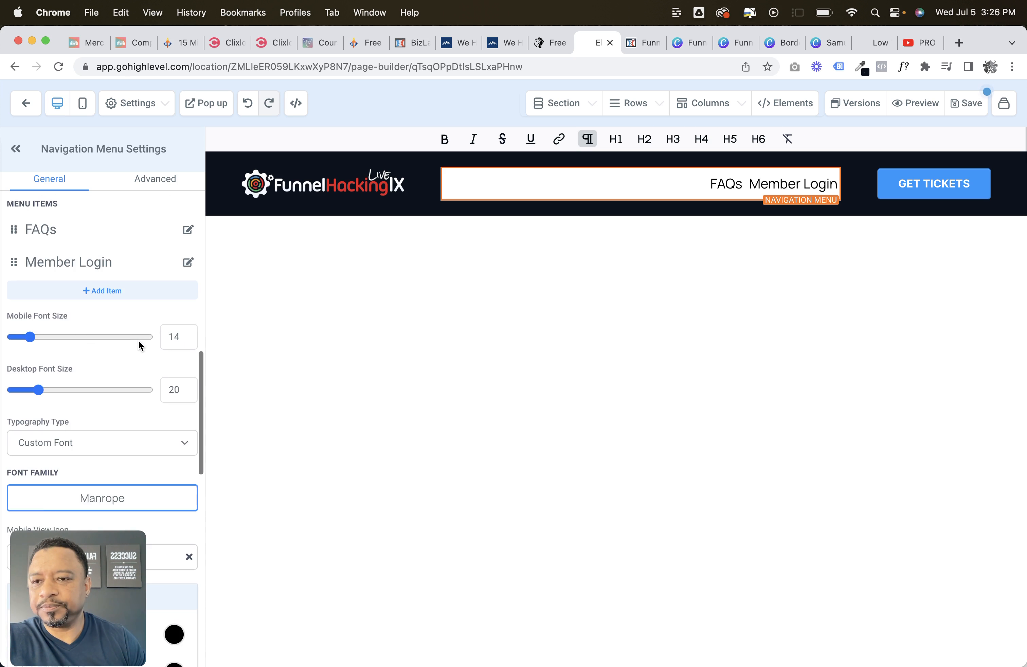
scroll(139, 341, up, 8)
scroll(140, 341, down, 3)
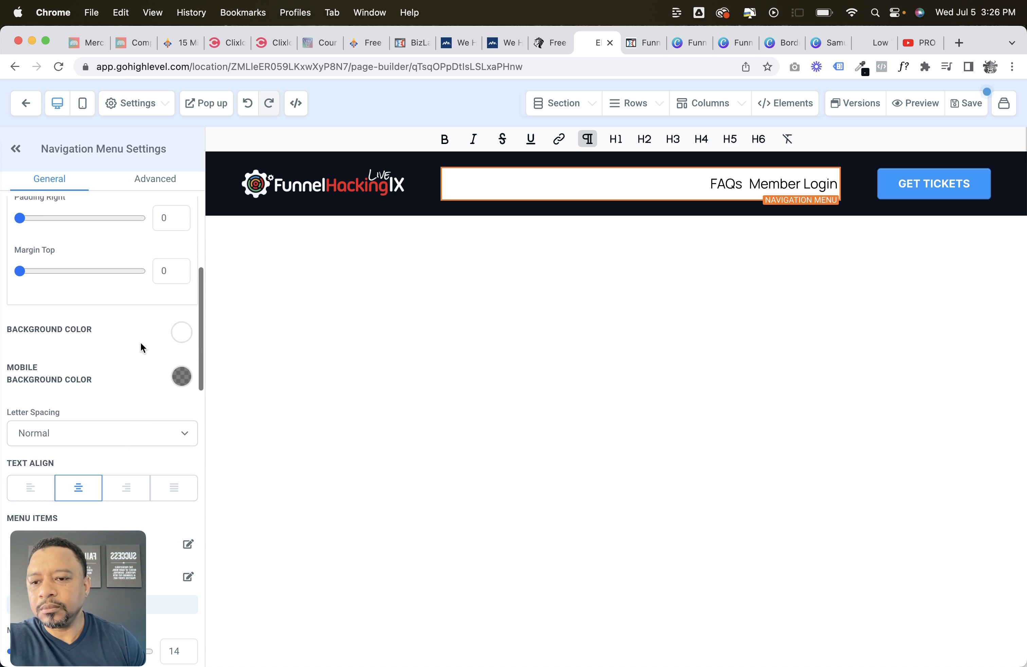
click(181, 335)
click(13, 415)
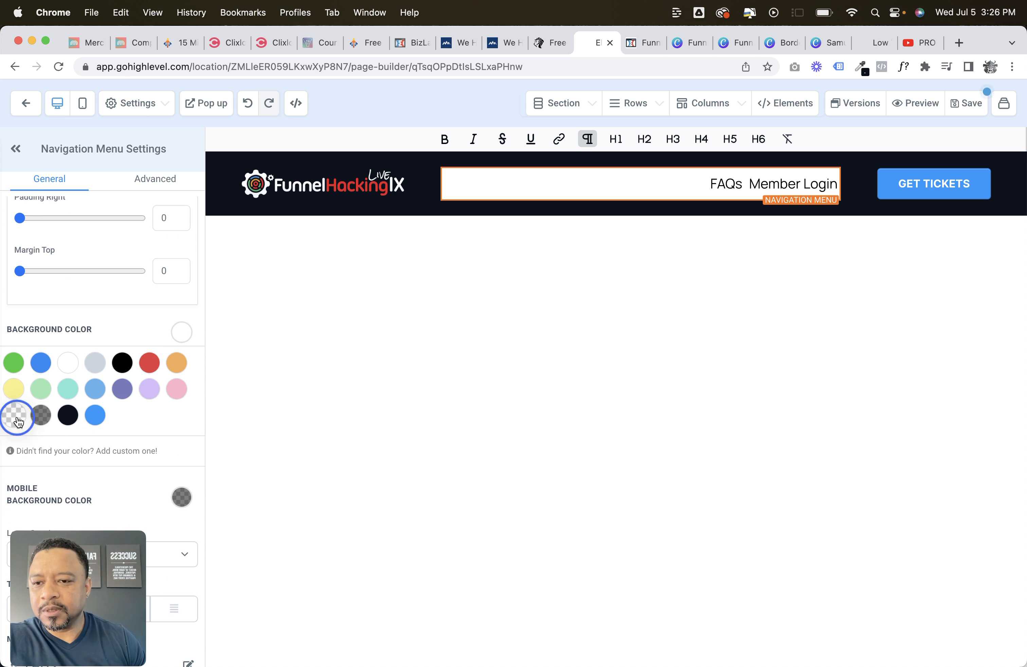
click(185, 334)
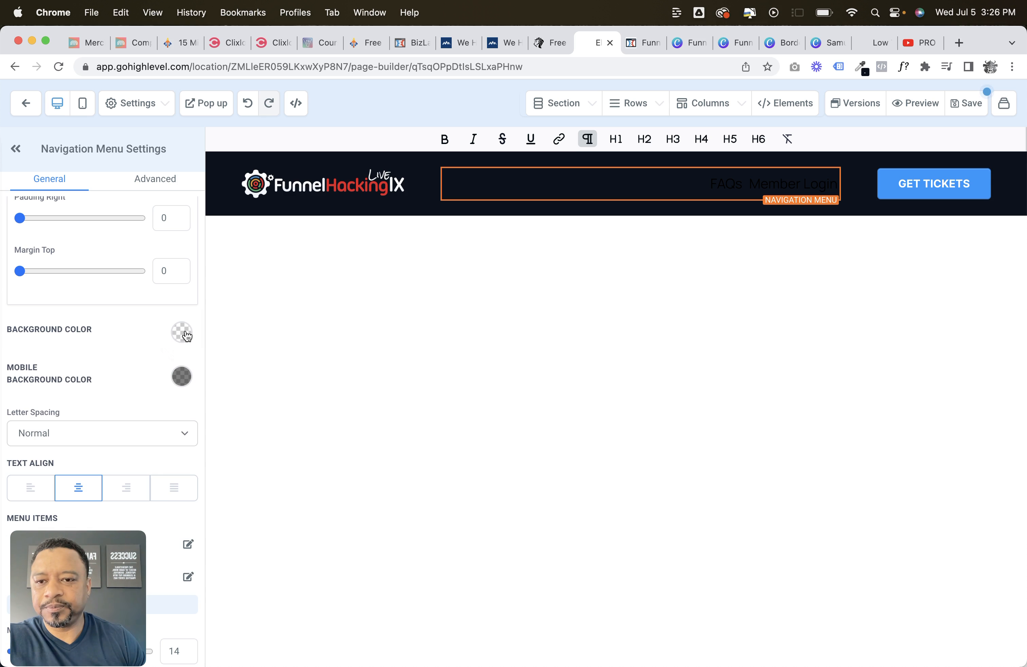
Set the navigation menu's main text color to white
scroll(176, 413, down, 5)
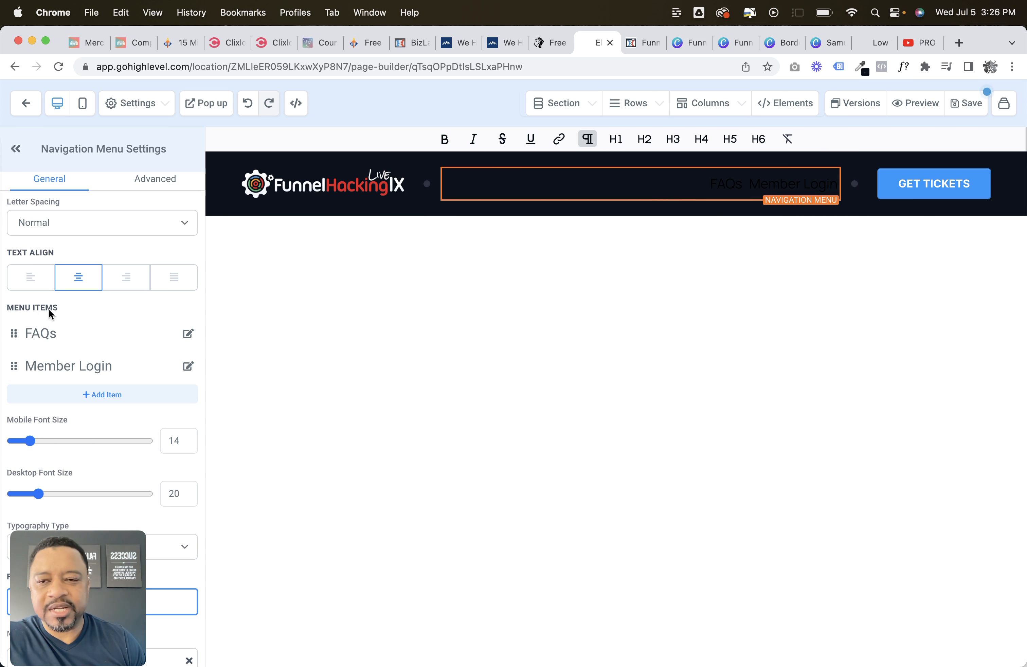
scroll(130, 321, down, 10)
click(174, 294)
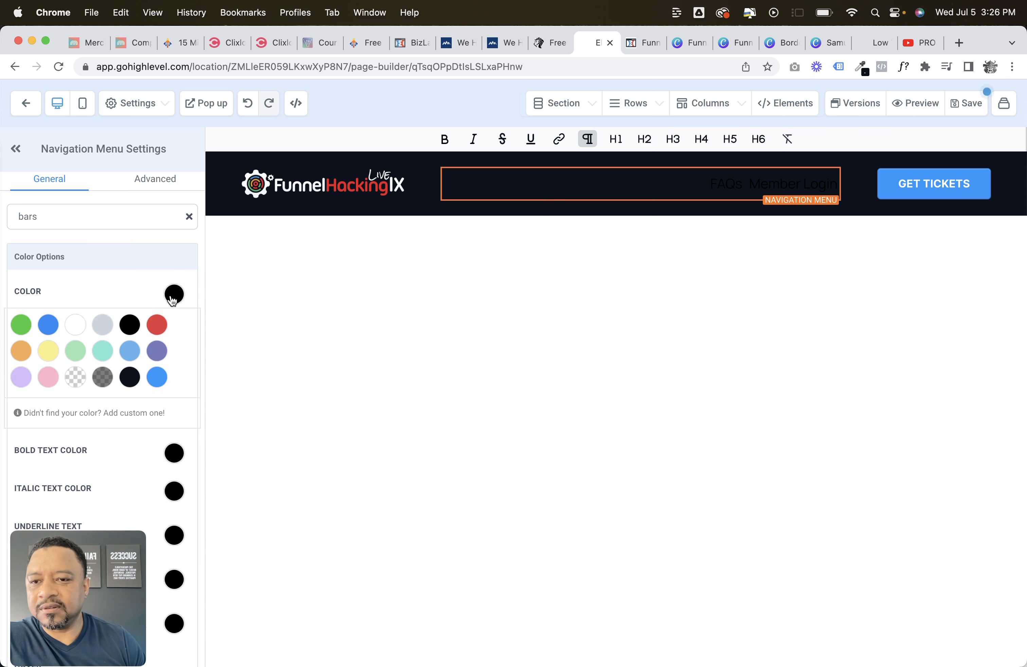
click(75, 325)
click(174, 294)
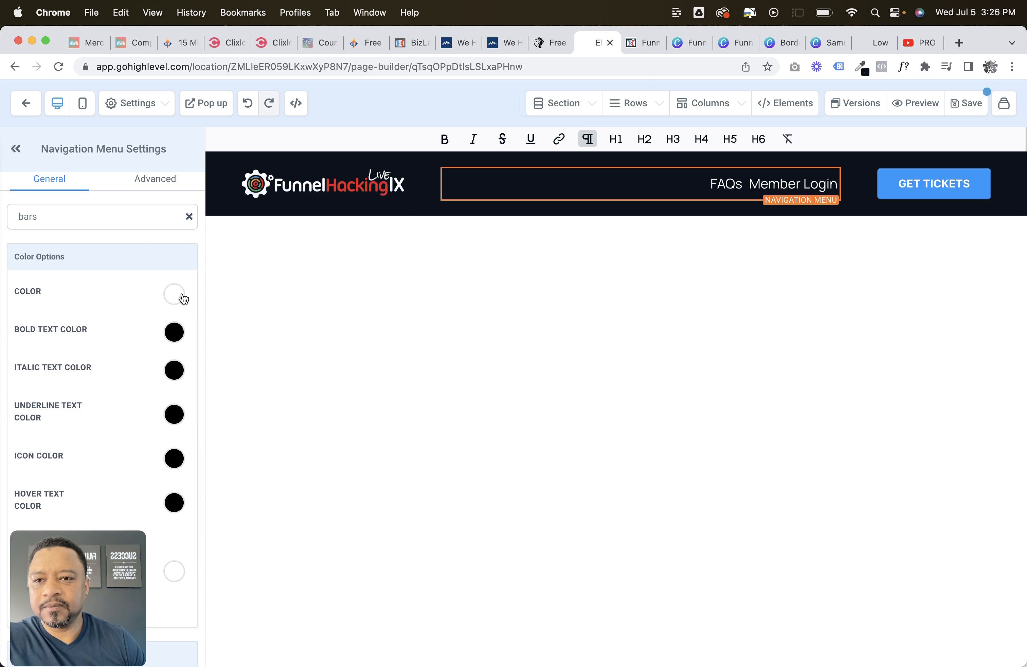
Change the hover text color of the navigation menu to white
scroll(158, 349, down, 5)
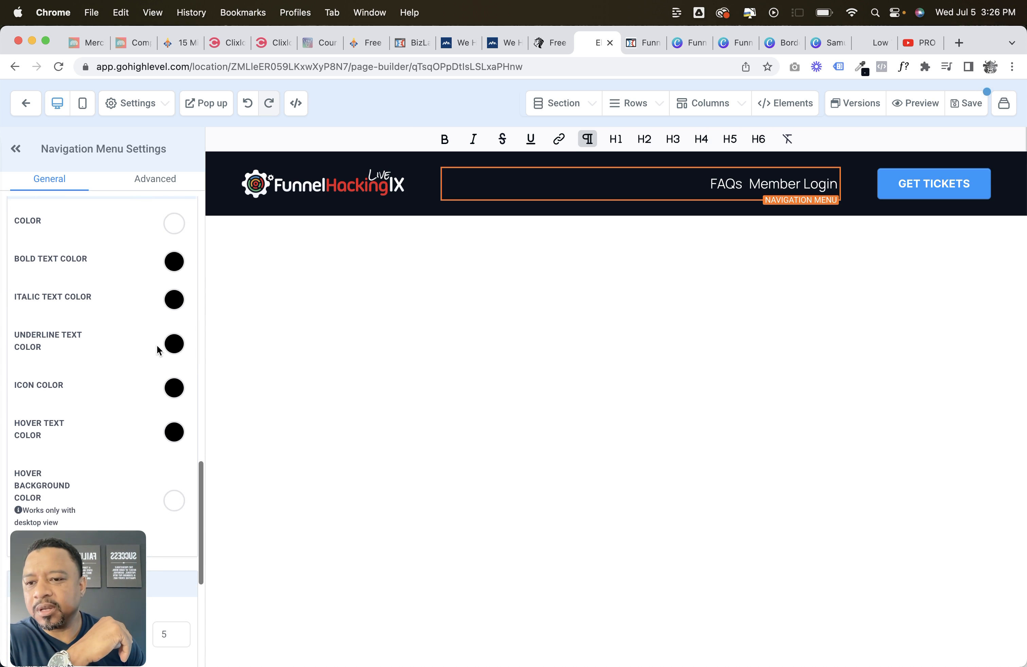
click(173, 406)
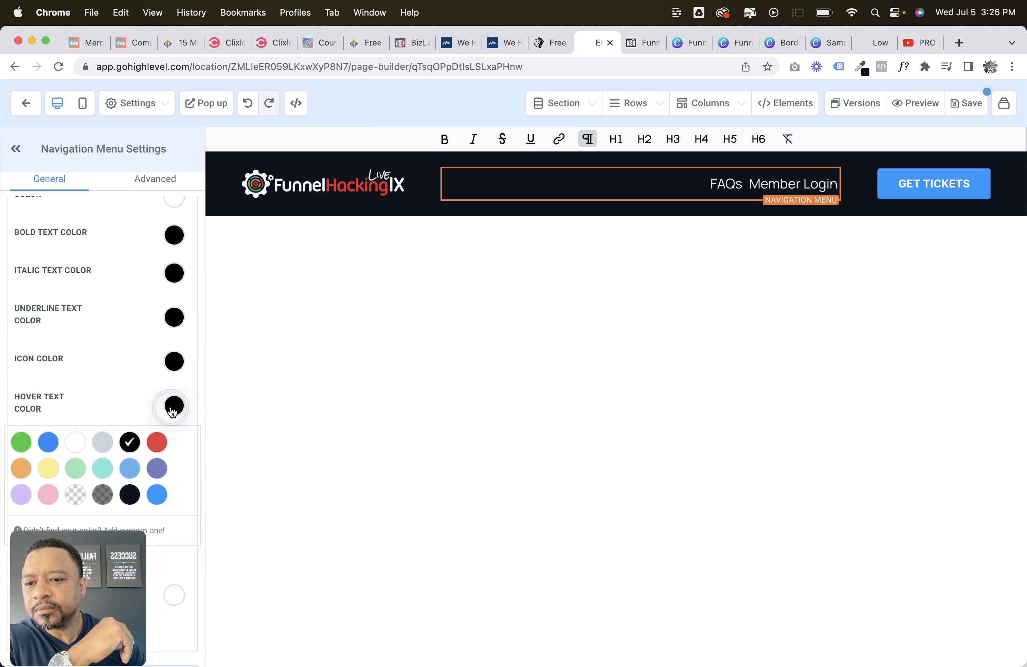
click(76, 445)
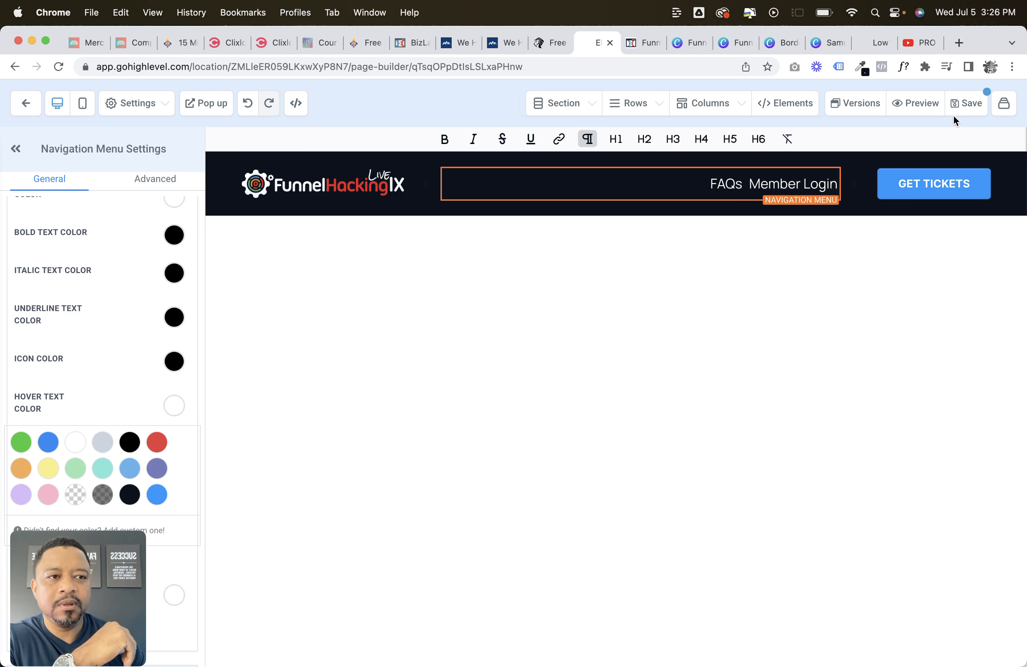
Save the page without updating the SEO meta data, and preview it to compare its header with the reference page
click(966, 103)
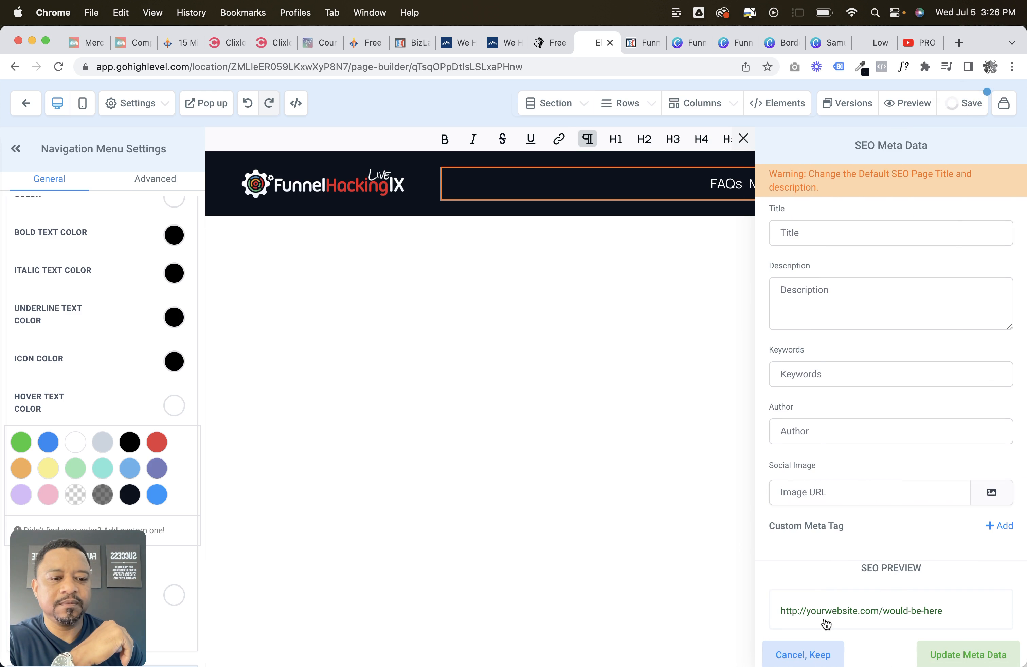
click(803, 655)
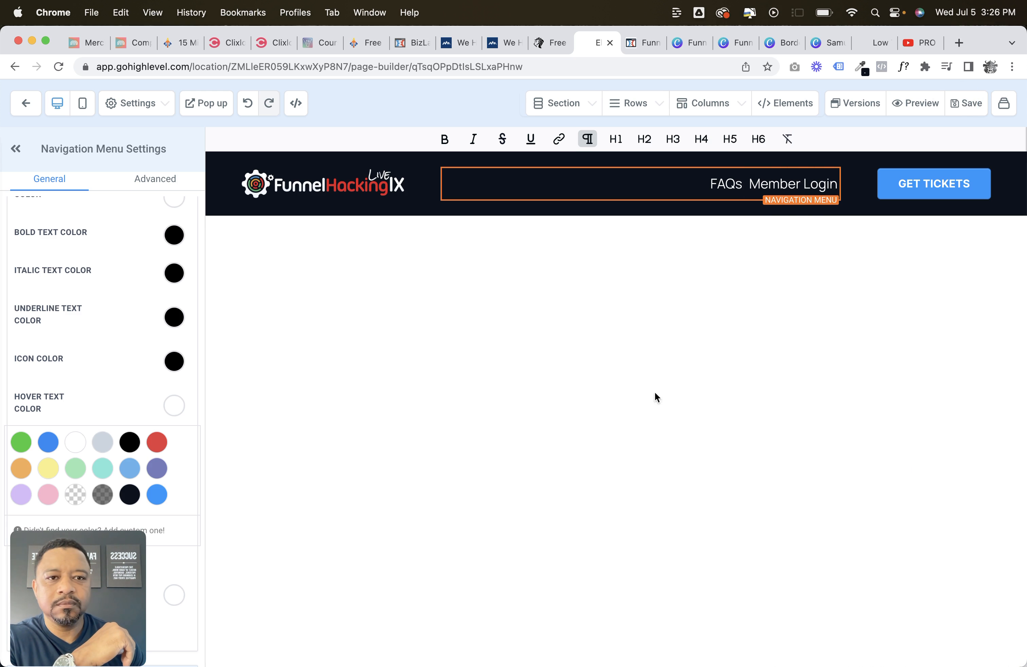
click(929, 107)
click(663, 43)
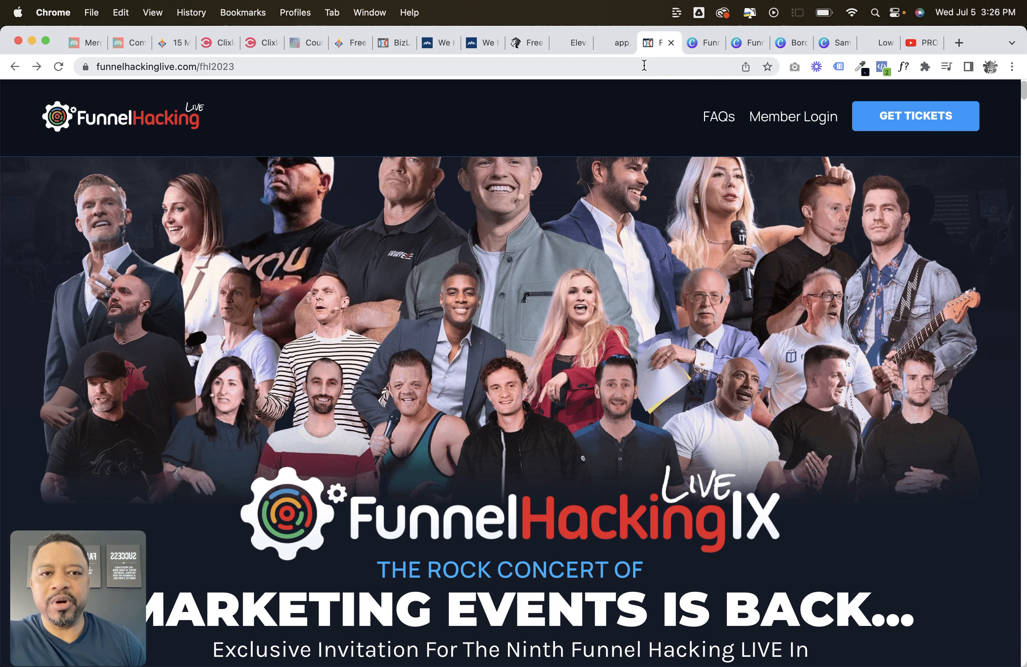
click(619, 48)
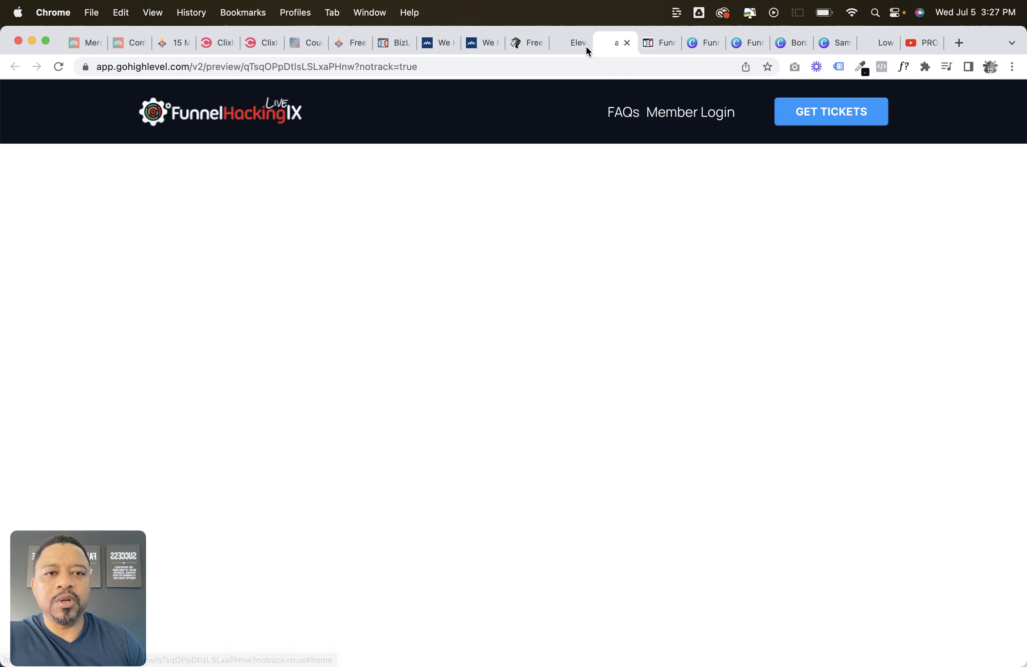
click(567, 40)
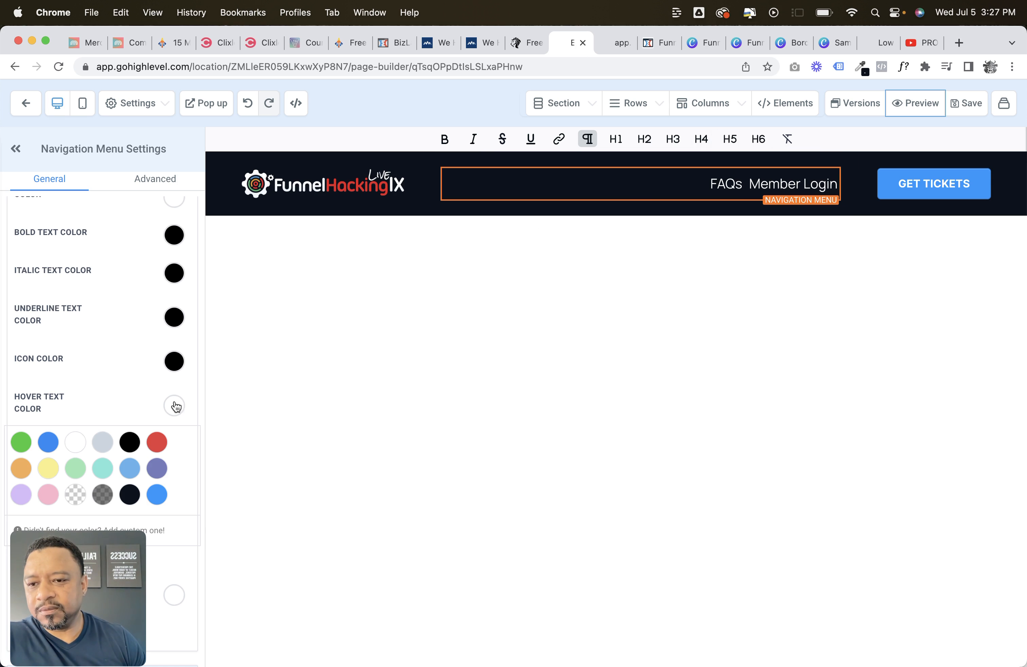
Make the navigation menu's hover background color transparent and save the page
scroll(153, 384, down, 5)
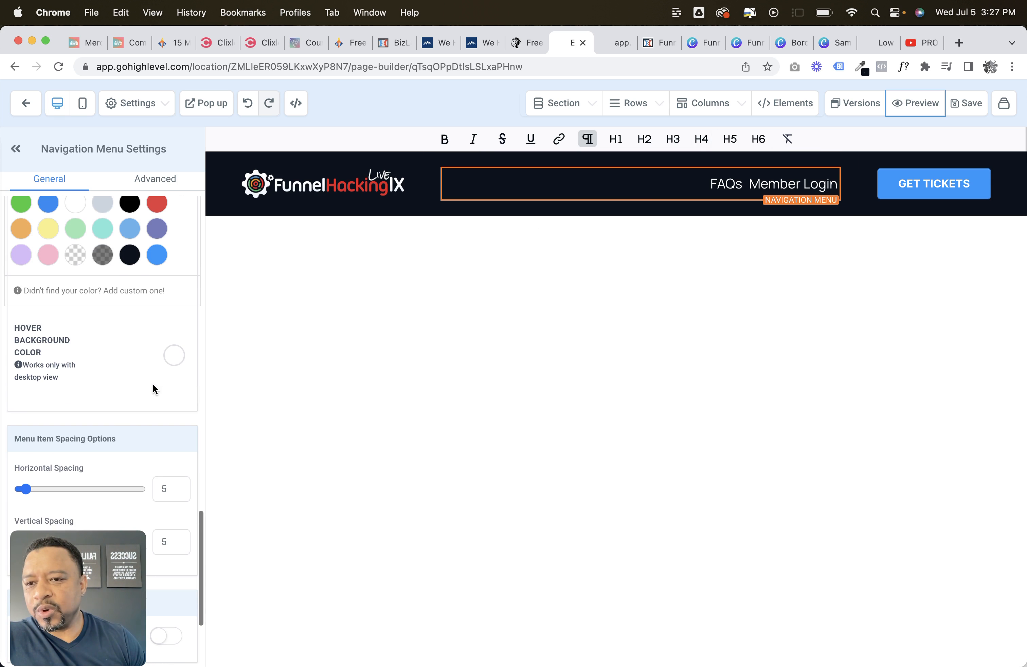
click(173, 362)
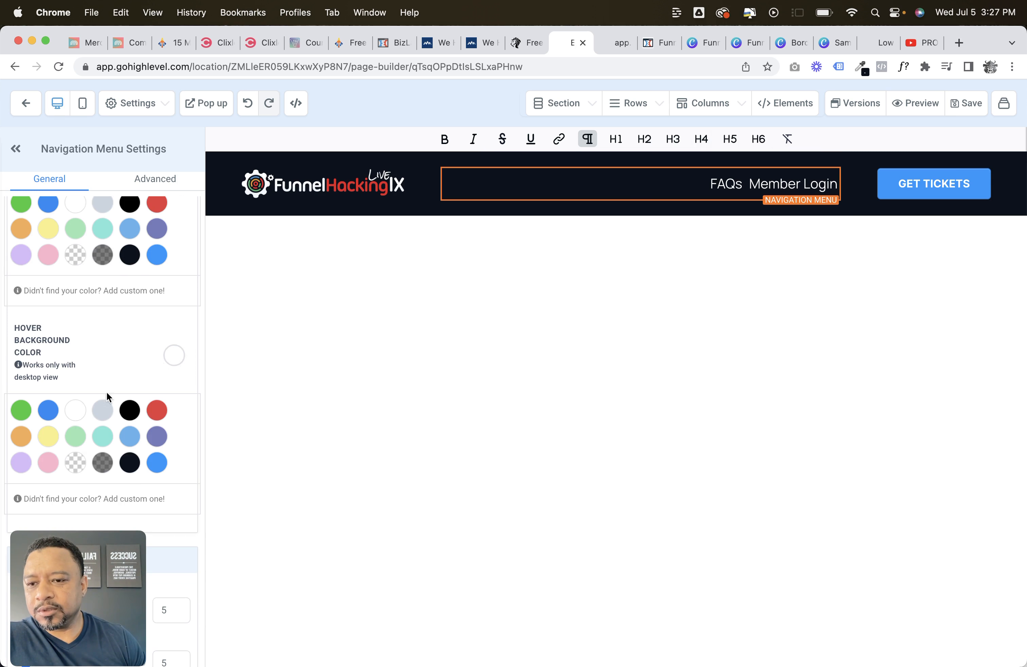
click(75, 462)
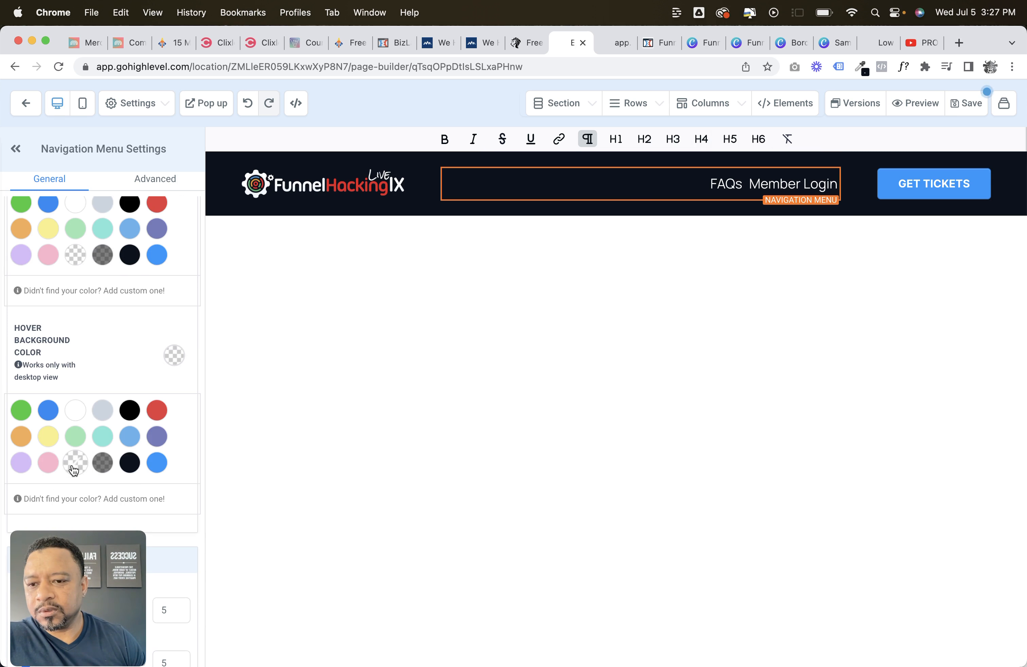
click(973, 102)
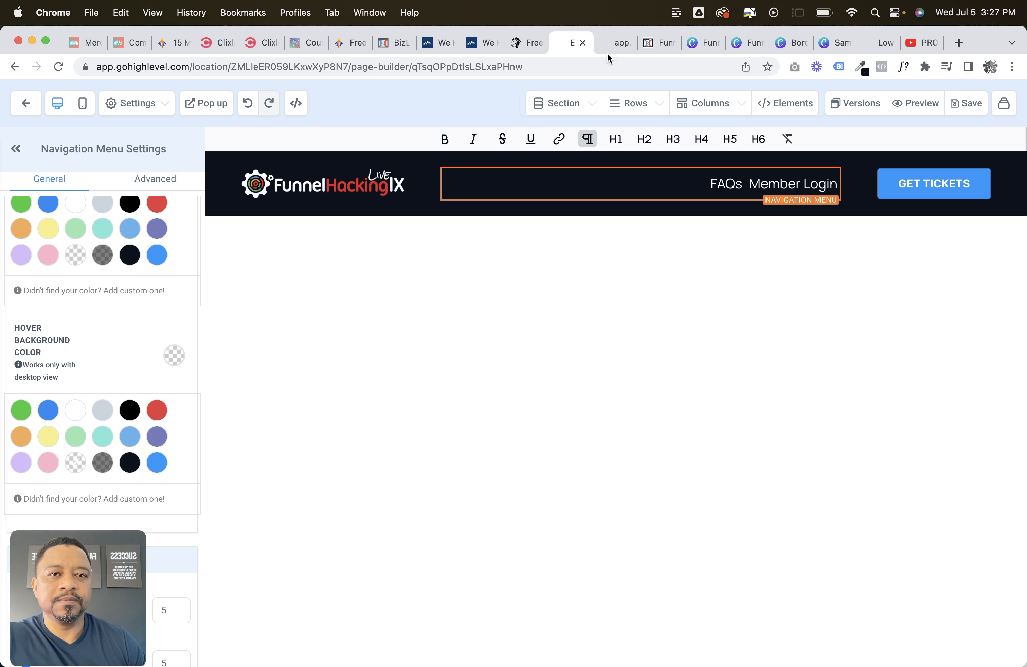
Reload the page preview, check its menu links, and compare the header layout with the reference page
click(611, 44)
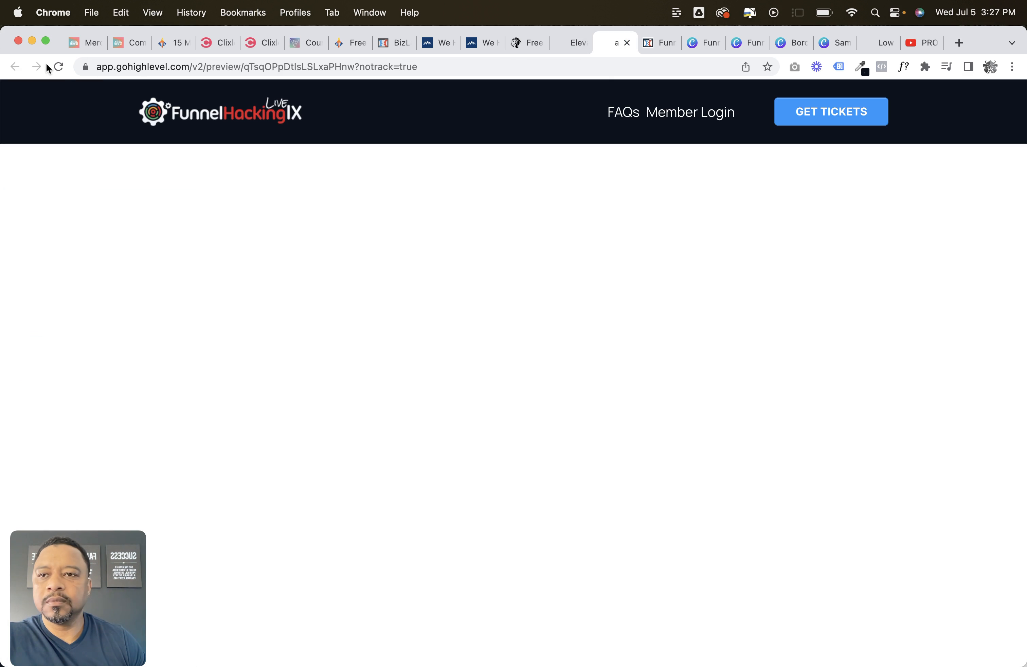
click(60, 67)
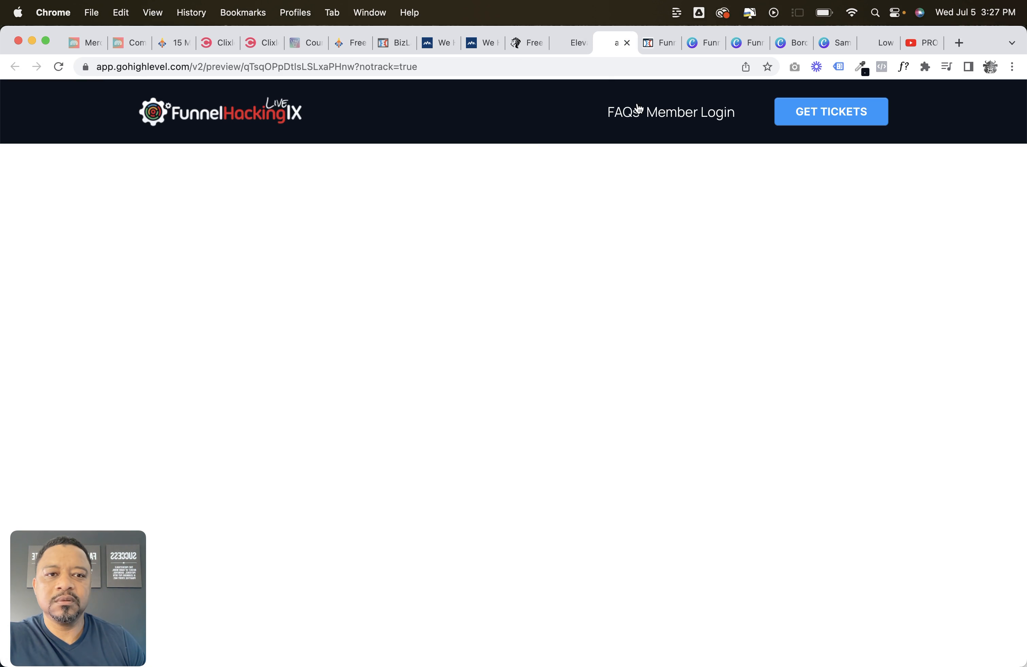
click(717, 112)
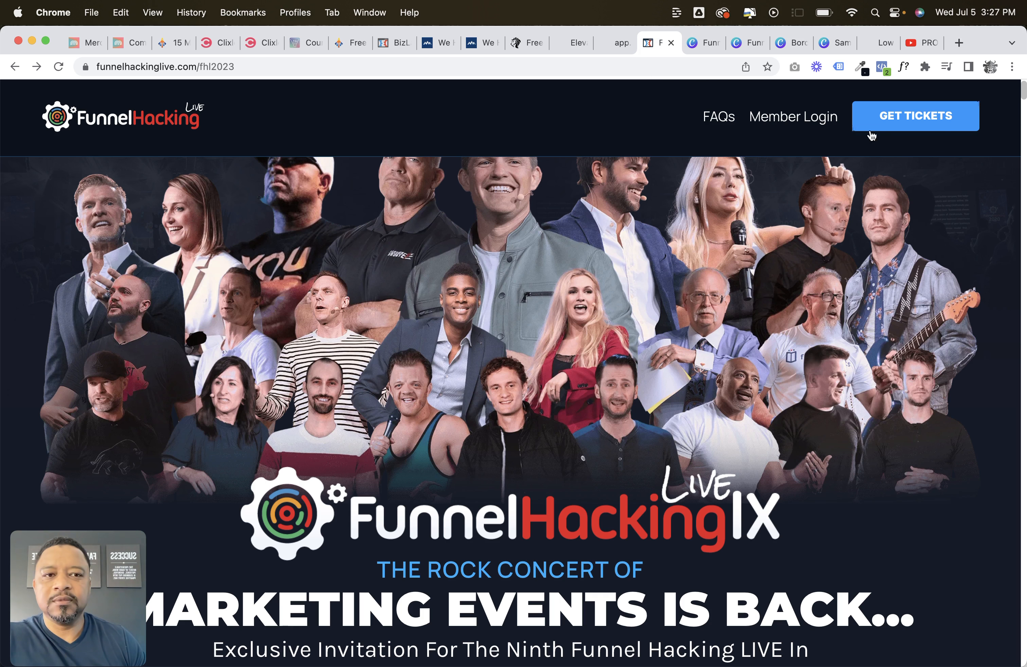
click(621, 44)
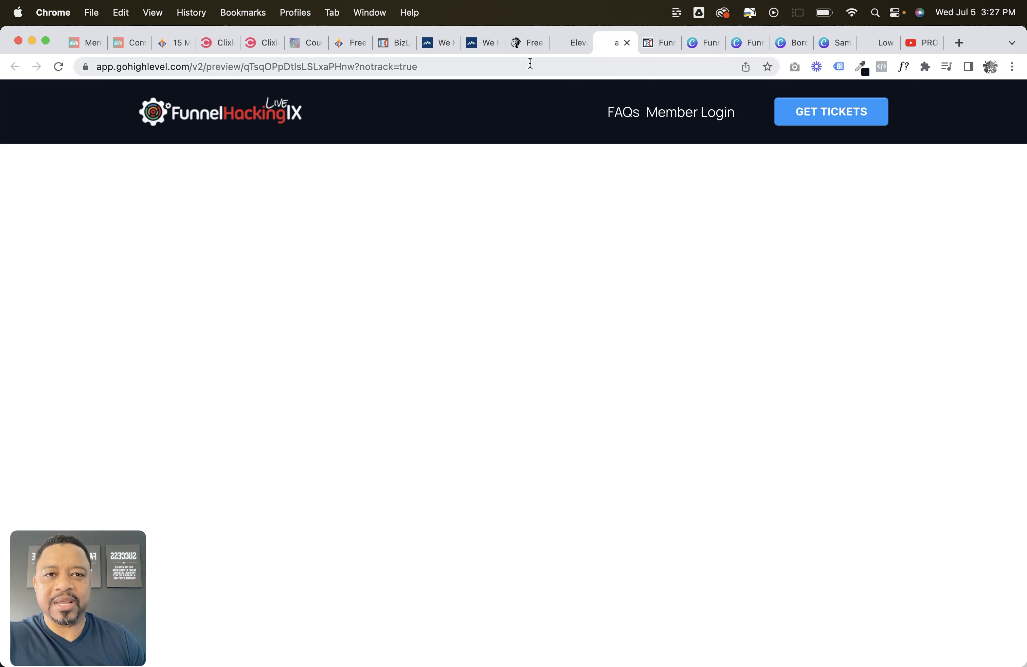
Allow rows to take the entire width in the header section and save the page
click(571, 44)
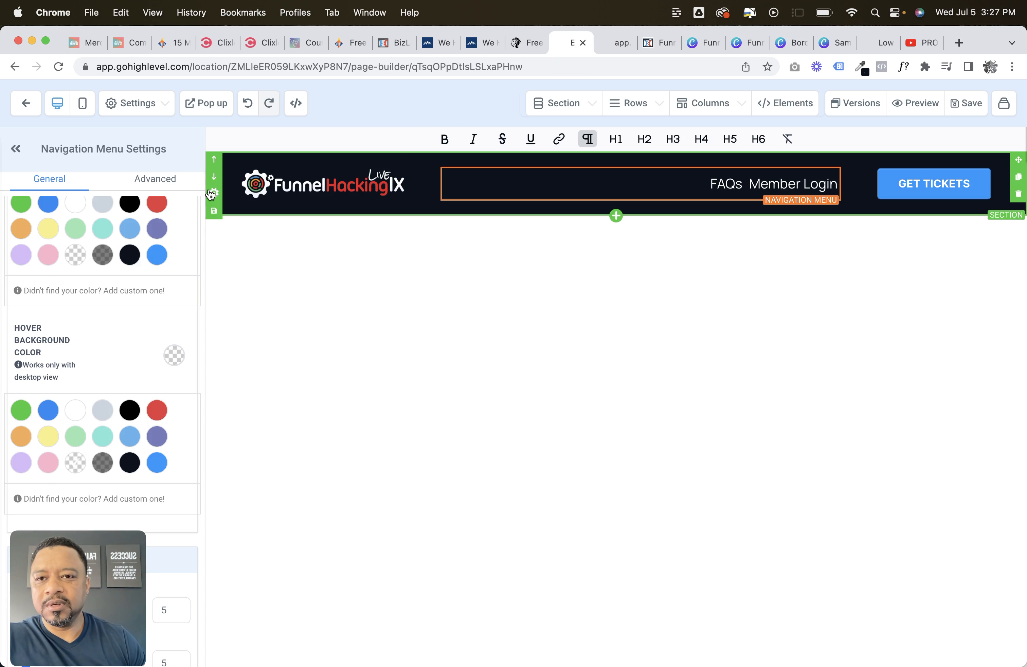
click(212, 193)
drag(91, 550, 266, 512)
click(178, 642)
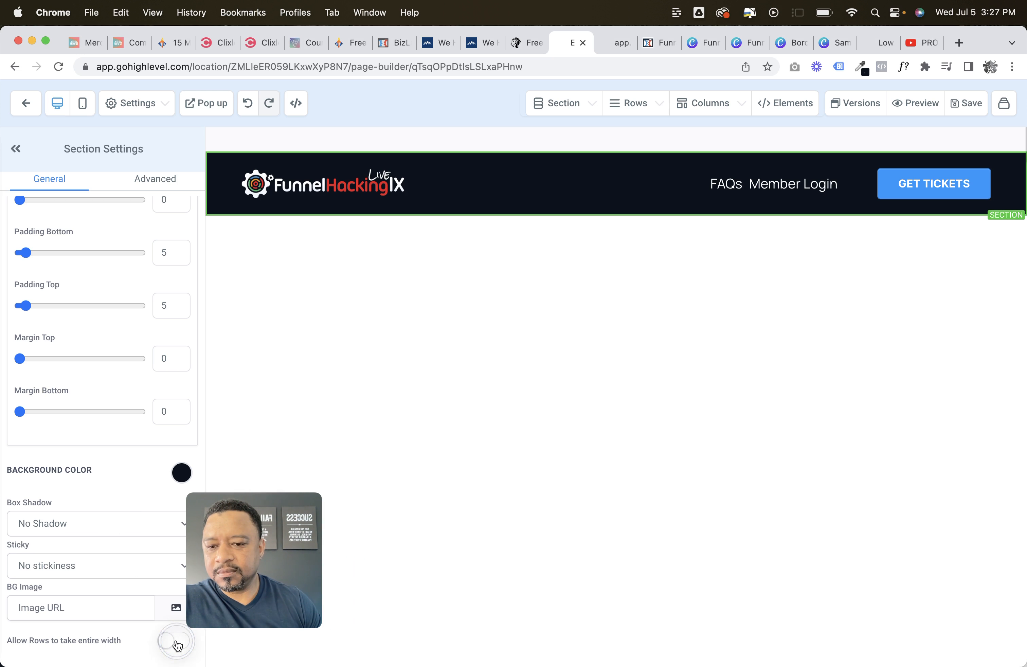
click(175, 641)
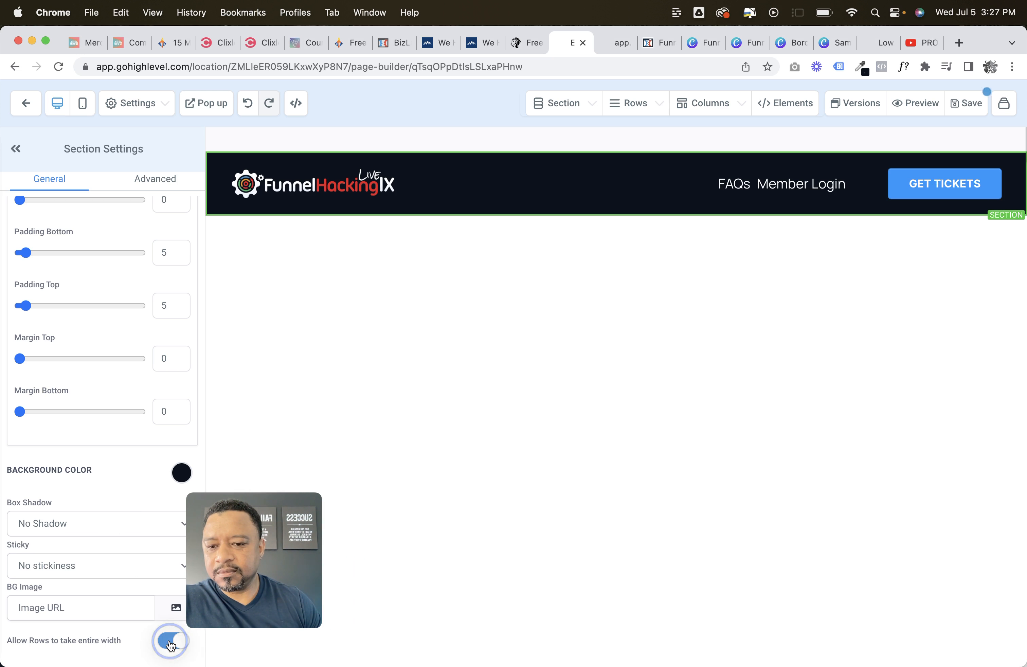
click(965, 104)
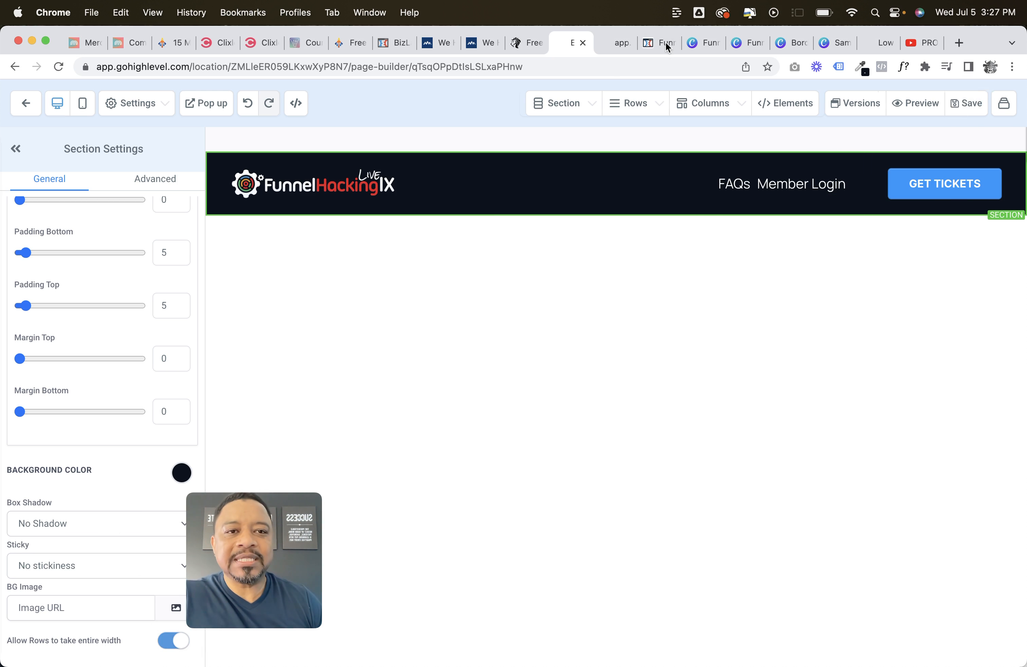
Examine the hero section on the reference page and check the recorded color codes in Notes
click(646, 43)
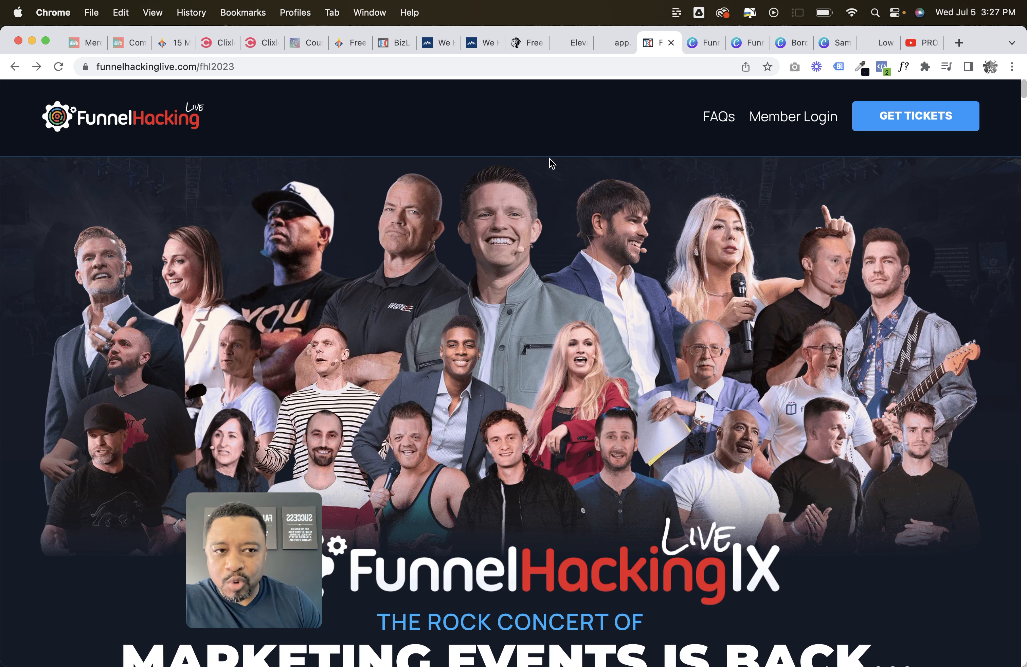
click(861, 67)
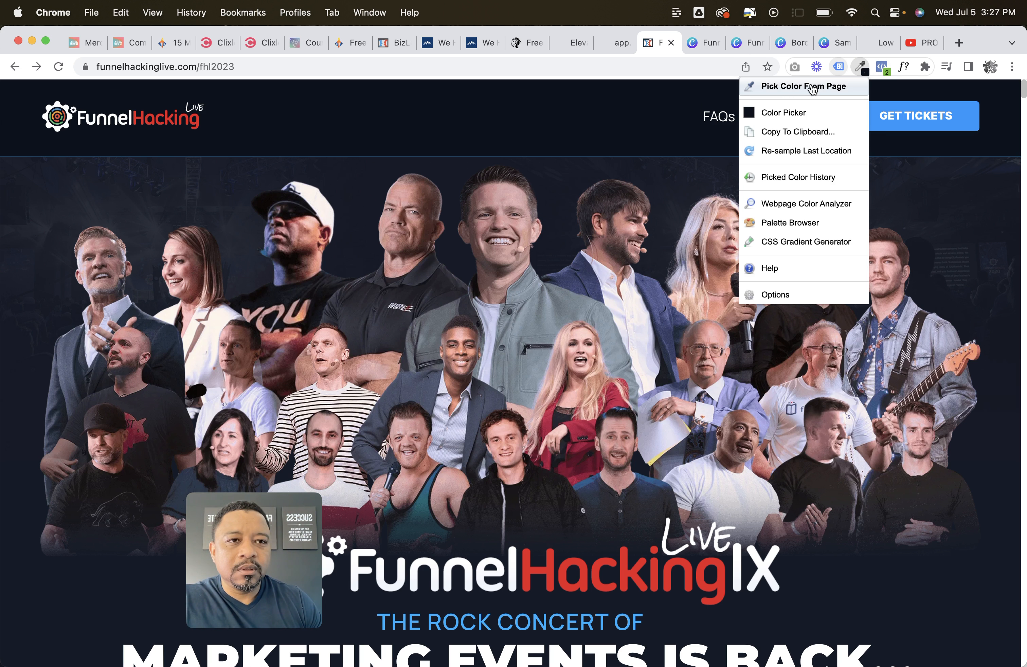
click(860, 65)
key(super+Tab)
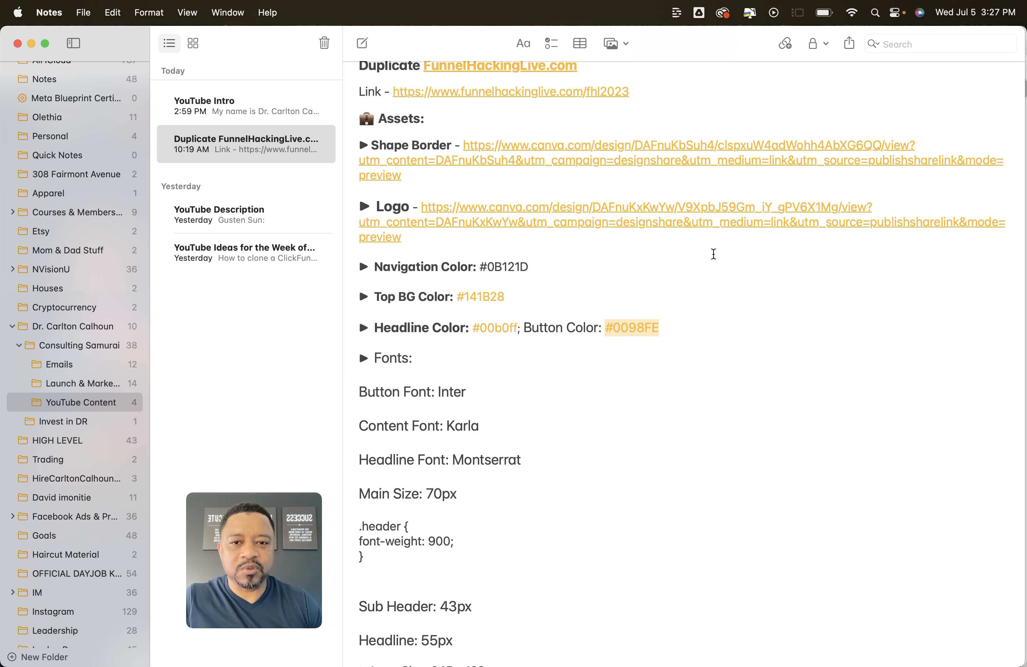
key(super+Tab)
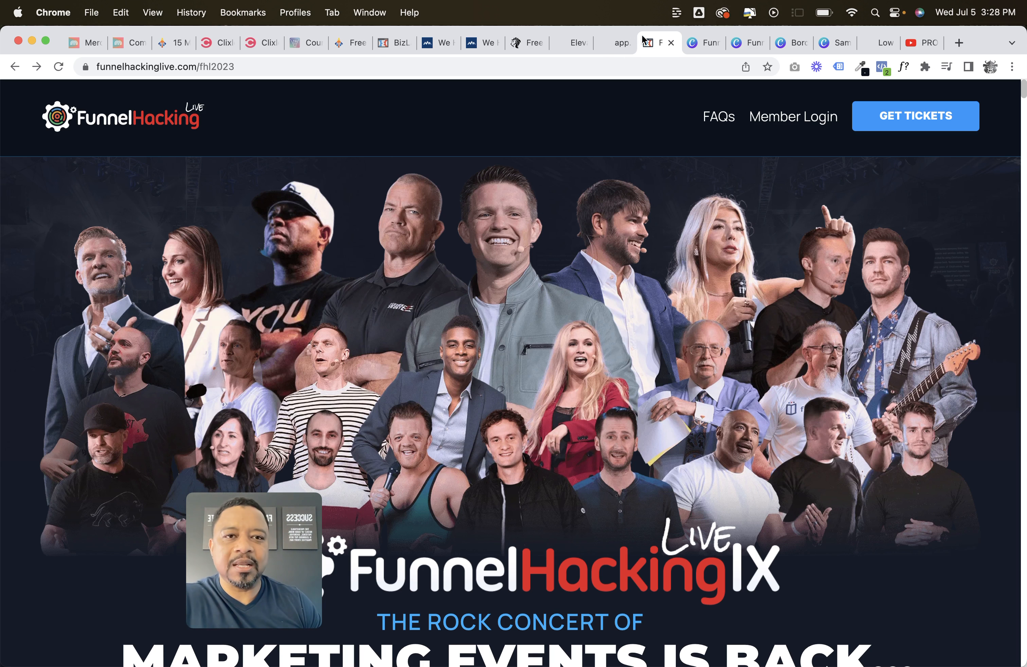
Close the page preview tab and return to the page builder
click(617, 46)
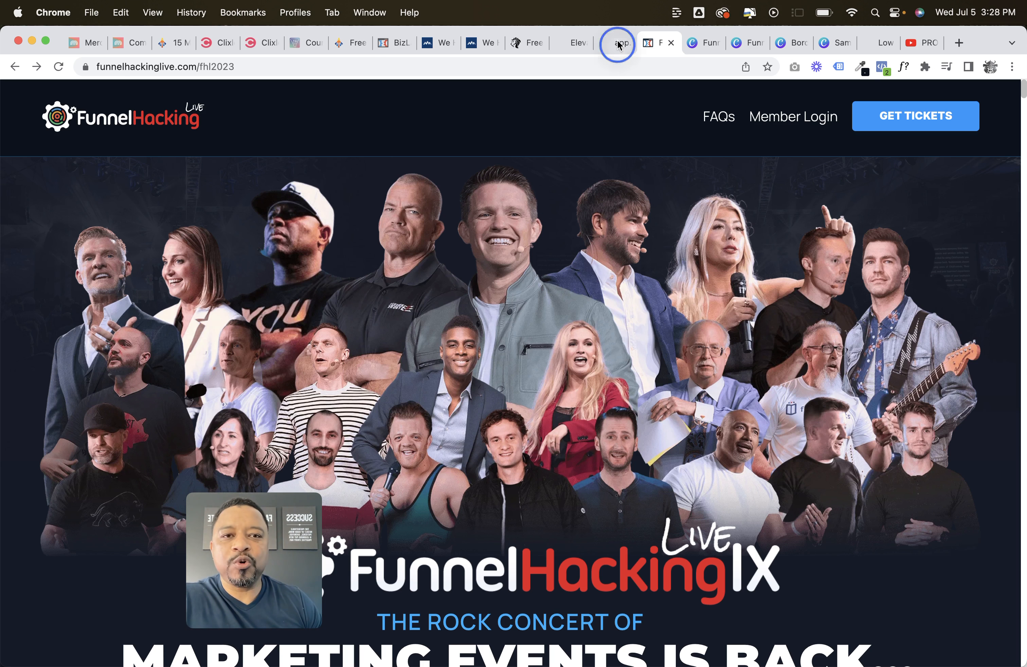
click(565, 47)
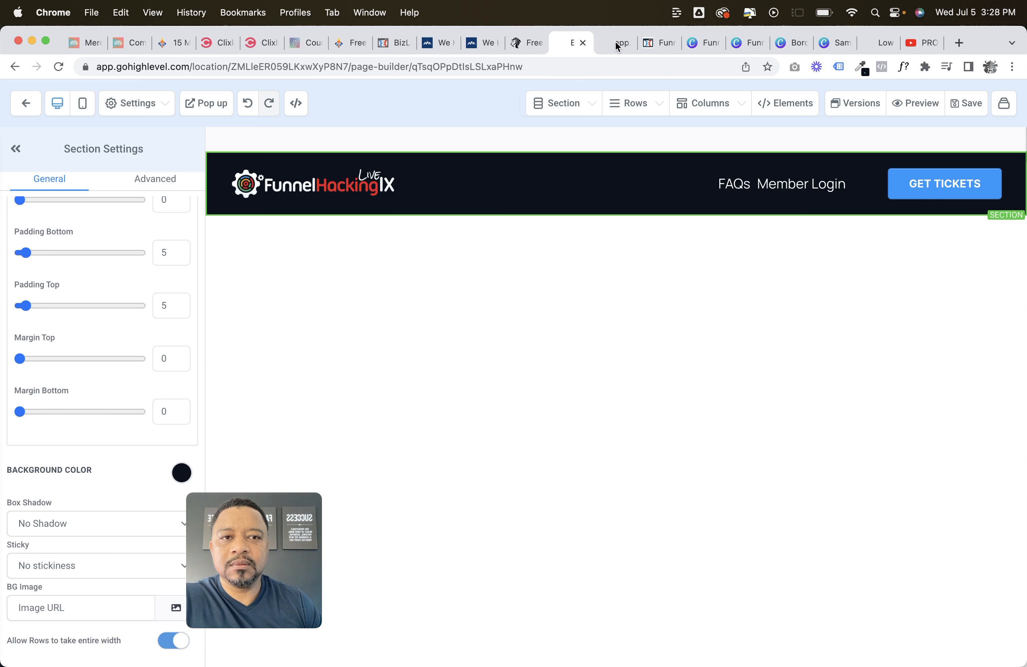
click(615, 41)
click(626, 42)
click(581, 45)
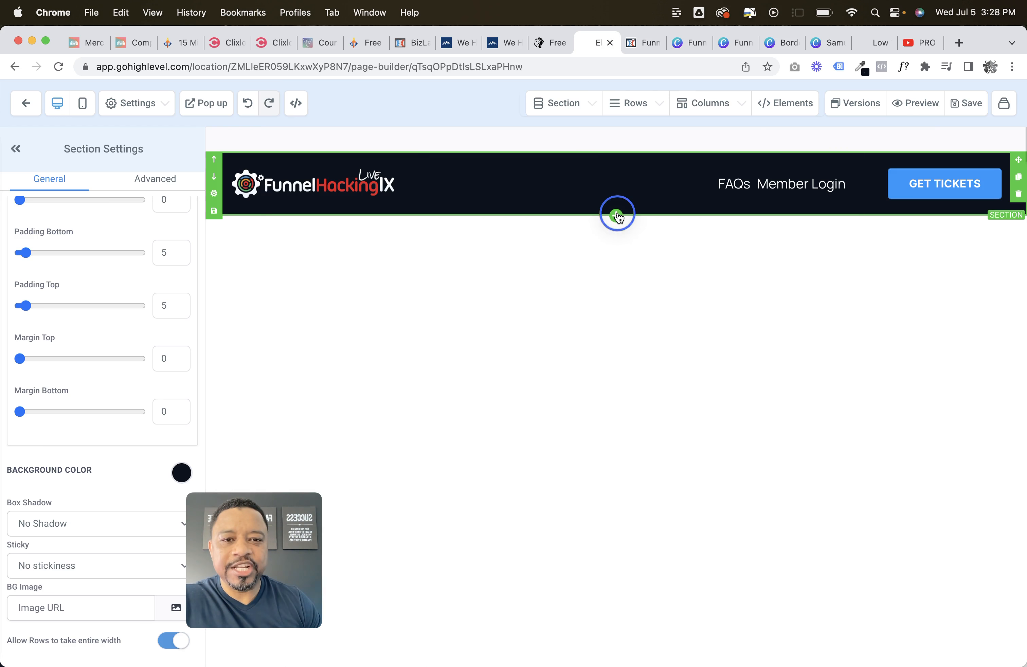
Add a new section below the header and set its background image to demo-bg1.jpg
click(617, 216)
click(749, 196)
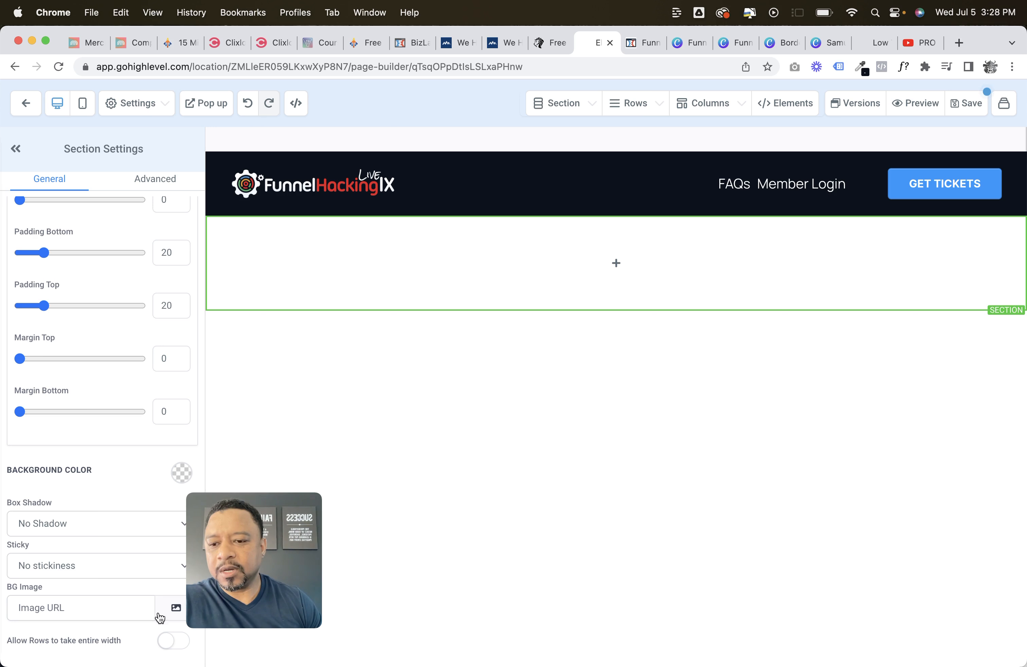
click(176, 608)
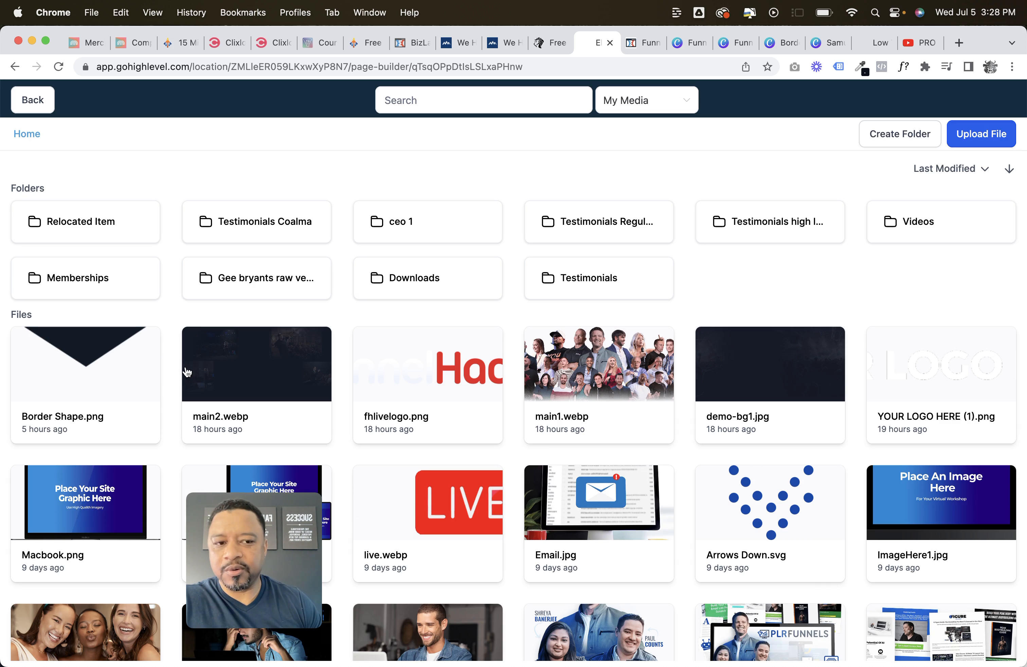
click(786, 368)
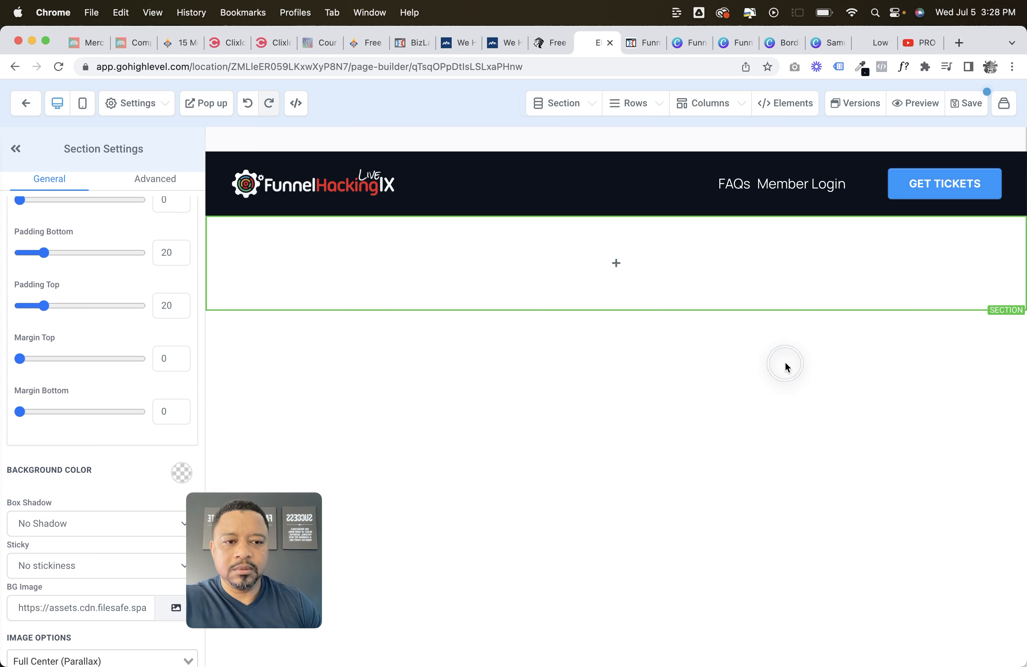
Set the new section's background image option to Full Center
scroll(99, 423, down, 3)
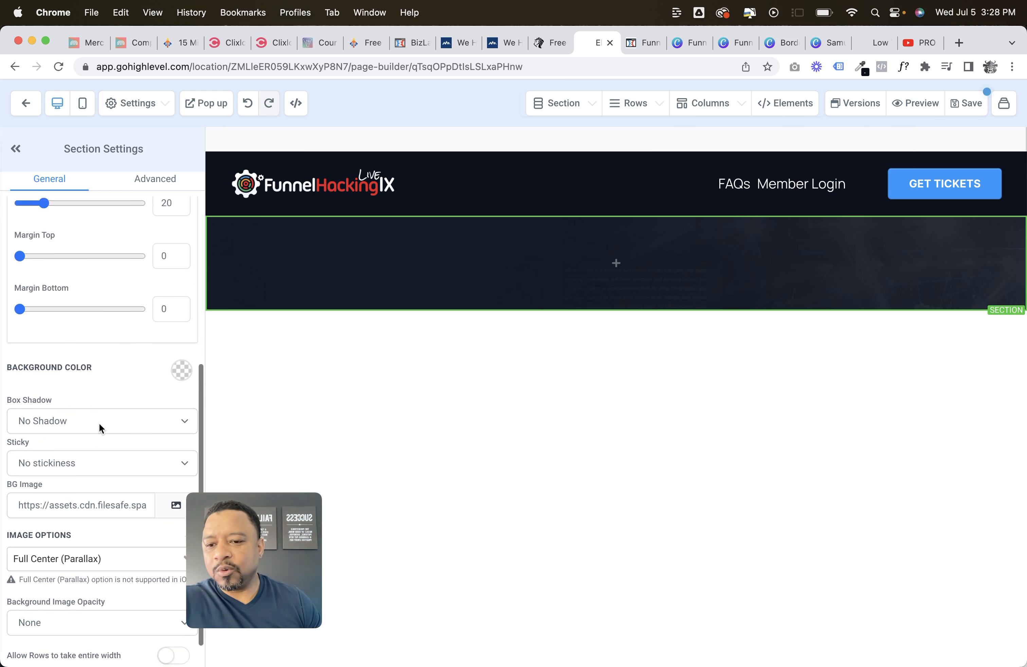
click(103, 544)
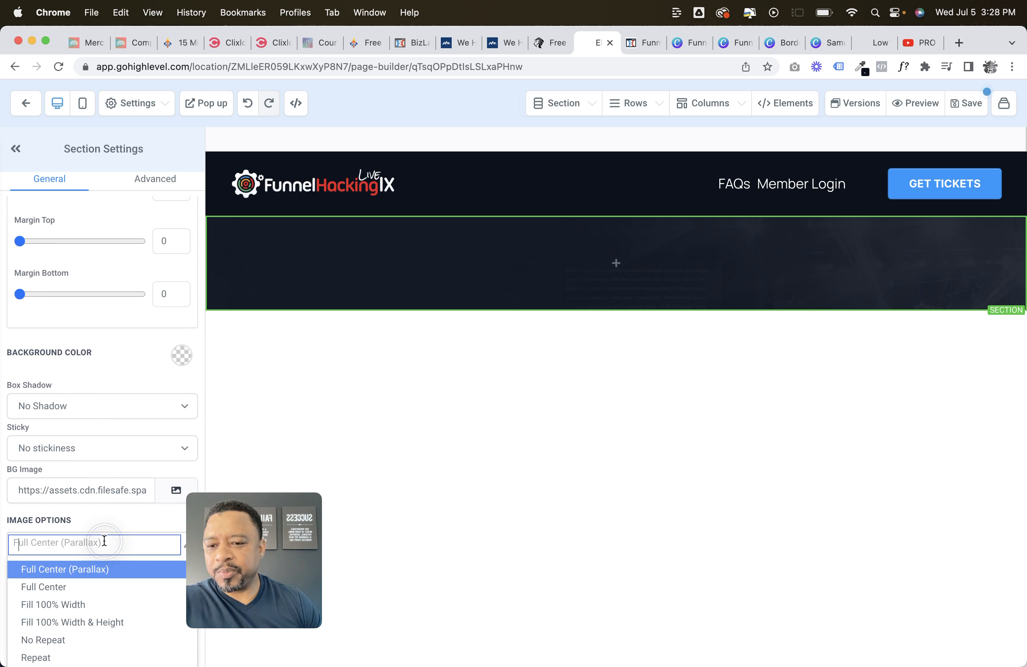
click(98, 587)
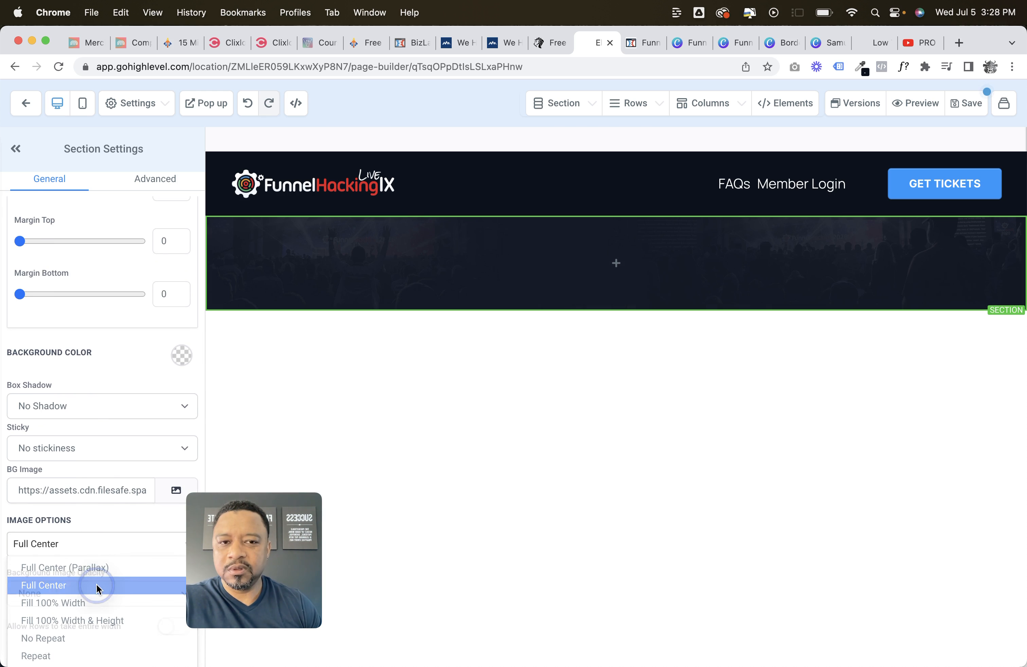
Add a 1 column row to the new section below the header
mouse_move(579, 282)
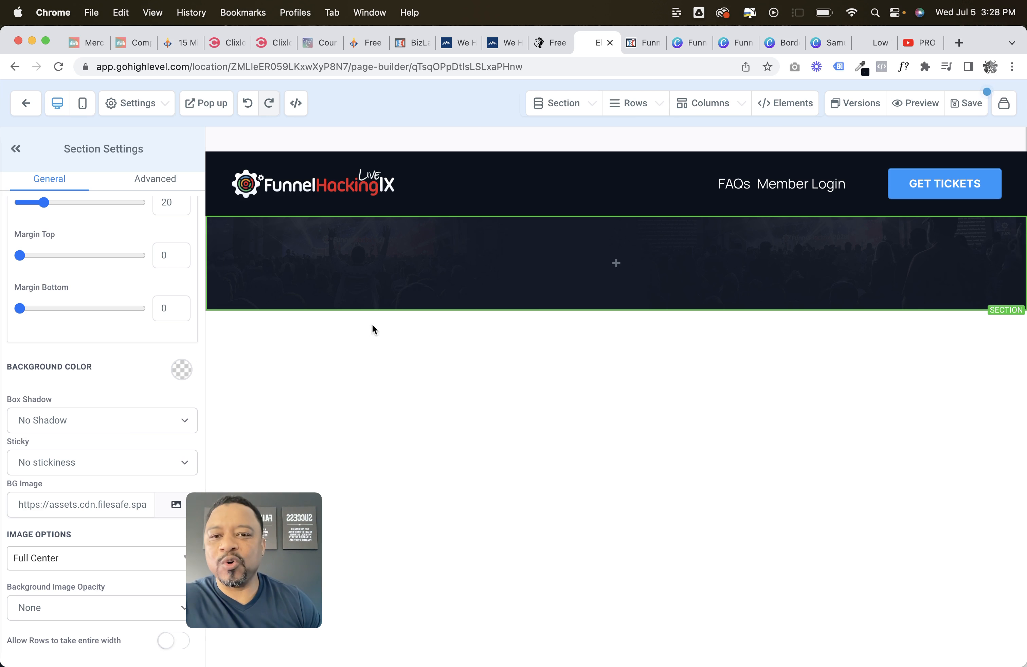
click(599, 271)
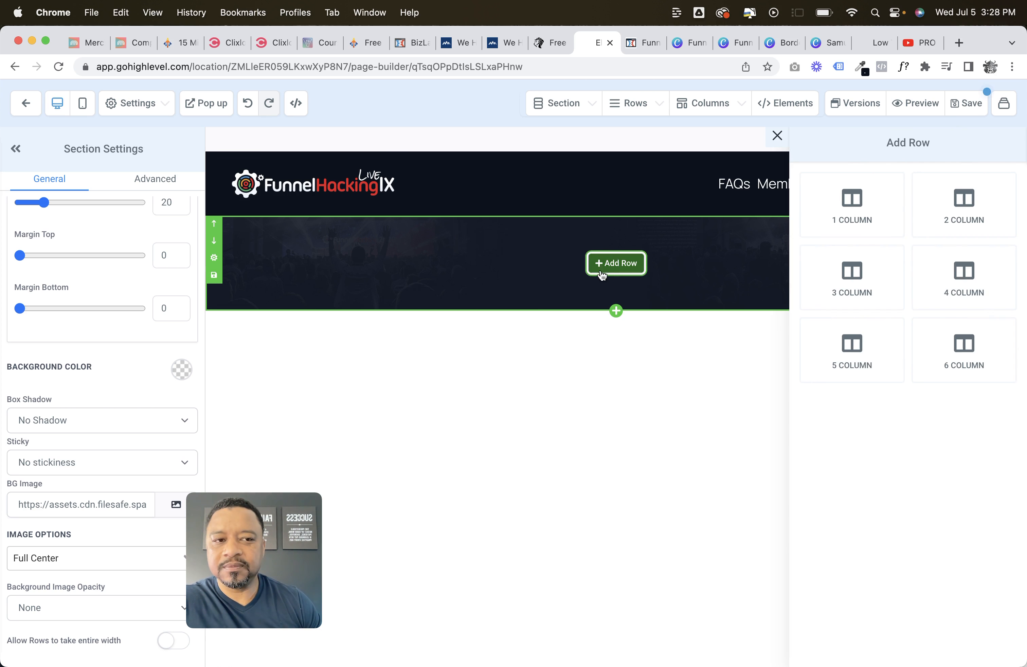
click(852, 209)
mouse_move(722, 275)
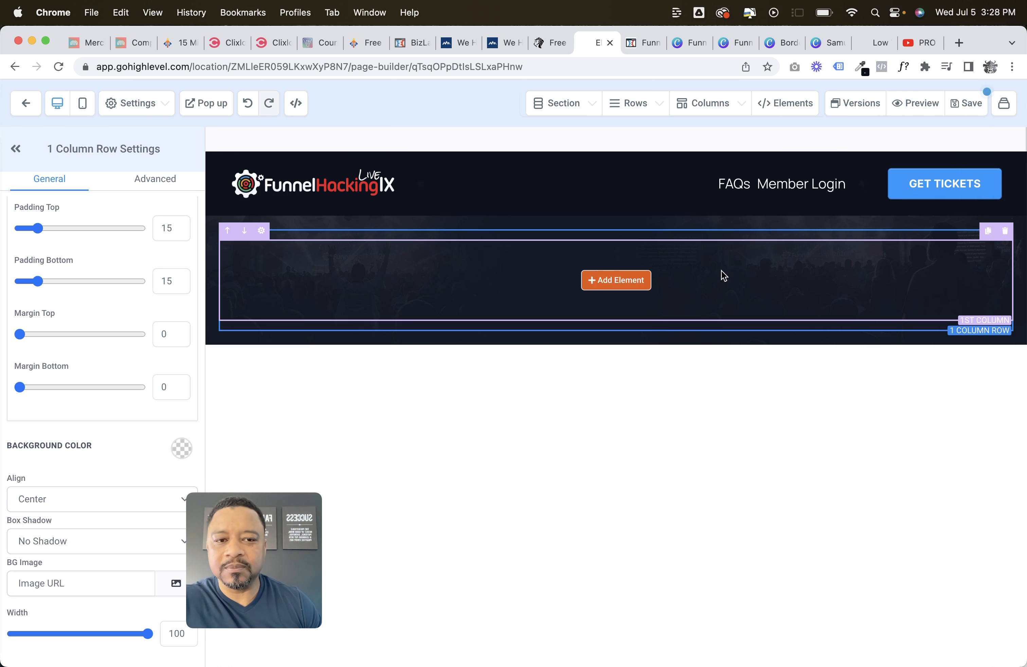
Add an image element to the empty column of the hero section and set its image to main1.webp
click(607, 283)
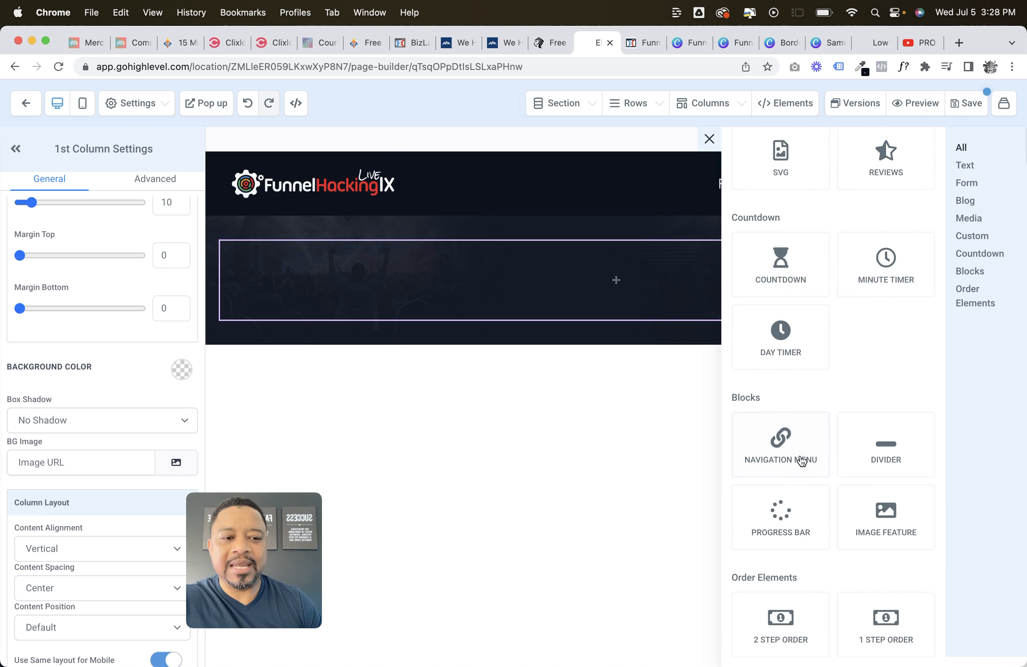
scroll(856, 469, up, 5)
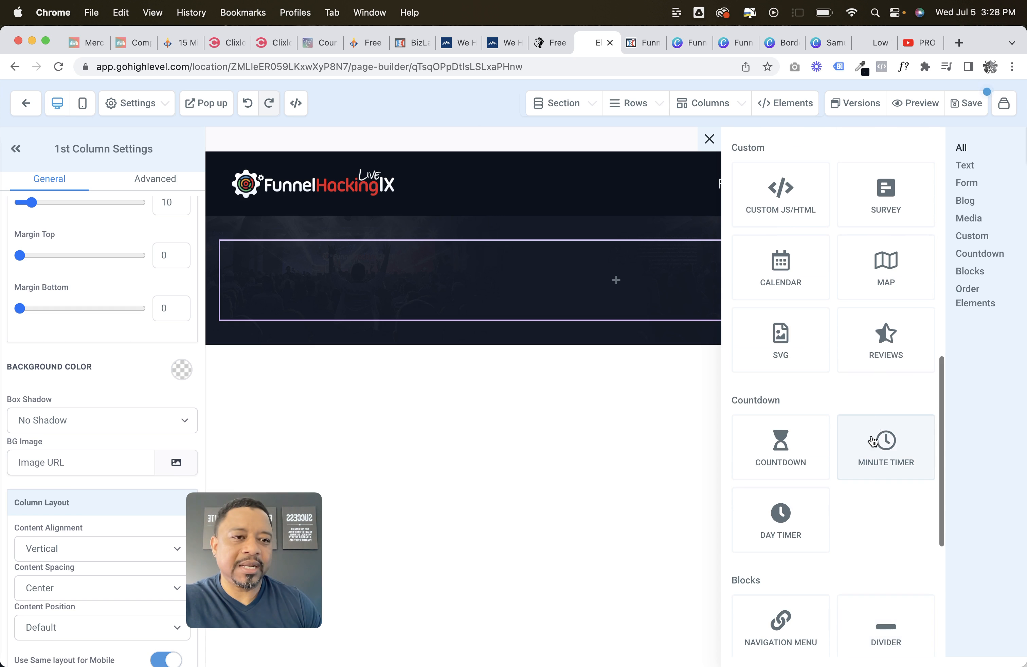
scroll(873, 418, down, 5)
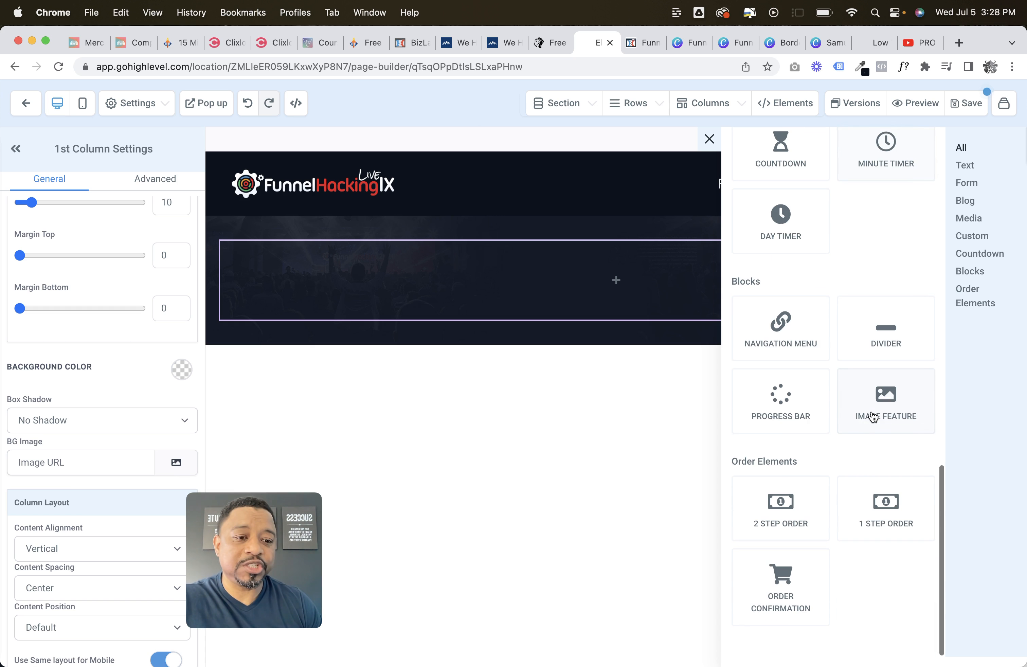
scroll(872, 418, up, 8)
scroll(874, 389, up, 2)
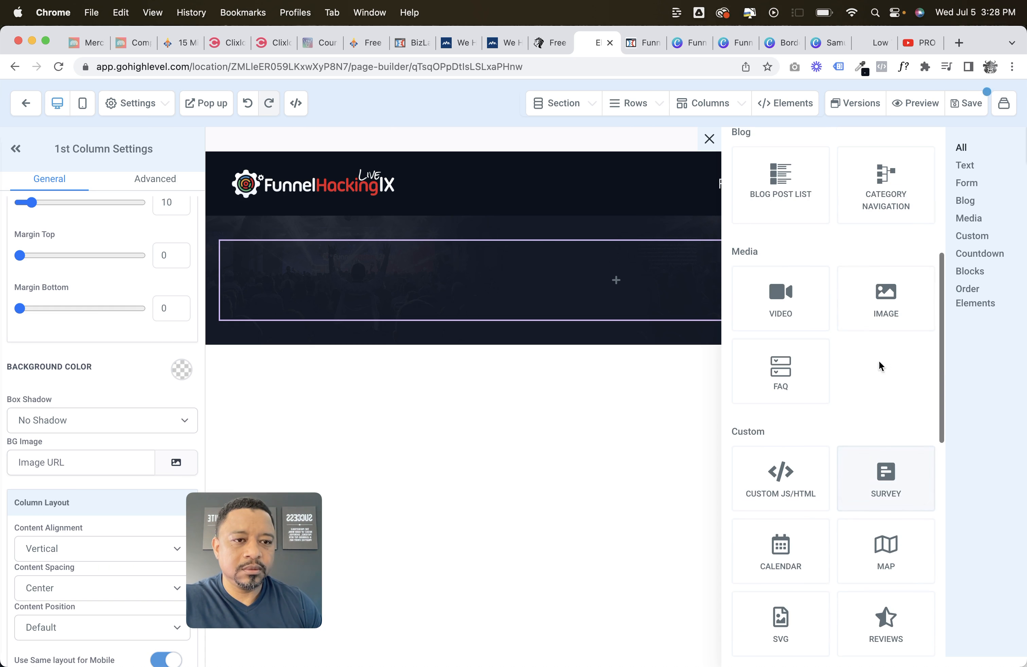
click(878, 298)
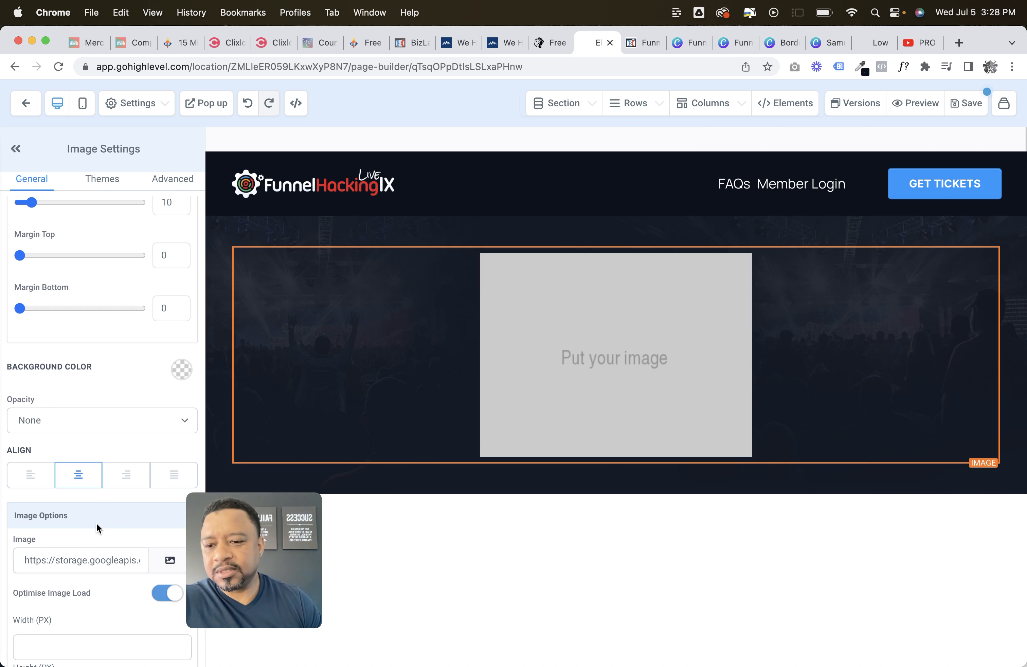
scroll(97, 524, down, 2)
click(165, 489)
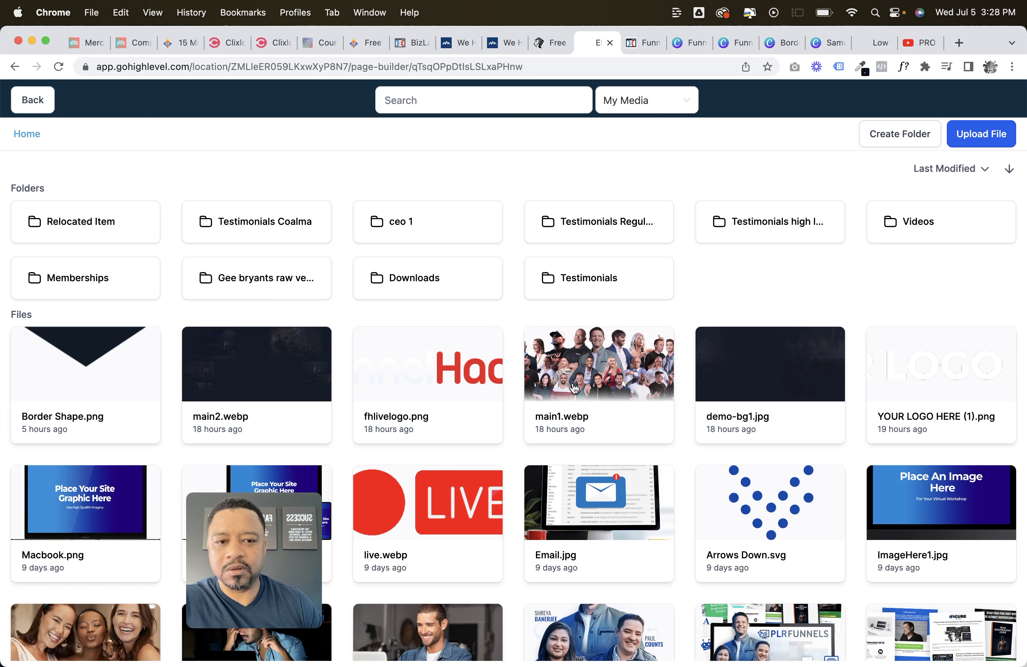
click(611, 373)
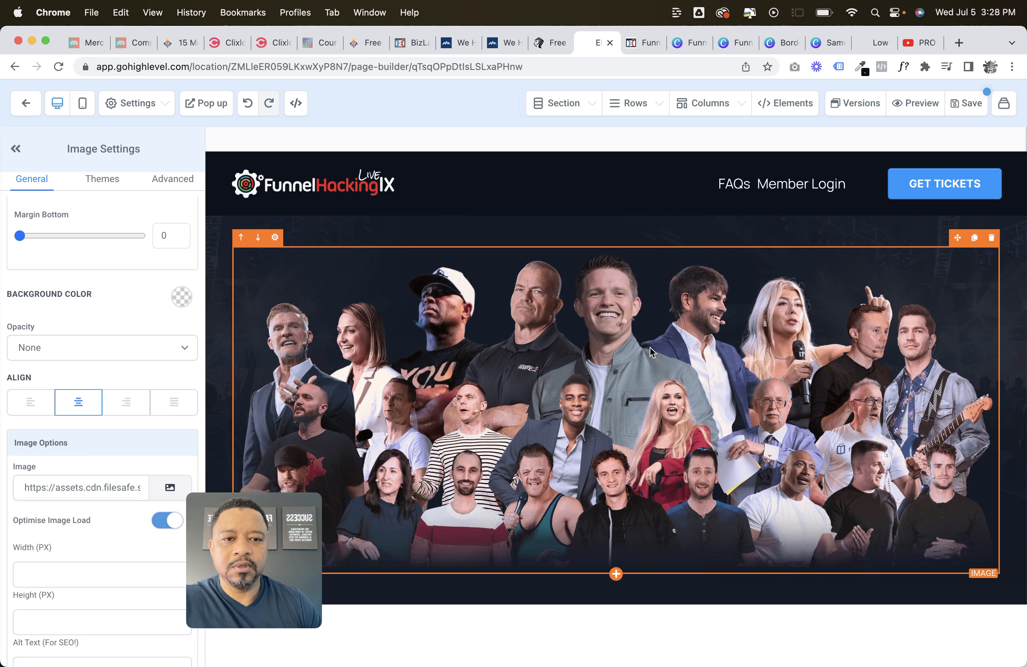
Set the hero section's bottom and top padding to 0
click(684, 229)
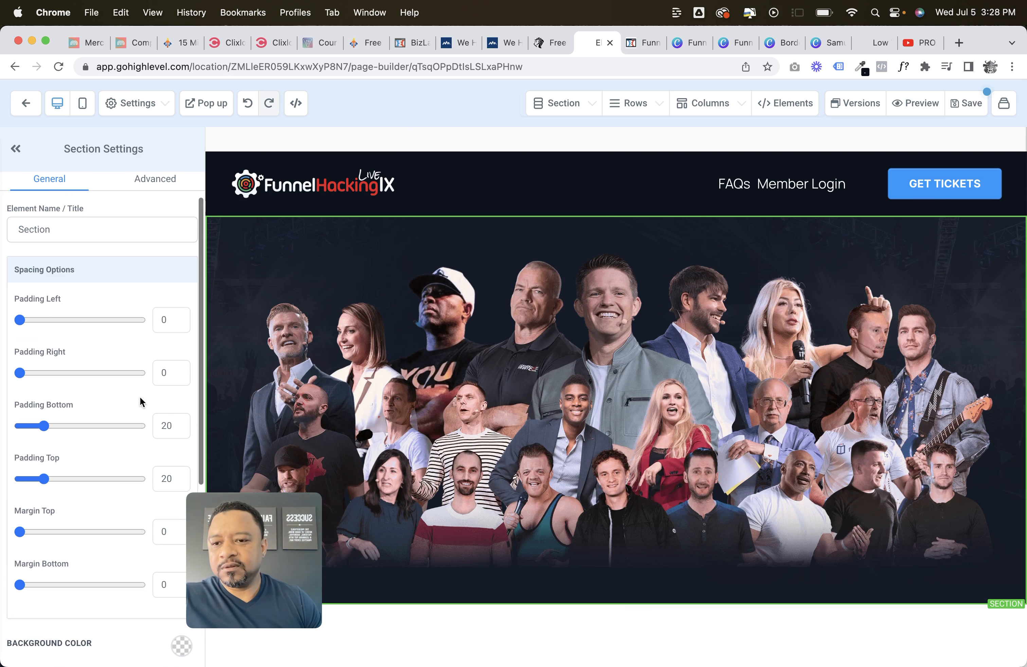
click(162, 428)
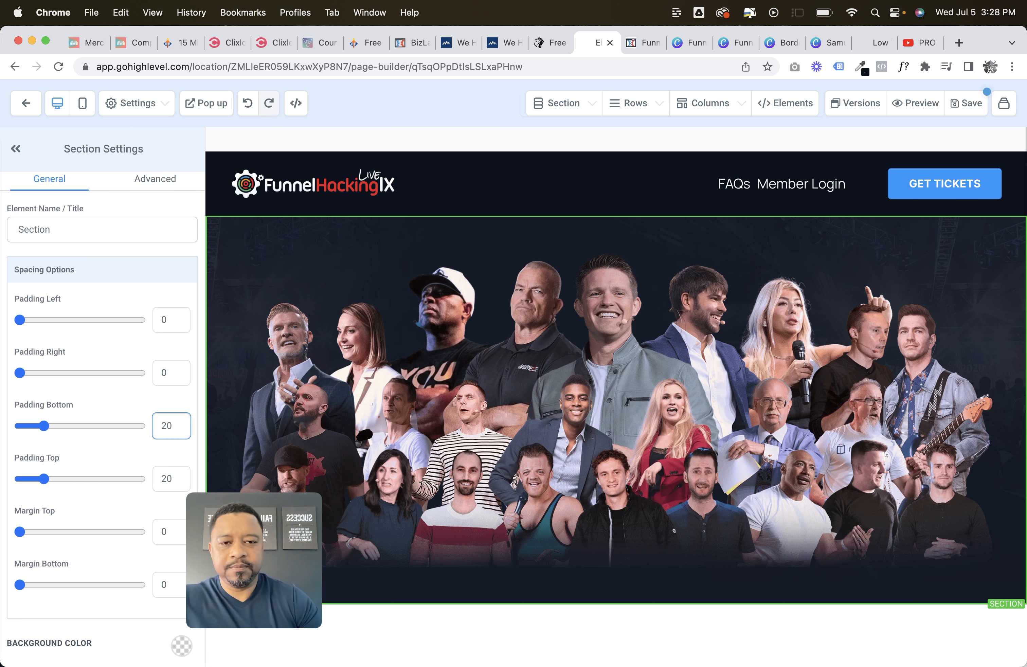
key(Delete)
click(170, 478)
key(Delete)
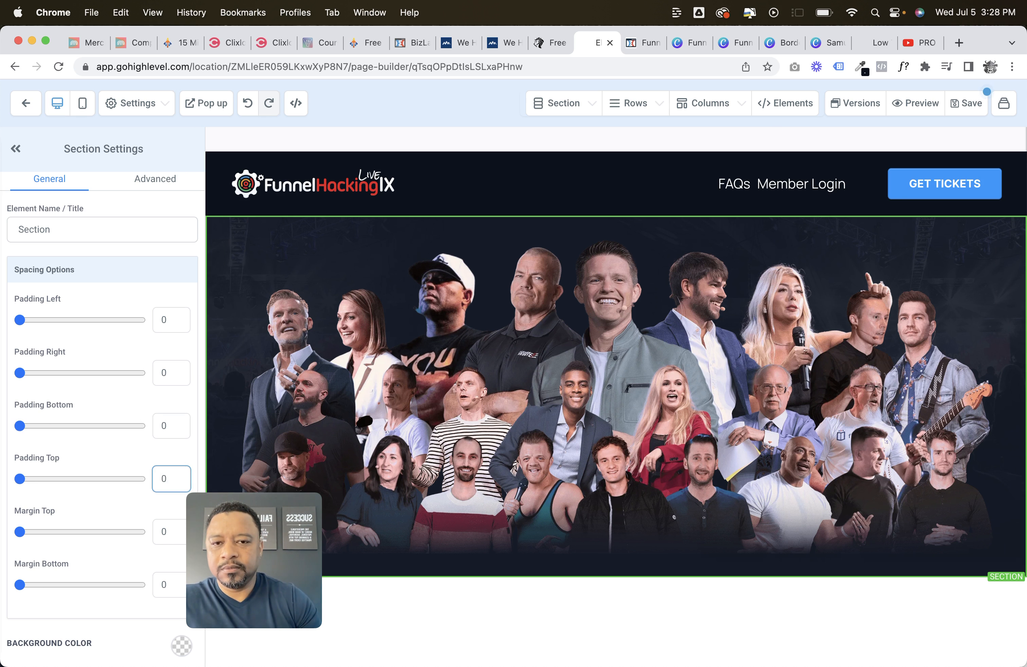
Set the hero group image's left, right, top and bottom padding to 0
click(285, 404)
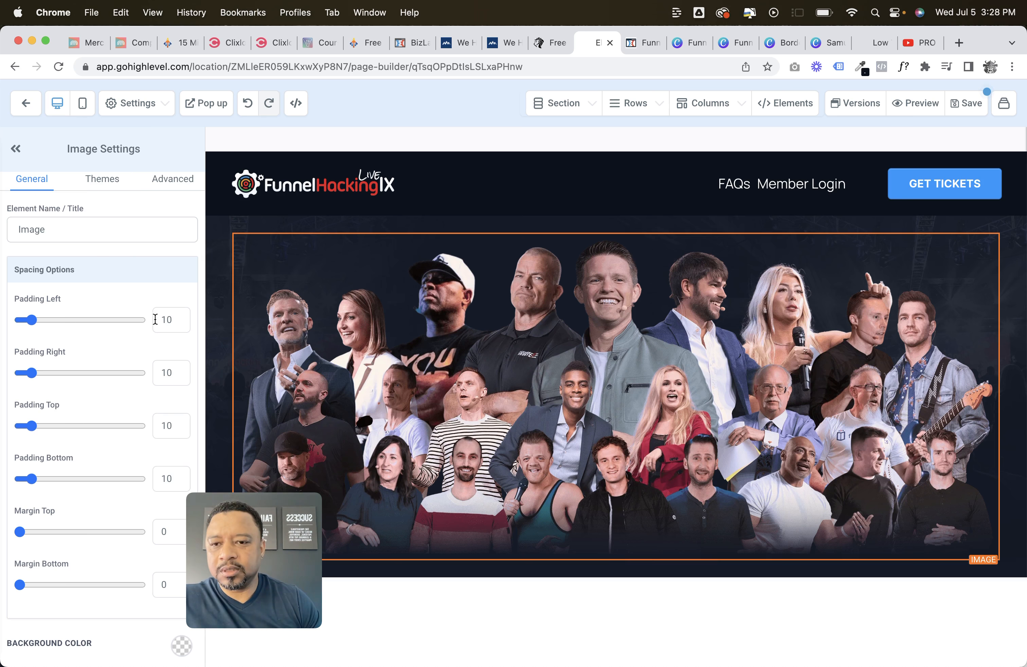
click(169, 321)
key(BackSpace)
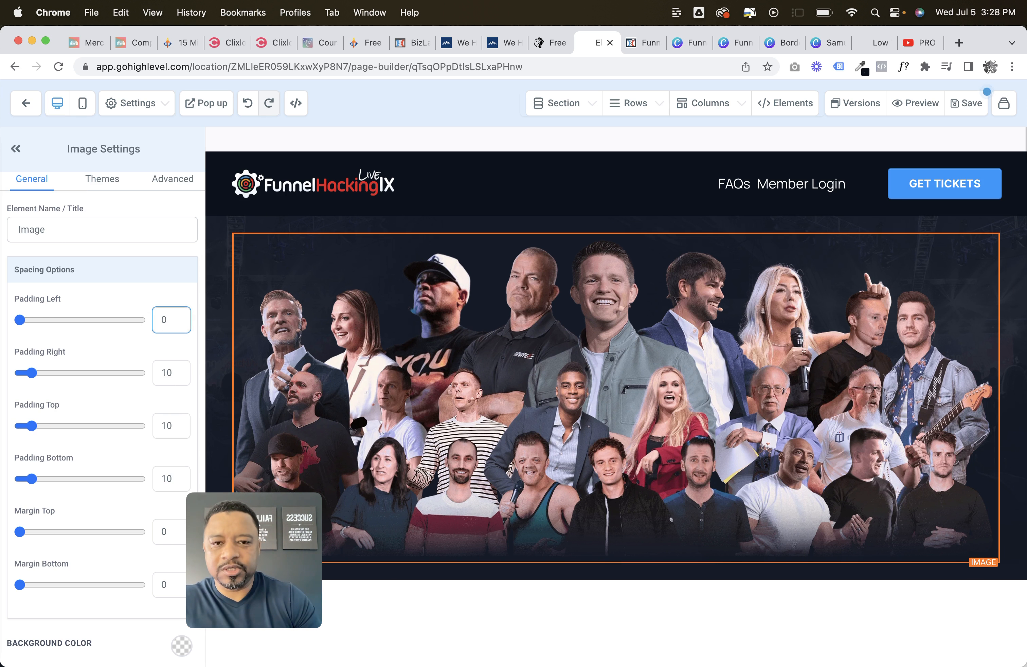
key(Tab)
key(Tab)
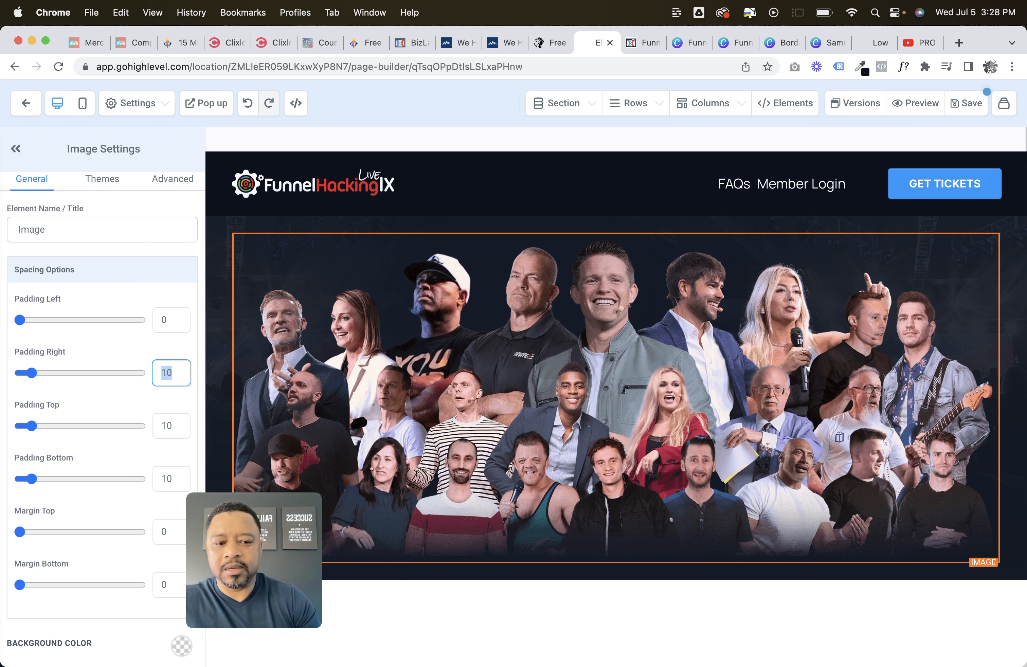
key(BackSpace)
key(Tab)
key(Tab)
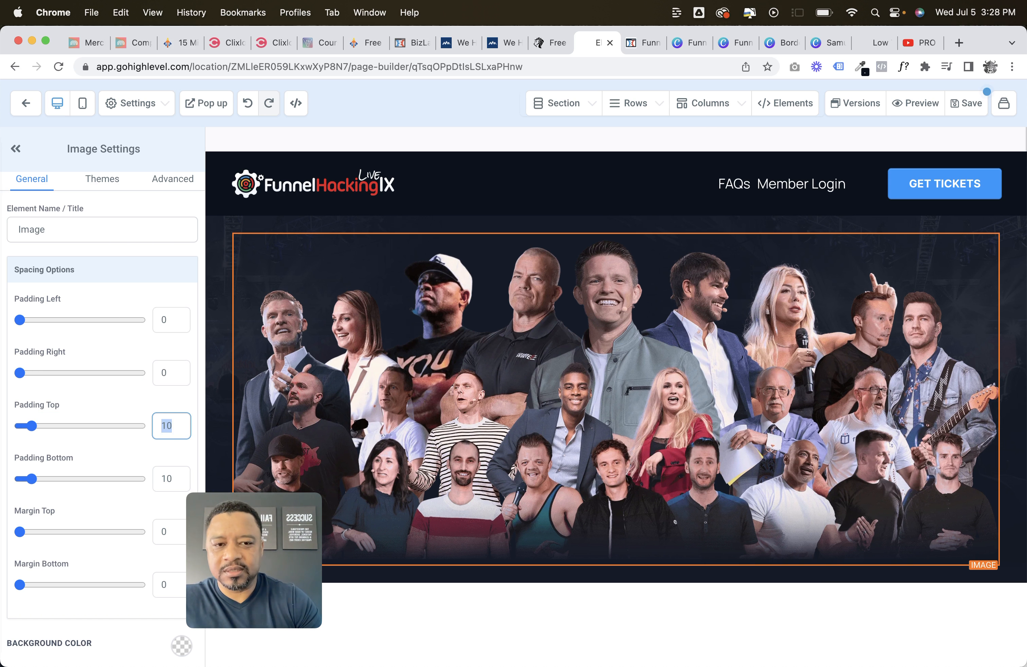
key(BackSpace)
key(Tab)
key(Tab)
key(BackSpace)
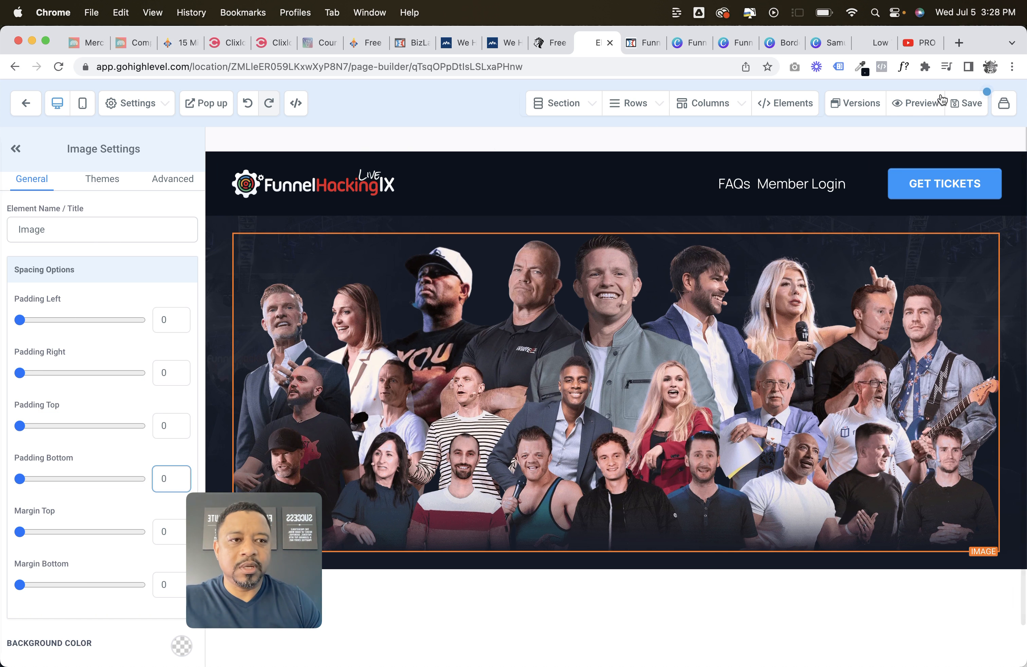
Save the page and open its preview
click(967, 105)
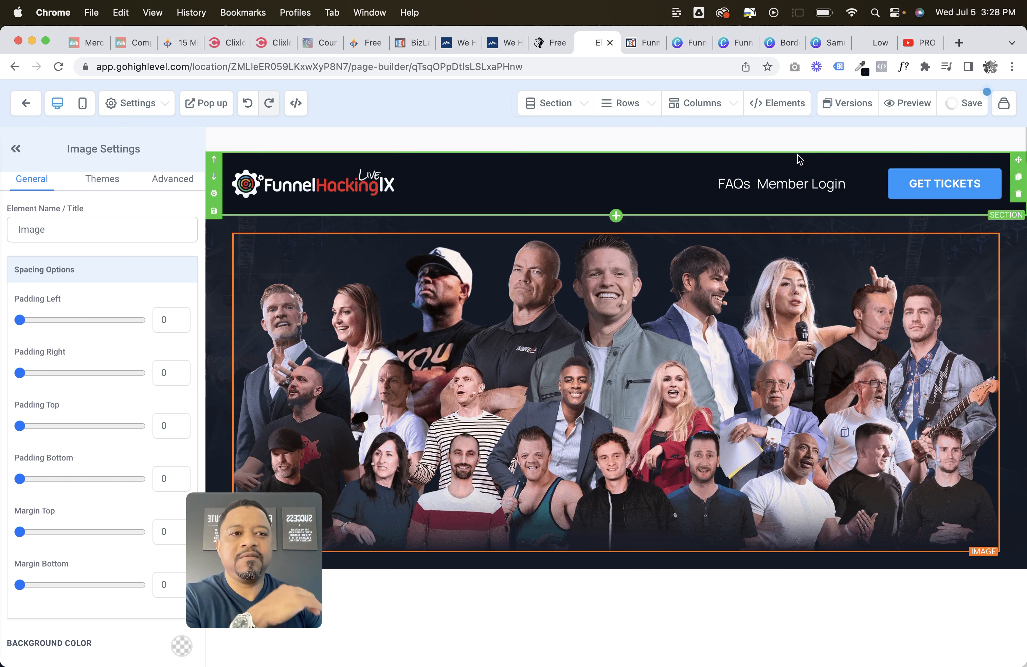
click(912, 109)
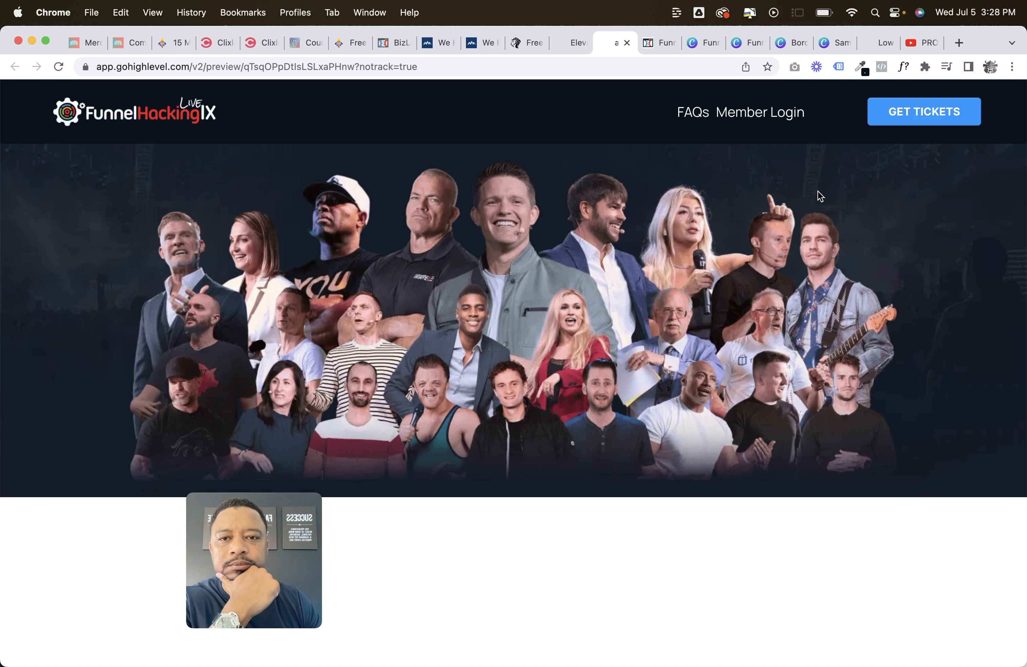
Compare the previewed hero section with the original Funnel Hacking Live page and return to the page builder
click(667, 45)
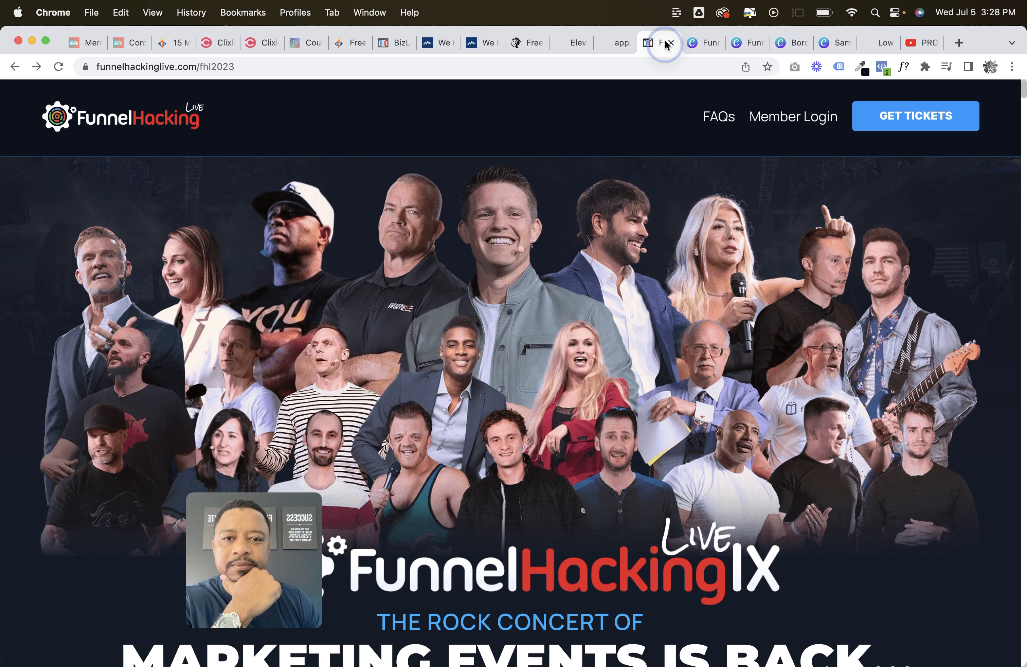
click(615, 43)
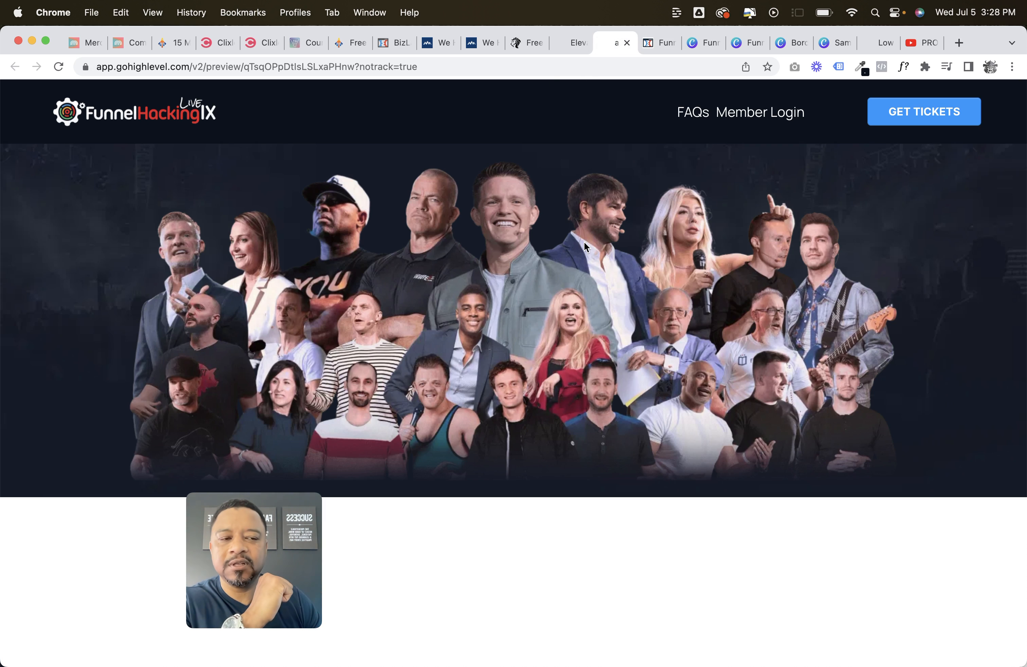
drag(257, 500, 81, 528)
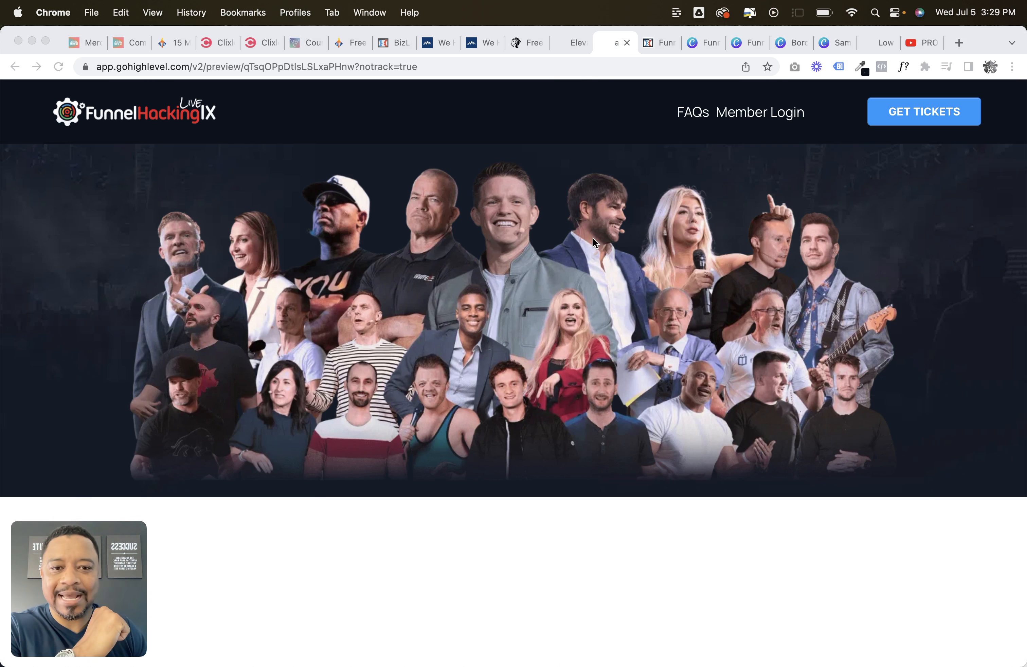
click(666, 48)
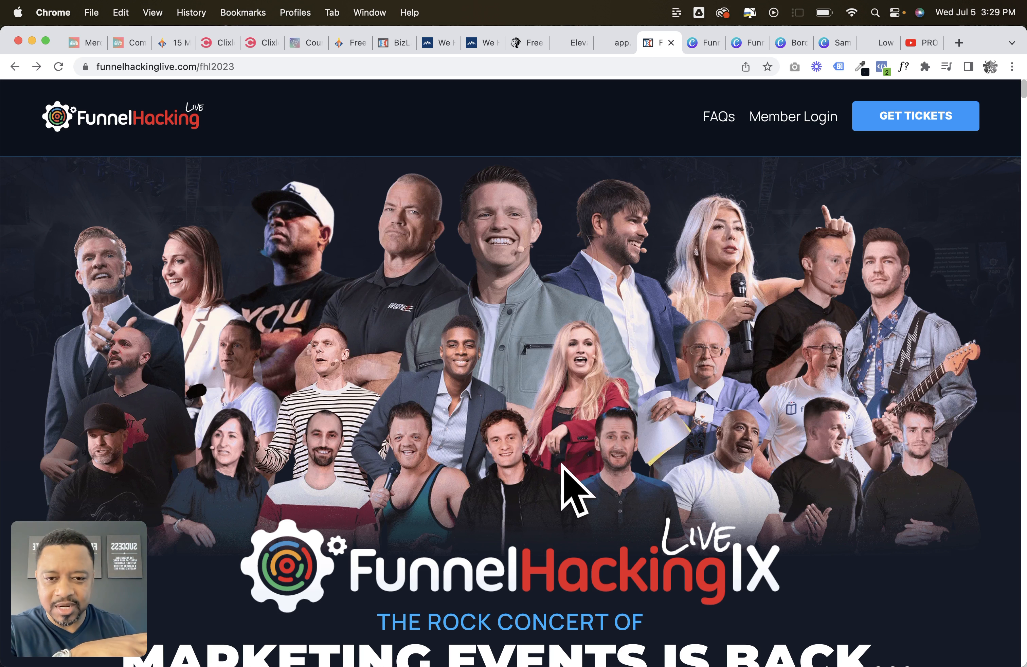
click(616, 44)
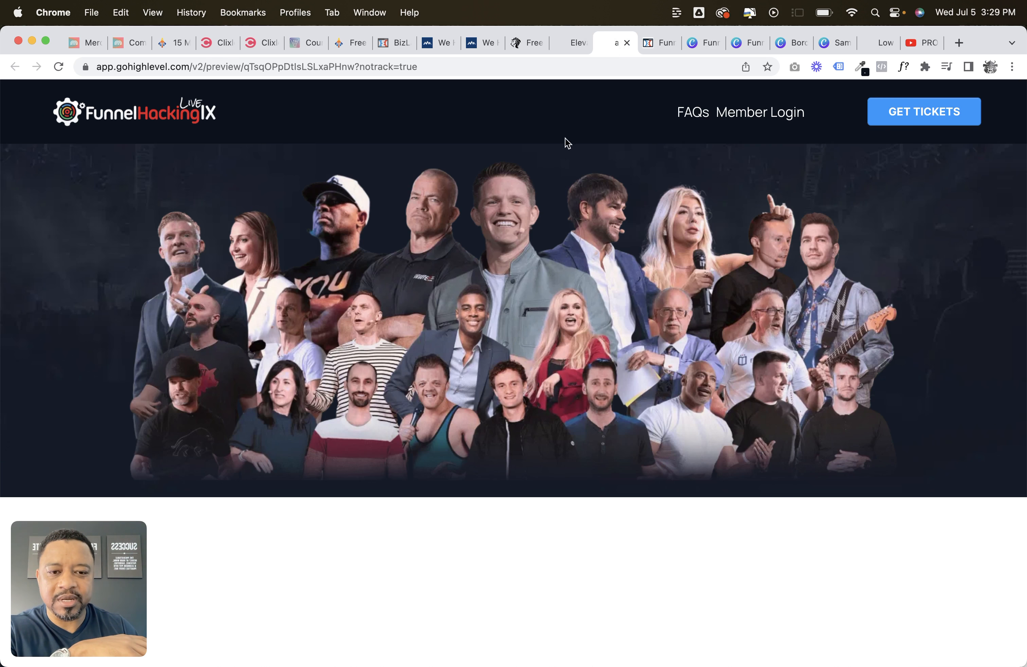
click(579, 45)
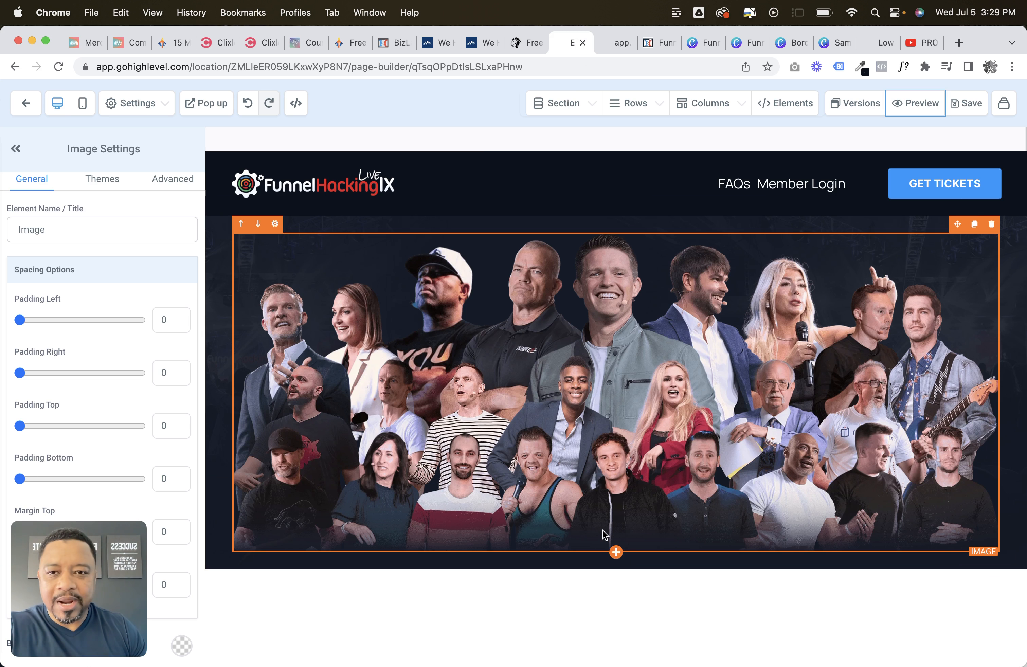
Add a second image element below the group image and set its image to fhlivelogo.png
click(616, 553)
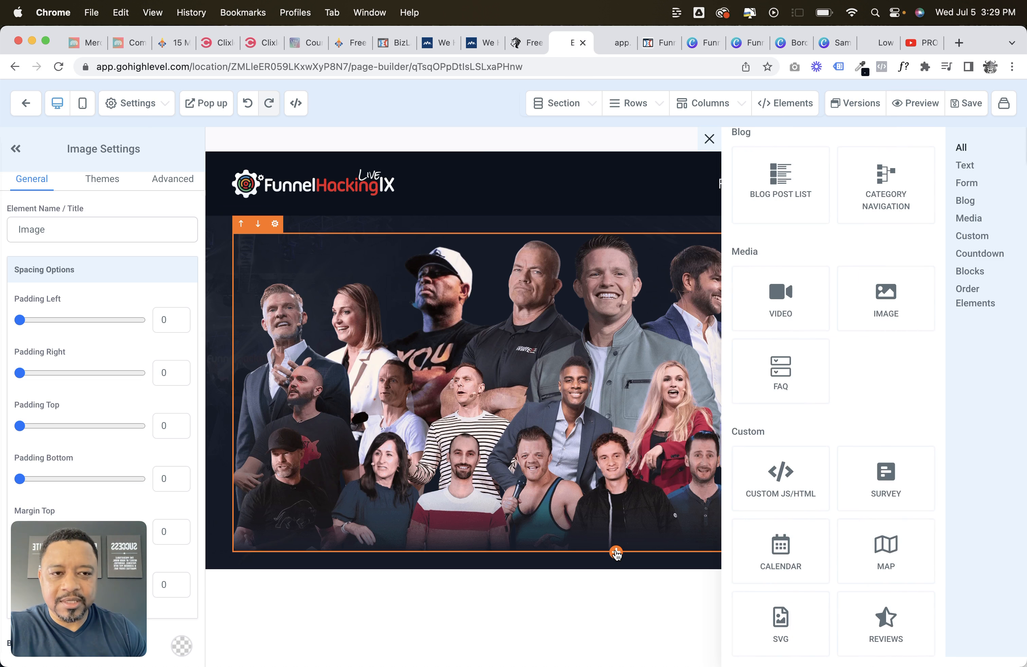
click(883, 305)
scroll(462, 491, down, 3)
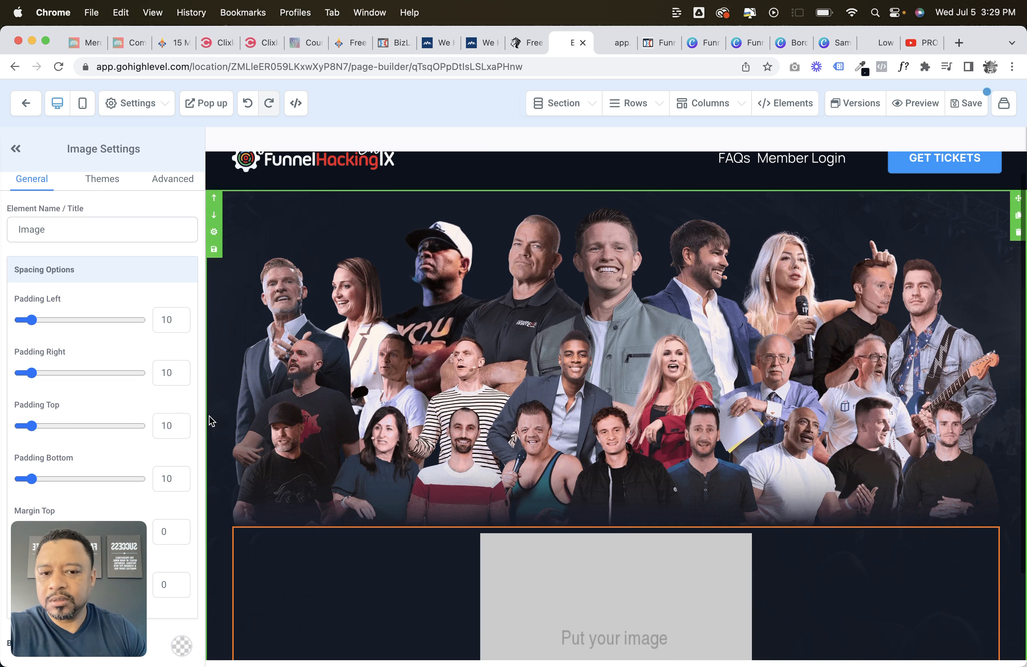
scroll(154, 469, down, 10)
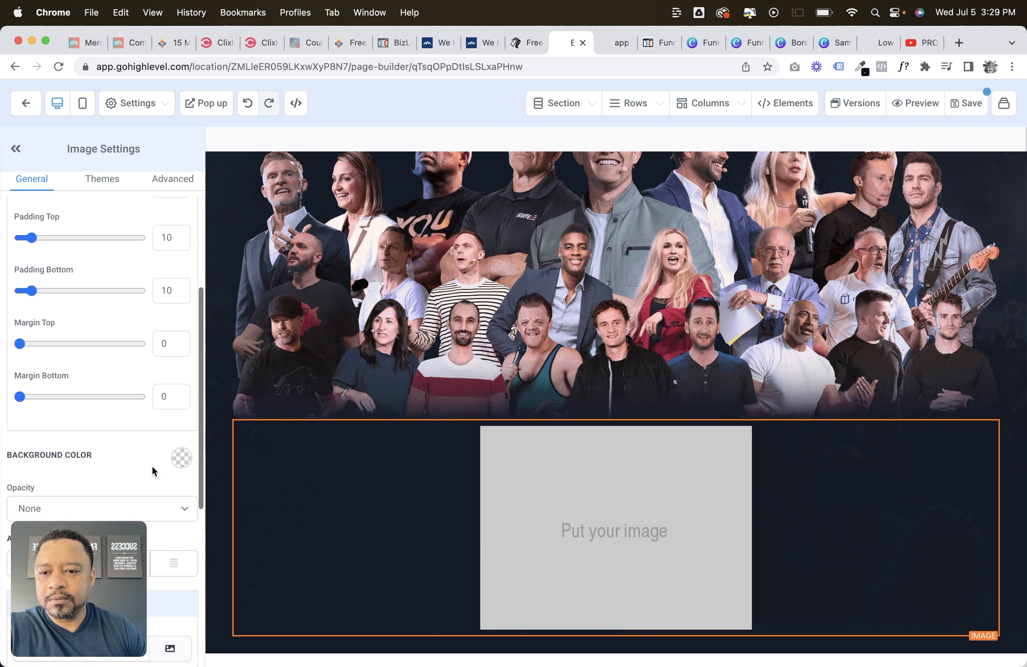
click(172, 491)
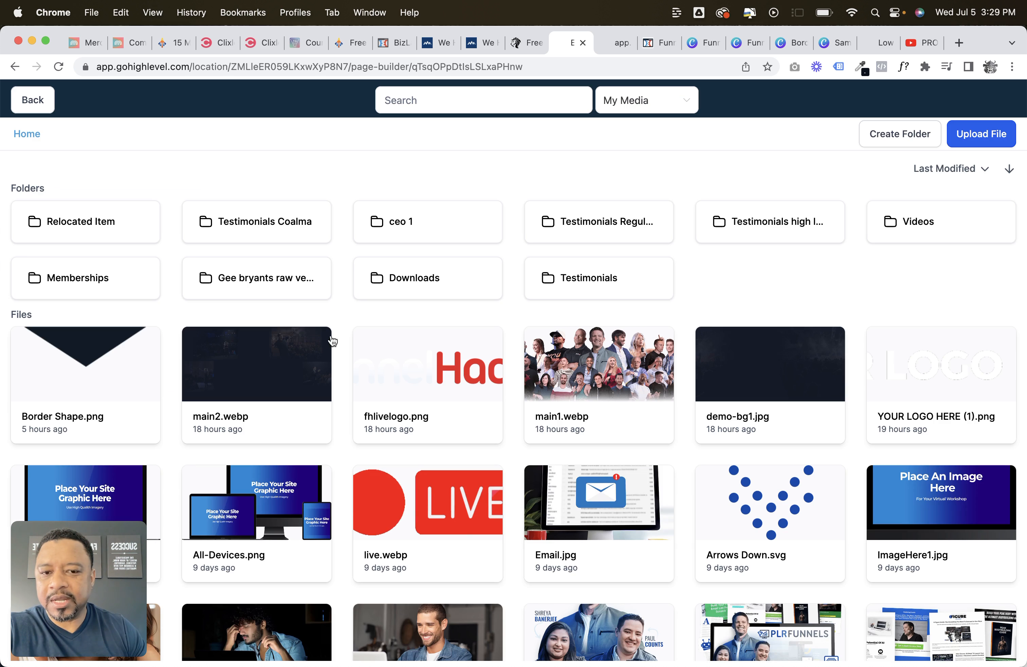
click(395, 354)
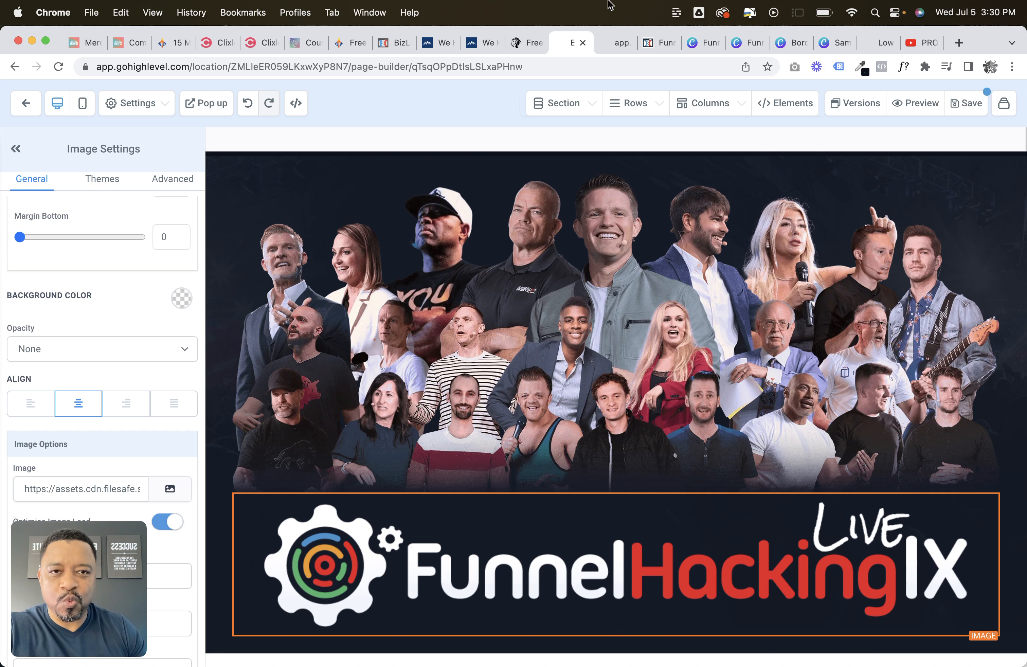
Measure the large hero logo on the original Funnel Hacking Live page with a screenshot selection and return to the page builder
click(662, 44)
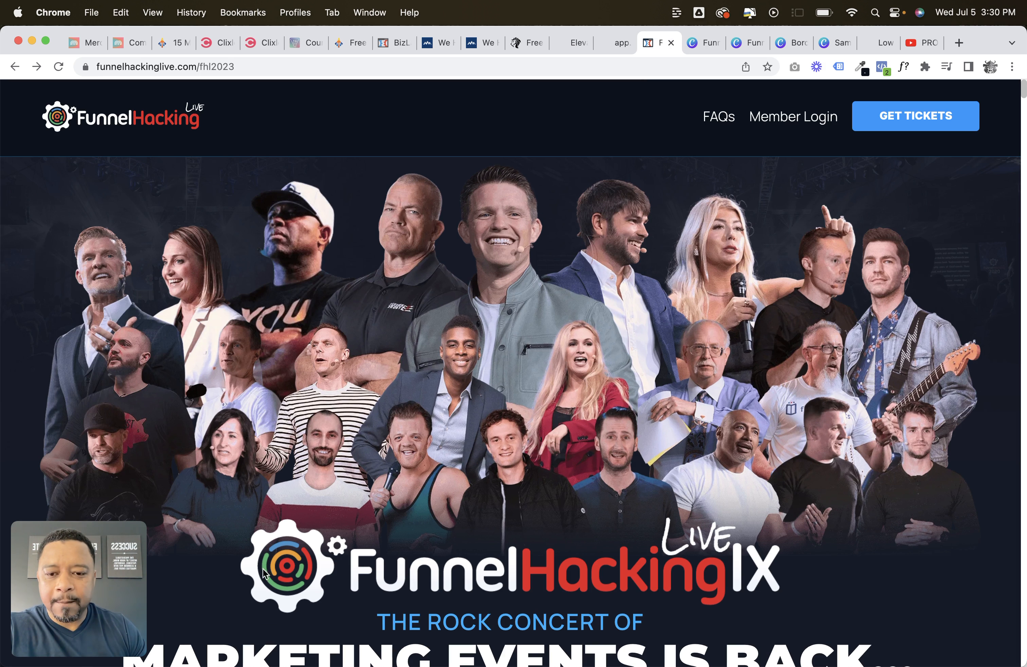
key(super+shift+4)
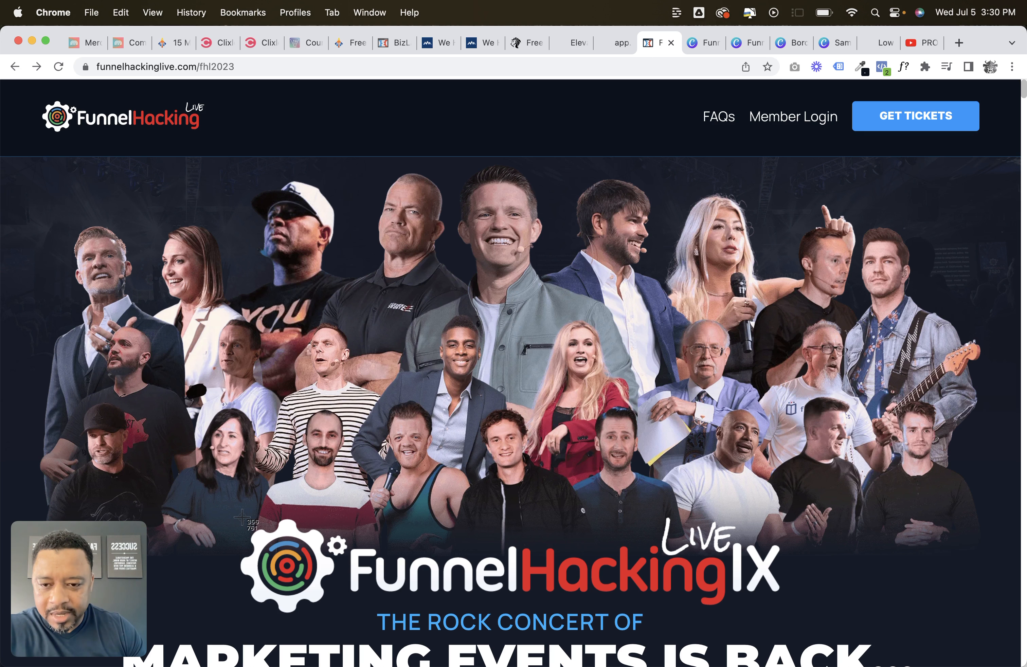
mouse_move(240, 517)
mouse_down()
mouse_move(276, 595)
mouse_move(778, 607)
mouse_up()
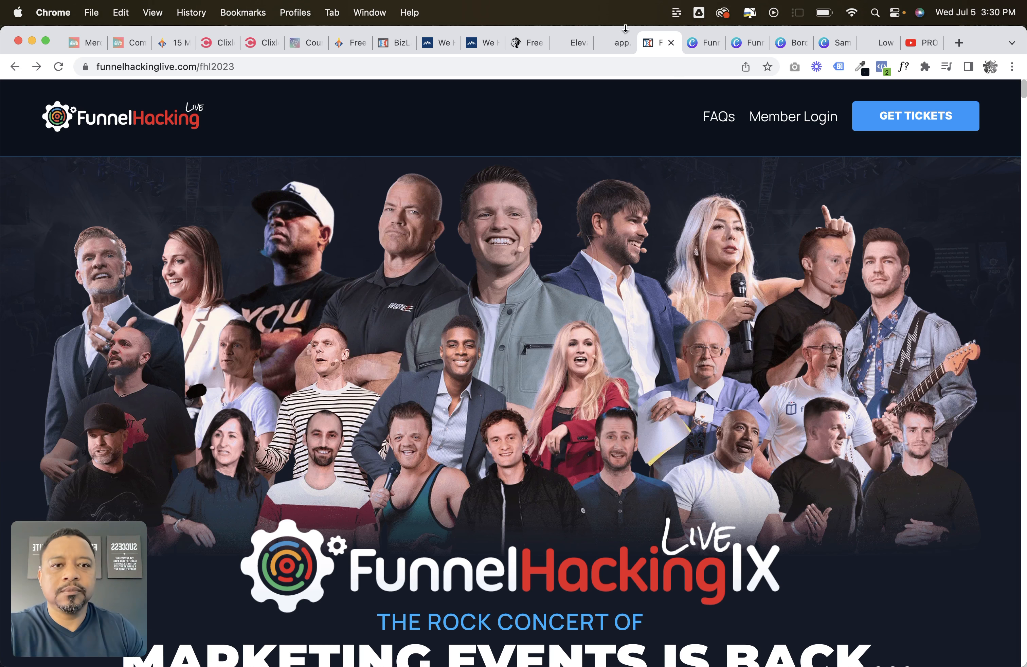
click(617, 43)
click(572, 49)
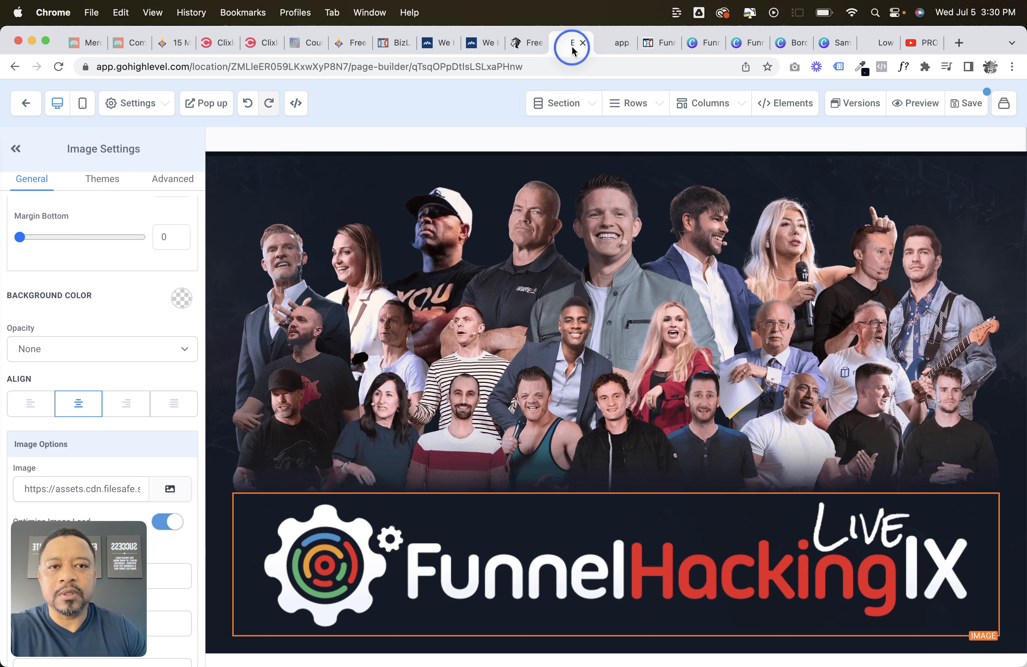
Set the hero logo image's width to 790 px
scroll(88, 399, down, 4)
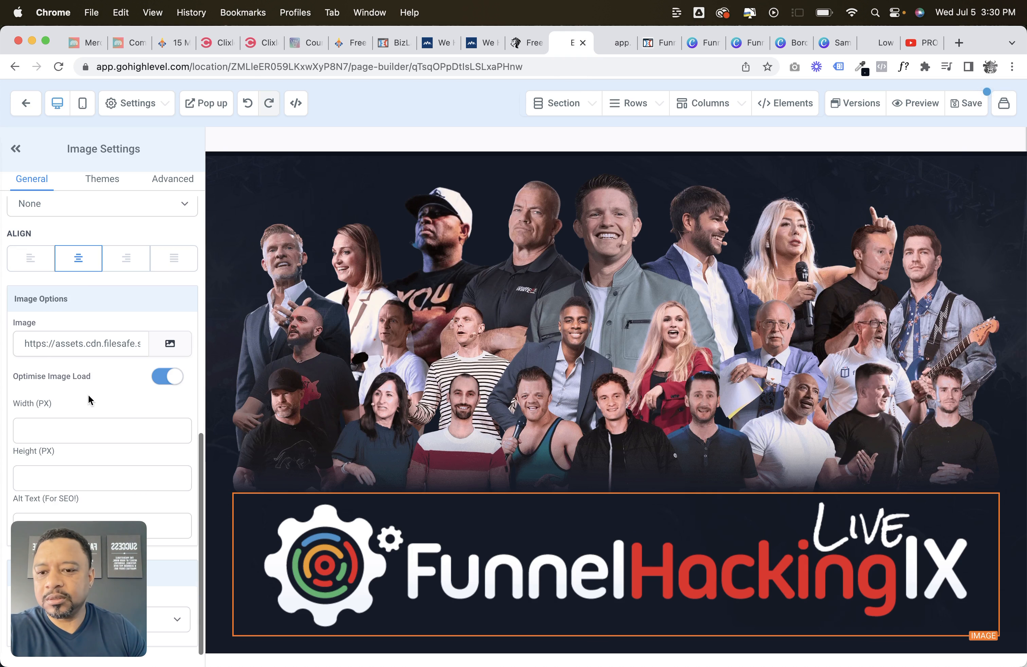
click(87, 429)
text(7)
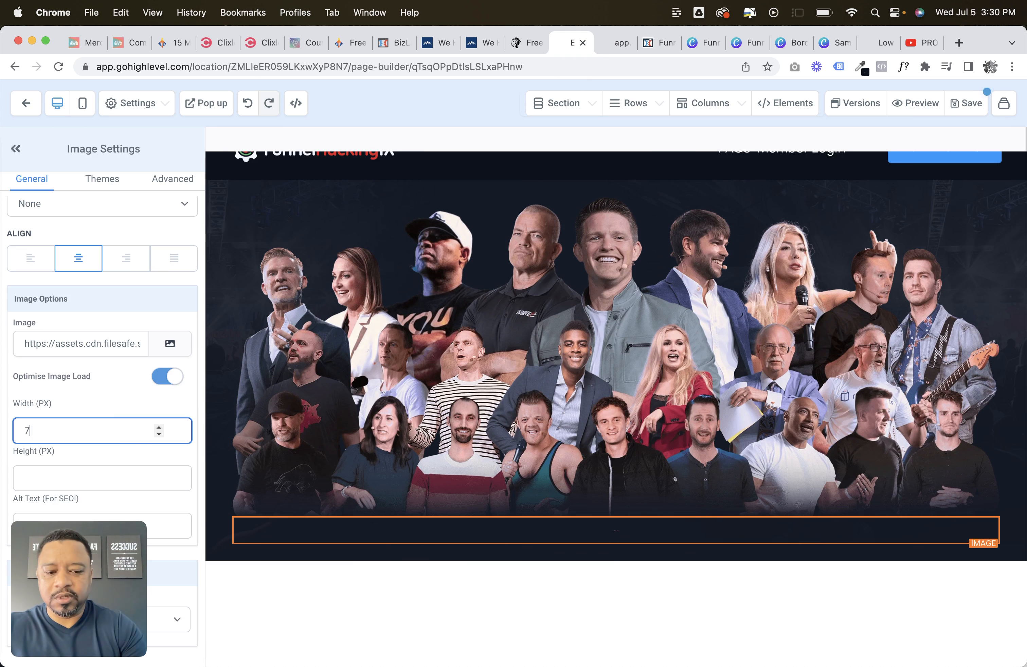
text(90)
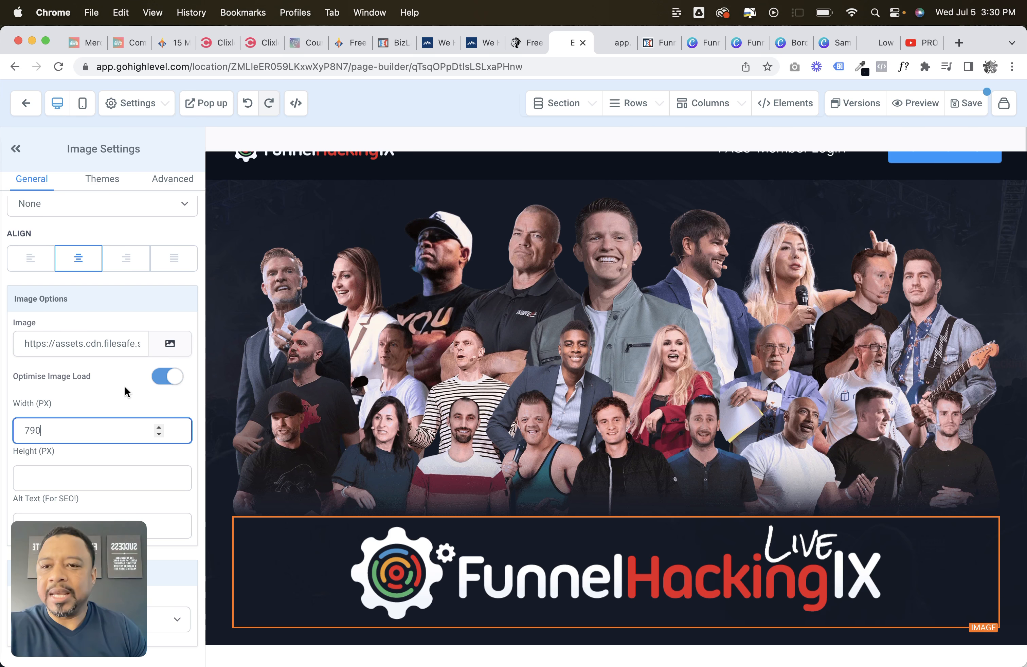
Set the hero logo image's left, right, top and bottom padding to 0
scroll(156, 359, down, 10)
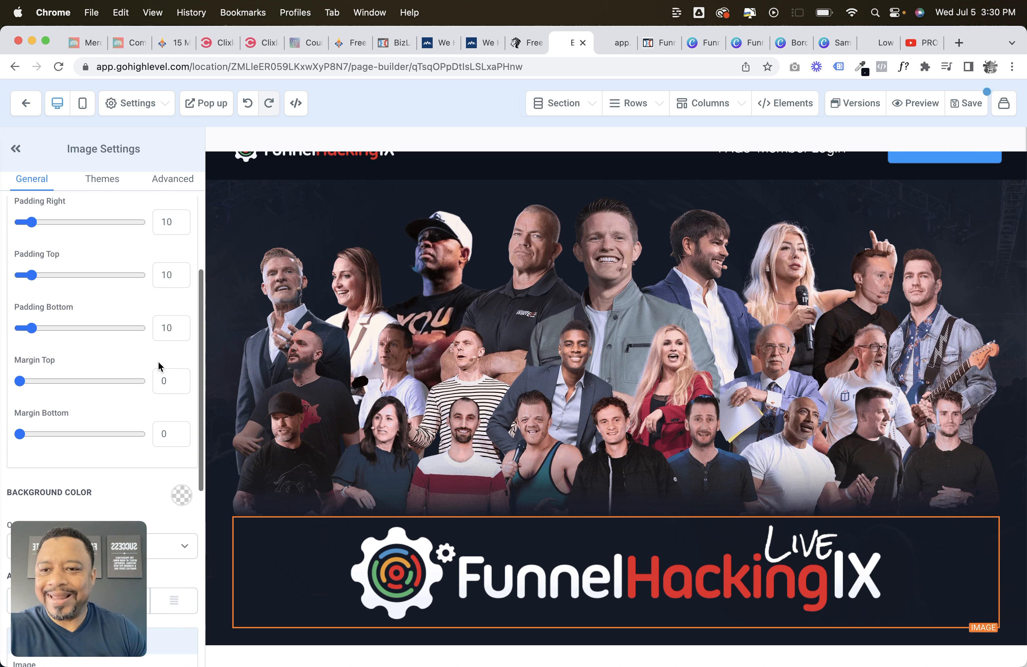
scroll(158, 359, up, 3)
double_click(166, 310)
text(0)
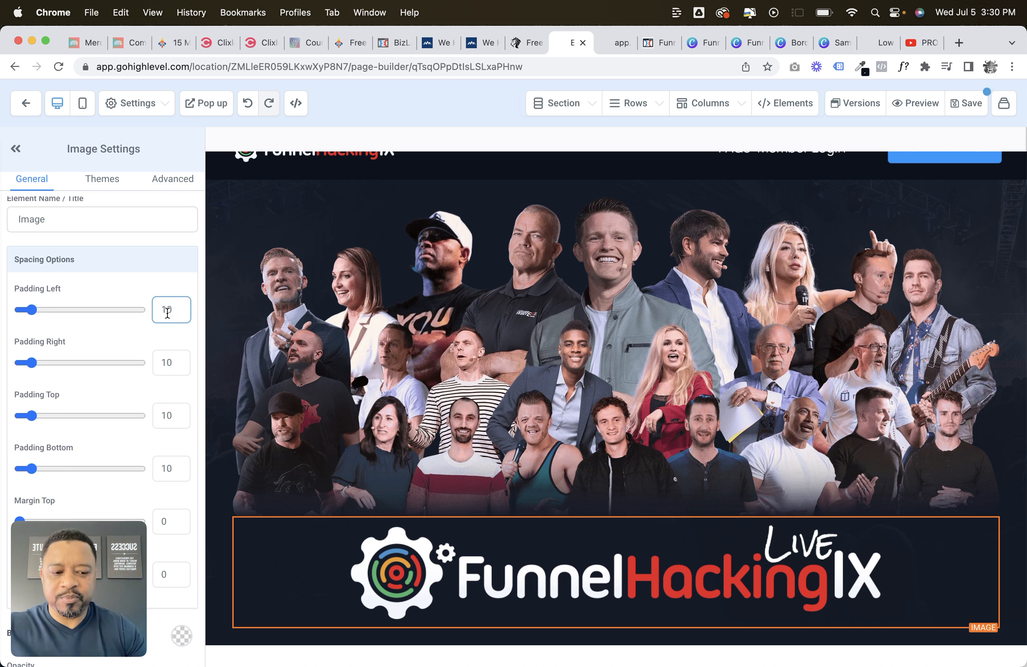
double_click(166, 362)
text(0)
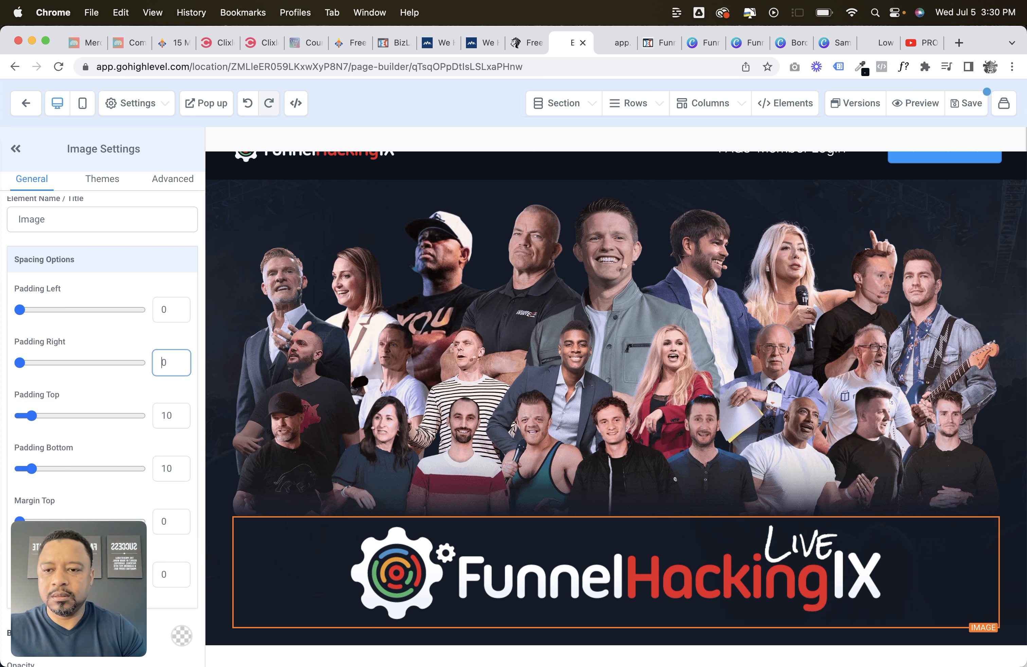
key(Tab)
key(Tab)
text(0)
key(Tab)
key(Tab)
text(0)
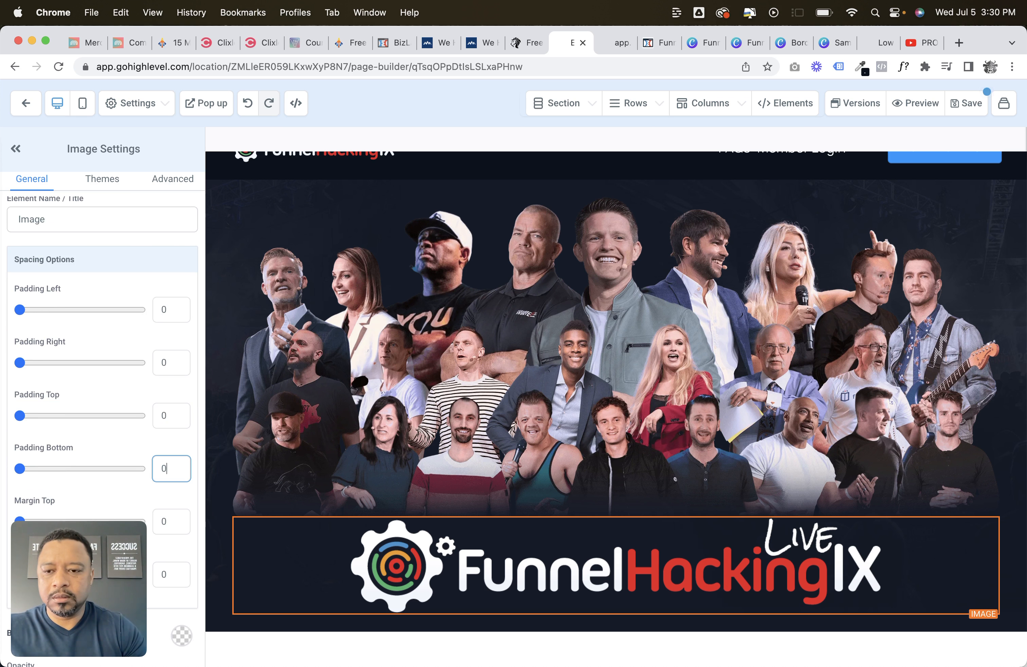
key(Tab)
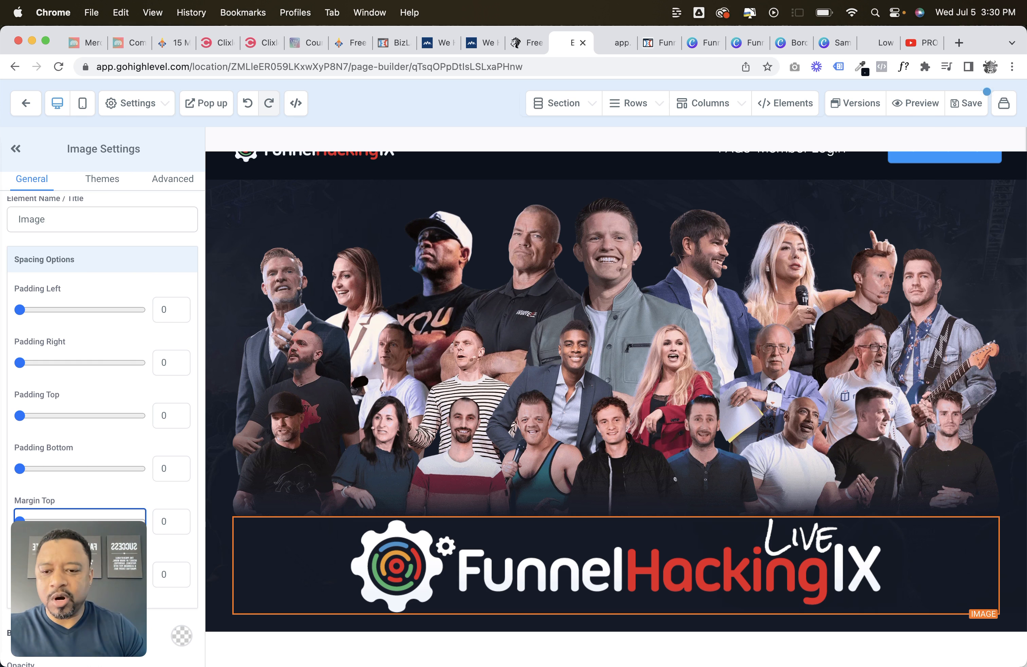
Set the hero logo image's top margin to -100 so it overlaps the group image, and save the page
click(159, 520)
text(-100)
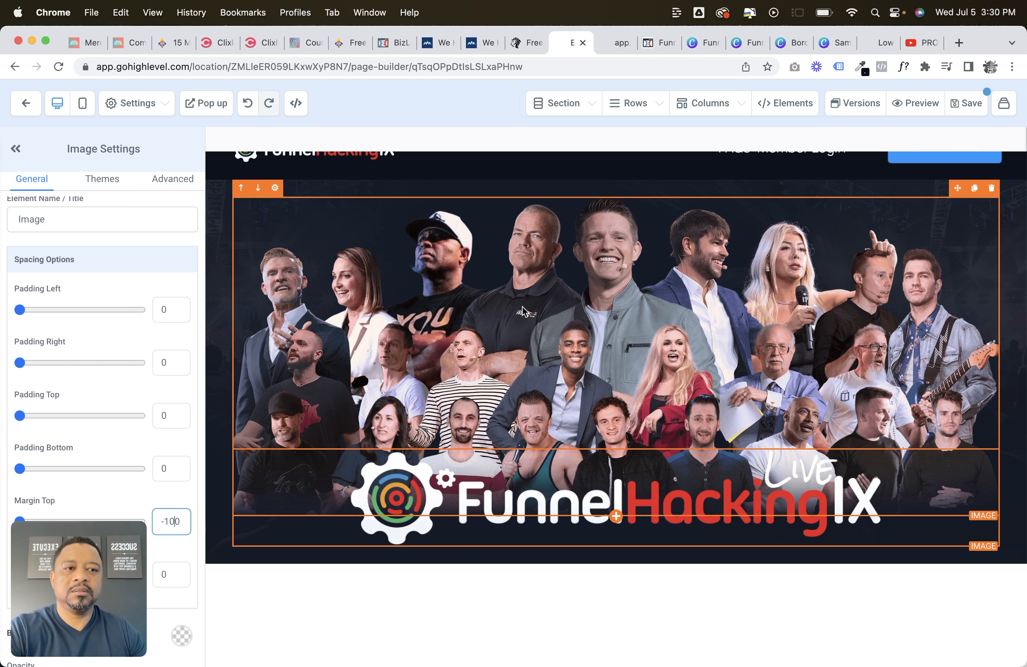
click(970, 103)
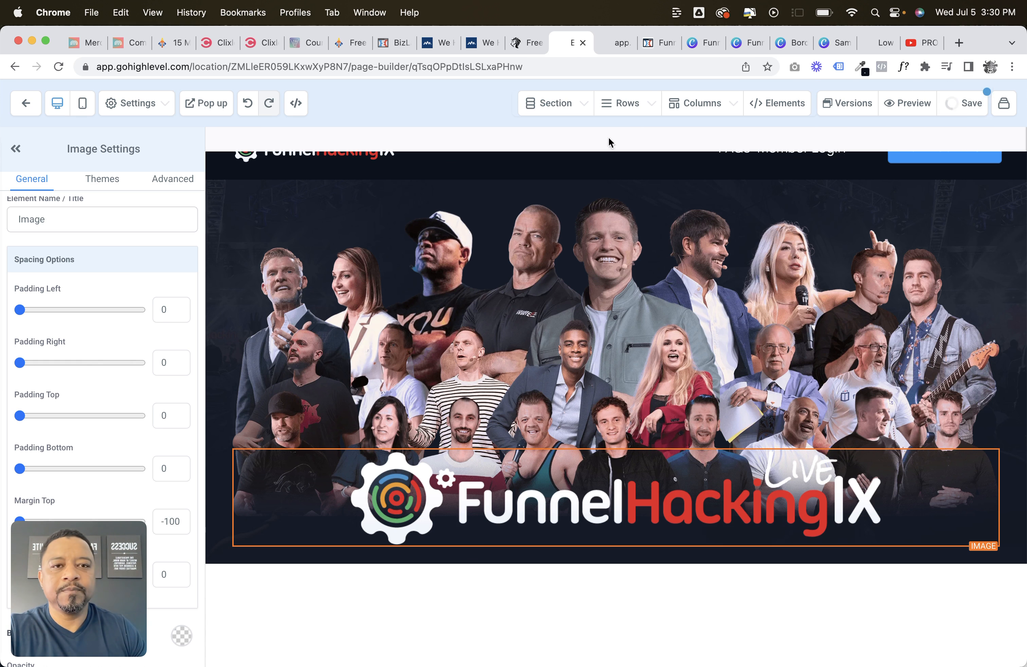
Compare the previewed logo placement over the group image with the original Funnel Hacking Live page
click(618, 51)
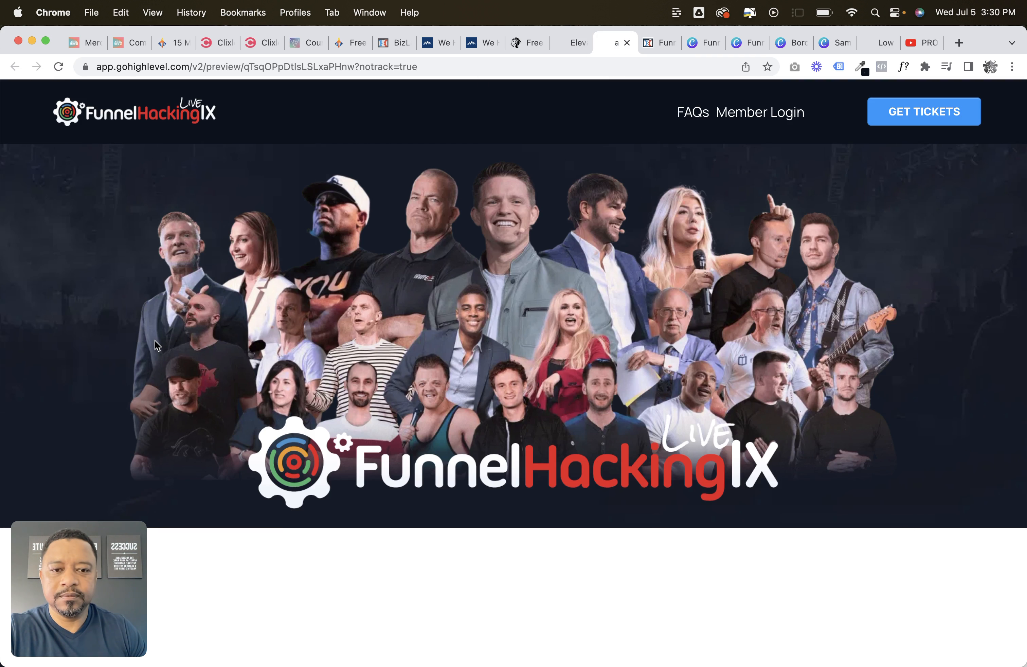
click(662, 43)
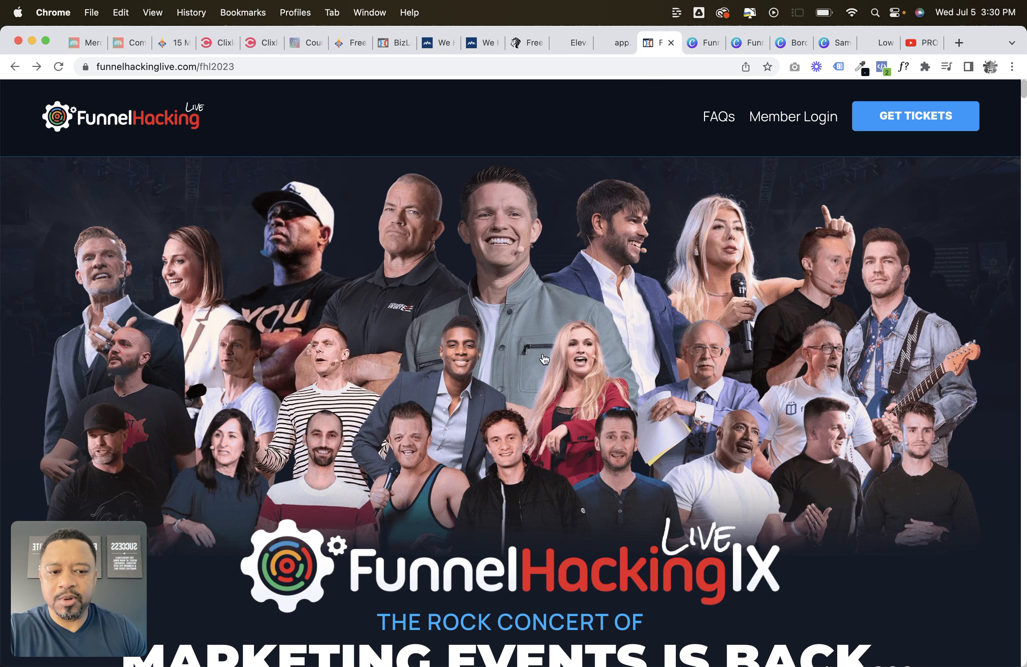
click(618, 46)
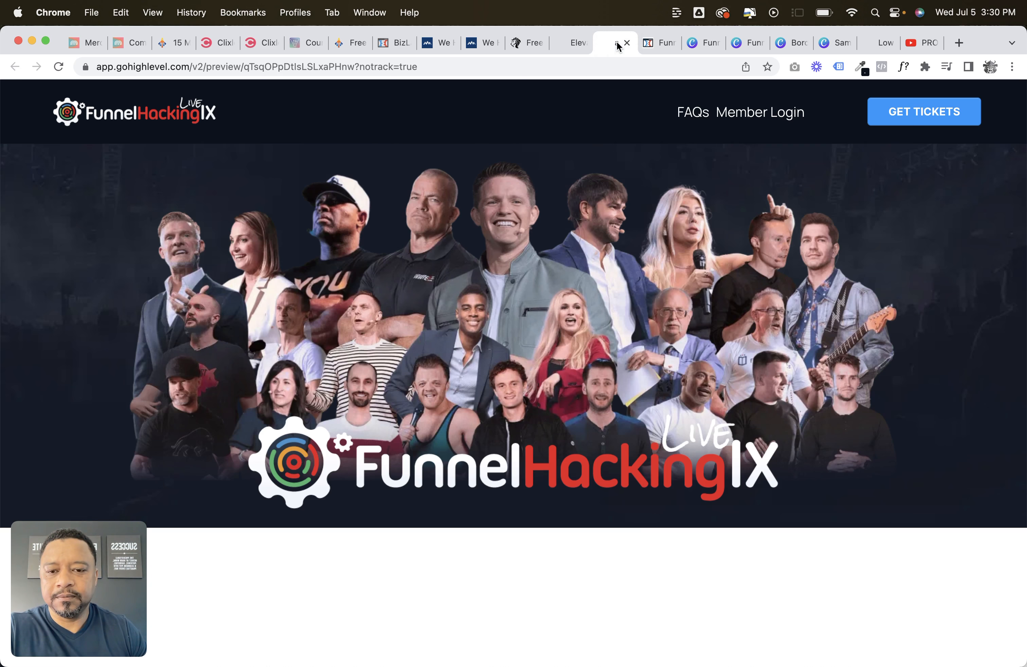
click(666, 44)
Inspect the "THE ROCK CONCERT OF" line on the original page with WhatFont and copy its colour code #00b0ff
scroll(446, 373, down, 5)
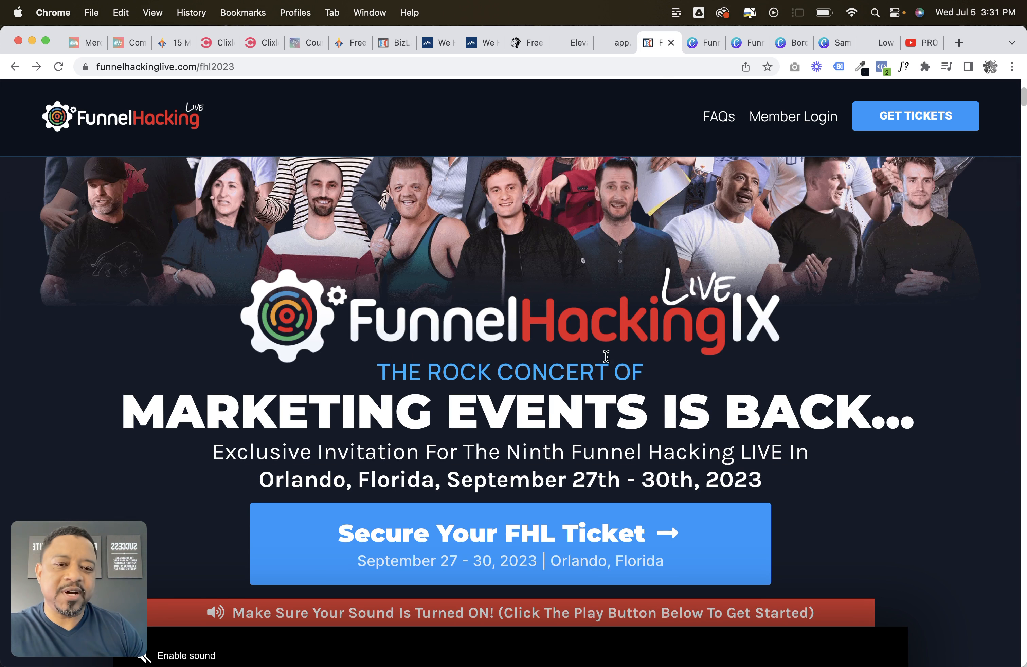
click(903, 68)
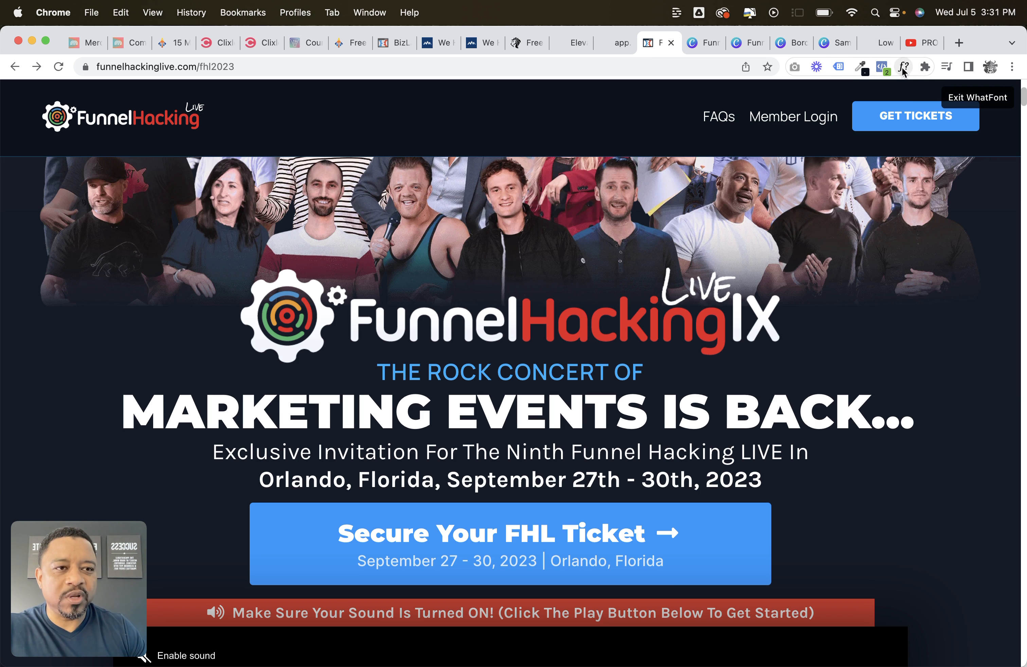
click(558, 381)
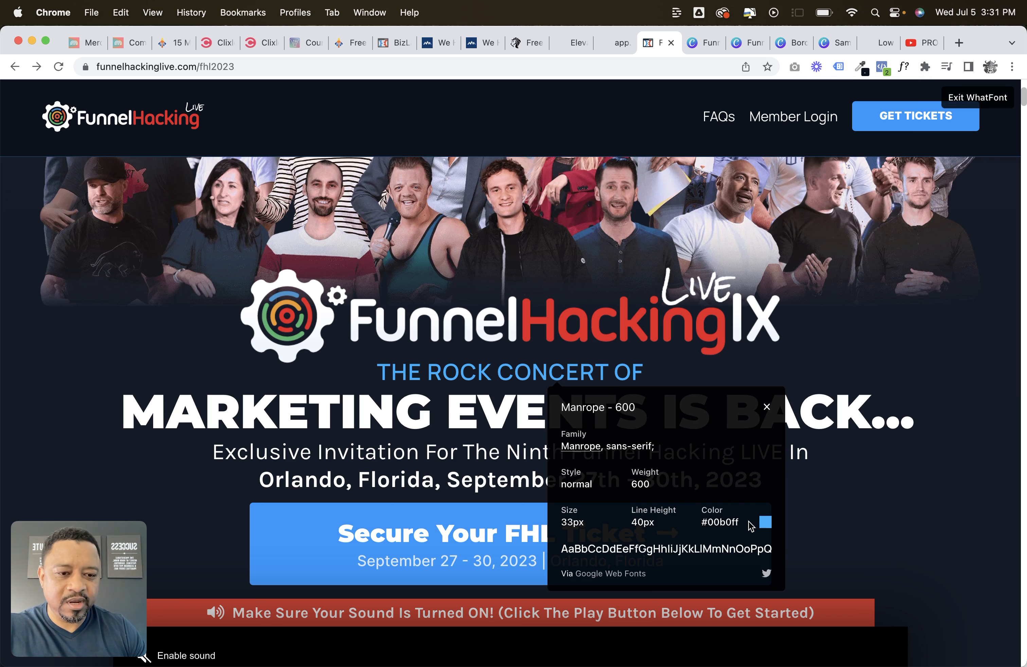
drag(749, 525, 701, 524)
key(cmd+c)
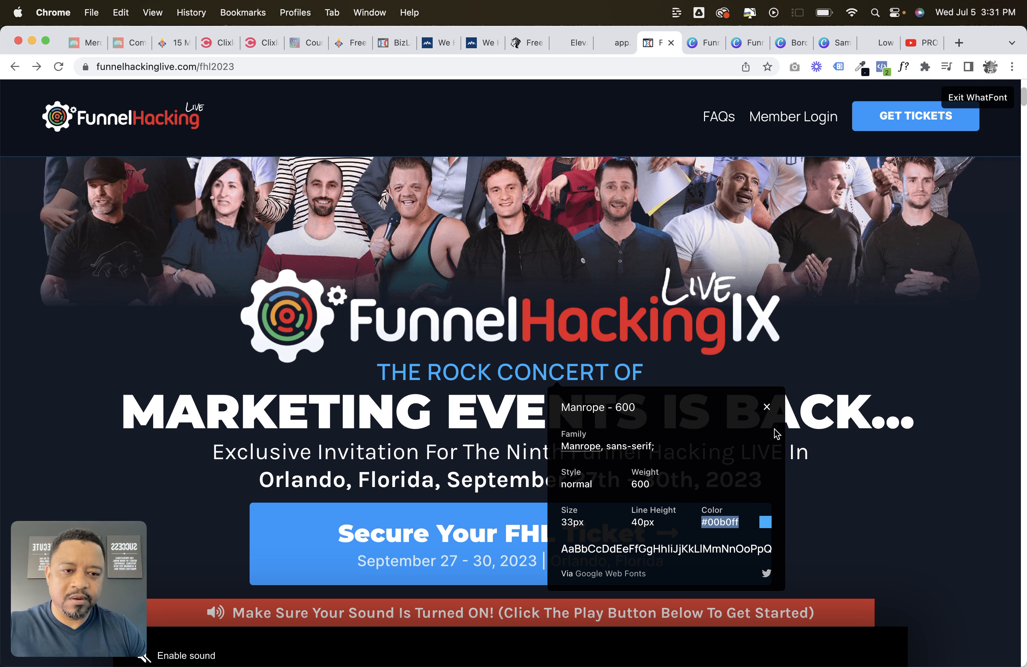
click(767, 406)
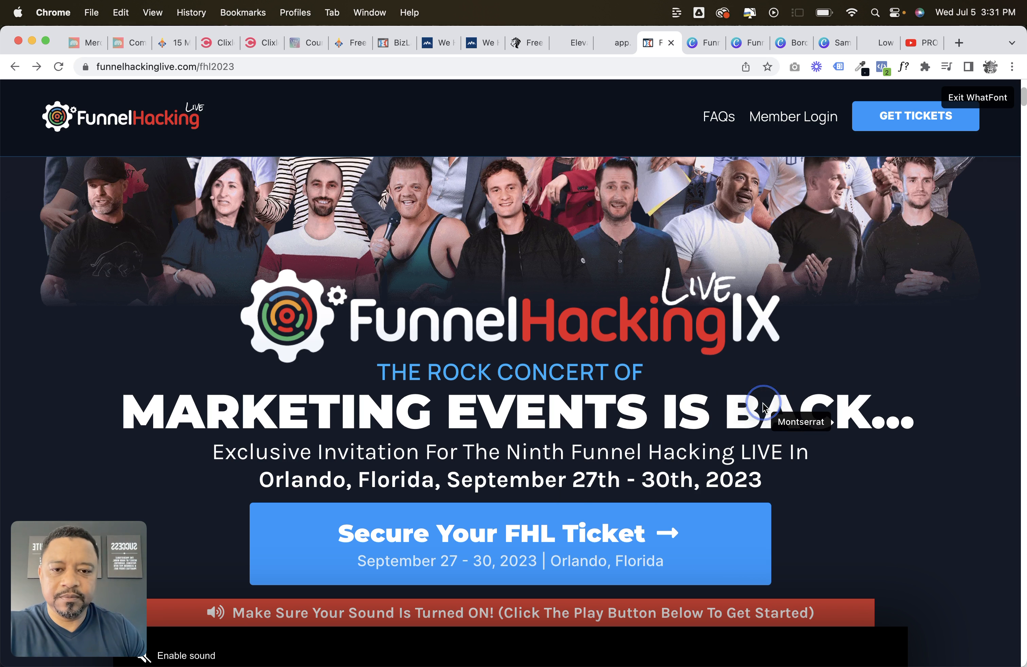
Return to the page builder and add a sub-headline element directly below the hero logo
click(574, 43)
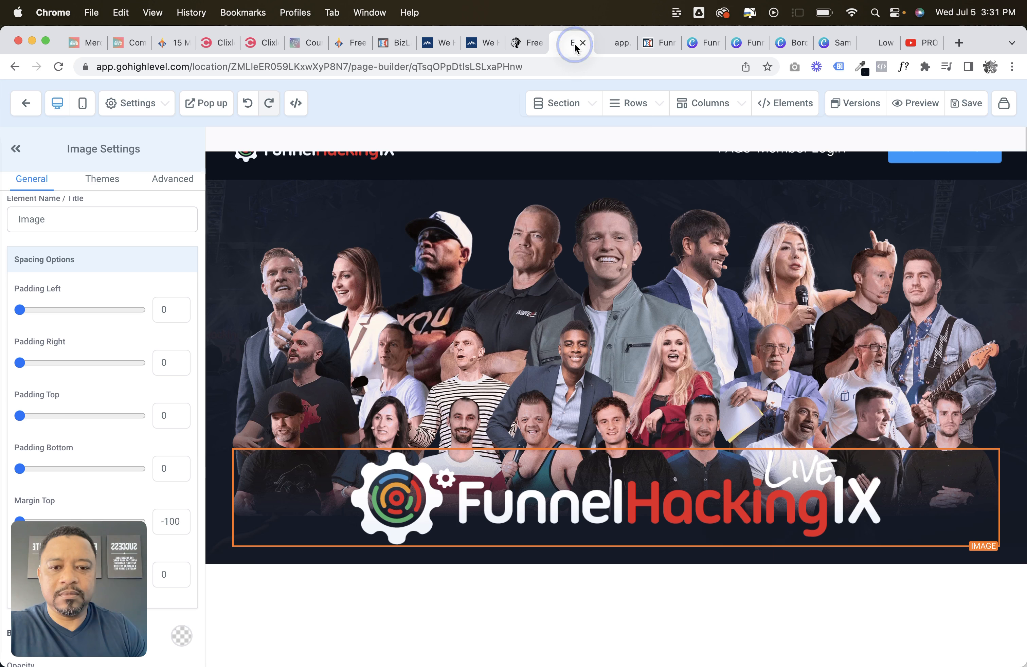
click(616, 546)
scroll(826, 329, up, 10)
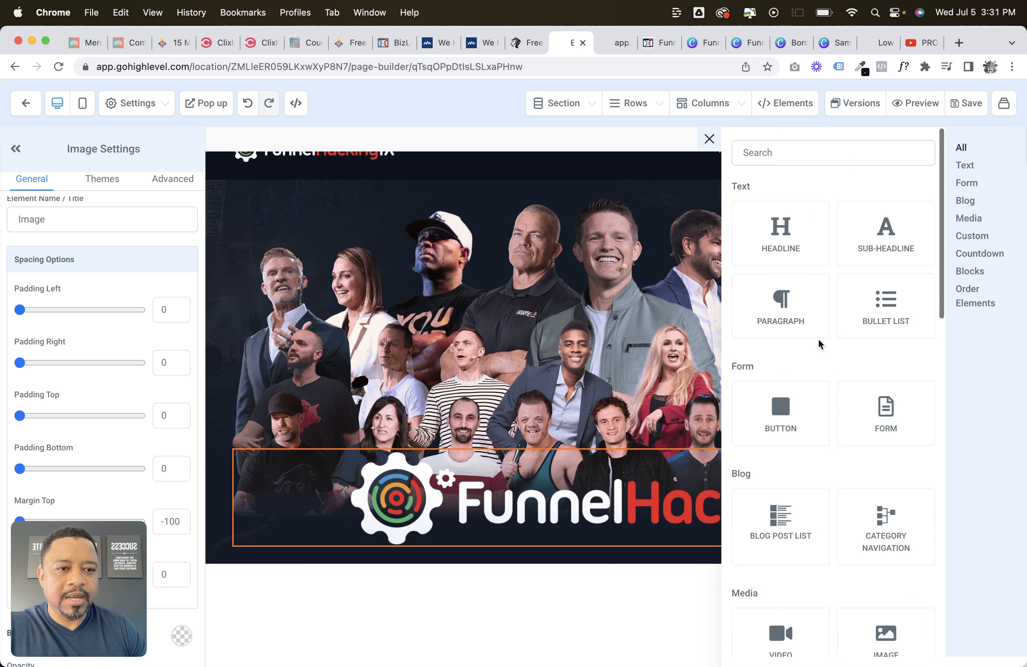
click(888, 261)
Replace the sub-headline's placeholder text with "The Rock Concert Of", checking the wording on the original page
triple_click(672, 557)
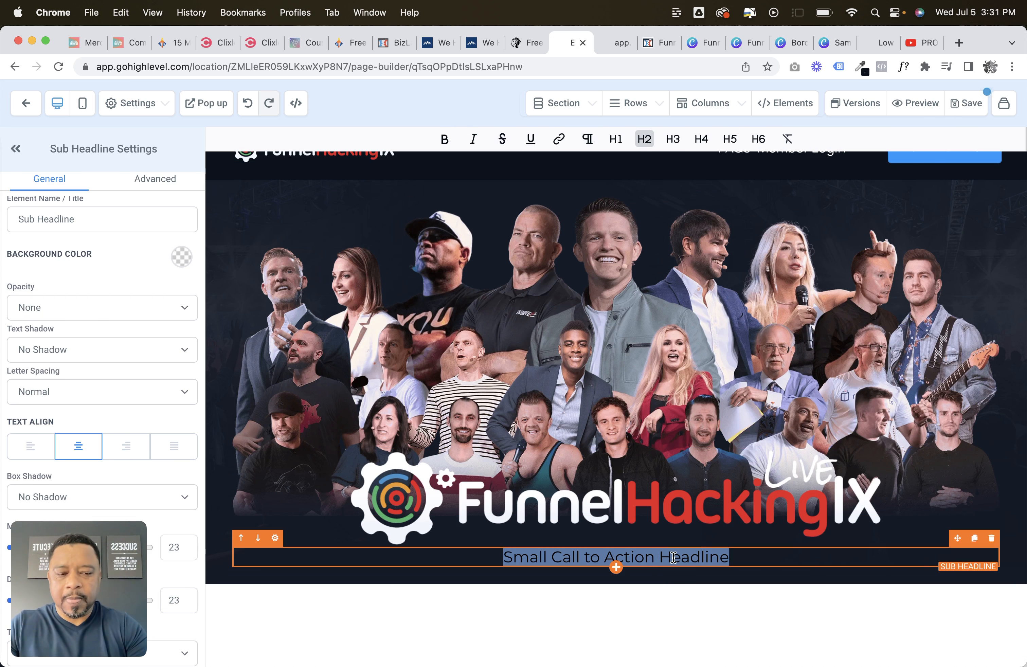
click(665, 42)
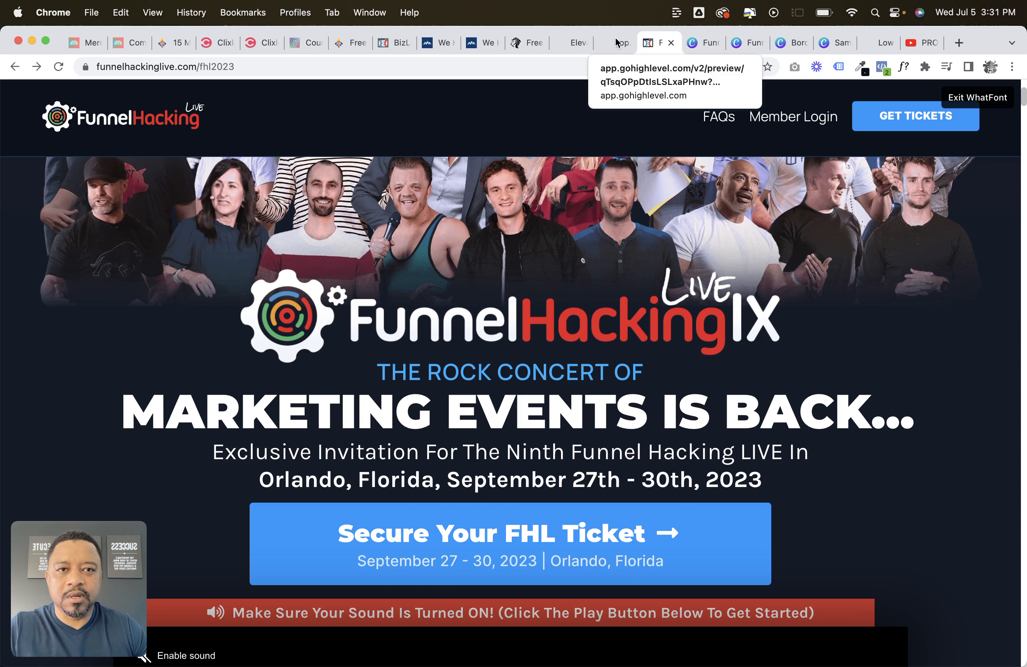
click(577, 45)
text(Th)
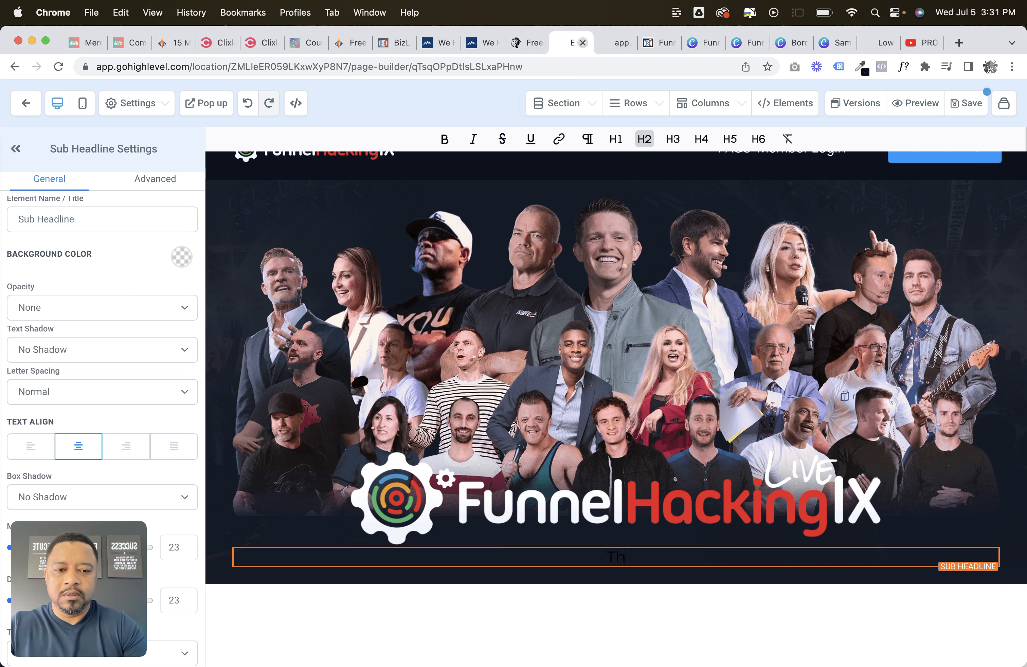
text(e Rock Con)
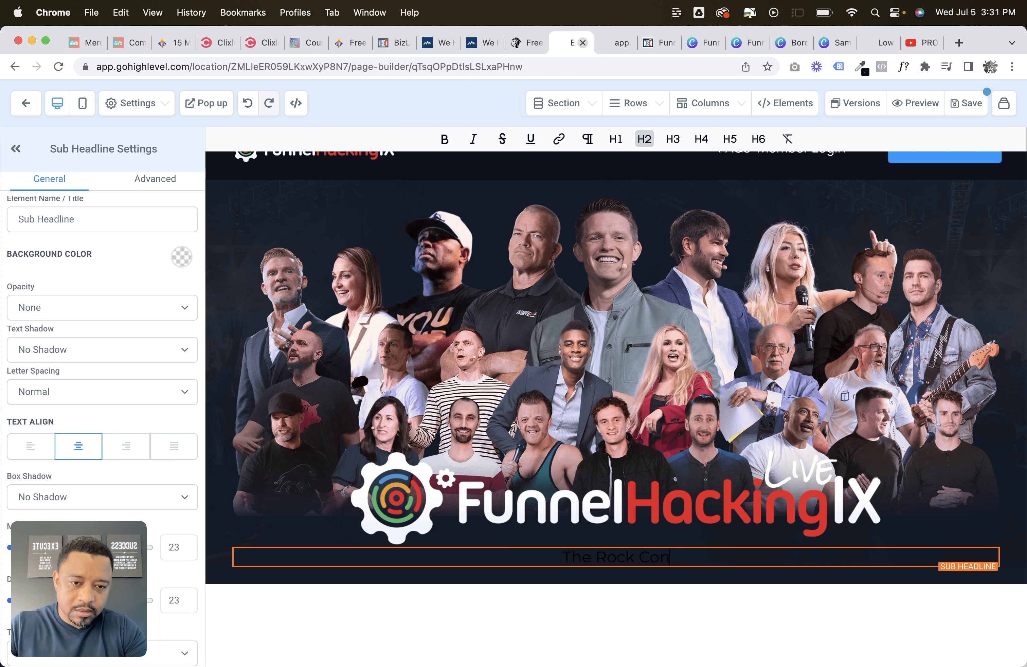
text(cert Of)
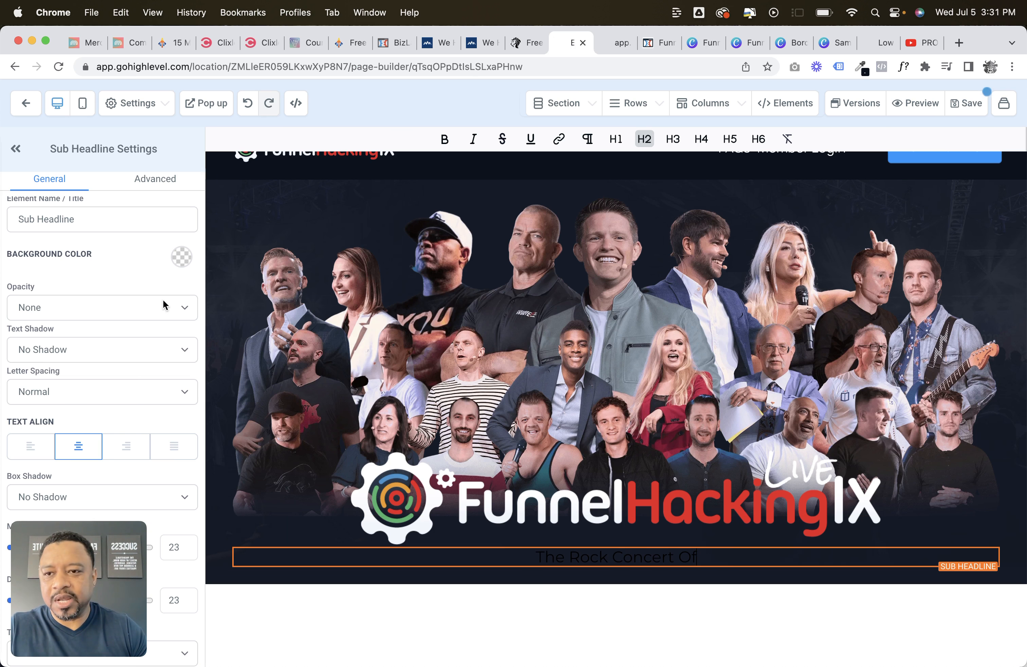
Add the copied #00b0ff as a custom colour and apply it as the sub-headline's text colour
scroll(162, 328, down, 10)
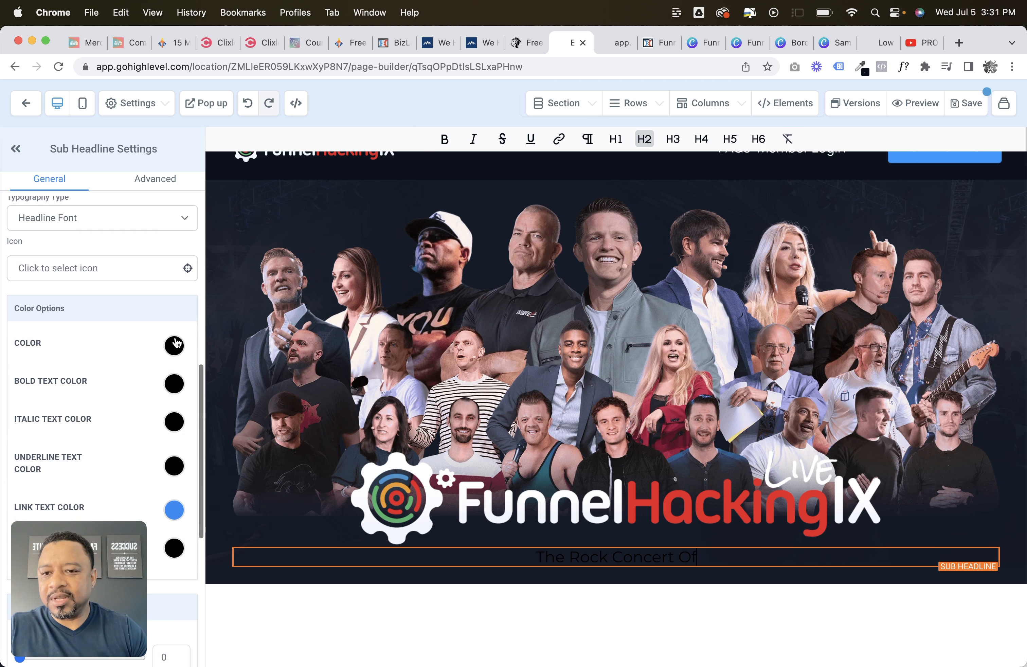
click(175, 345)
scroll(139, 432, down, 1)
click(126, 454)
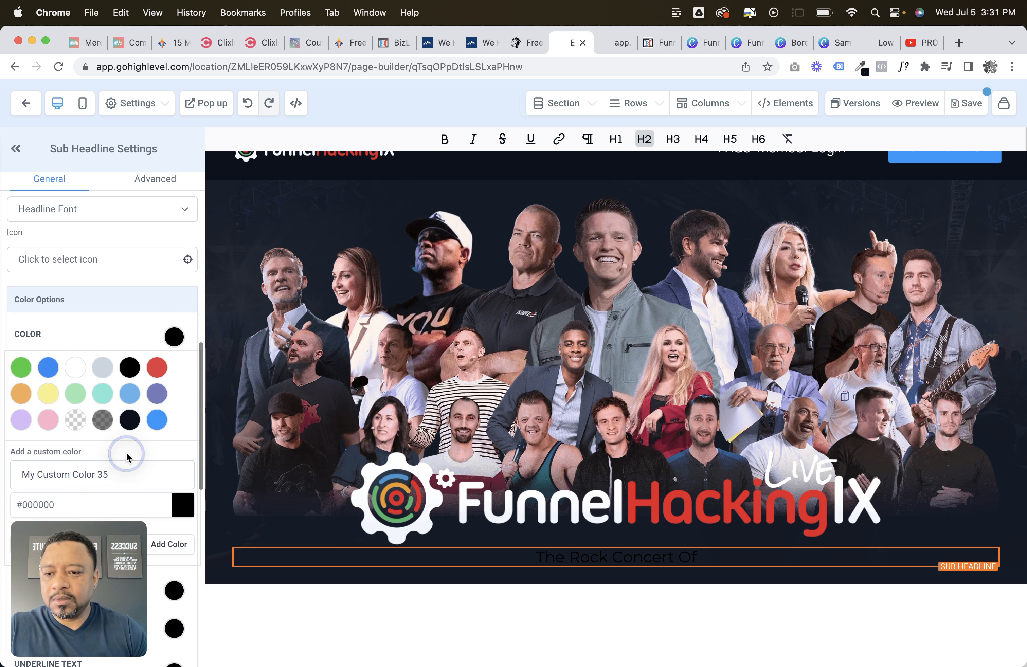
drag(85, 498, 4, 502)
key(cmd+v)
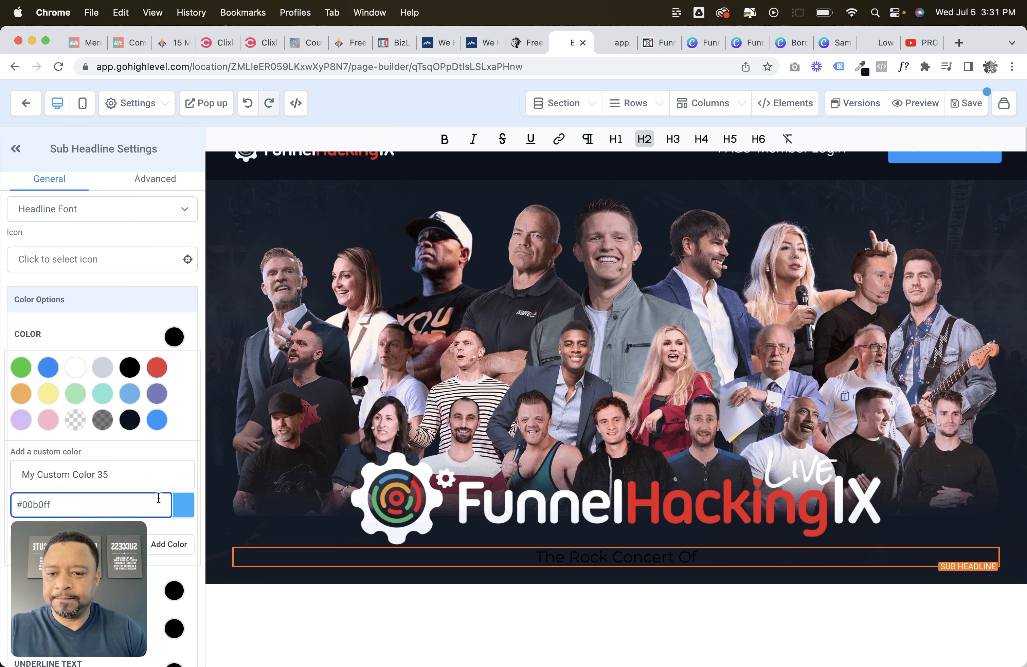
scroll(159, 498, down, 3)
click(169, 429)
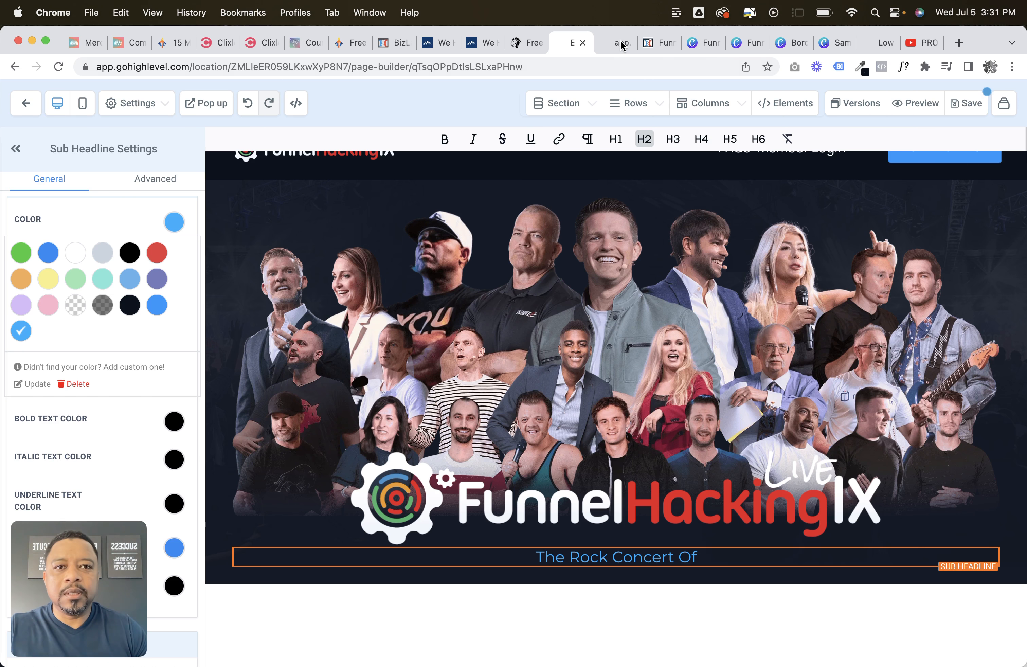
Check the font family, weight and size of "THE ROCK CONCERT OF" on the original page and return to the page builder
click(665, 43)
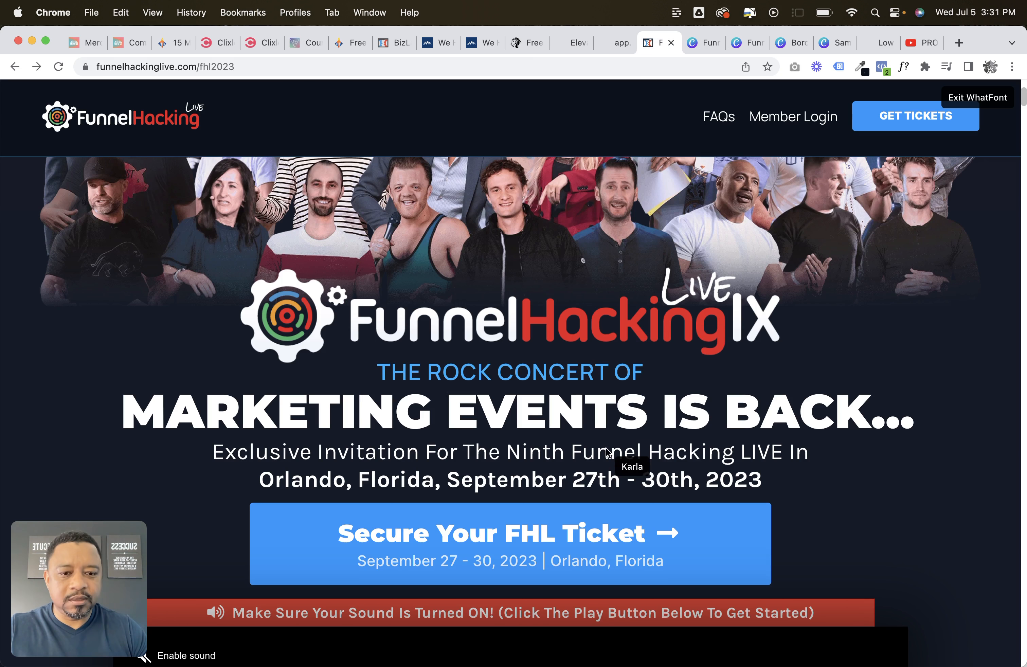
click(610, 372)
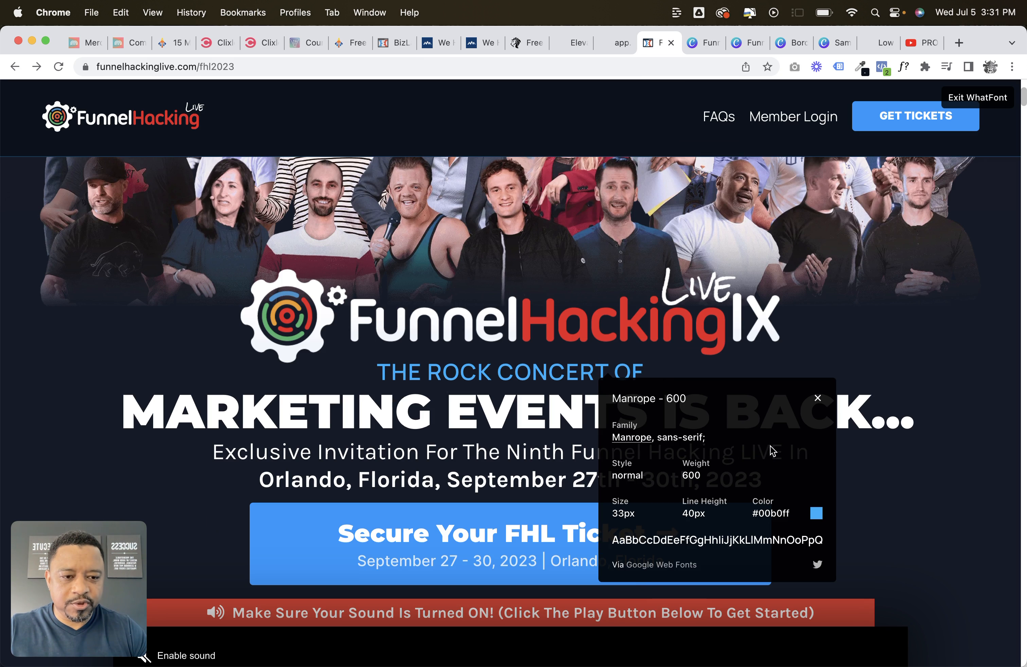
click(817, 398)
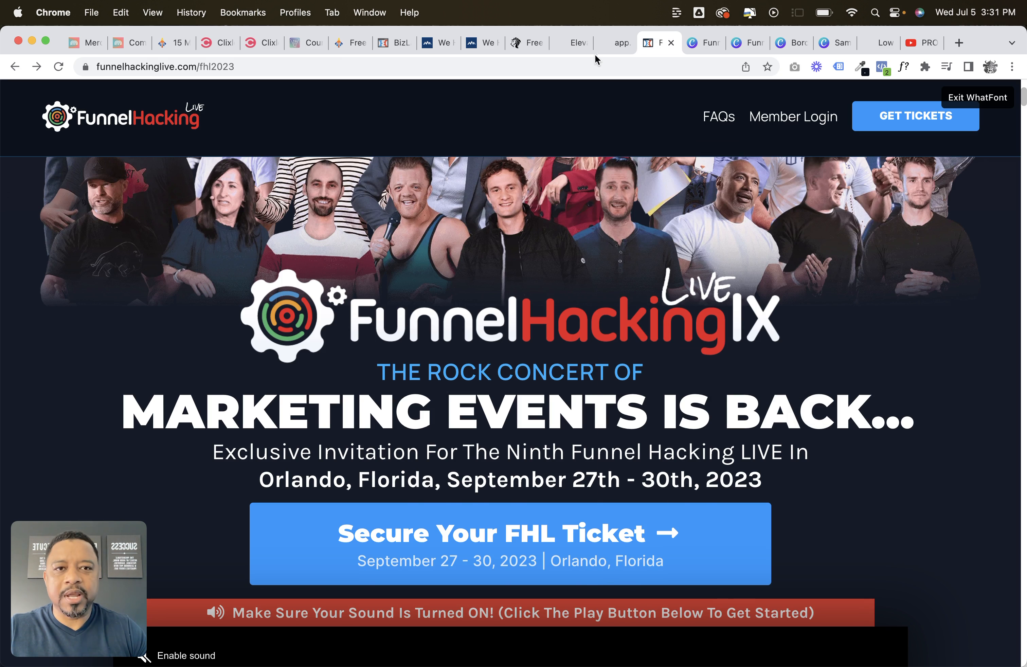
click(574, 43)
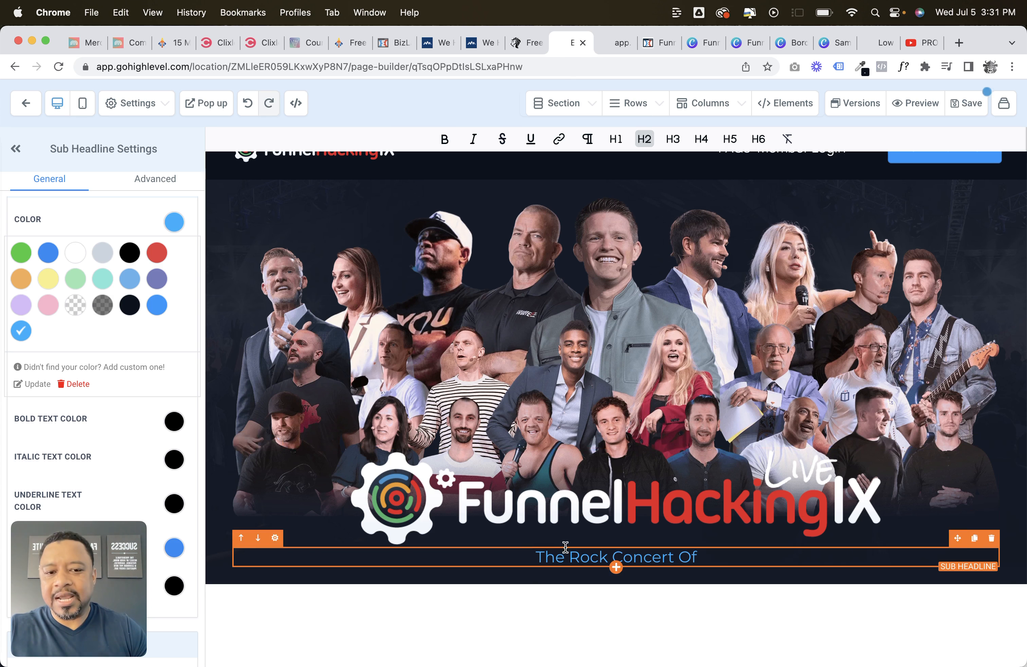
Set the sub-headline's text transform to Uppercase
click(157, 189)
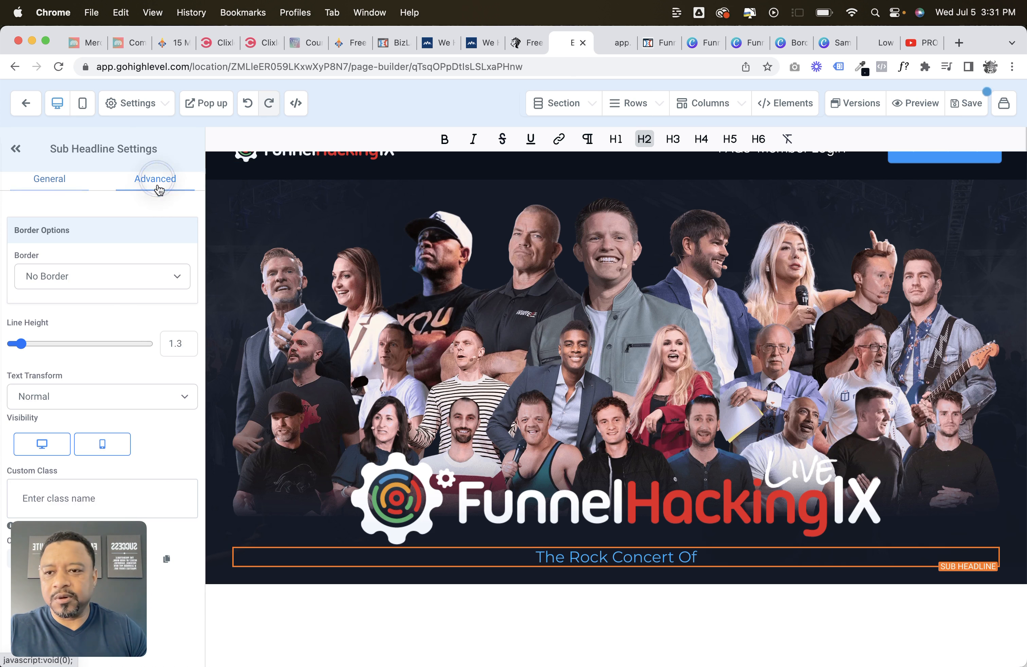
click(74, 403)
click(73, 413)
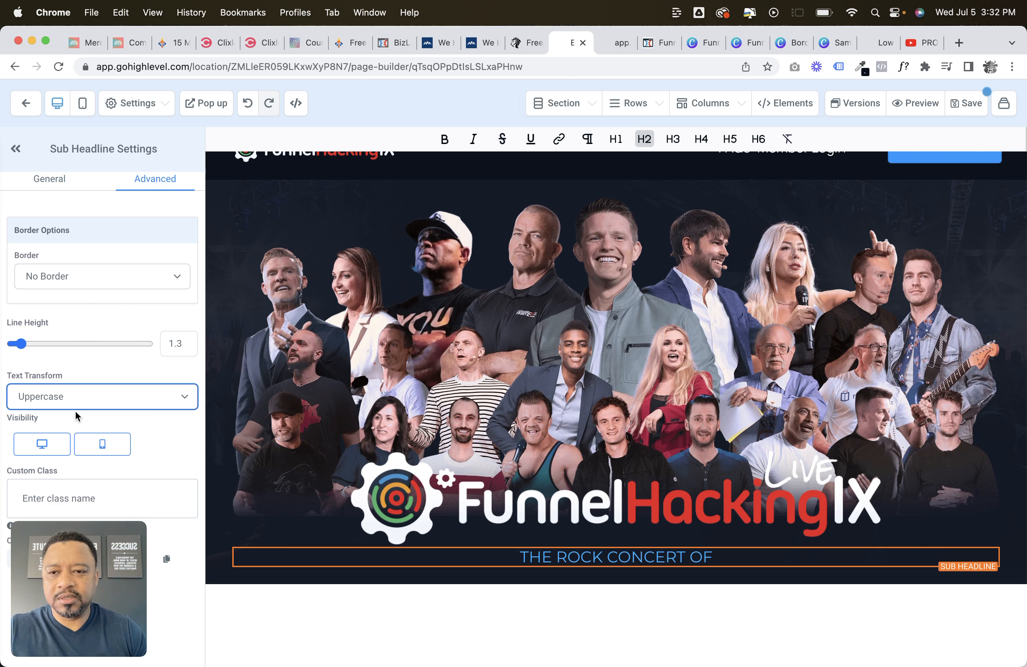
Set the sub-headline's typography type to Custom Font with the Manrope font family
click(60, 184)
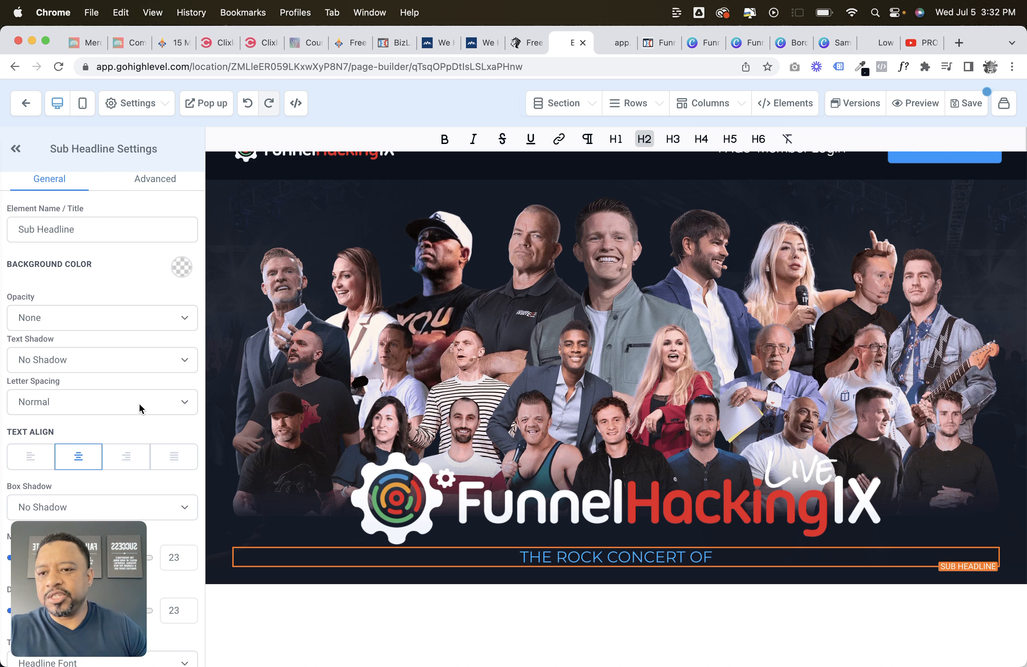
scroll(139, 408, down, 5)
scroll(140, 408, down, 4)
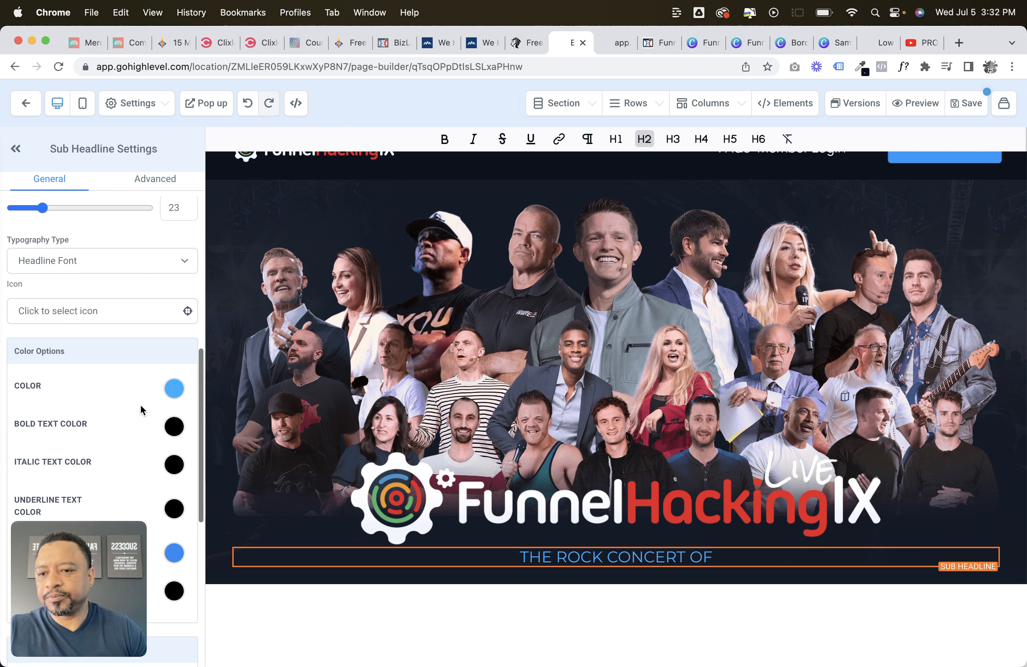
click(78, 261)
click(63, 293)
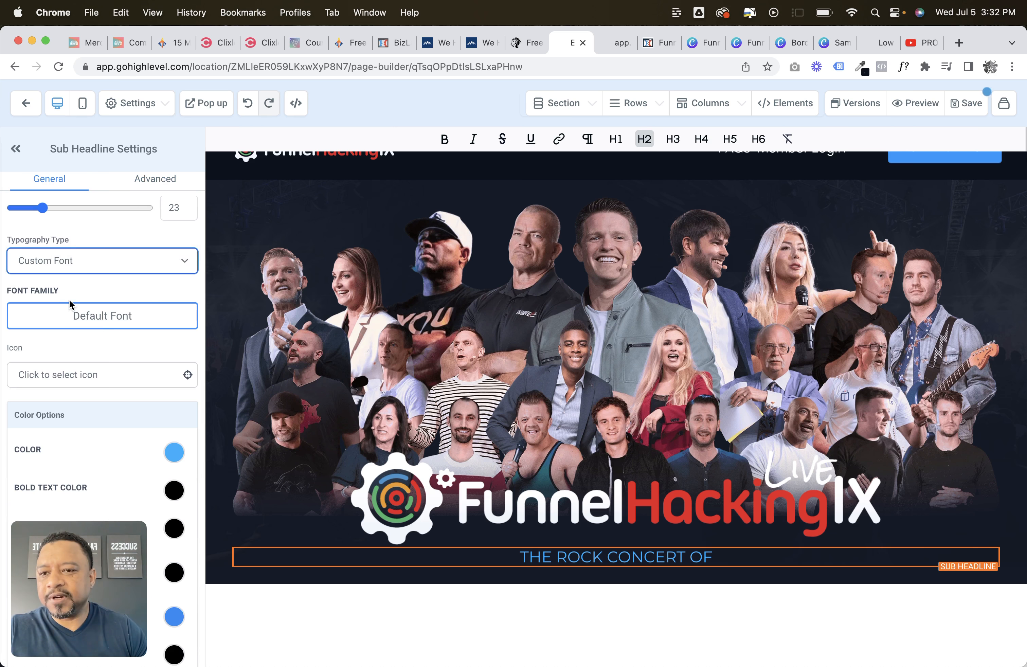
click(106, 324)
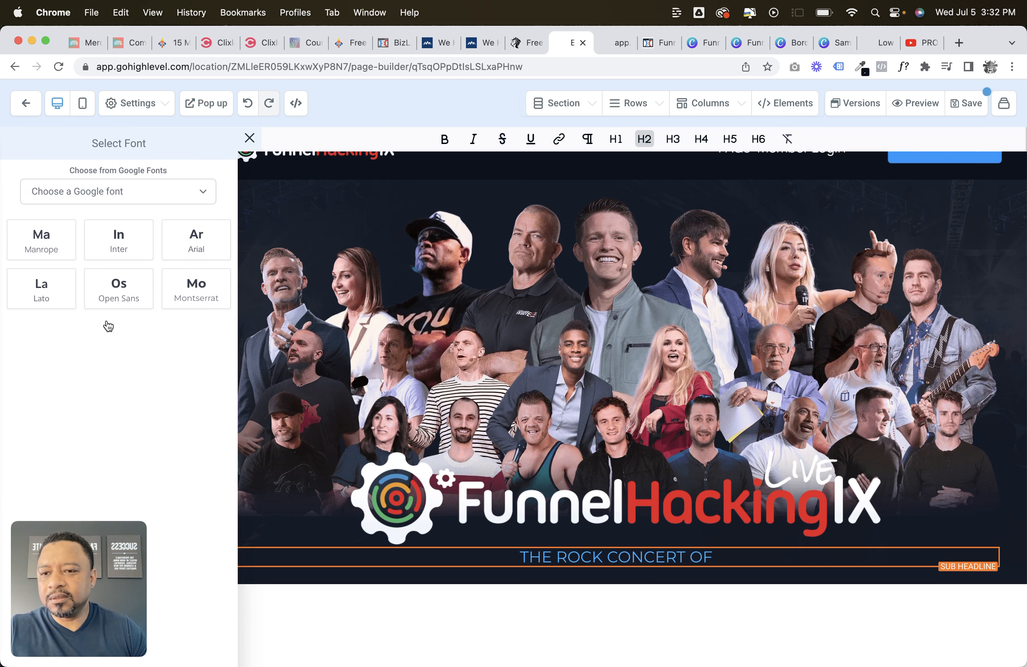
click(48, 245)
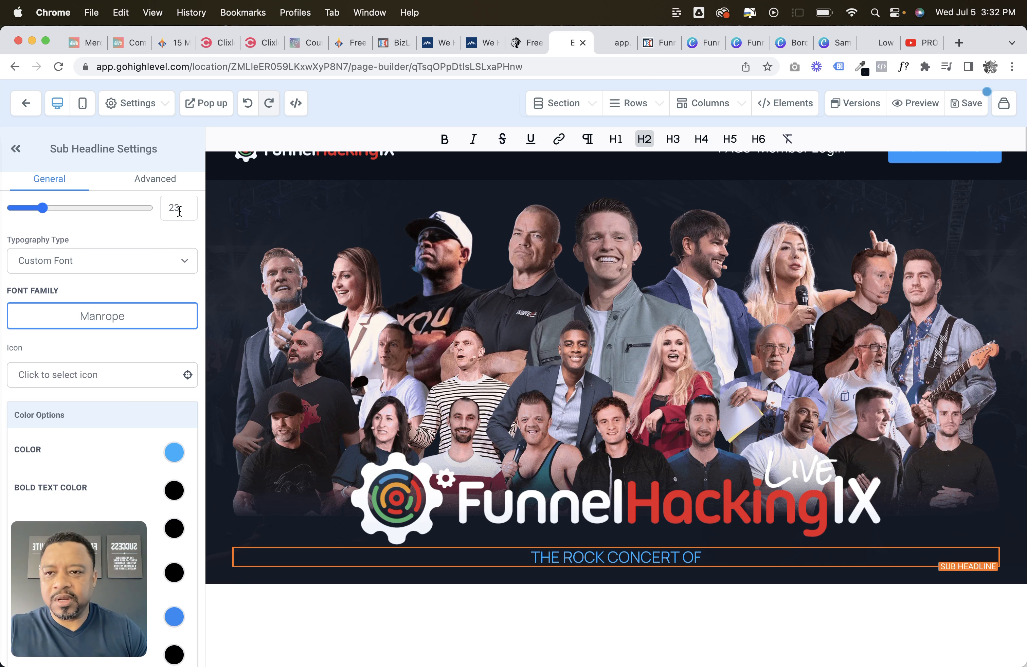
Set the sub-headline's desktop font size to 33
scroll(174, 251, up, 5)
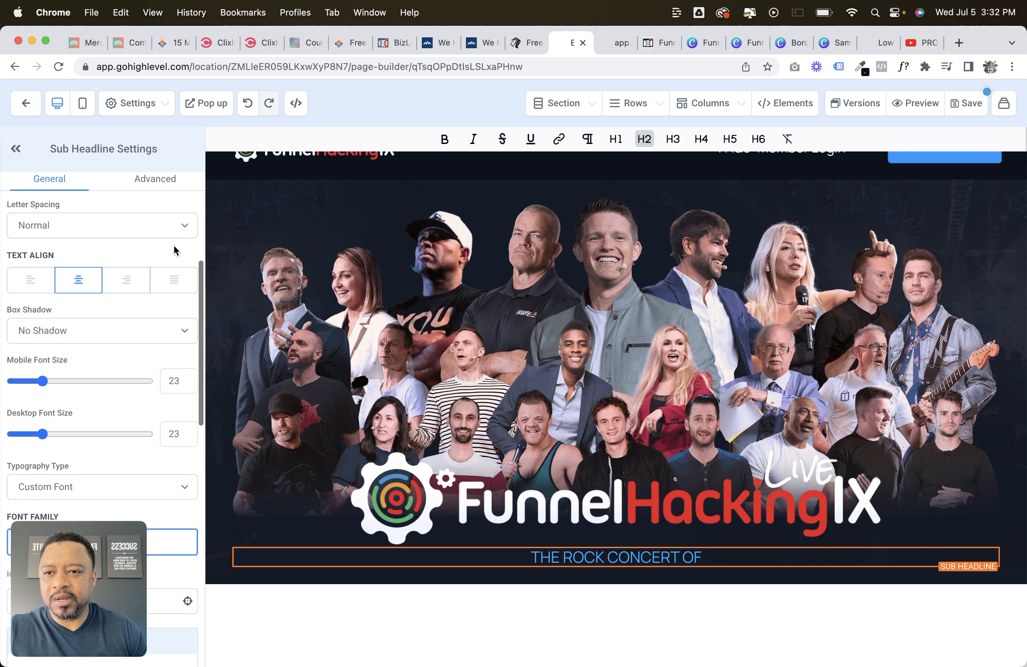
double_click(177, 435)
text(33)
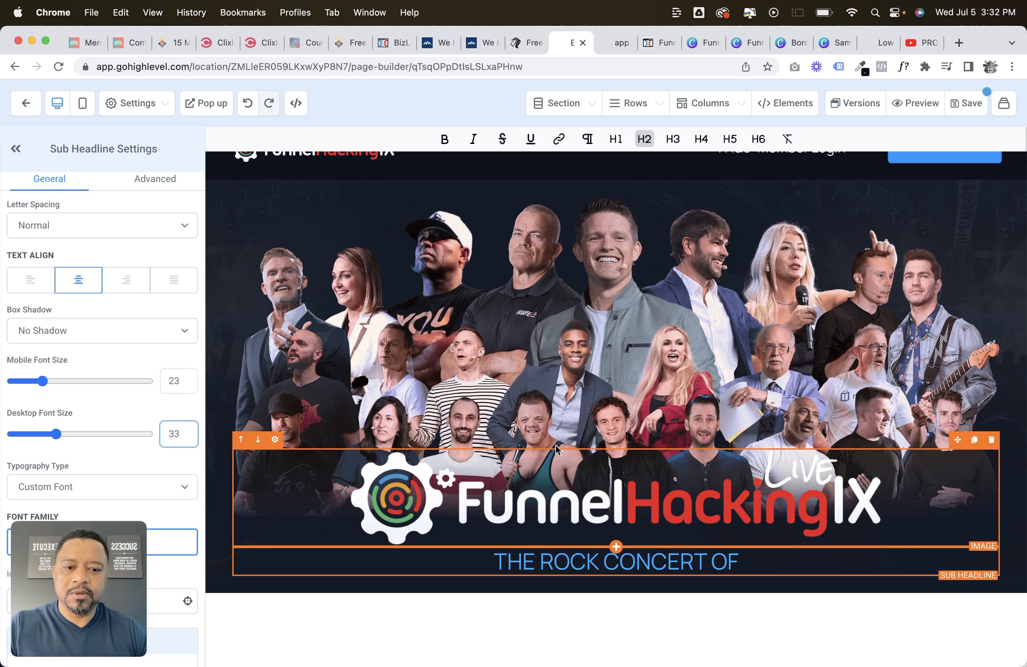
click(649, 333)
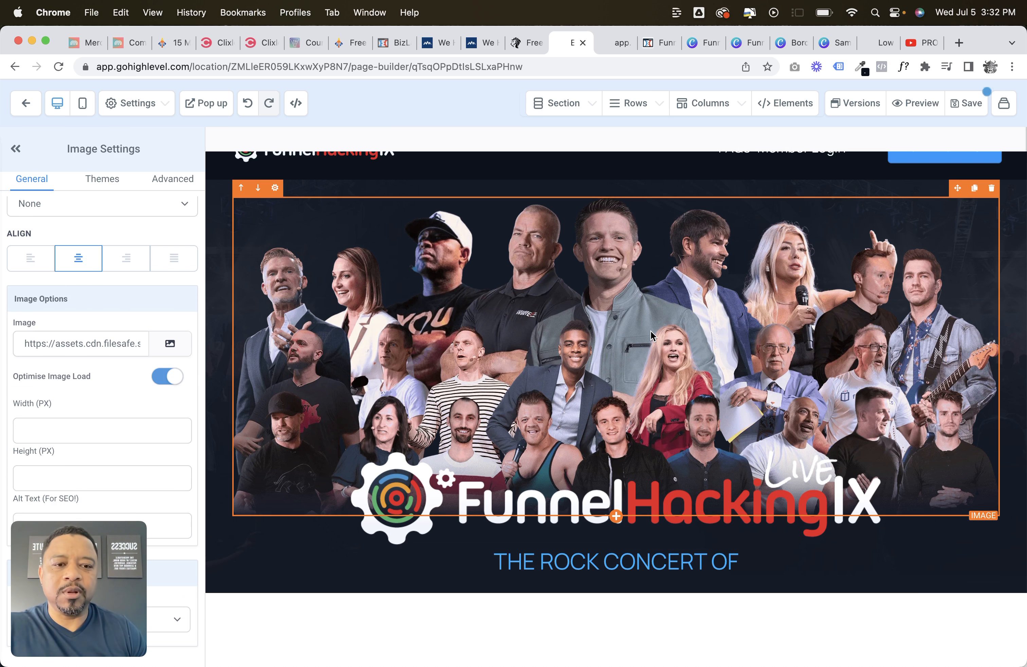
Check the font family, weight, size and colour of "MARKETING EVENTS IS BACK..." on the original page
click(660, 48)
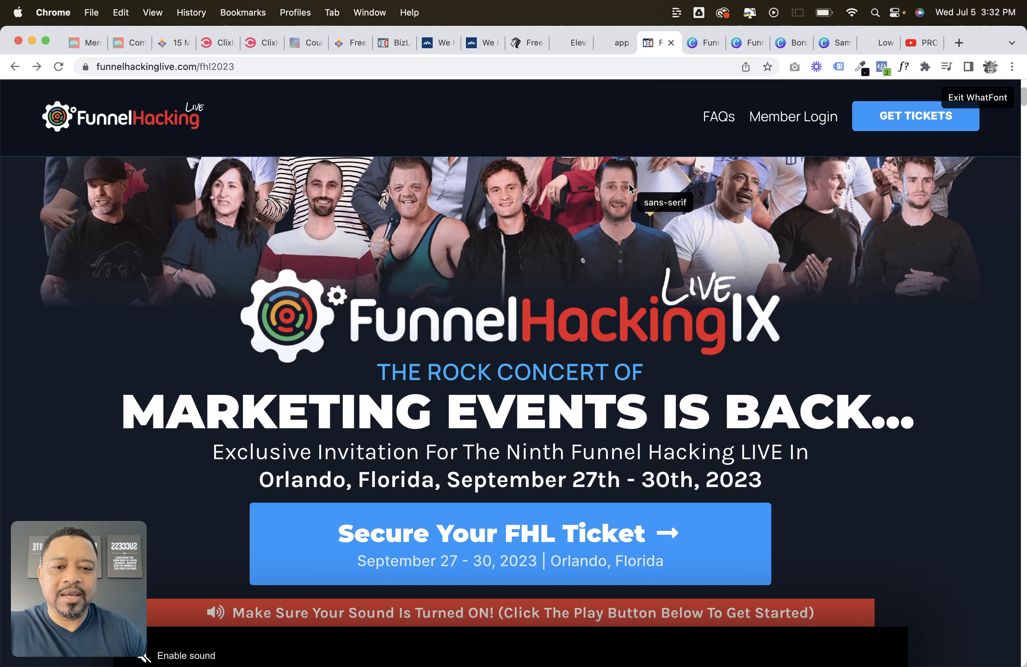
click(127, 409)
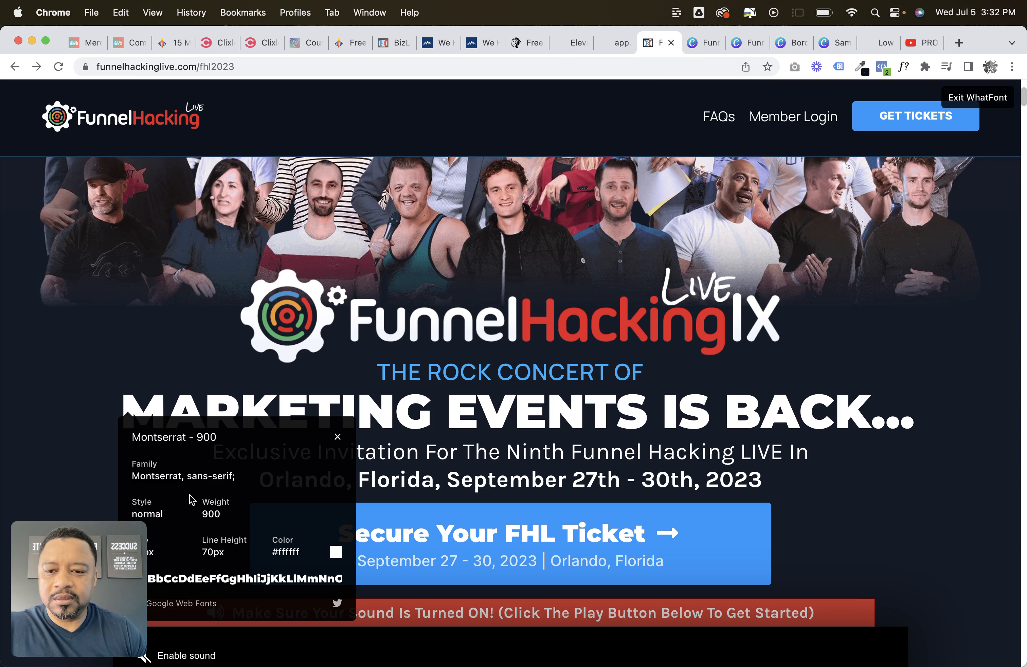
drag(124, 530, 986, 532)
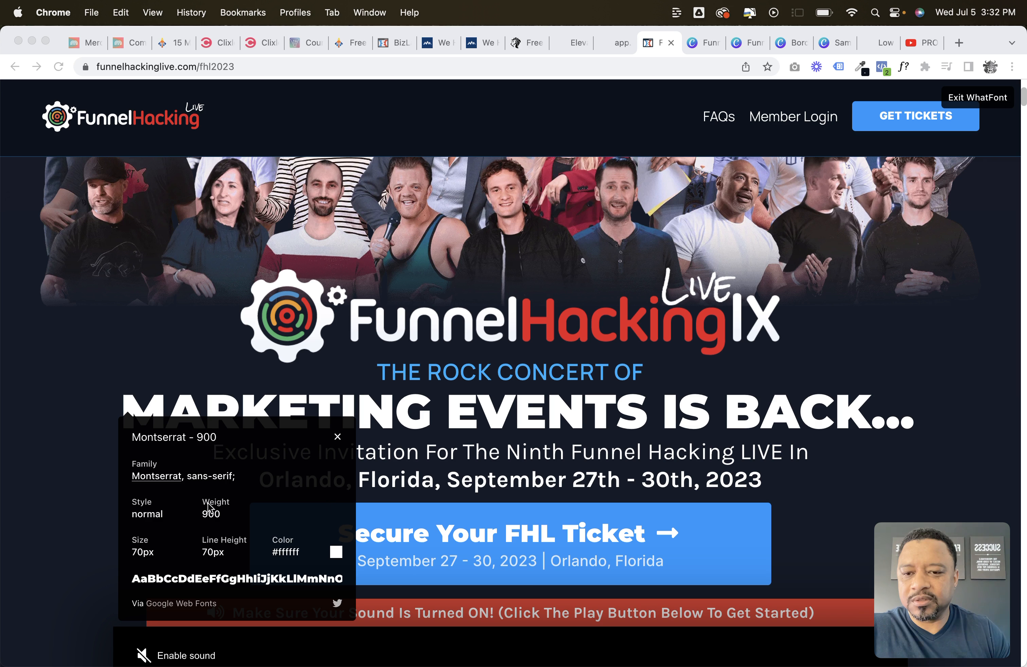
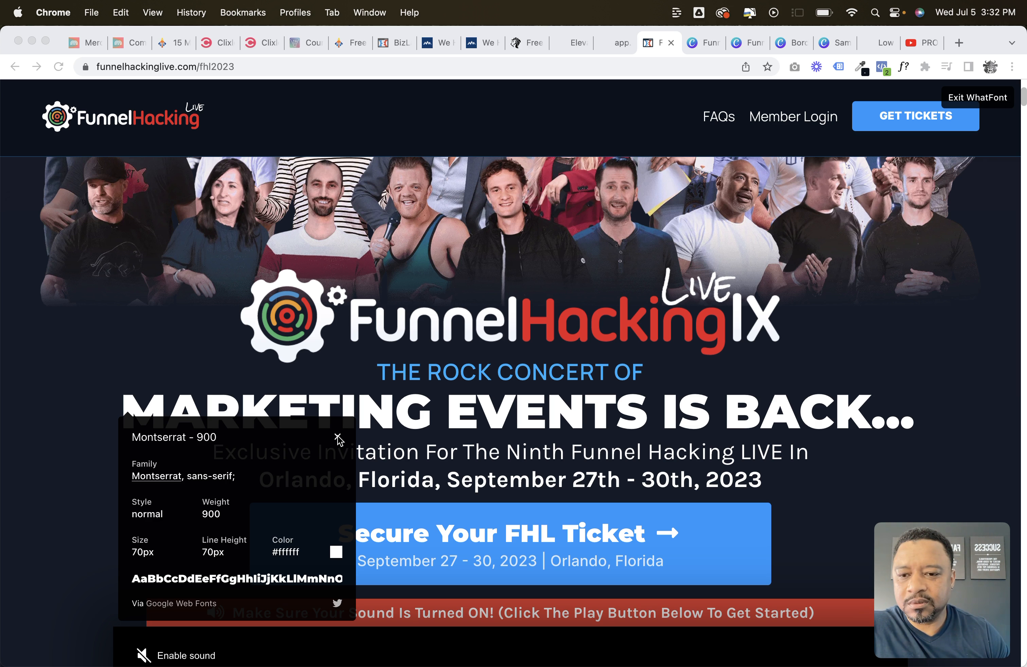
click(339, 439)
click(338, 439)
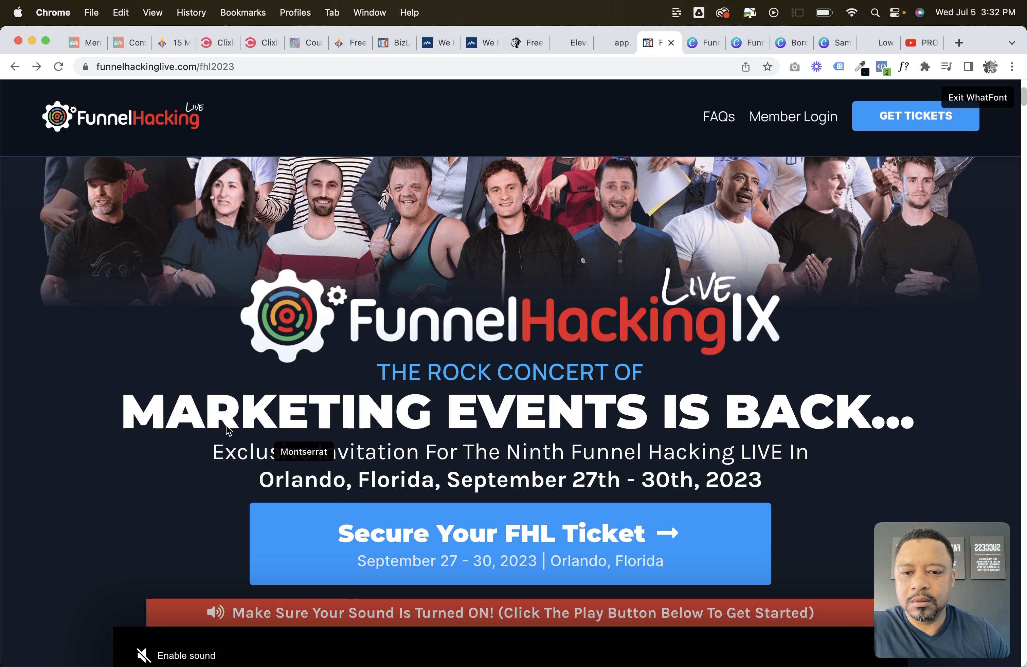
Copy "MARKETING EVENTS IS BACK..." from the original page into a new headline element placed below "THE ROCK CONCERT OF"
drag(124, 422, 935, 417)
key(super+c)
click(569, 41)
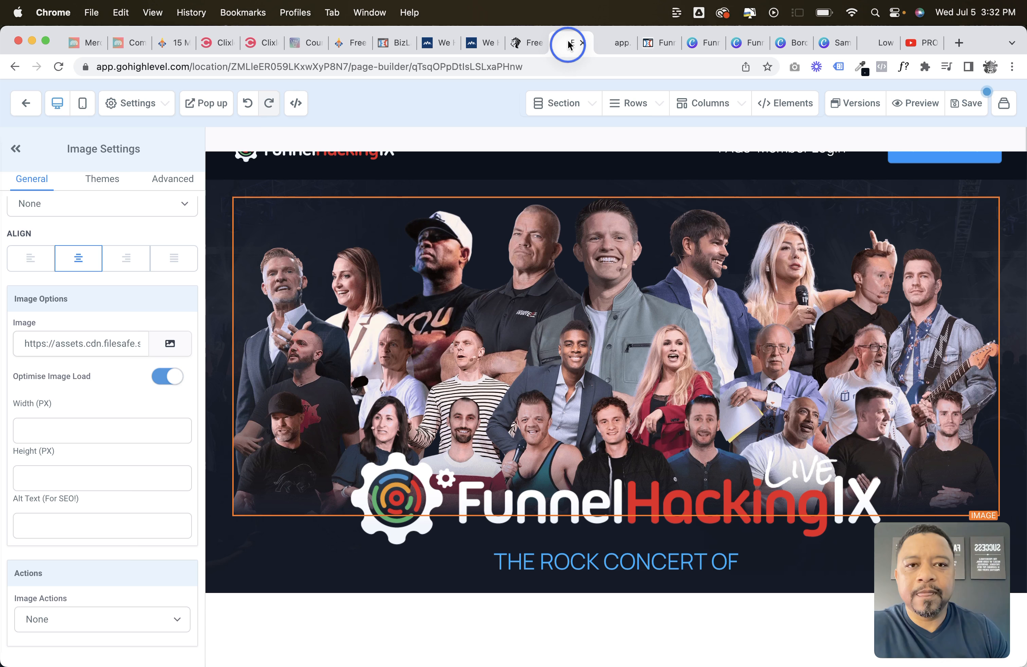
click(616, 576)
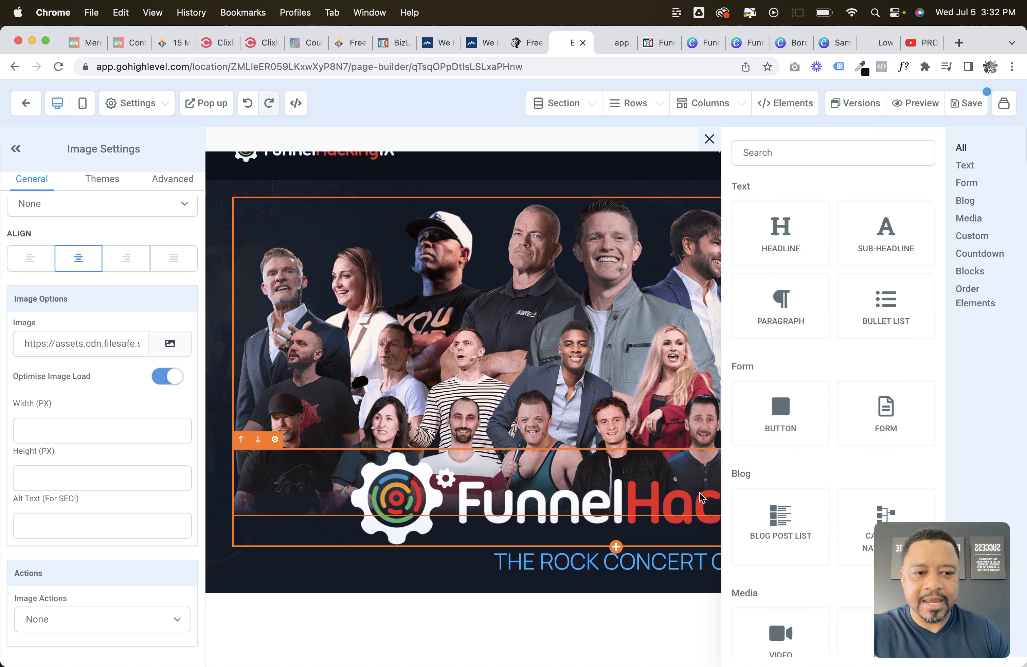
click(784, 238)
triple_click(610, 597)
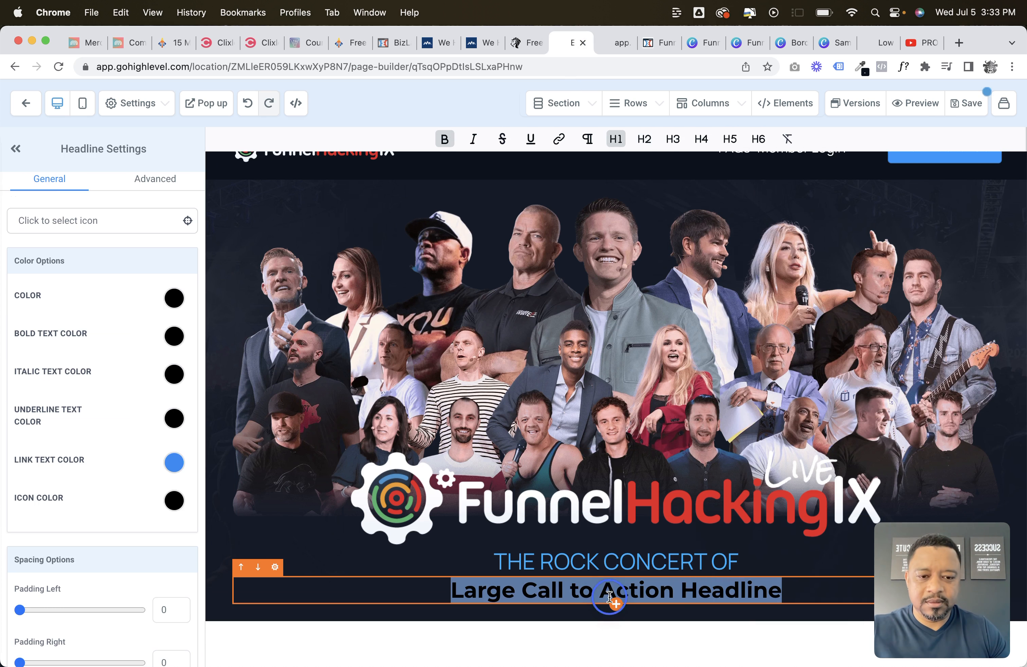
key(super+v)
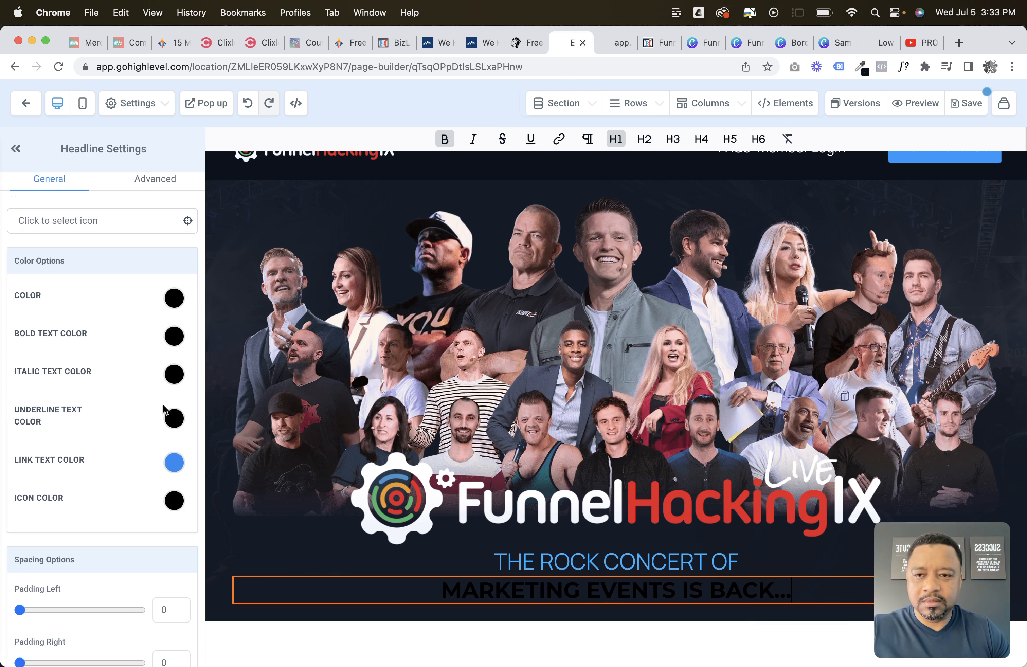
Set the new headline's bold text colour to white
click(174, 337)
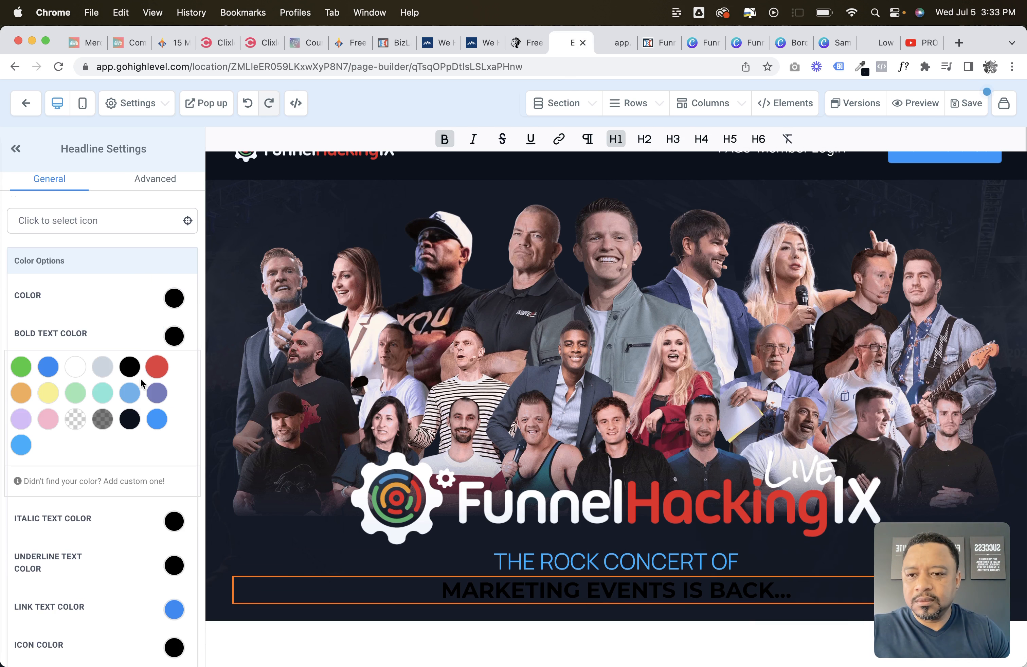
click(75, 366)
click(174, 337)
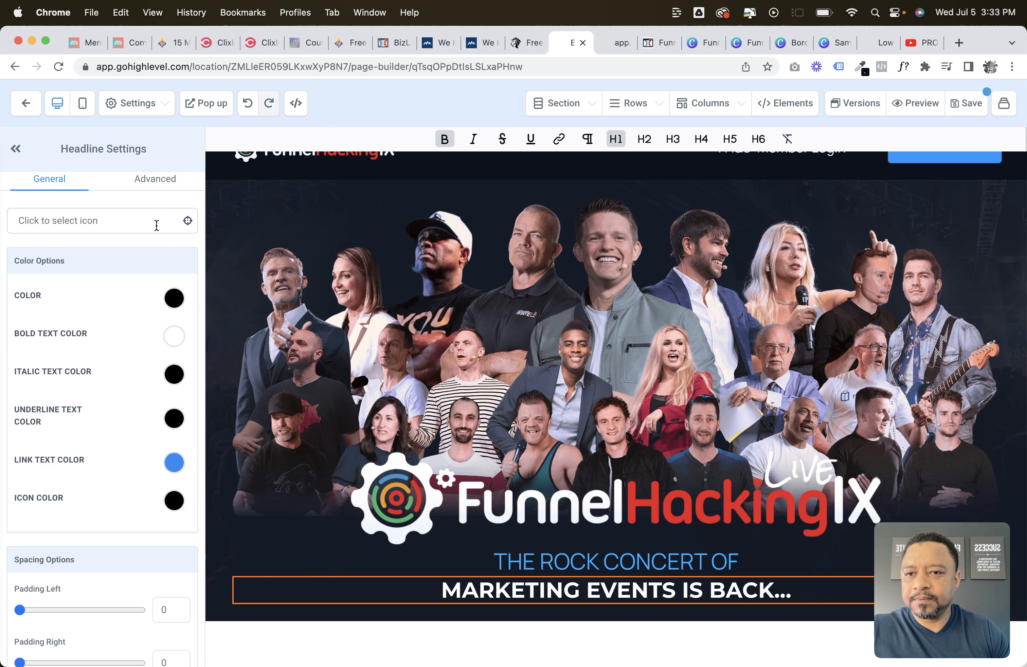
Set the headline's desktop font size to 70
scroll(152, 277, up, 6)
drag(175, 402, 168, 401)
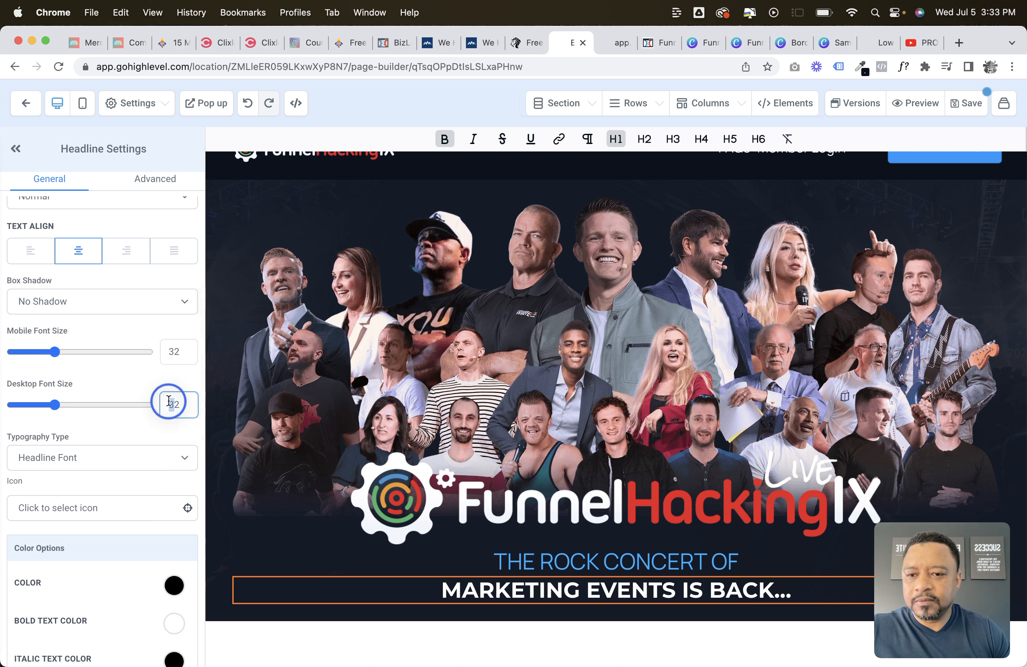
double_click(169, 404)
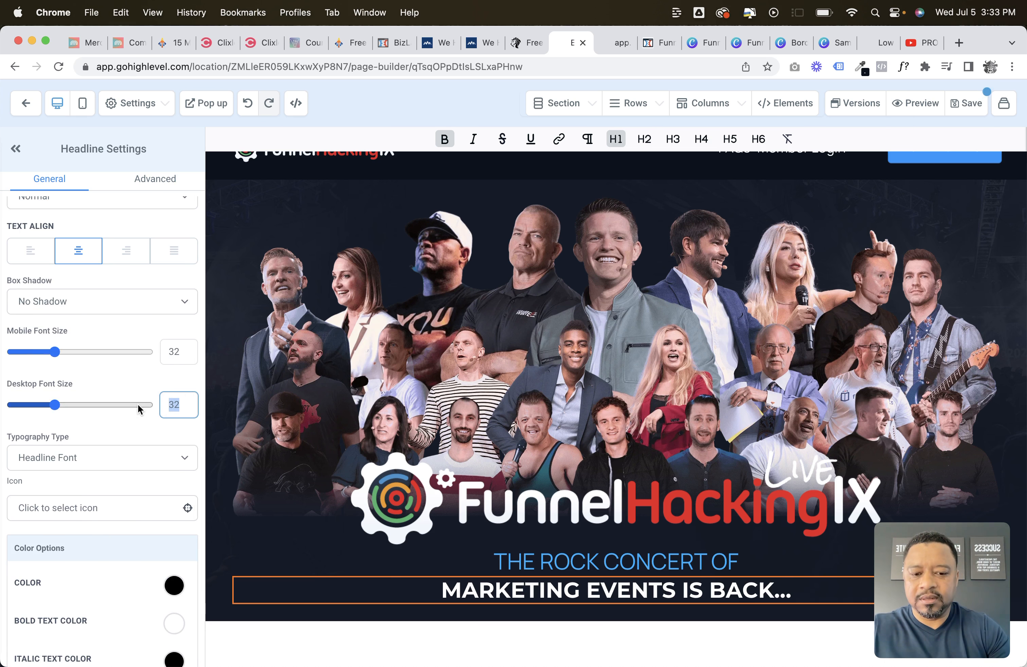
text(70)
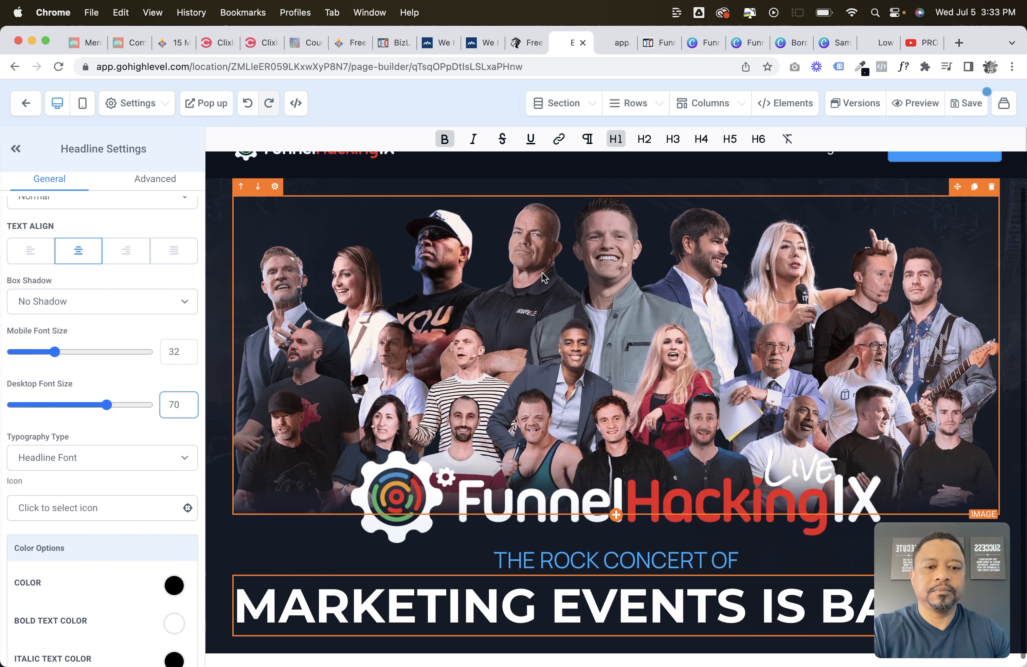
scroll(545, 277, up, 2)
scroll(663, 383, down, 2)
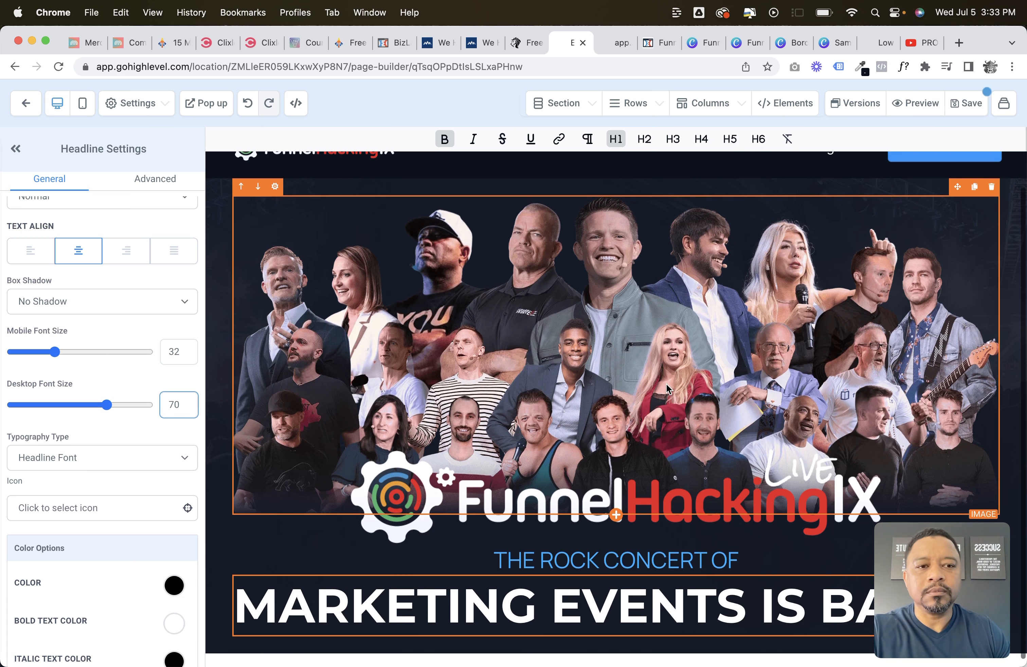
Save the page, reload its preview and compare the hero headline with the original page
click(966, 102)
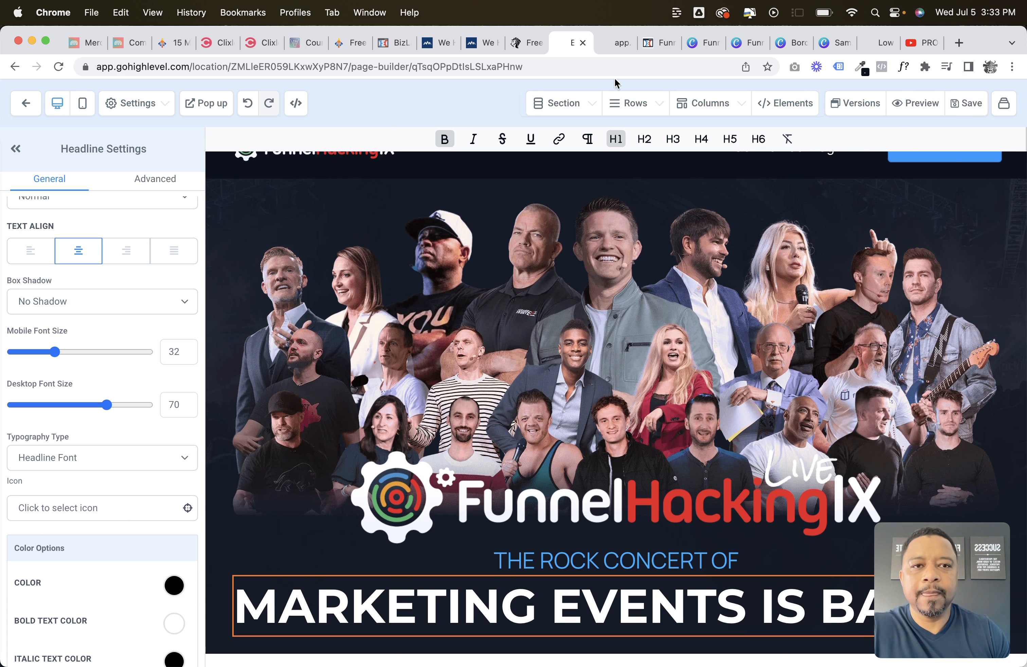
click(620, 43)
click(59, 66)
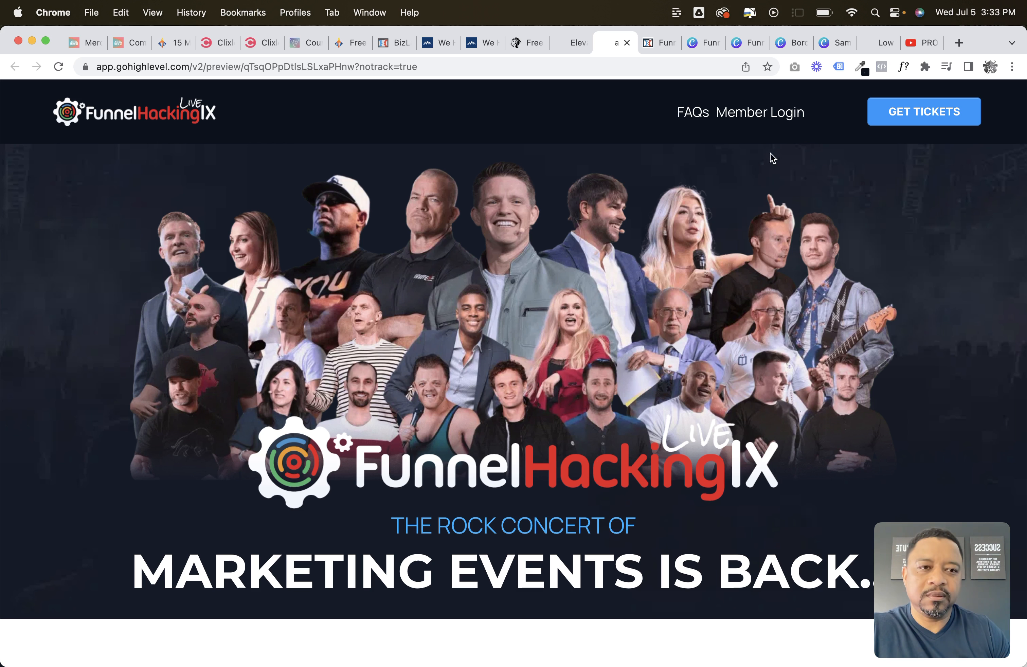
click(665, 42)
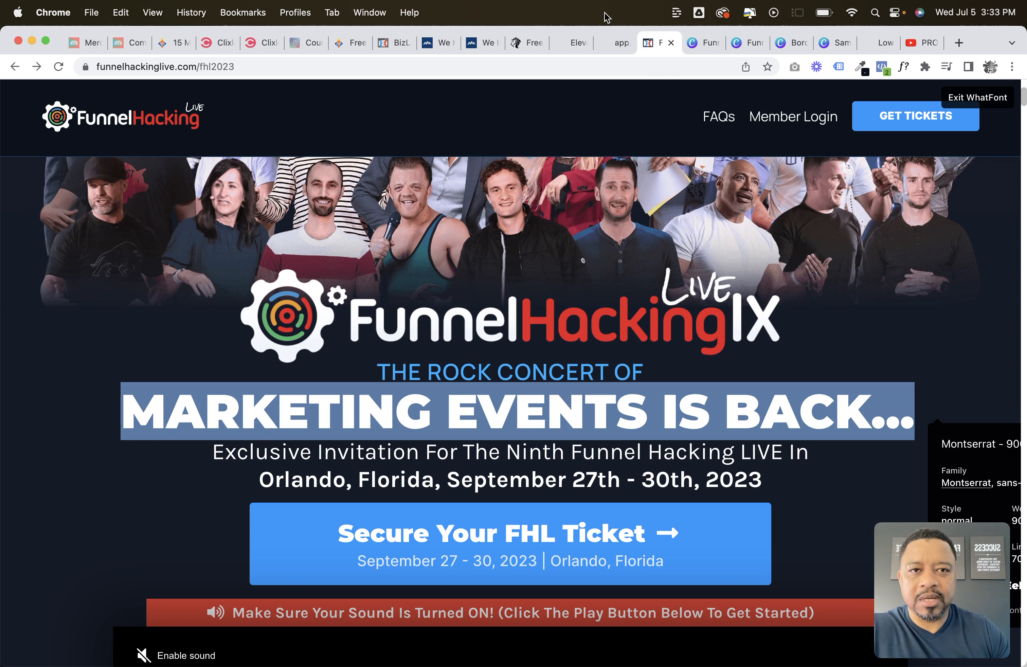
click(621, 44)
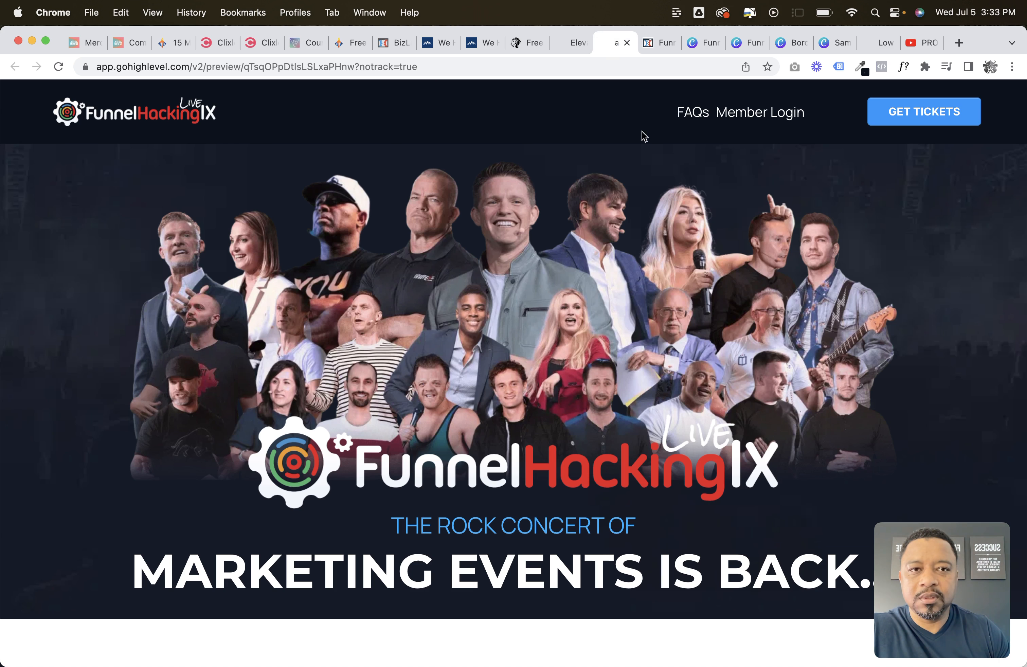
Check the font details of the "Orlando, Florida, September 27th - 30th, 2023" line on the original page, and exit WhatFont
click(665, 42)
scroll(667, 435, down, 1)
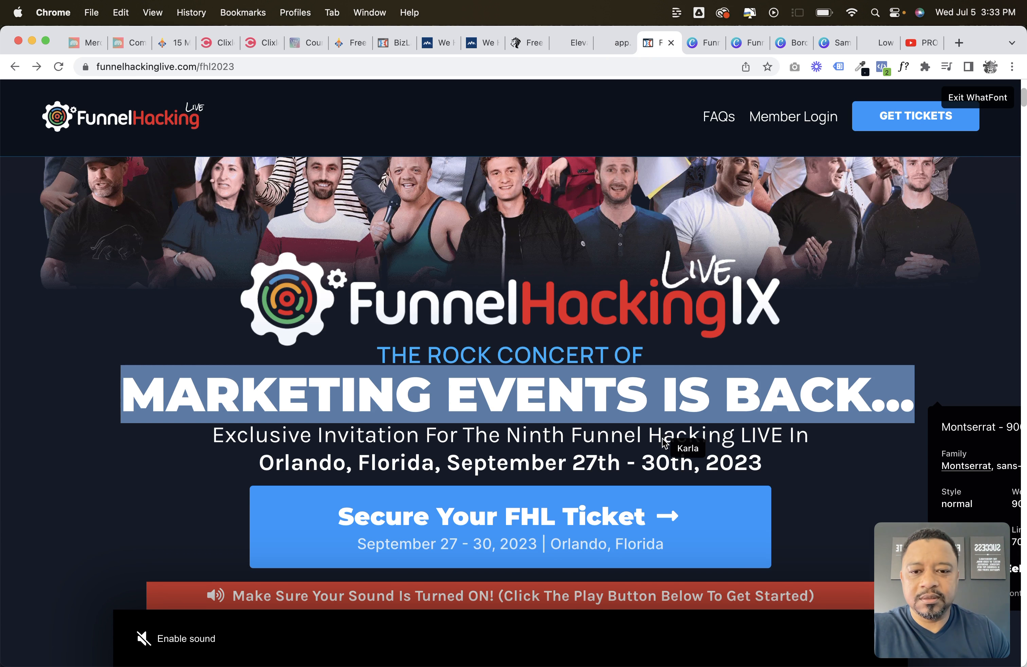
click(561, 464)
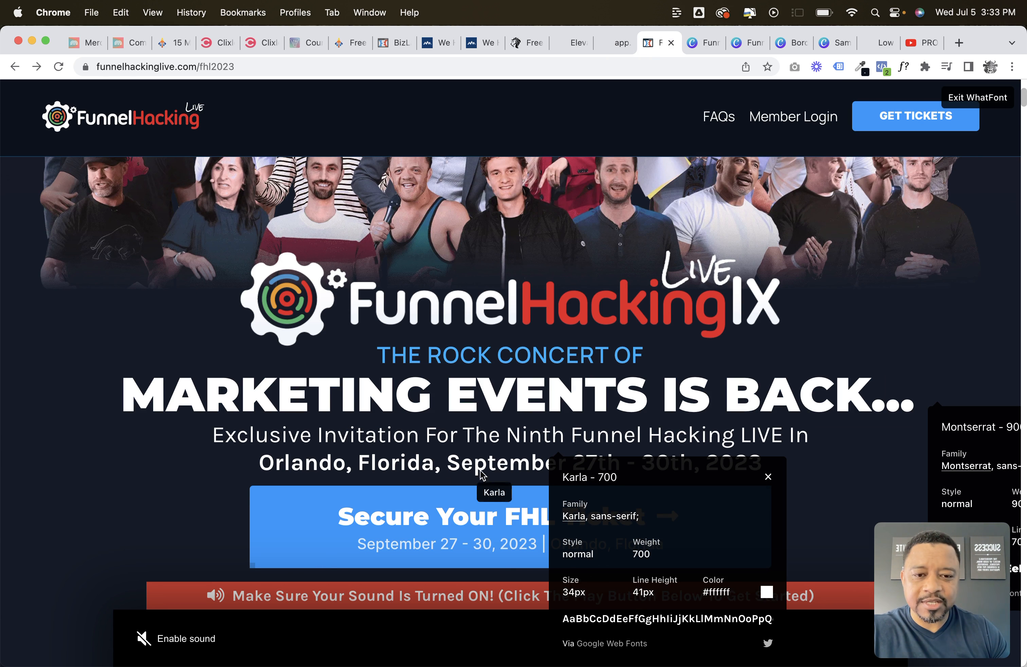
click(768, 476)
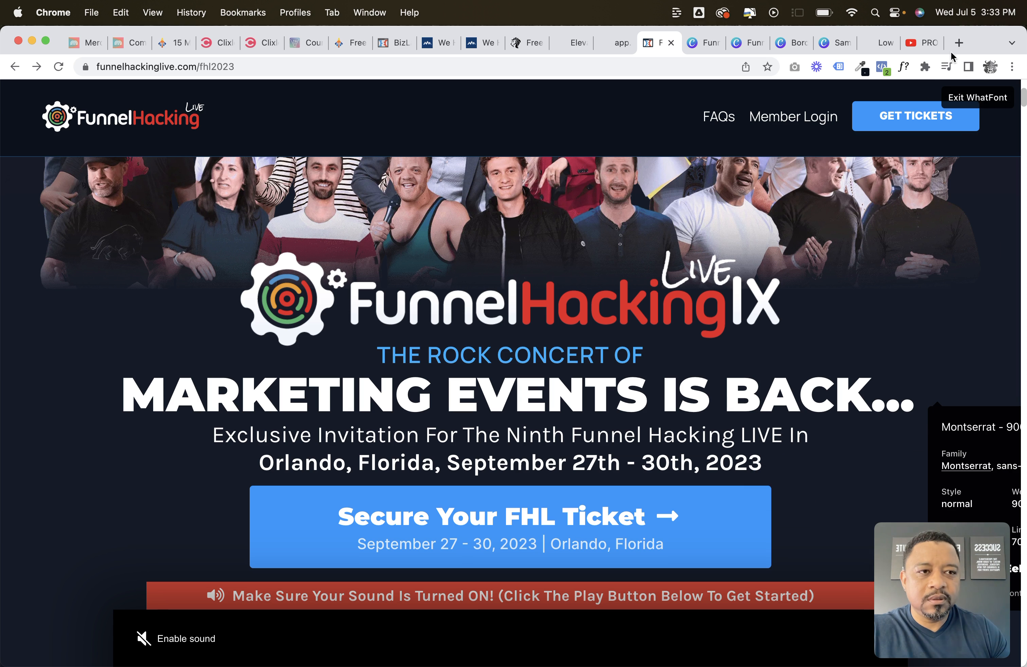
click(978, 97)
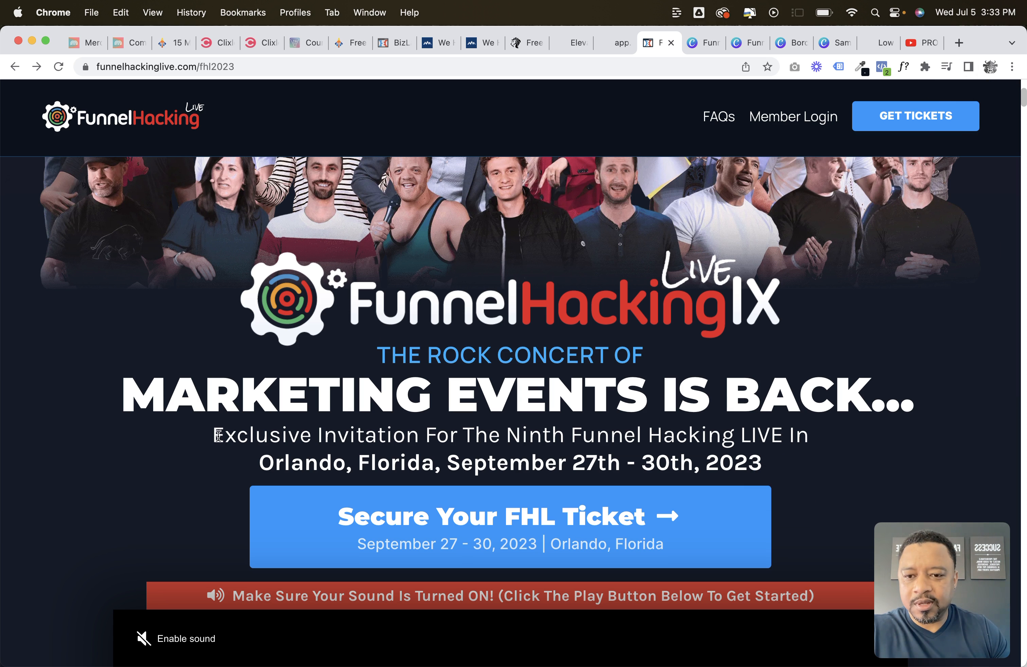
Copy the two-line "Exclusive Invitation..." text from the original page into a new sub-headline below the "MARKETING EVENTS IS BACK..." headline
drag(217, 434, 776, 475)
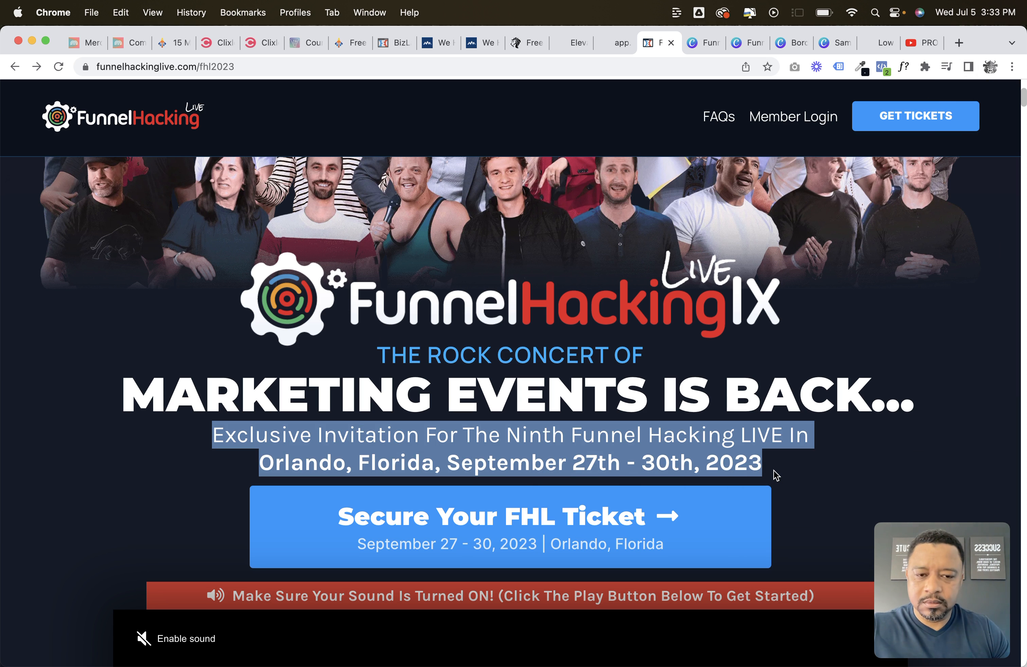
click(580, 43)
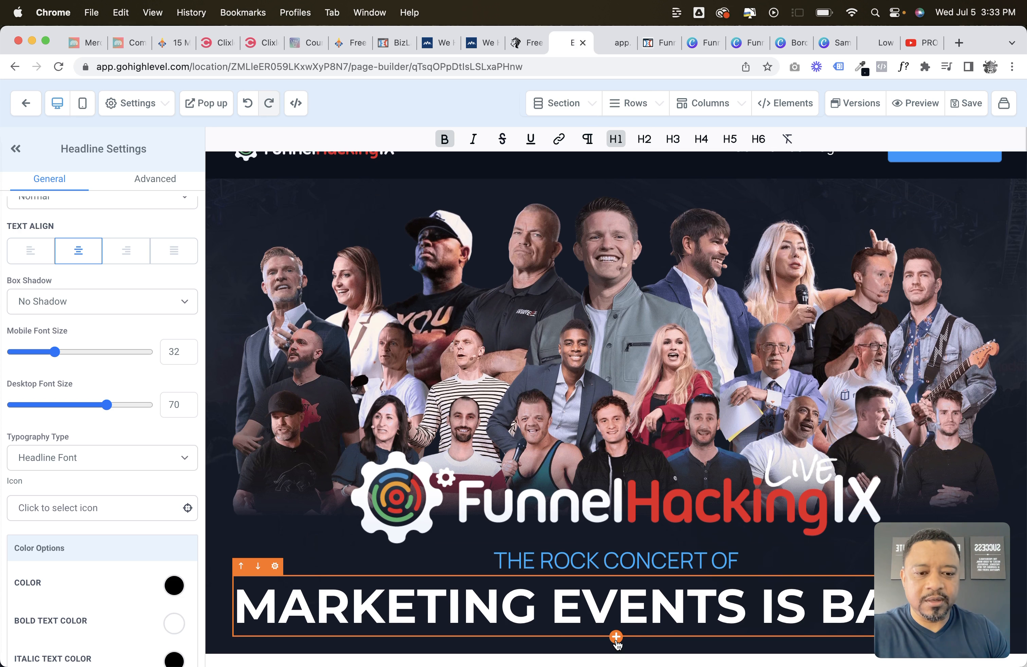
click(616, 637)
click(887, 226)
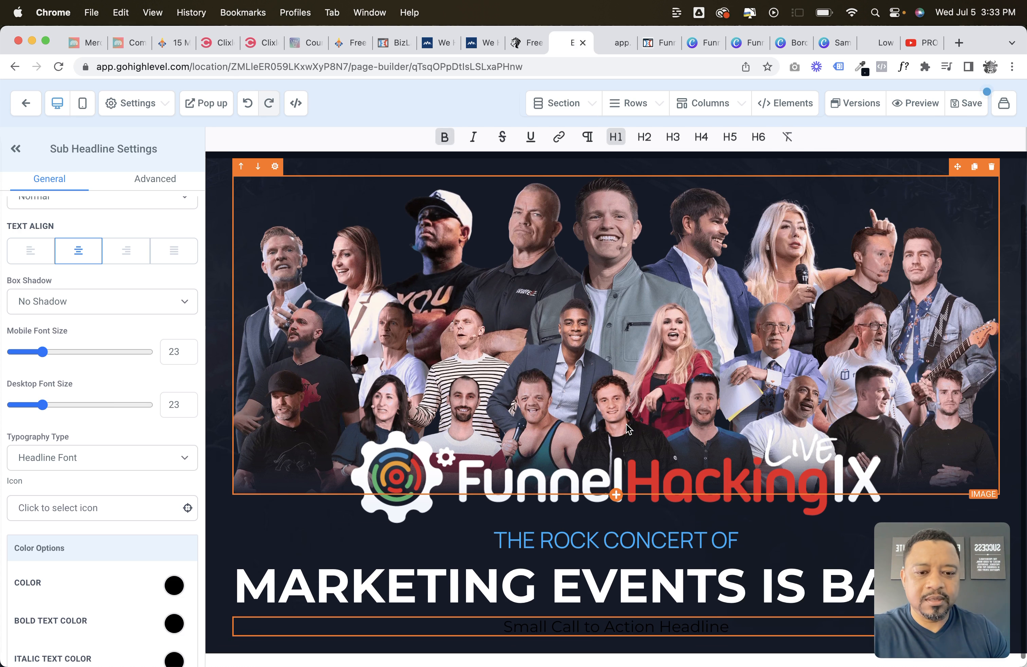
triple_click(591, 627)
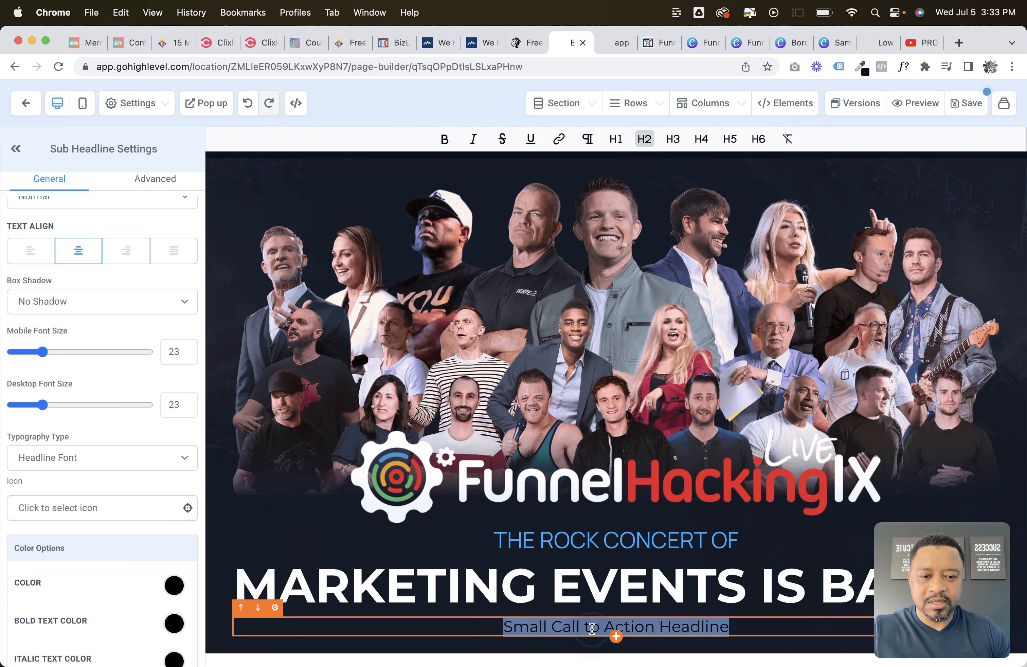
key(super+v)
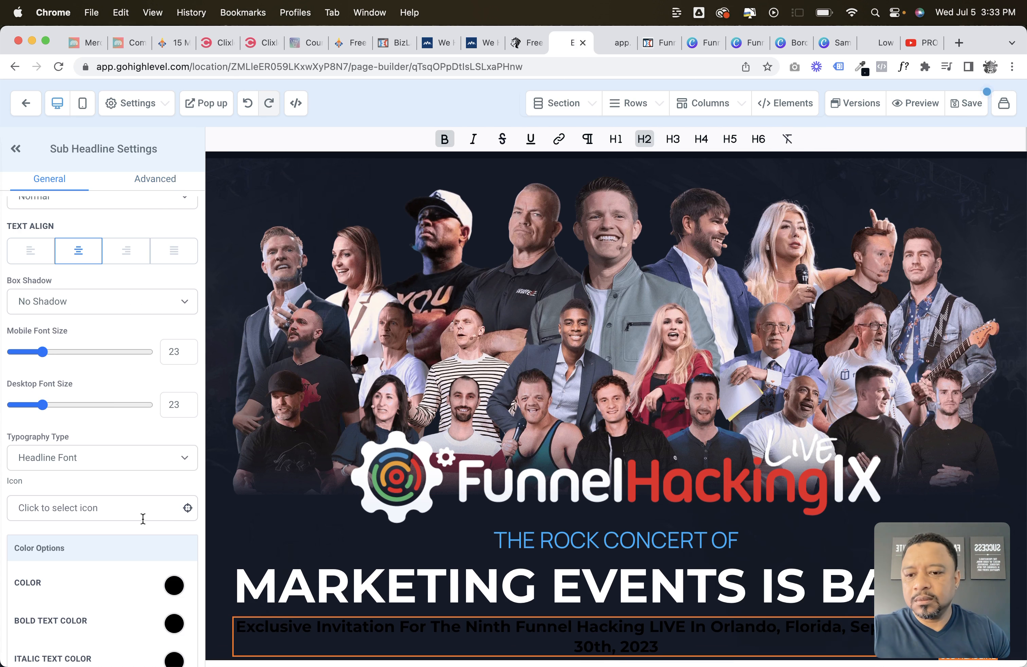
Set both the text colour and the bold text colour of the invitation sub-headline to white
click(175, 592)
click(75, 615)
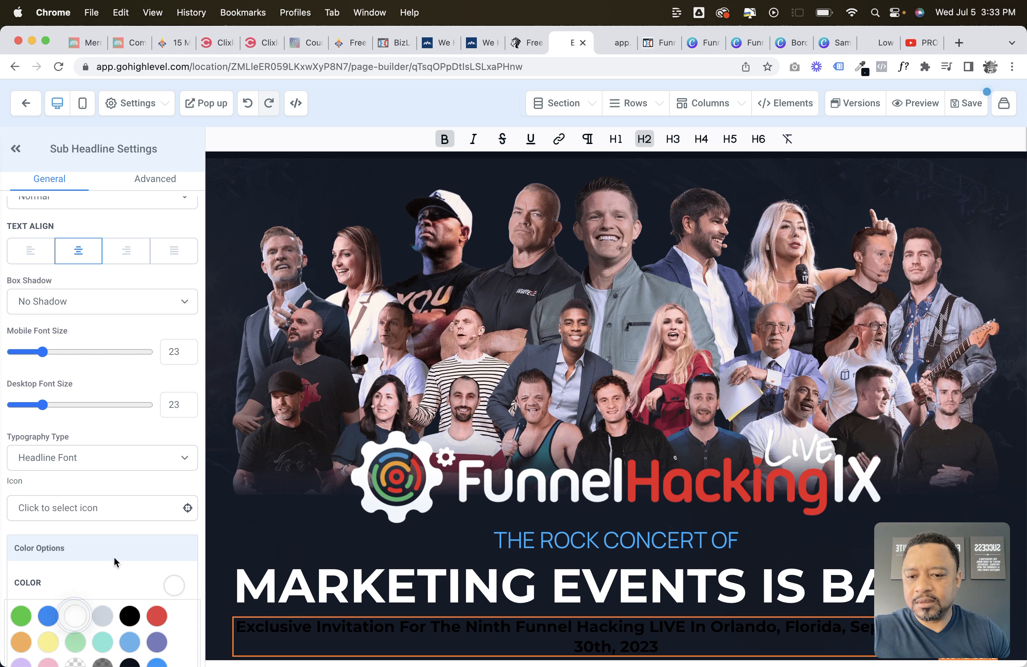
scroll(351, 449, down, 1)
click(173, 587)
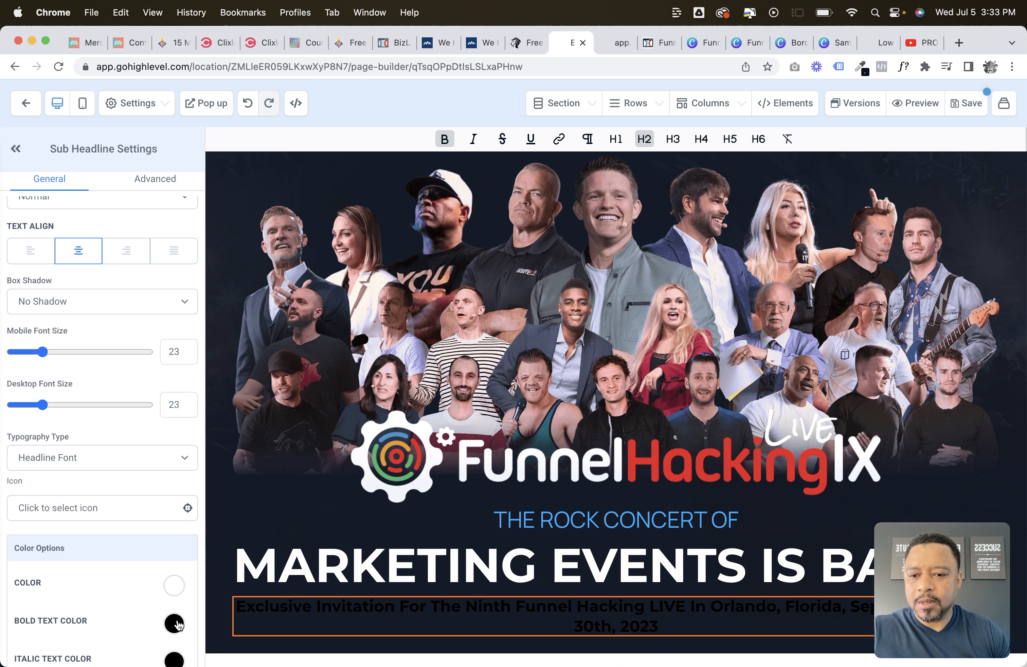
click(173, 623)
click(76, 654)
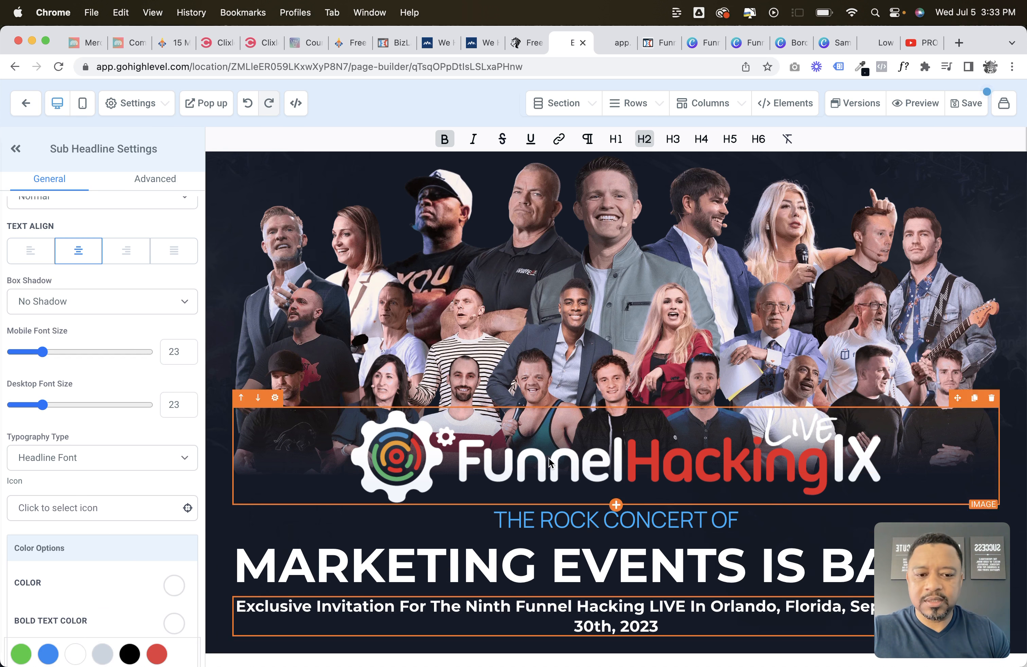
click(693, 459)
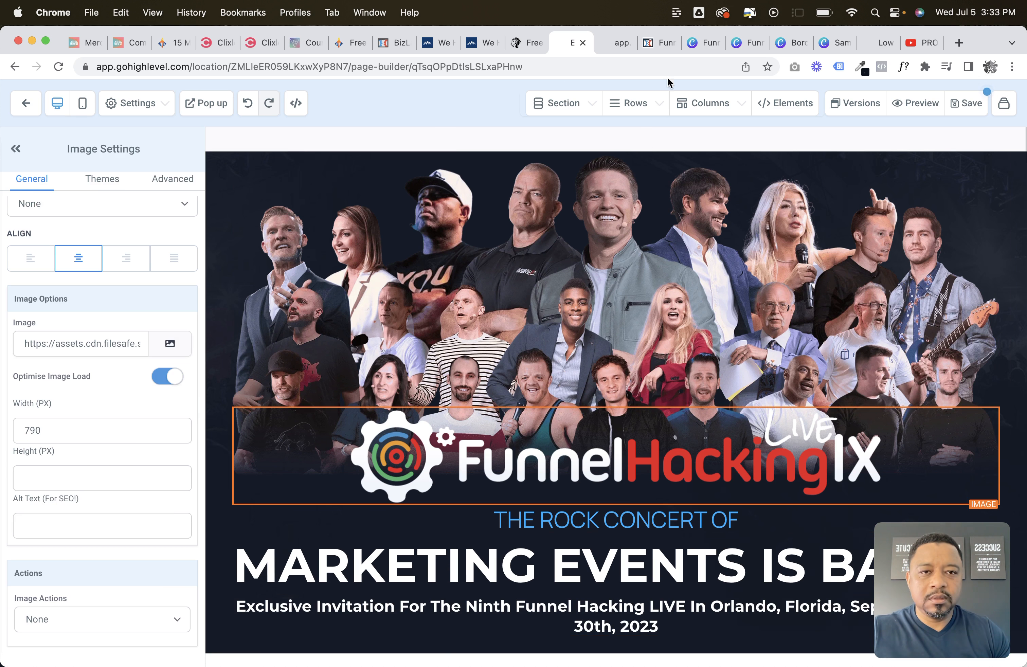
Check the invitation's line break on the original page and break the sub-headline before "Orlando, Florida, September 27th - 30th, 2023"
click(661, 44)
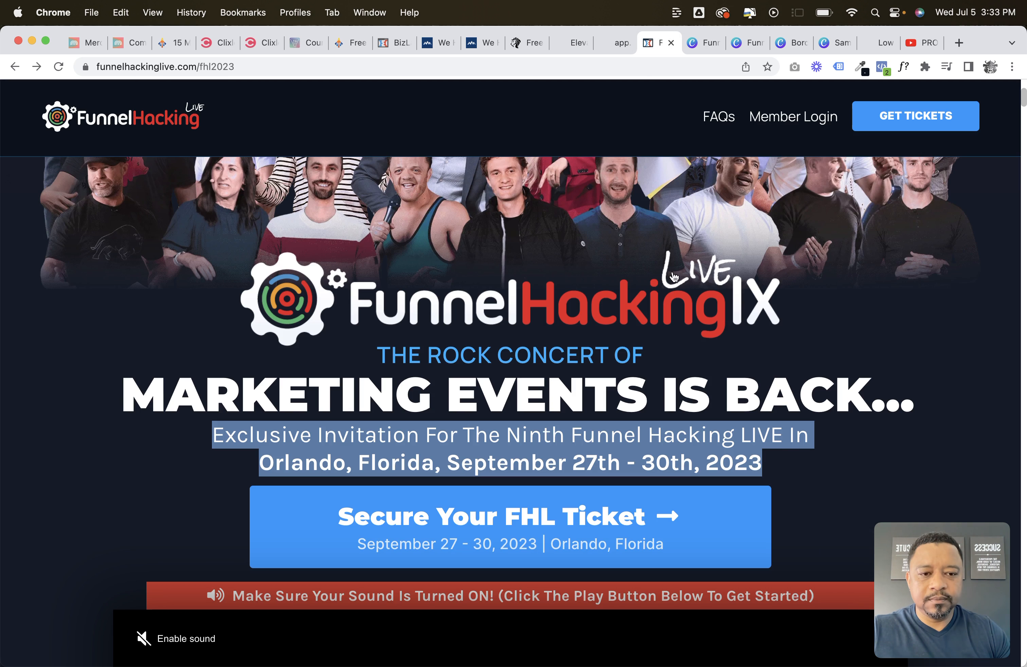
click(808, 437)
click(803, 441)
click(809, 489)
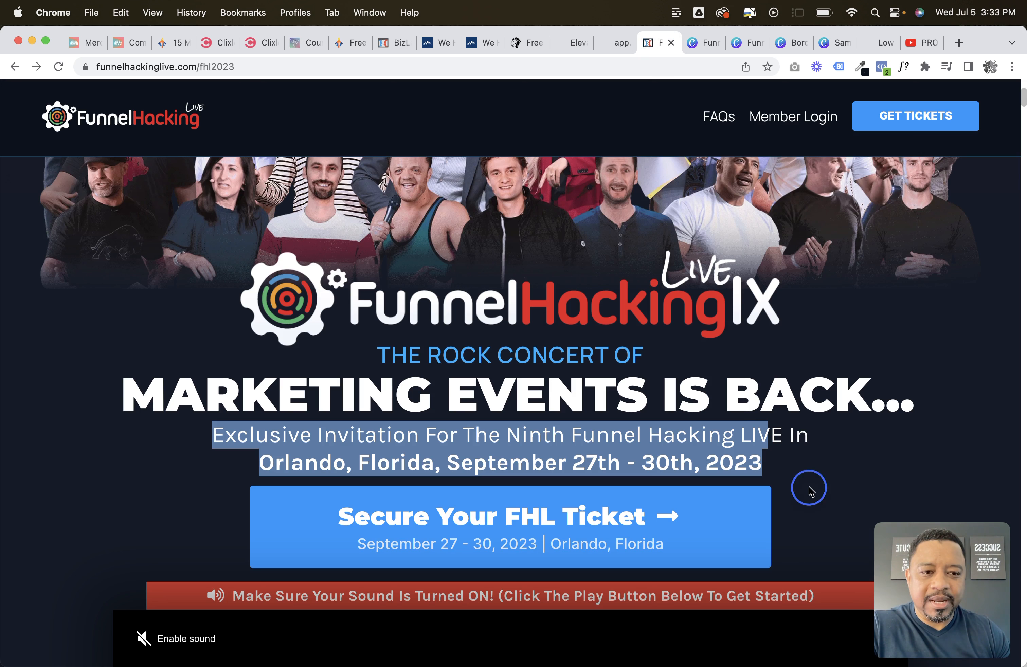
click(829, 453)
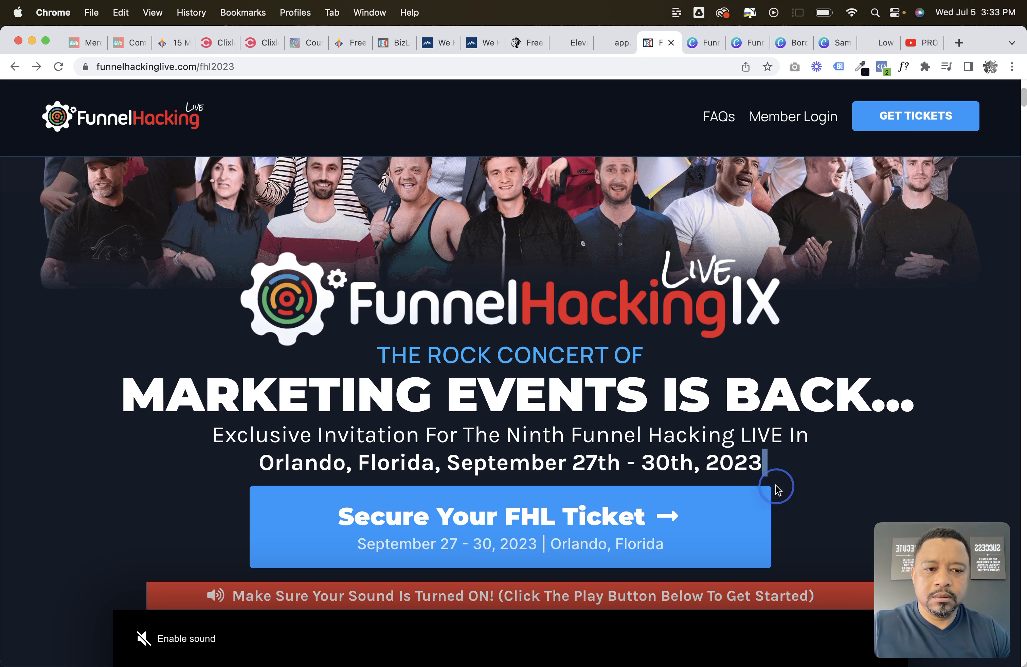
click(866, 442)
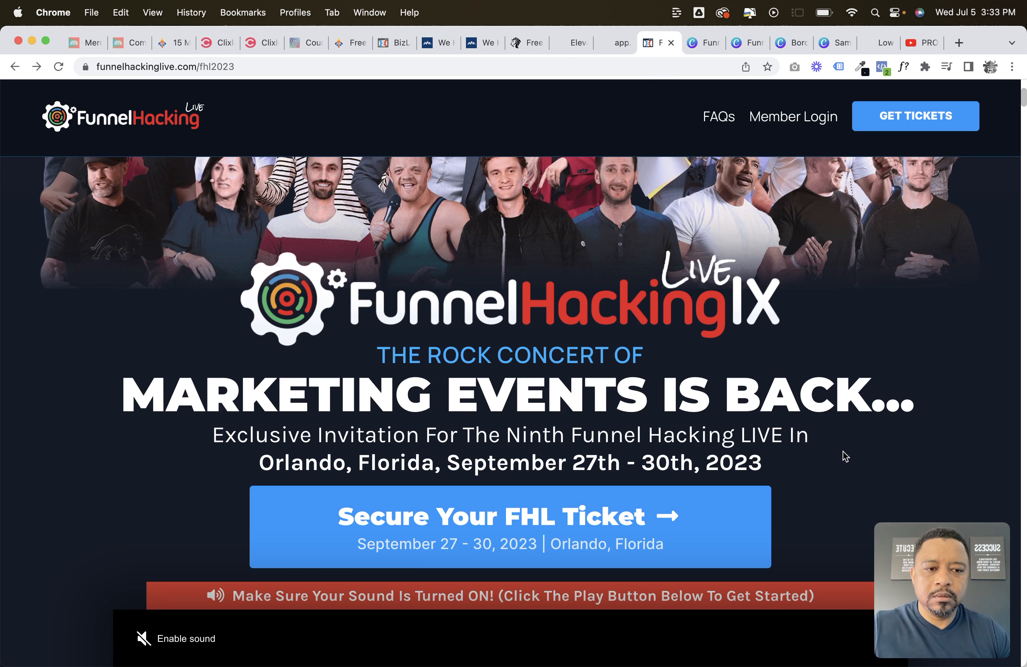
click(567, 43)
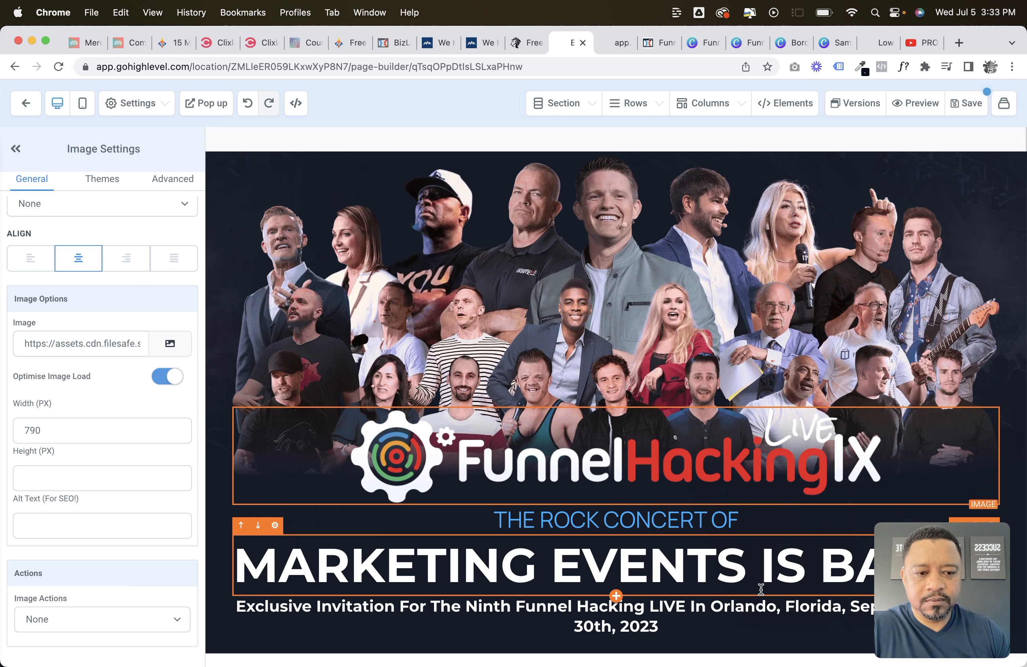
click(704, 606)
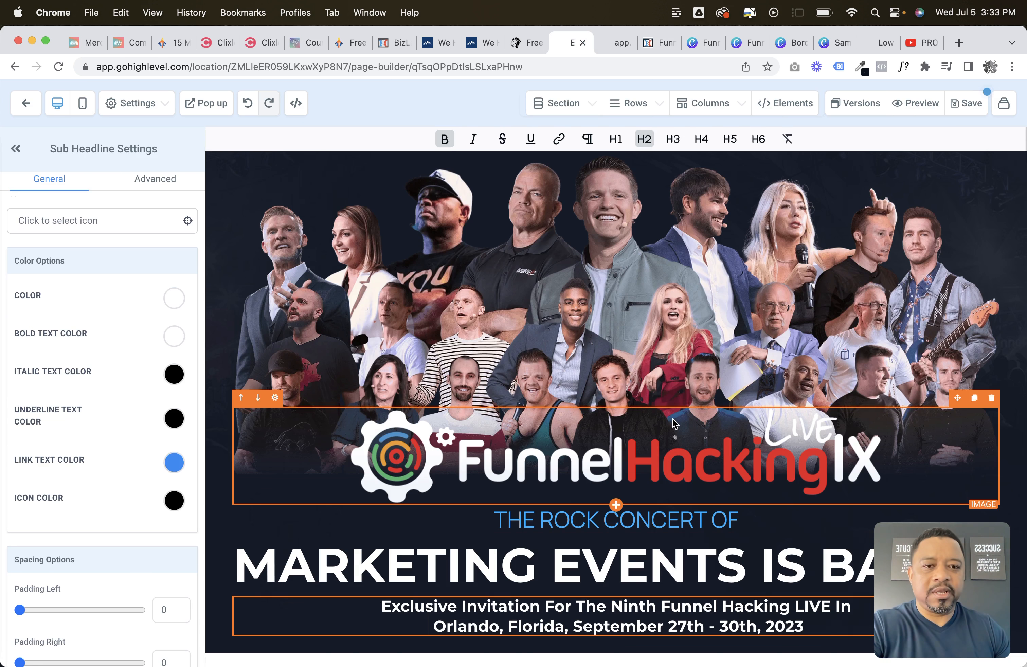
Remove bold from the sub-headline's first line, "Exclusive Invitation For The Ninth Funnel Hacking LIVE In"
scroll(674, 420, up, 2)
scroll(673, 416, down, 2)
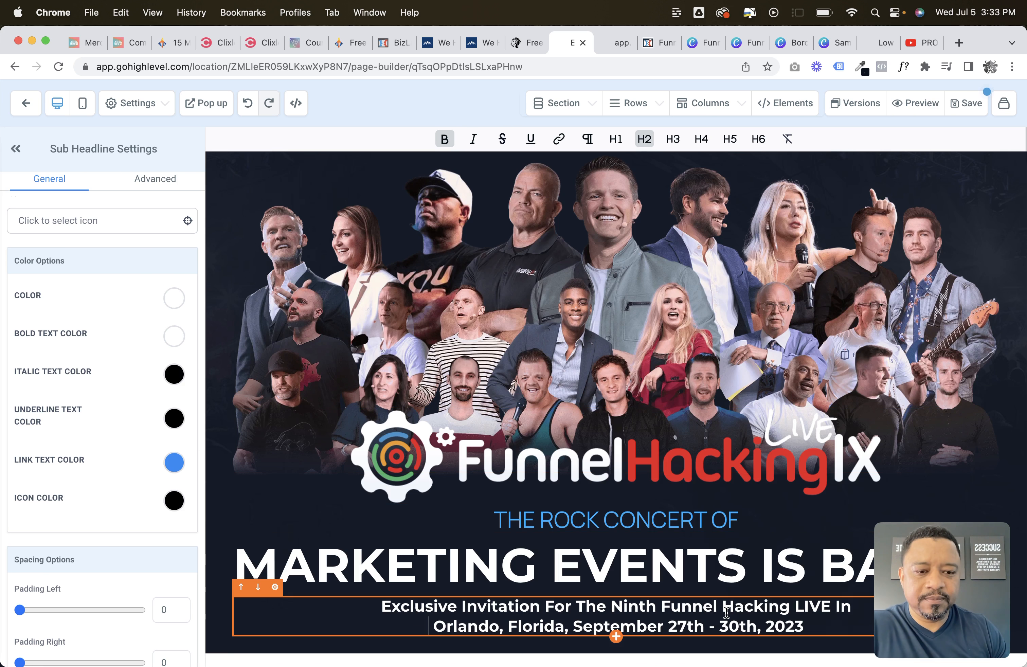
drag(852, 609, 382, 604)
key(super+b)
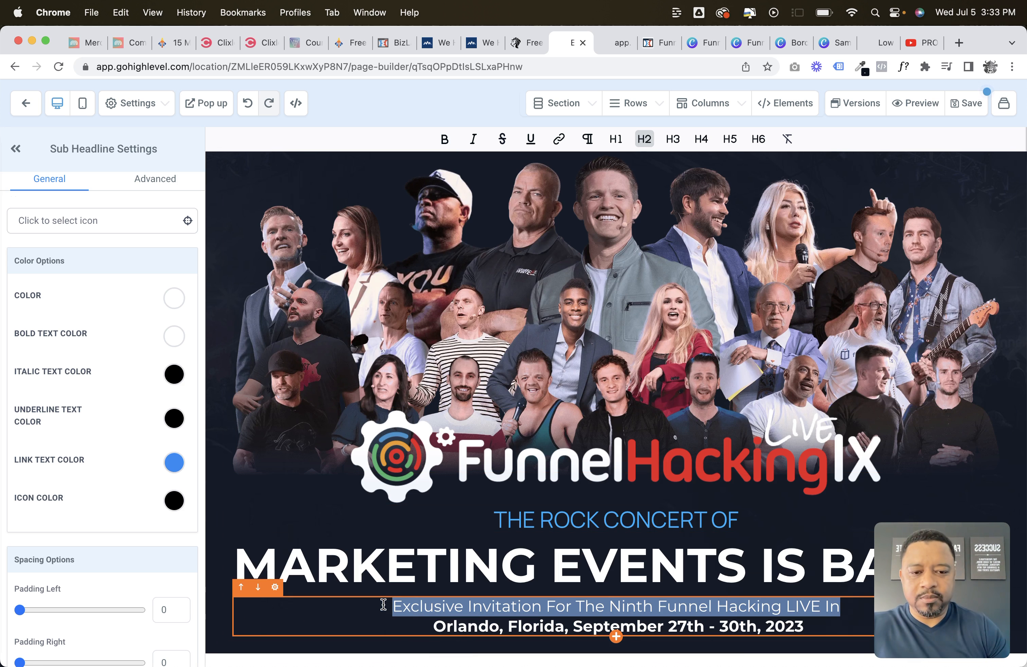
Switch the sub-headline's typography to a custom font and choose the Google font Karla
scroll(123, 359, down, 6)
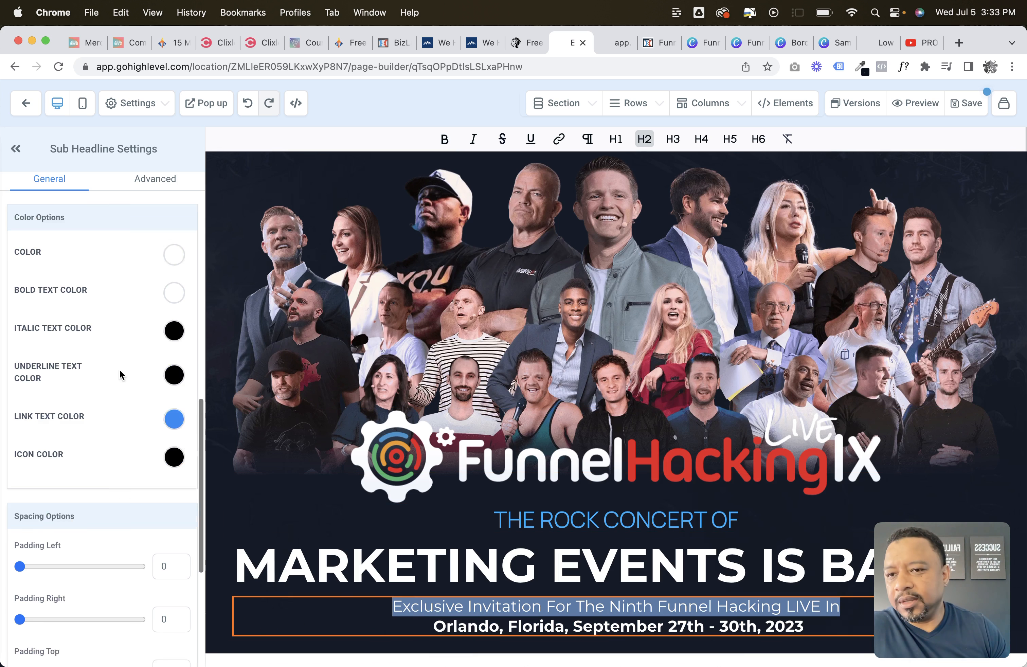
scroll(110, 383, up, 8)
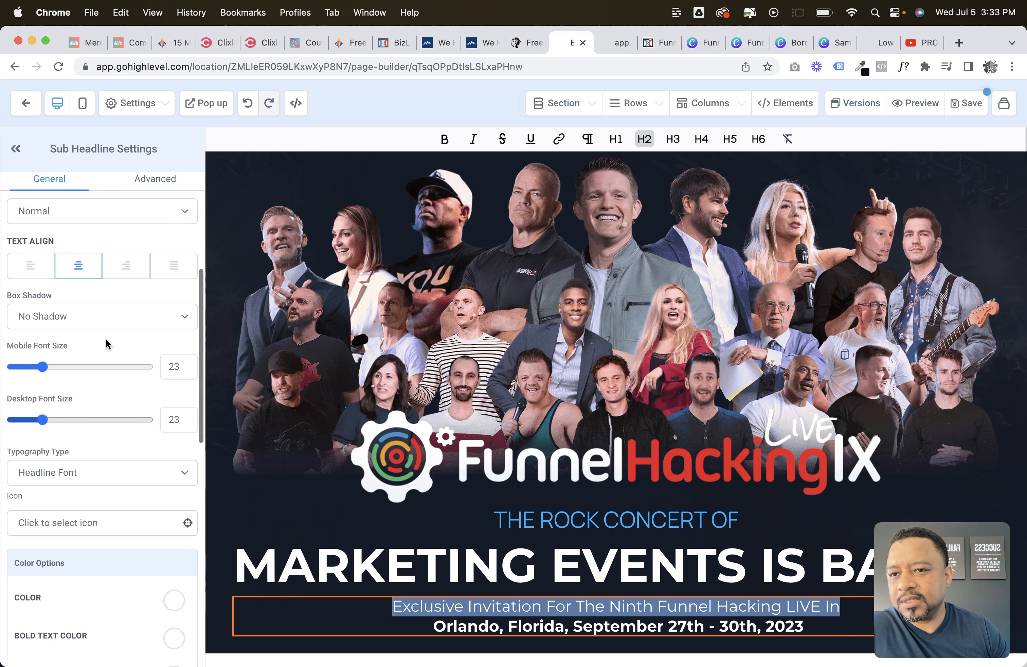
click(71, 472)
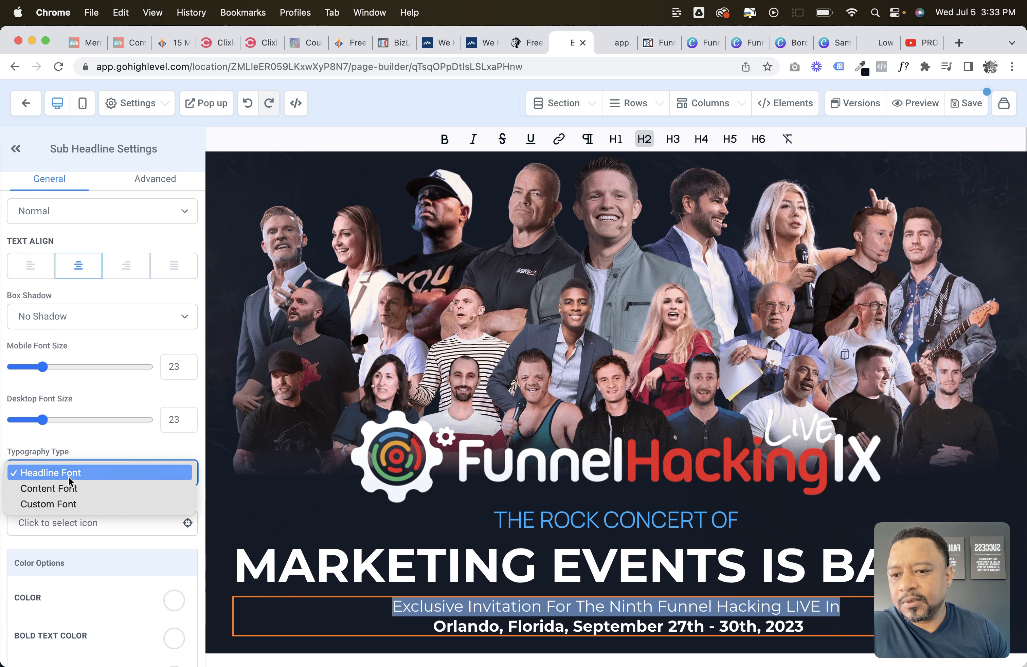
click(65, 503)
click(87, 527)
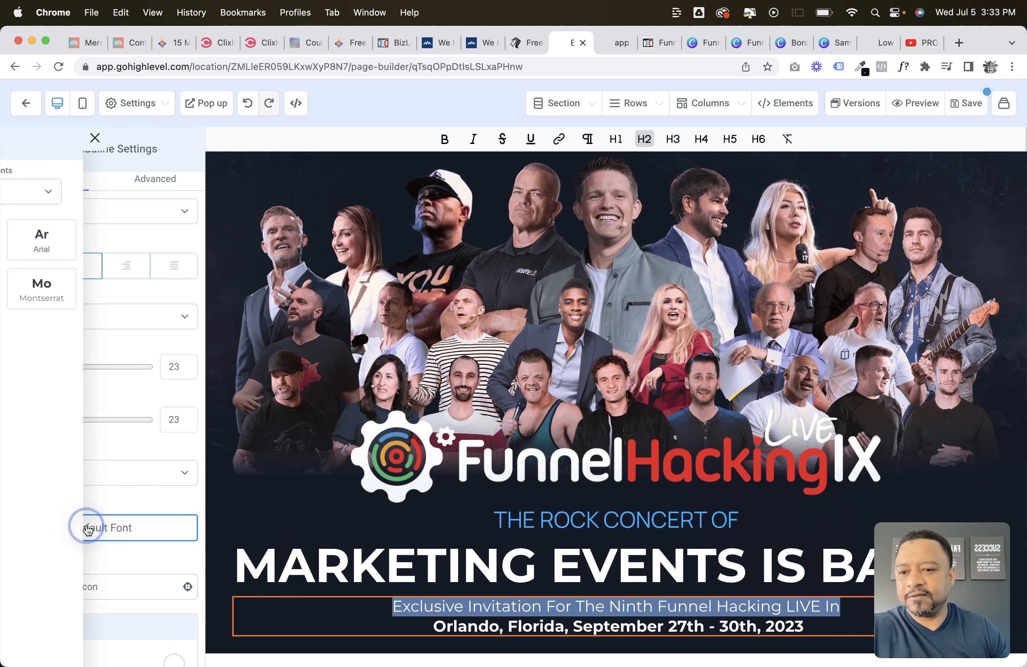
click(116, 195)
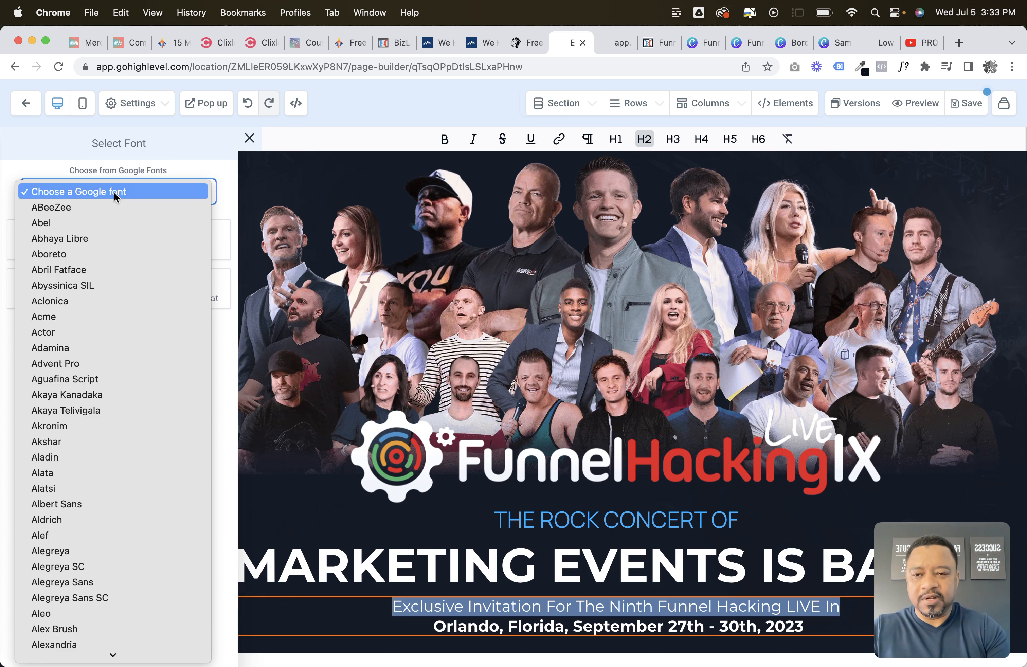
text(karl)
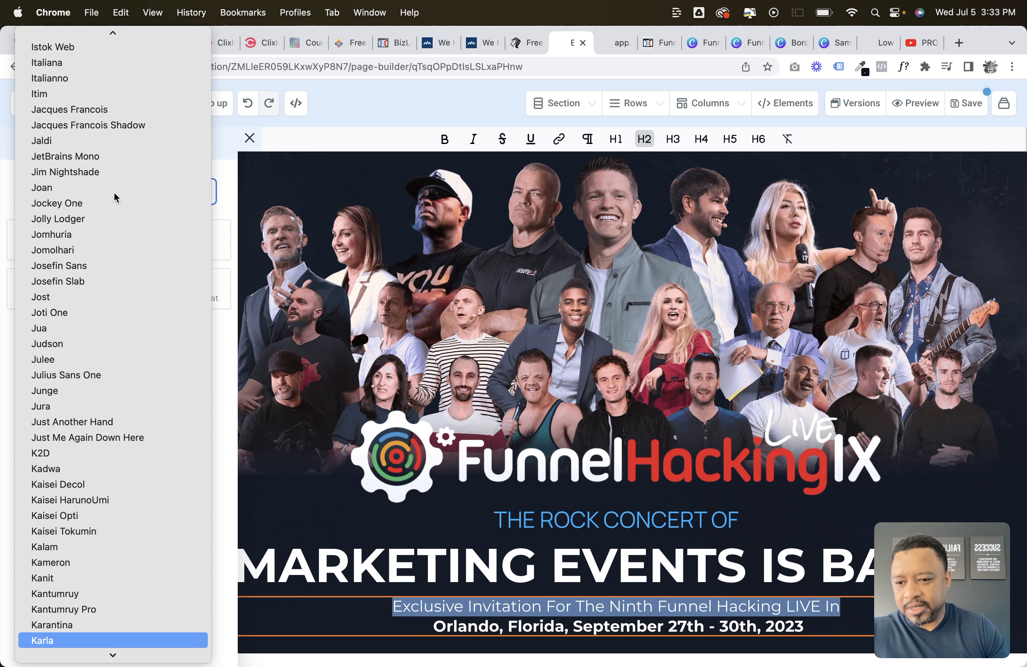
key(Return)
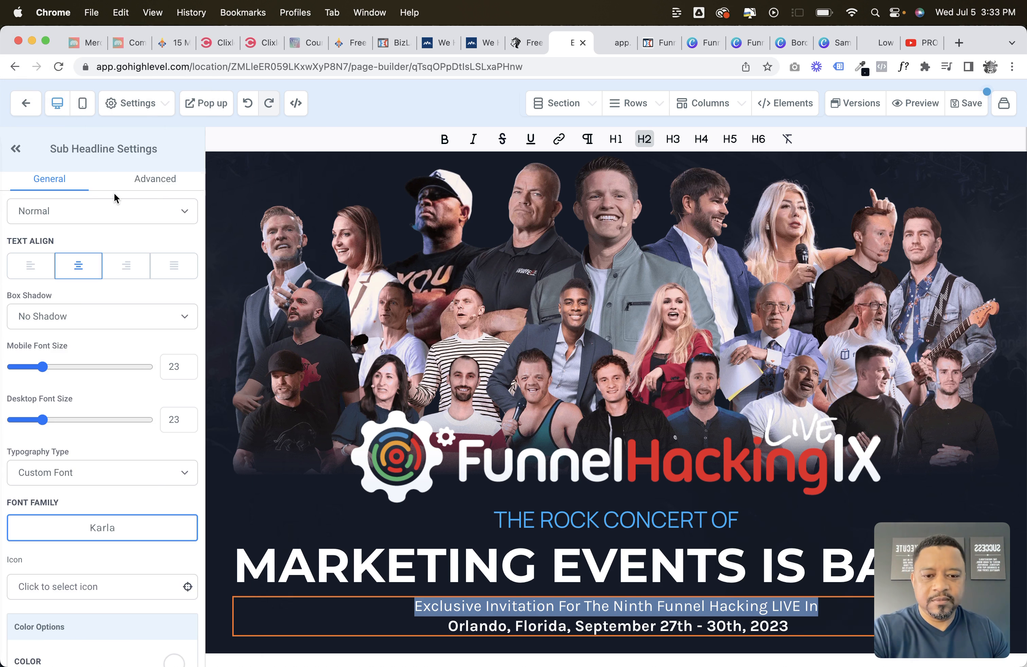
Inspect the invitation line's font with WhatFont on the original page and set the sub-headline's desktop font size to 34
click(651, 47)
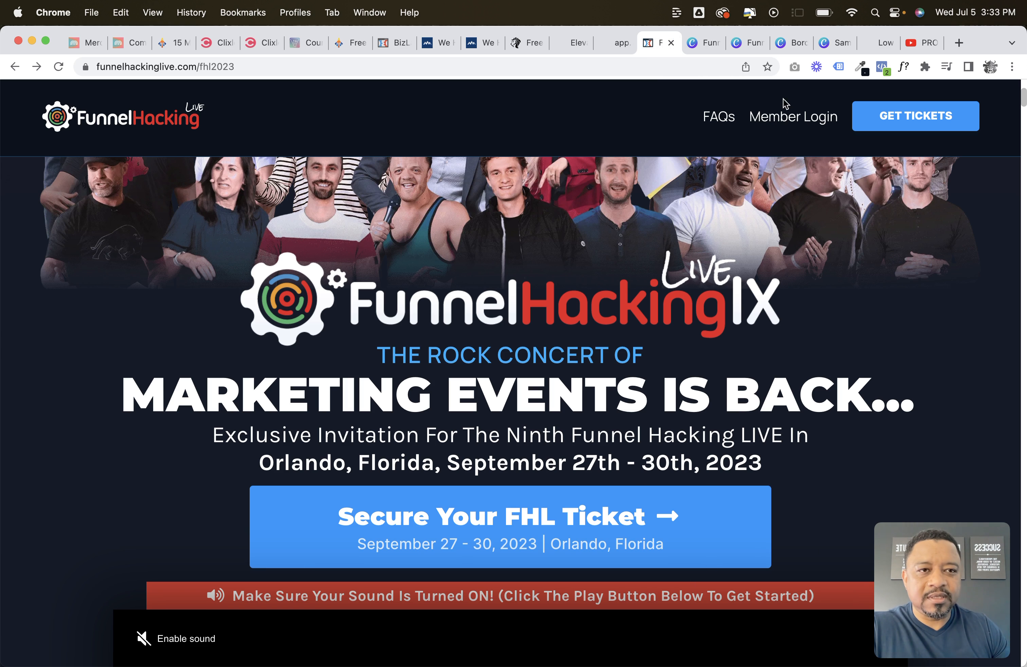
click(903, 66)
click(599, 450)
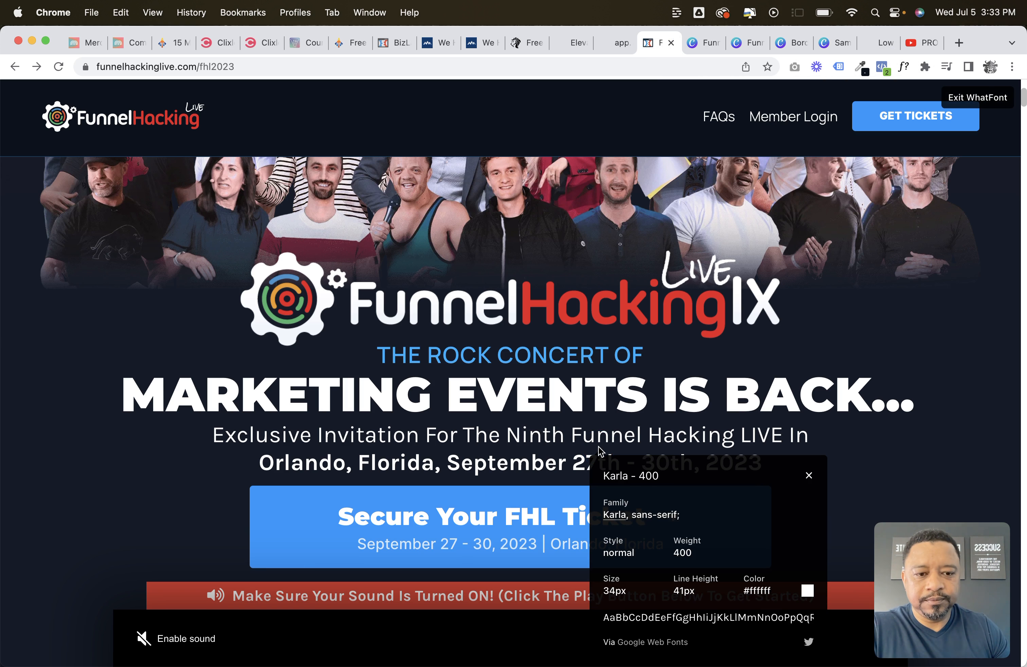
click(809, 476)
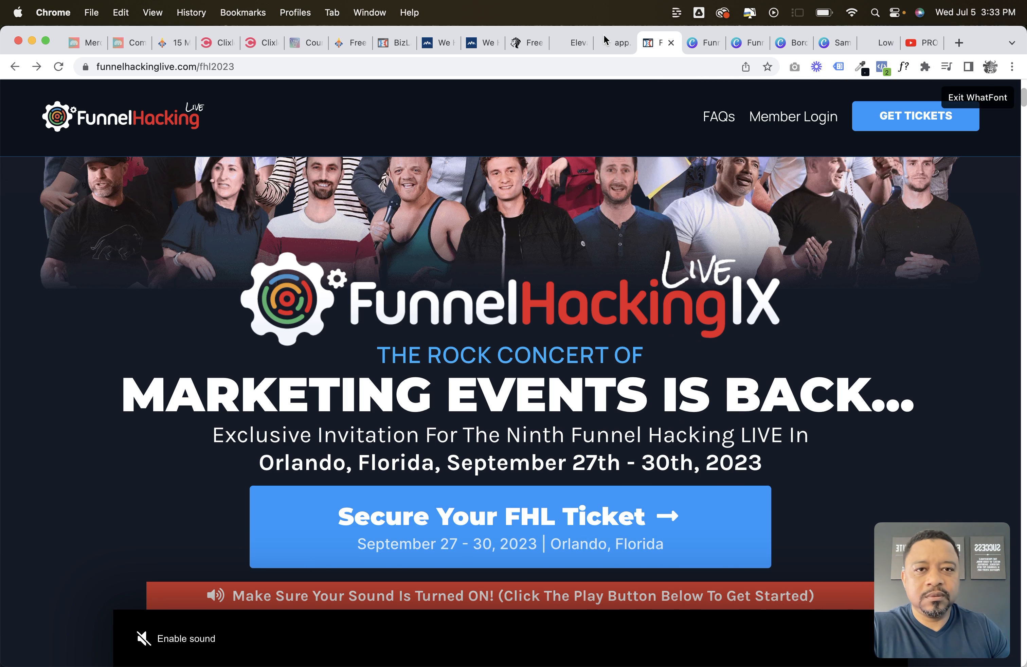
click(577, 43)
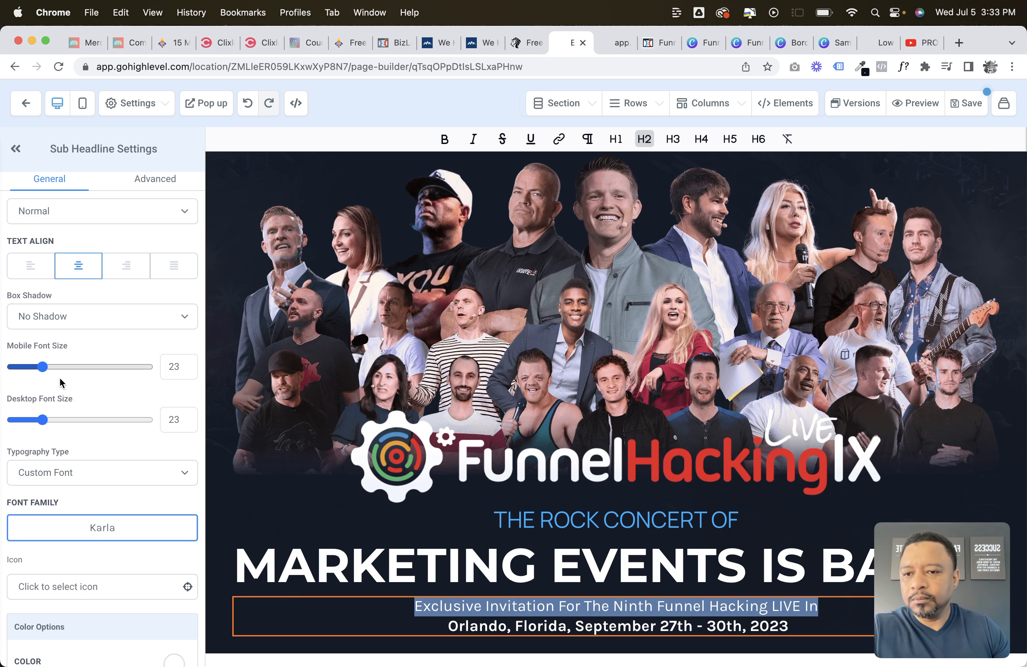
click(163, 421)
text(34)
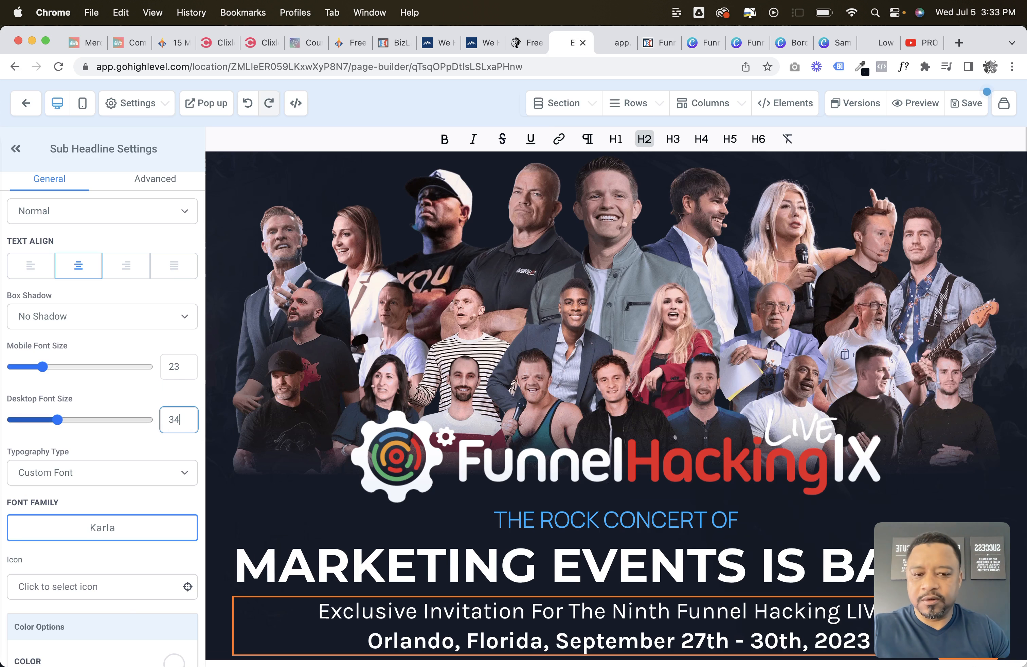
scroll(535, 437, down, 1)
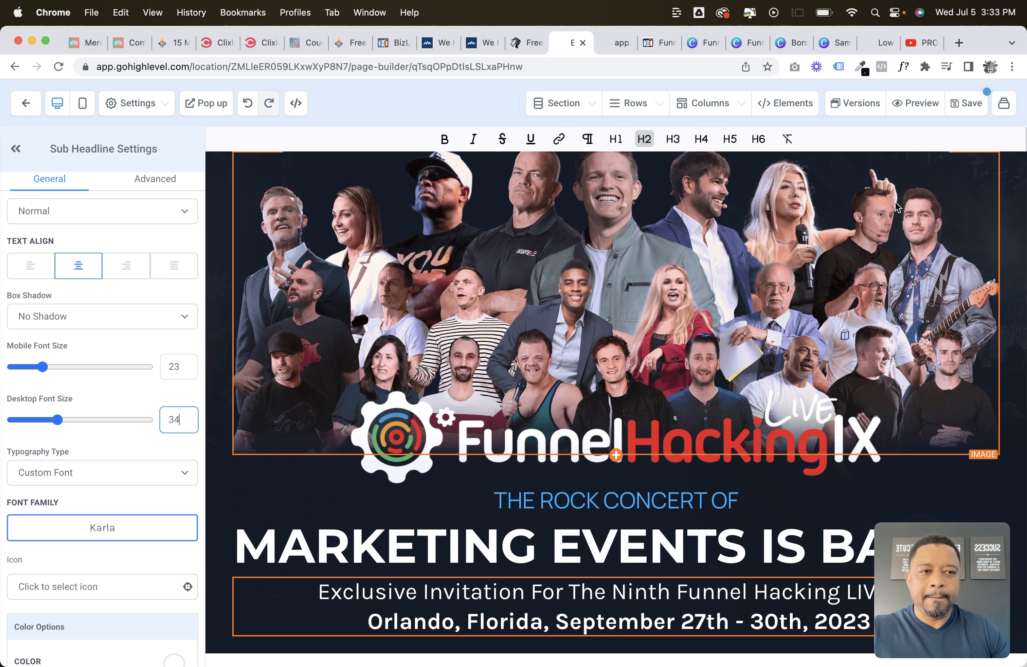
Save the page, reload its preview and compare the invitation sub-headline with the original page
click(968, 103)
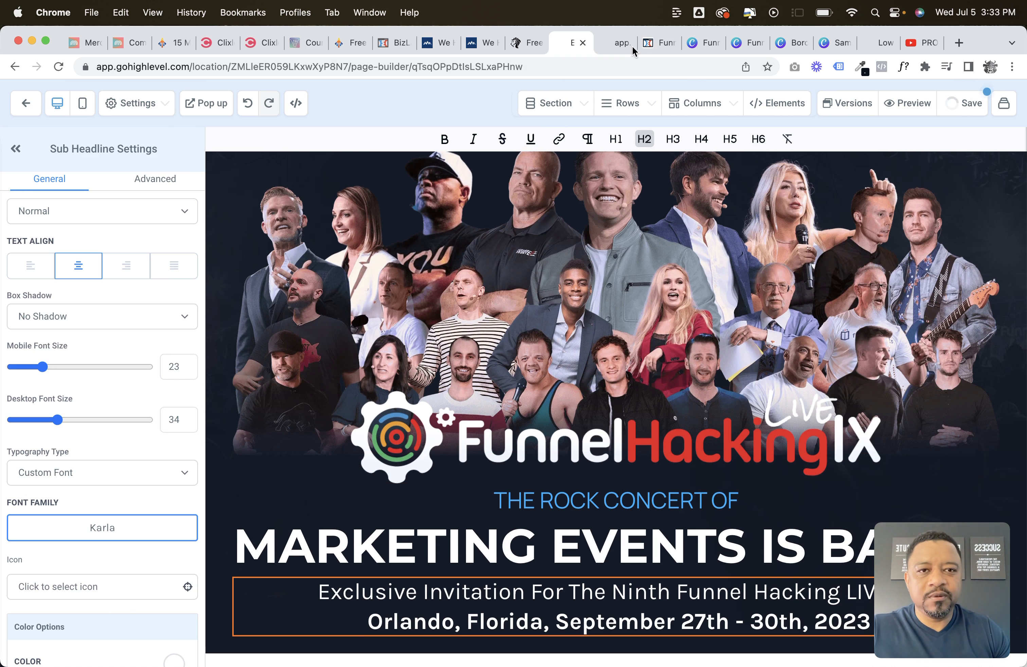
click(613, 49)
click(59, 66)
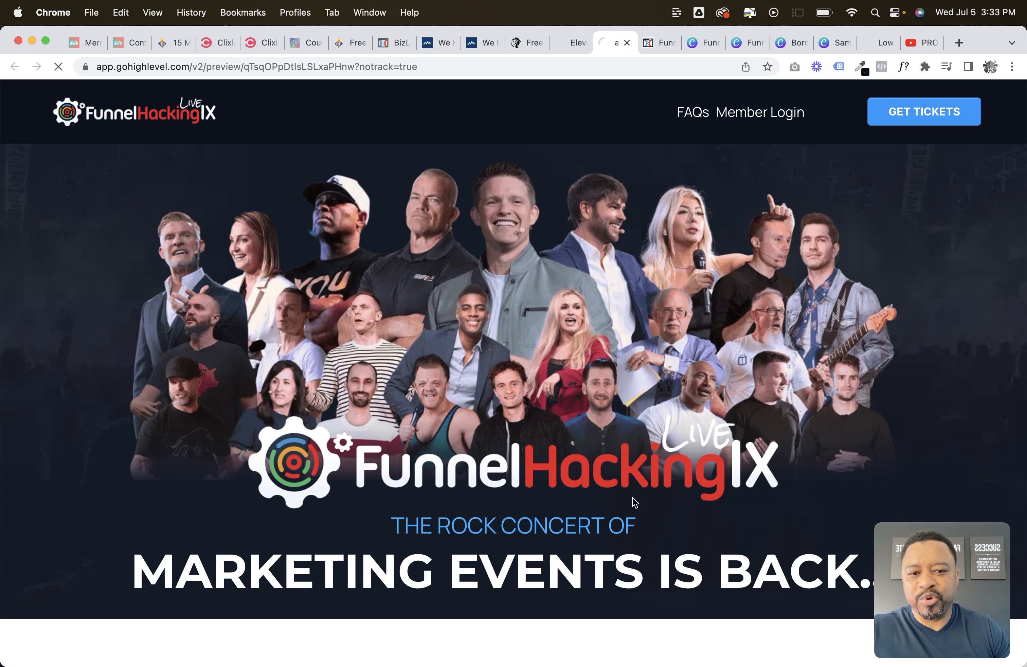
scroll(788, 387, down, 1)
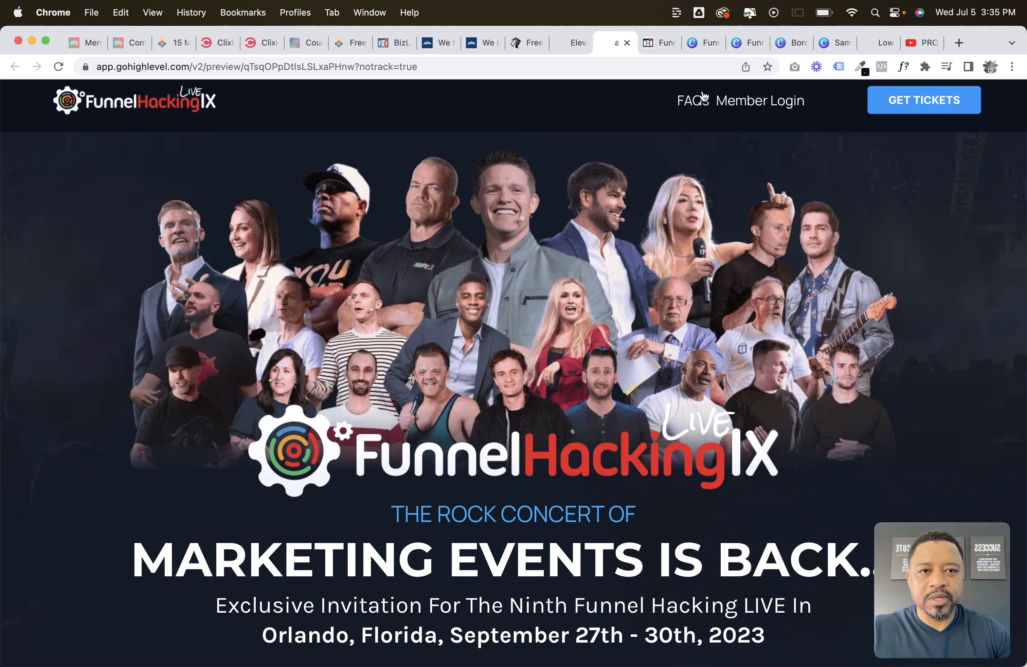
click(664, 42)
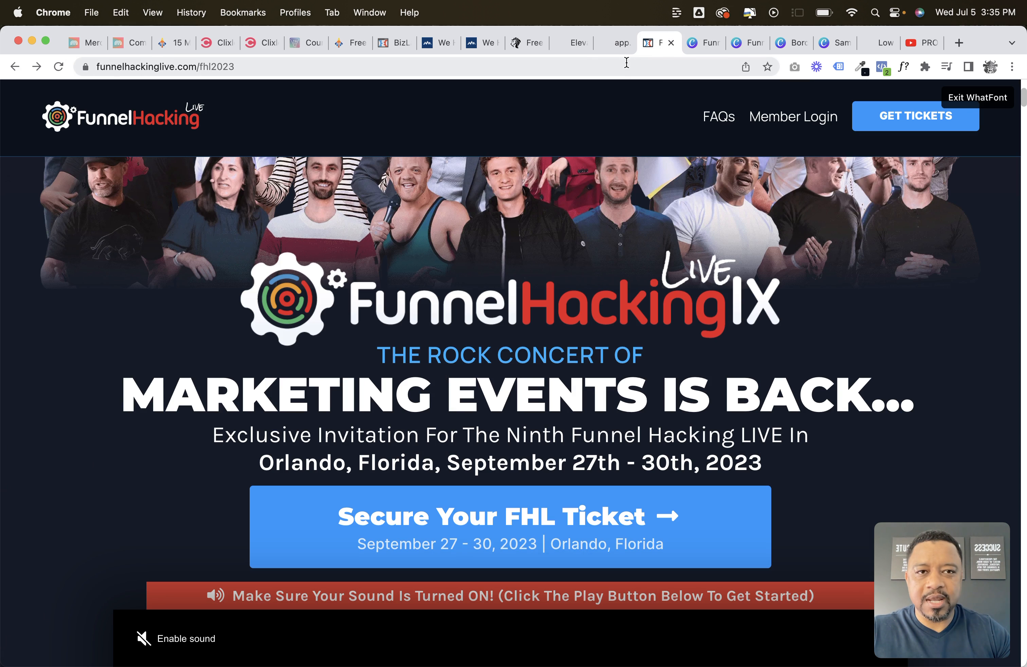
click(633, 44)
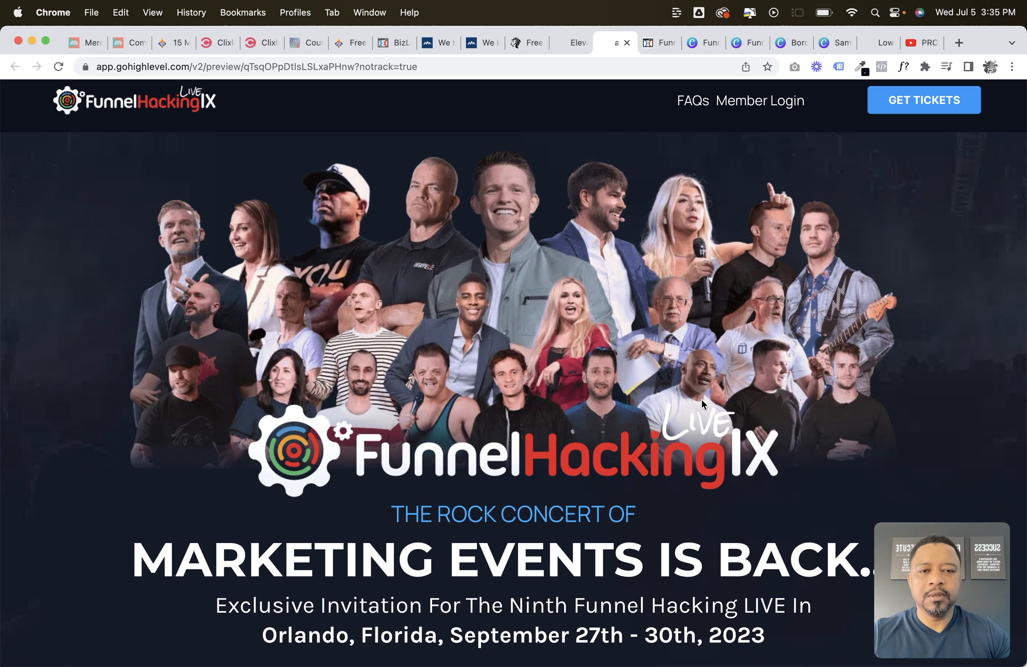
Inspect the font and size of the "Secure Your FHL Ticket" button with WhatFont on the original page
click(658, 42)
scroll(518, 358, down, 8)
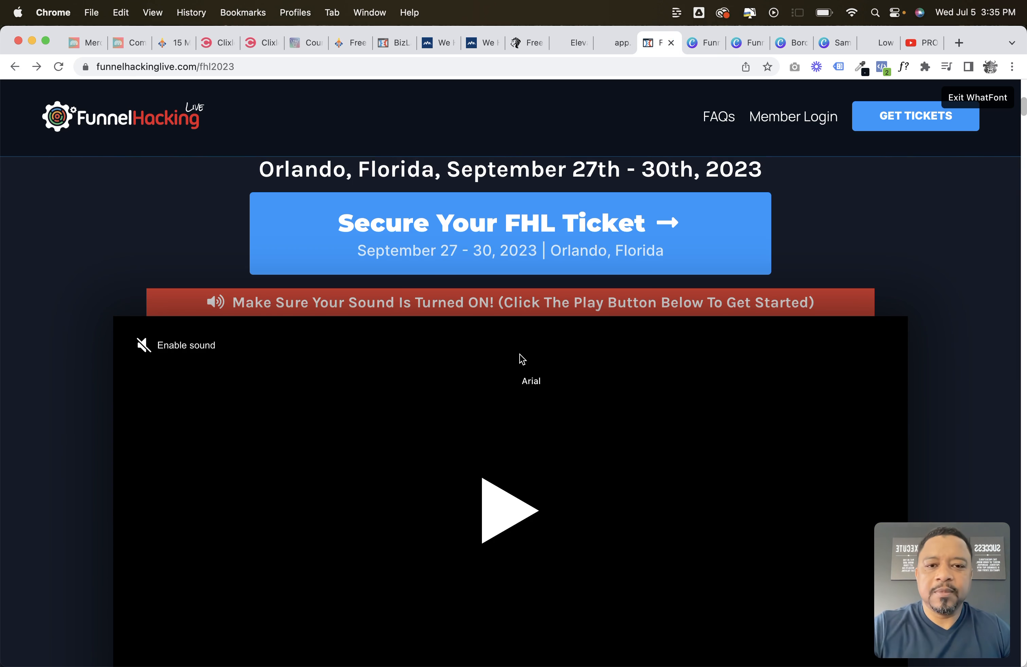
scroll(597, 359, up, 6)
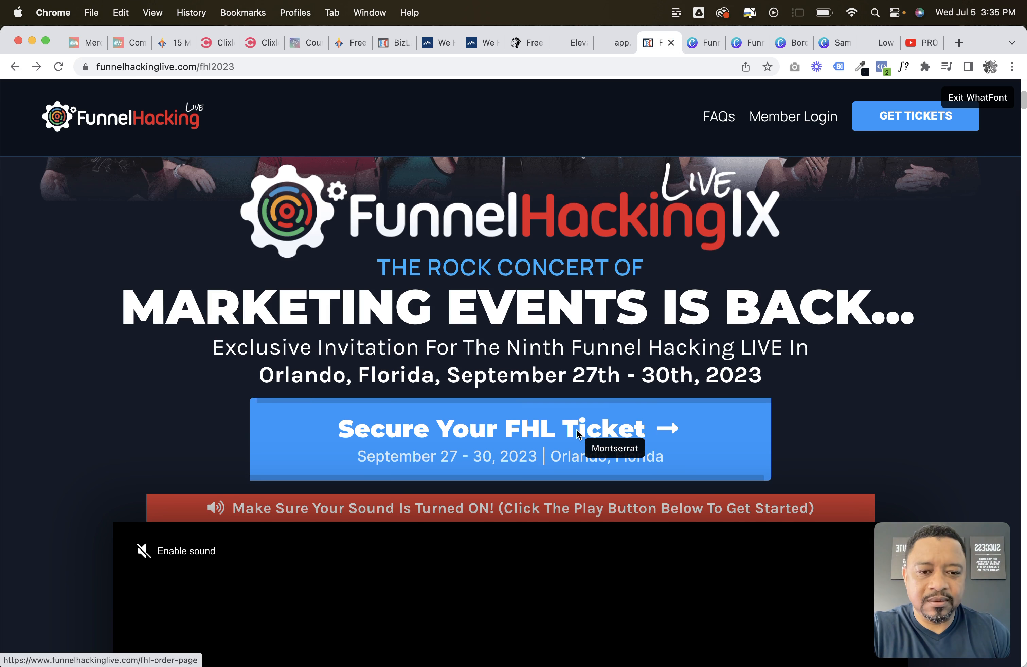
click(973, 98)
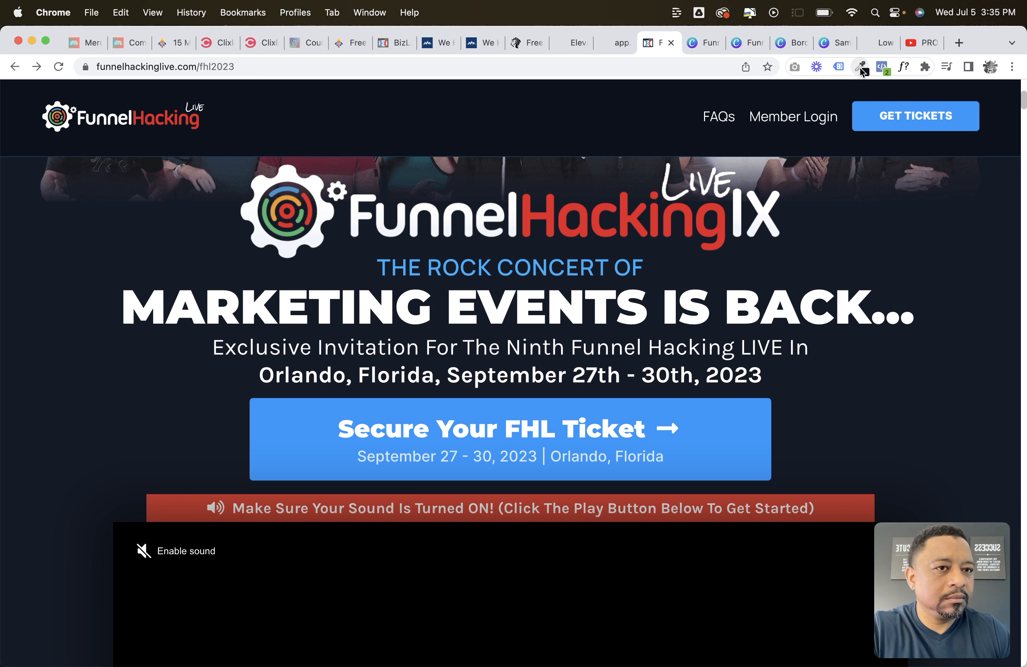
click(909, 68)
click(568, 438)
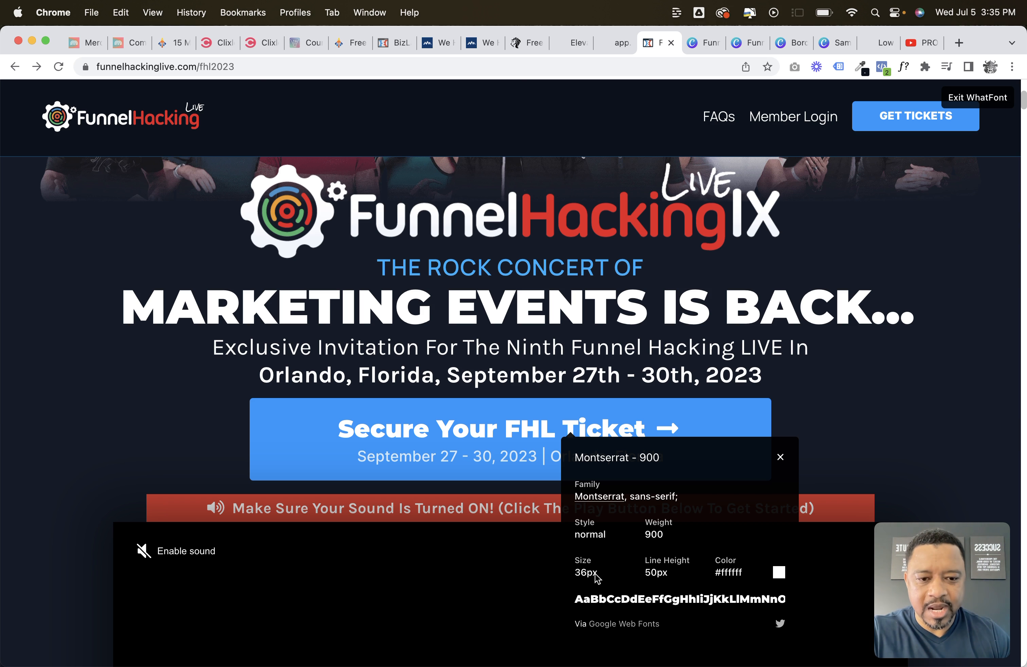
click(780, 459)
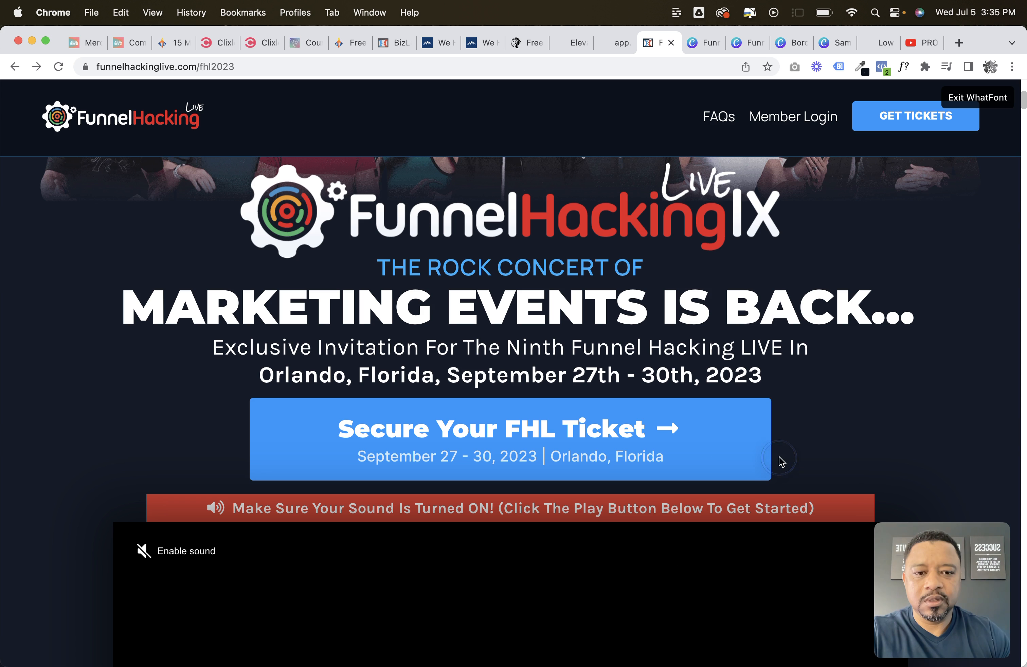
Return to the page builder and add a button element below the invitation sub-headline
click(568, 47)
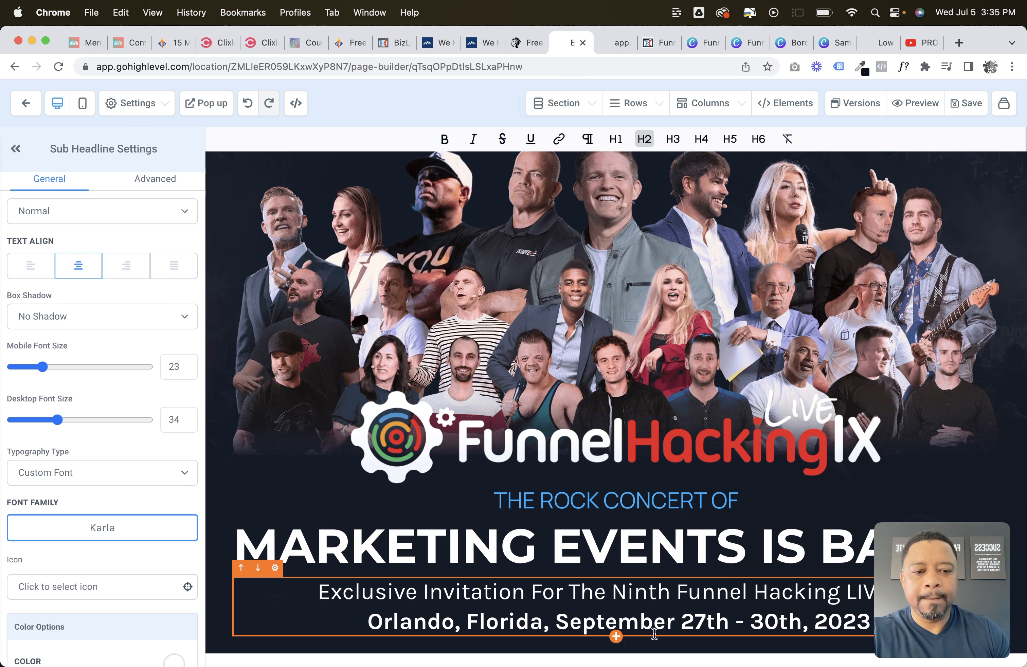
click(616, 637)
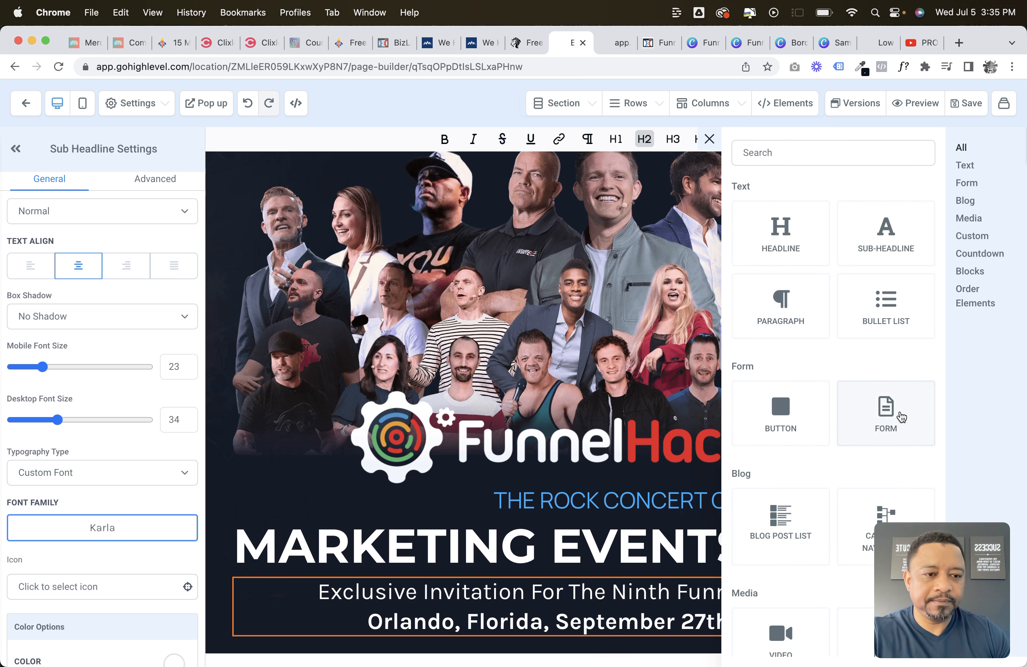
scroll(898, 413, down, 5)
scroll(789, 351, up, 3)
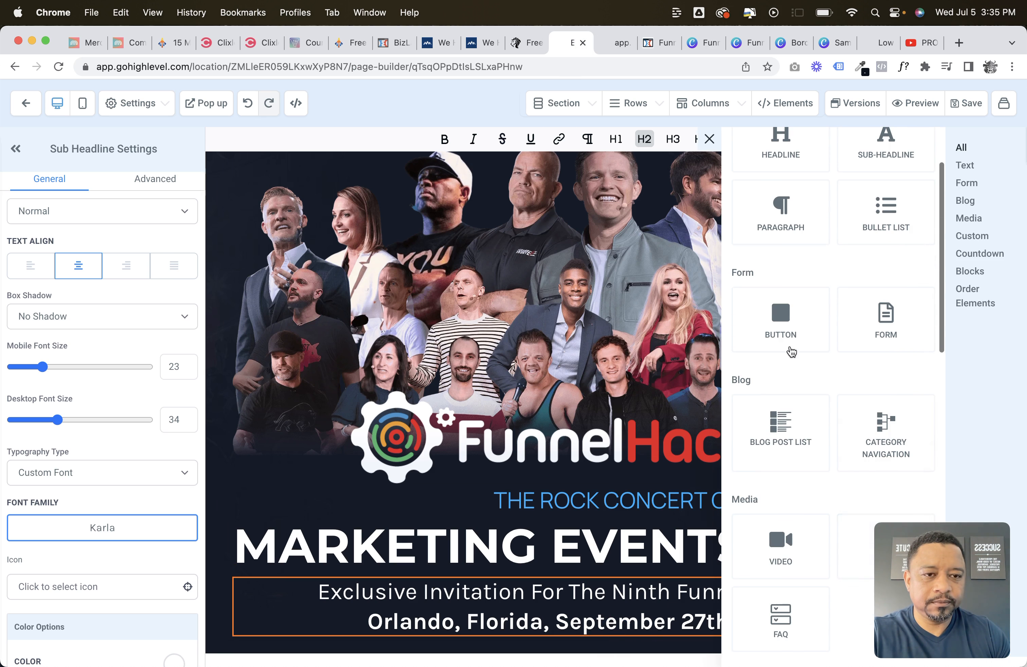
click(784, 323)
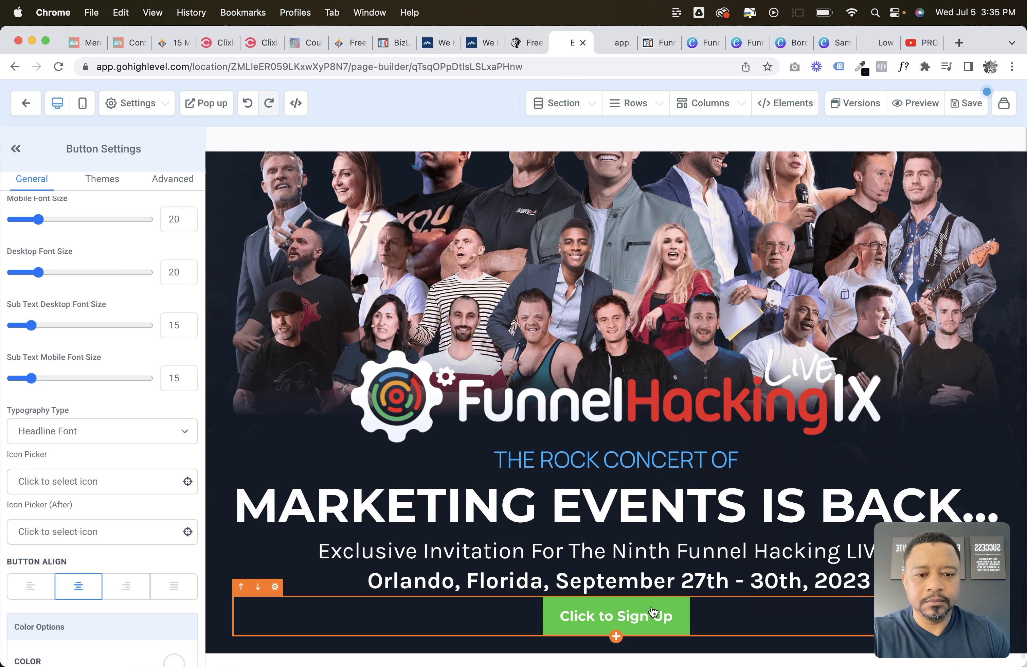
Set the new button's top margin to 30
scroll(138, 371, down, 15)
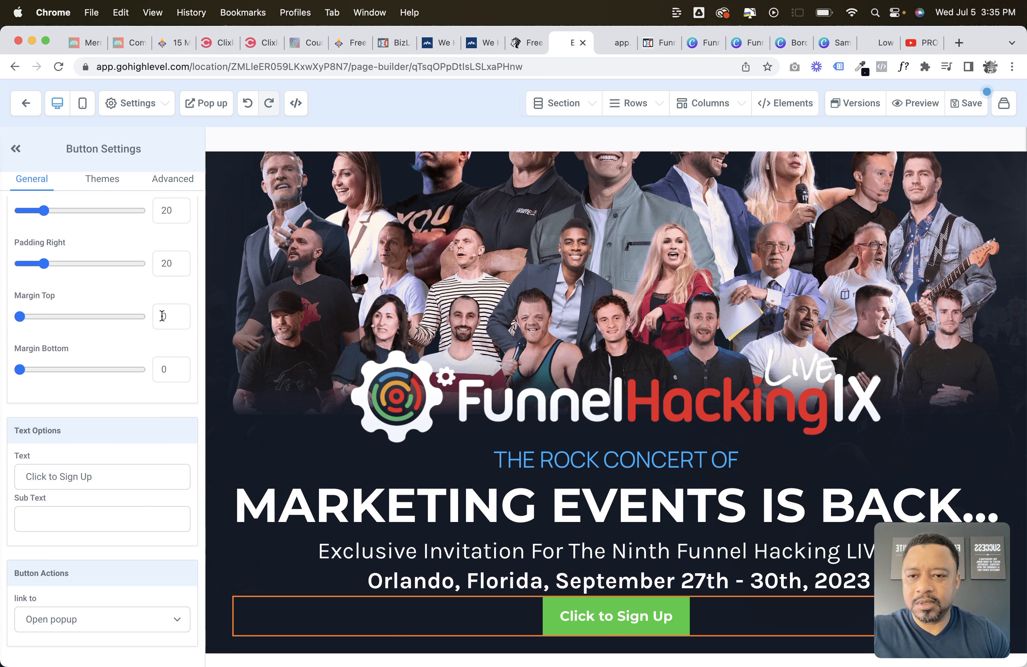
click(162, 316)
text(3)
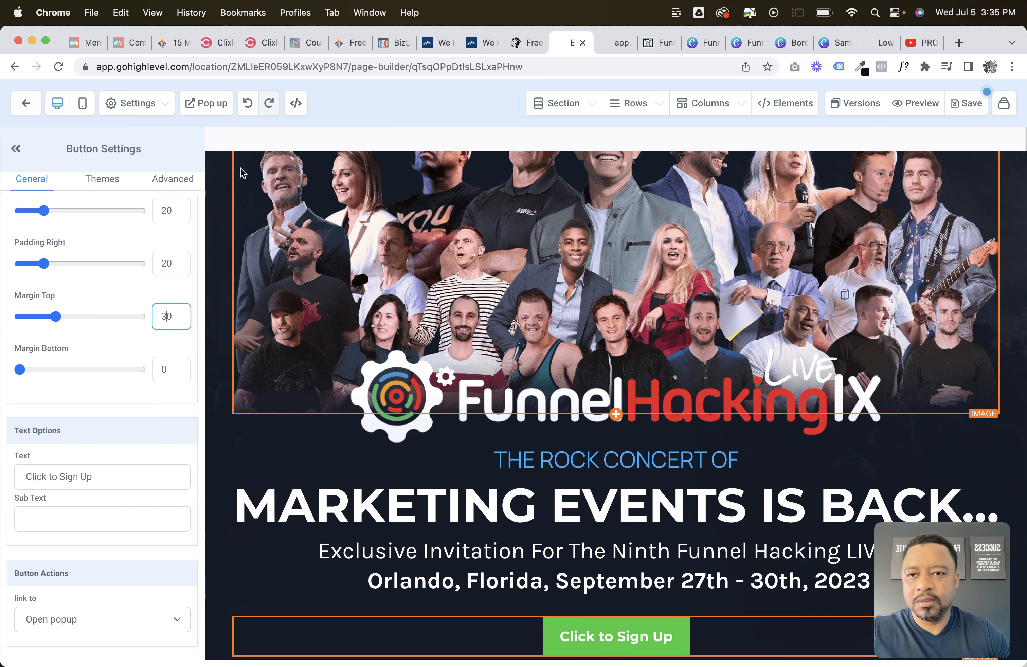
Browse the button themes and apply the flat blue one directly after the default green to the sign-up button
click(169, 186)
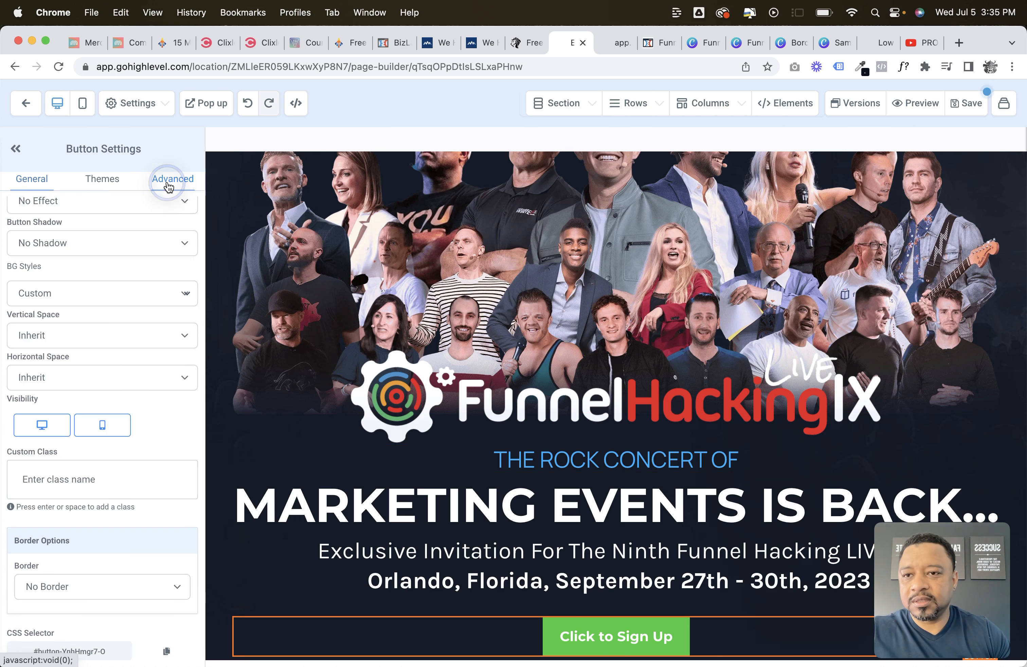
click(119, 185)
scroll(116, 459, down, 10)
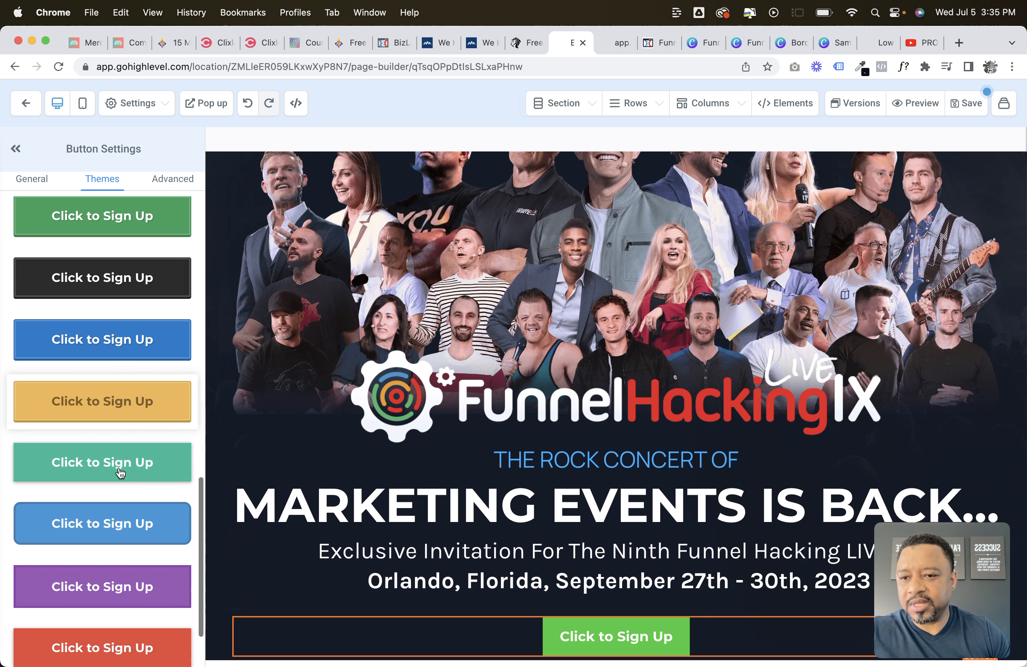
scroll(120, 472, down, 3)
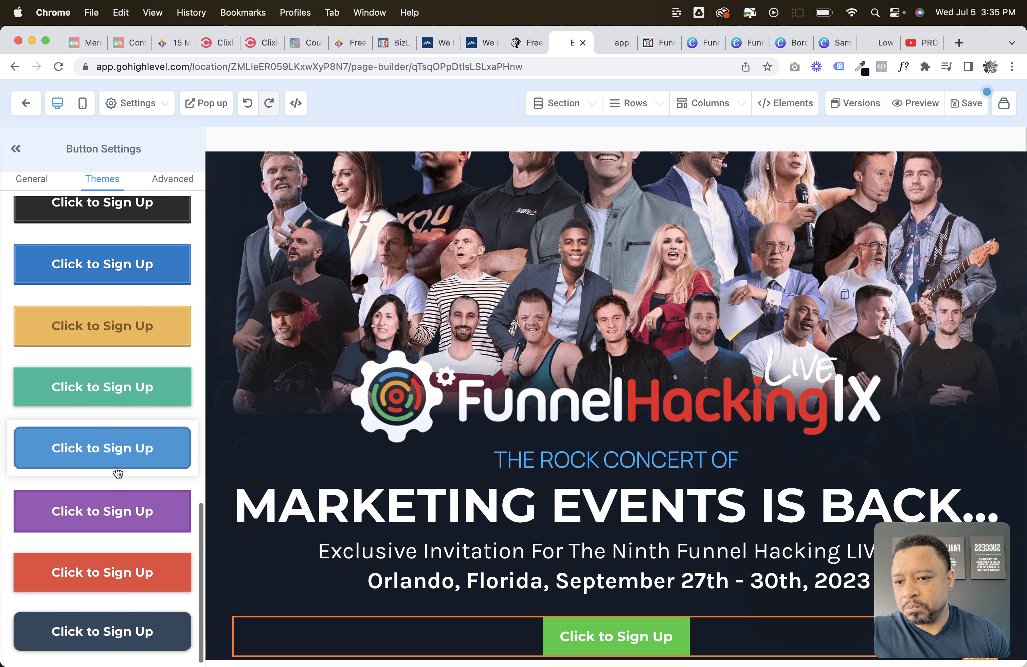
scroll(118, 472, up, 15)
click(146, 318)
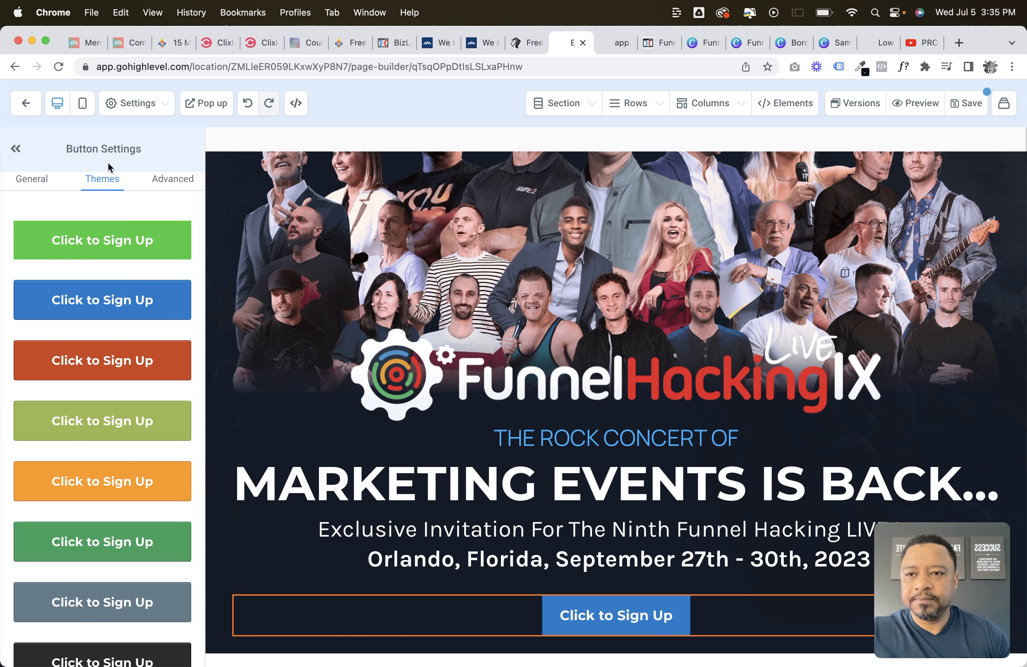
Replace the button's main text with "Secure Your FHL Ticket"
click(38, 186)
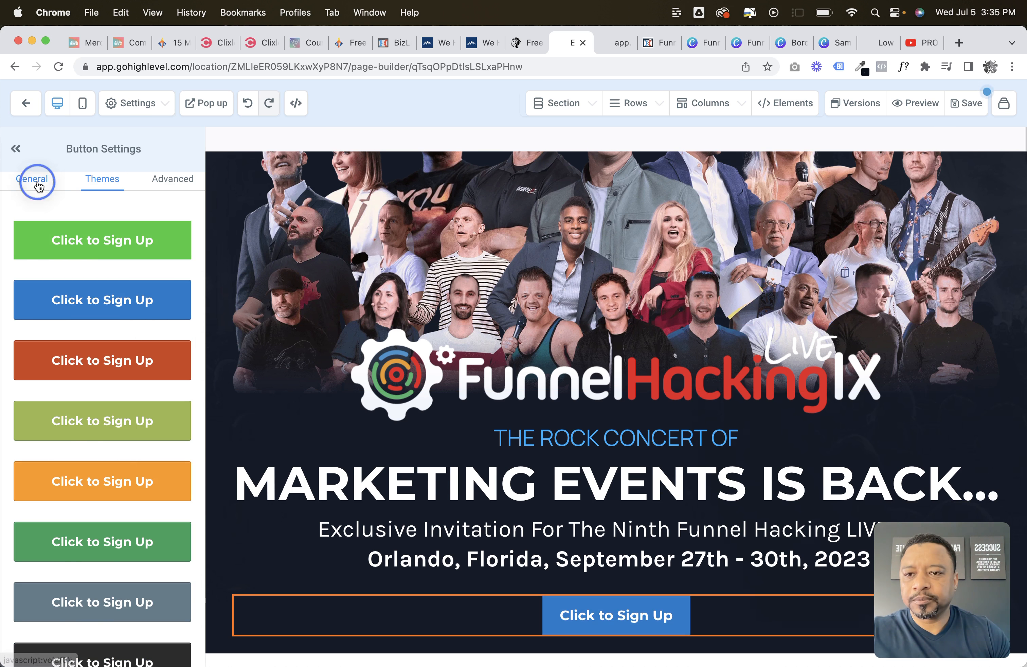
scroll(105, 333, down, 10)
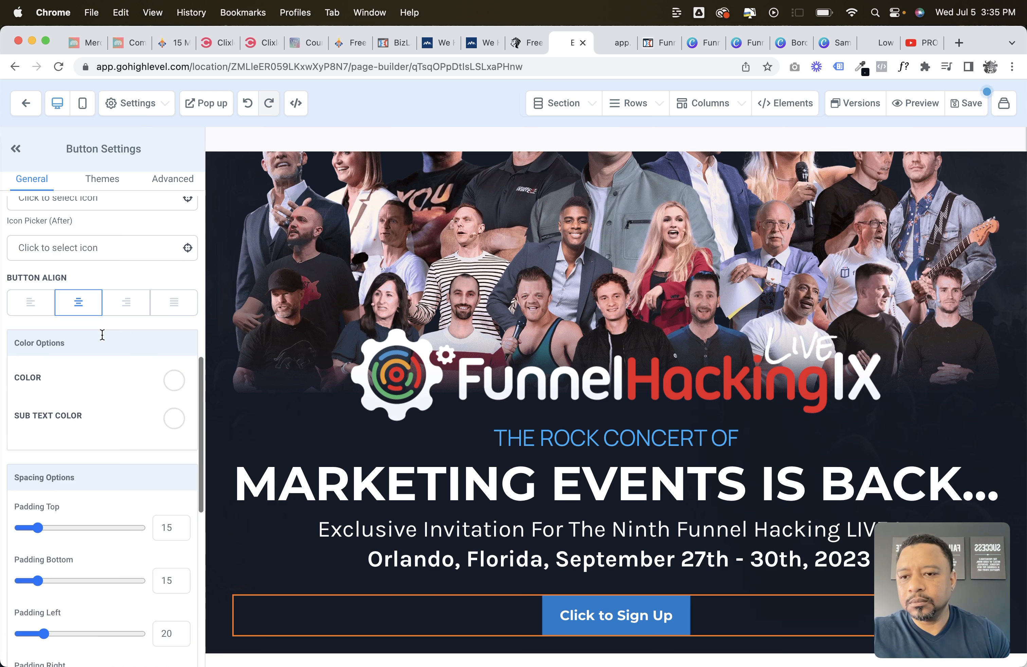
scroll(102, 335, down, 10)
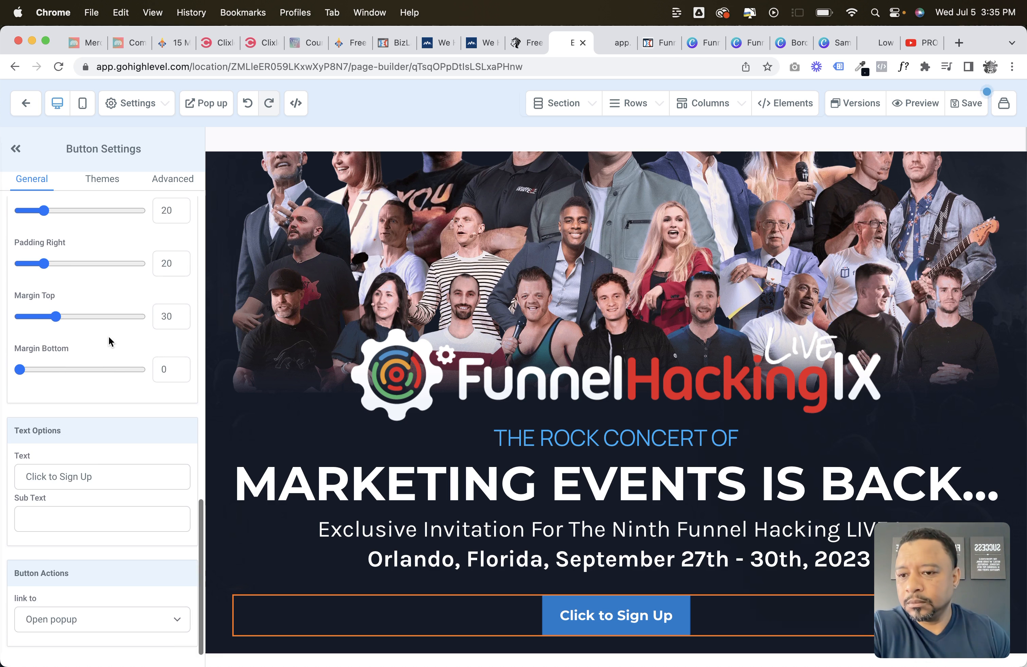
drag(115, 476, 18, 476)
text(Sec)
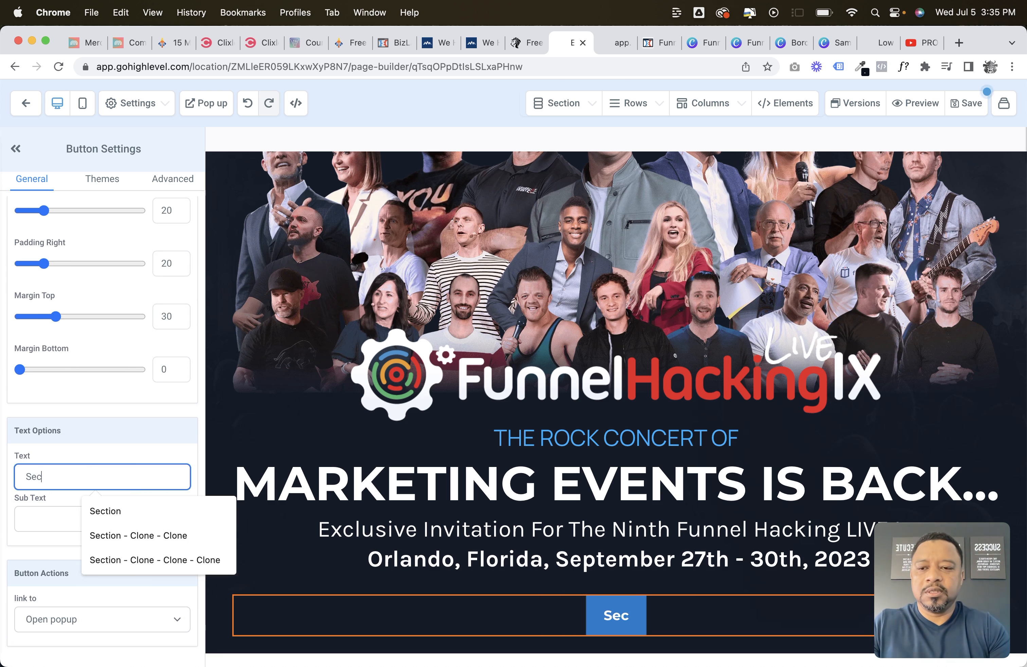
text(ure Your F)
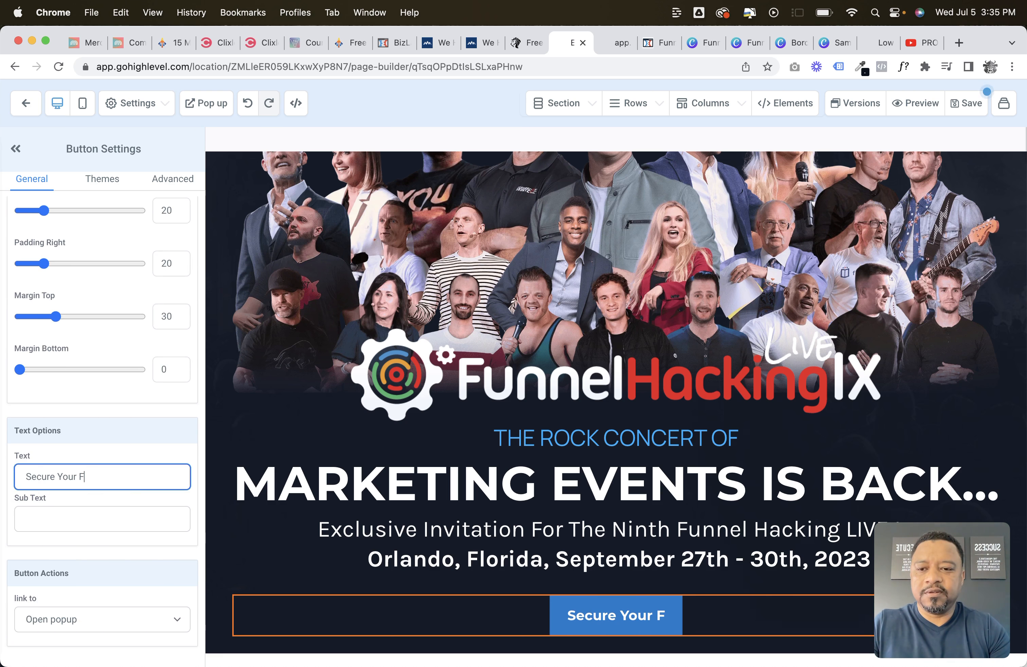
text(FL)
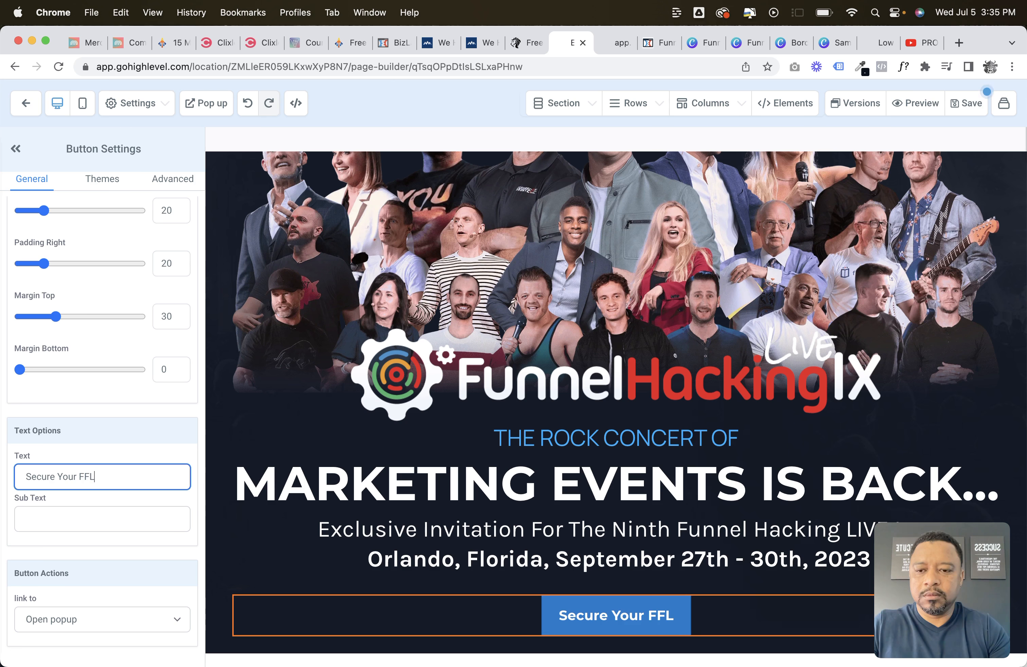
key(BackSpace)
key(BackSpace)
text(HL Ticket)
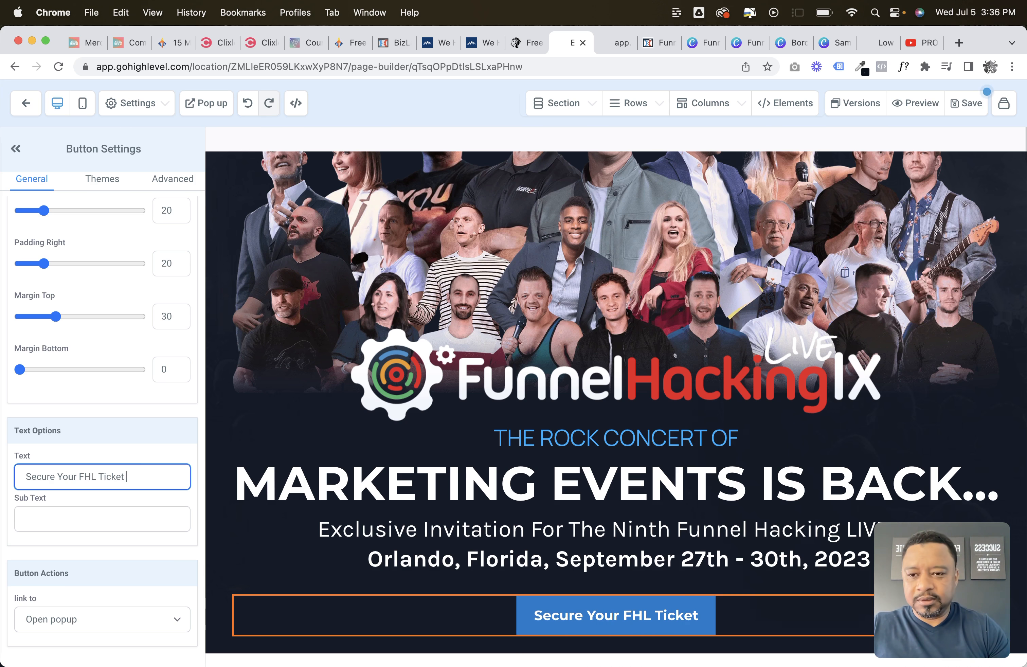
key(ctrl+super+space)
scroll(128, 344, down, 3)
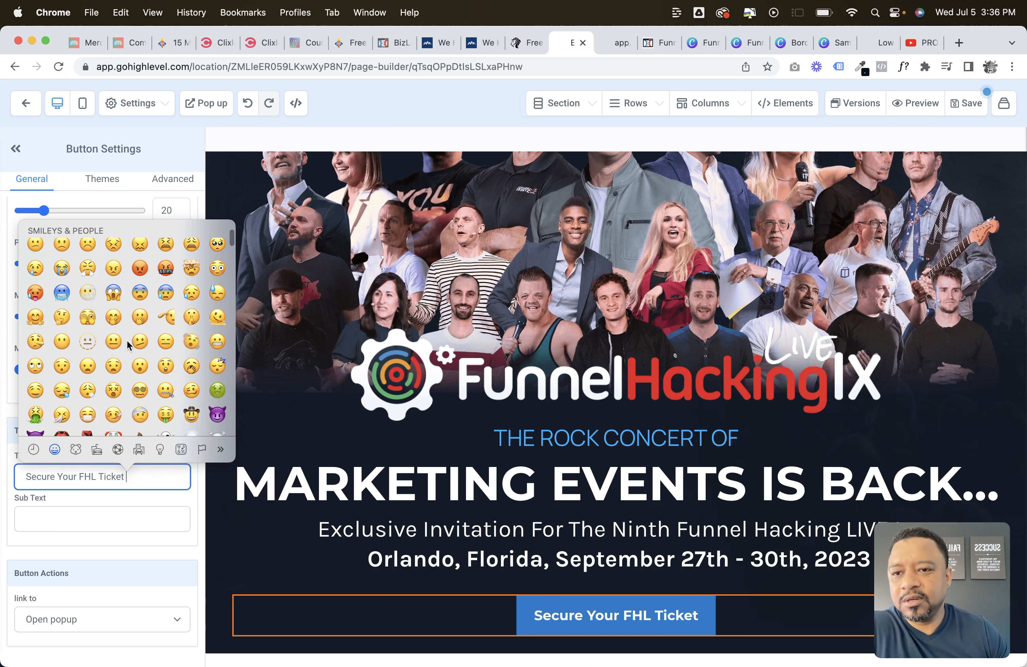
scroll(125, 346, up, 3)
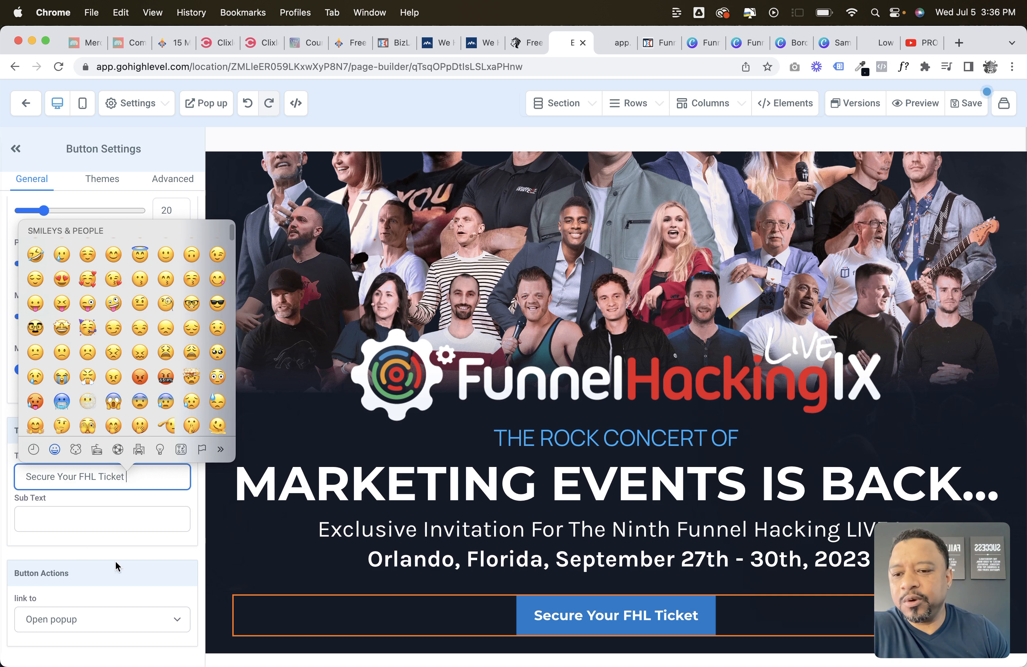
click(120, 544)
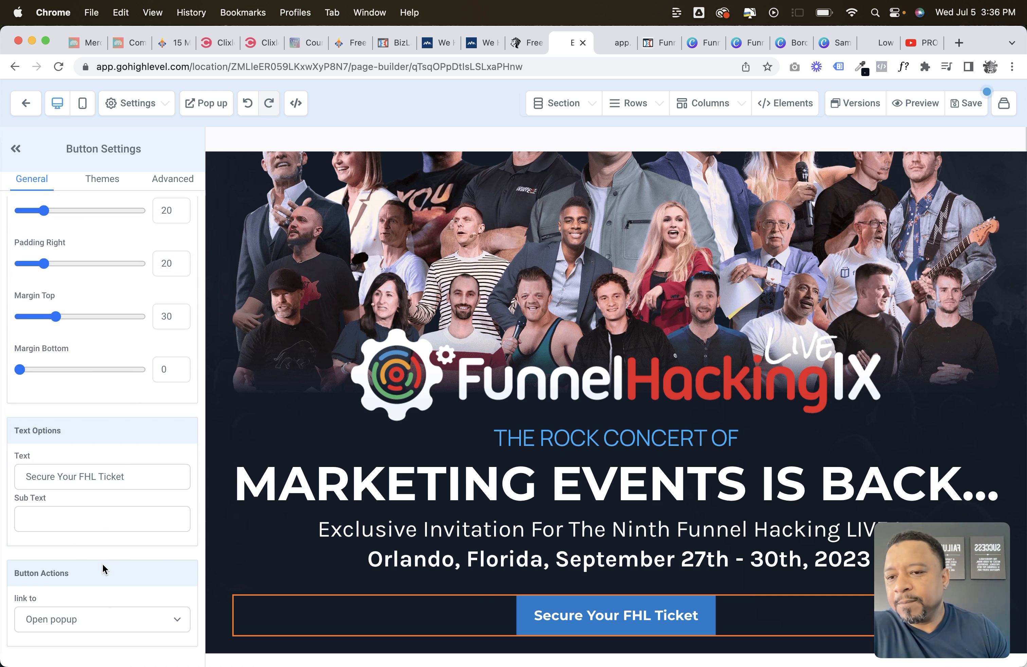
Search the icons for "arrow" and add the long-arrow-alt-right icon after the button's text
scroll(99, 294, up, 10)
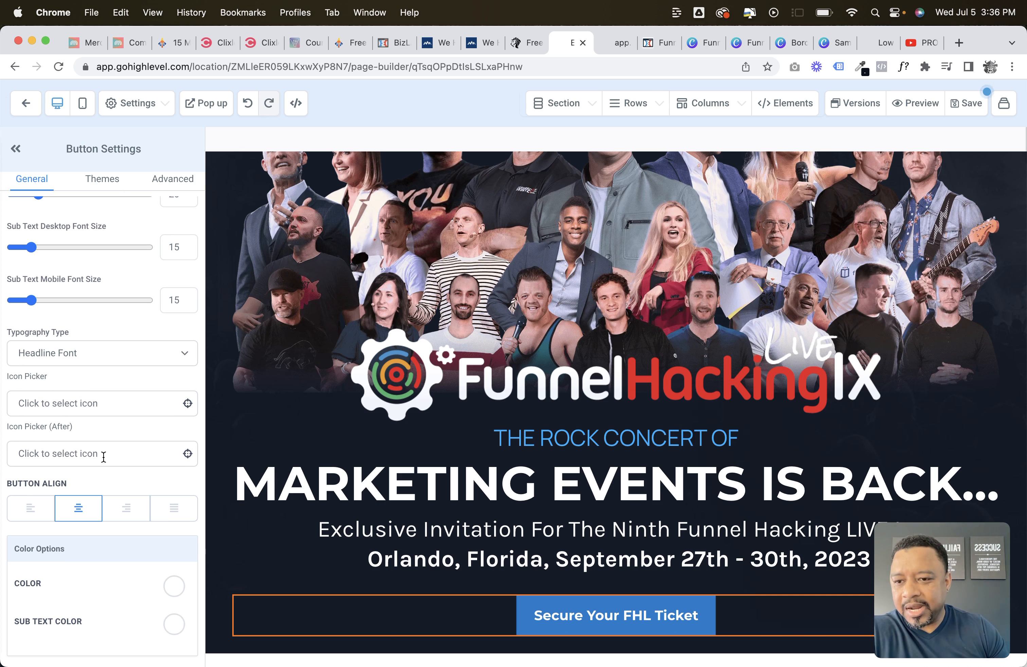
click(65, 457)
click(69, 484)
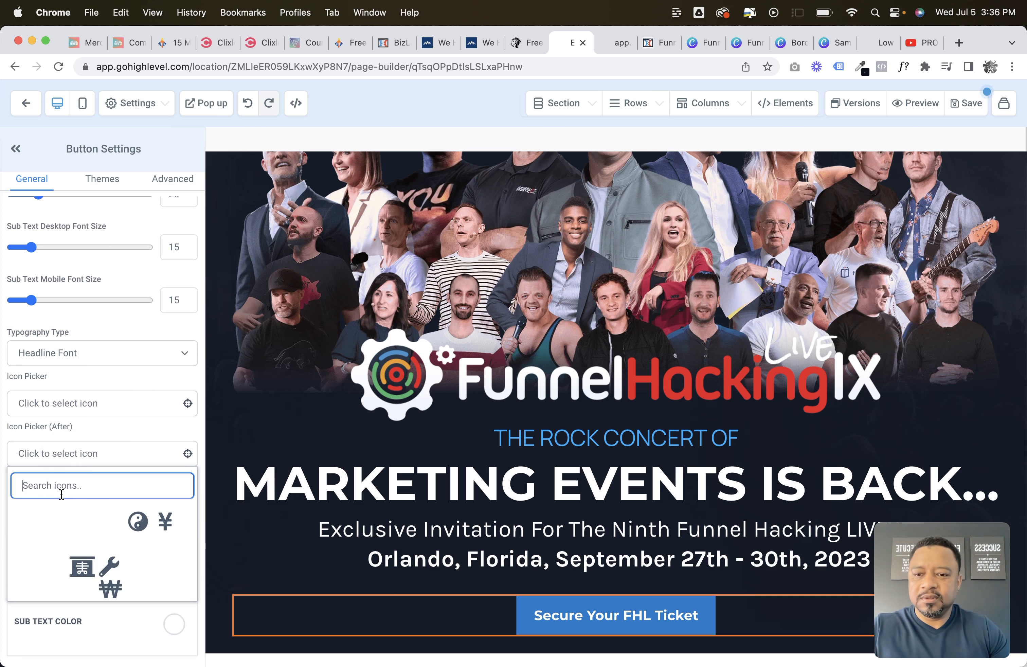
text(arrow)
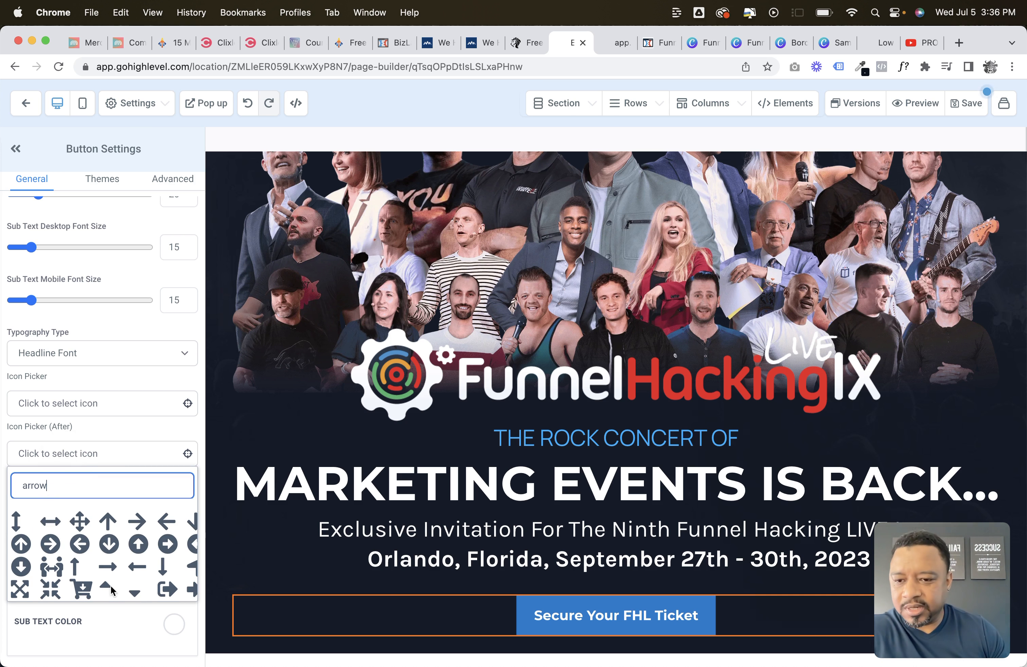
click(108, 568)
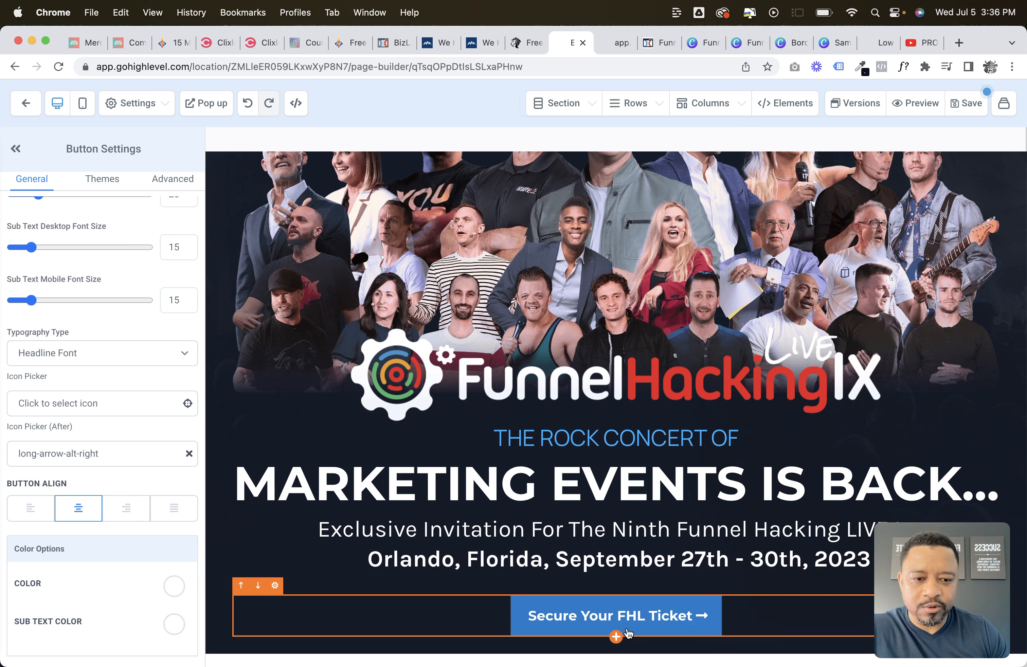
Copy the ticket button's text, including its date and location line, from the original page and exit WhatFont
scroll(107, 326, down, 7)
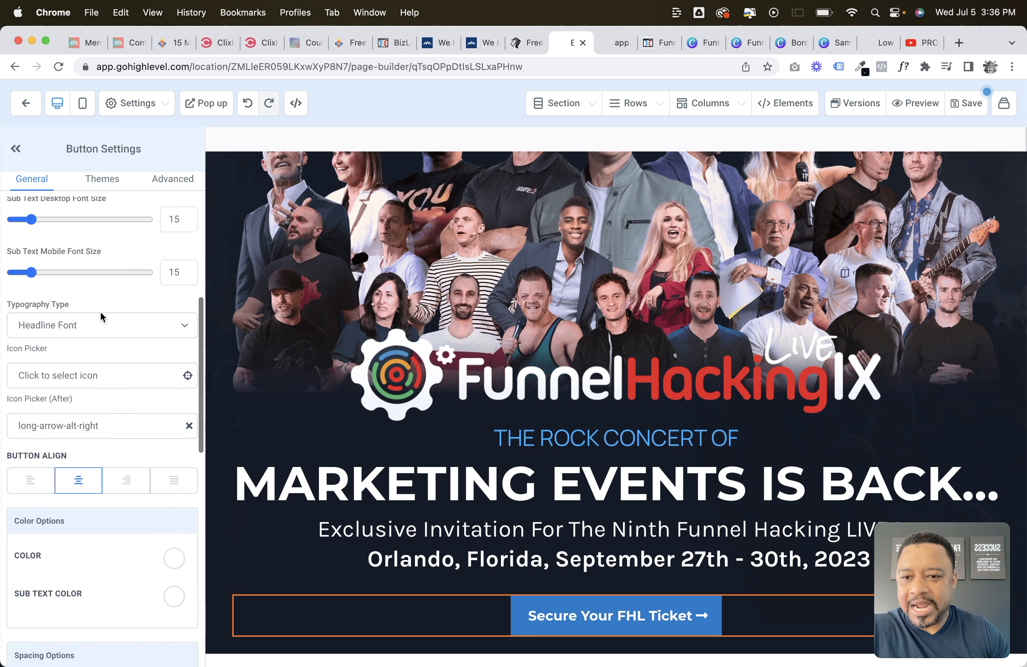
scroll(107, 325, up, 3)
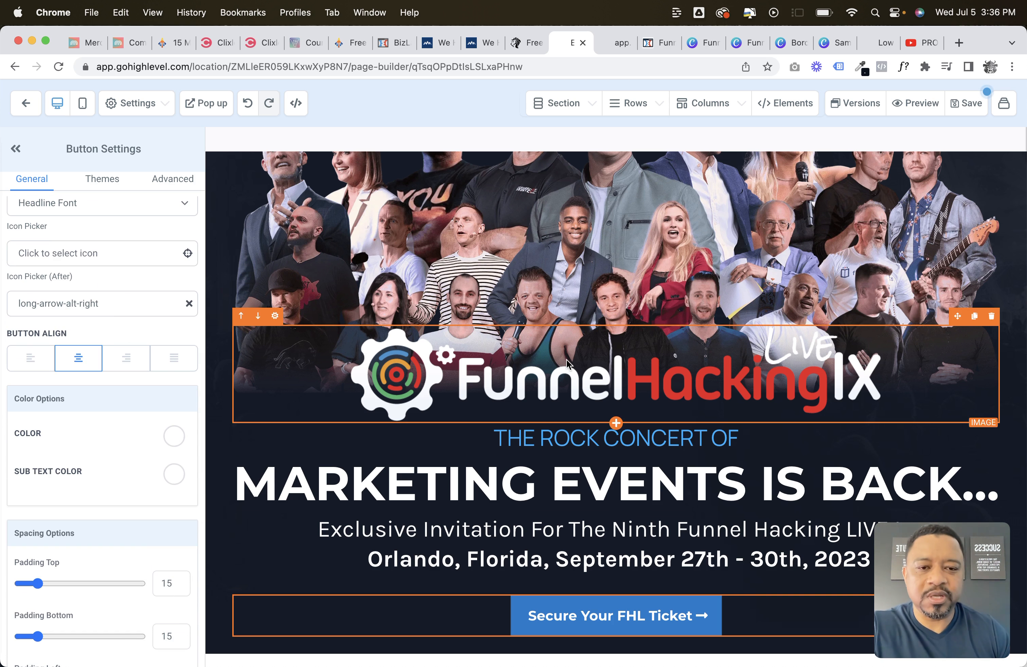
click(662, 44)
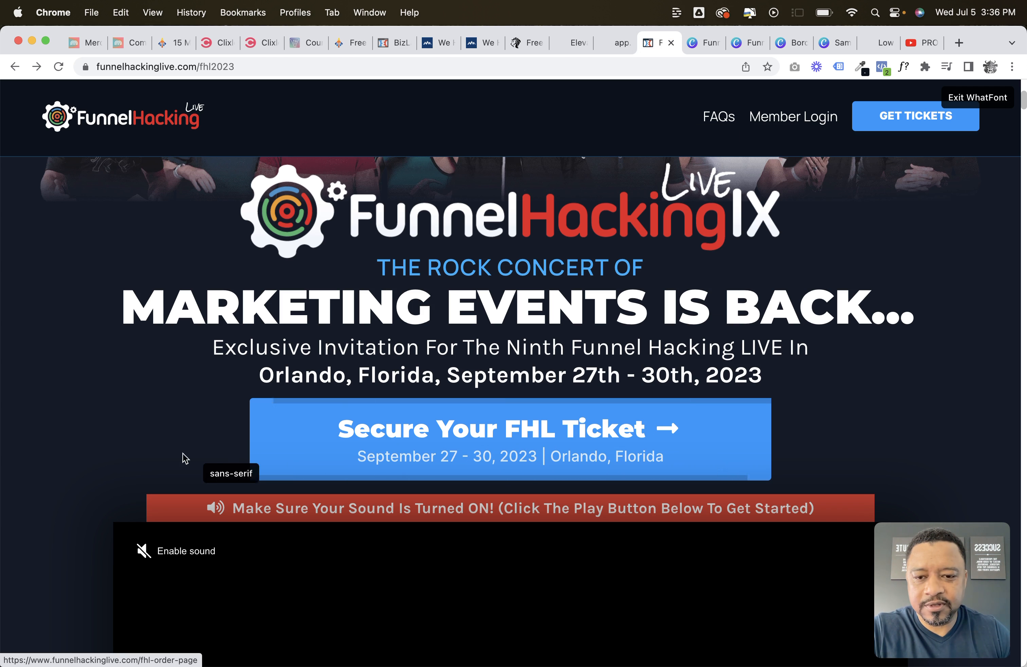
drag(192, 450, 654, 456)
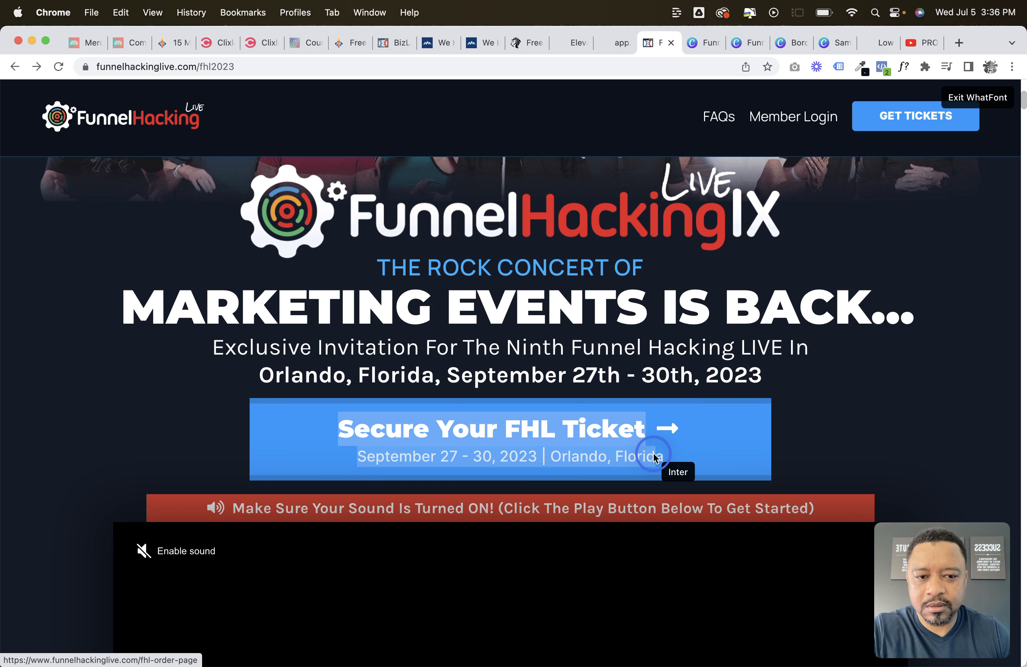
key(super+c)
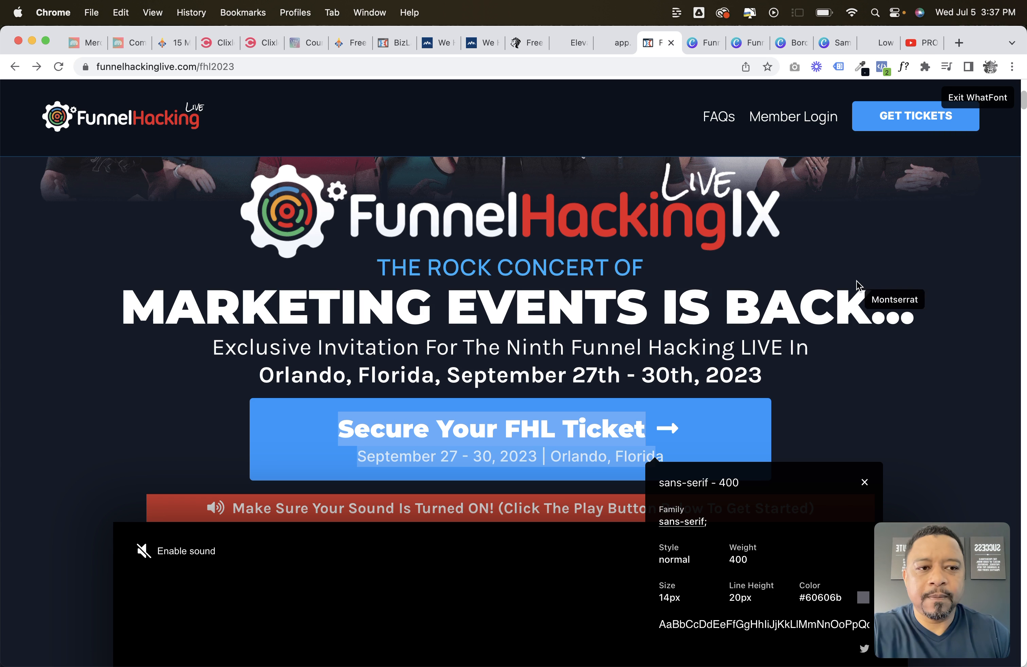
click(954, 98)
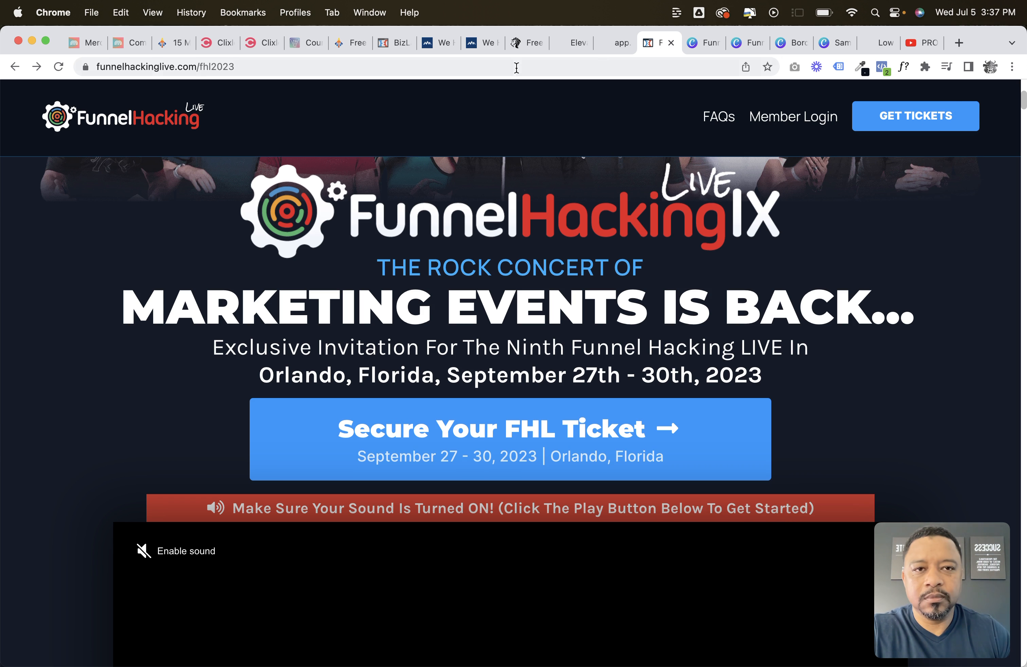
Return to the page builder and paste the copied ticket text as the button's sub text
click(570, 41)
scroll(139, 446, down, 4)
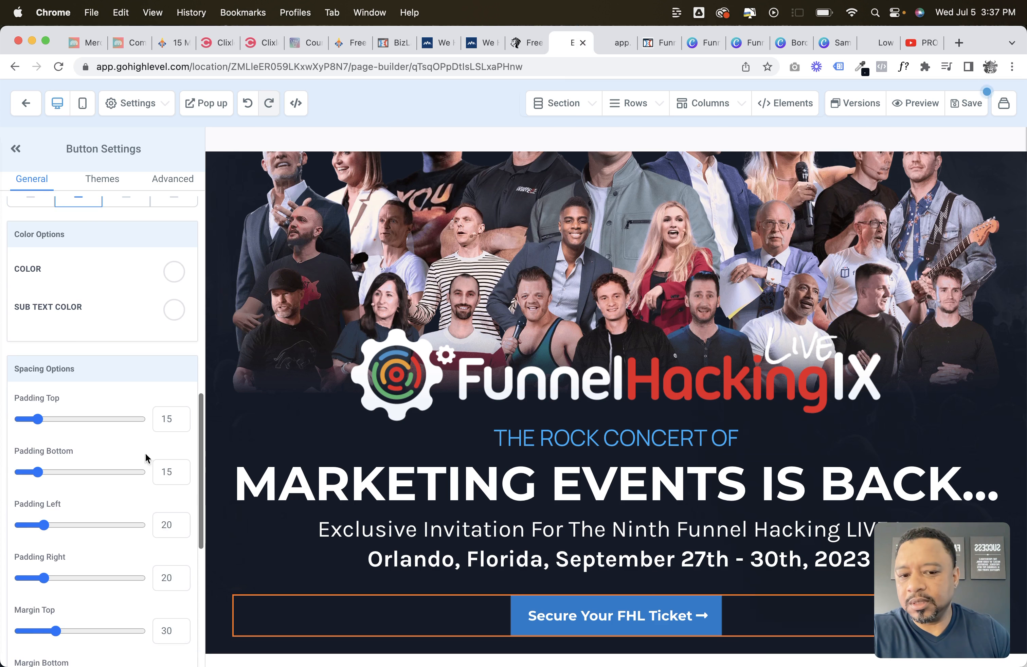
scroll(167, 488, down, 5)
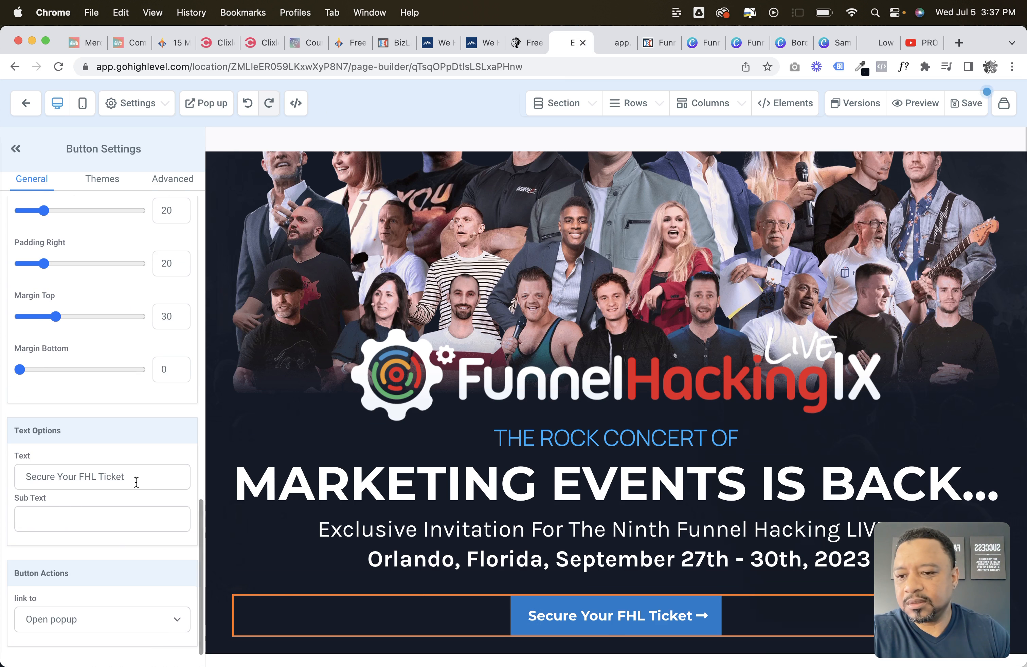
click(112, 526)
key(super+v)
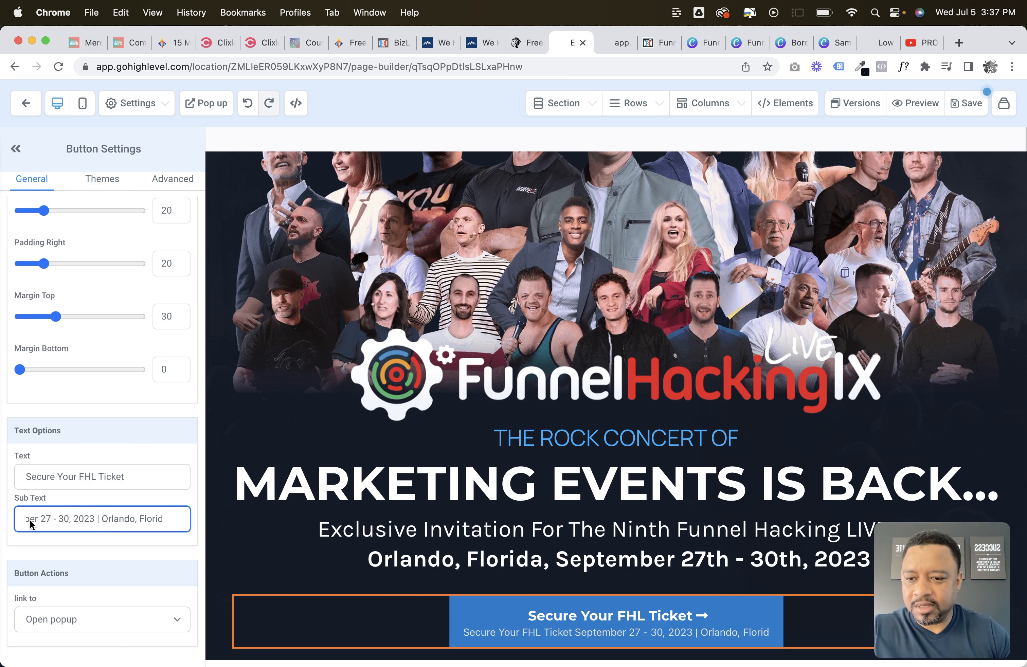
Trim the button's sub text to read "September 27 - 30, 2023 | Orlando, Florida"
click(54, 517)
key(Left)
key(Left)
key(Left)
key(Left)
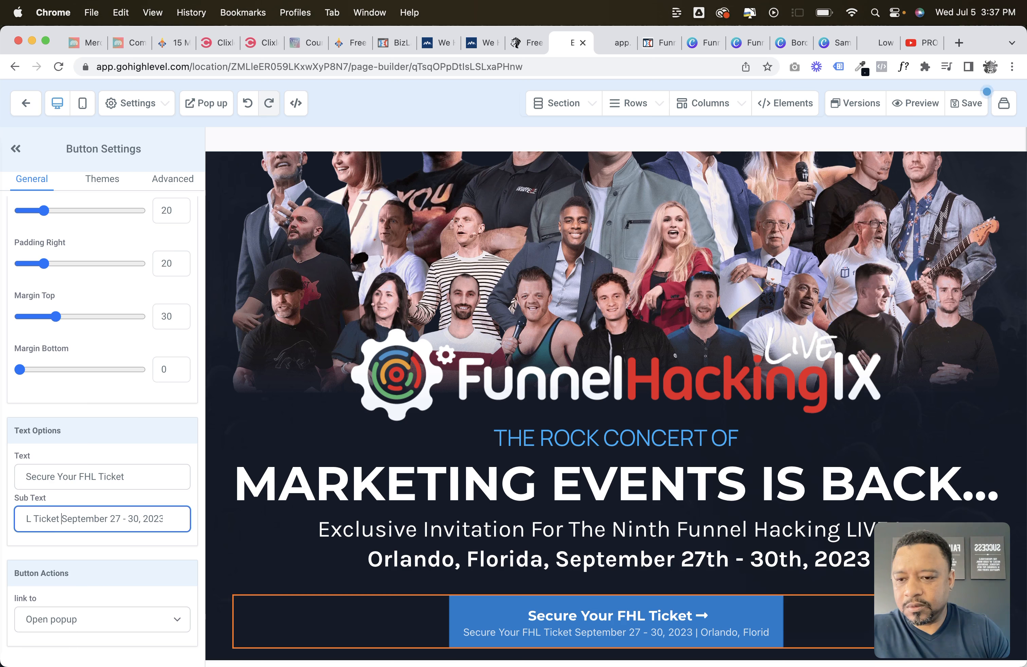
key(super+shift+Left)
key(BackSpace)
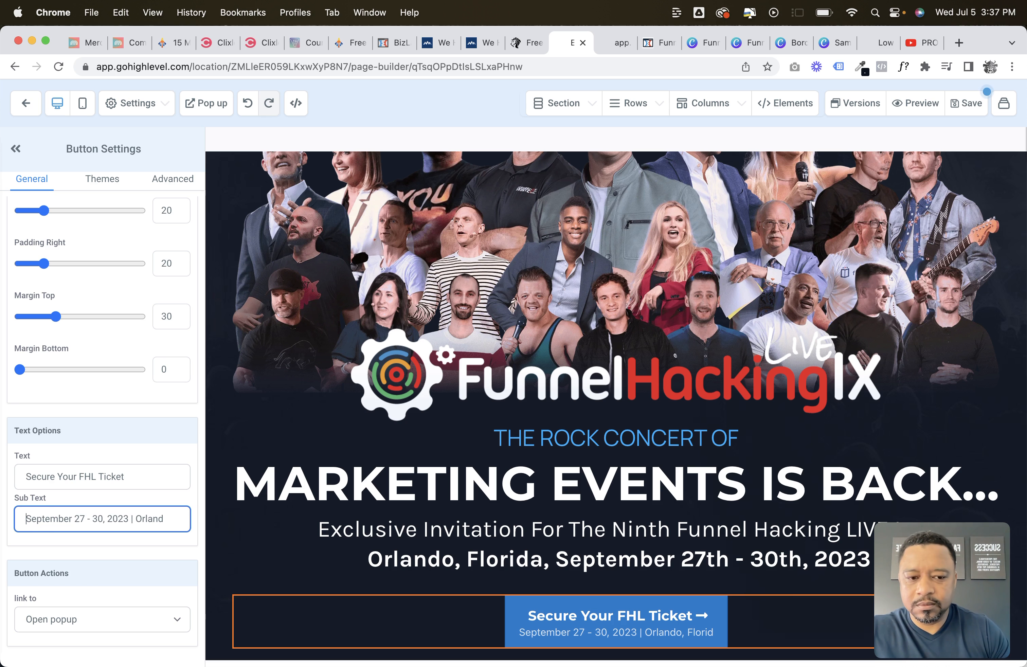
key(super+Right)
text(a)
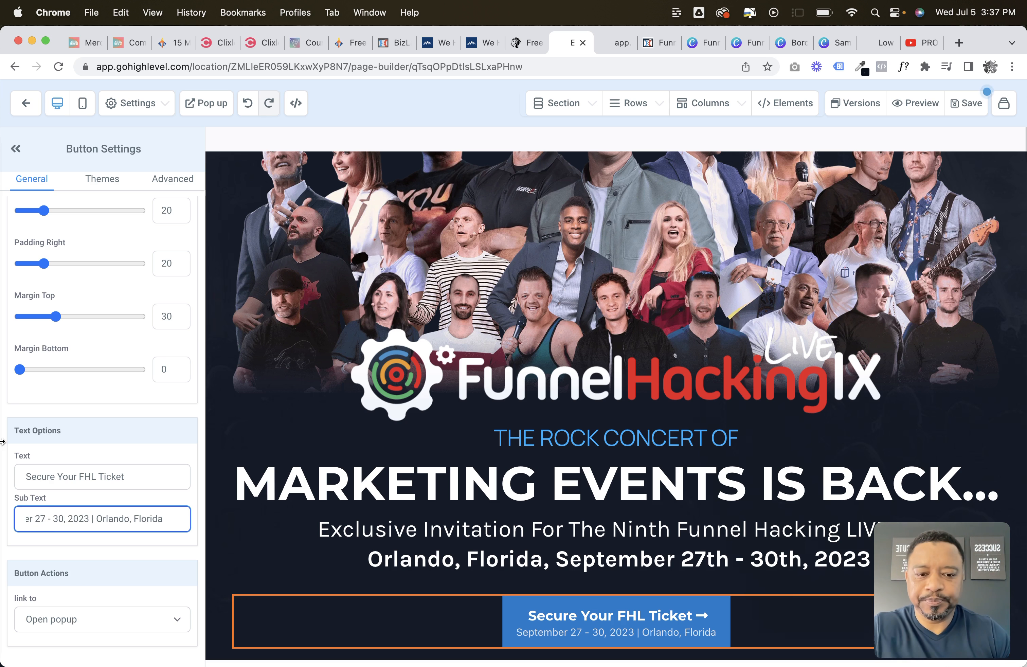
Check the fonts of the ticket button's main text and date line on the original page with WhatFont
click(652, 44)
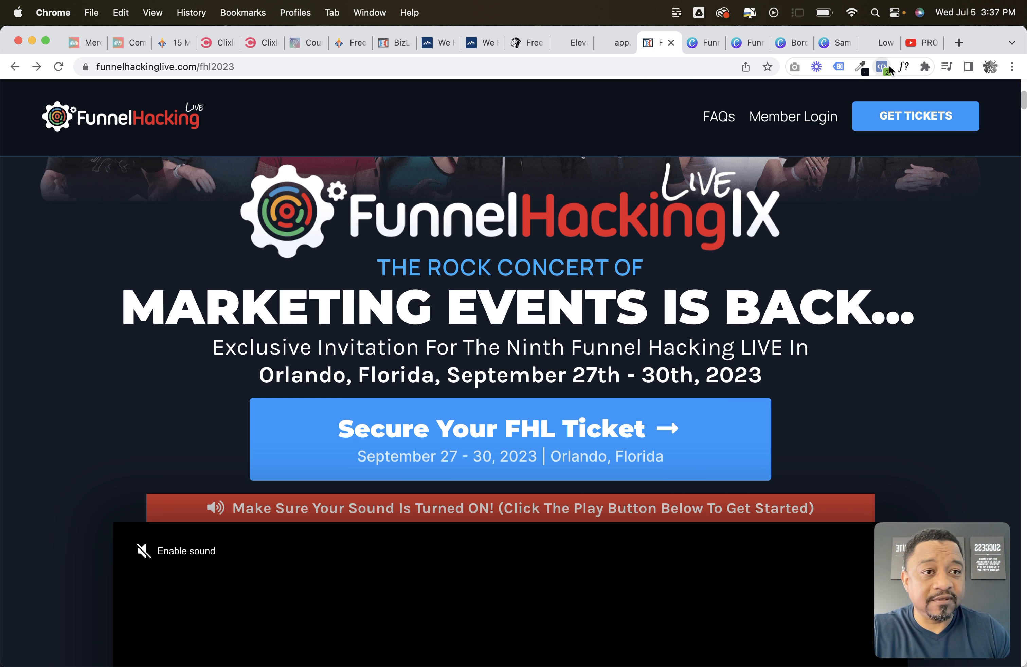
click(903, 66)
click(621, 430)
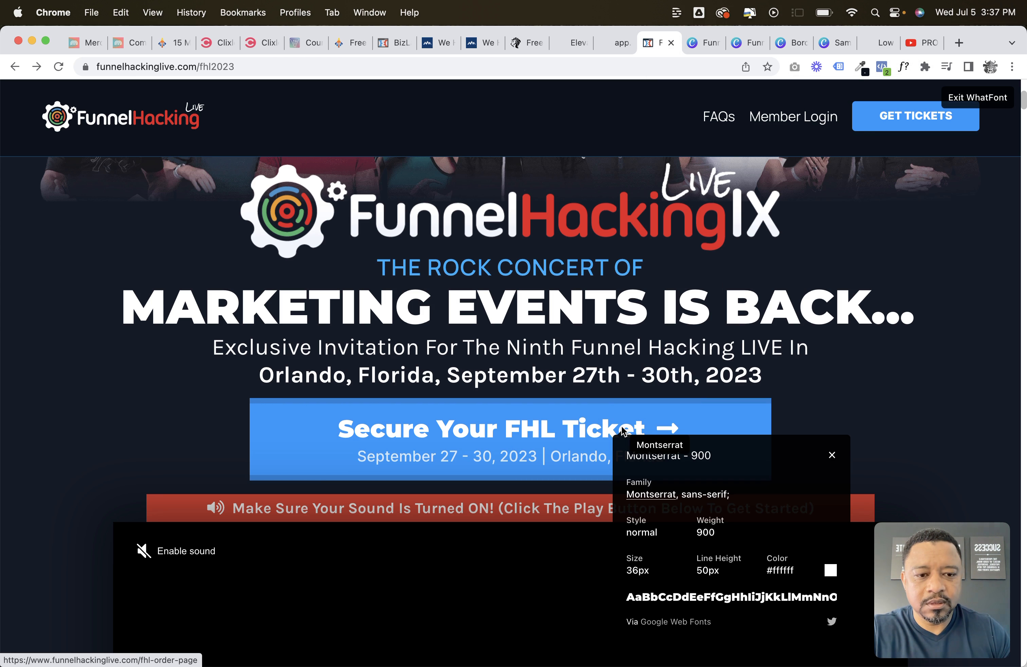
click(566, 457)
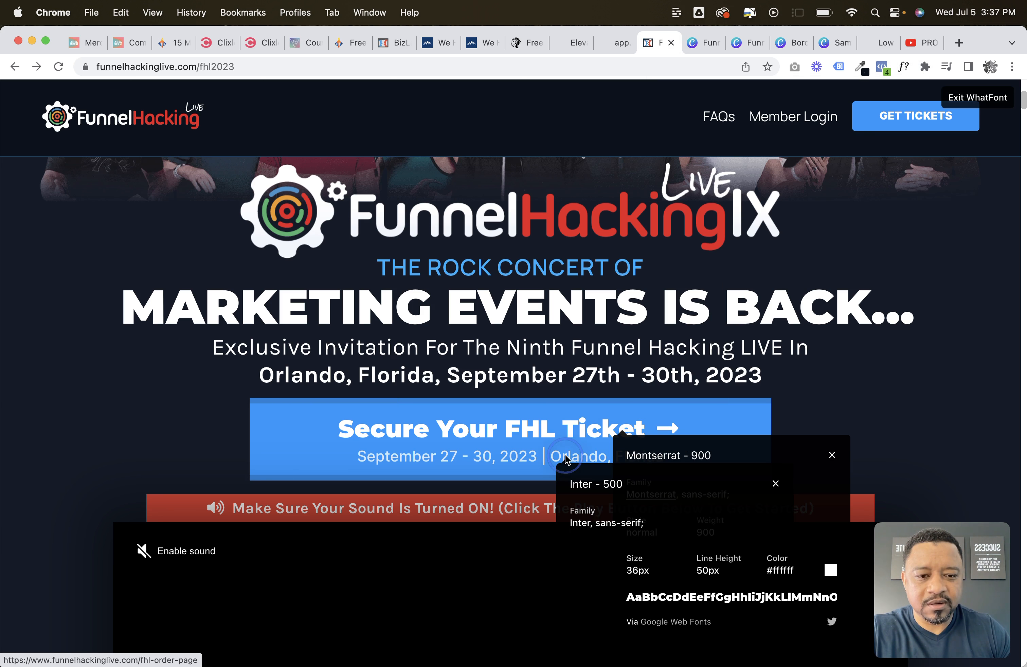
click(979, 96)
Back in the page builder, set the ticket button's desktop font size to 36 and its sub text desktop font size to 22
click(580, 42)
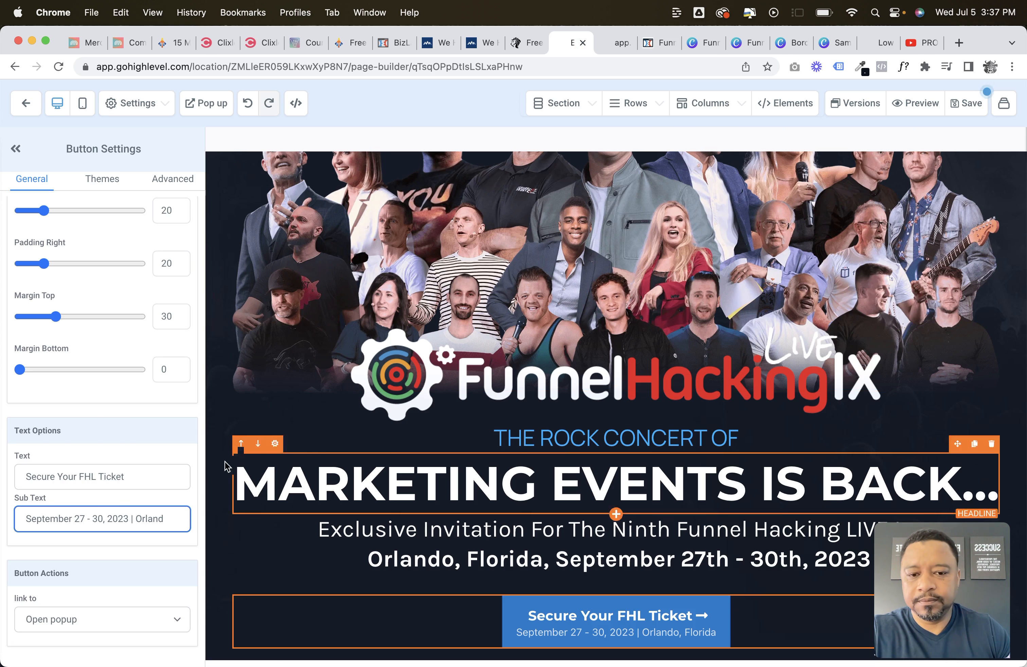
scroll(124, 344, up, 10)
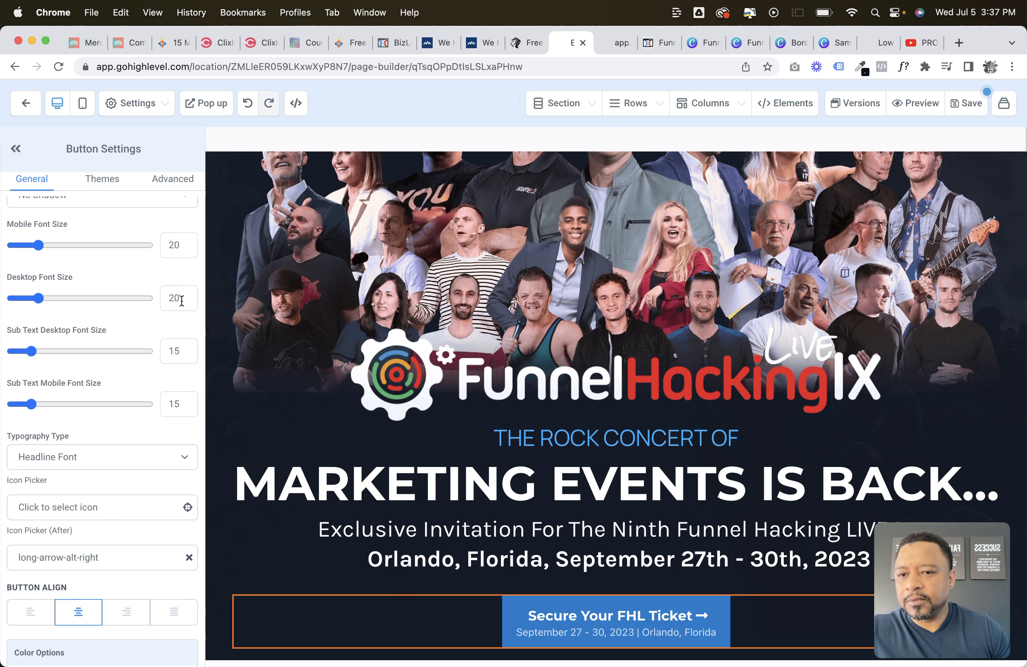
drag(182, 298, 149, 299)
text(36)
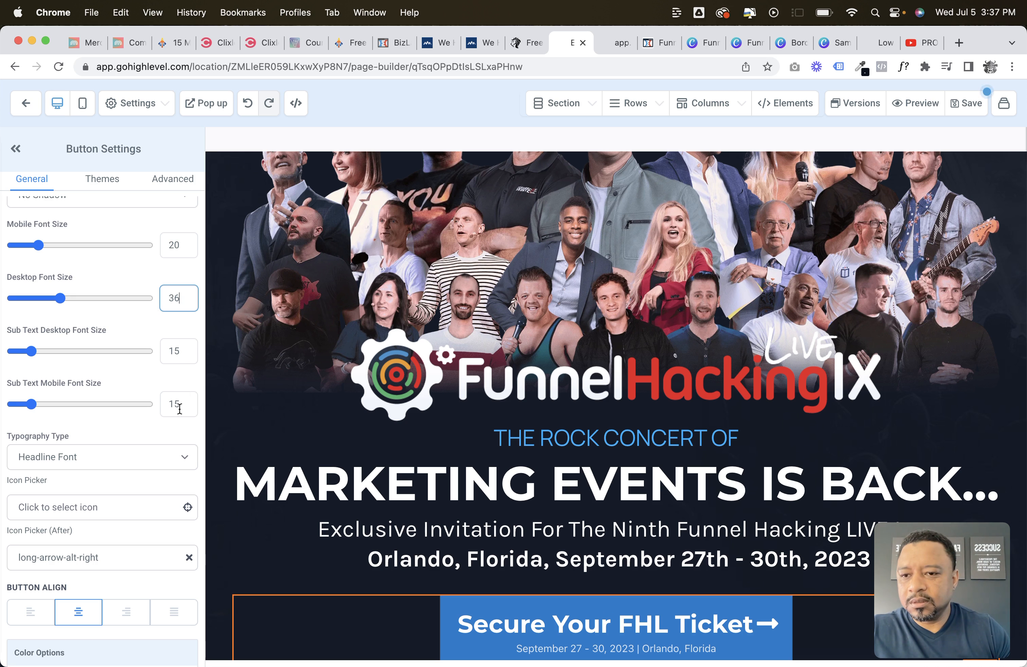
drag(184, 351, 156, 348)
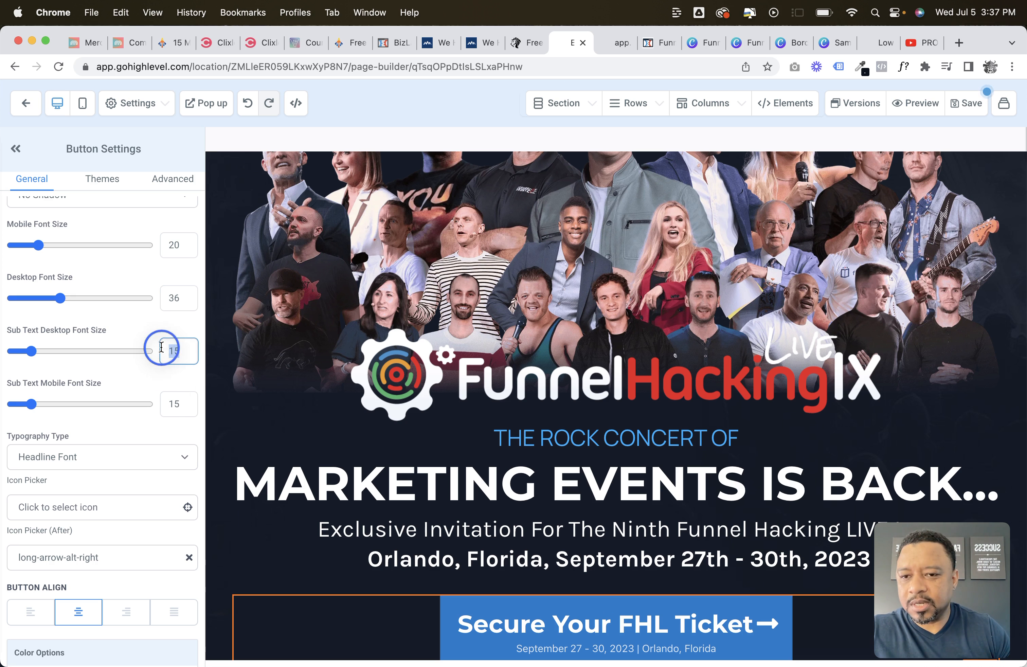
text(22)
scroll(624, 383, down, 2)
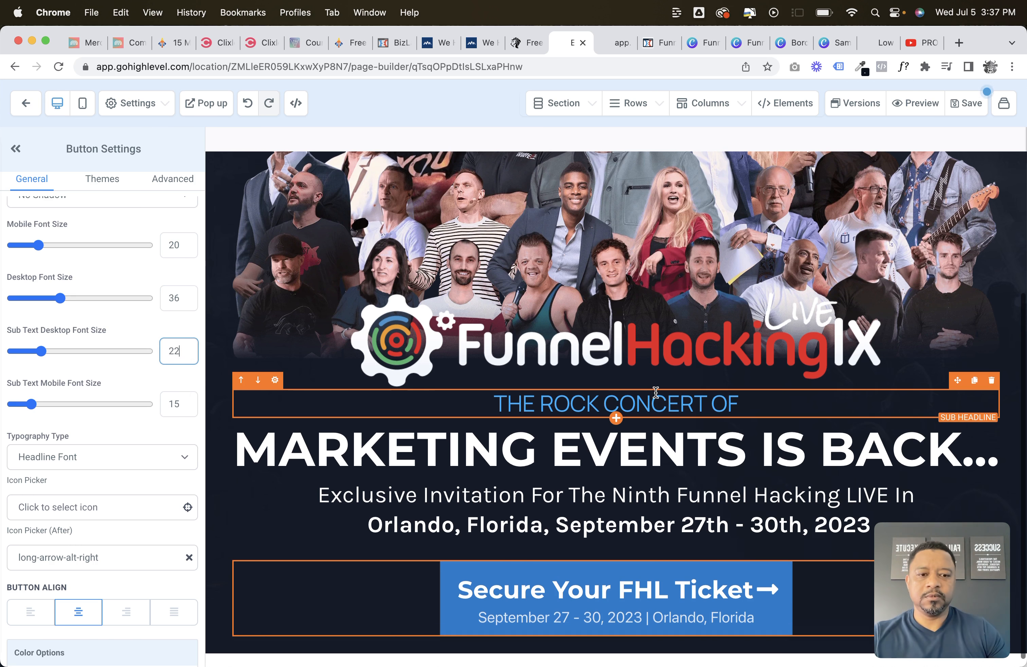
Inspect the original ticket button's CSS for its border radius, padding and background, and close the developer tools
click(645, 42)
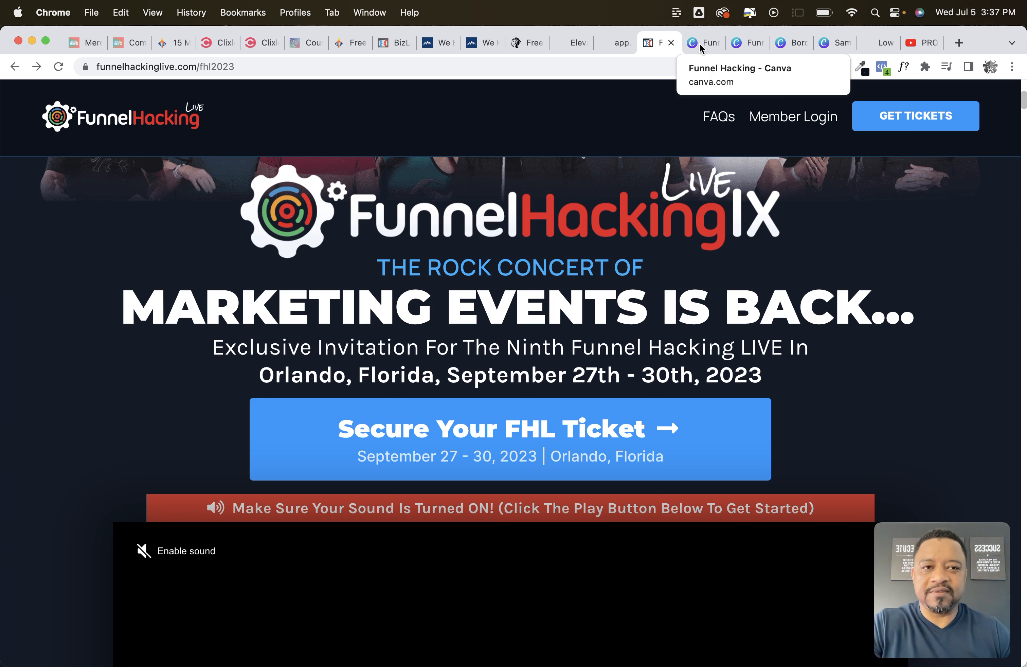
scroll(671, 192, down, 1)
right_click(743, 431)
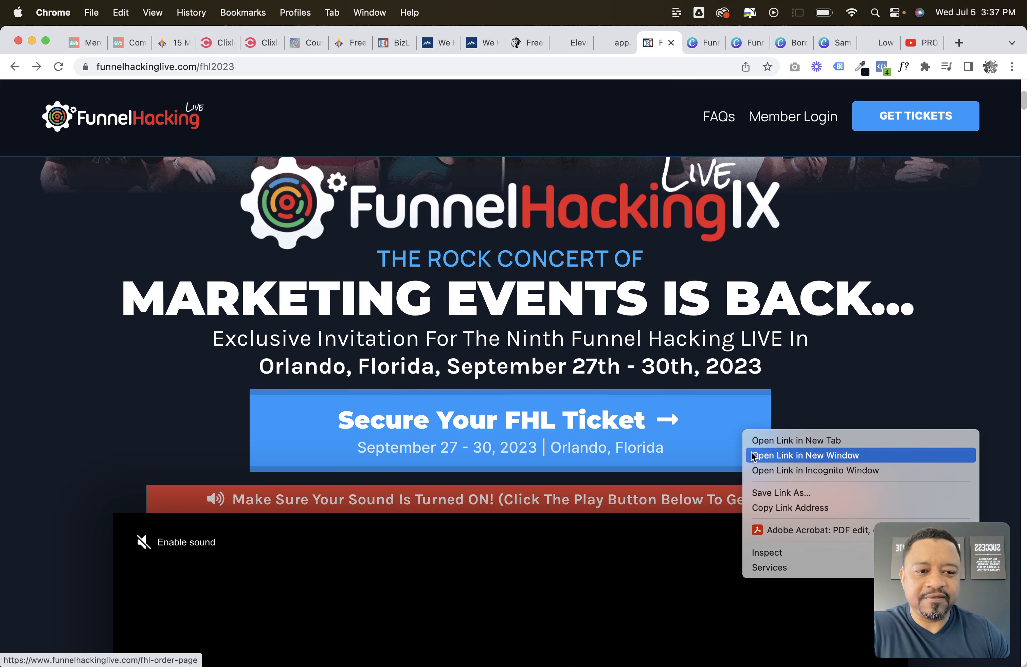
click(766, 553)
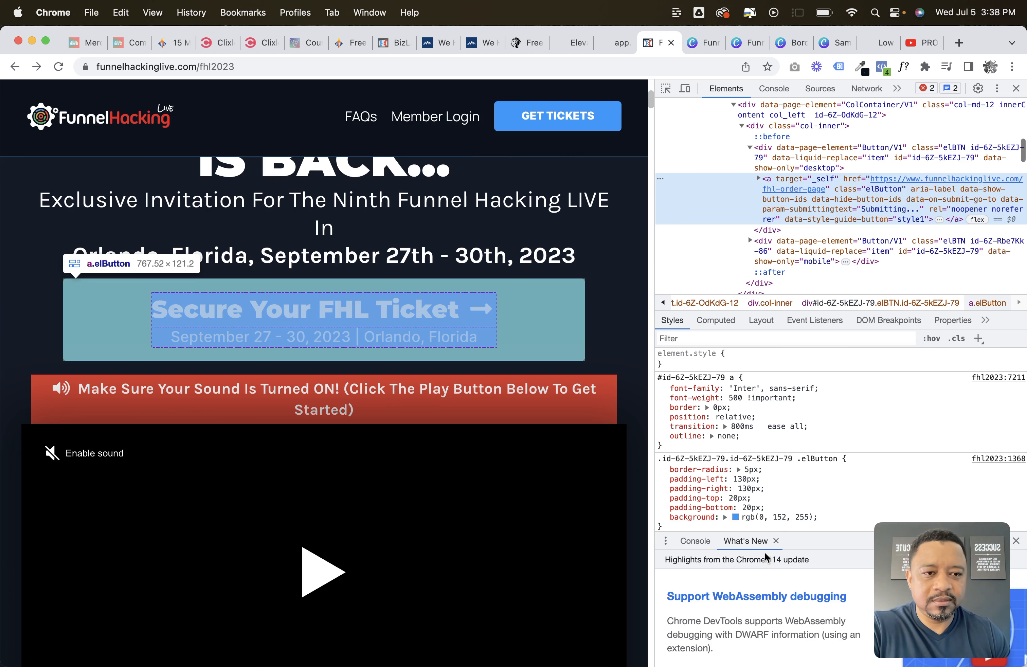
scroll(761, 458, down, 2)
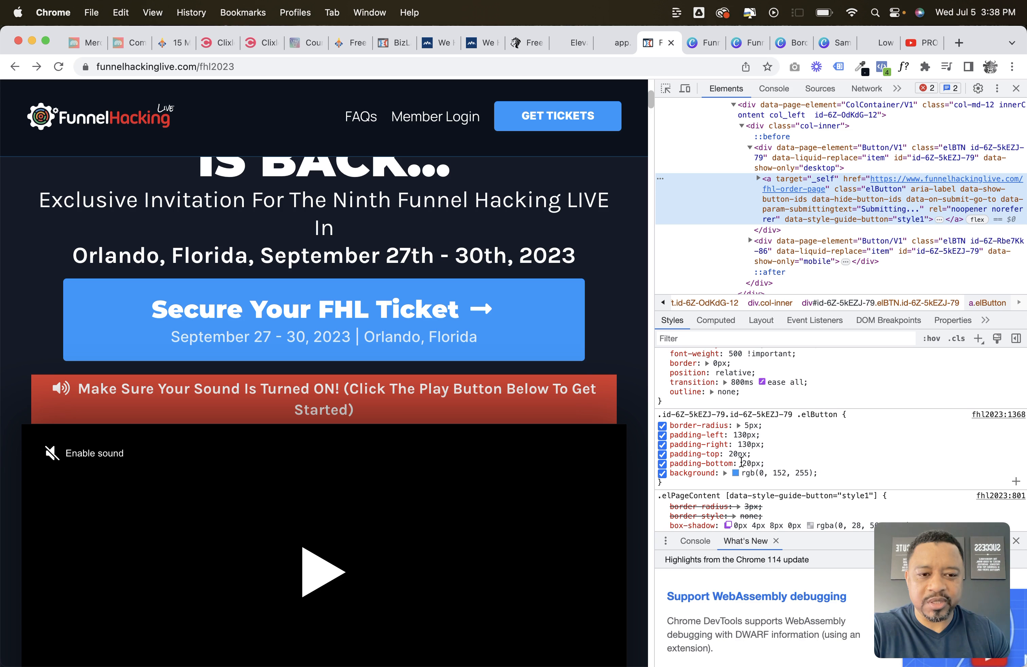
click(1015, 89)
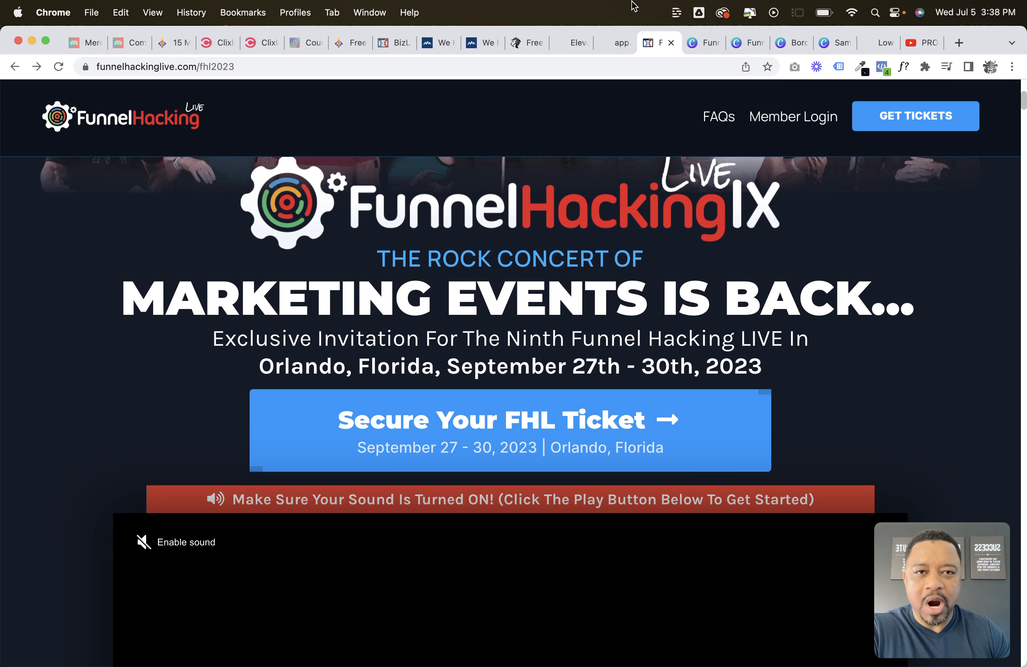
Set the ticket button's border radius to 5px in the page builder
click(572, 43)
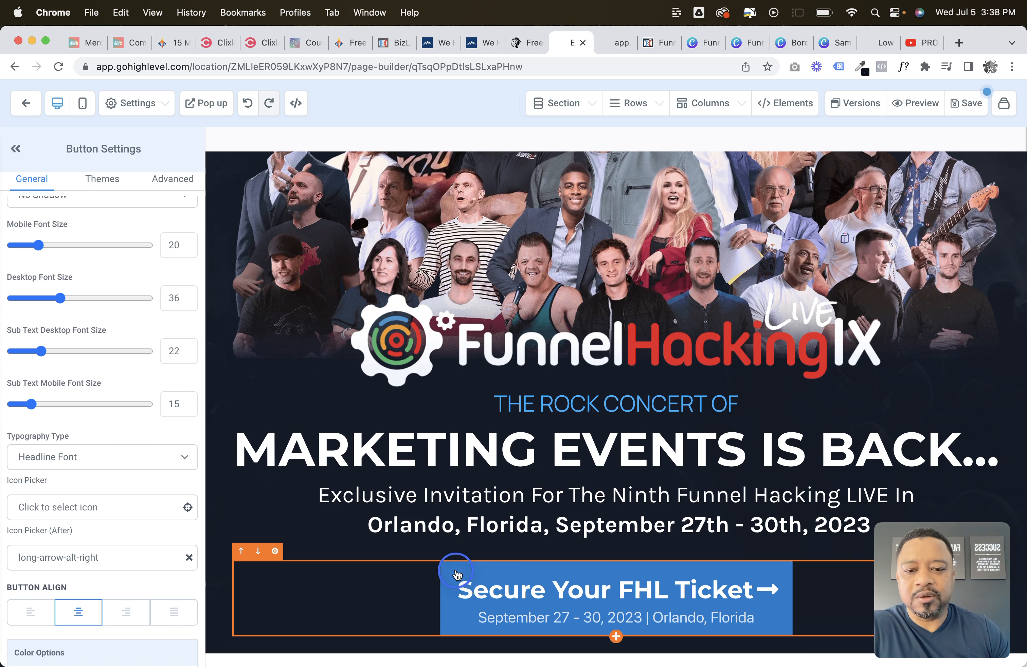
click(173, 189)
scroll(121, 336, down, 5)
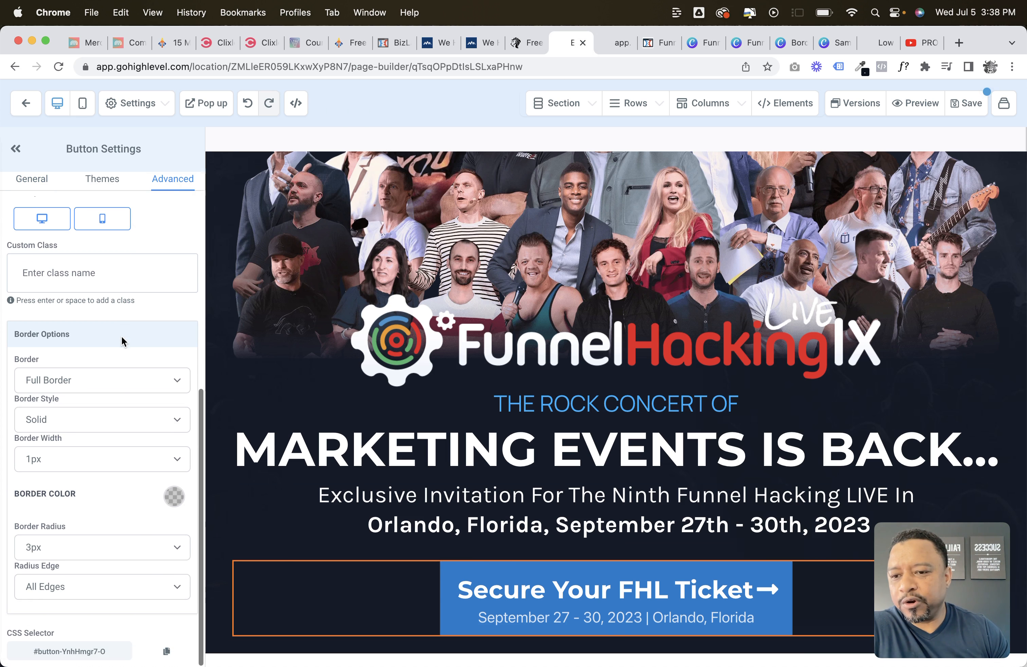
click(84, 549)
click(63, 587)
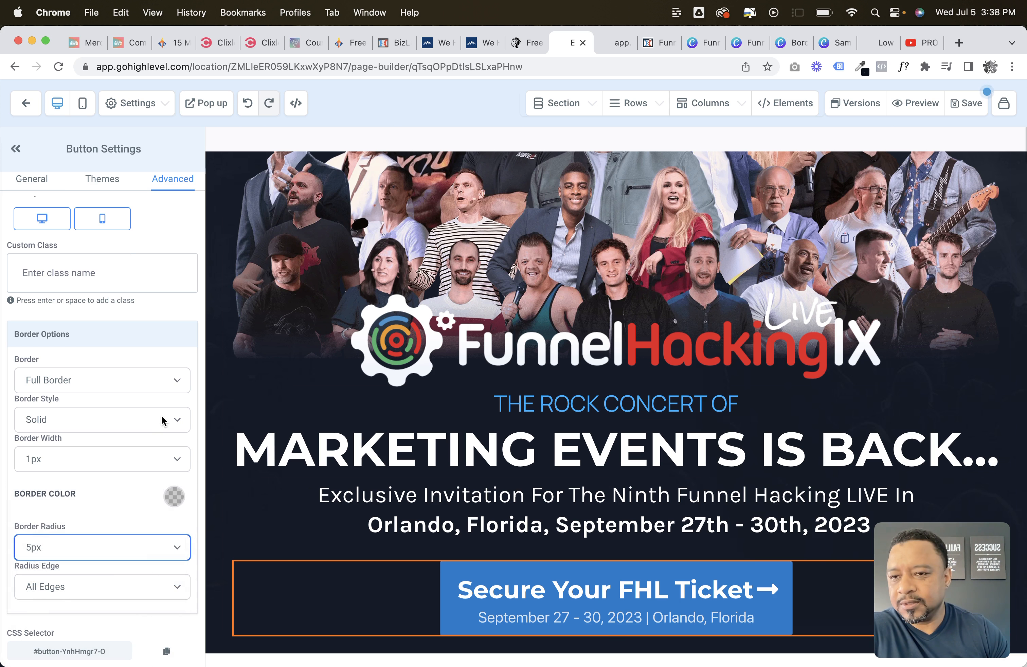
Set the ticket button's vertical space to 20px, leaving the horizontal space on Inherit
scroll(162, 419, up, 6)
click(113, 446)
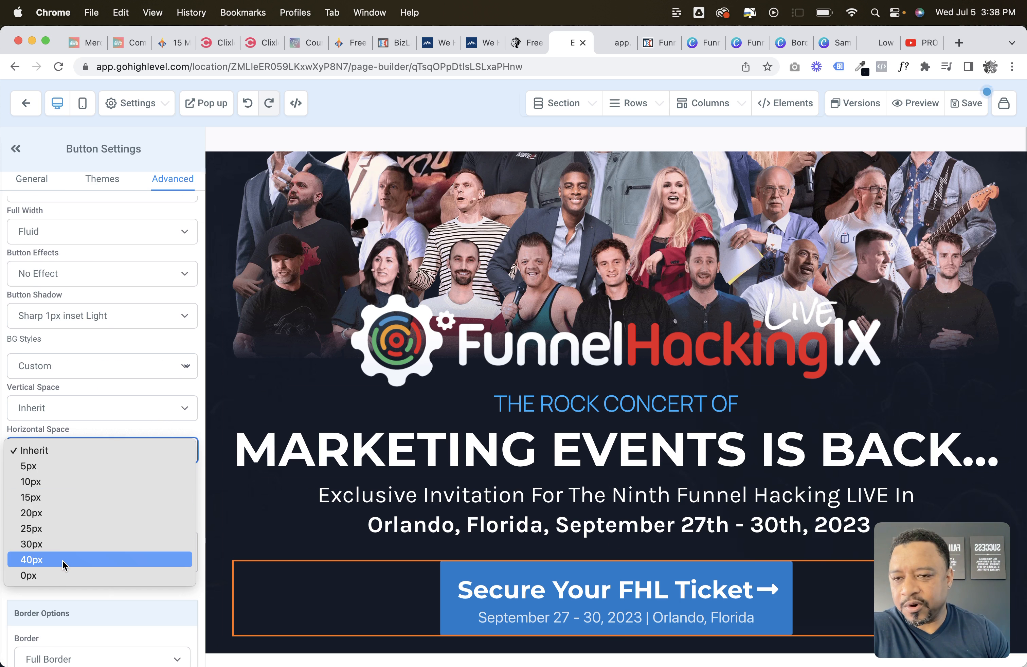
click(166, 288)
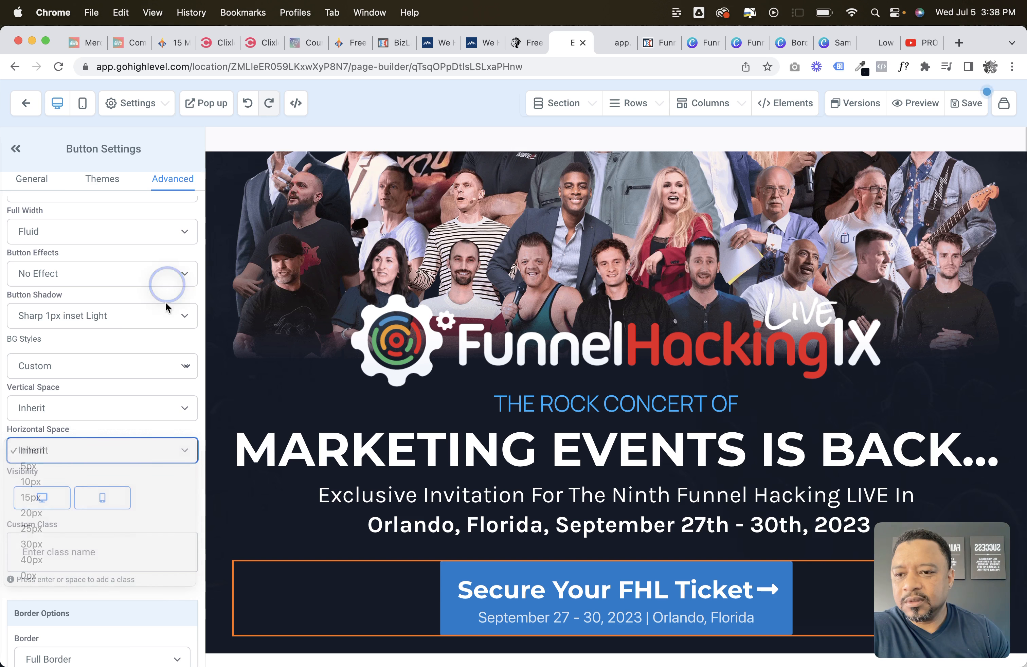
click(120, 402)
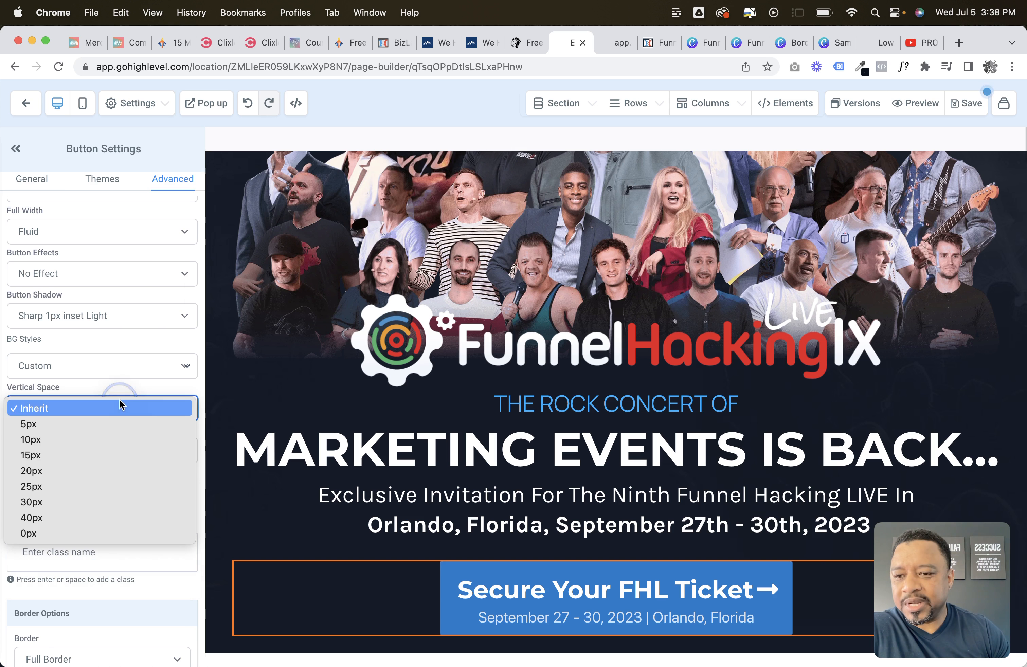
click(67, 471)
Add a one-column row with a width of 70 below the ticket button and move the button into it
scroll(690, 542, down, 1)
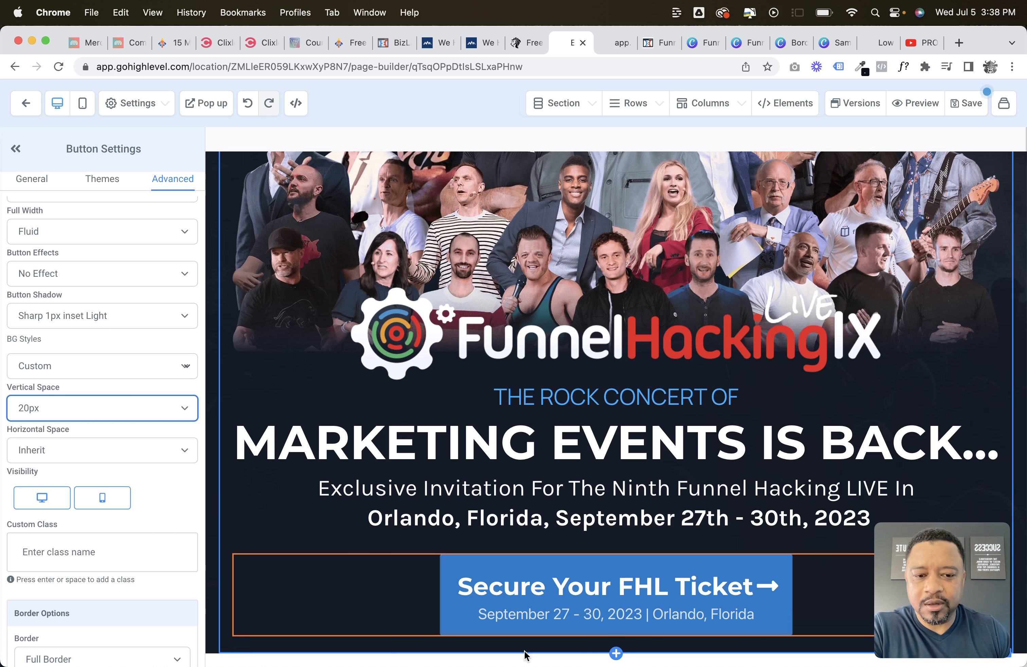
click(616, 653)
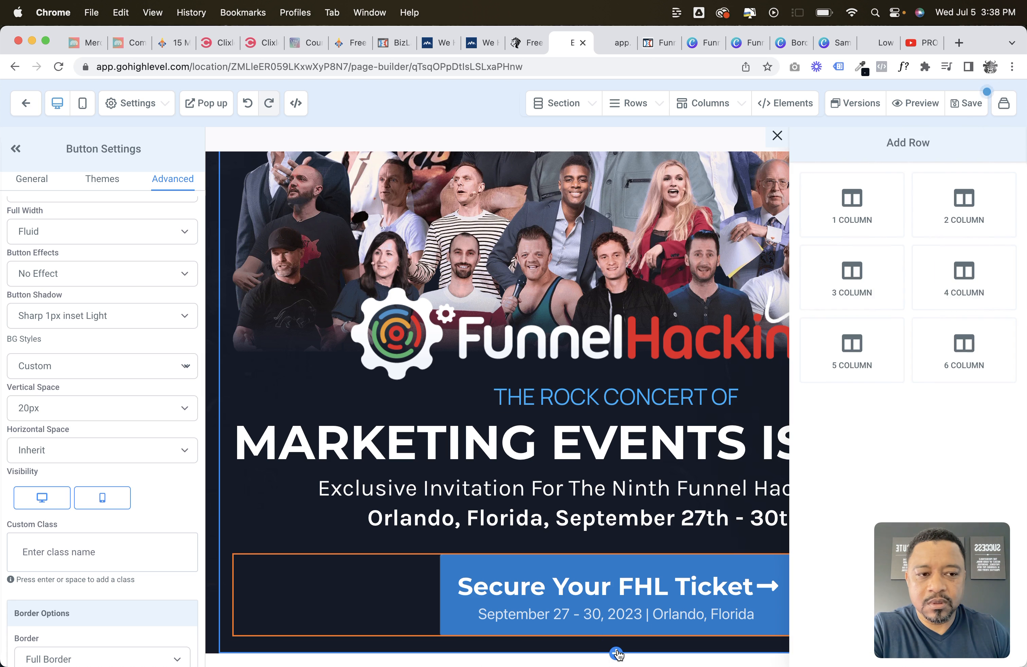
click(851, 203)
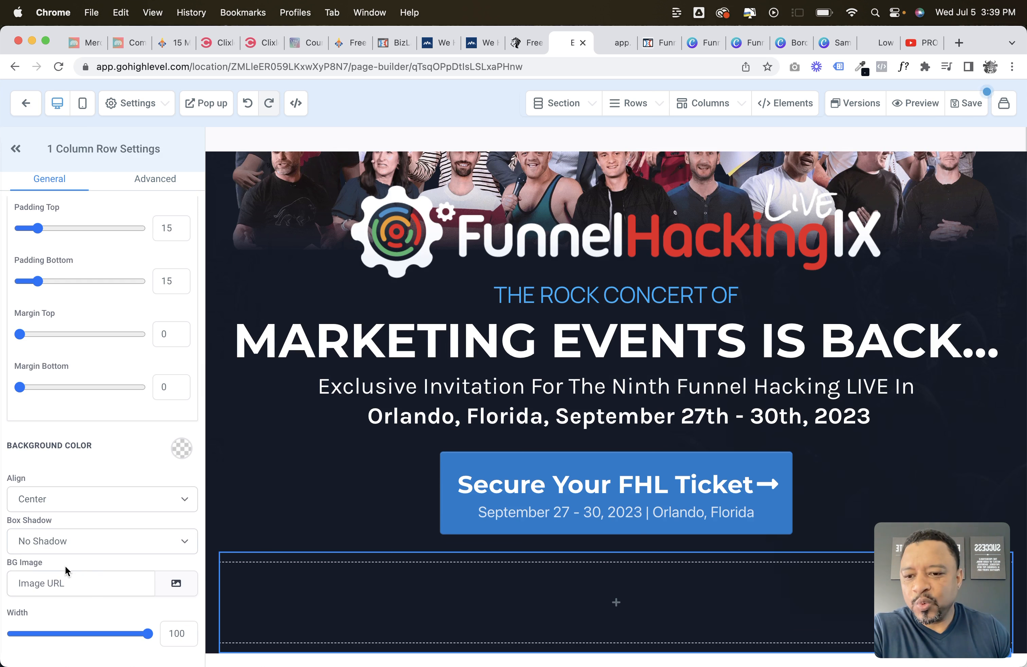
double_click(176, 634)
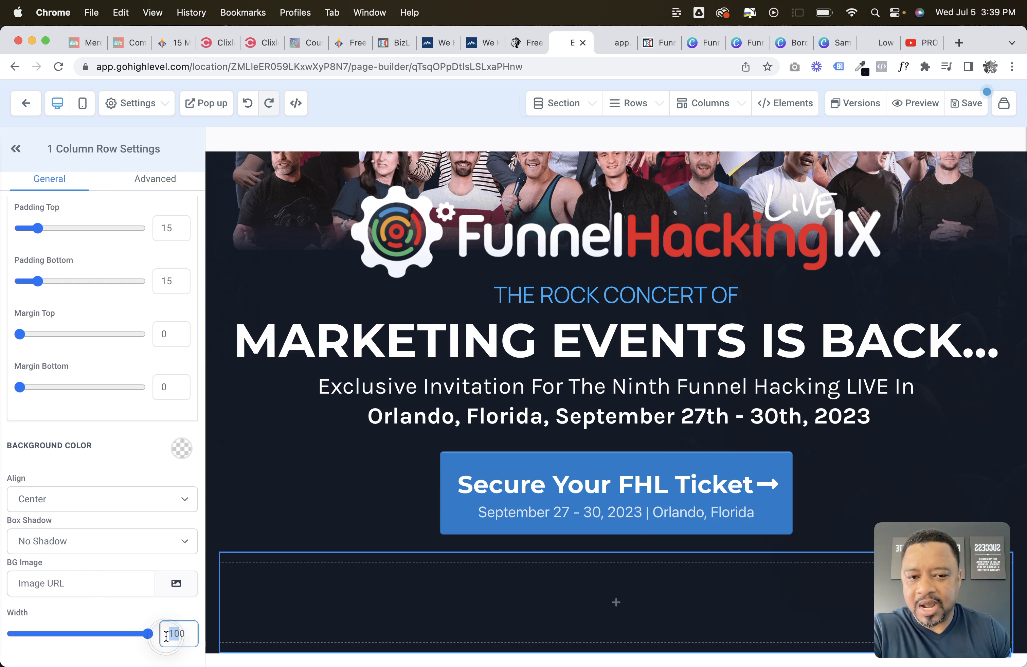
text(70)
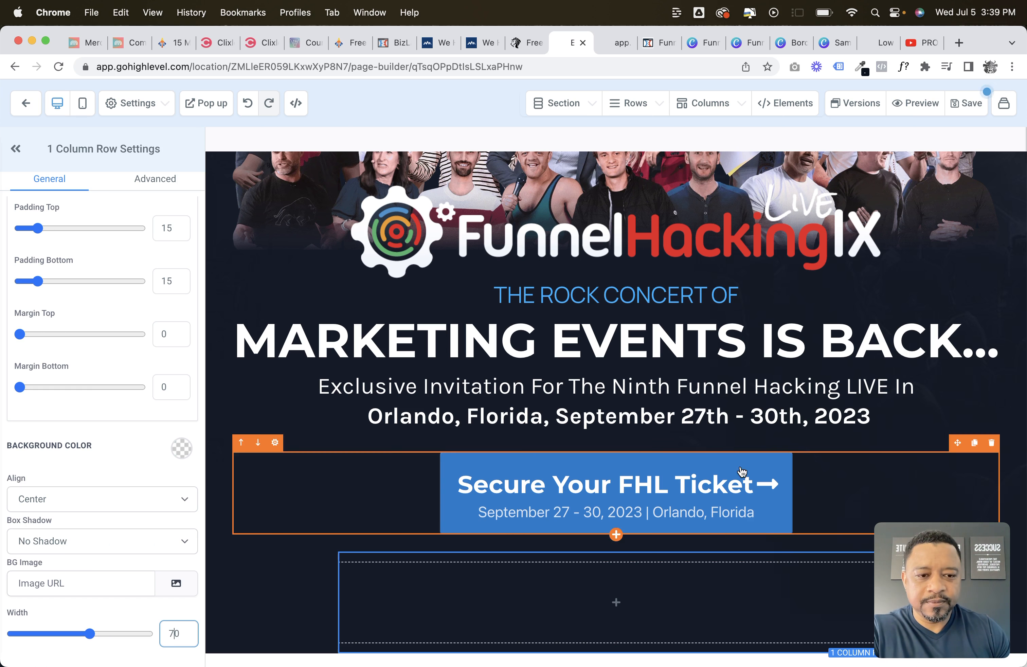
drag(957, 442, 801, 520)
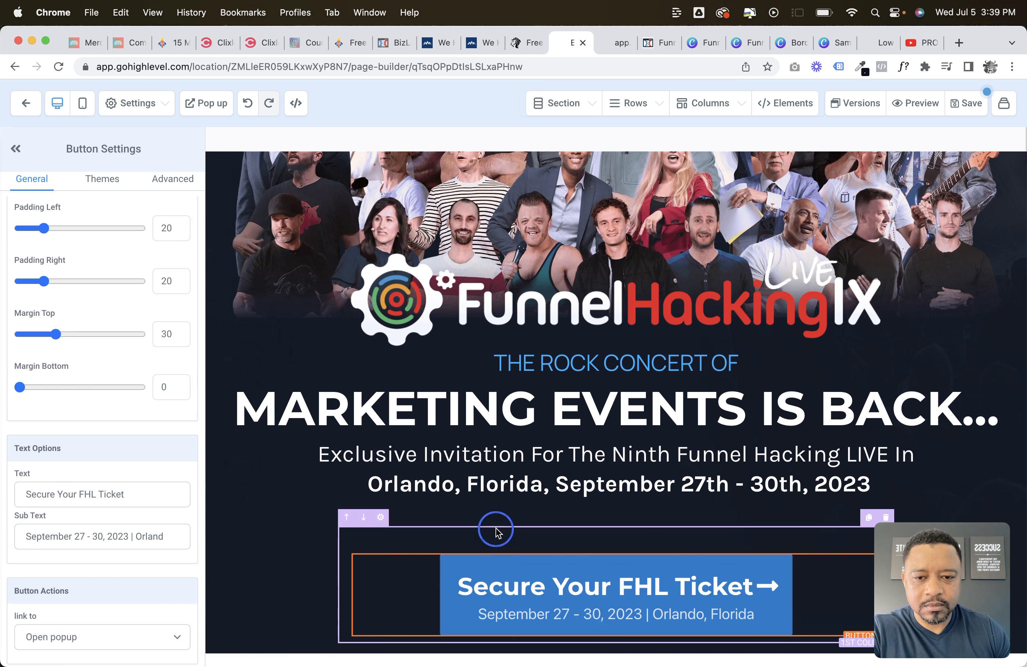
Set the top margin of the "Secure Your FHL Ticket" button to 0
click(496, 530)
scroll(136, 287, up, 7)
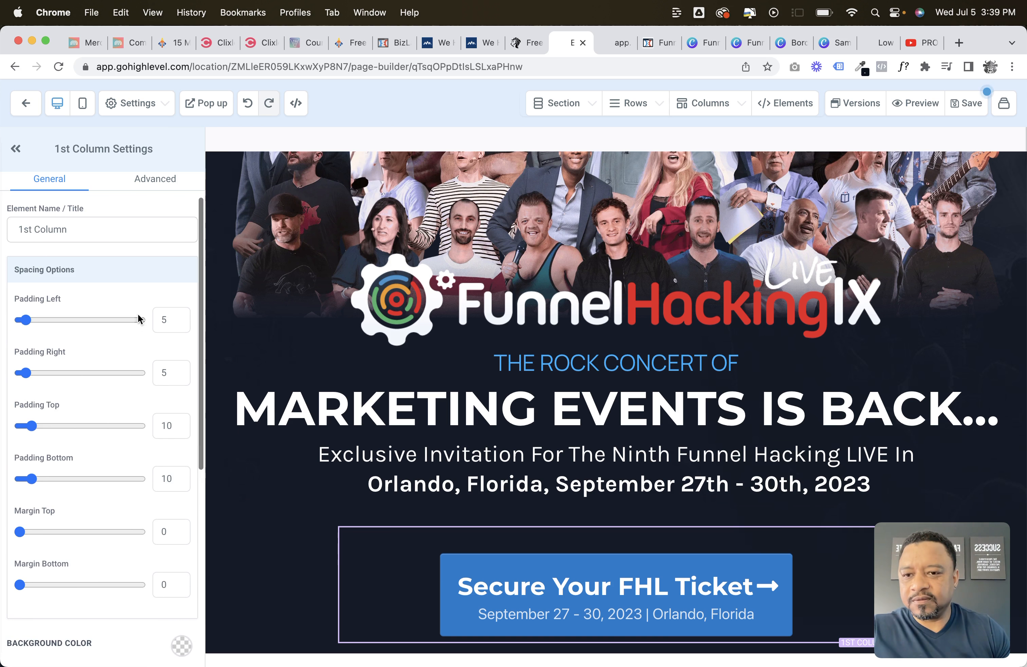
click(164, 424)
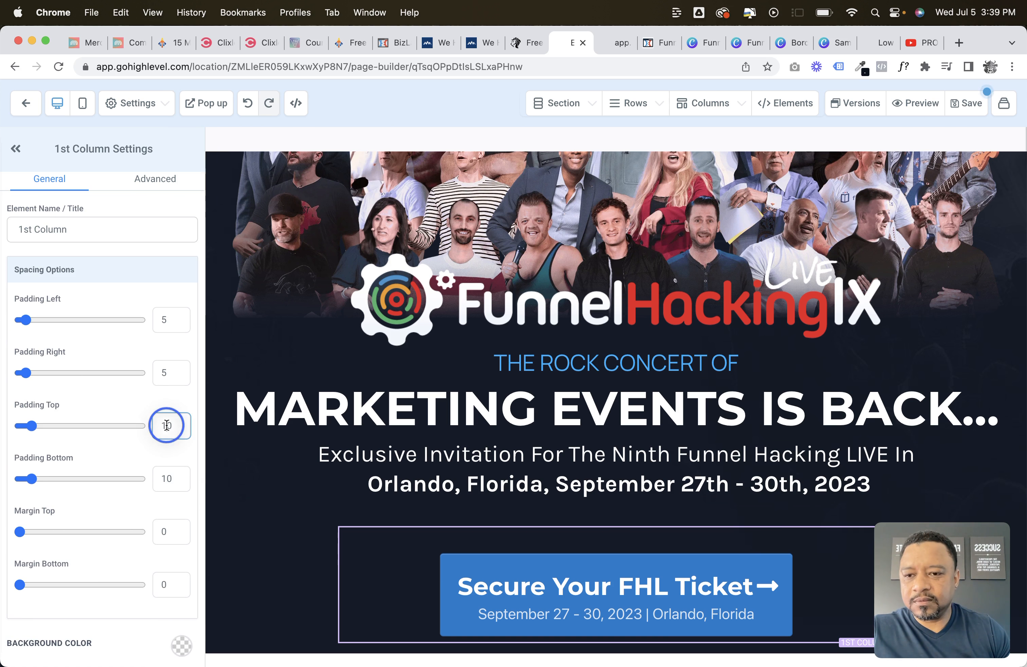
click(428, 565)
scroll(113, 489, down, 15)
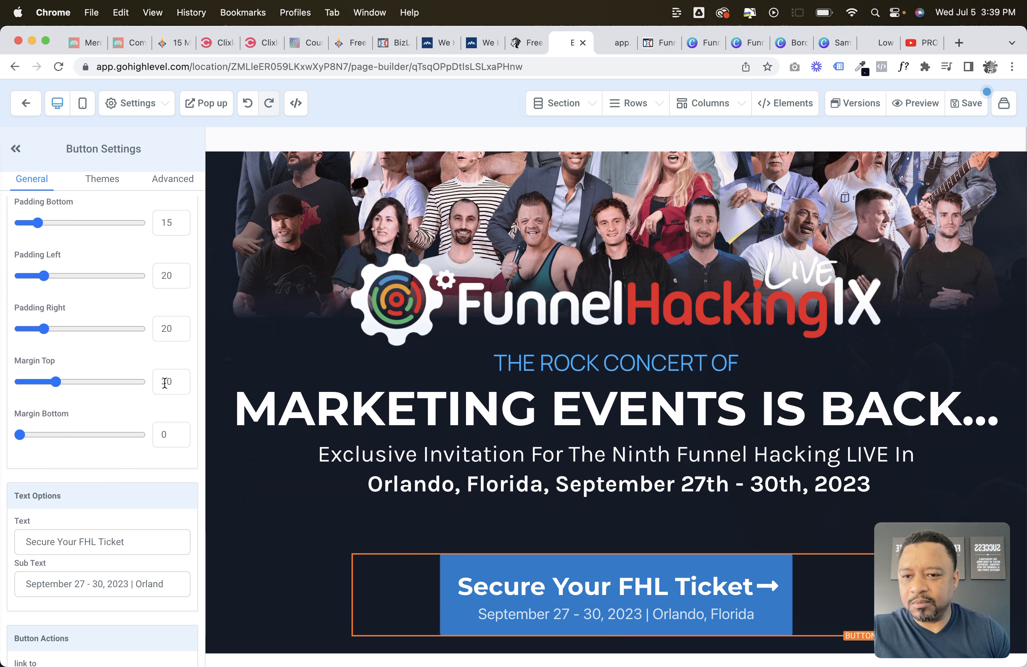
double_click(164, 382)
text(0)
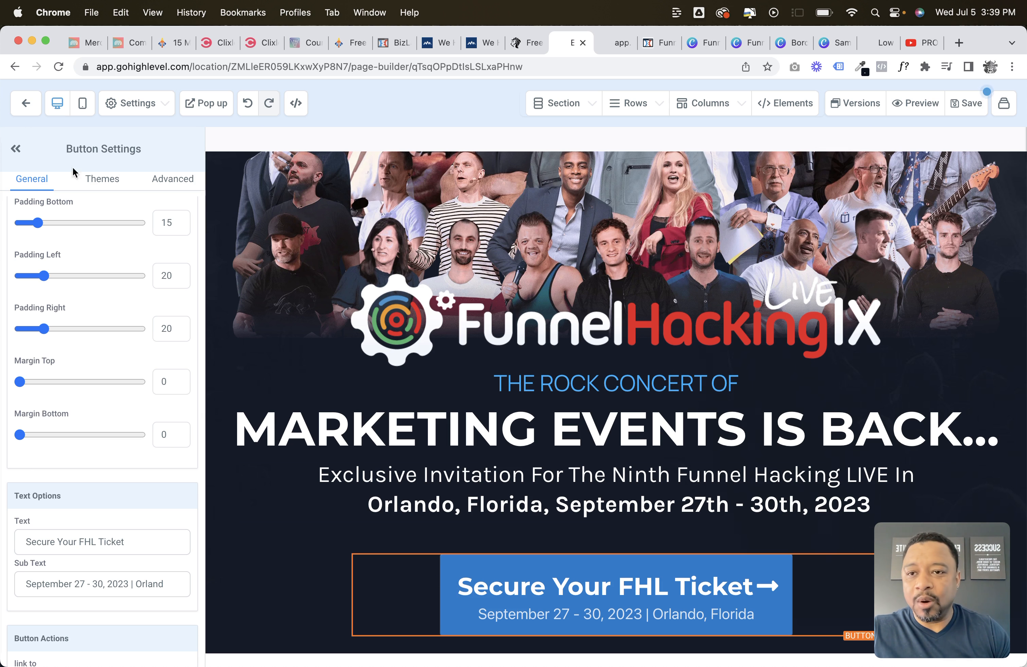
Change the ticket button's full-width option to Fill Width in its advanced settings
click(172, 179)
scroll(135, 328, up, 7)
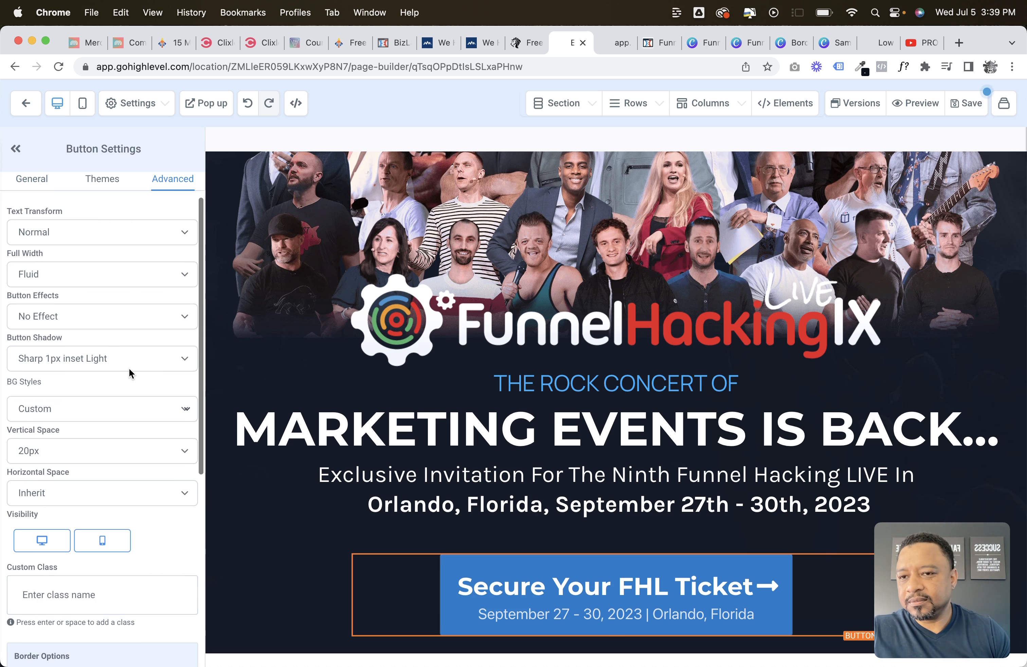
click(102, 270)
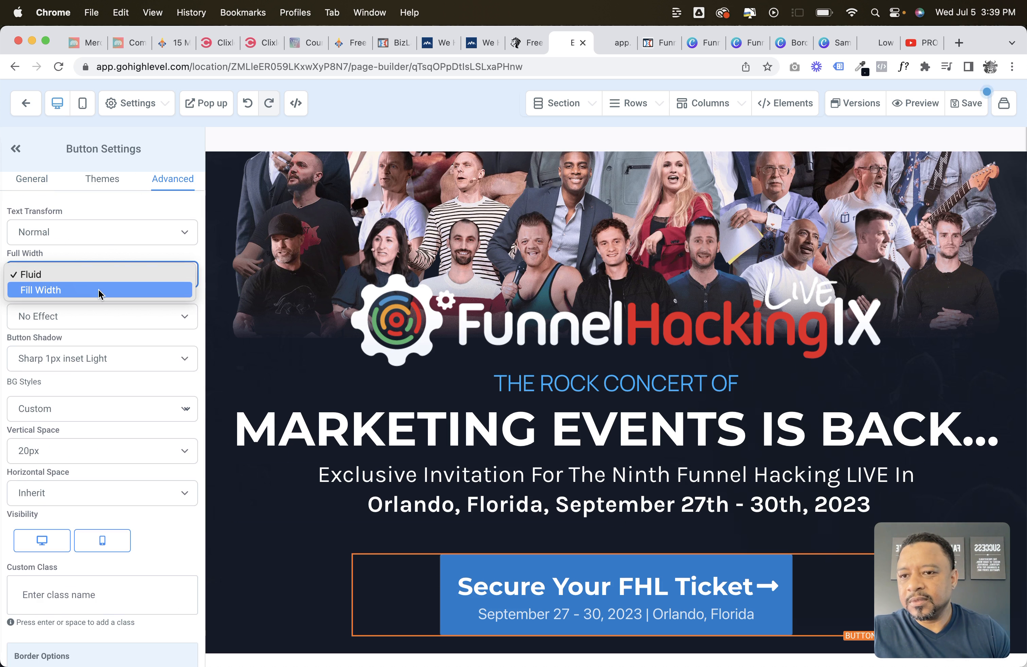
click(98, 289)
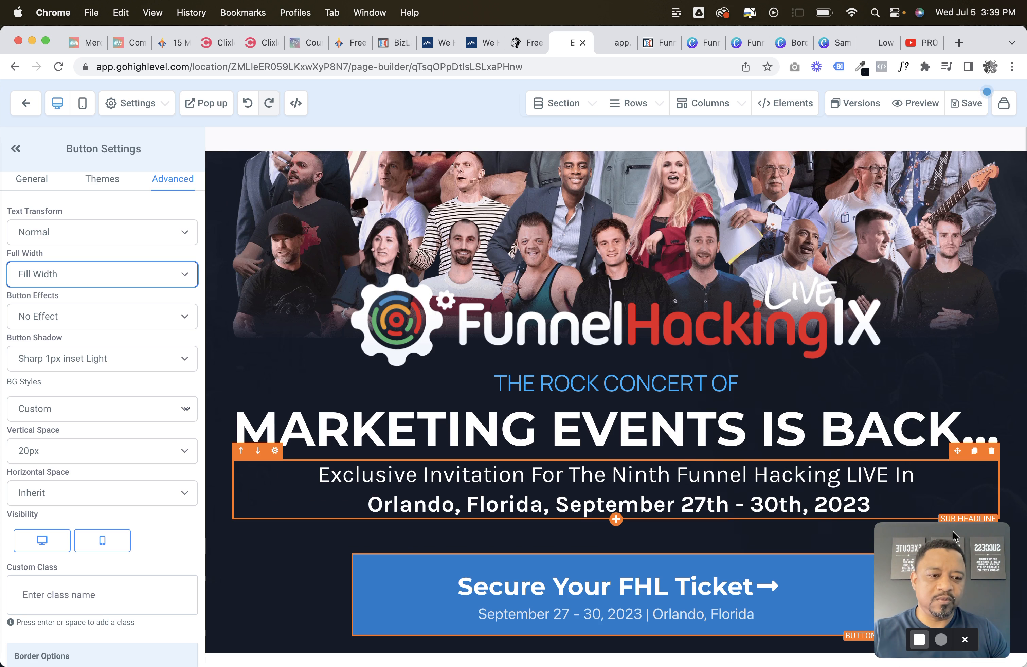
drag(955, 537, 165, 503)
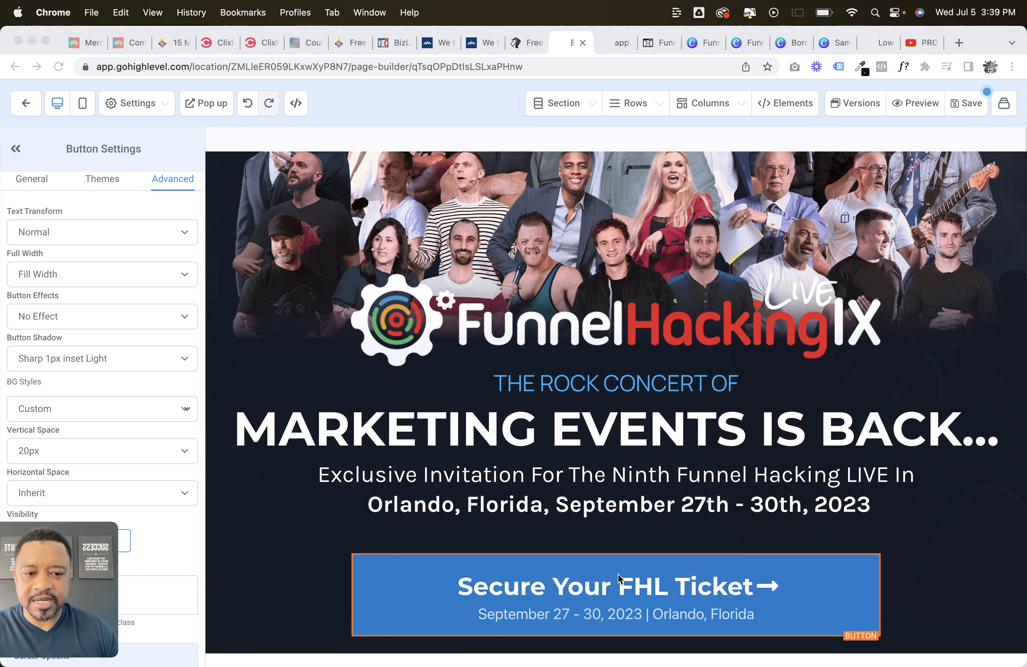
Set the width of the row containing the ticket button to 60 and save the page
click(901, 594)
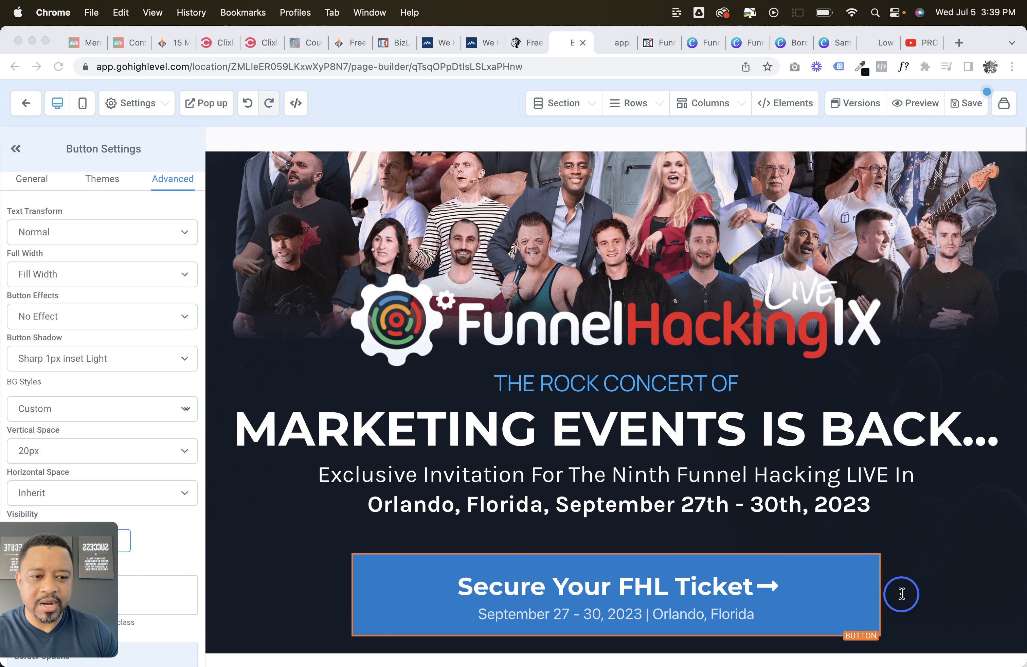
click(734, 545)
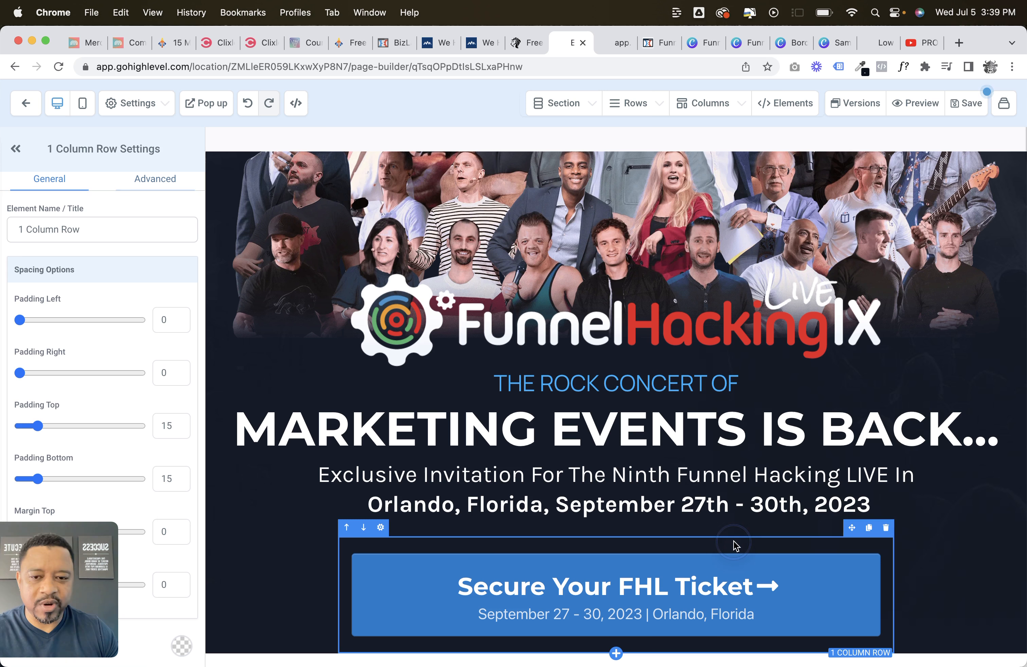
drag(69, 532, 964, 514)
scroll(143, 593, down, 5)
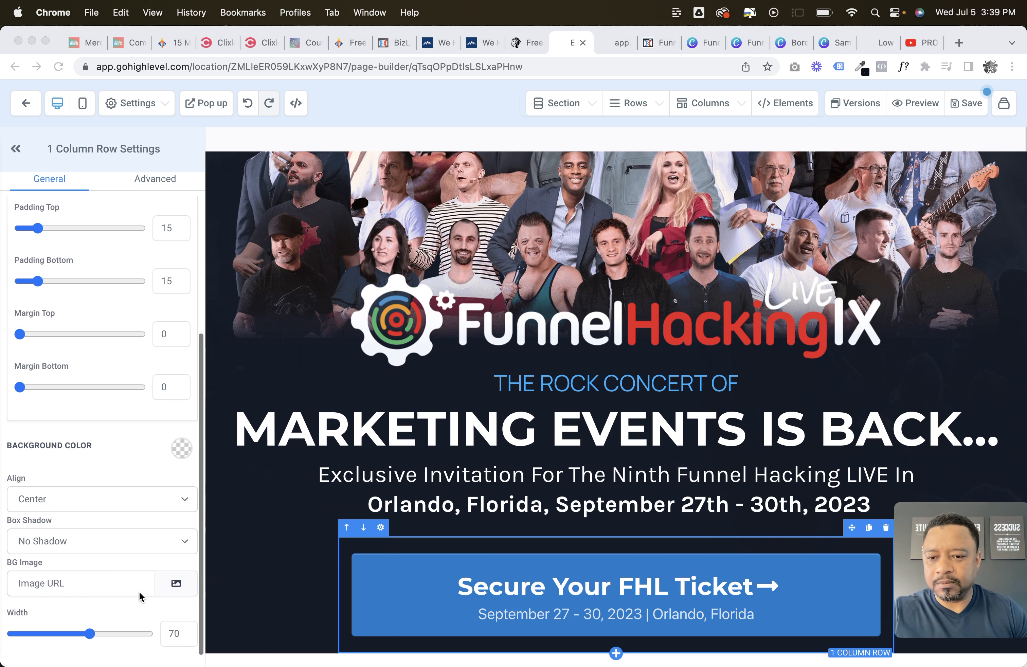
click(174, 635)
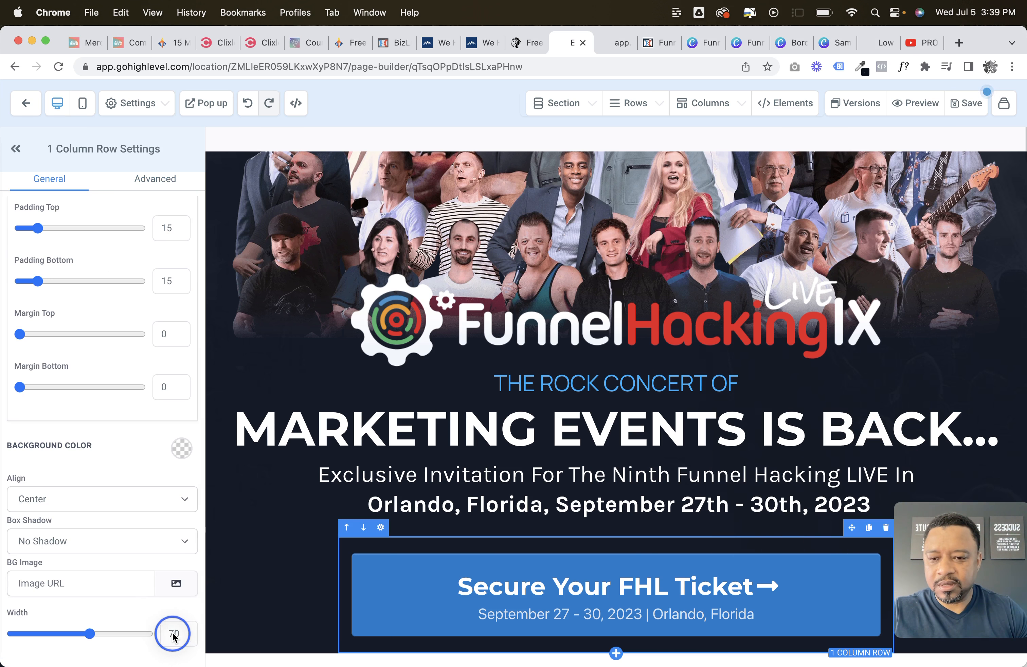
drag(176, 635, 165, 635)
text(6)
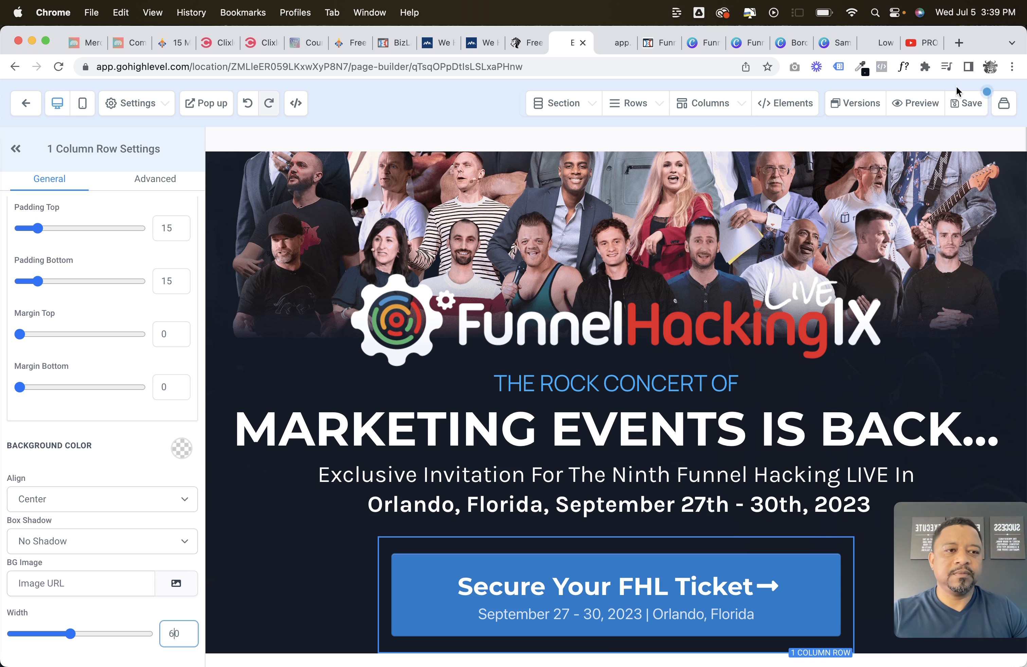
click(979, 106)
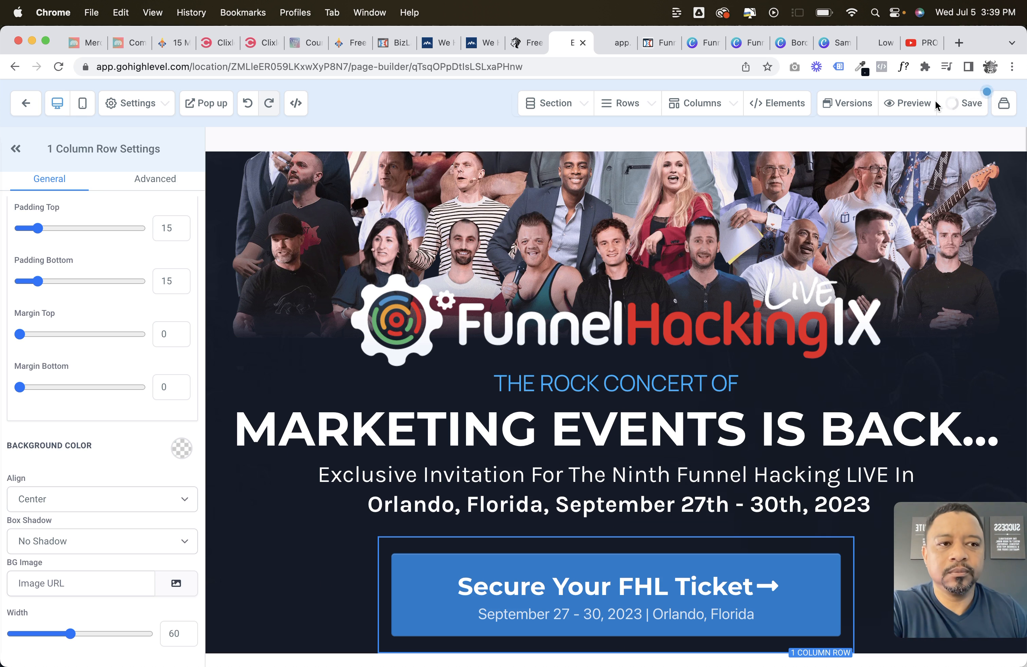
Compare the hero text, ticket button and spacing in the page preview with the original funnelhackinglive.com/fhl2023 page
click(621, 44)
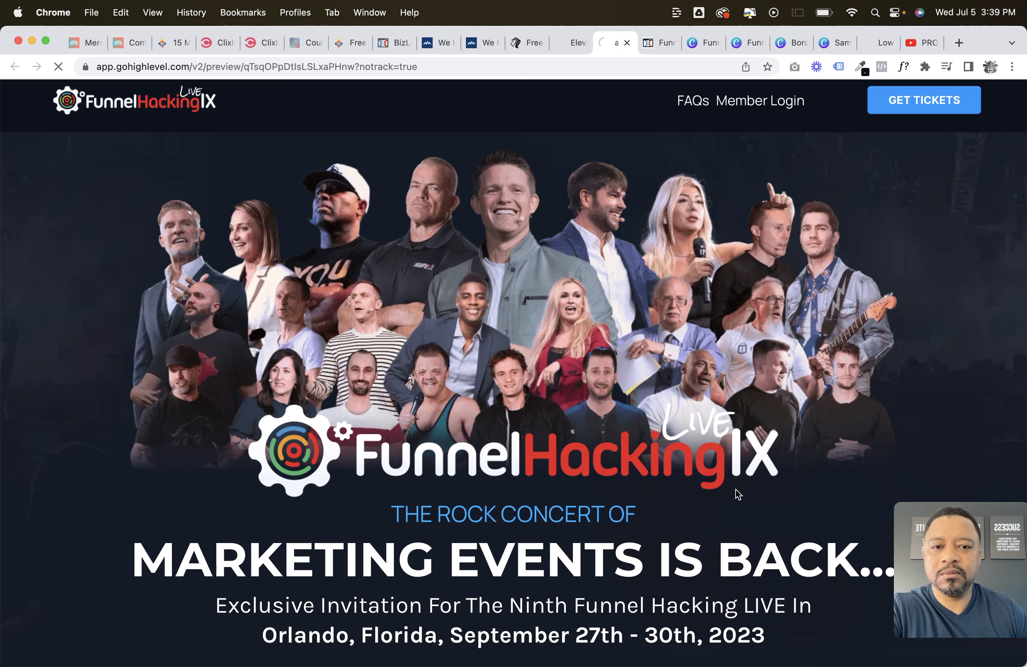
scroll(749, 424, down, 3)
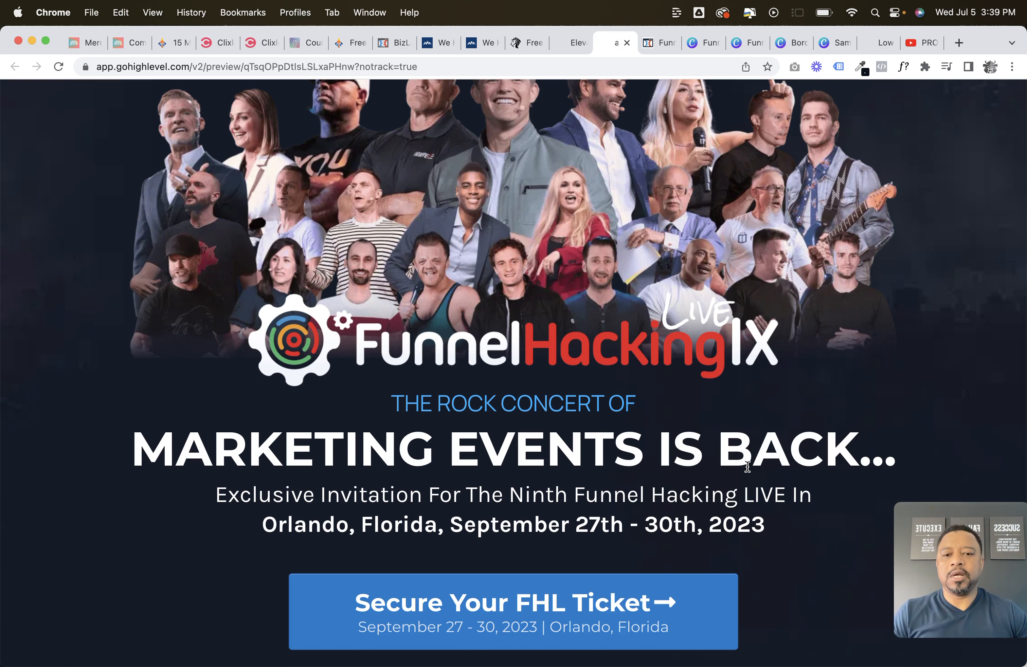
scroll(747, 467, up, 3)
scroll(746, 467, down, 3)
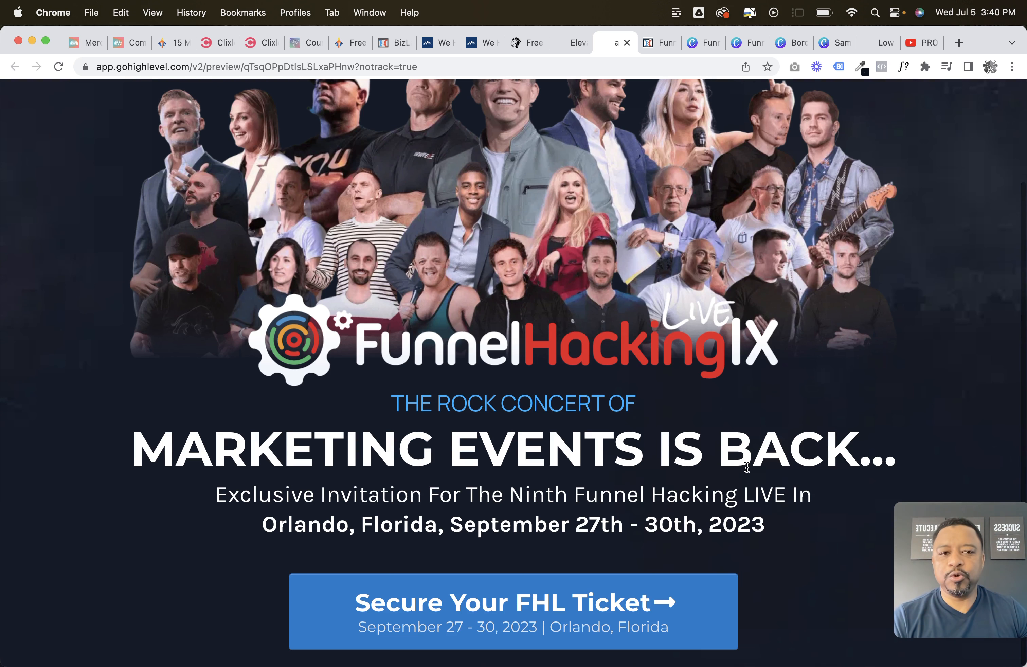
scroll(671, 307, down, 6)
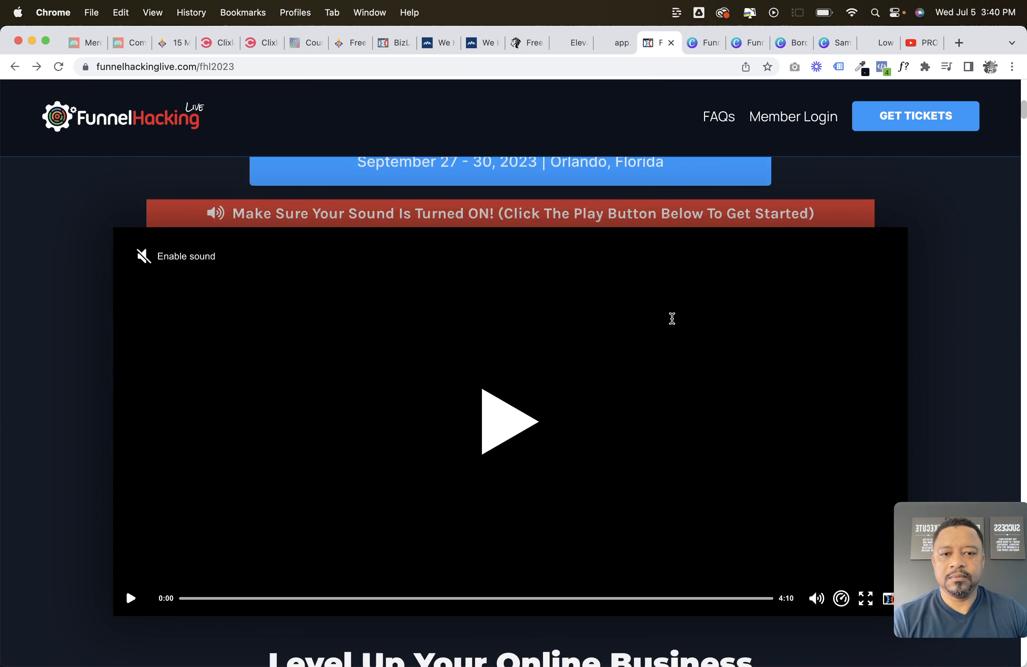
scroll(671, 318, up, 6)
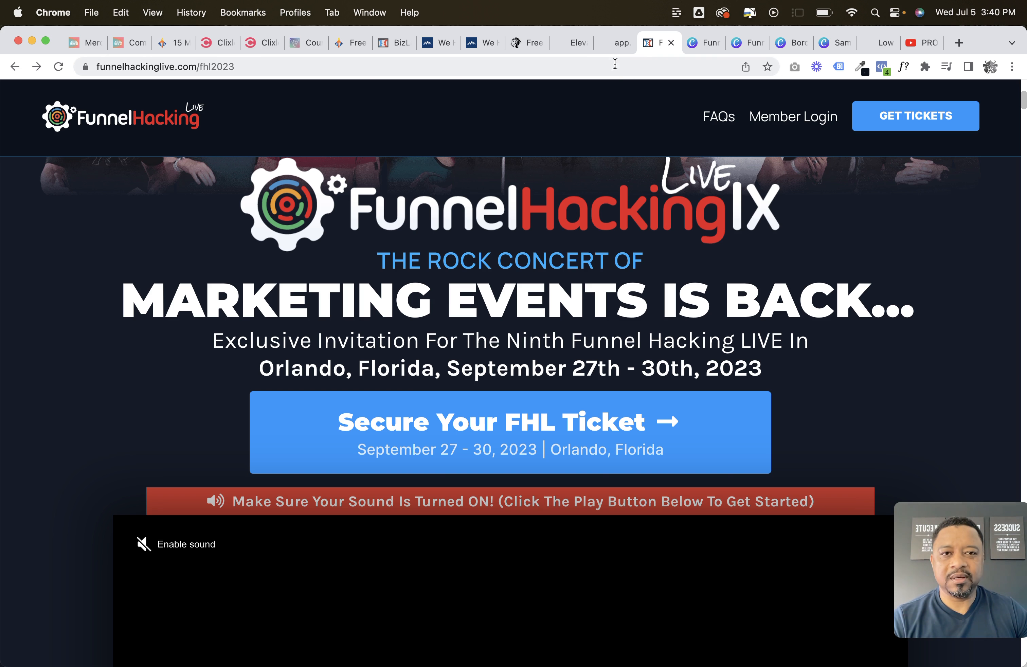
click(616, 45)
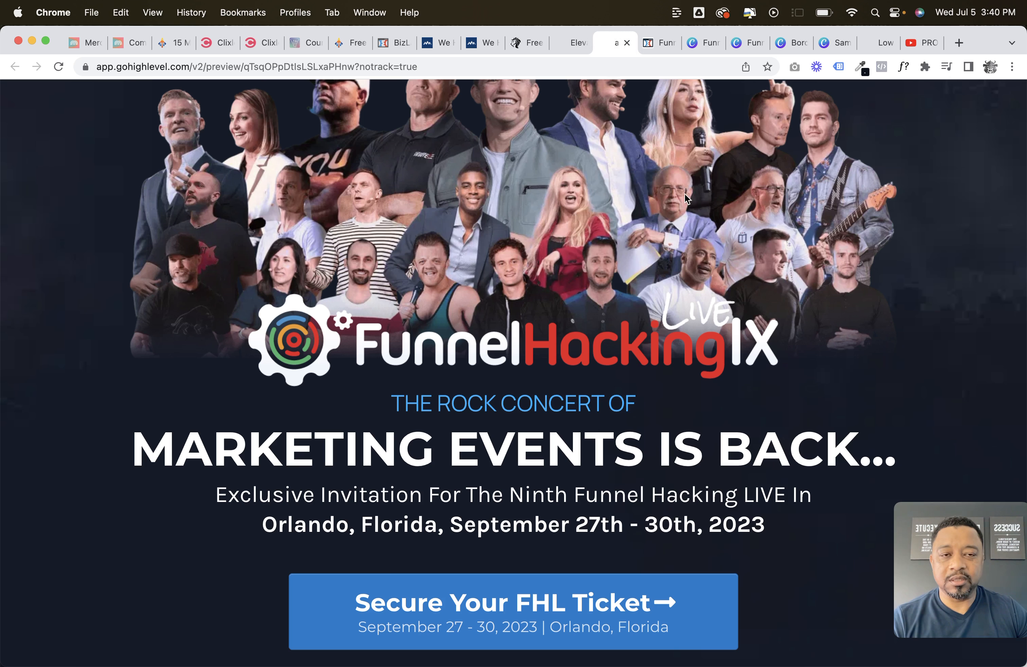
click(665, 46)
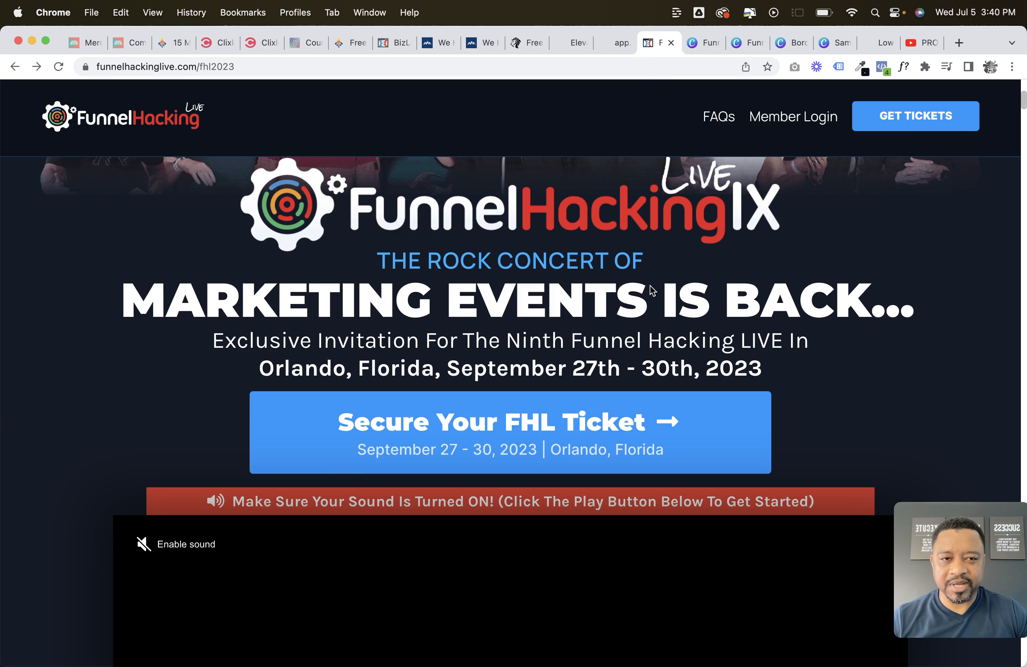
click(620, 42)
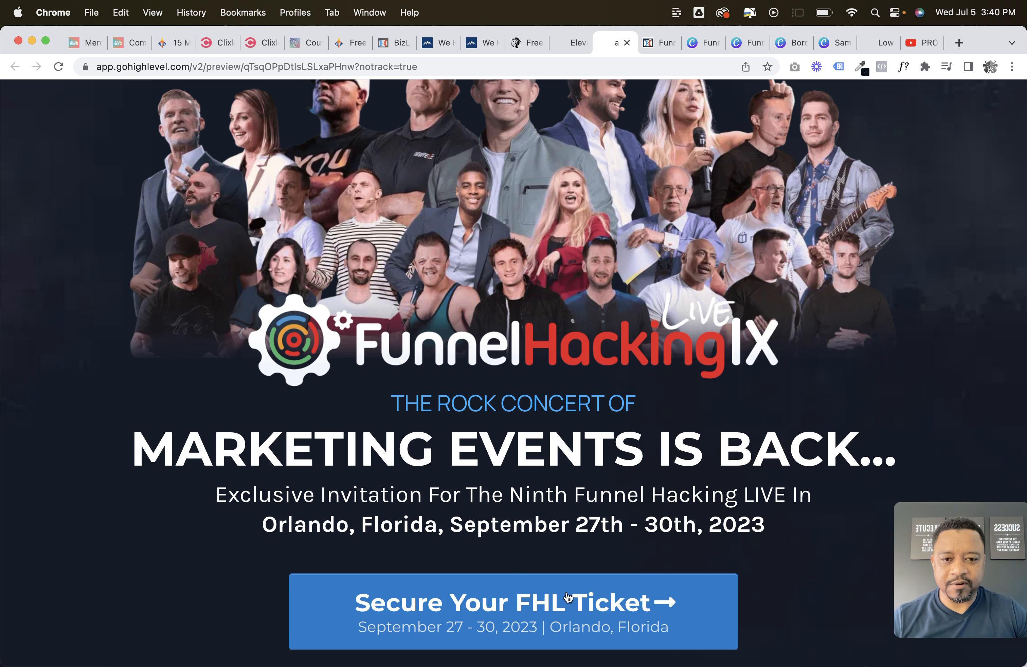
Return to the page builder and set the top and bottom padding of the ticket button's row to 0
click(577, 42)
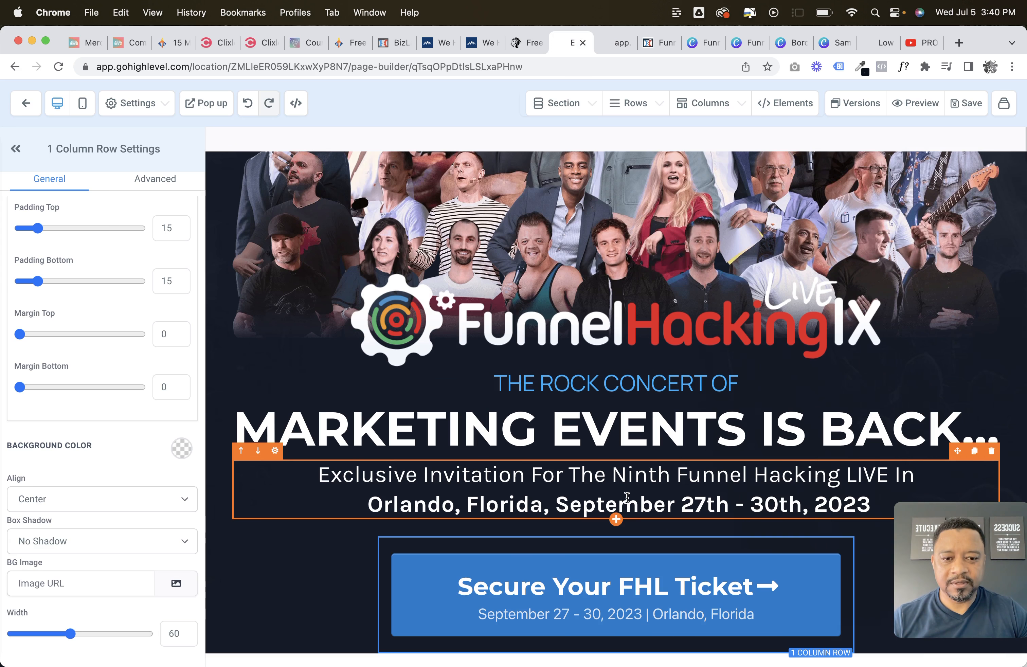
click(628, 511)
click(631, 546)
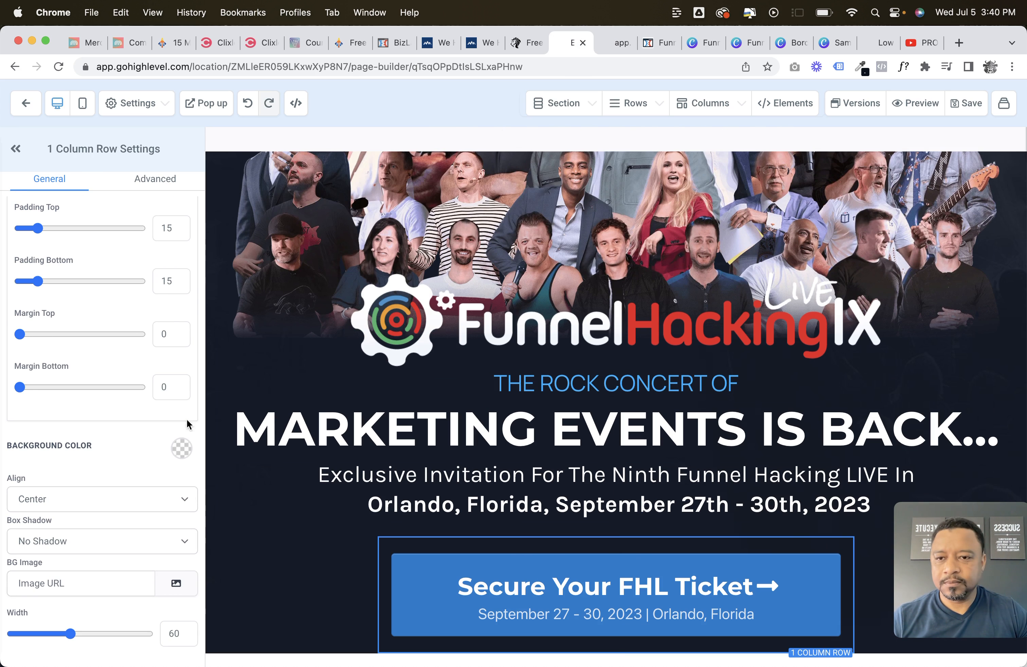
scroll(172, 310, up, 3)
double_click(178, 324)
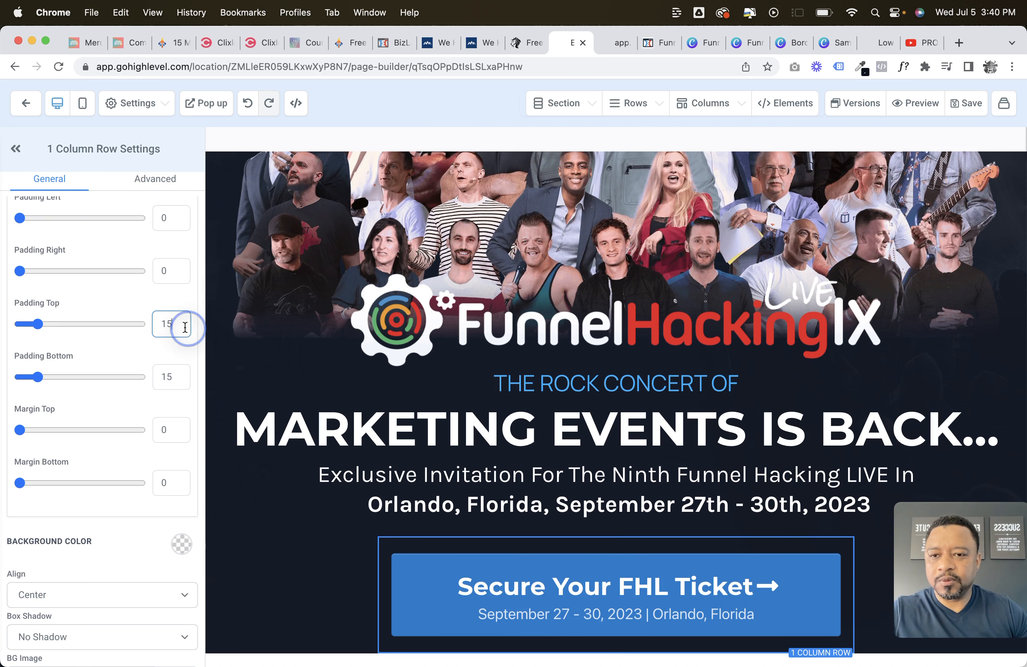
text(0)
double_click(175, 376)
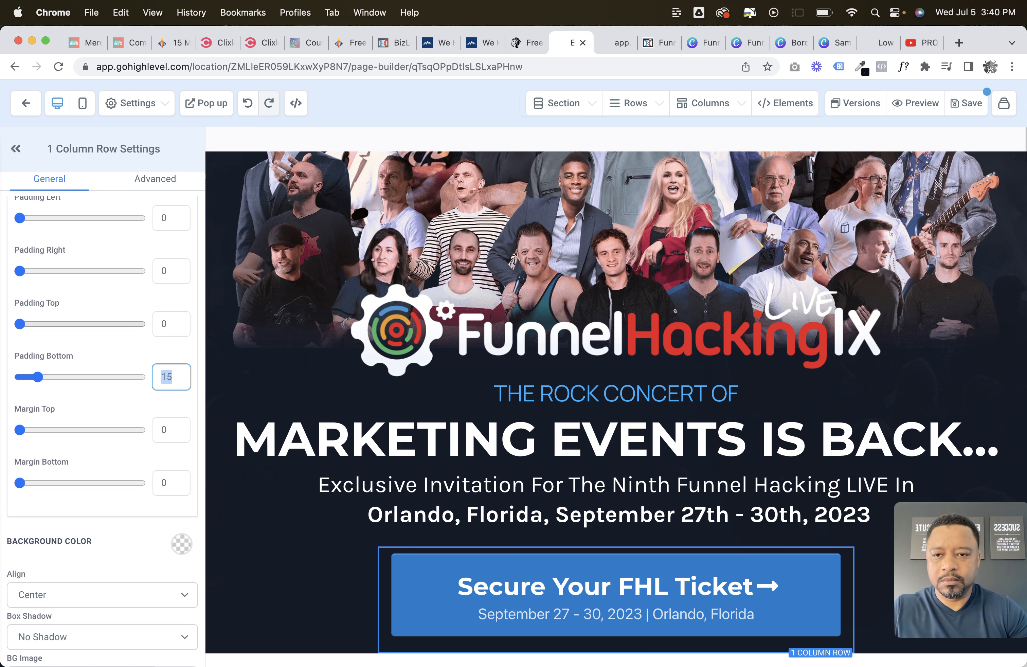
text(0)
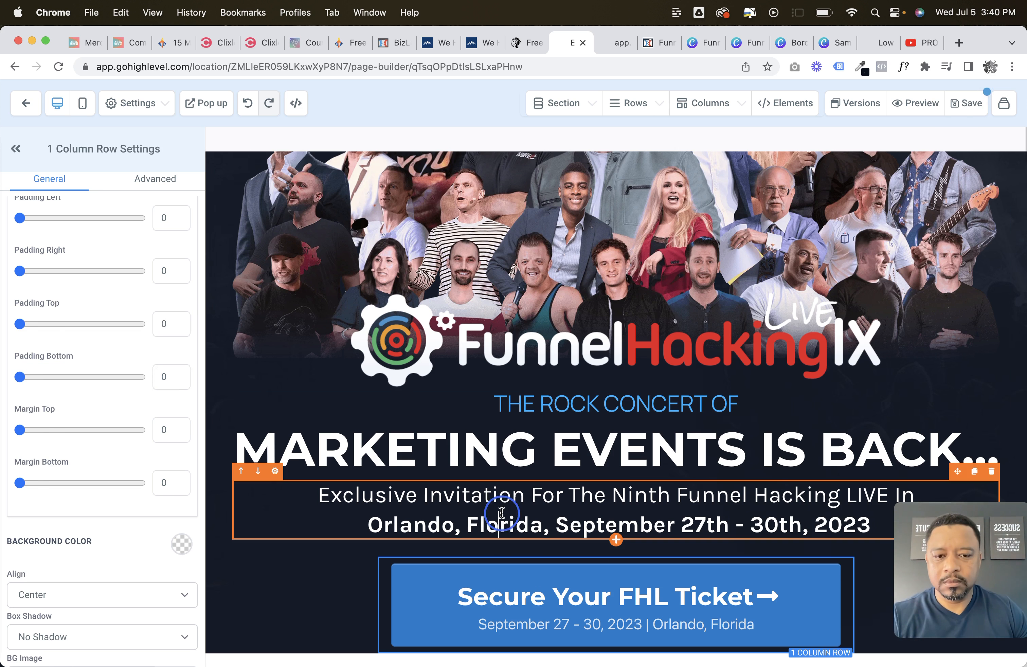
Set the bottom padding of the row holding the logo and headlines to 0
click(501, 515)
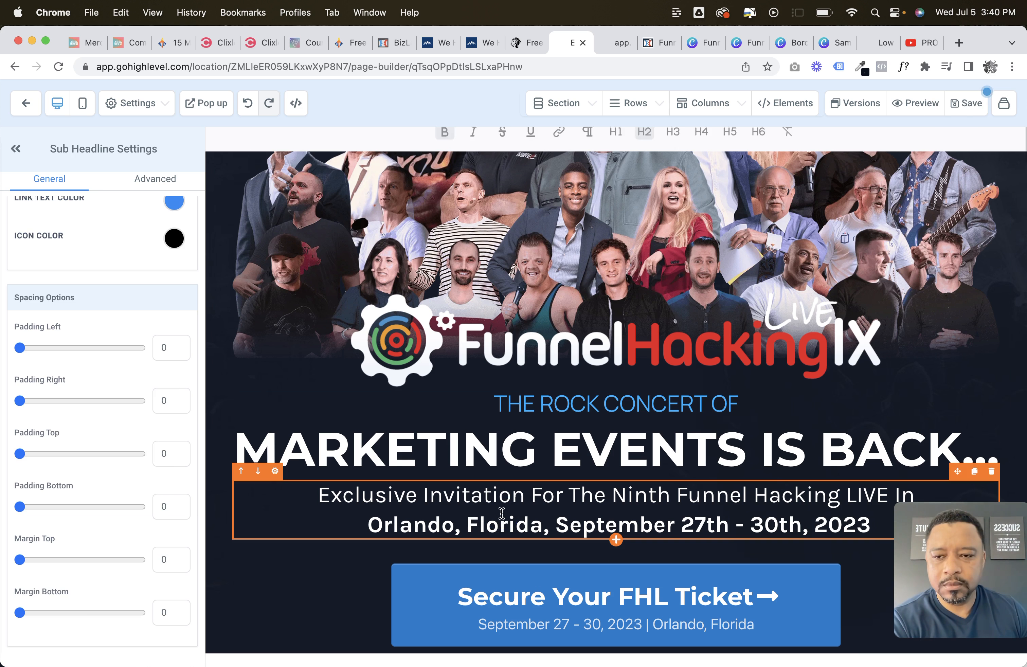
click(550, 552)
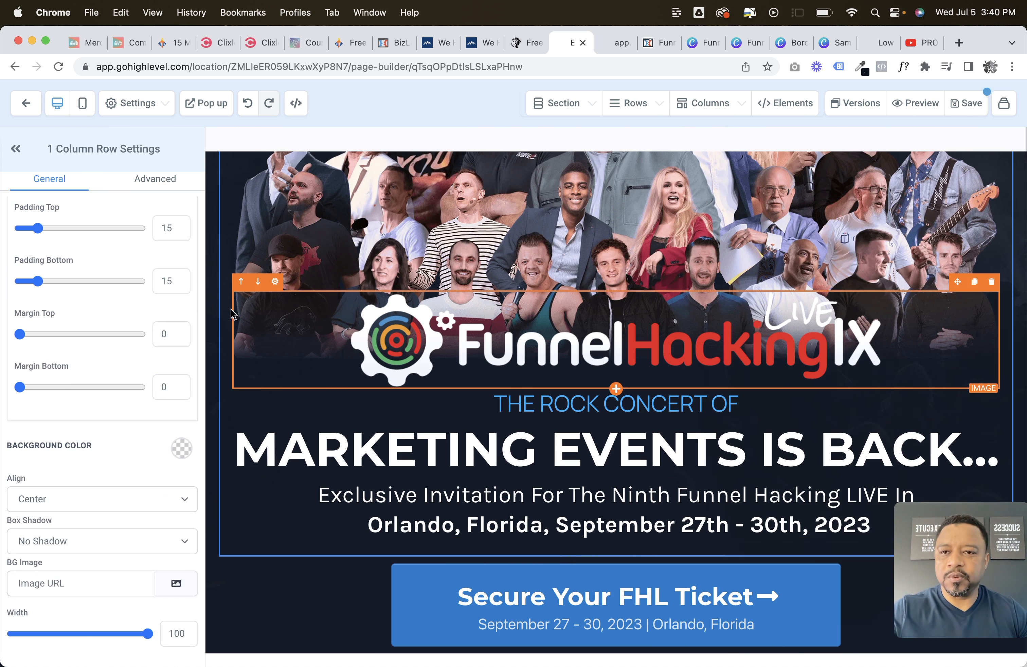
click(164, 281)
key(Right)
key(Right)
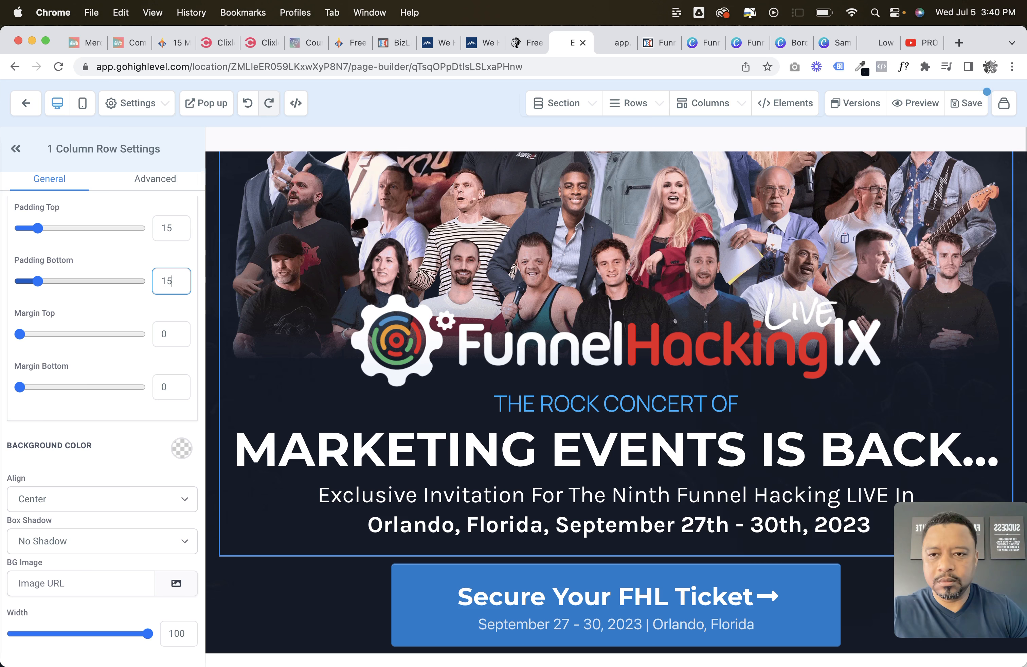
key(BackSpace)
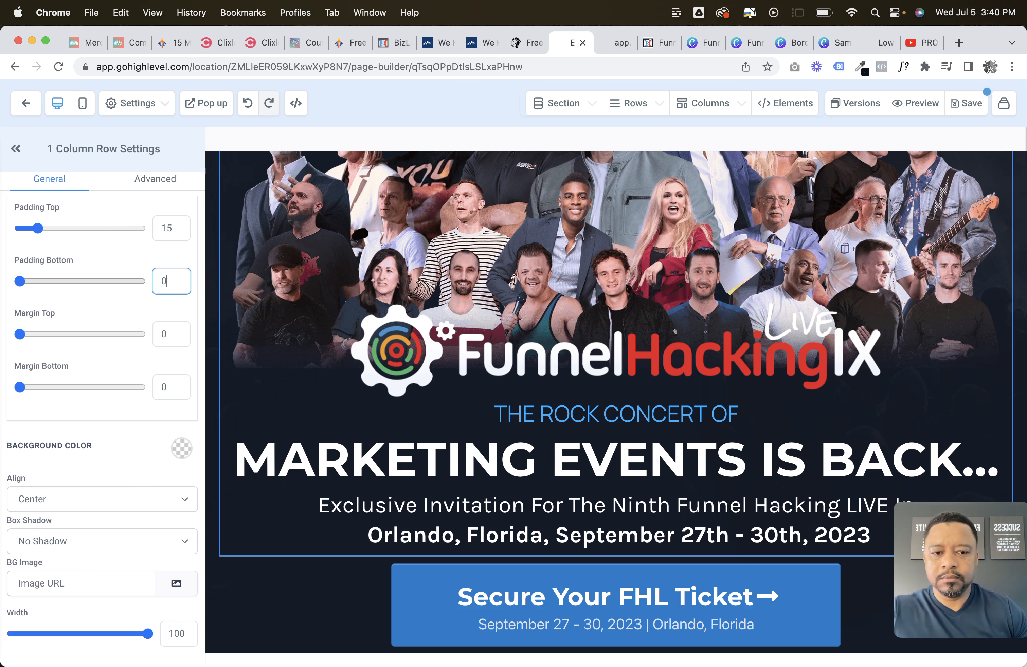
Open the ticket button's settings by selecting it in the page's list of elements
click(751, 520)
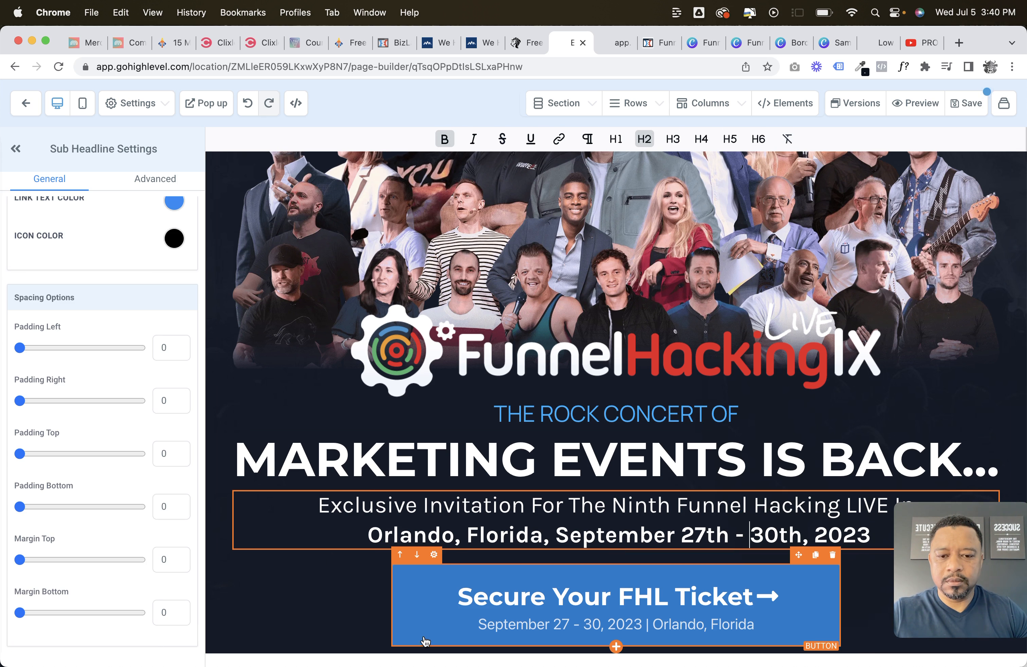
click(389, 605)
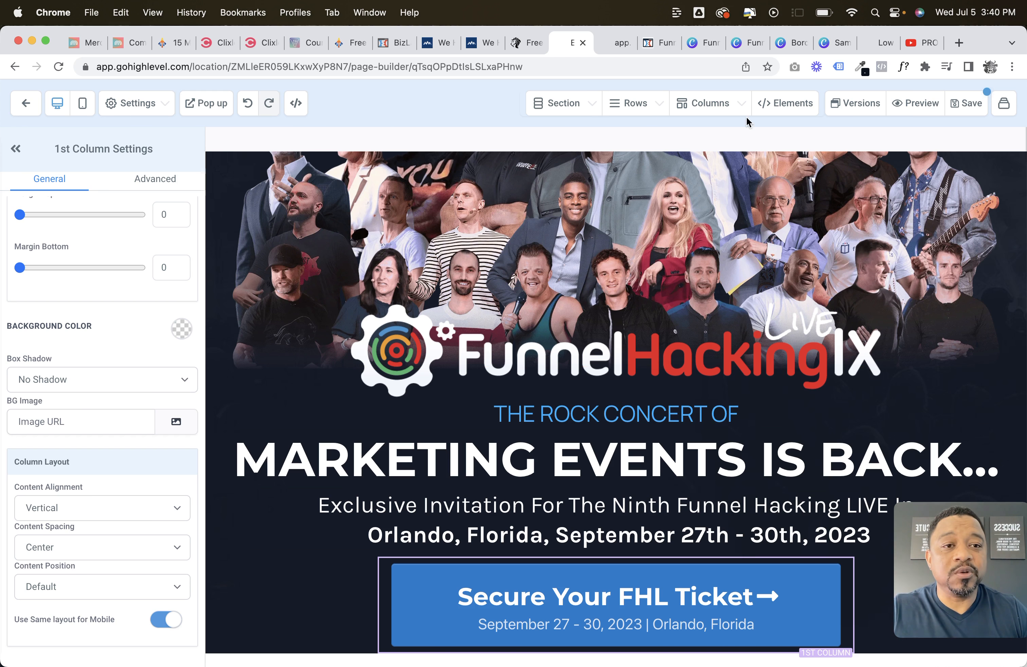
click(782, 104)
click(675, 163)
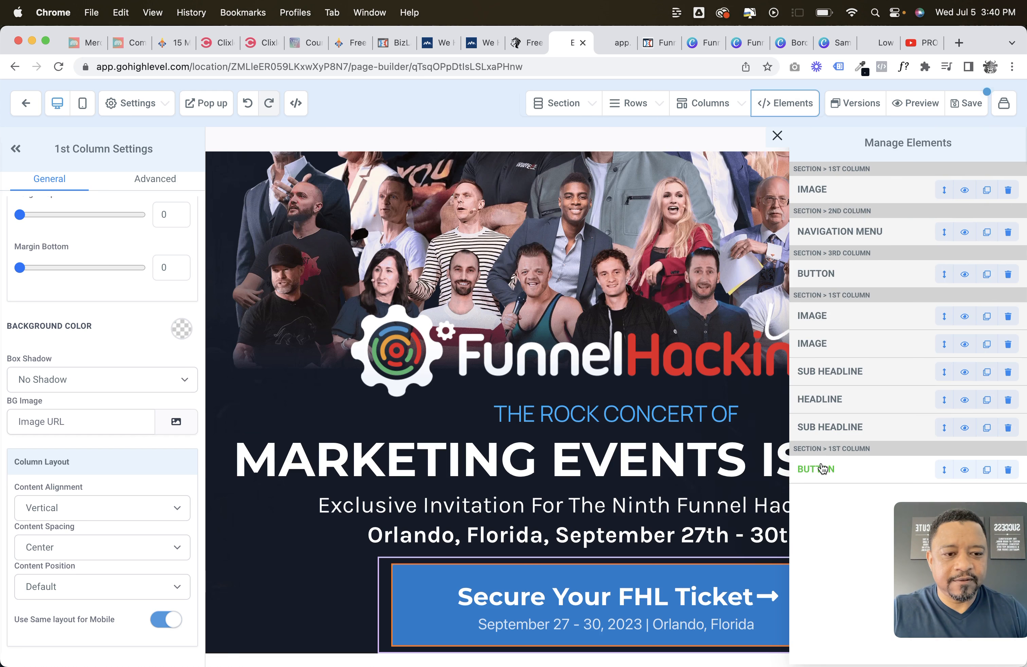
click(821, 469)
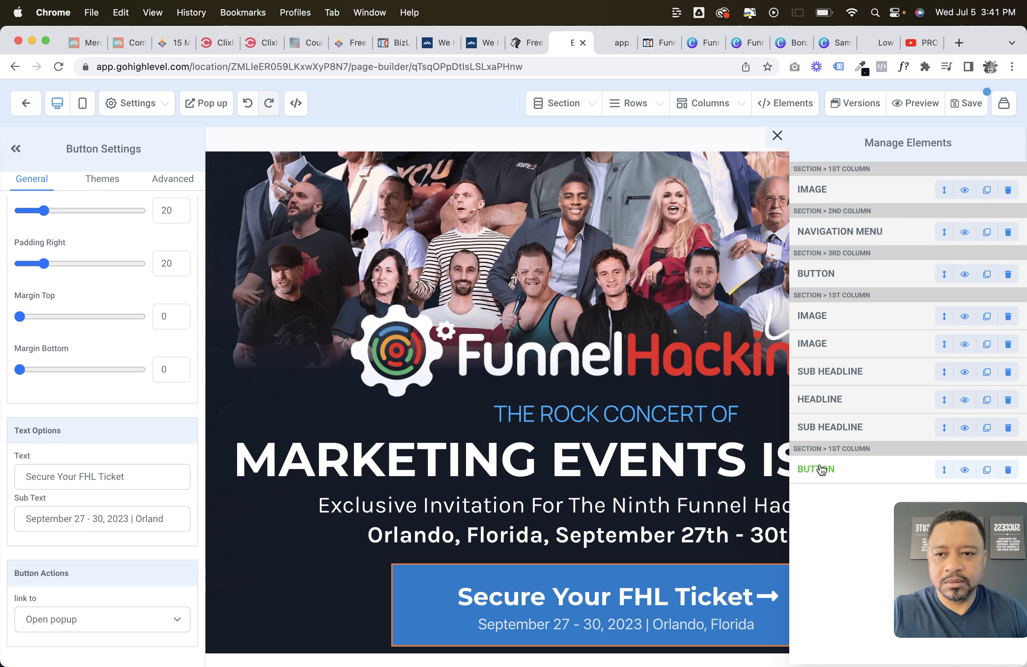
Set the ticket button's top margin to -10, save the page and close the list of elements
click(163, 316)
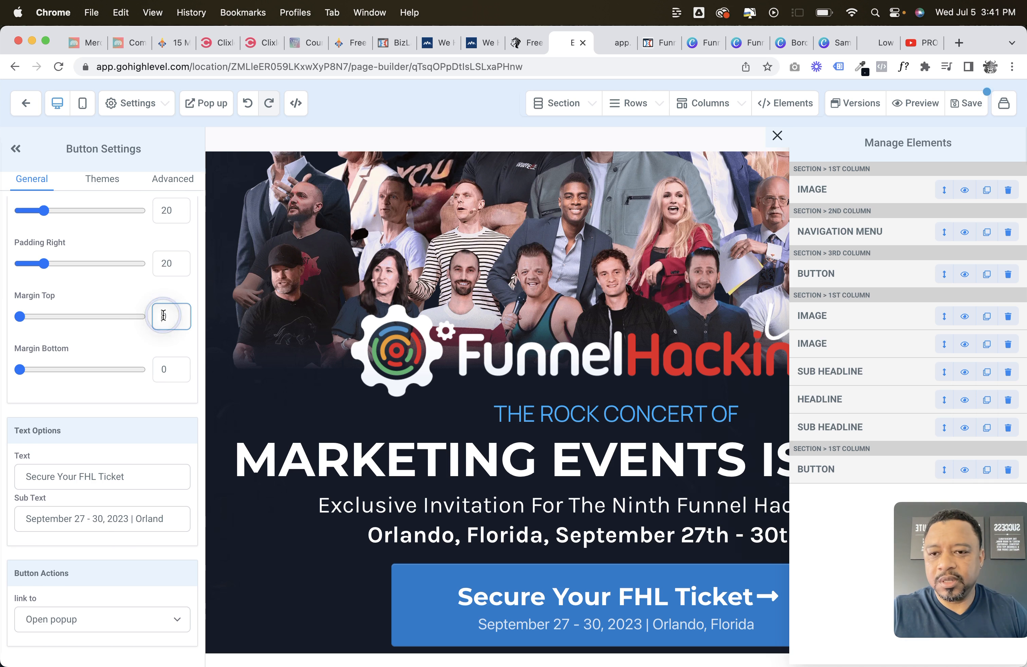
text(-1)
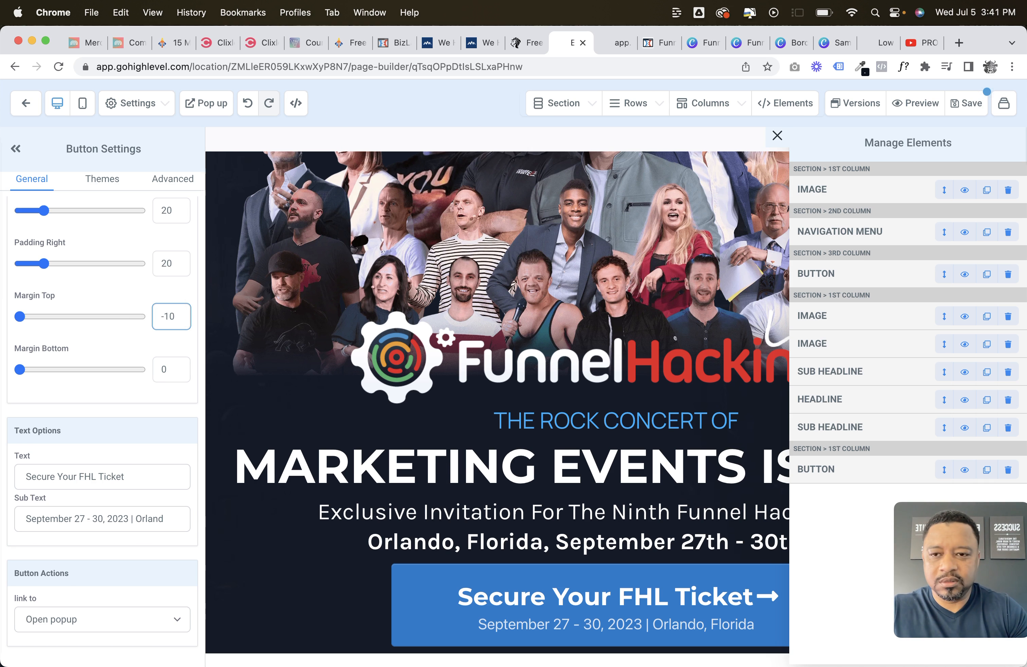
click(965, 107)
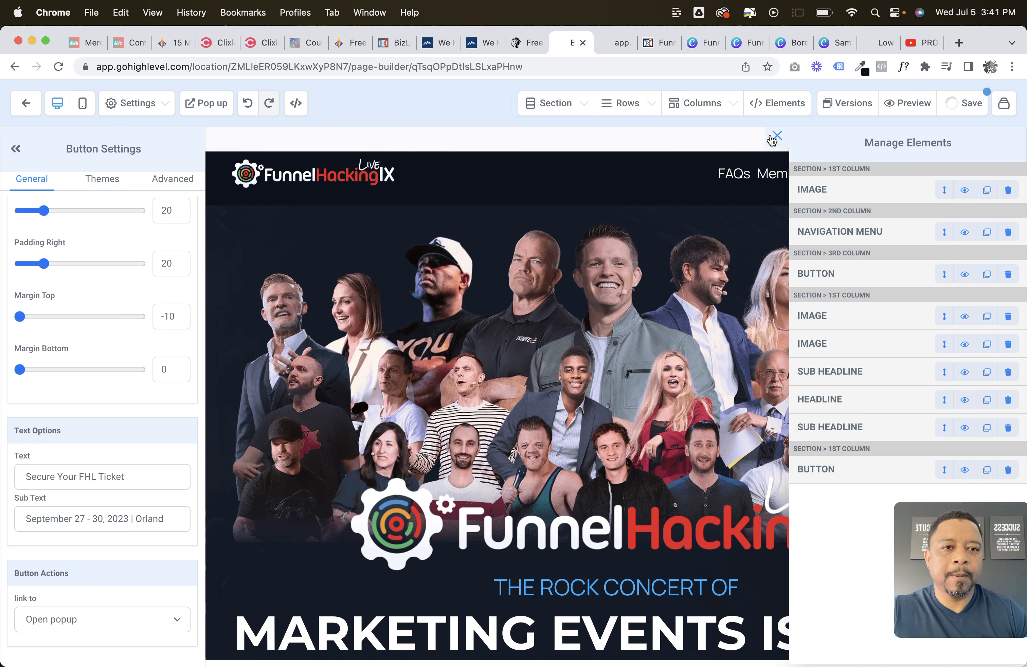
click(775, 136)
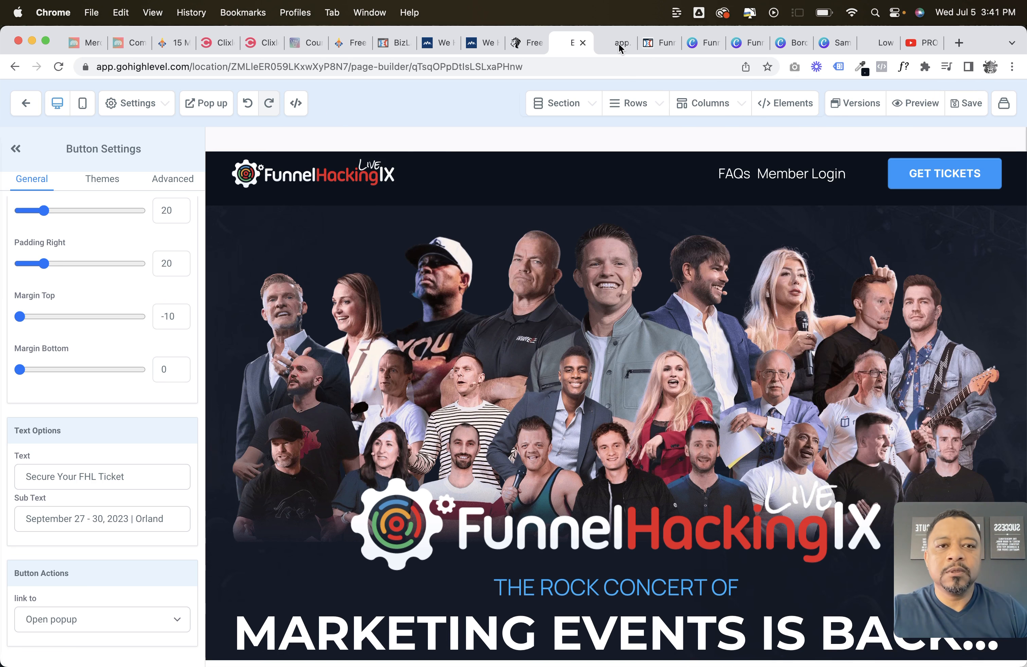
Preview the page and examine the spacing between the hero text and the ticket button
click(907, 103)
scroll(766, 289, up, 3)
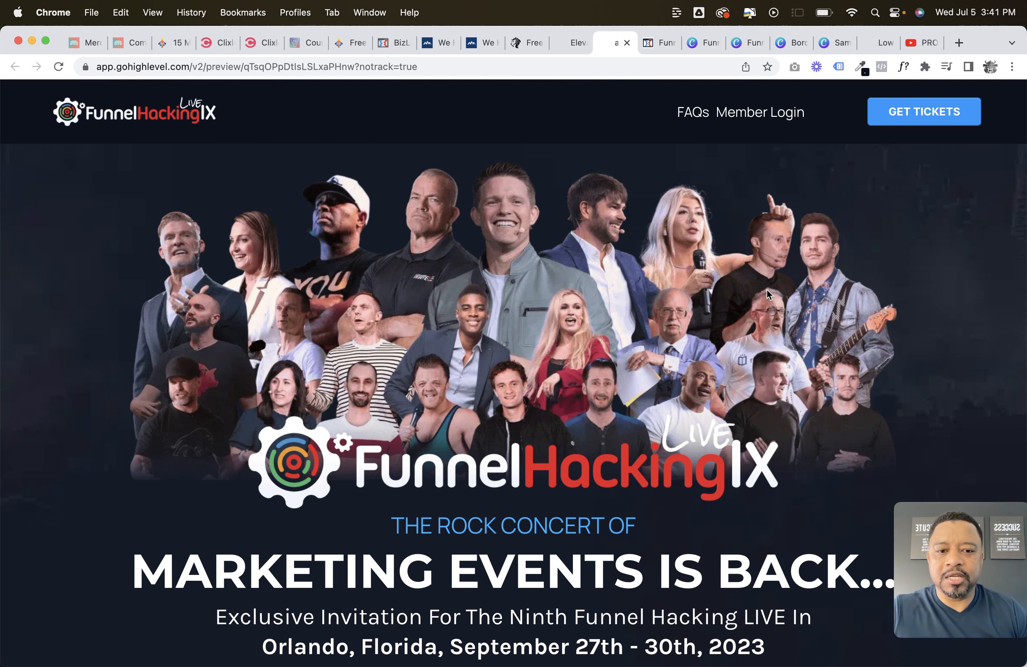
scroll(760, 299, down, 2)
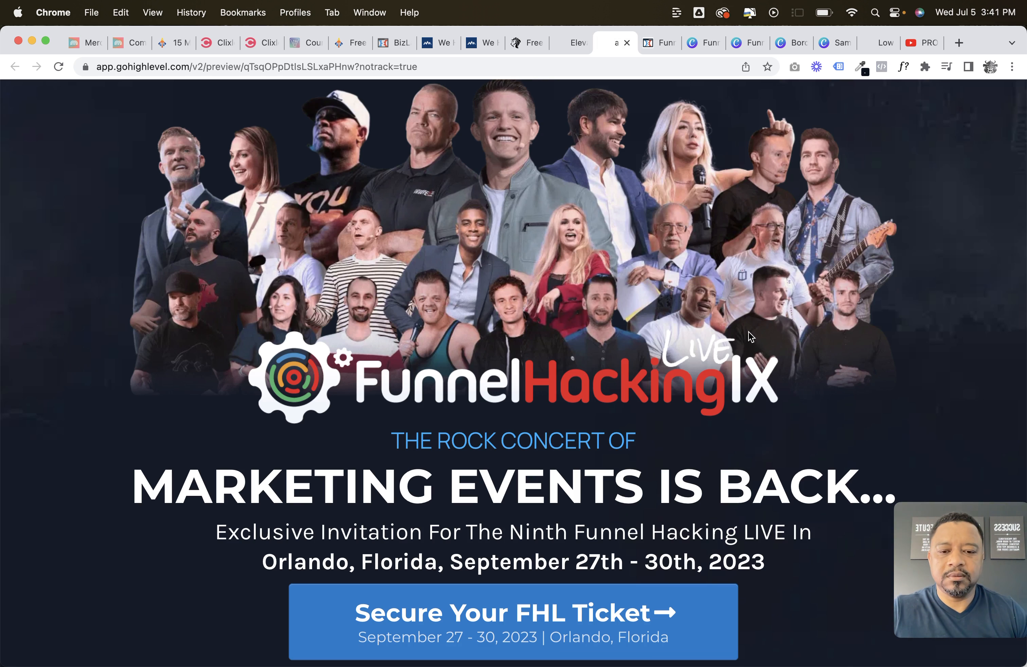
scroll(749, 332, up, 2)
scroll(748, 335, down, 2)
scroll(743, 330, up, 2)
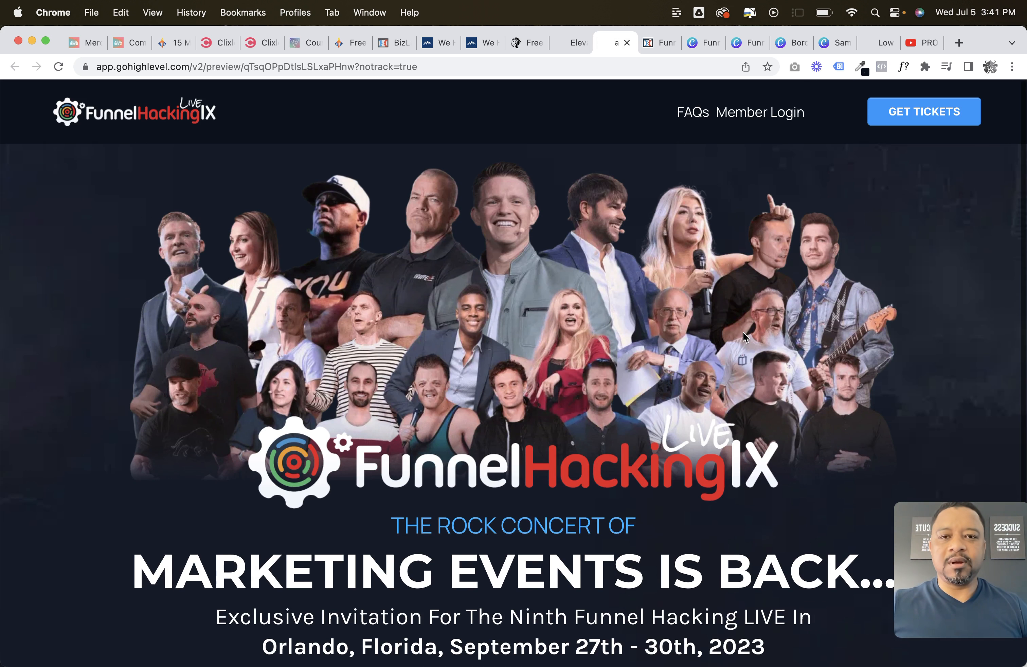
scroll(742, 332, down, 2)
scroll(742, 329, up, 2)
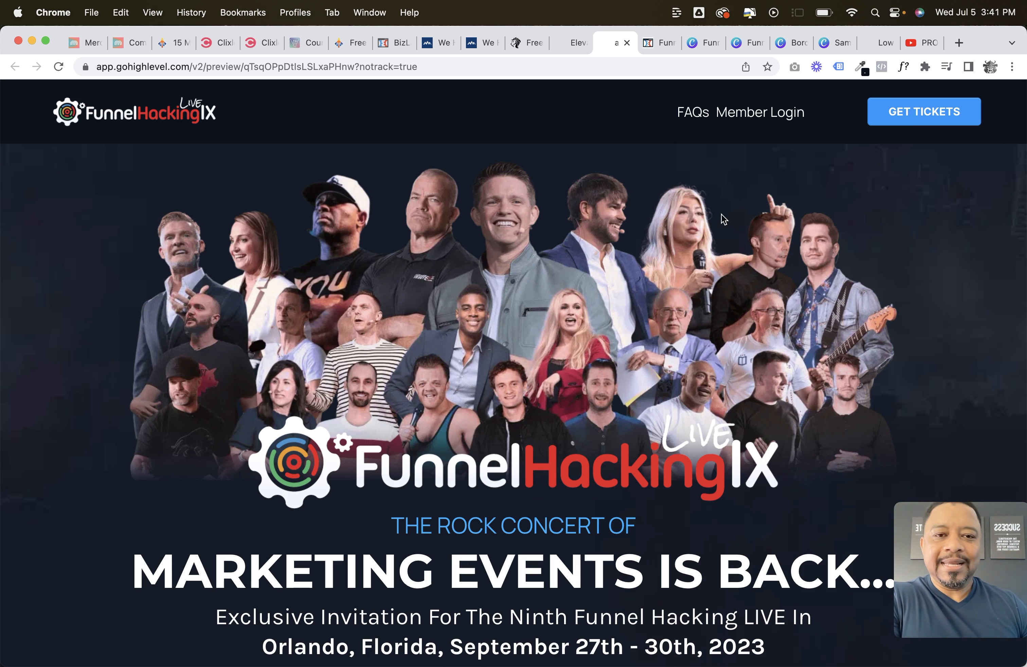
Return to the page builder and give the header section a solid Bottom Border with a width of 1px
click(571, 44)
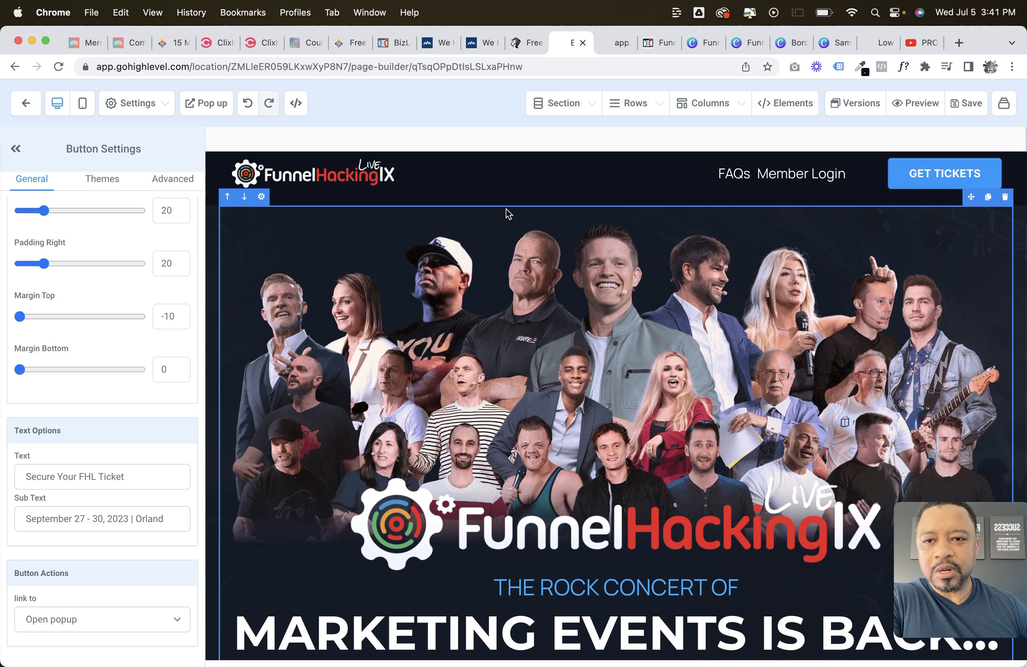
click(449, 207)
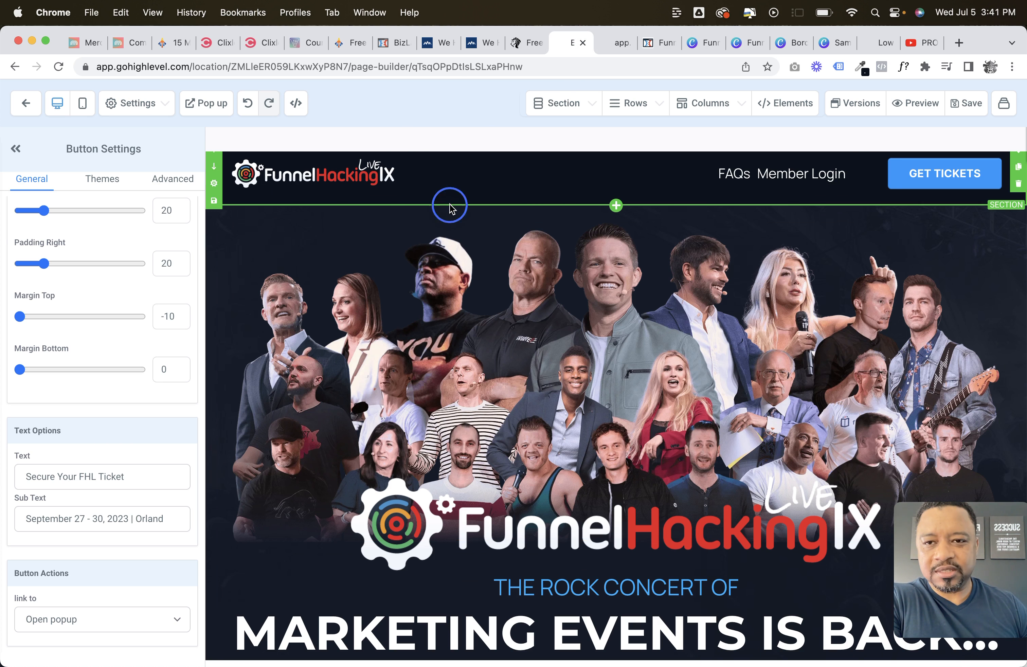
click(164, 179)
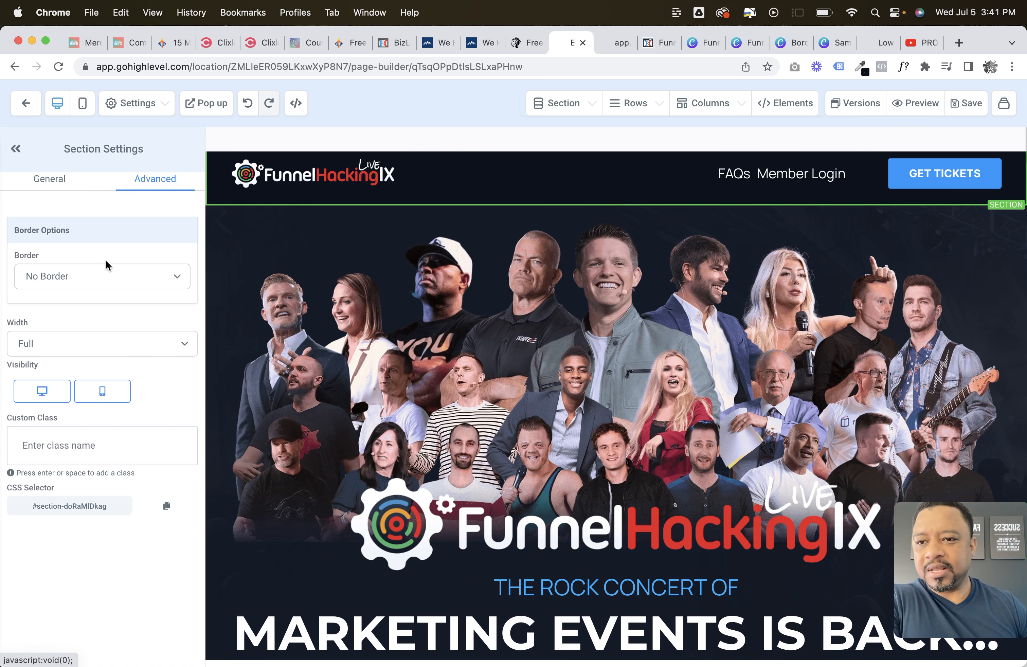
click(102, 277)
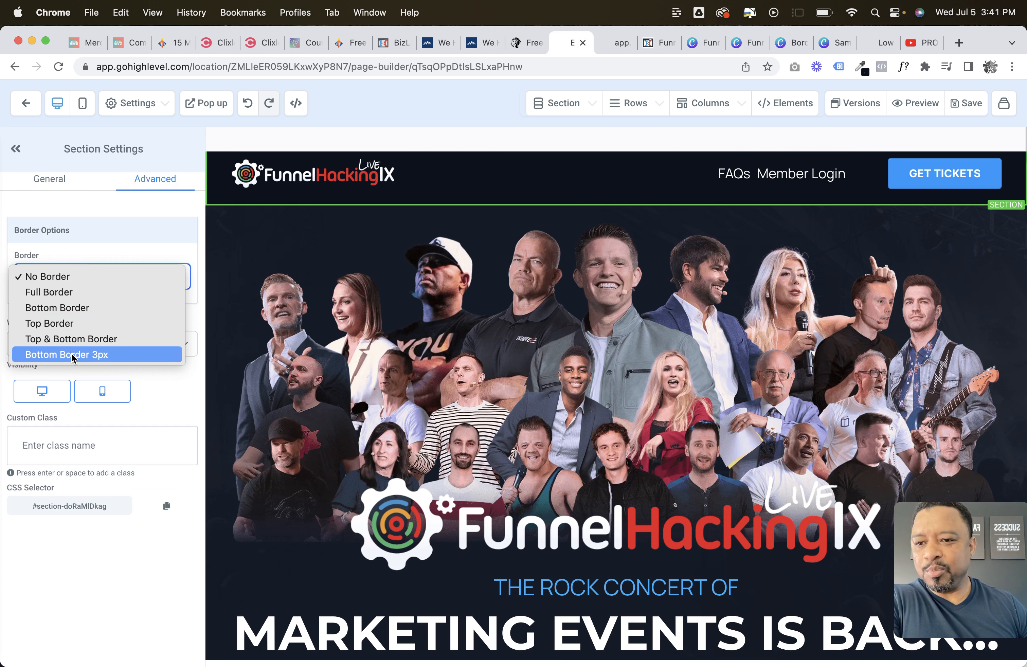
click(72, 355)
click(110, 275)
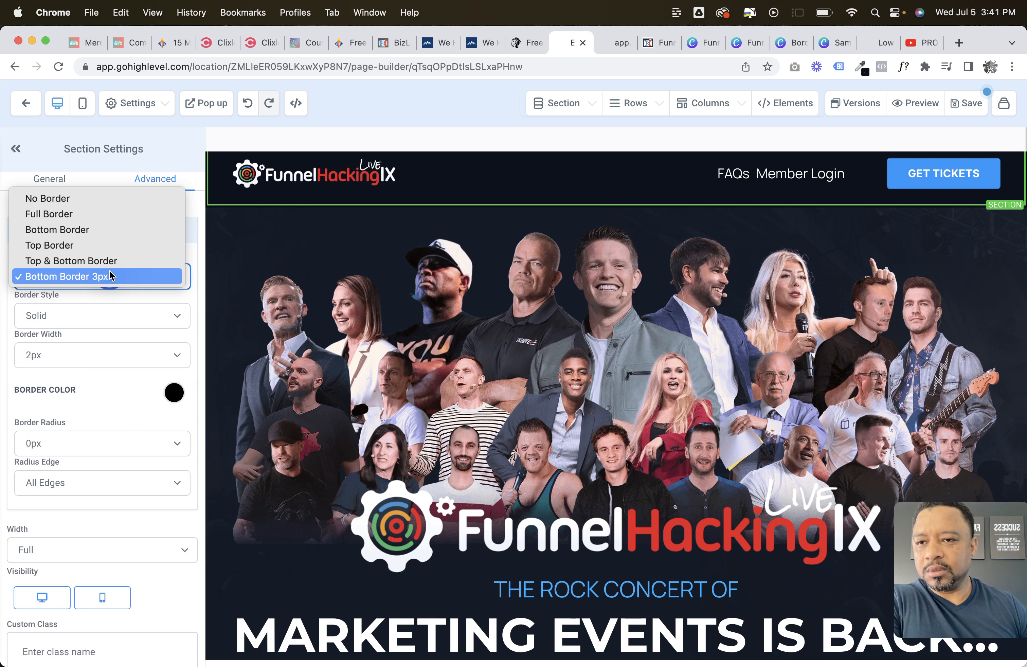
click(119, 230)
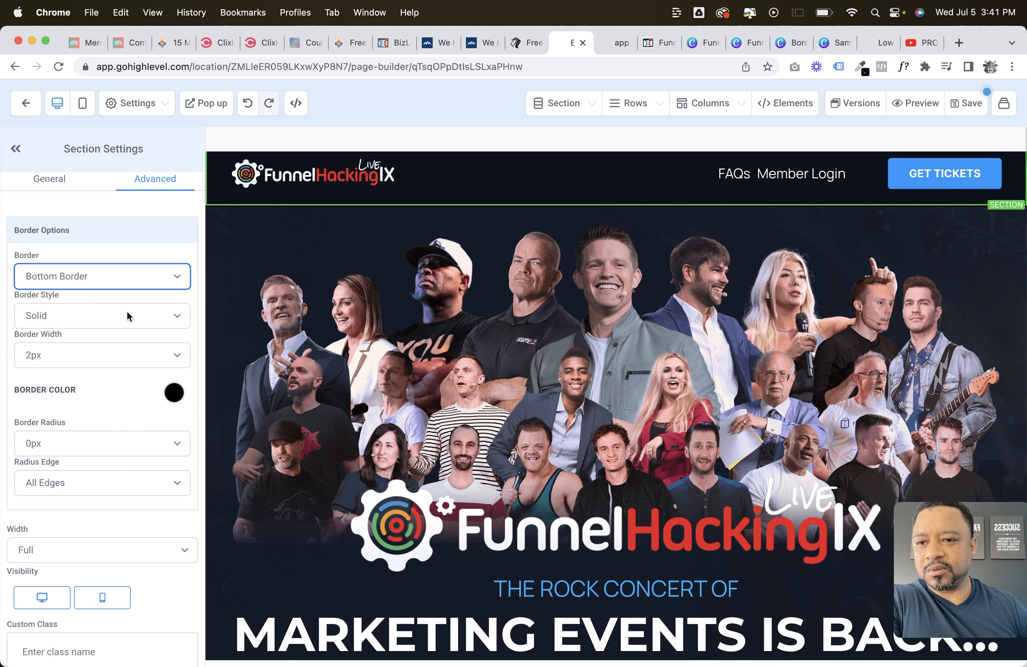
click(118, 355)
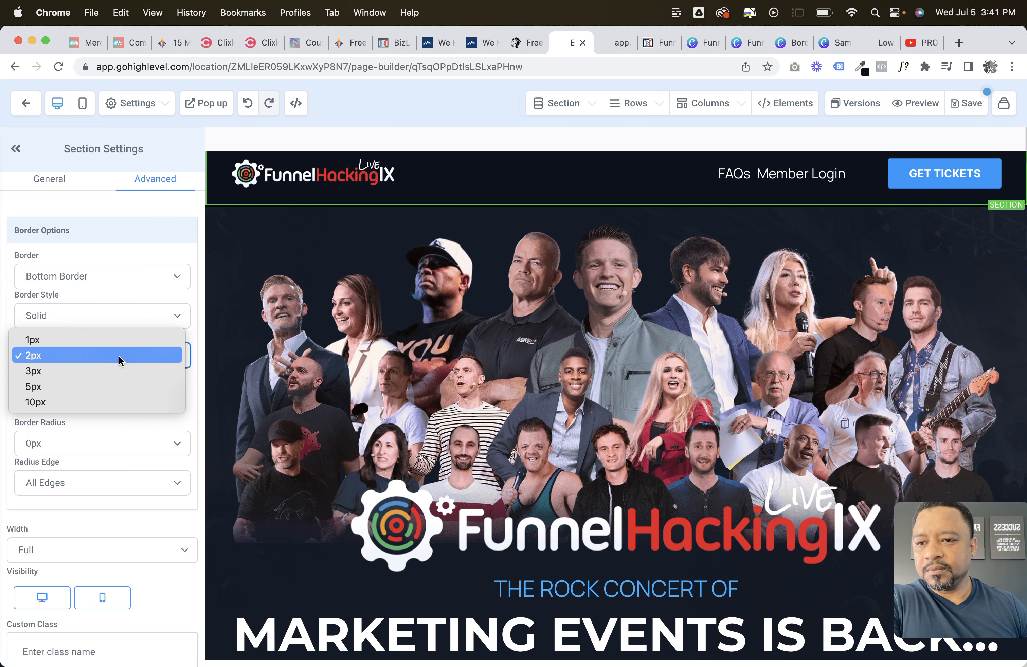
click(121, 342)
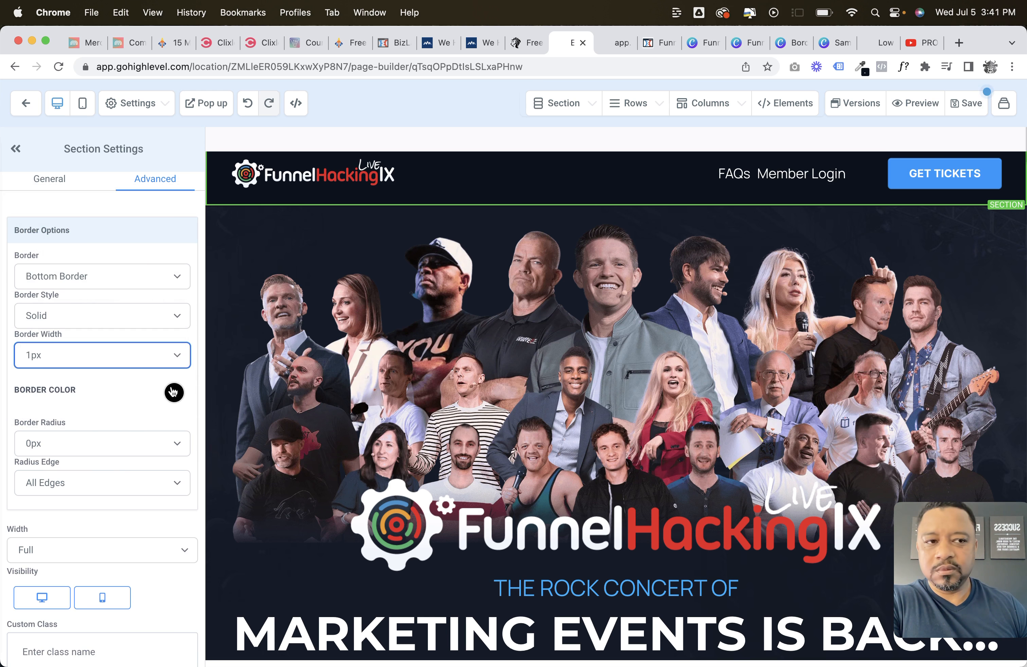
Sample the colour of the line beneath the header on the original funnelhackinglive.com/fhl2023 page with the colour picker
click(652, 43)
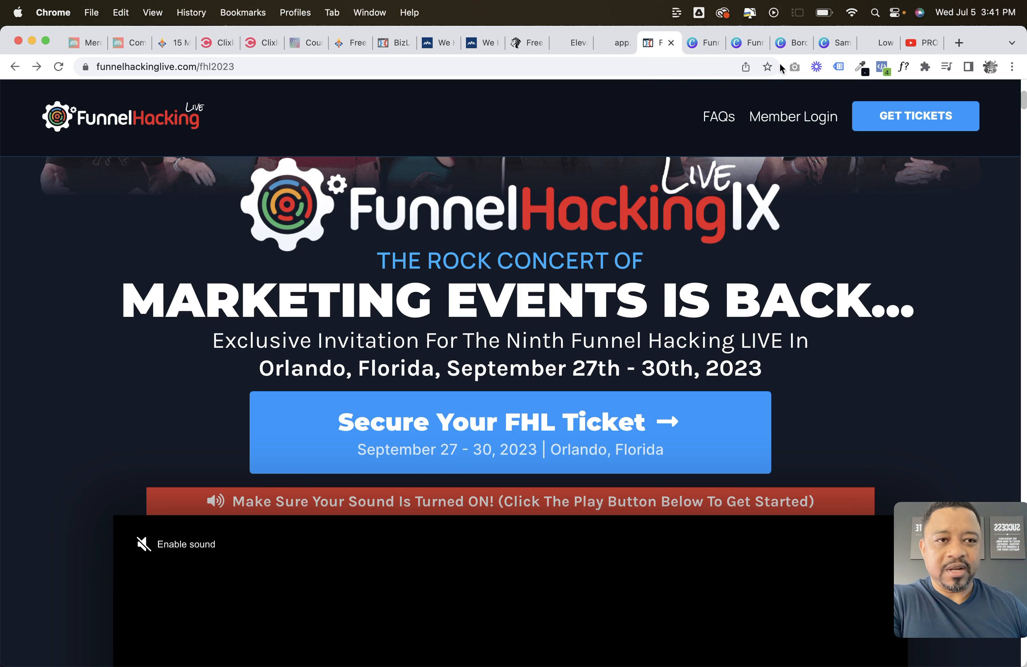
click(861, 67)
click(801, 84)
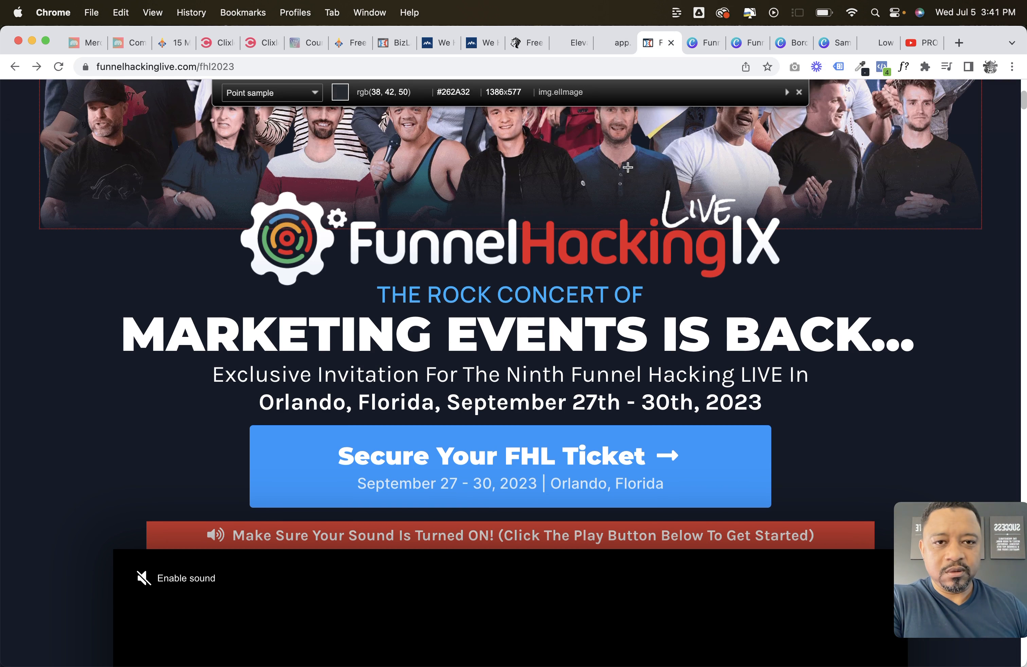
scroll(216, 171, up, 8)
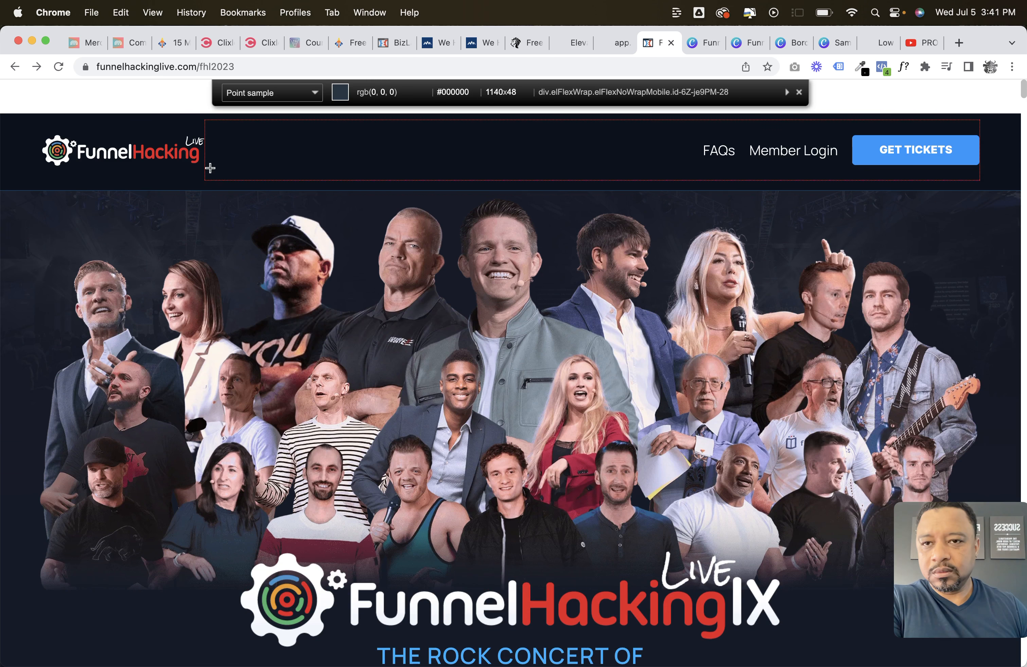
click(116, 190)
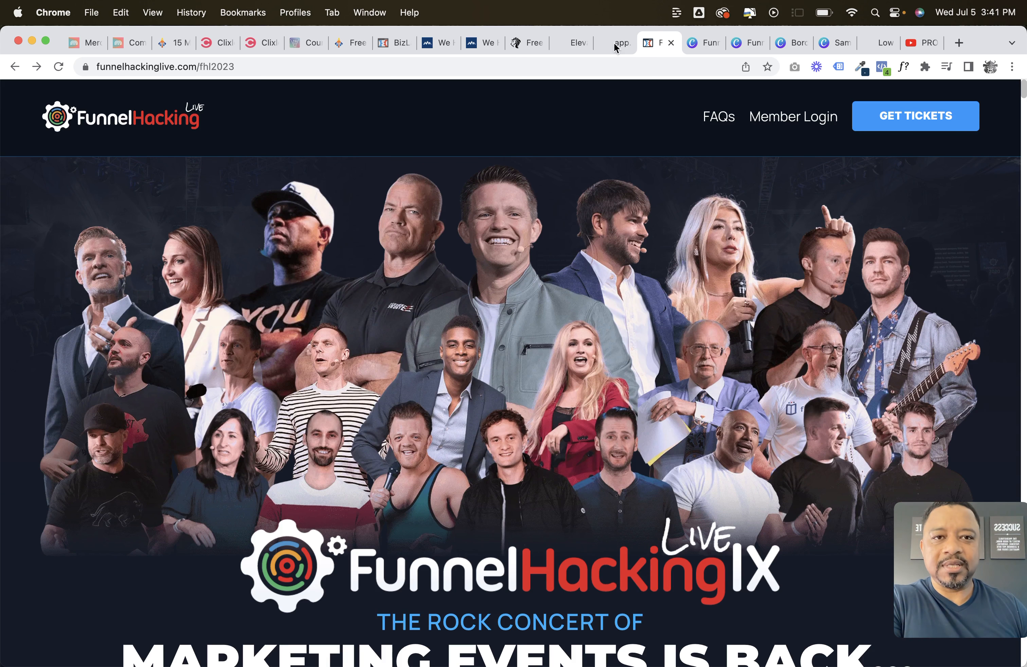
Back in the page builder, add custom colour #0A3C5B as the header section's border colour and save the page
click(582, 48)
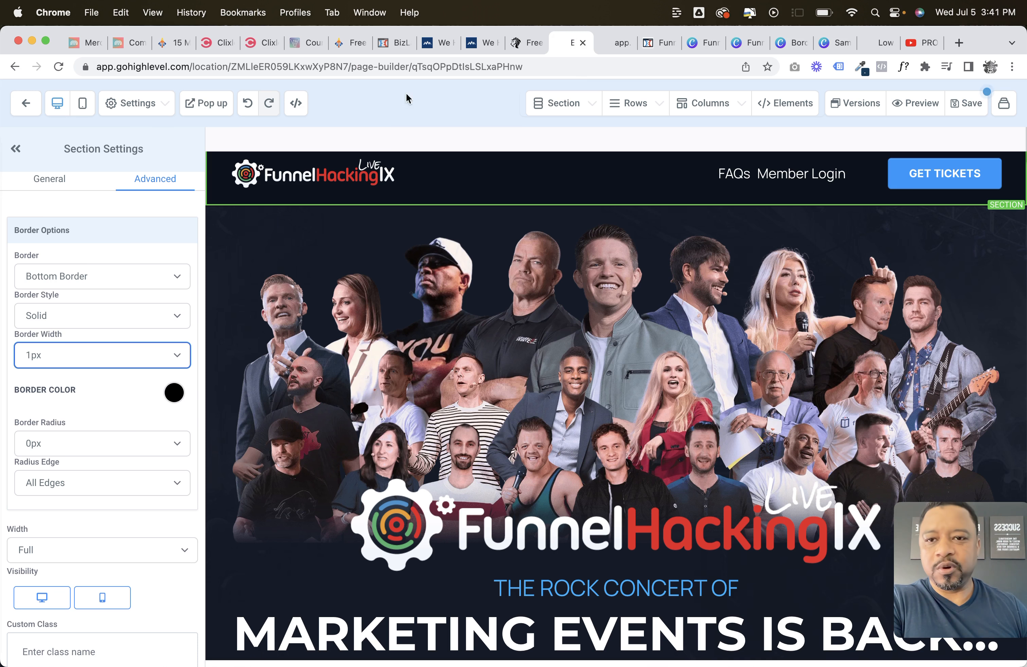
click(174, 392)
click(52, 538)
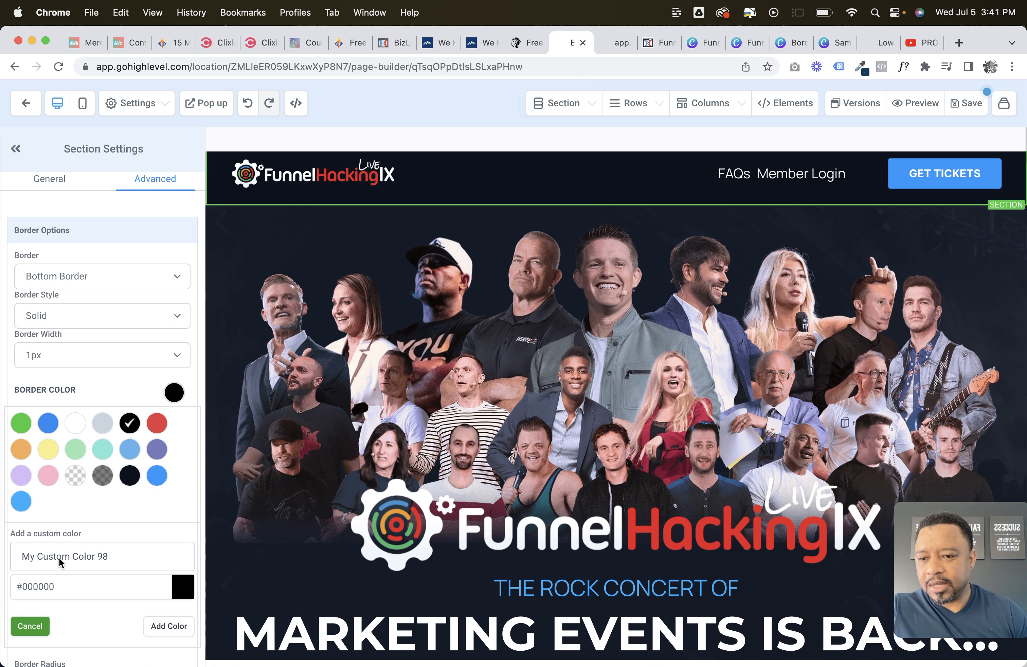
click(61, 579)
triple_click(60, 579)
key(super+v)
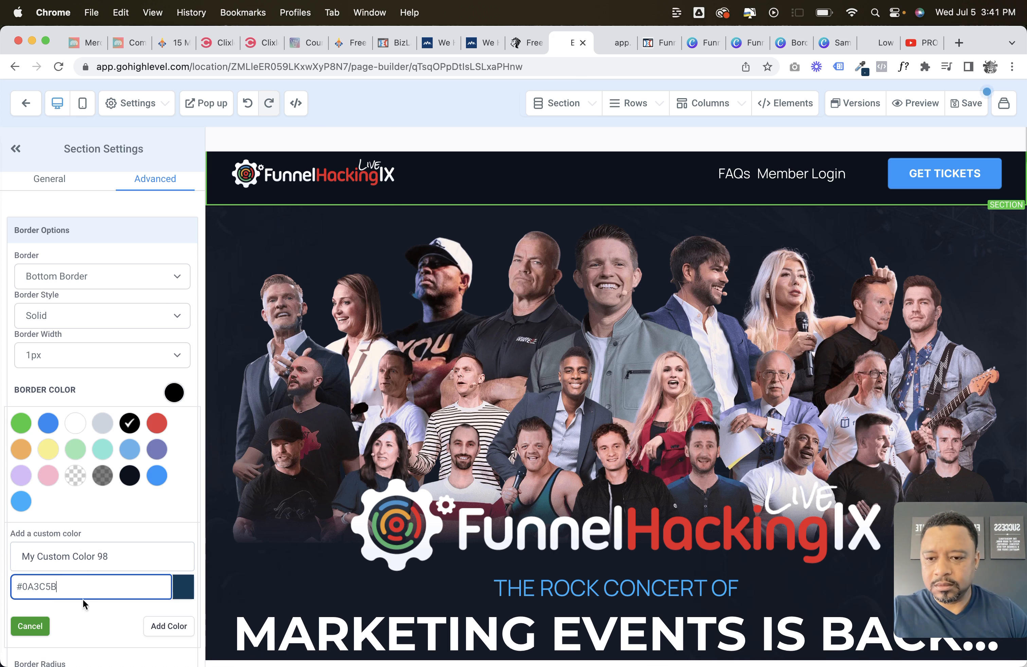
click(168, 626)
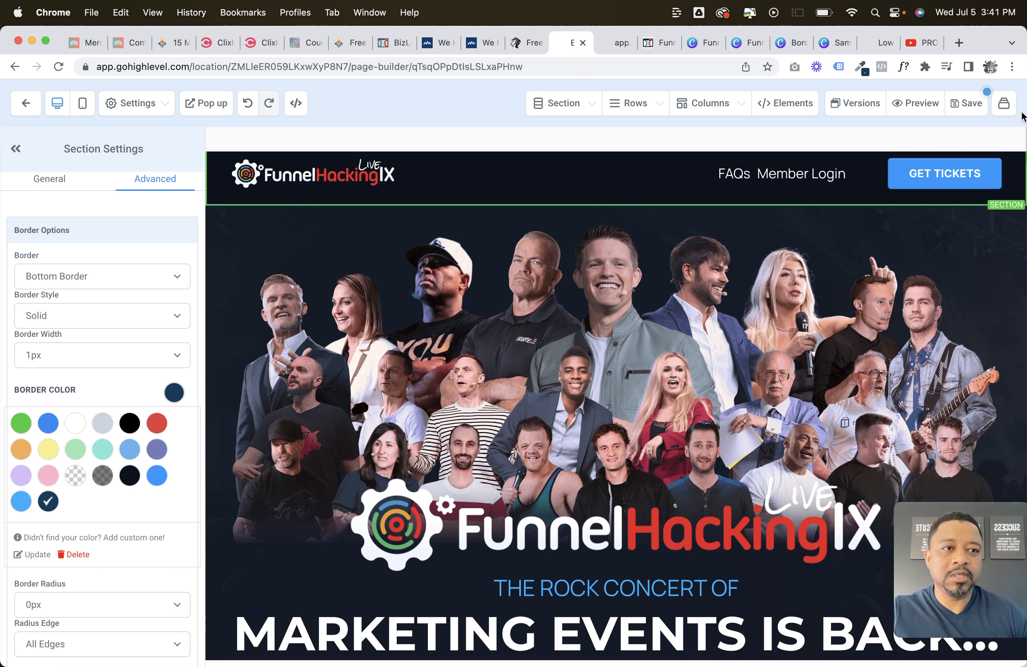
click(971, 103)
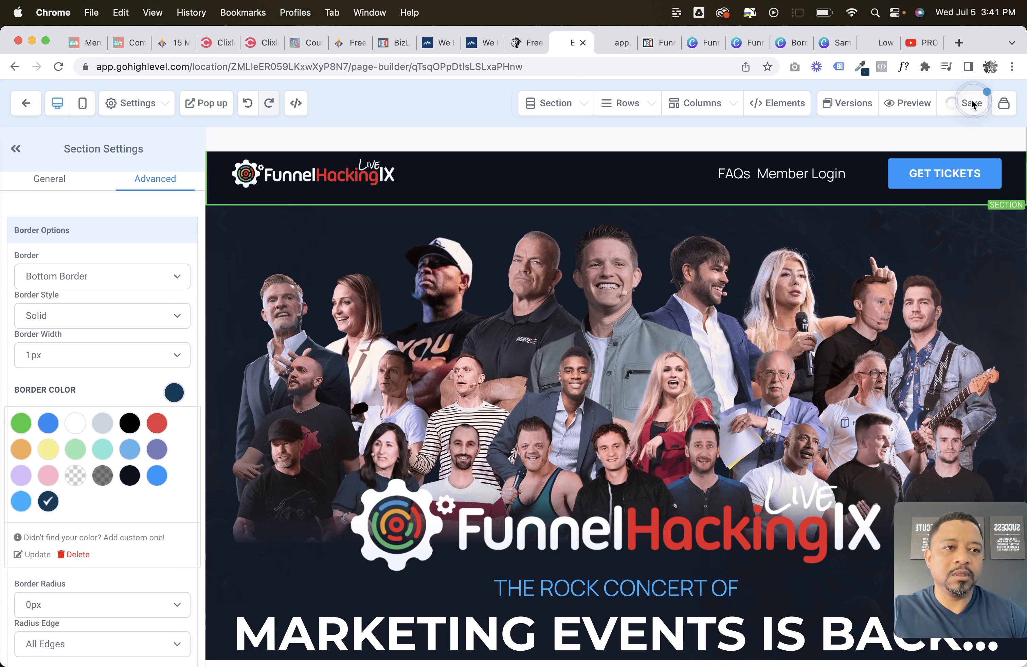
Compare the header border and hero section in the page preview with the original funnelhackinglive.com/fhl2023 page
click(622, 43)
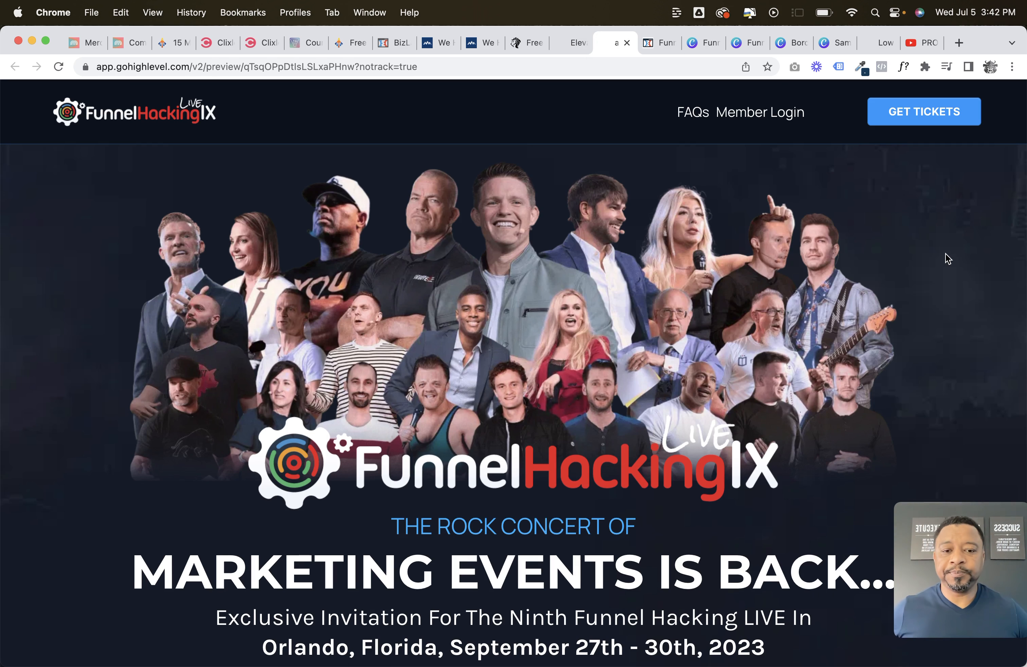
click(657, 43)
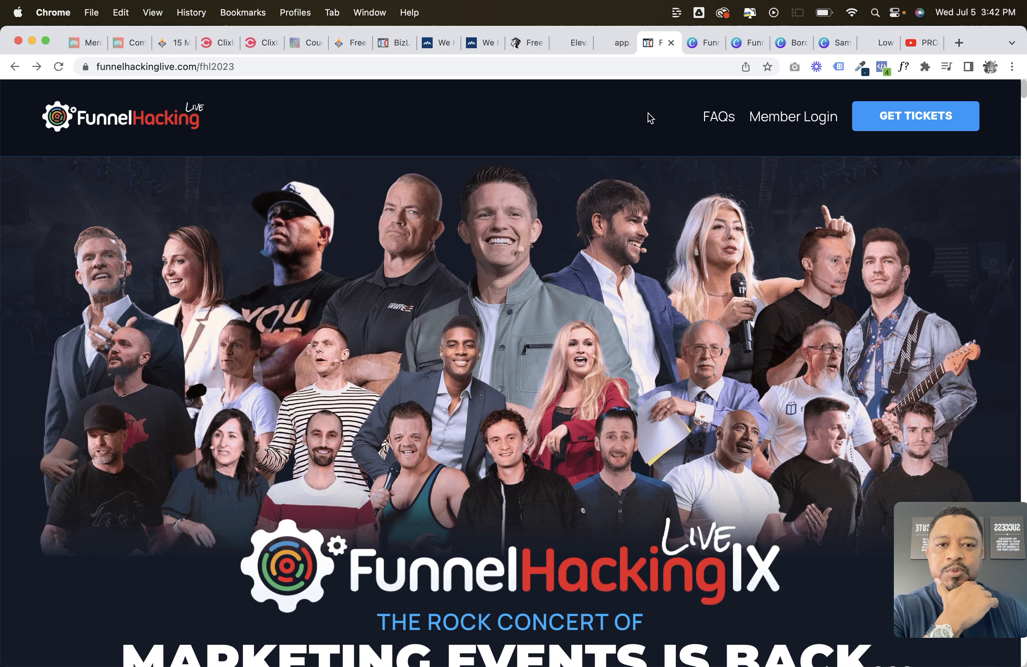
click(625, 46)
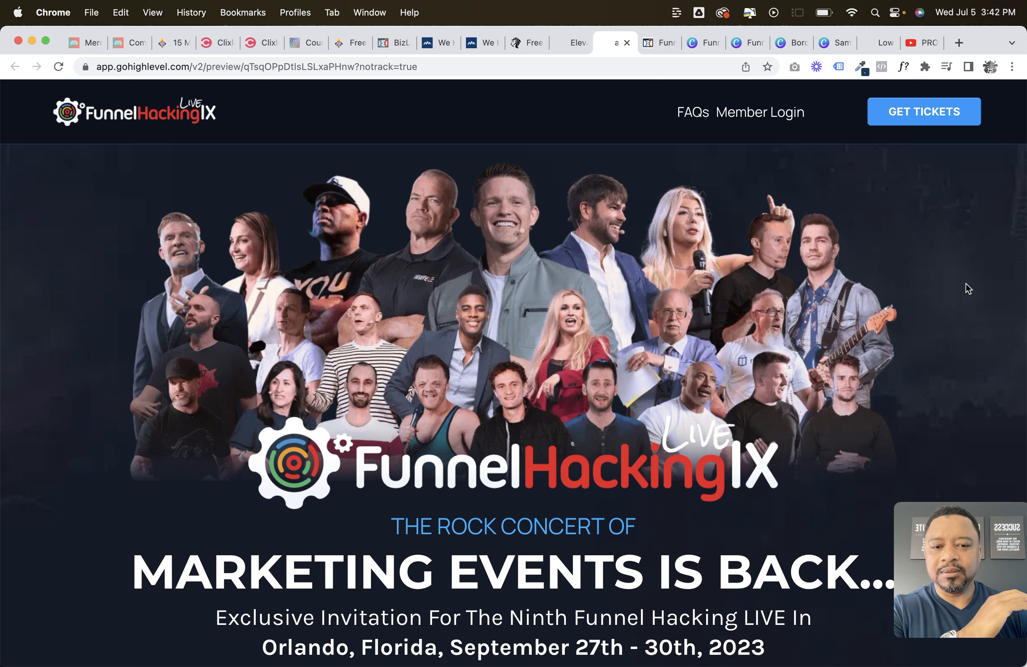
click(664, 48)
scroll(641, 316, down, 3)
scroll(640, 317, up, 3)
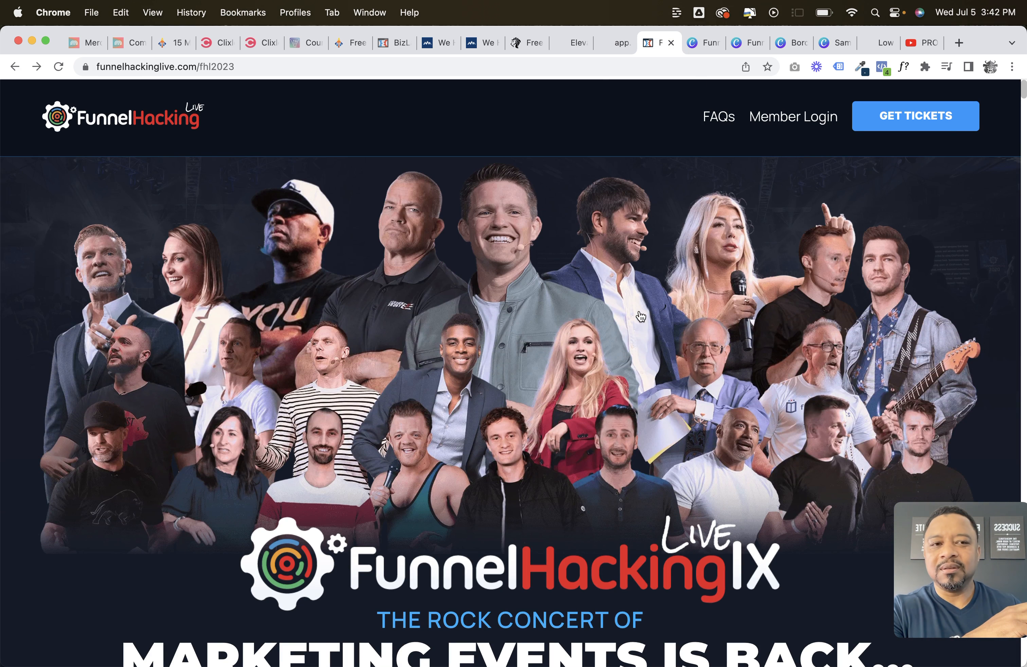
Inspect the page source of the GoHighLevel preview with line wrap turned on and close it
click(622, 43)
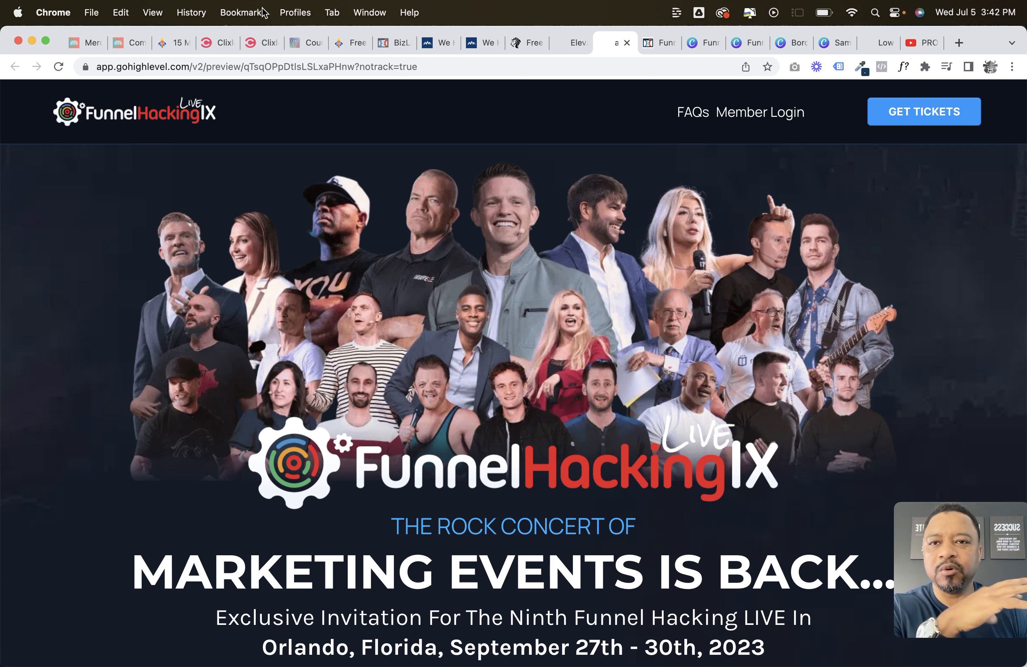
right_click(286, 124)
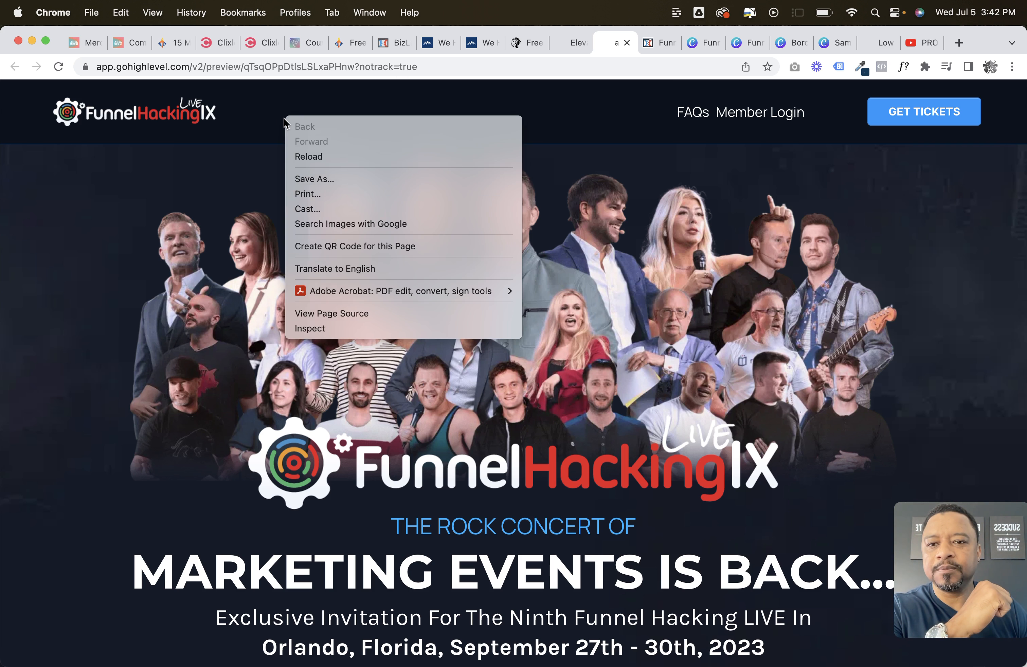
click(342, 315)
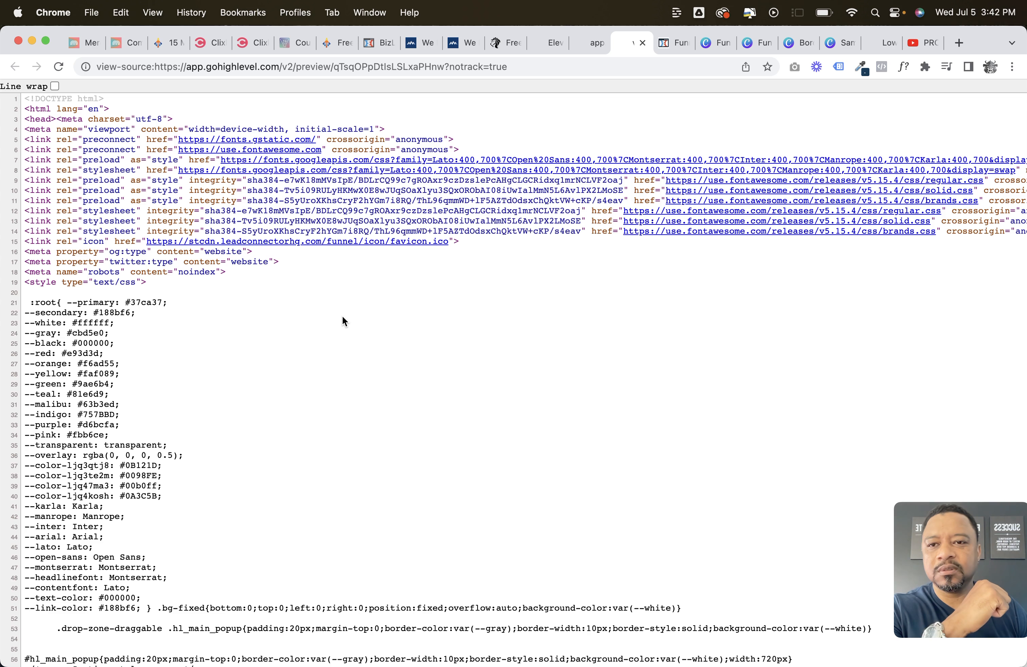
click(54, 86)
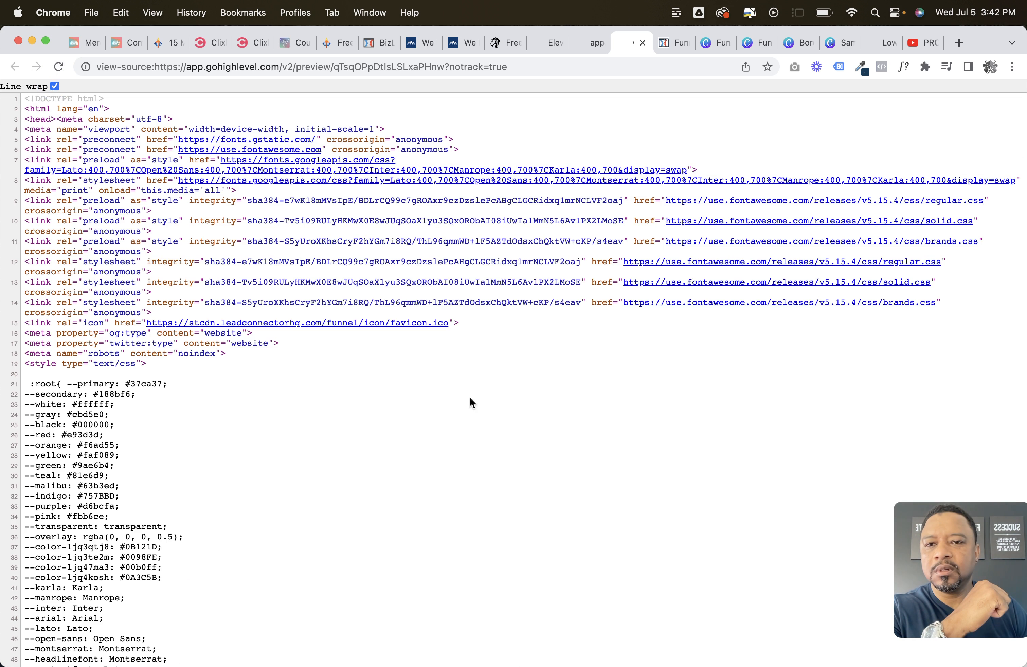
click(643, 42)
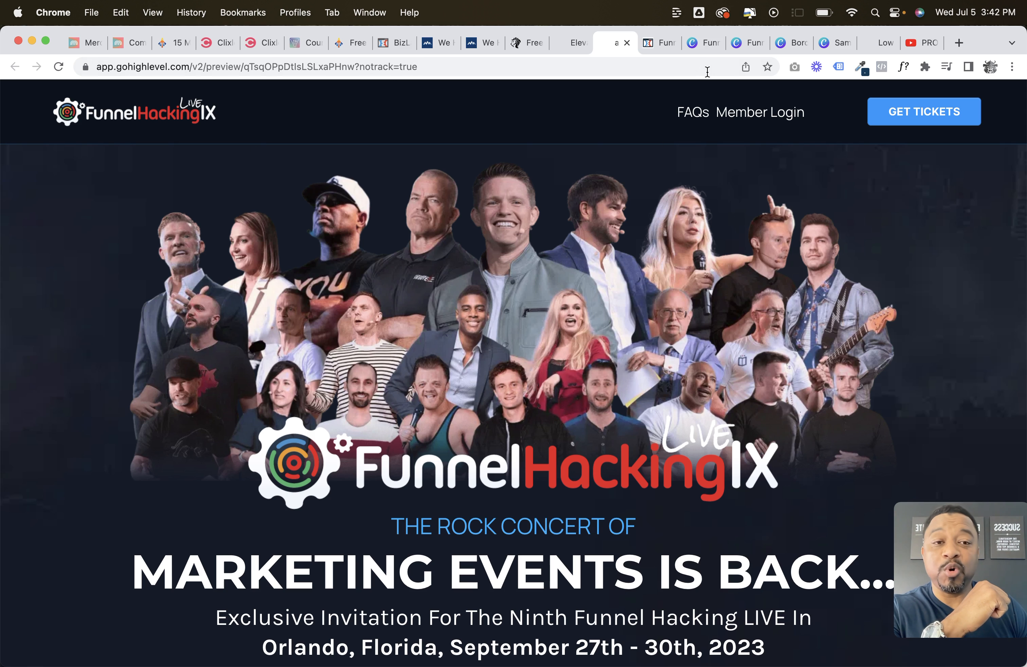
Inspect the page source of the original funnelhackinglive.com/fhl2023 page with line wrap turned on and close it
click(661, 39)
right_click(302, 125)
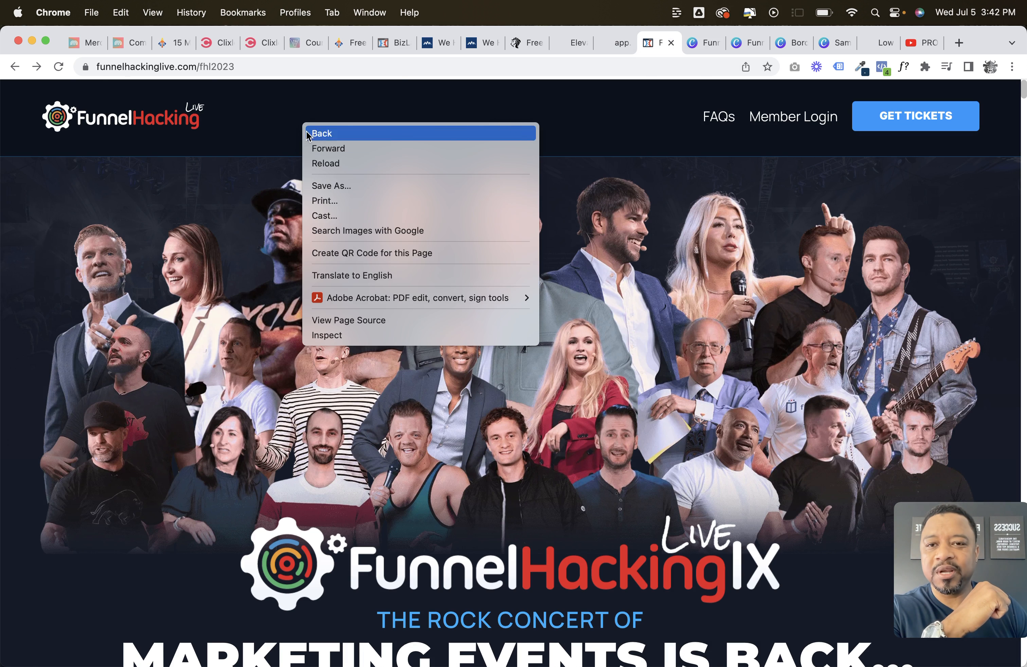
click(387, 322)
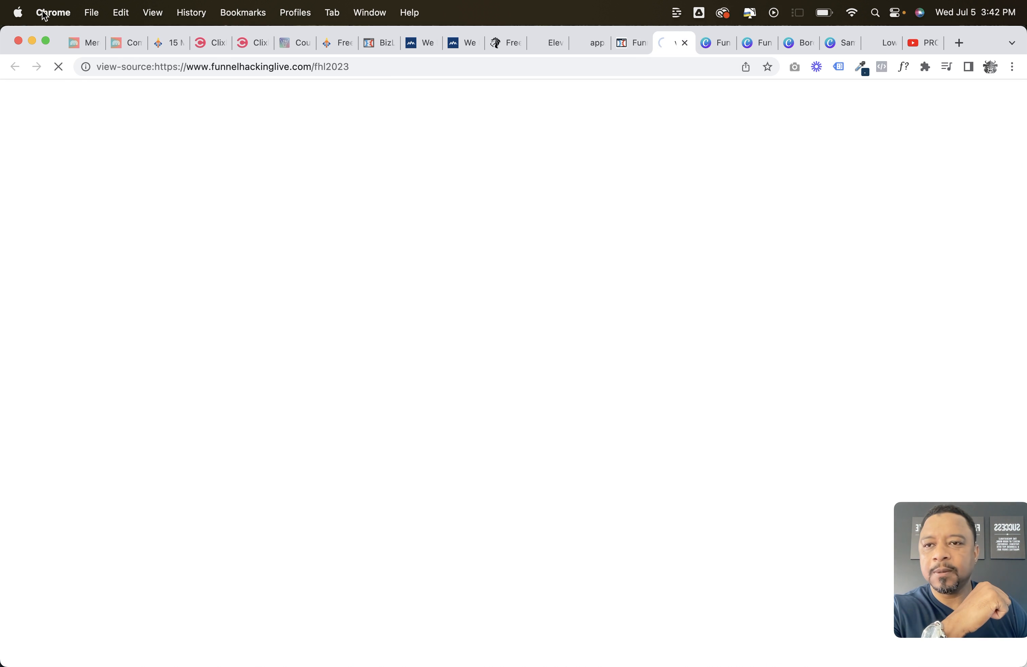
click(56, 87)
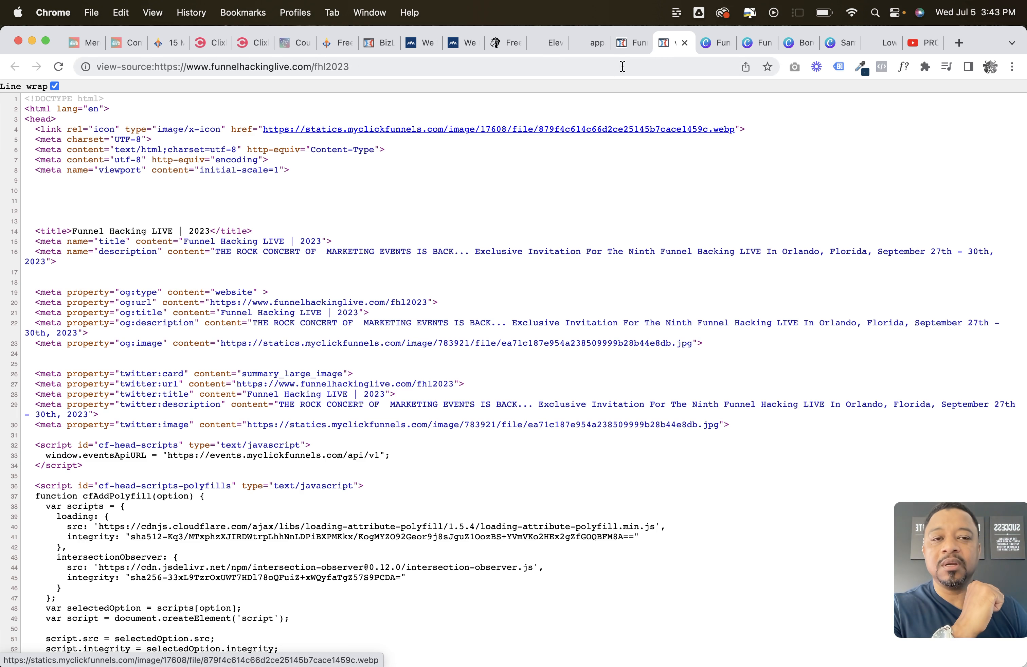
click(684, 43)
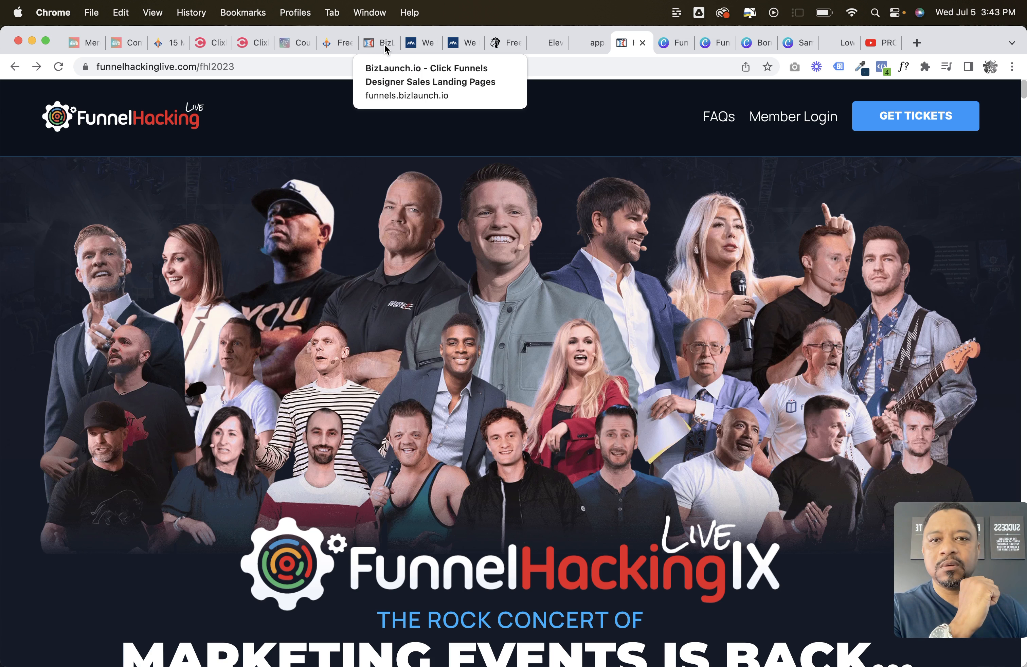
Look over the BizLaunch squeeze page on funnels.bizlaunch.io and inspect its page source with line wrap turned on
click(385, 45)
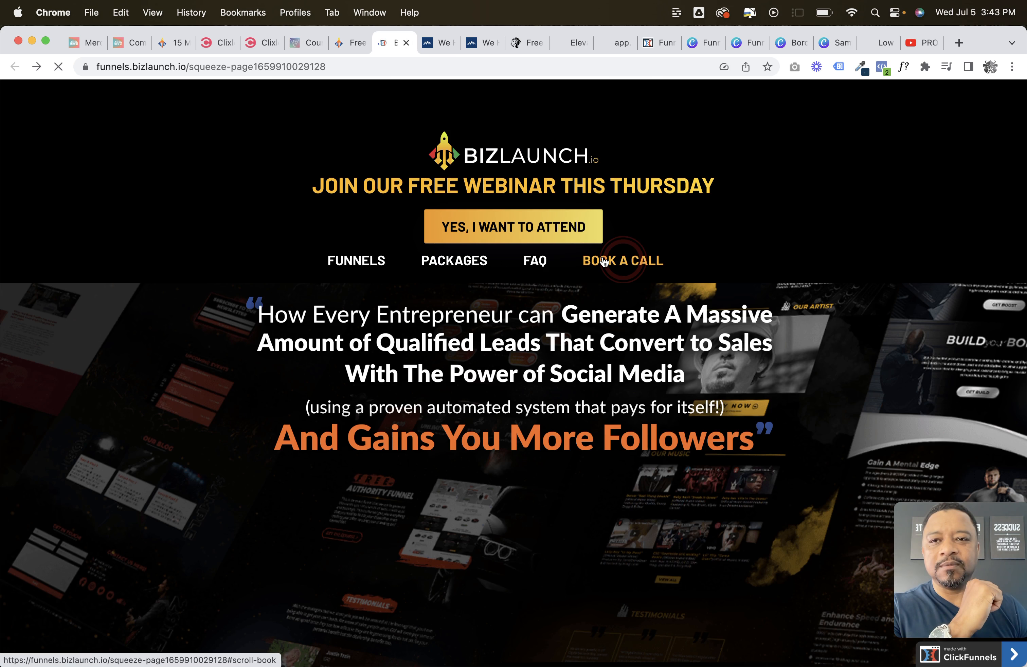
click(603, 260)
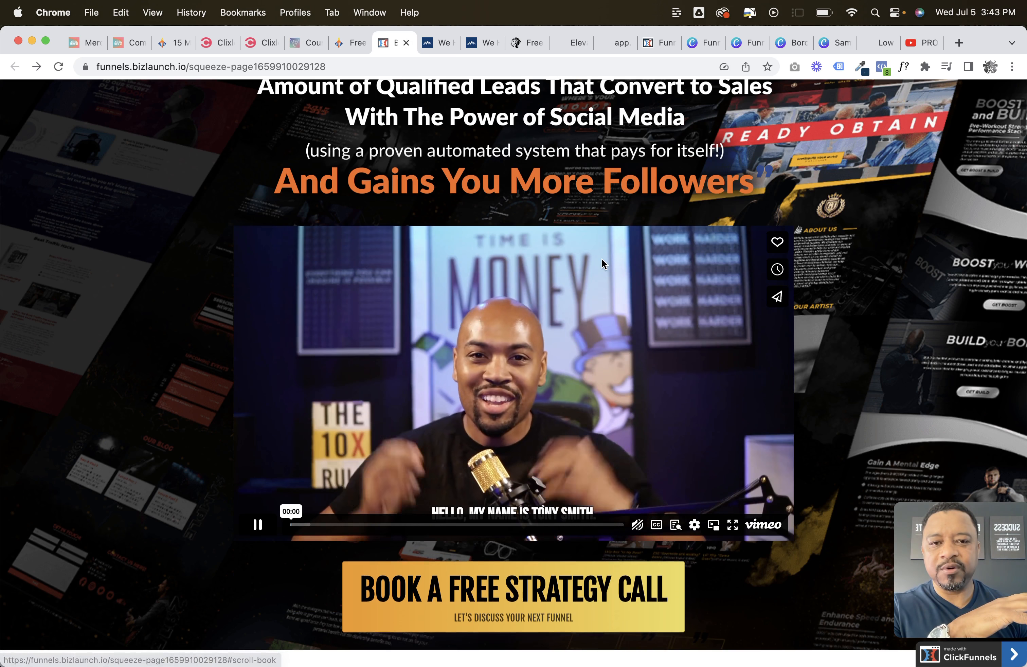
scroll(598, 257, up, 10)
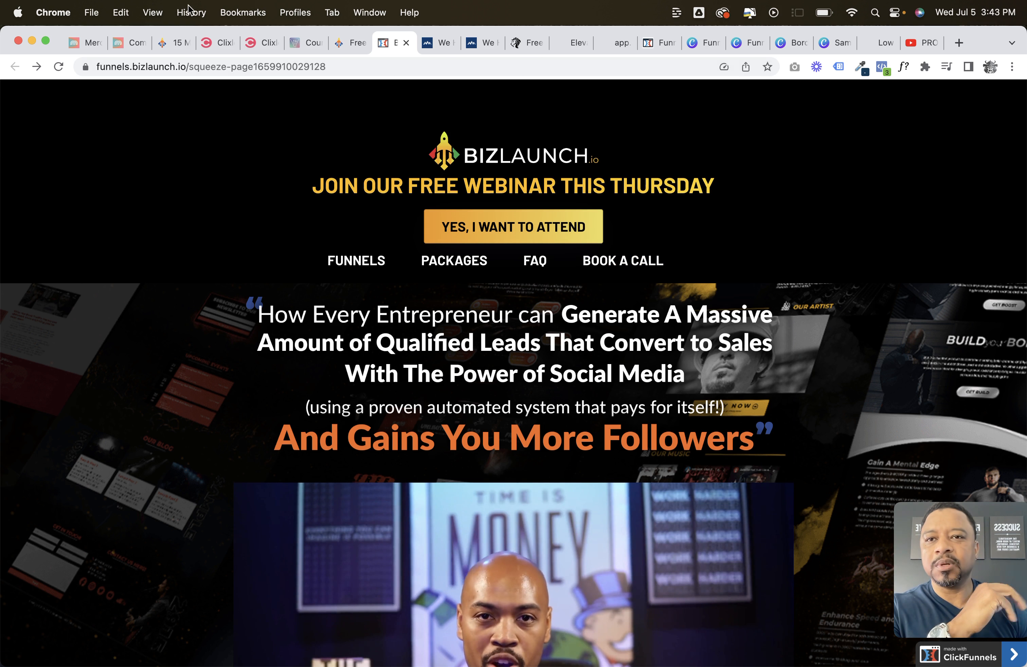
right_click(175, 105)
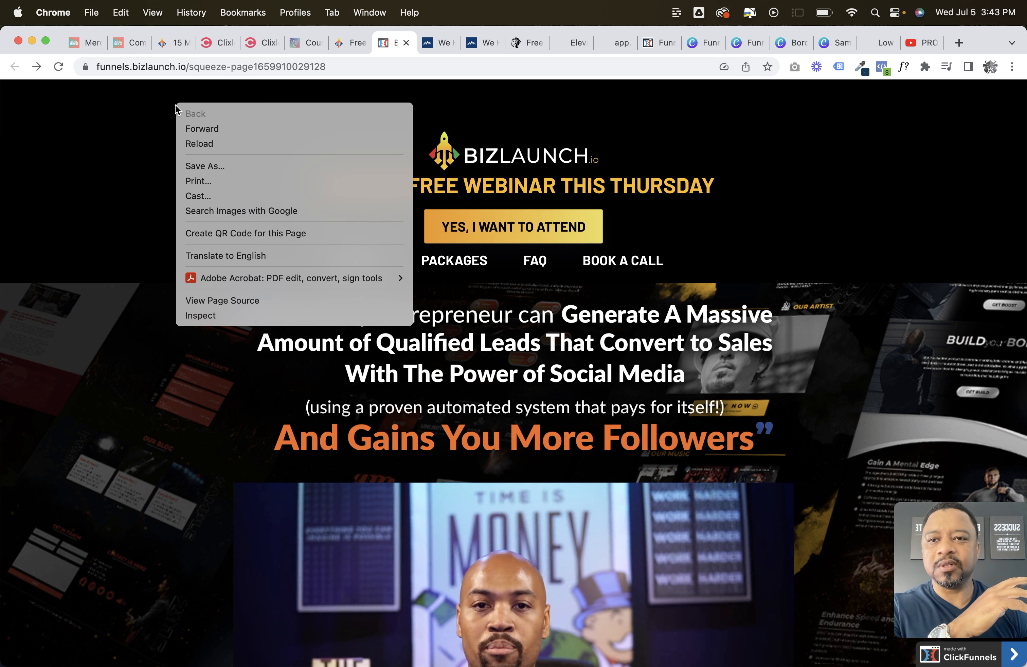
click(221, 304)
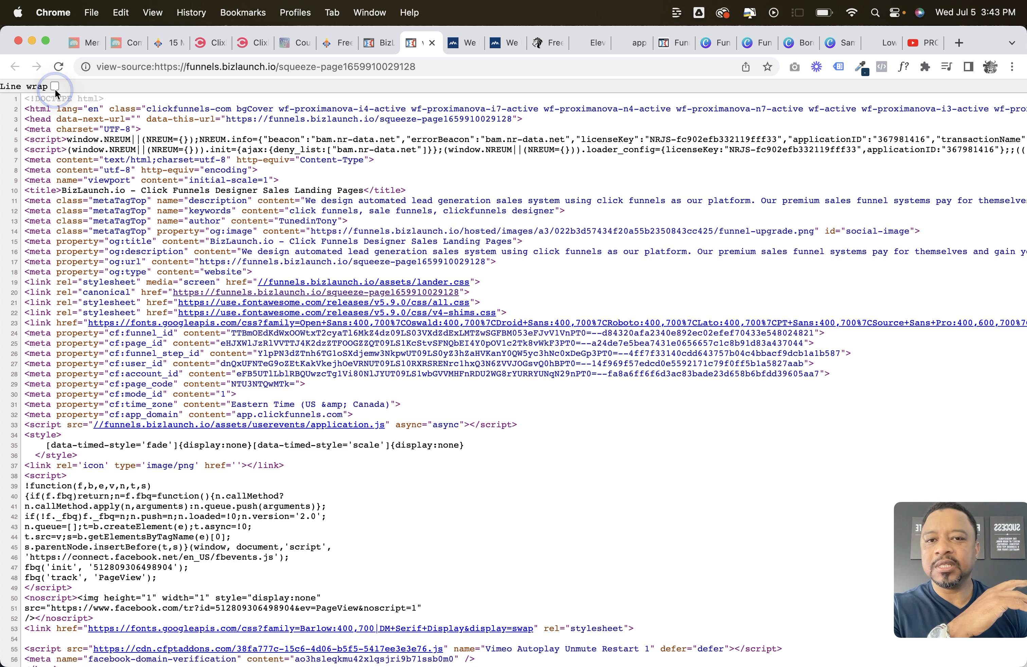
click(55, 86)
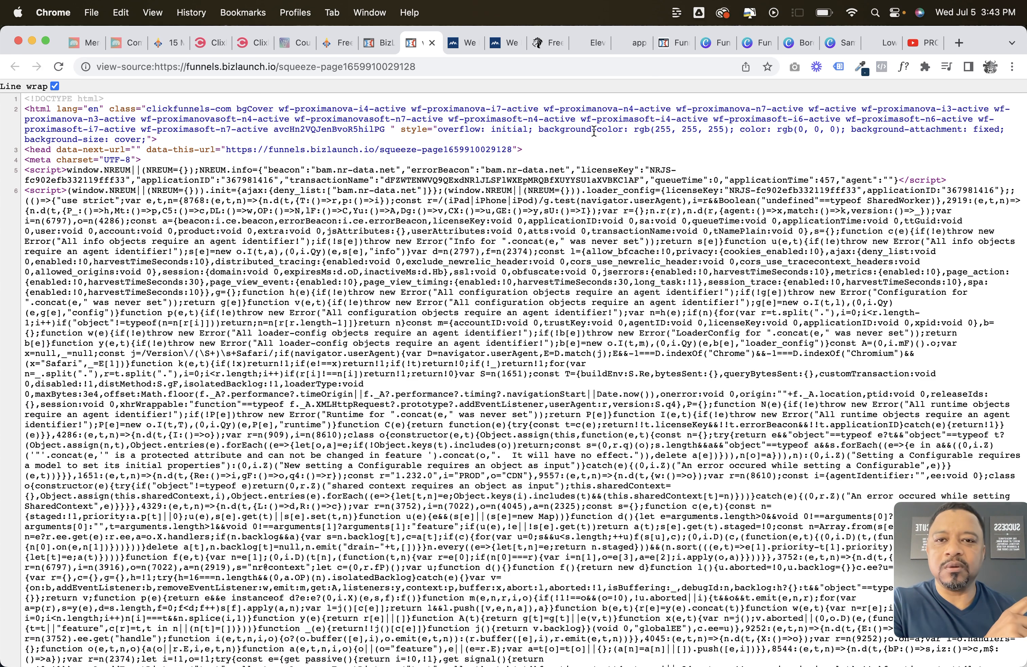
Compare the source of the funnelhackinglive.com/fhl2023 page with the BizLaunch source, close both source views and return to the BizLaunch page
click(677, 45)
right_click(605, 86)
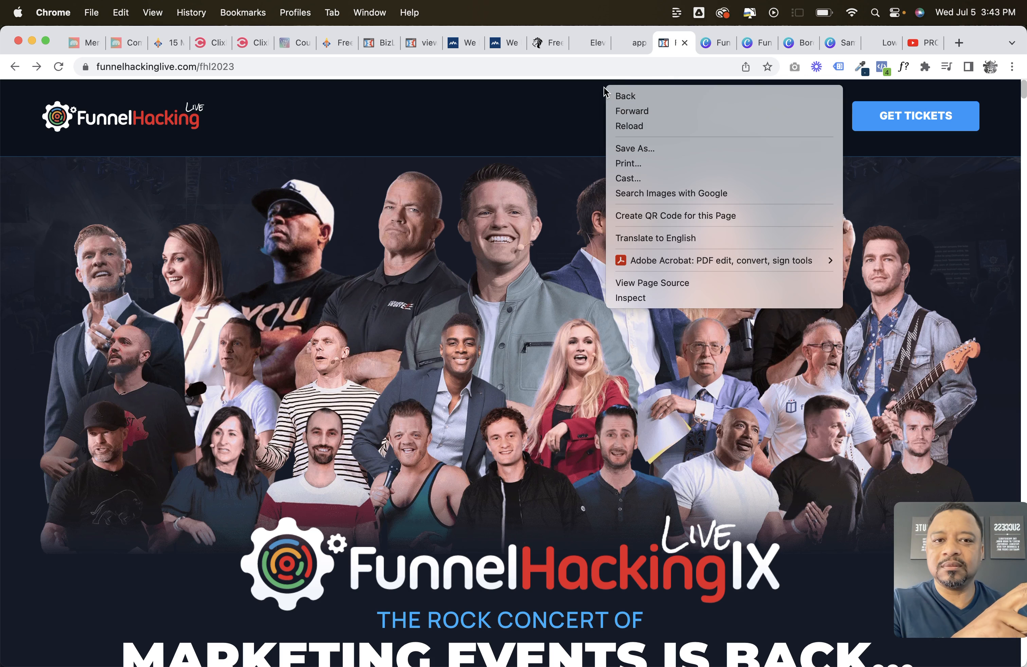
click(649, 284)
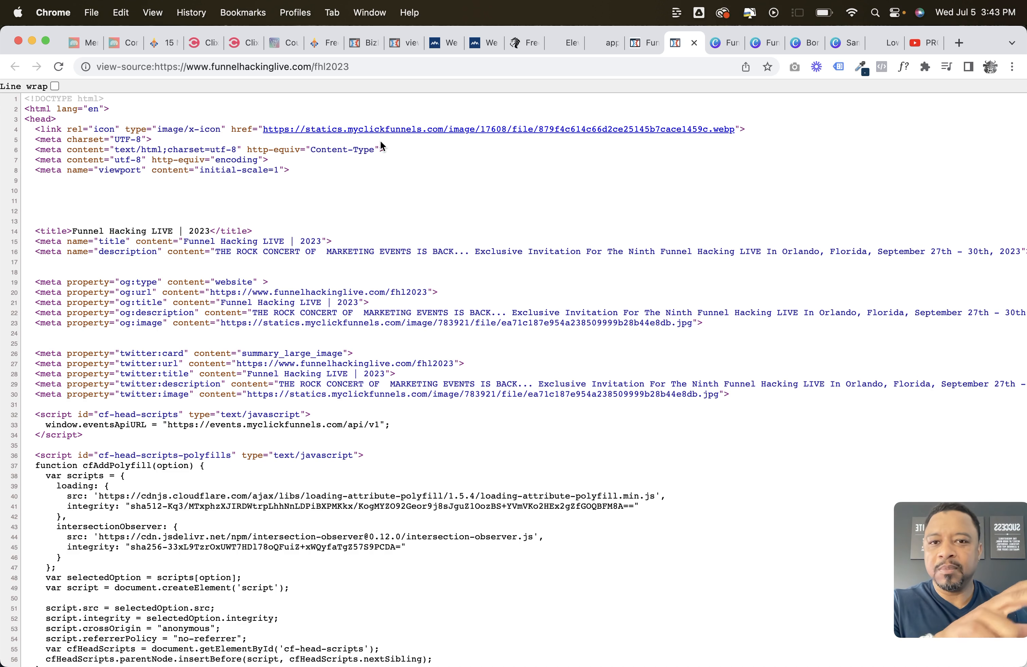
click(693, 43)
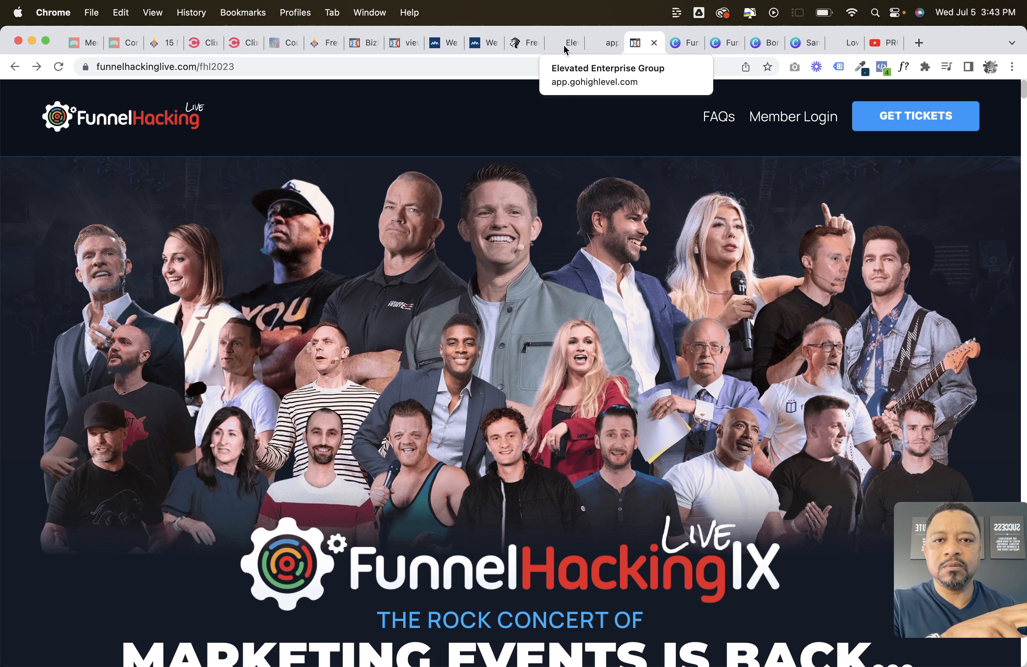
click(405, 42)
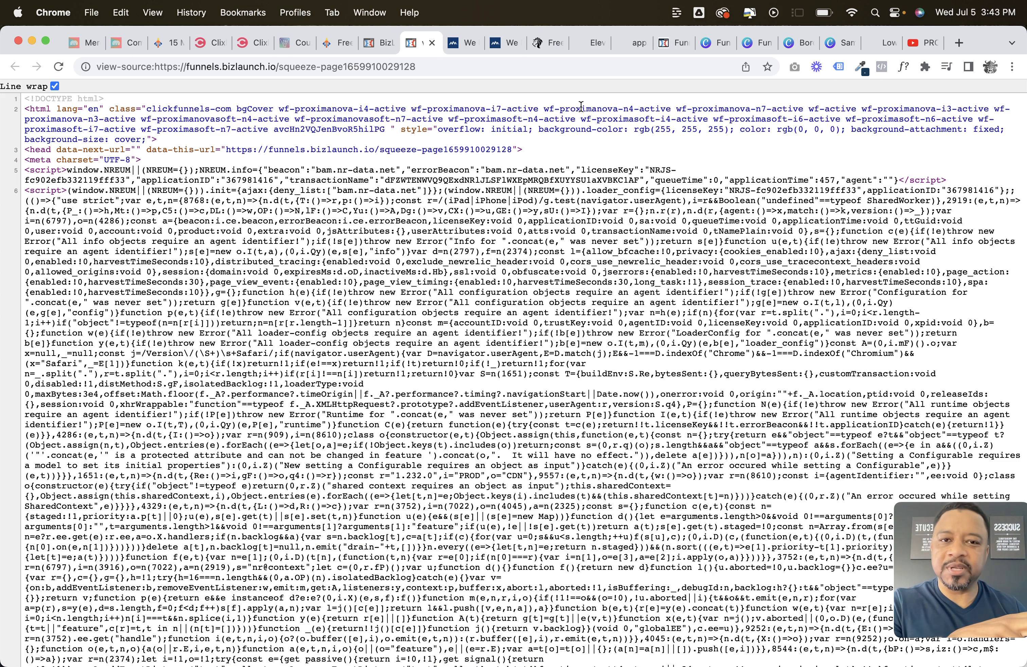
click(433, 42)
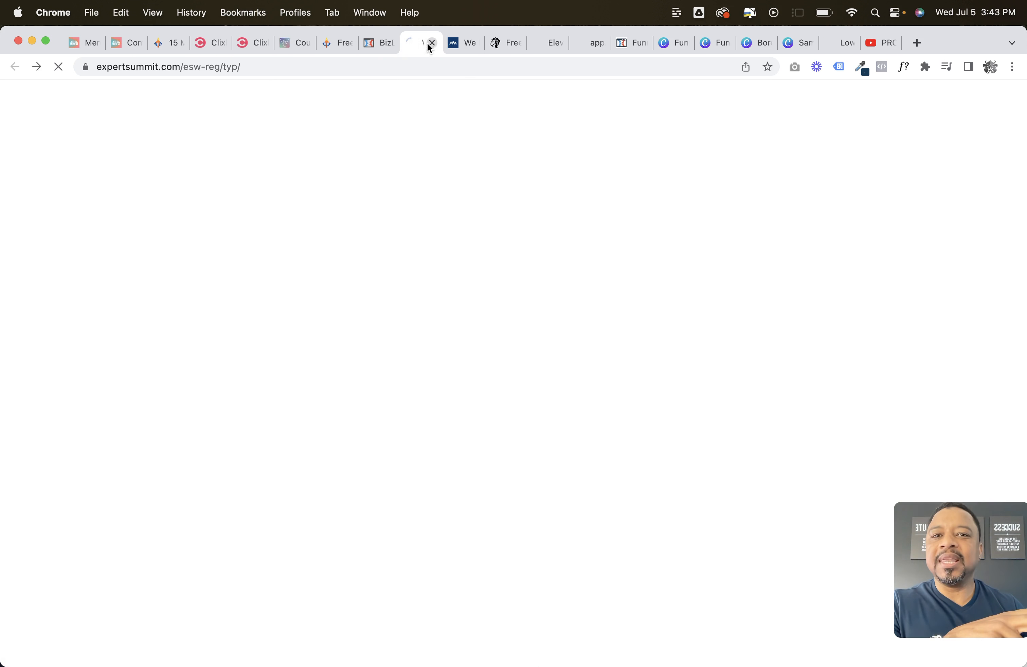
click(382, 43)
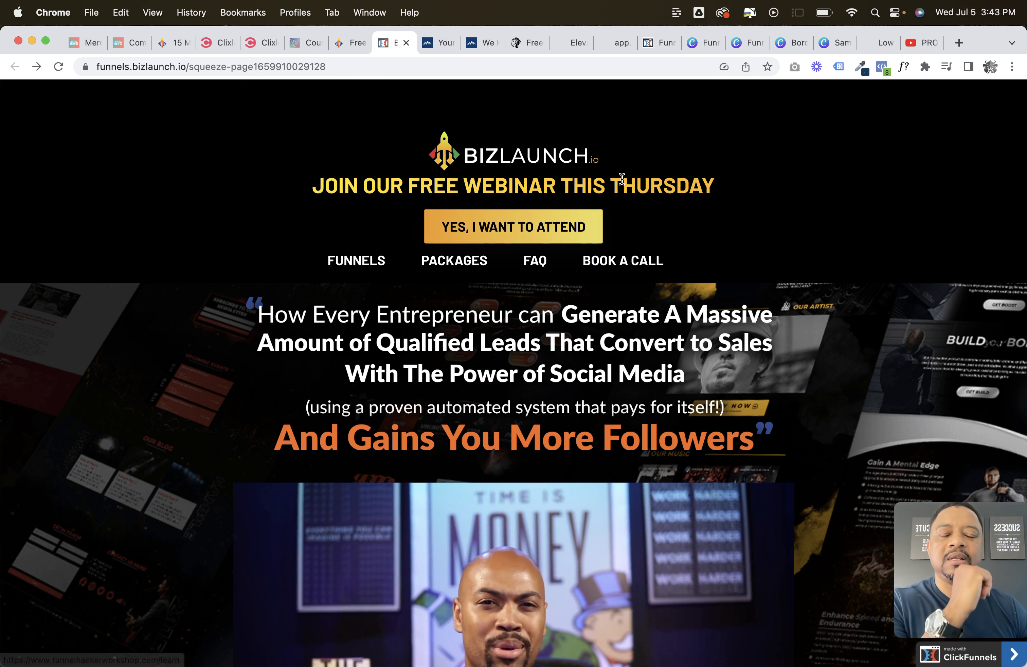
Review the ticket button, red sound banner and video below the hero on the original funnelhackinglive.com/fhl2023 page
click(665, 43)
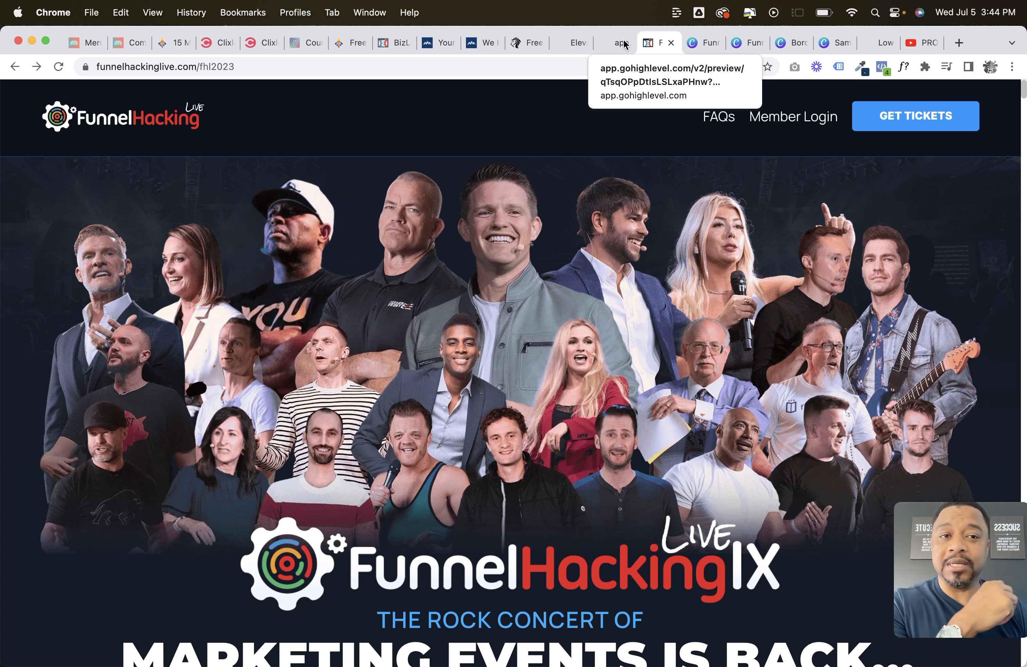
scroll(660, 233, down, 8)
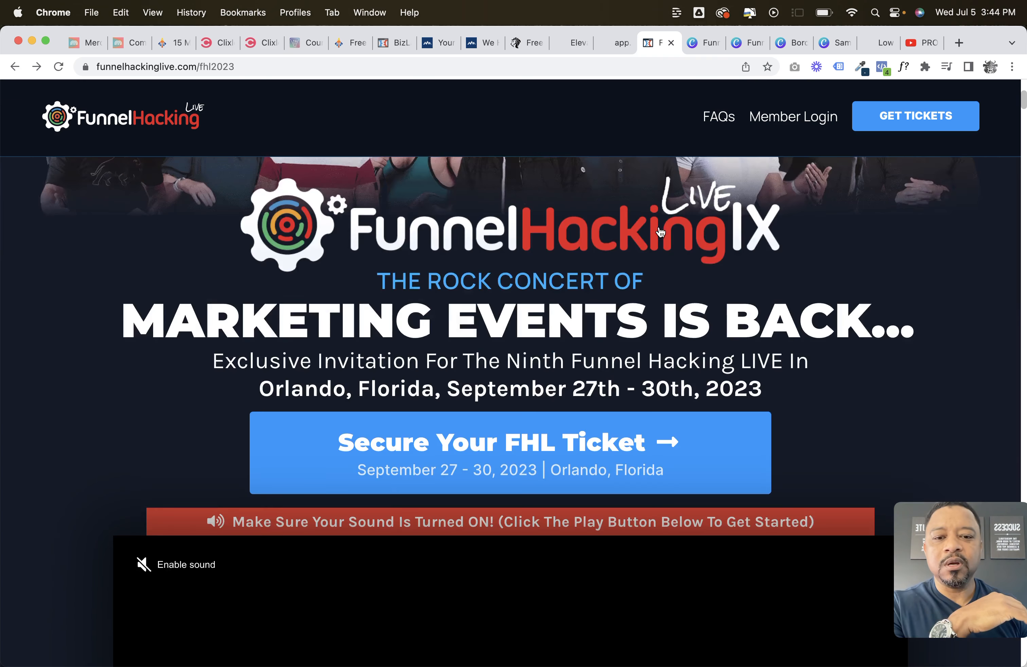
scroll(660, 232, down, 8)
scroll(660, 231, up, 7)
scroll(680, 378, down, 6)
scroll(691, 327, up, 1)
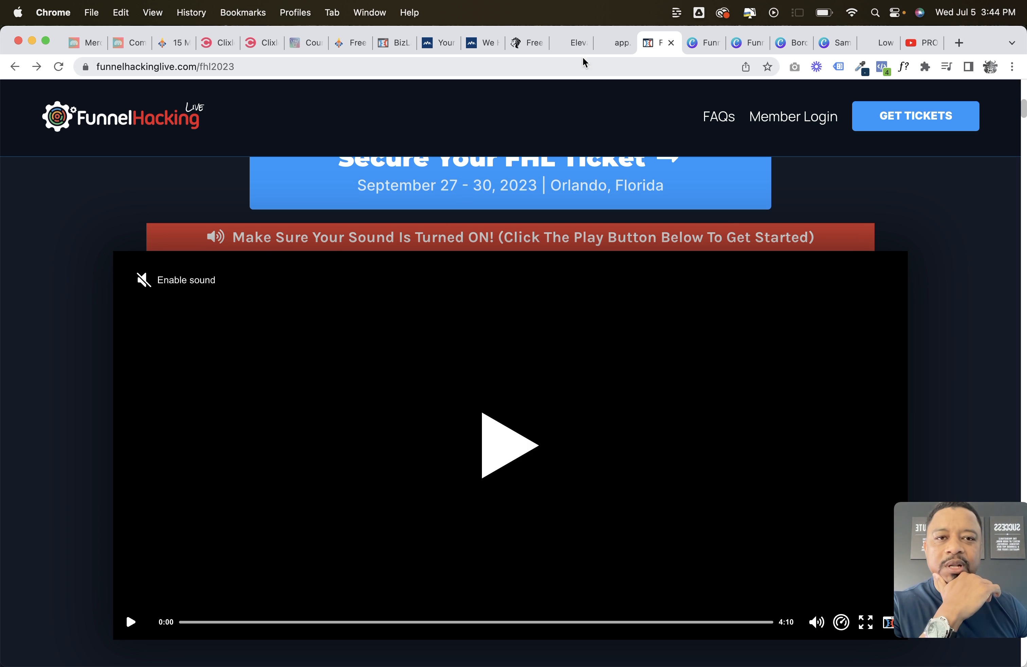
Back in the page builder, add a full-width section directly below the hero section with the ticket button
click(576, 43)
scroll(628, 238, down, 4)
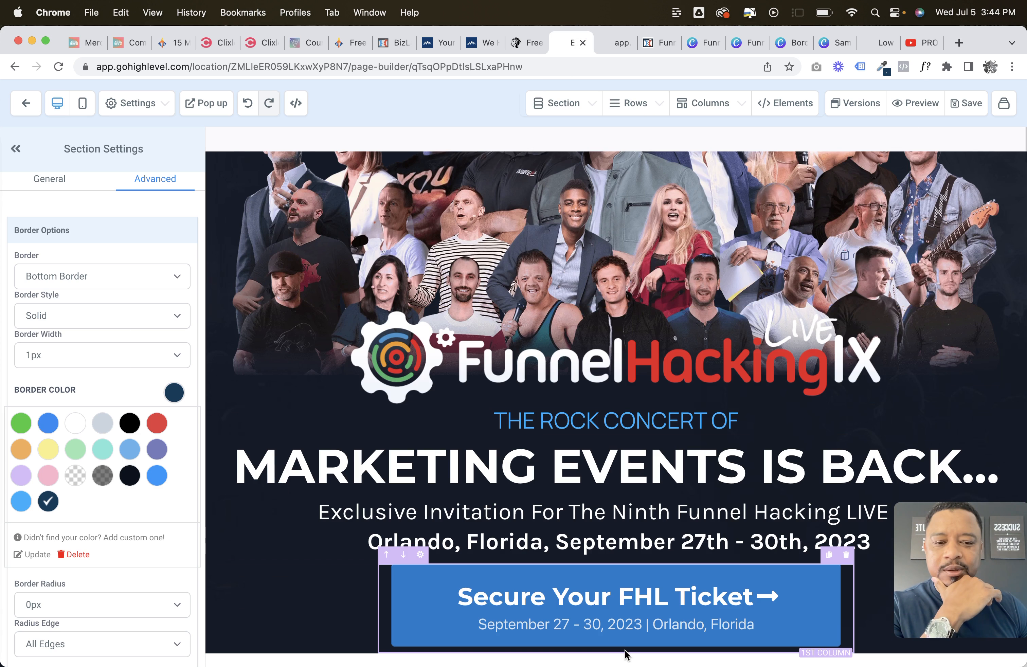
click(326, 623)
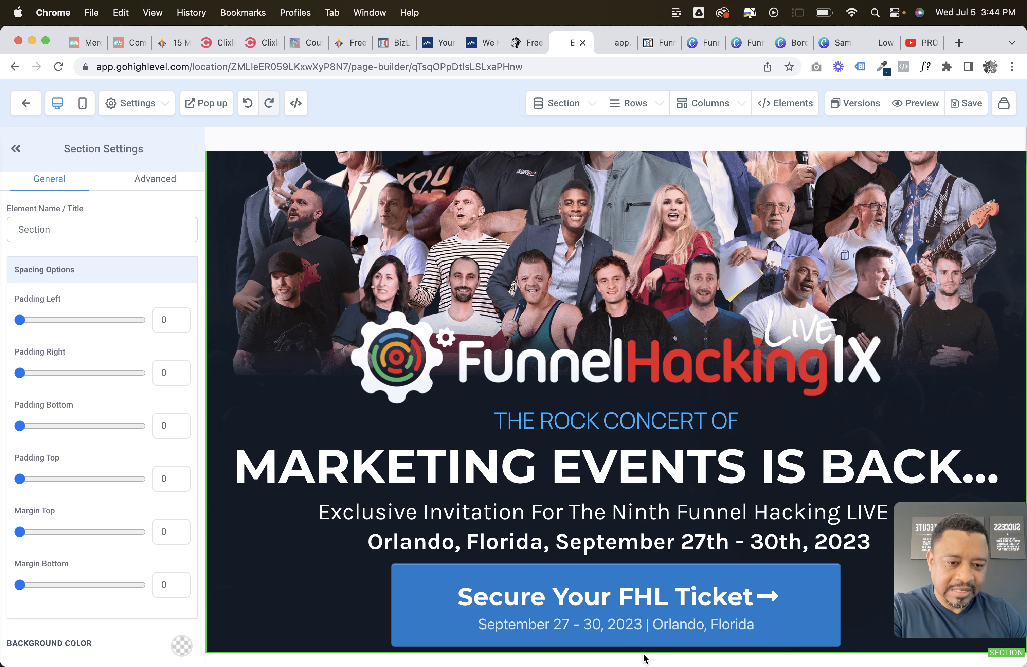
click(556, 109)
click(460, 137)
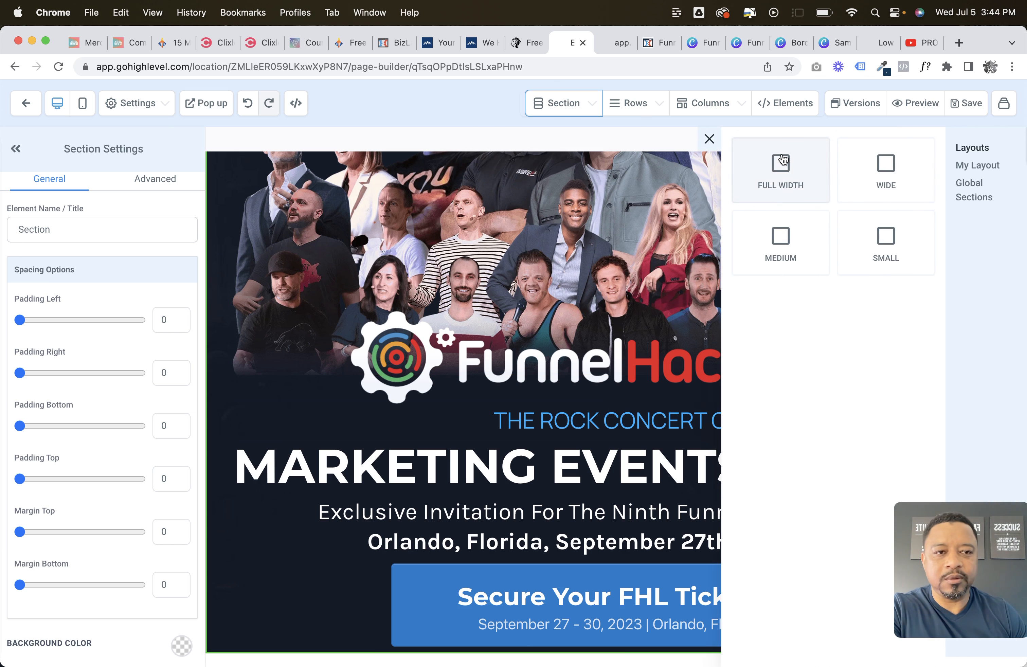
click(782, 168)
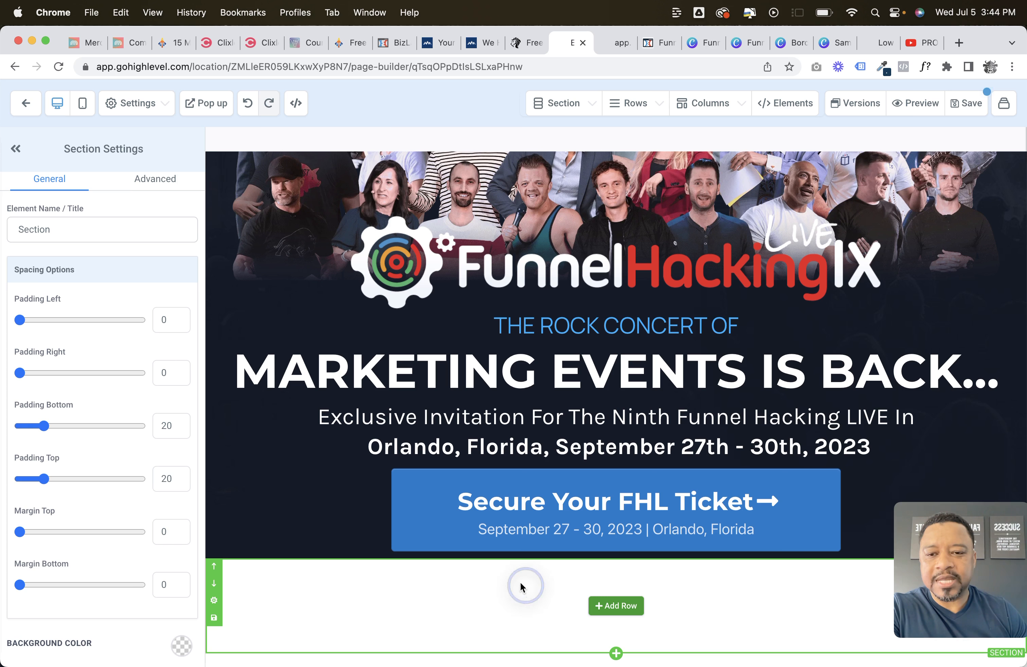
Try the saved near-black swatch as the new section's background colour
scroll(126, 431, down, 4)
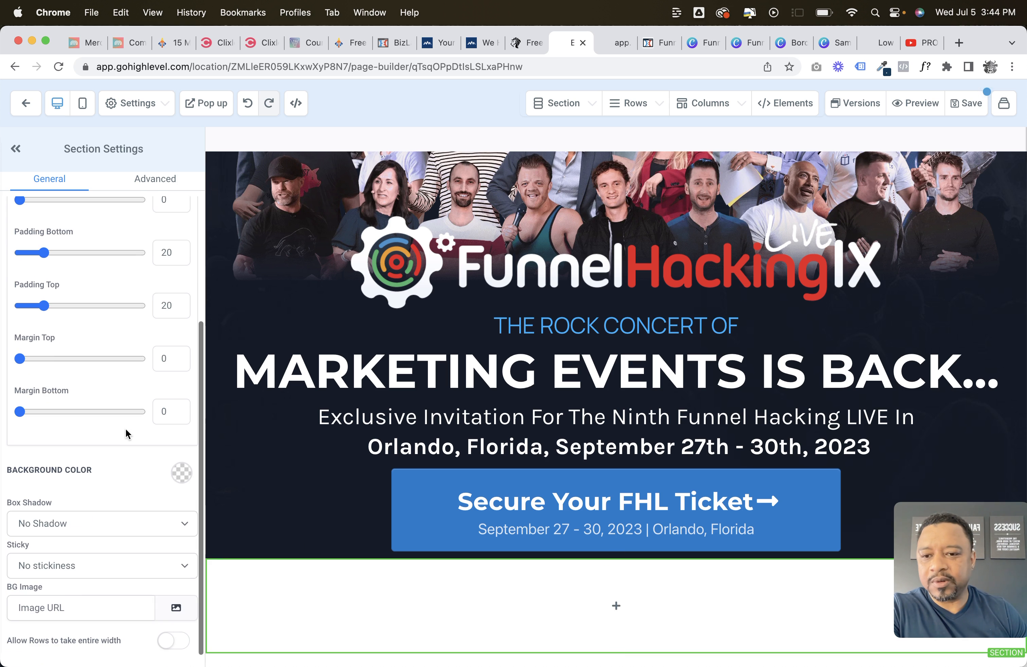
click(182, 472)
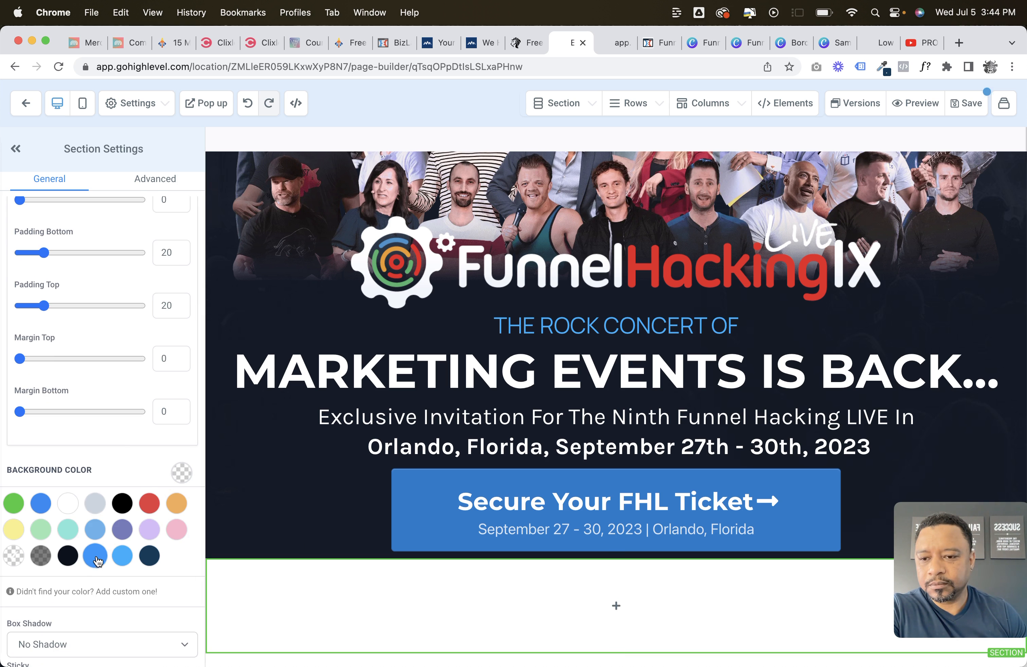
click(68, 556)
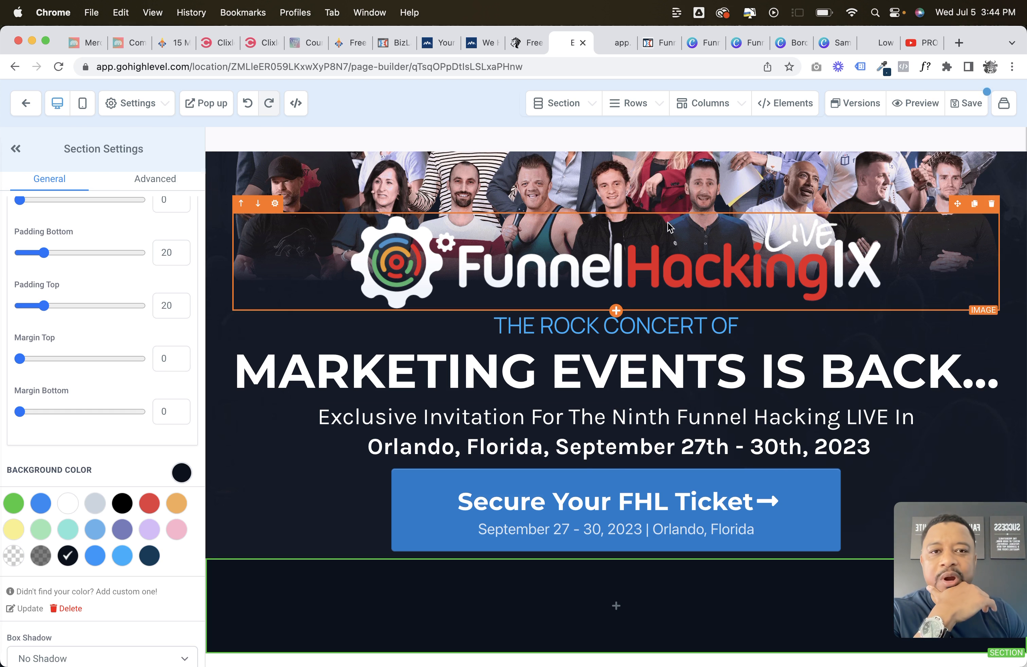
Sample the dark background colour beside the video on the original funnelhackinglive.com/fhl2023 page with the colour picker
click(657, 43)
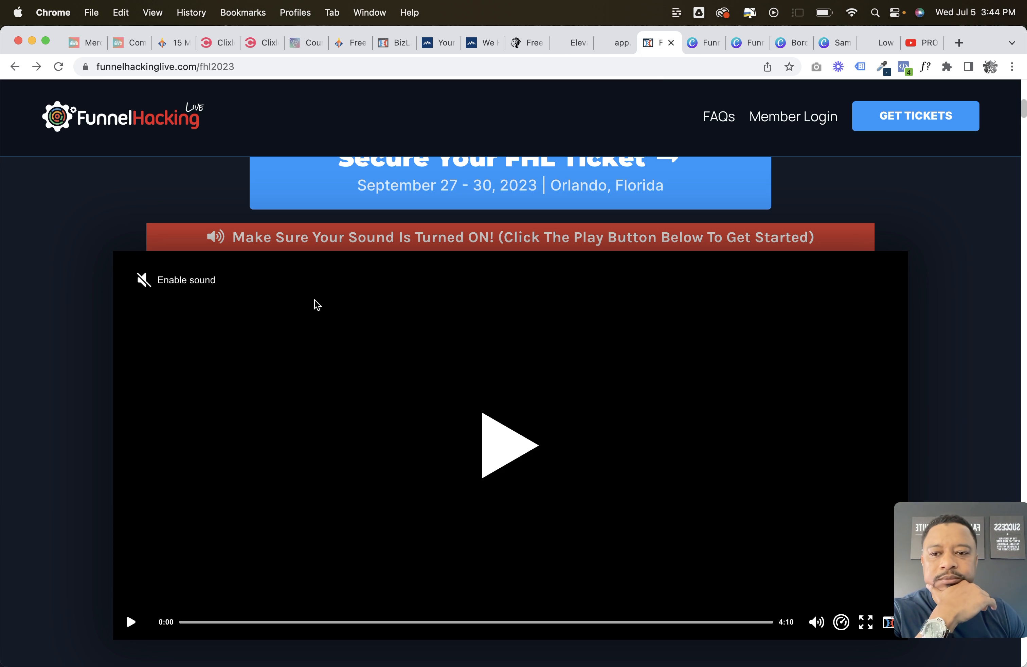
click(883, 68)
click(813, 86)
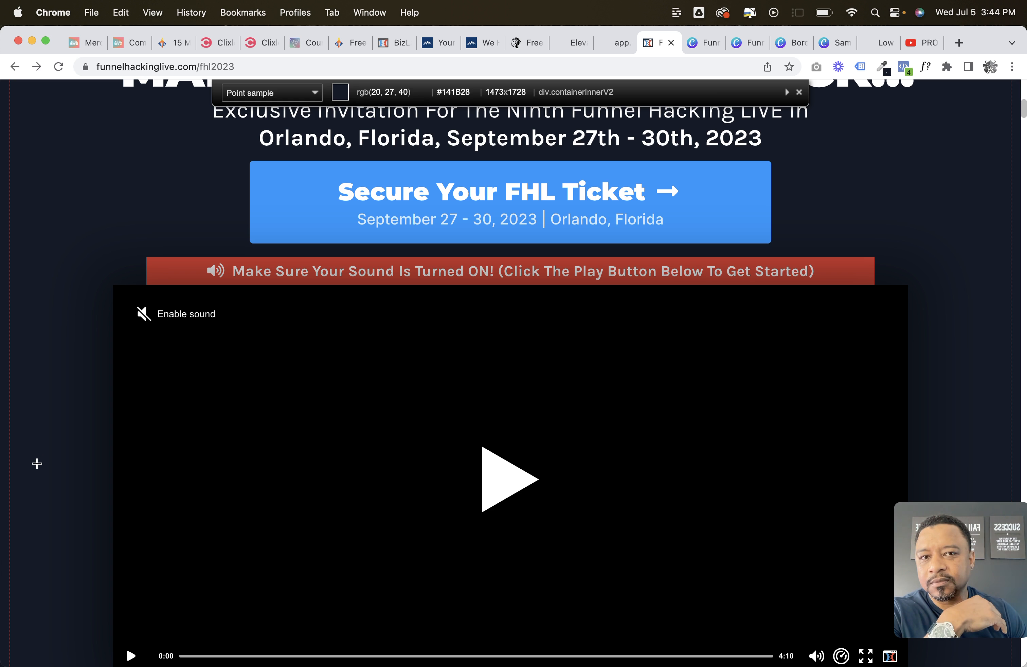
click(36, 463)
Back in the page builder, add custom colour #141B28 as the new section's background colour
click(569, 43)
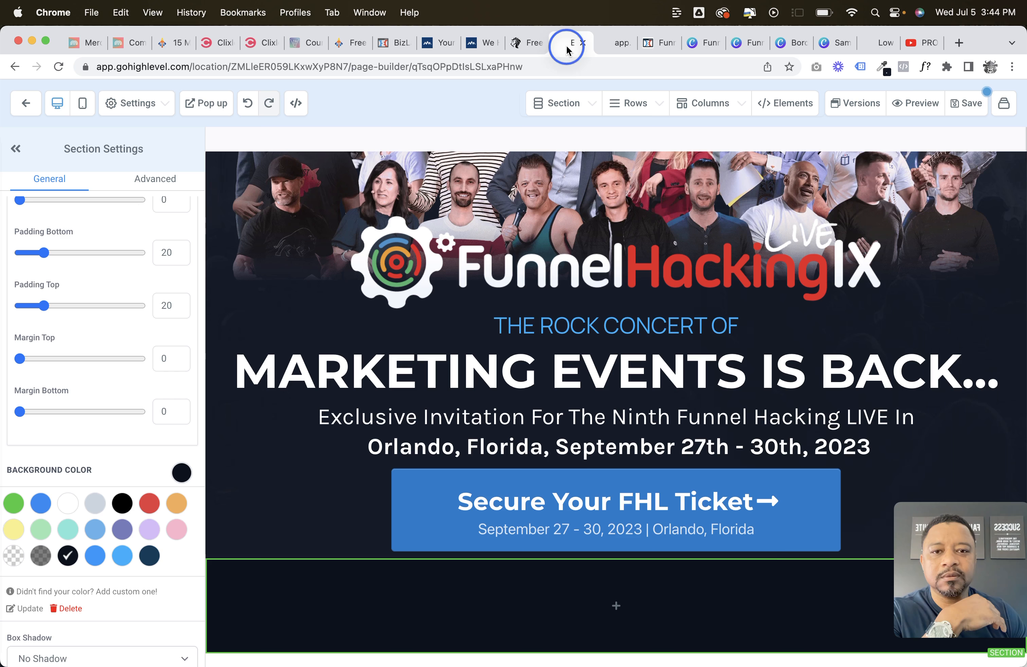
click(106, 591)
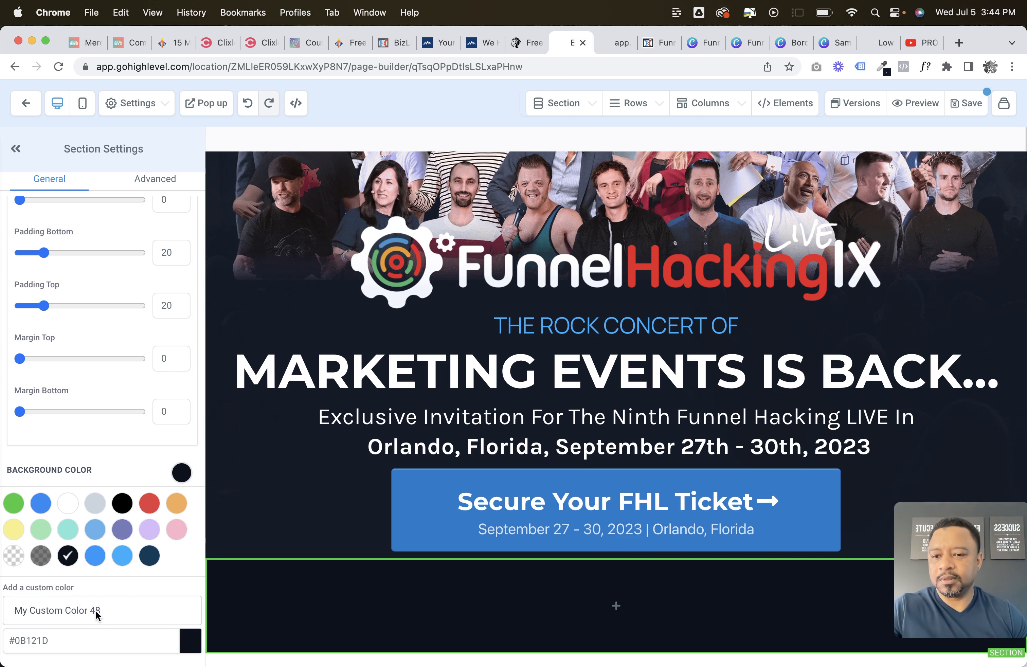
click(77, 635)
key(cmd+a)
key(super+v)
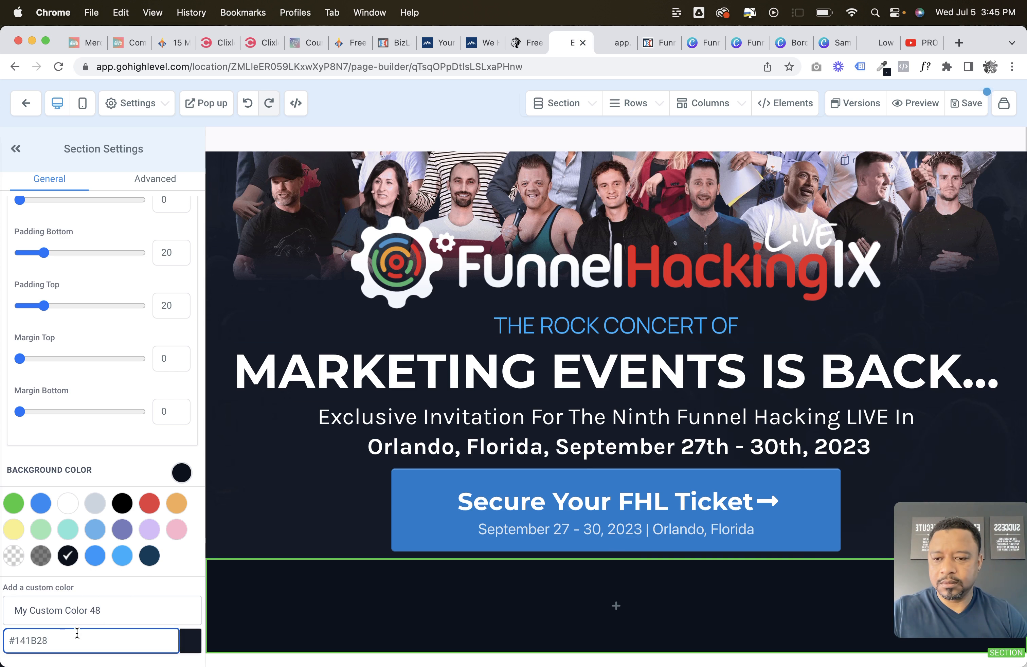
scroll(181, 589, down, 5)
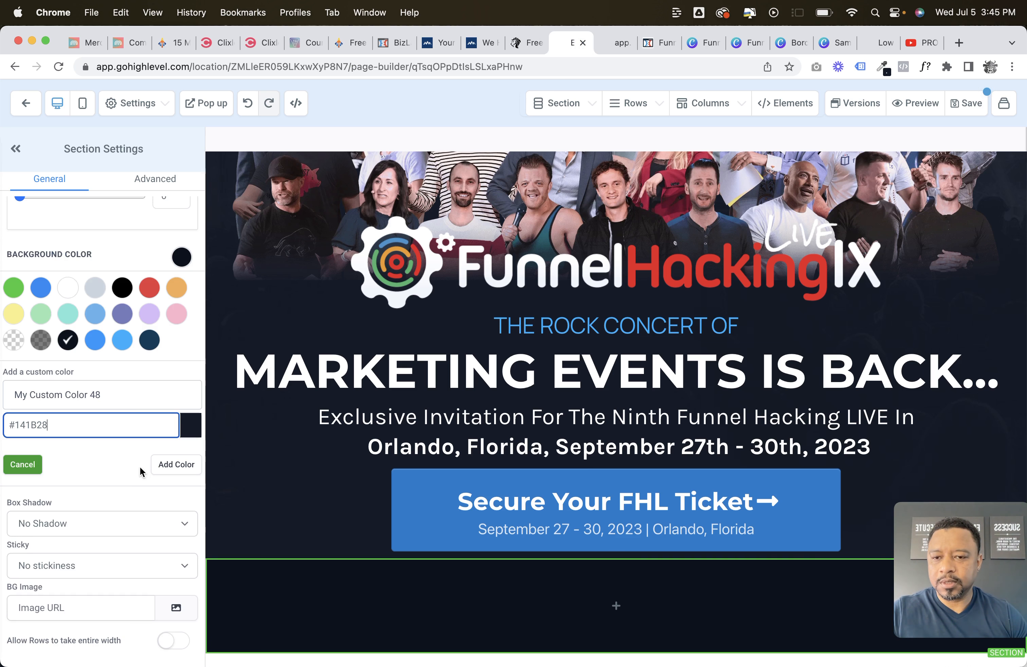
click(176, 463)
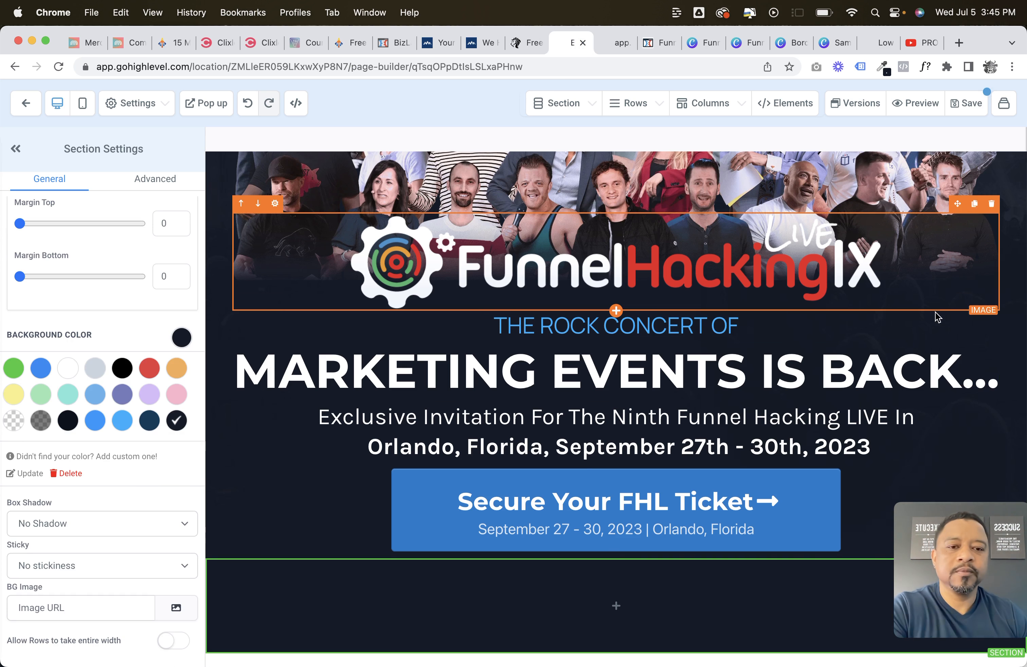
Add a one-column row inside the new section below the hero
click(614, 605)
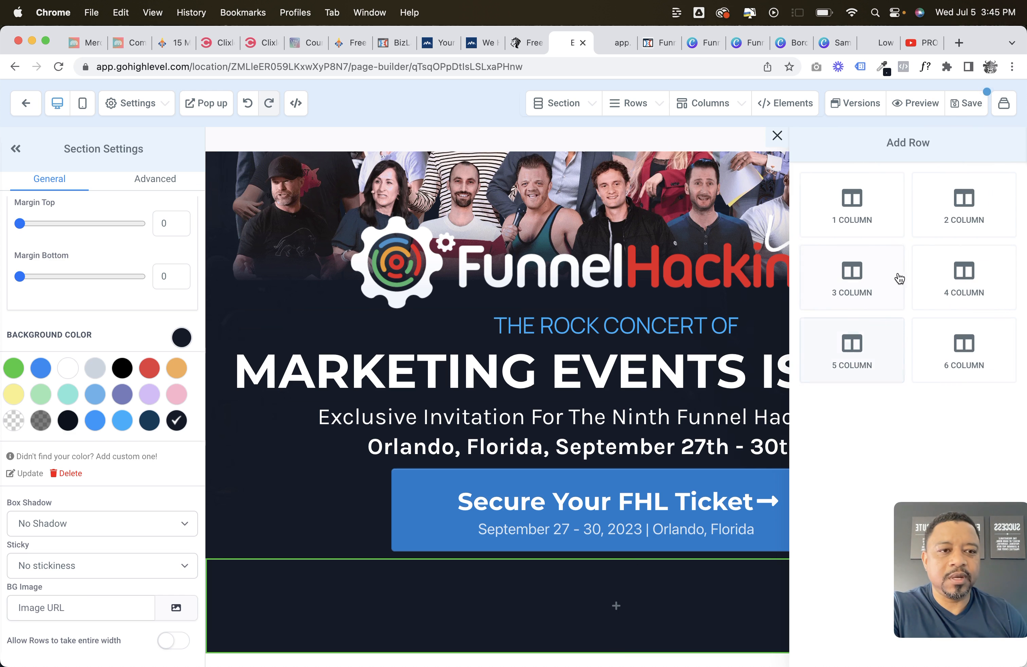
click(859, 213)
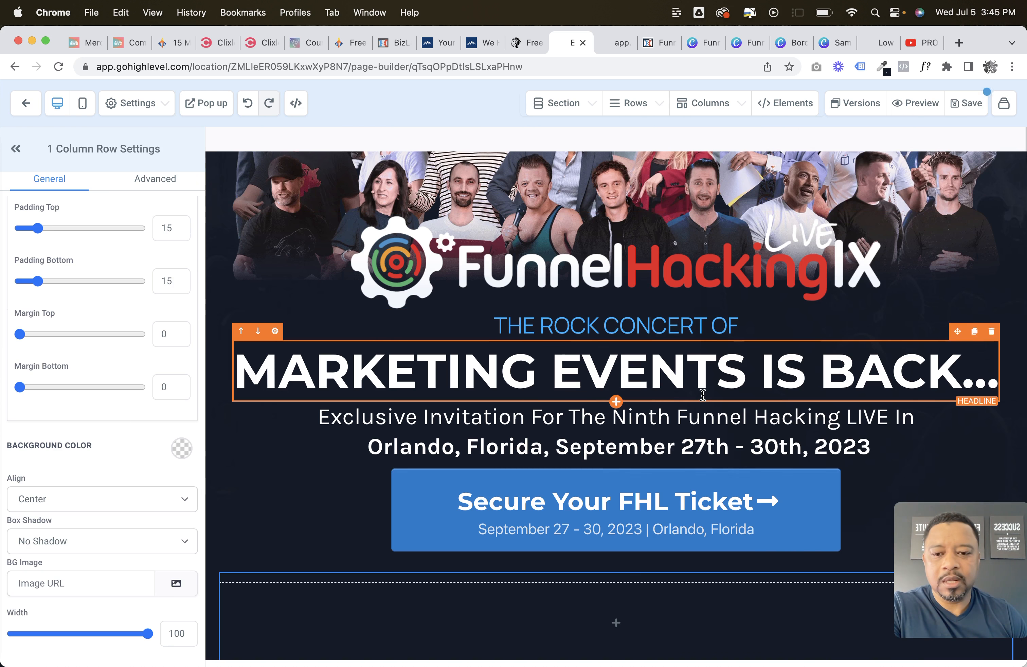
Set the width of the new one-column row below the hero to 80
scroll(698, 381, down, 1)
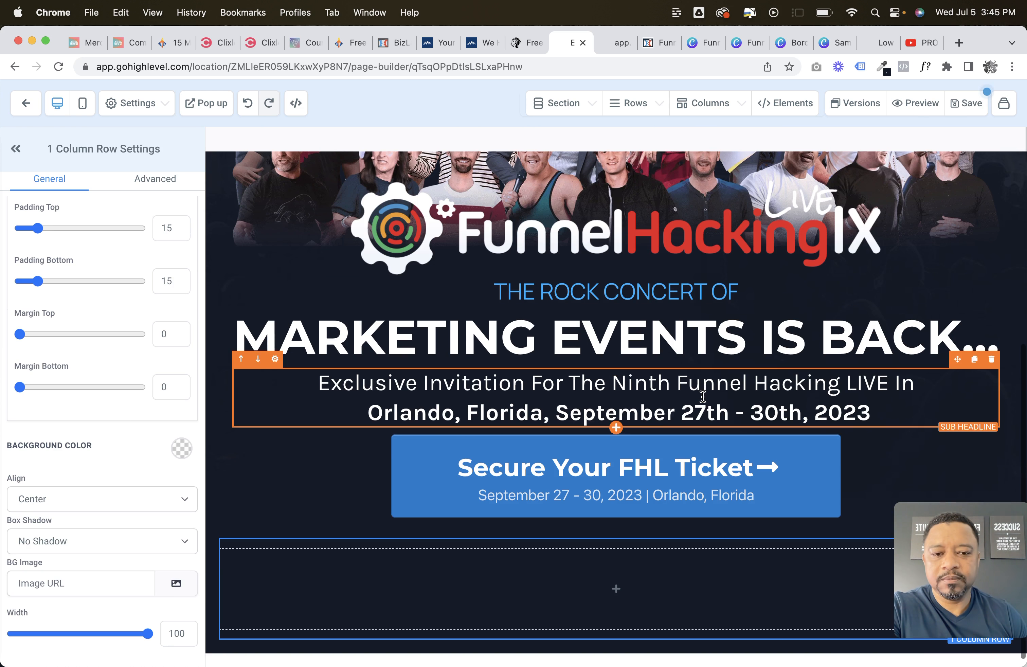
click(330, 542)
double_click(179, 632)
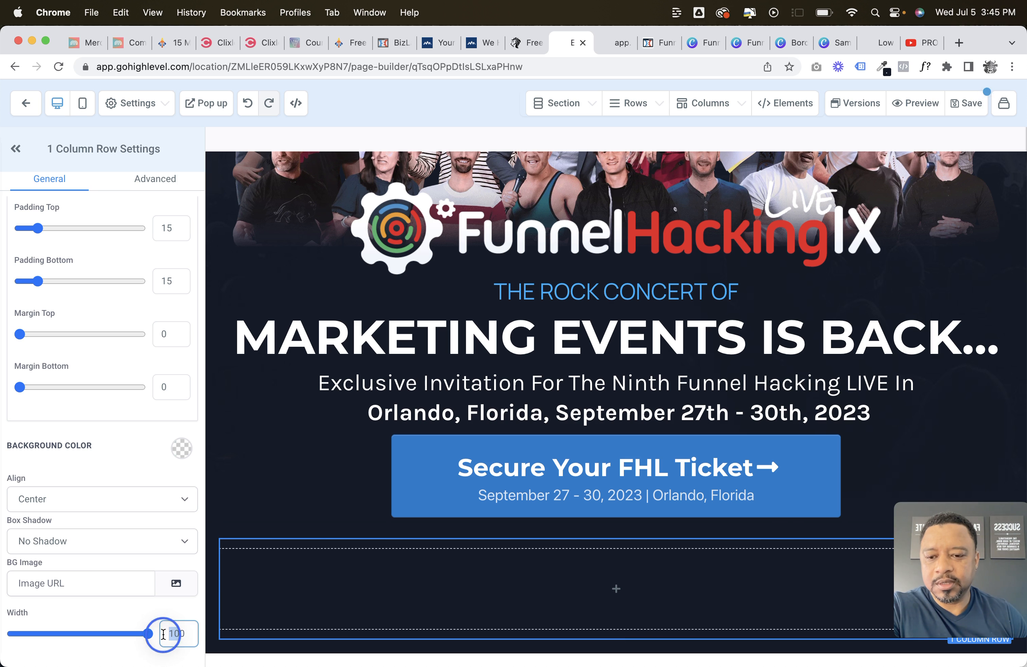
text(80)
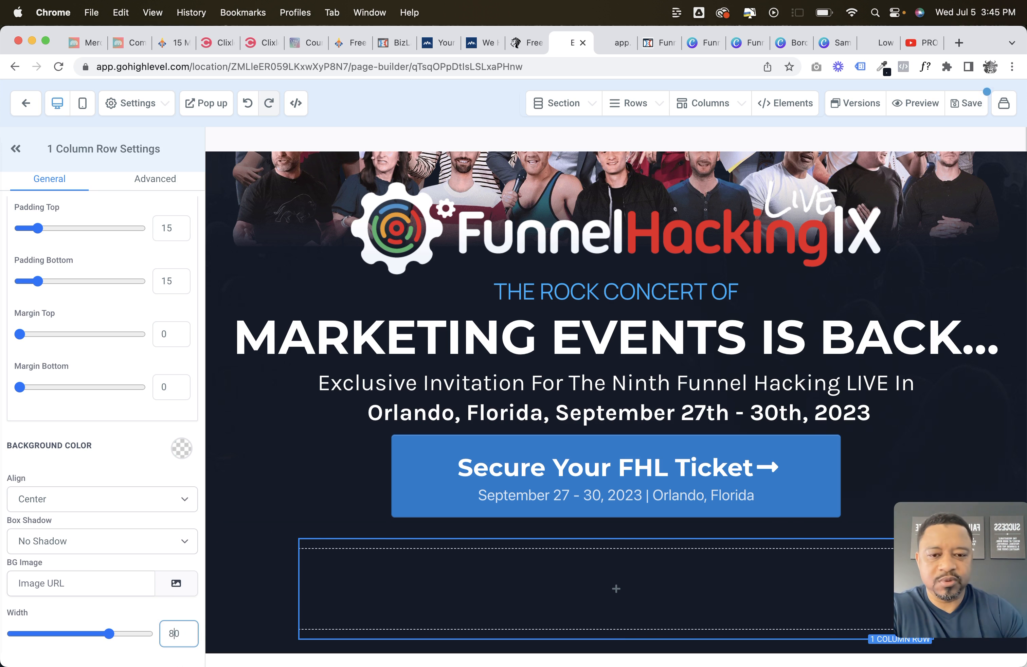
Add a video element inside the narrowed row's empty column
click(616, 588)
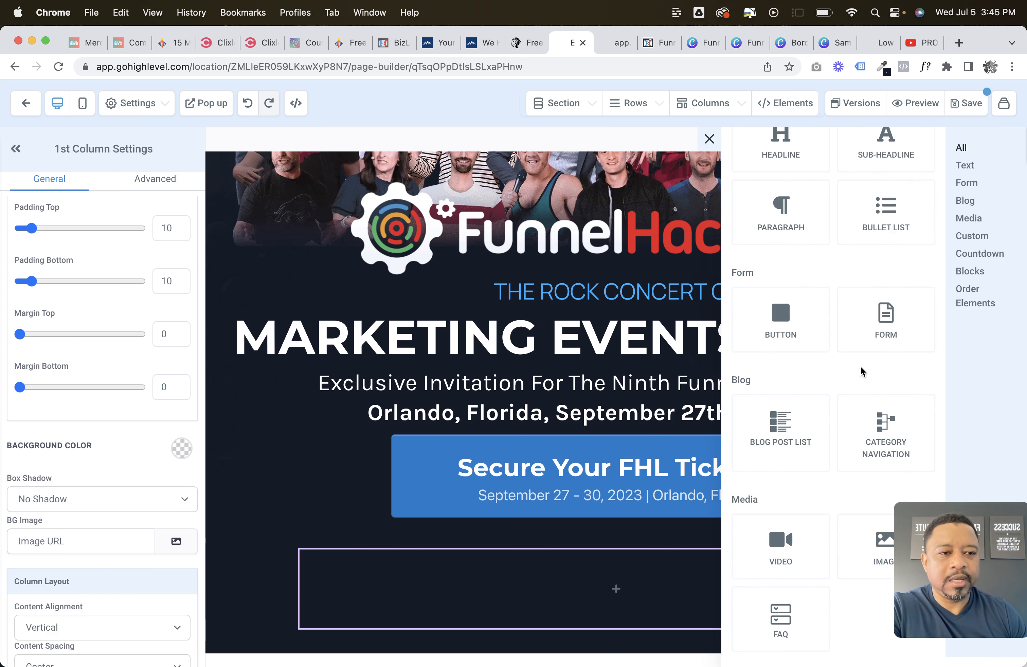
scroll(802, 406, down, 3)
click(781, 422)
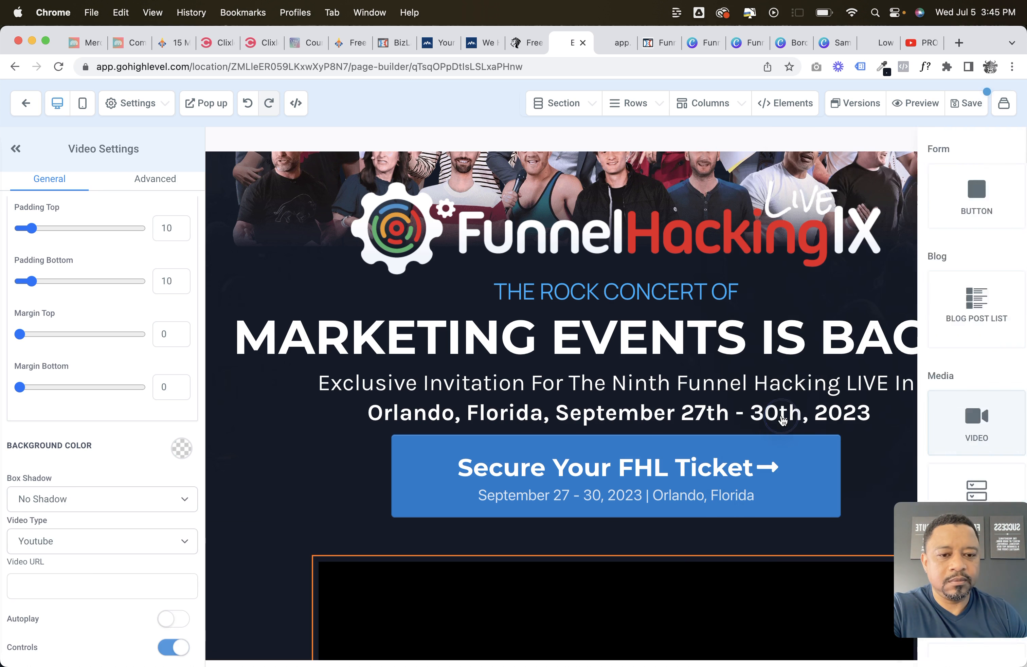
Set both the top and bottom padding of the row around the video to 0
scroll(678, 432, down, 5)
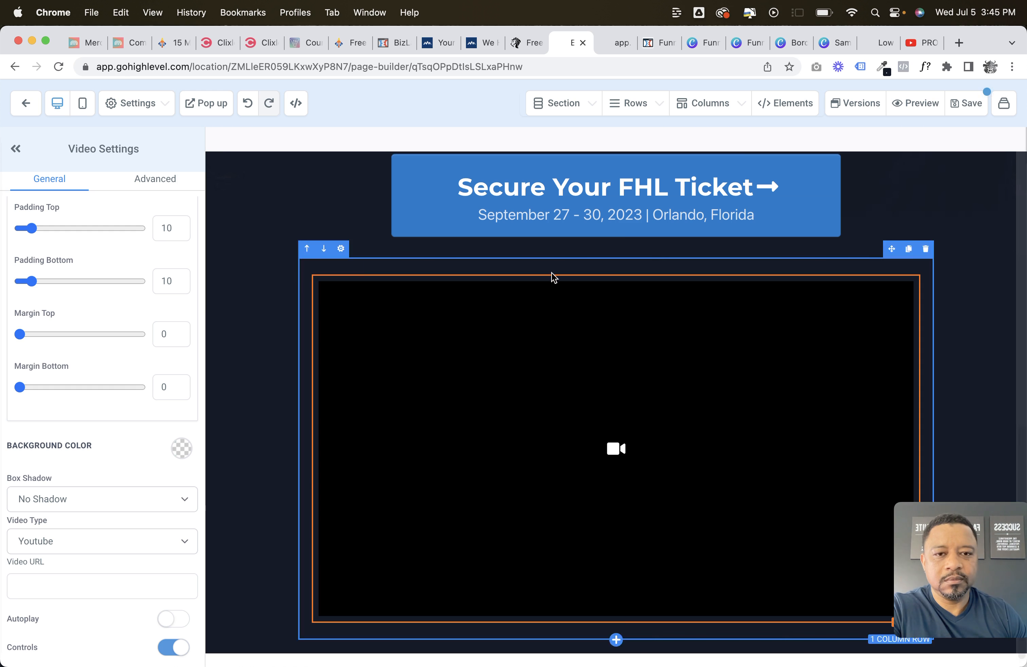
click(394, 263)
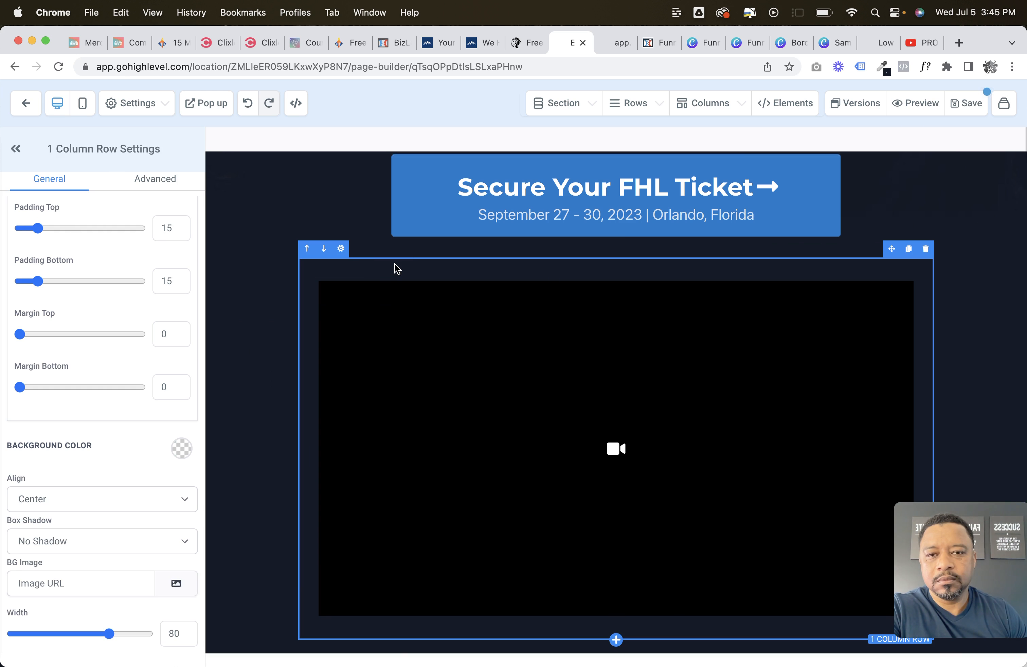
scroll(174, 244, up, 3)
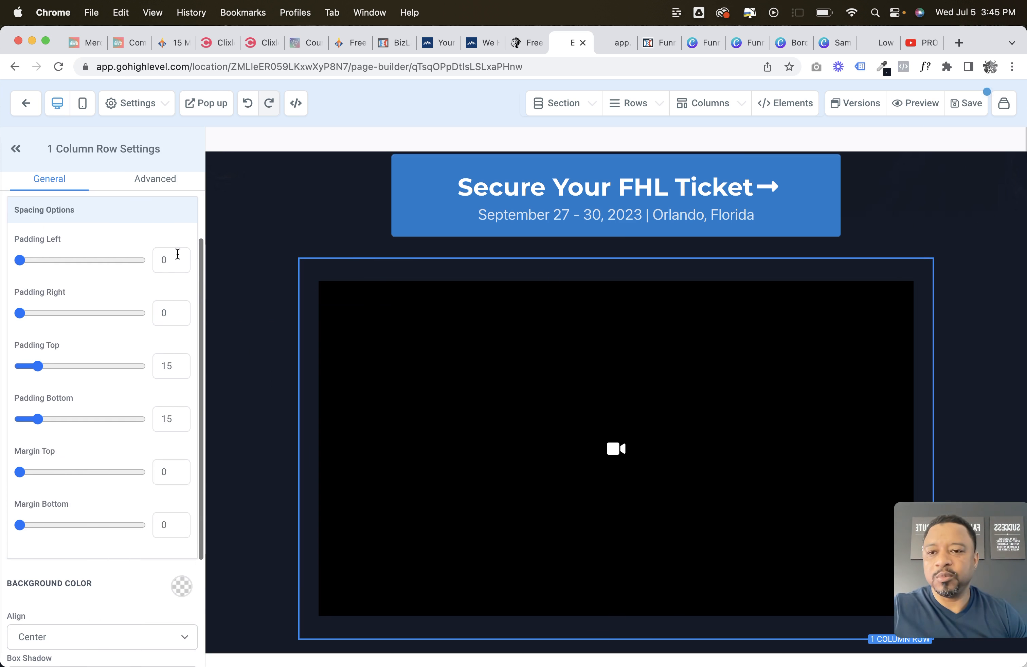
text(0)
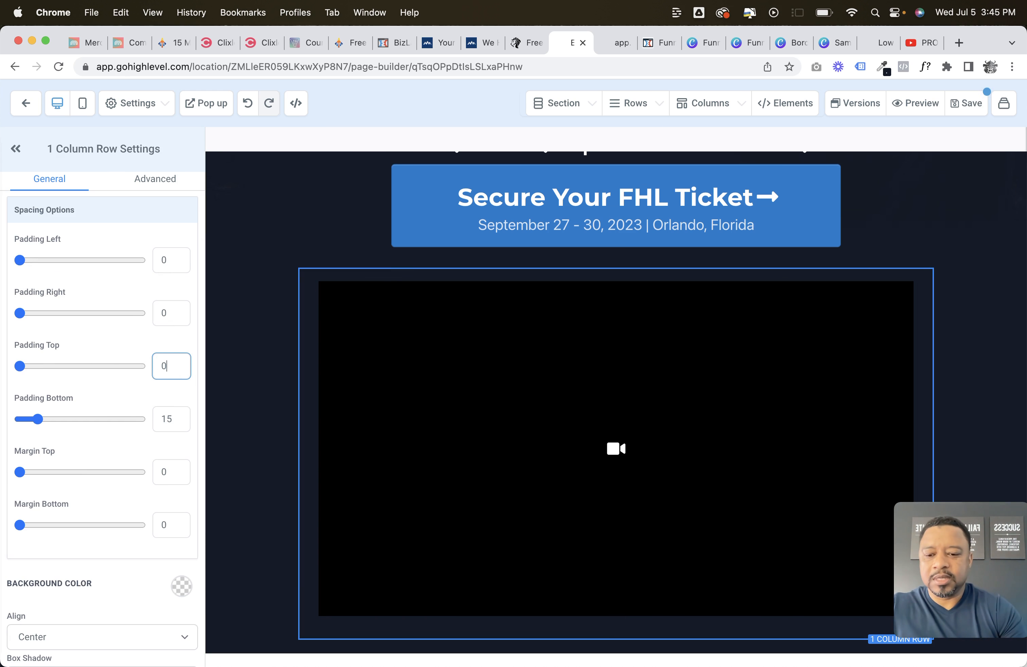
key(Tab)
key(Tab)
text(0)
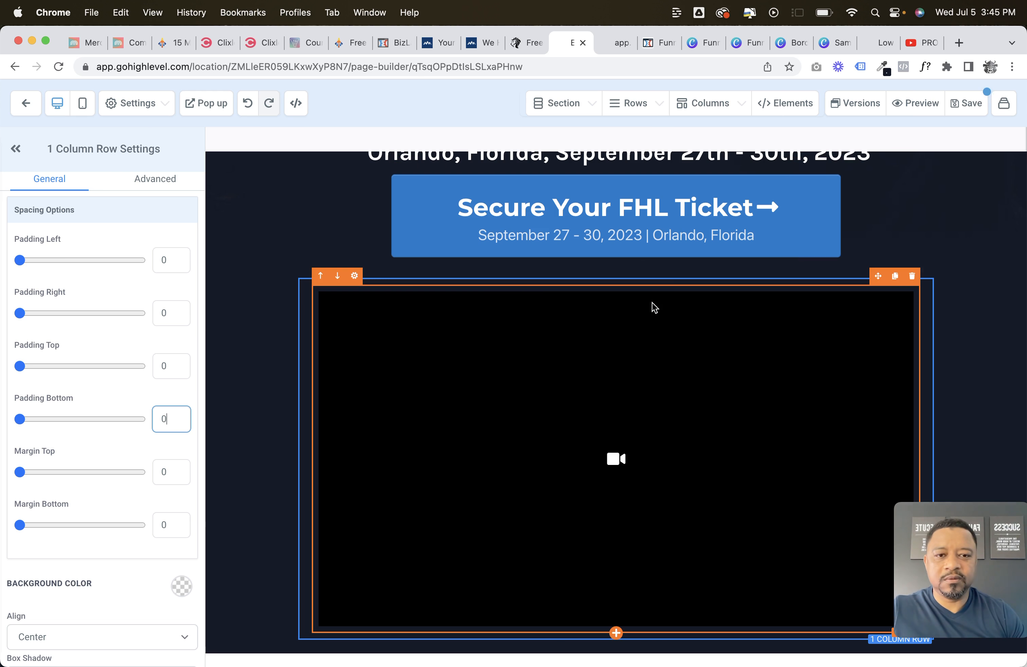
Add a sub-headline element to the video's column and move it above the video
click(616, 632)
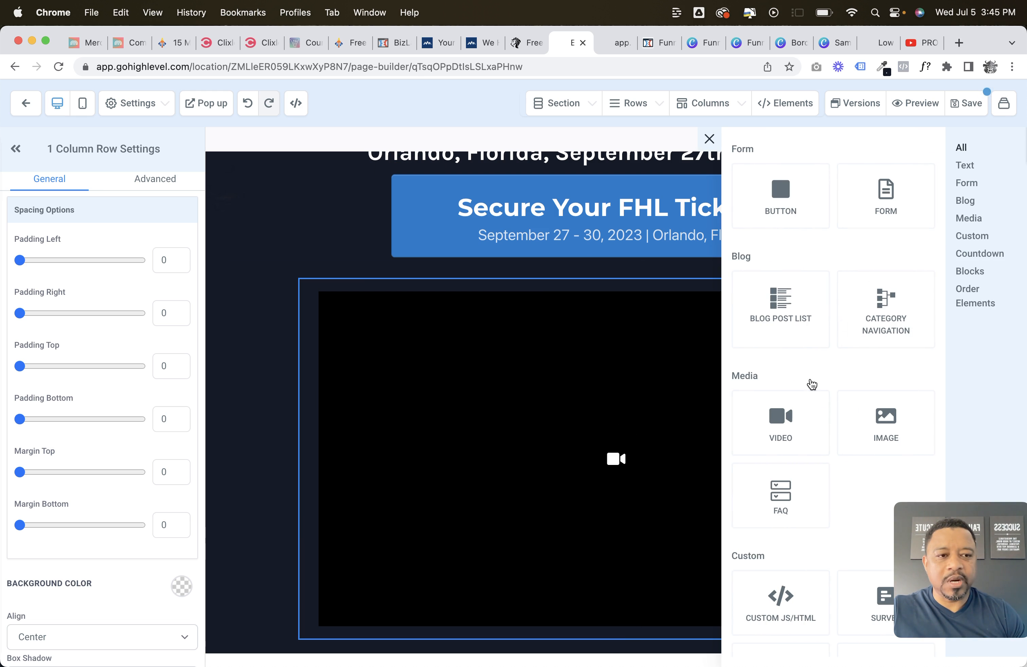
scroll(863, 294, down, 10)
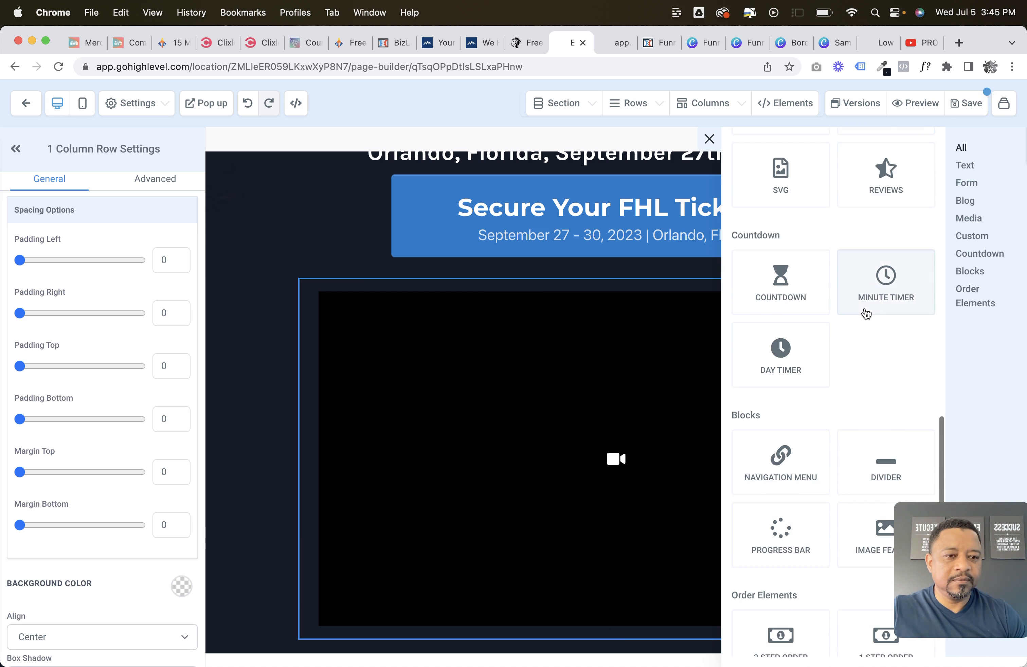
scroll(864, 313, up, 8)
scroll(862, 312, up, 5)
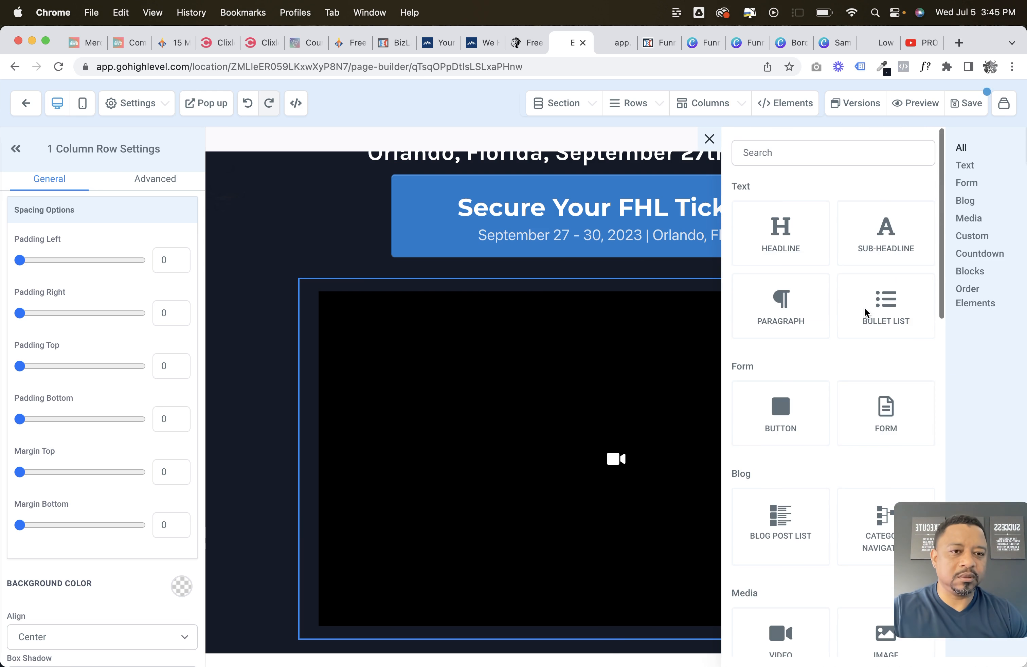
click(885, 242)
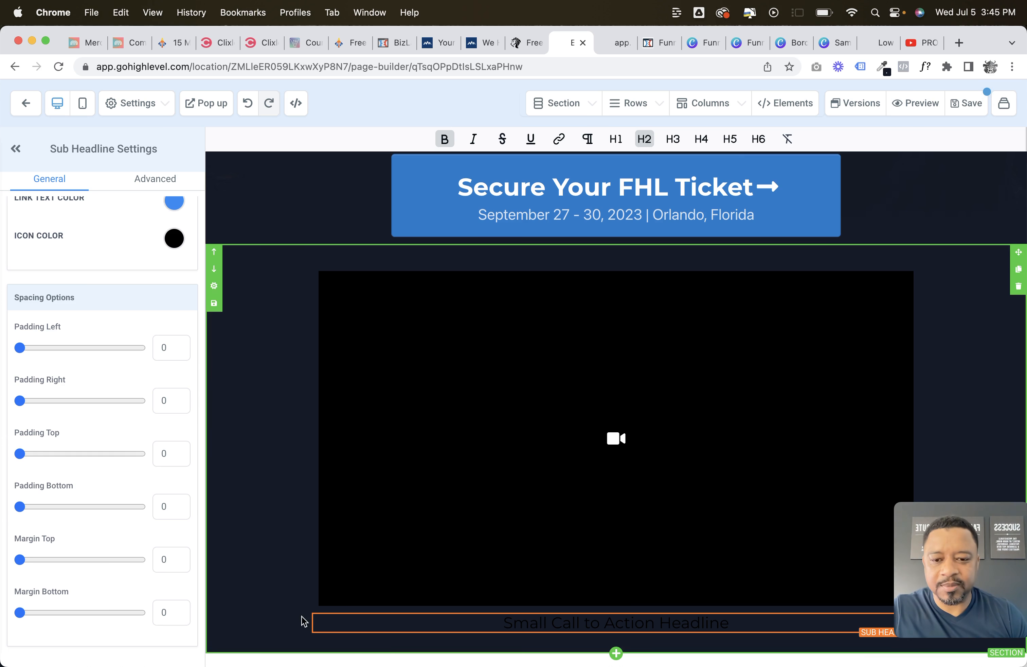
click(320, 606)
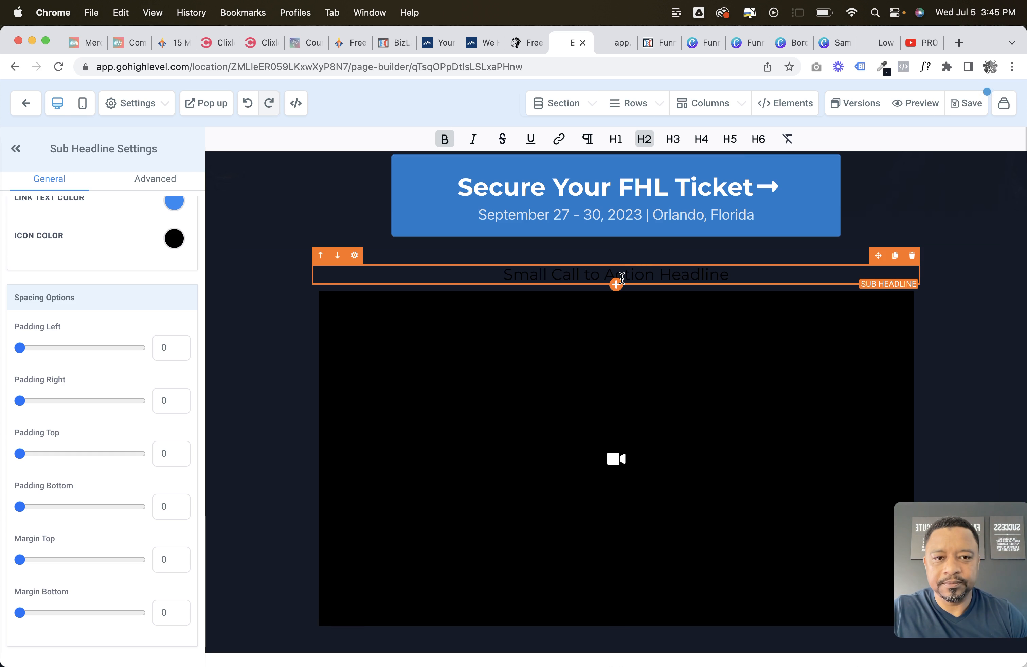
Set the sub-headline's text colour and bold text colour to white
scroll(167, 305, up, 10)
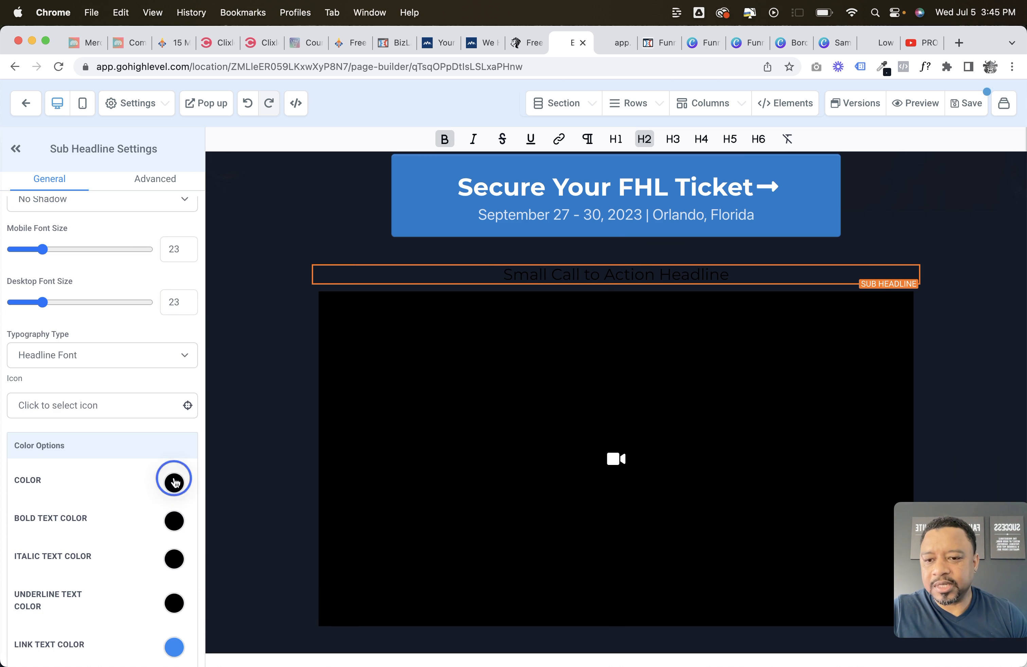
click(174, 482)
click(82, 515)
click(173, 483)
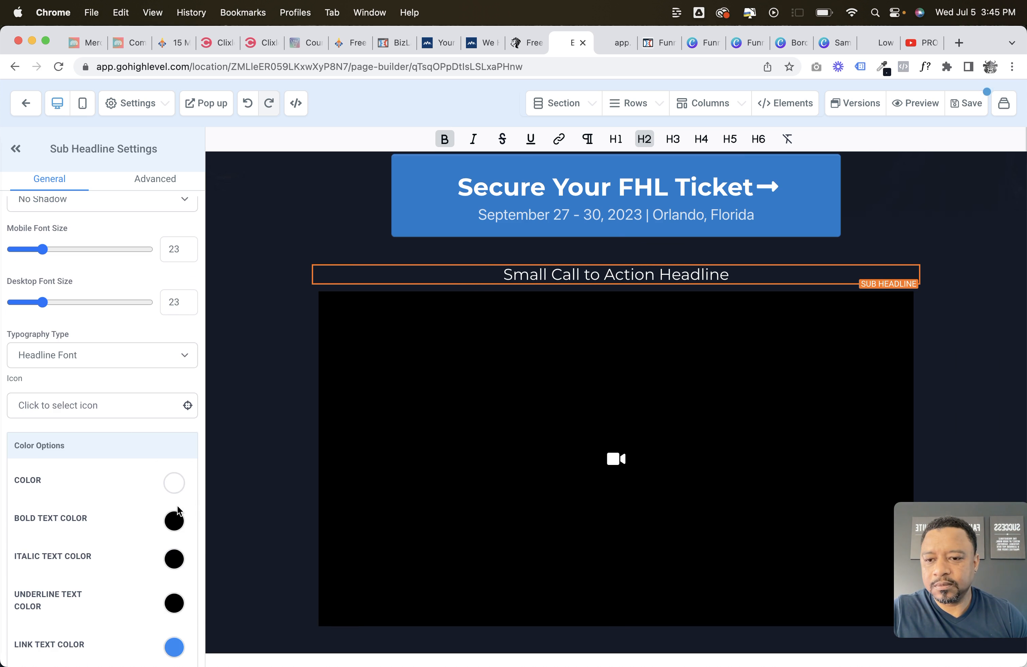
click(173, 519)
click(76, 550)
click(167, 524)
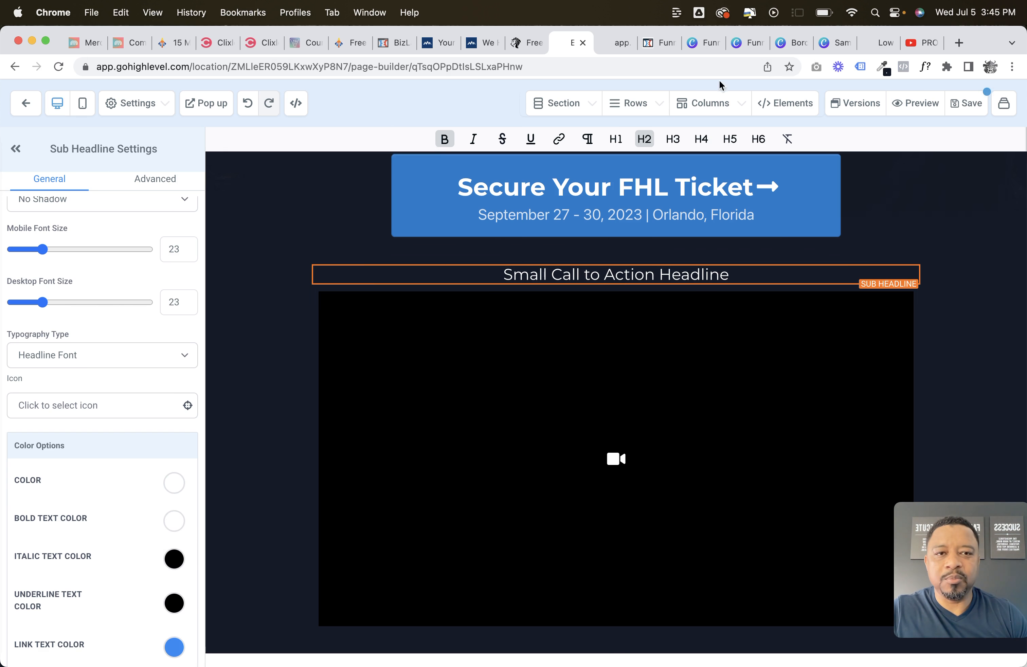
Sample the red sound-notice banner's background colour above the video on the original funnelhackinglive.com/fhl2023 page
click(657, 43)
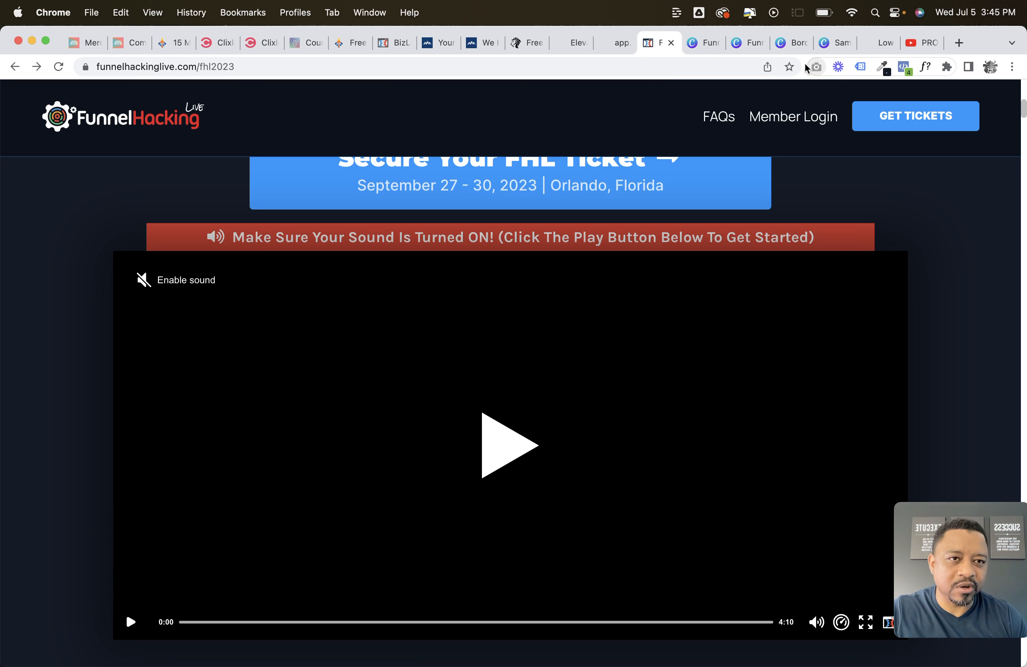
click(880, 69)
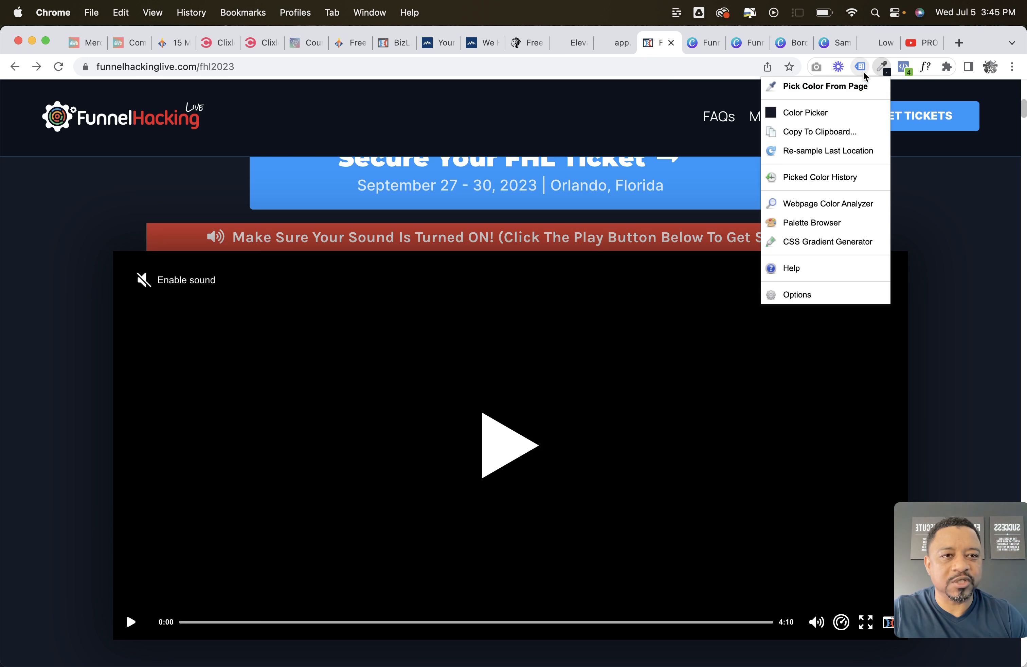
click(842, 86)
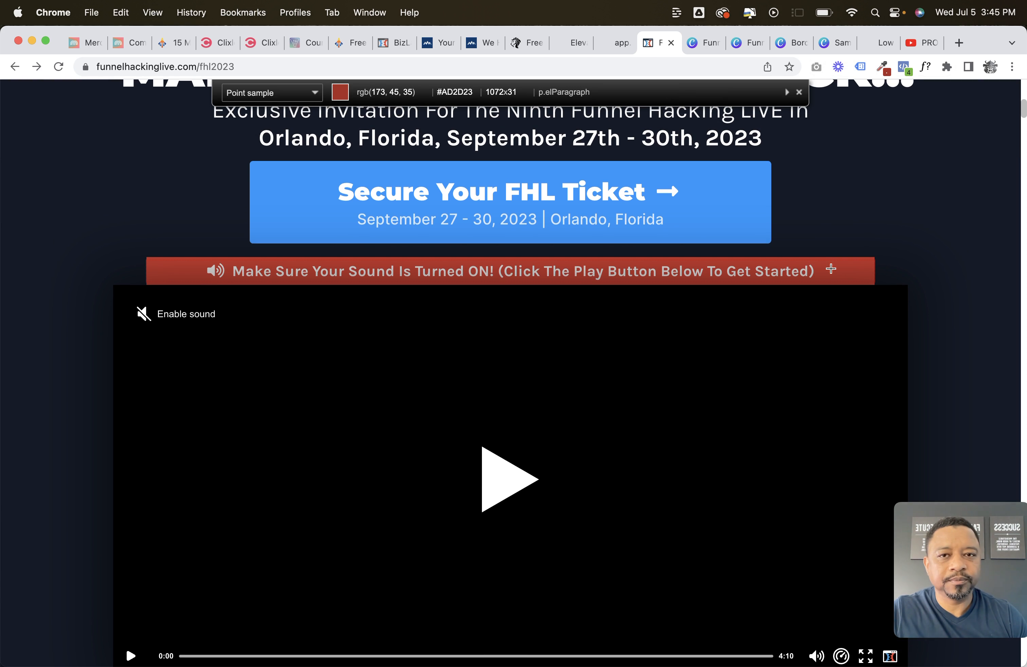
click(831, 269)
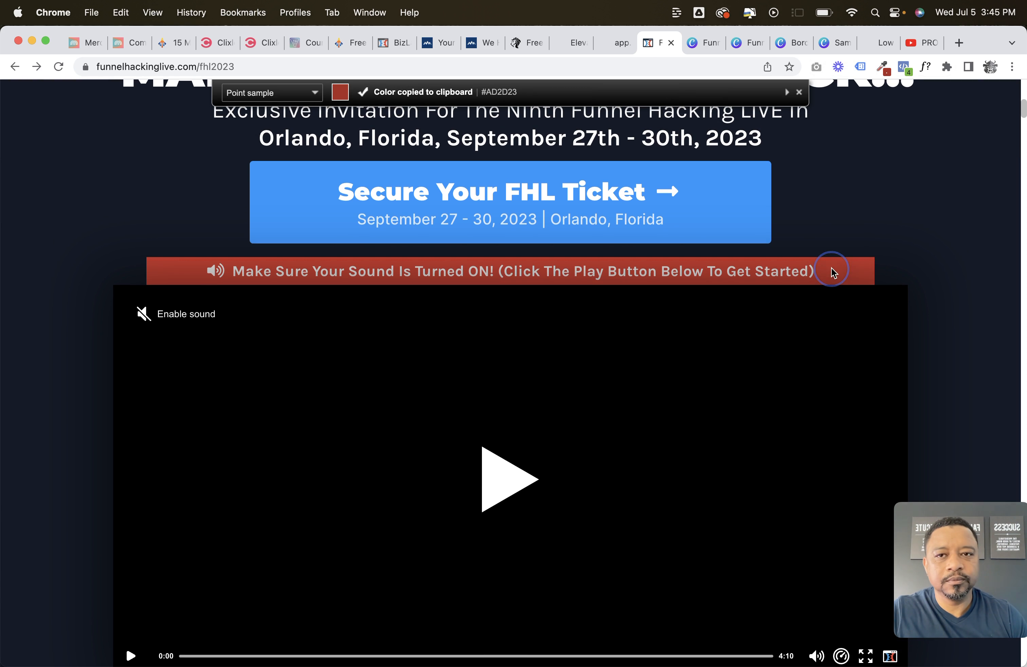
Back in the page builder, add custom colour #AD2D23 as the sub-headline's background colour
click(575, 44)
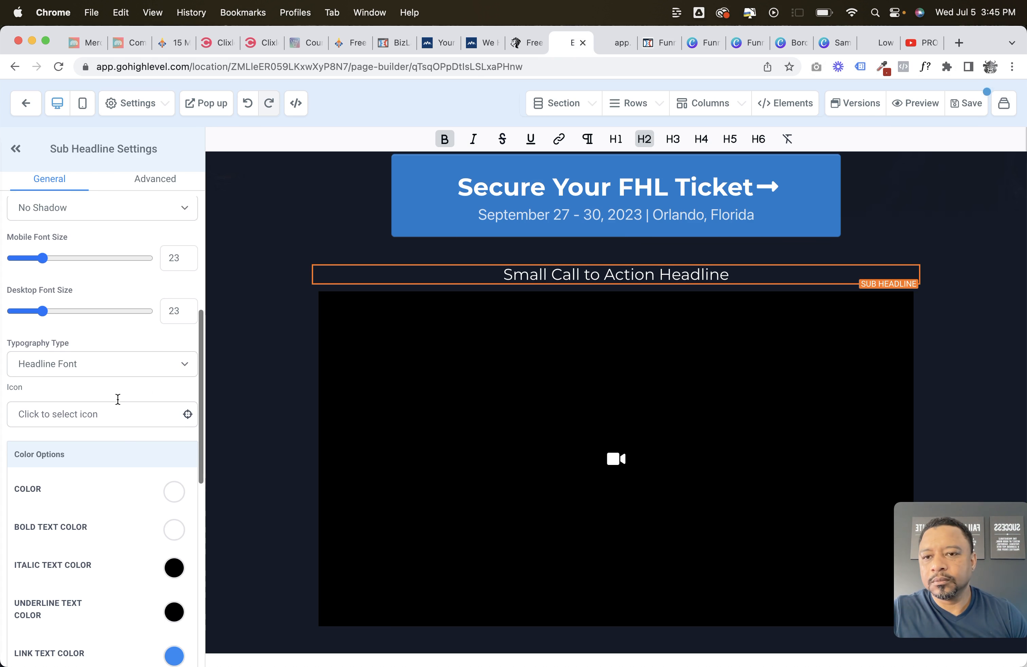
scroll(116, 398, up, 10)
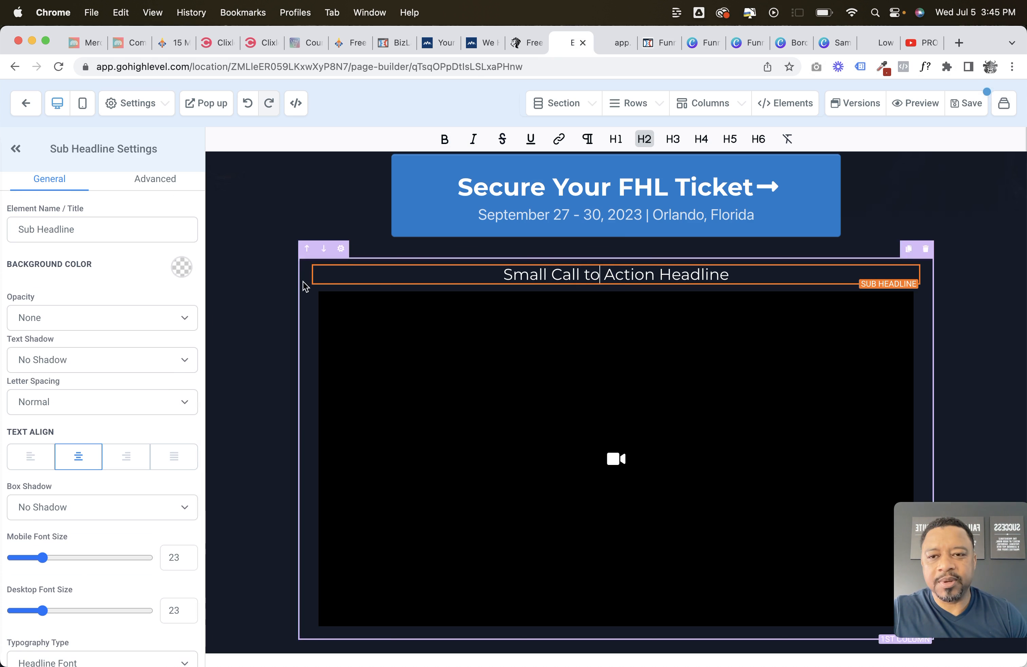
click(181, 267)
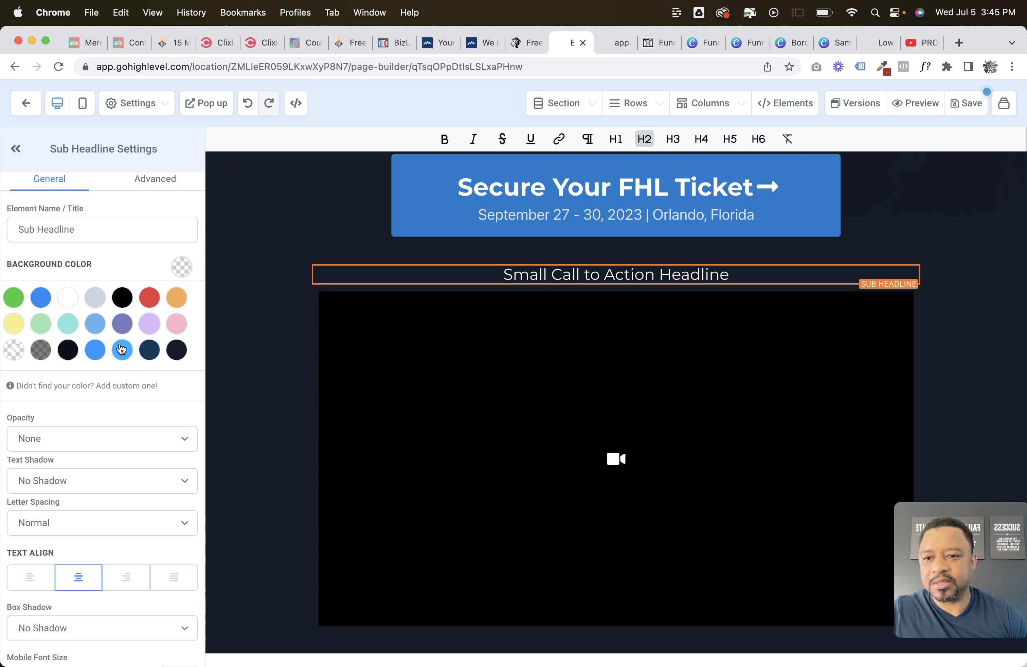
click(102, 386)
drag(68, 440, 2, 429)
key(cmd+v)
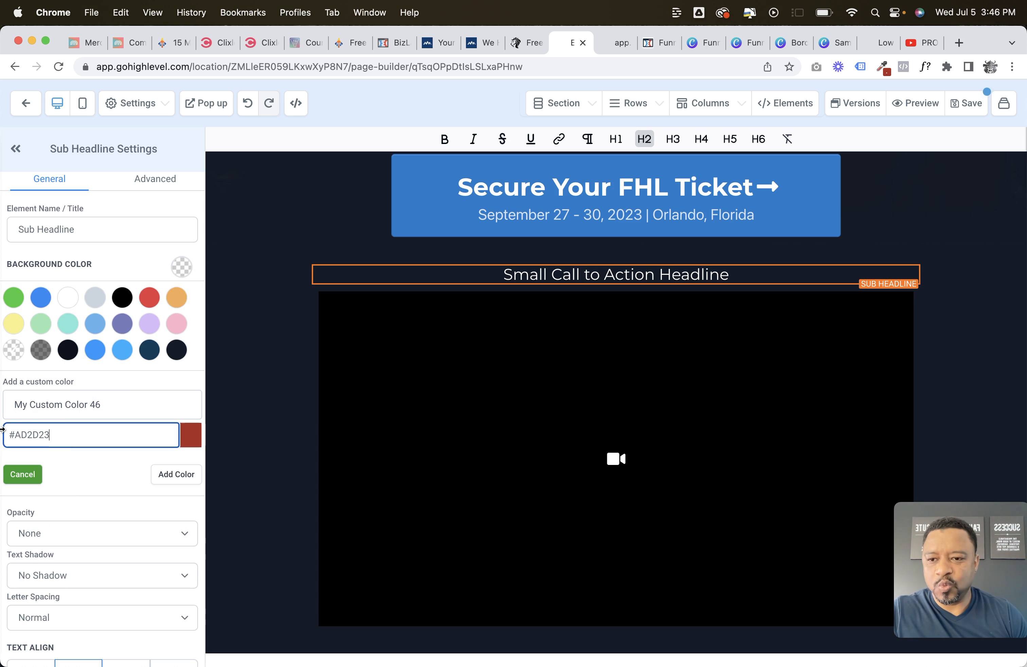
click(172, 479)
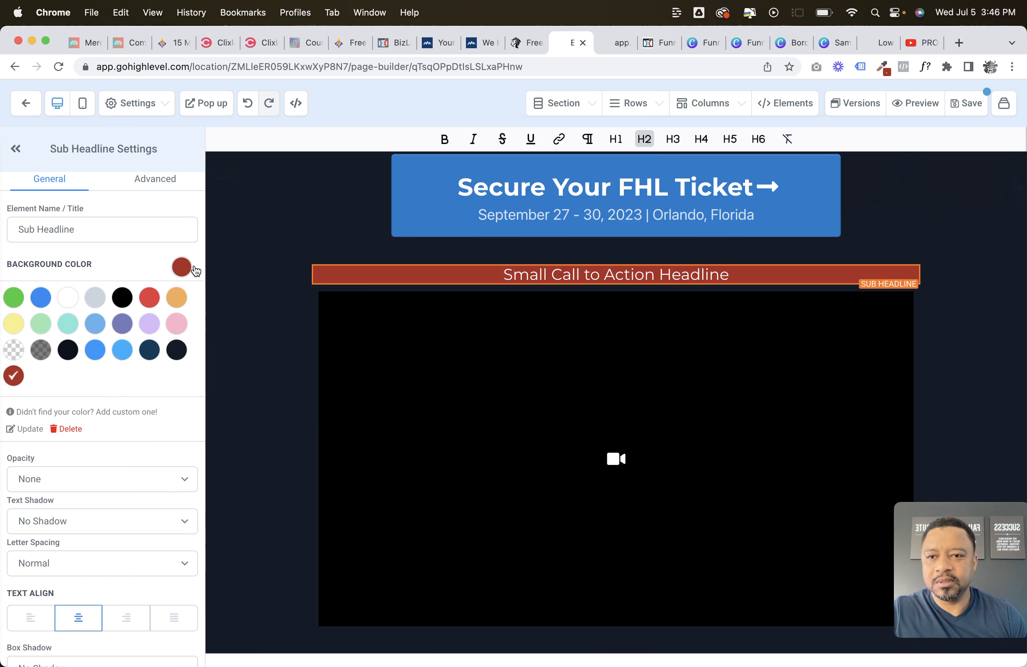
click(175, 277)
Set the sub-headline's top and bottom padding to 5 and its left and right padding to 10
scroll(151, 355, down, 15)
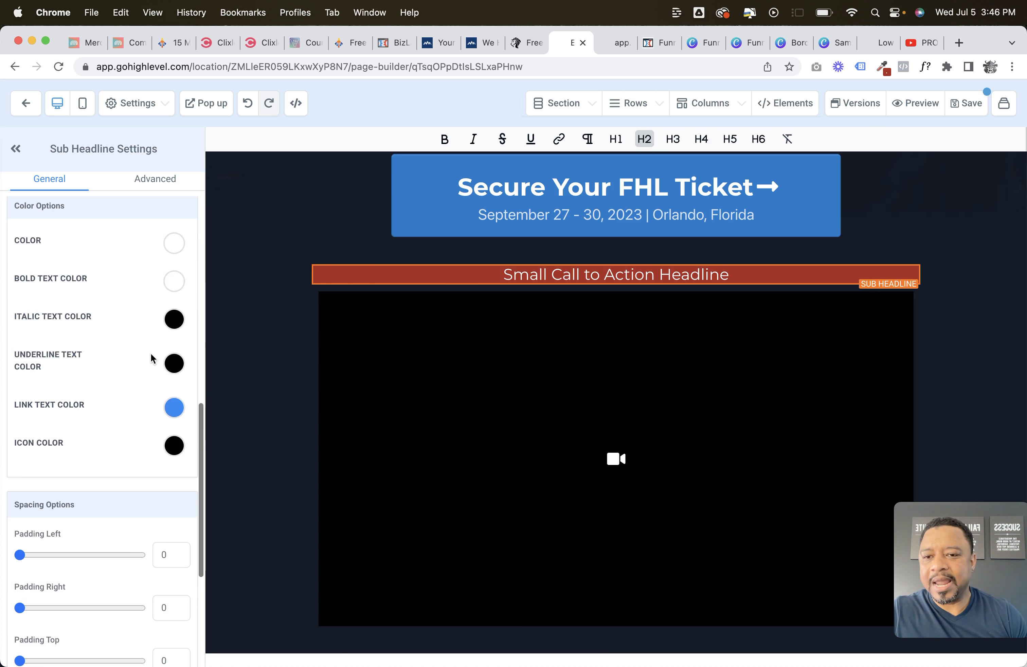
click(165, 455)
key(BackSpace)
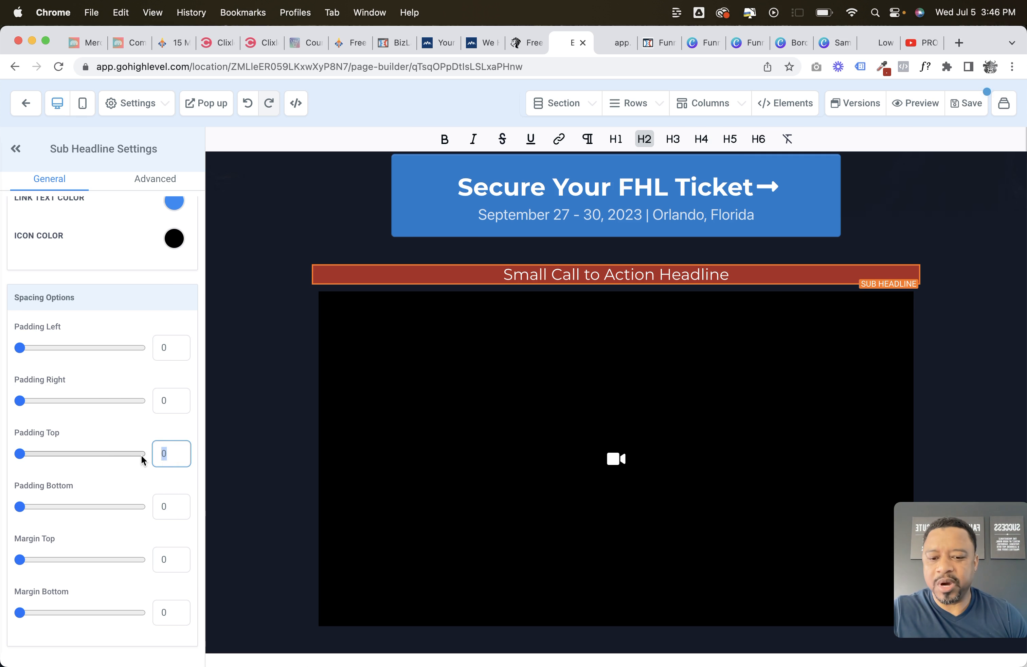
text(5)
click(168, 501)
key(BackSpace)
text(5)
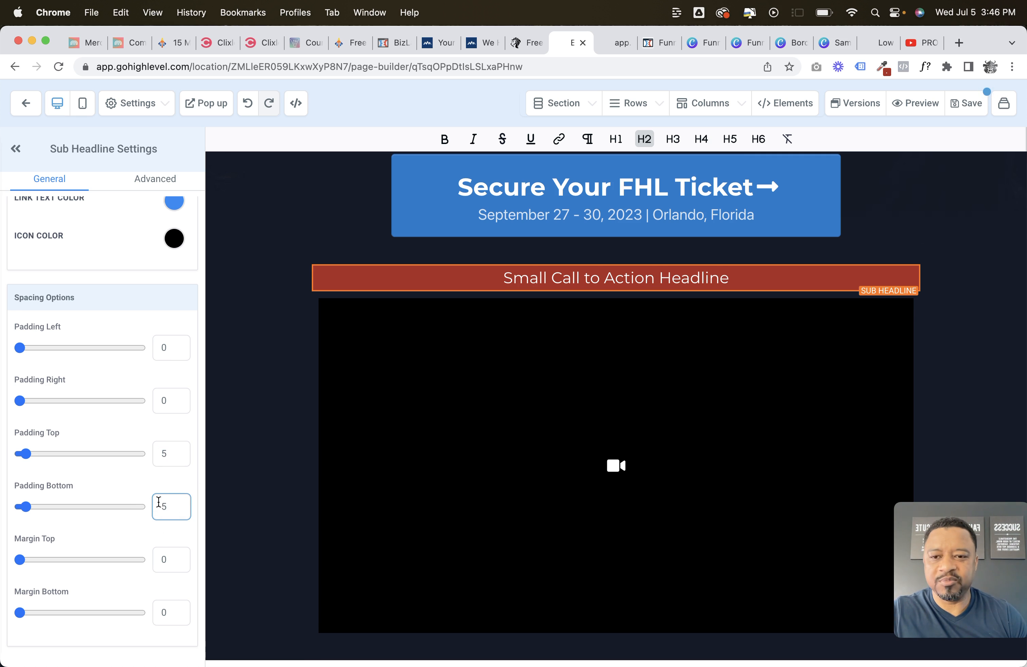
click(156, 347)
text(1)
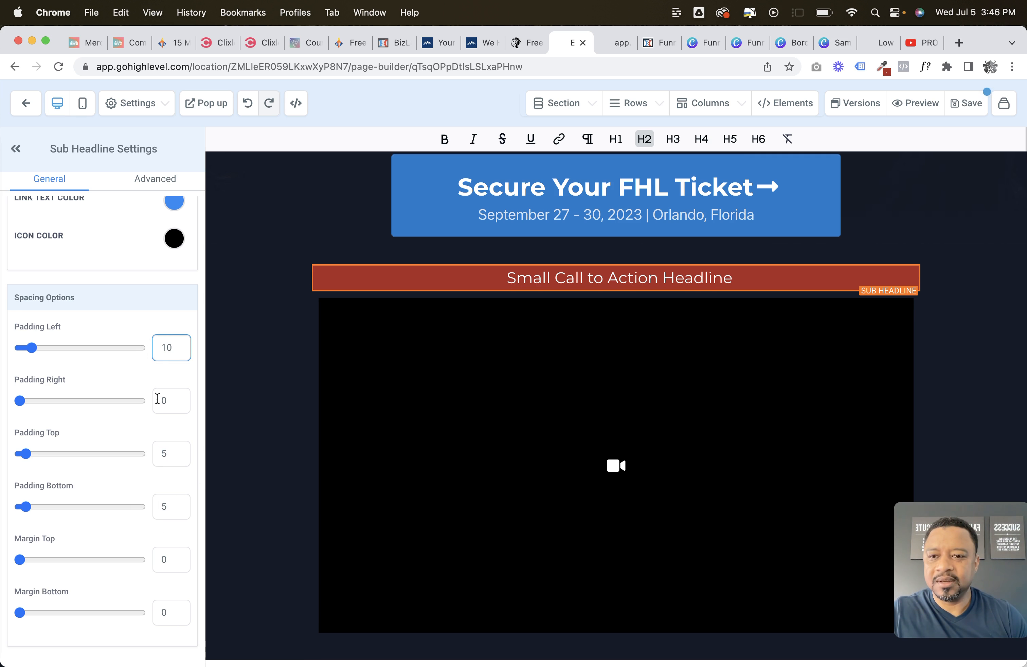
click(157, 400)
text(1)
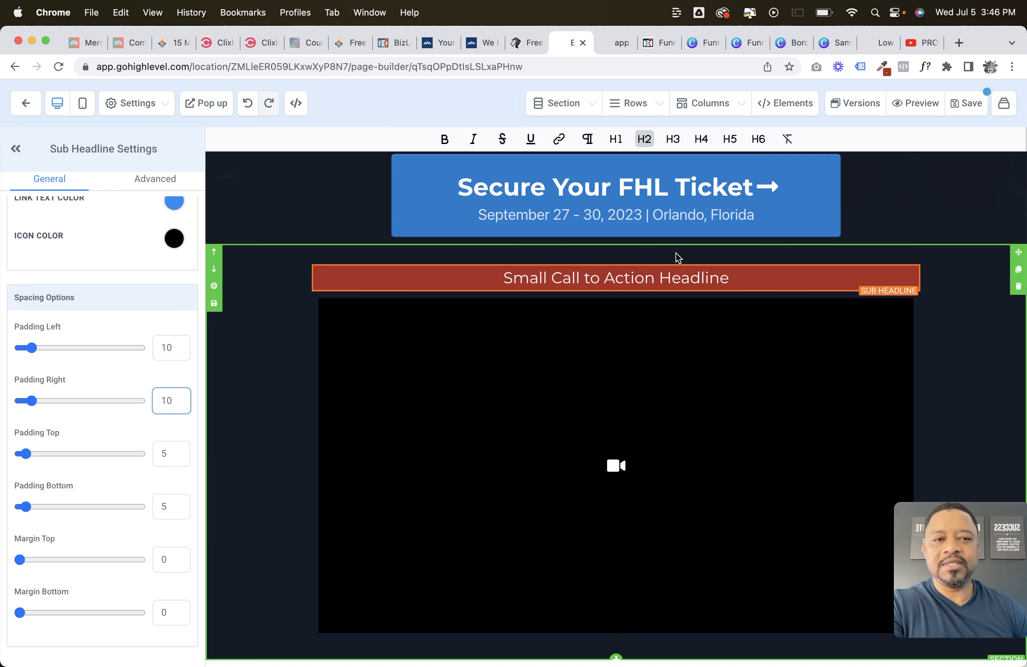
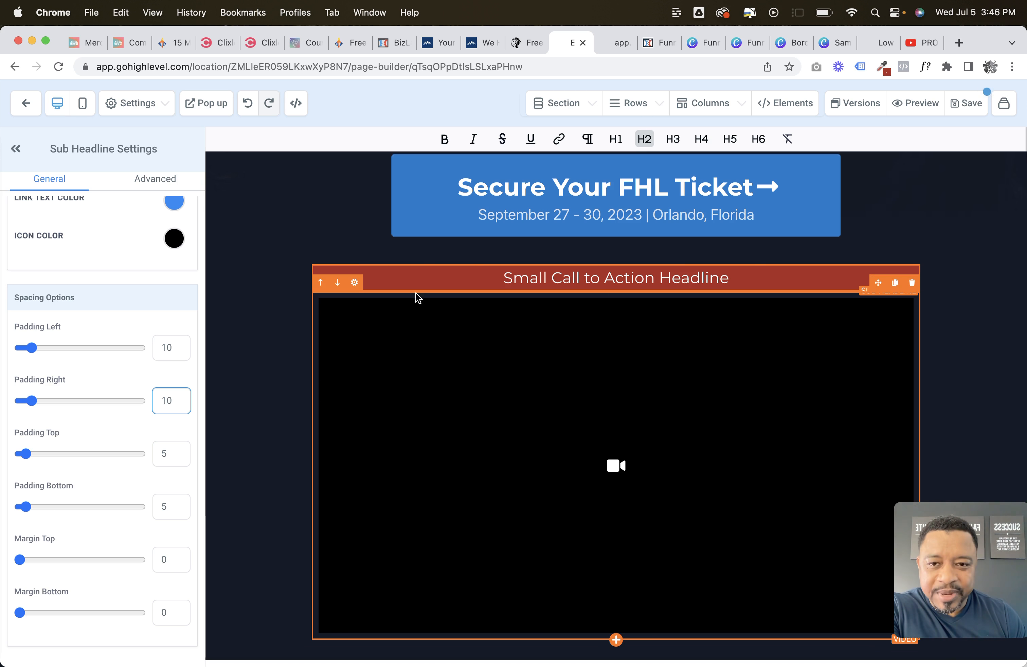
Set the video element's top and bottom padding to 0
click(416, 306)
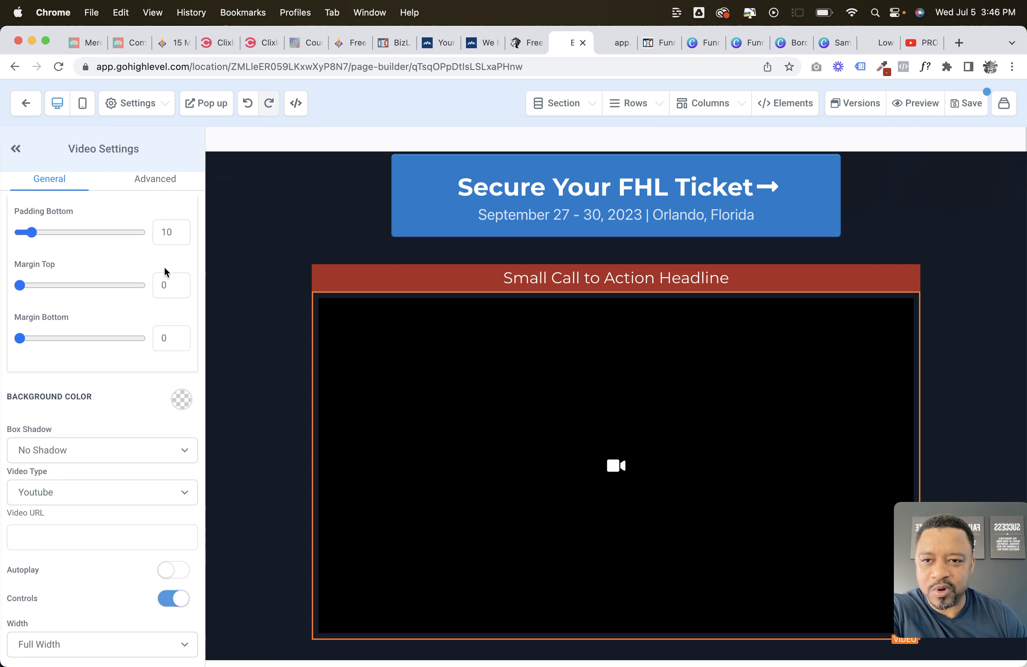
scroll(165, 272, up, 4)
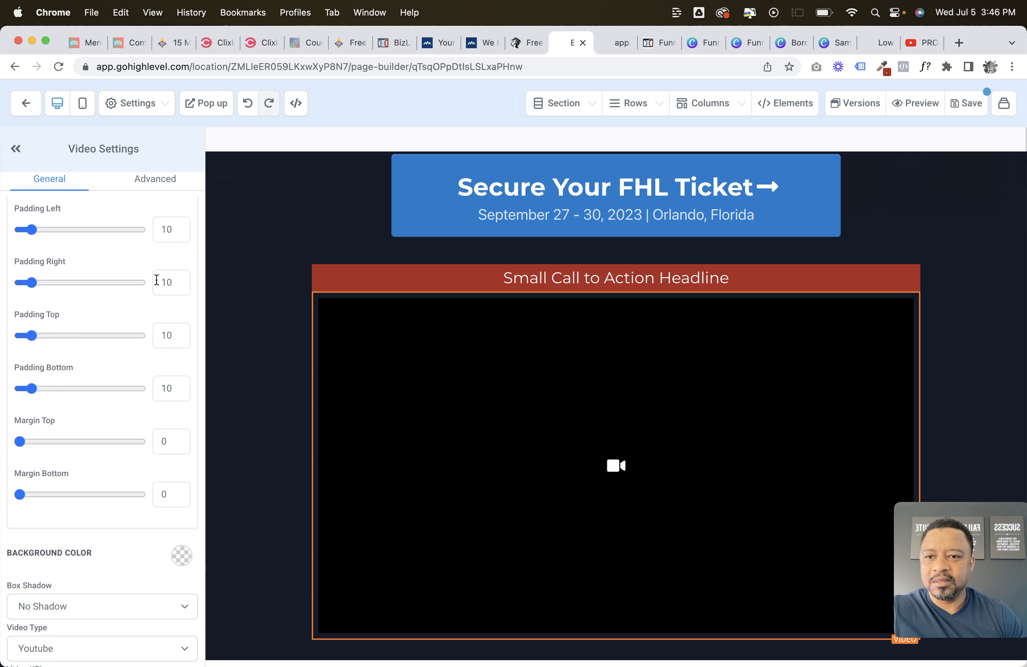
double_click(167, 336)
text(0)
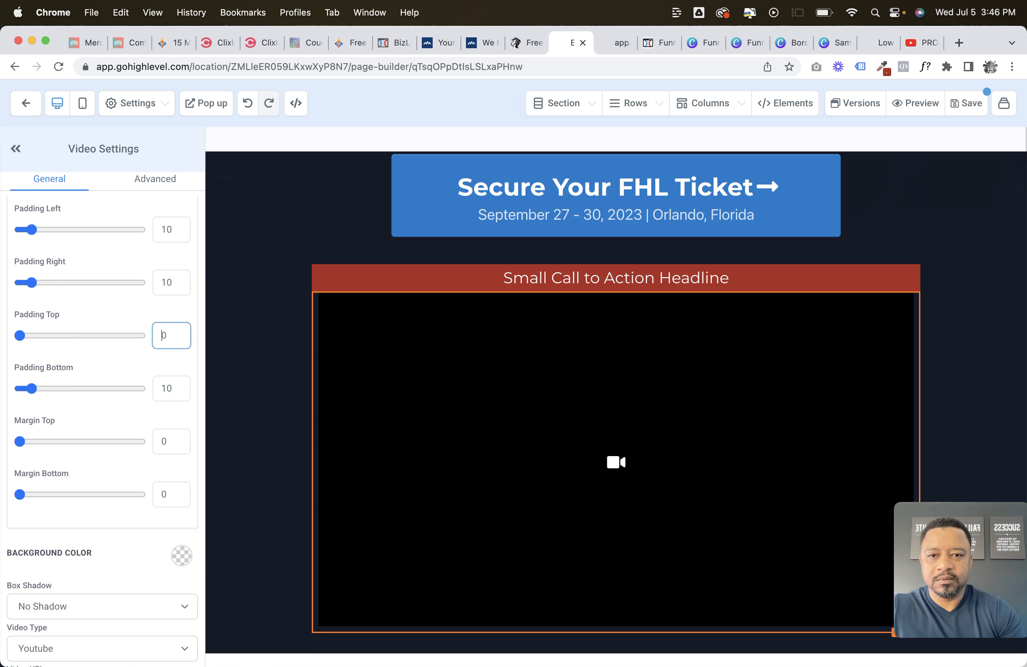
key(Tab)
key(Tab)
text(0)
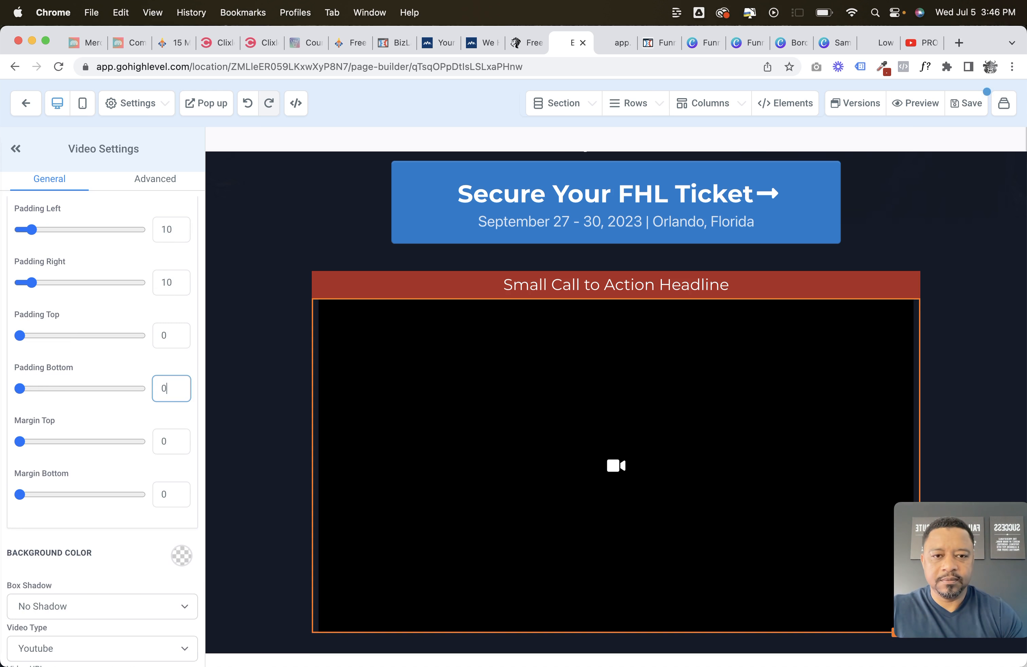
click(888, 223)
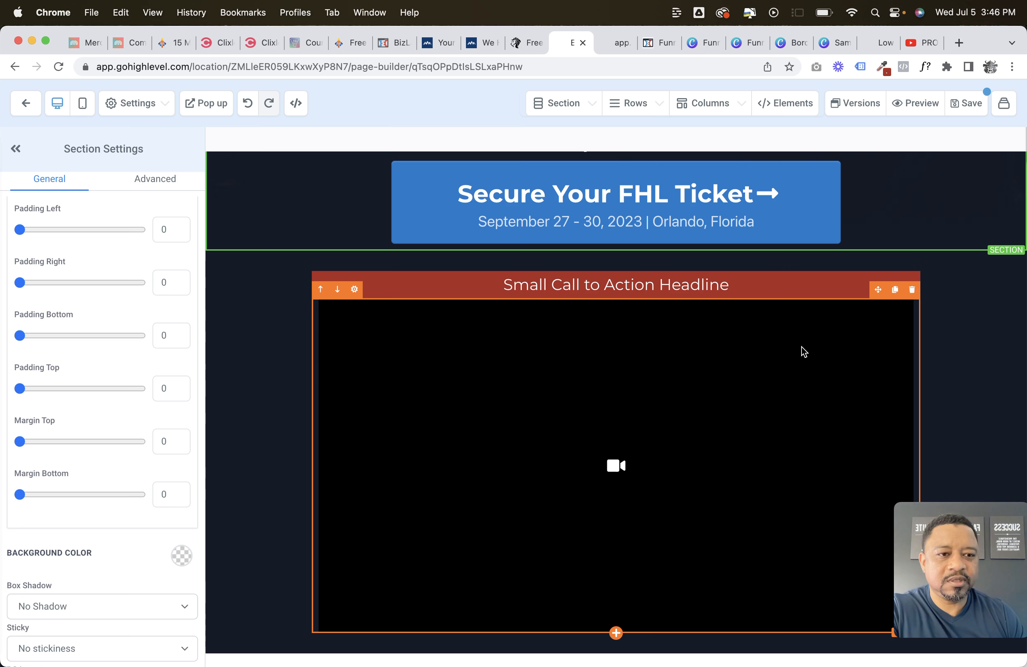
Replace the sub-headline placeholder with the original page's banner text, "Make Sure Your Sound Is Turned ON! (Click The Play Button Below To Get Started)"
click(664, 42)
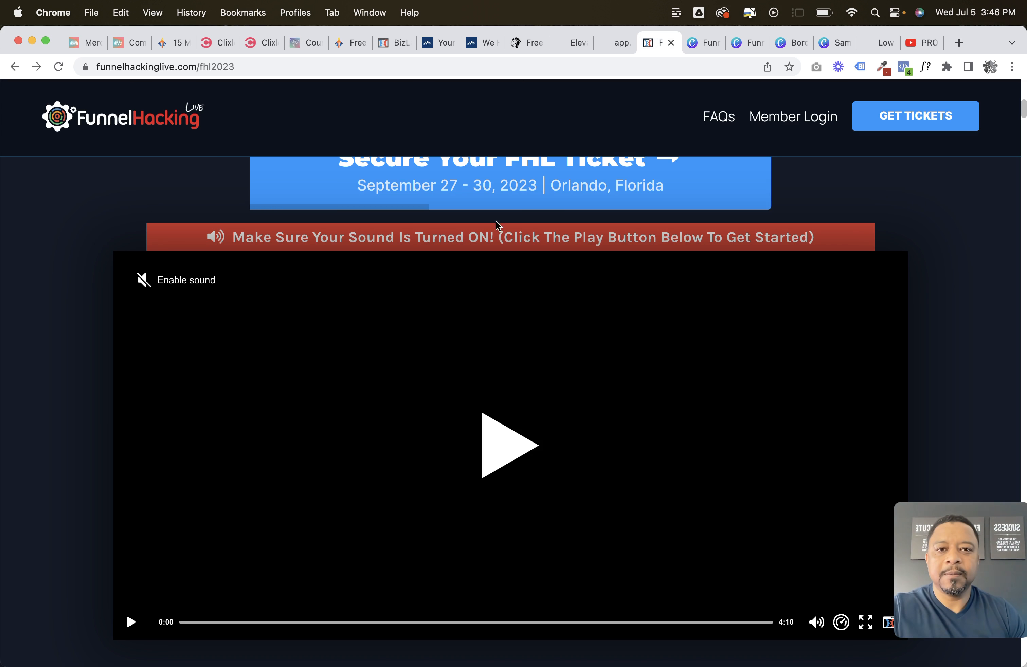
click(488, 238)
triple_click(487, 237)
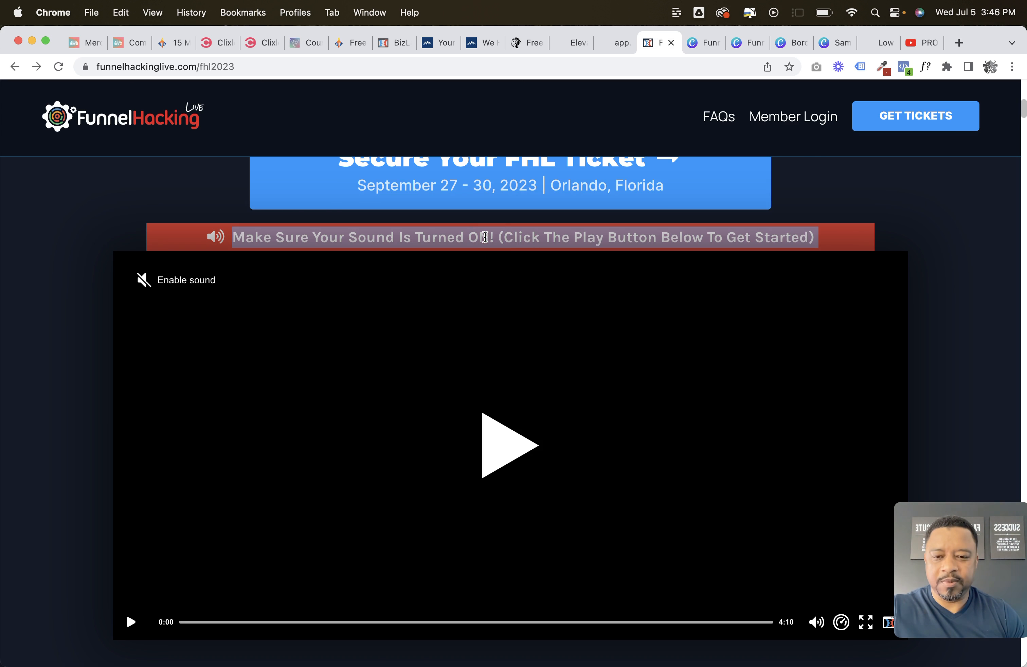
click(576, 42)
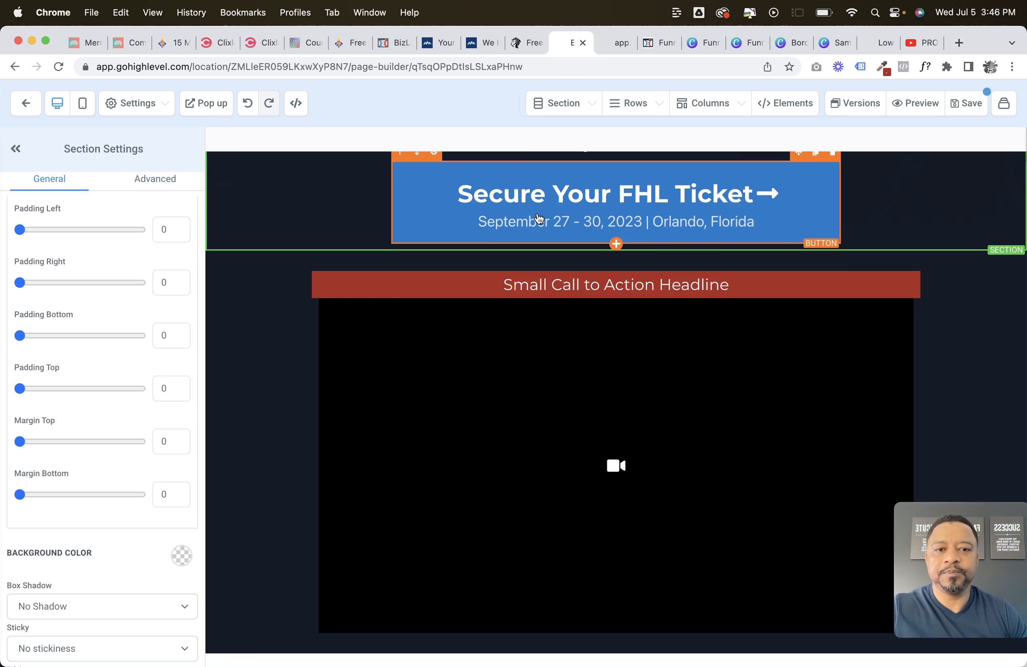
triple_click(578, 287)
text(Make Sure Your Sound Is Turned ON! (Click The Play Button Below To Get Started)Enable sound0:003:544:10)
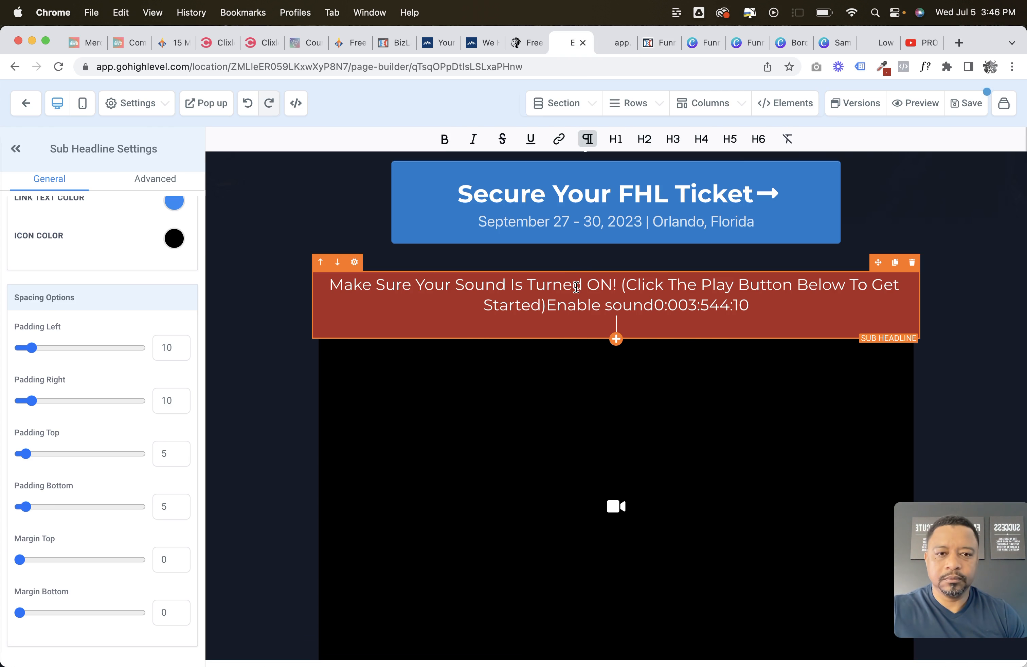
key(BackSpace)
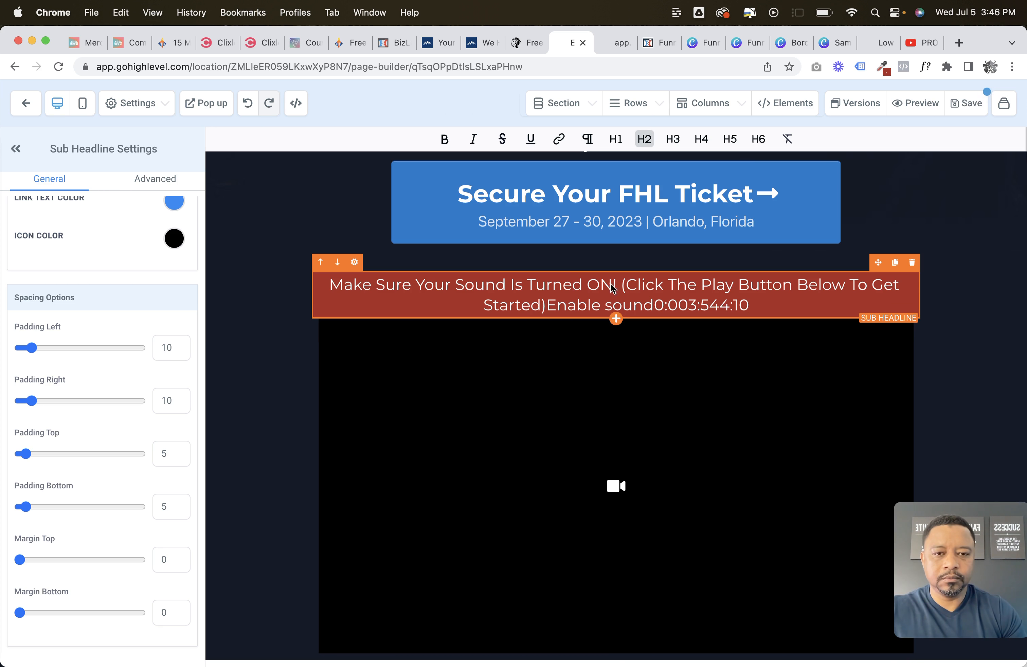
drag(547, 305, 753, 301)
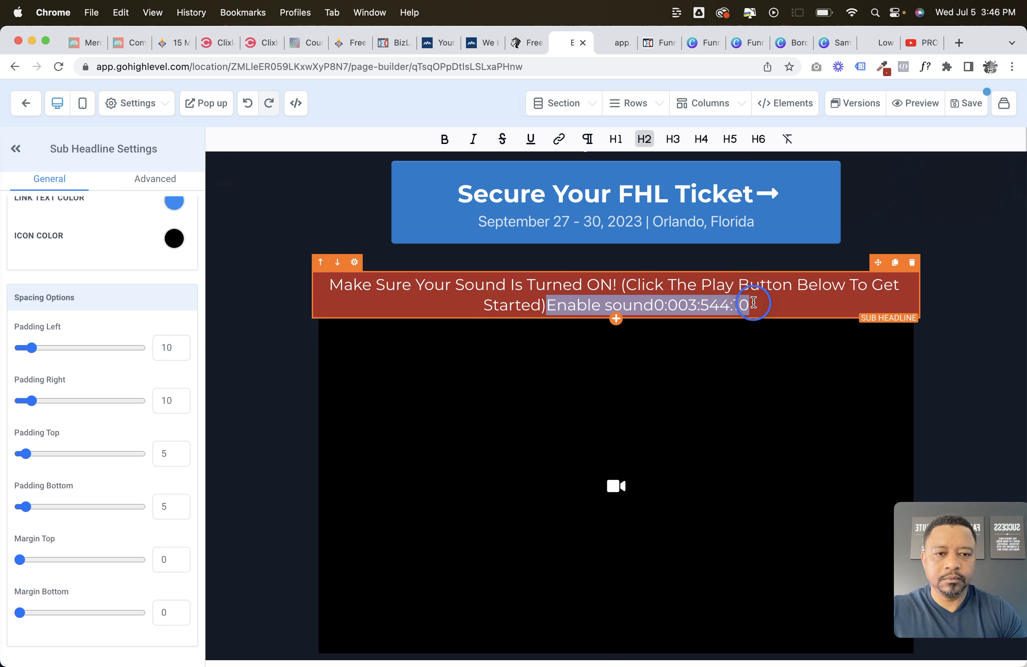
key(BackSpace)
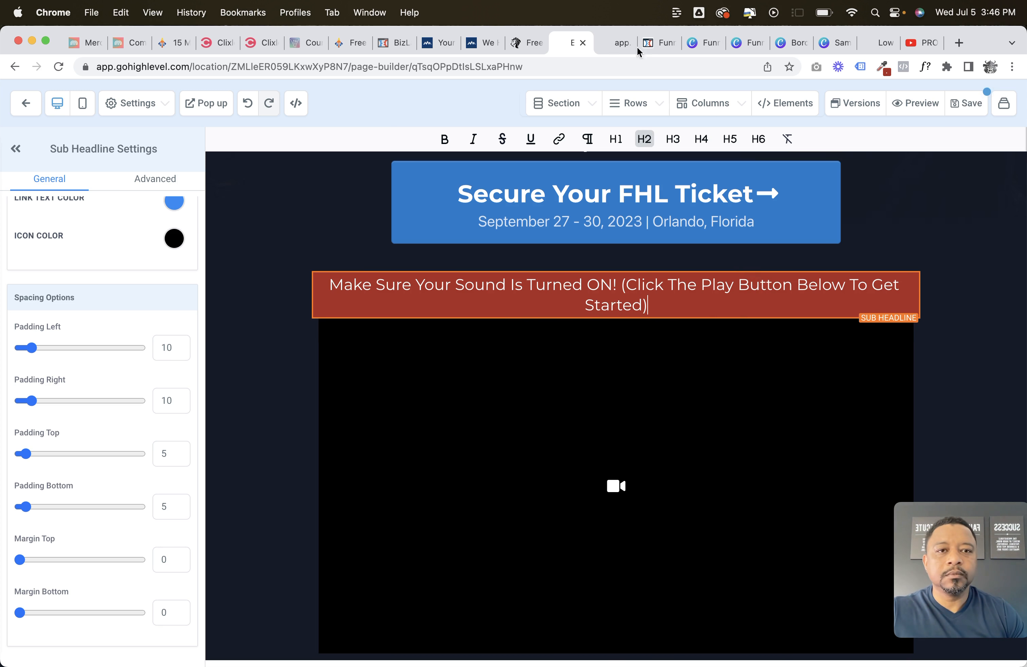
Inspect the red banner text's font family, weight and size on the original page with WhatFont
click(678, 44)
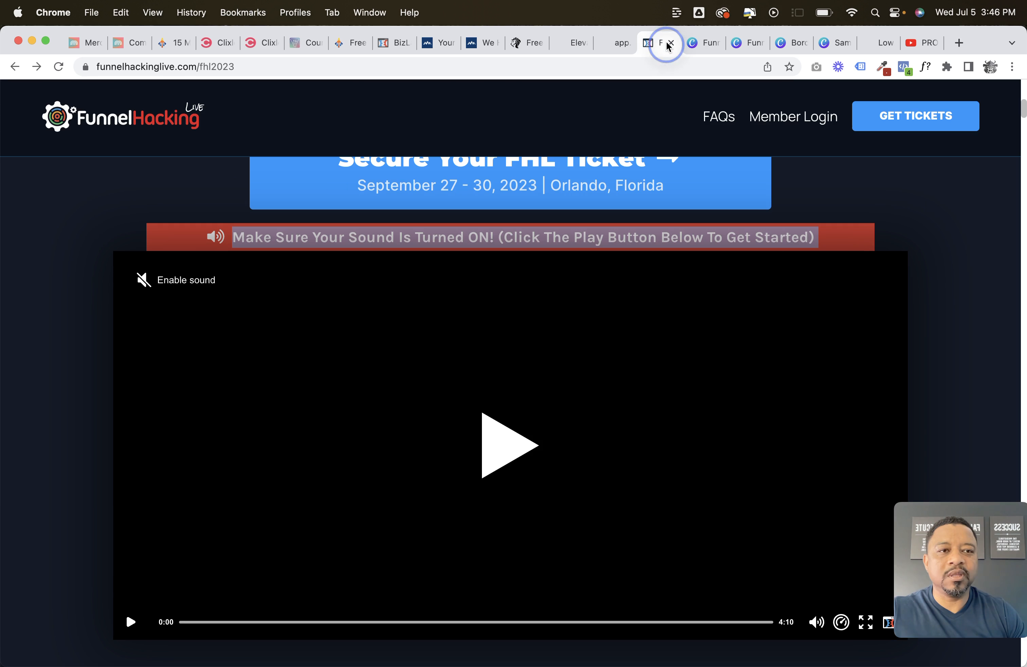
click(925, 66)
click(783, 241)
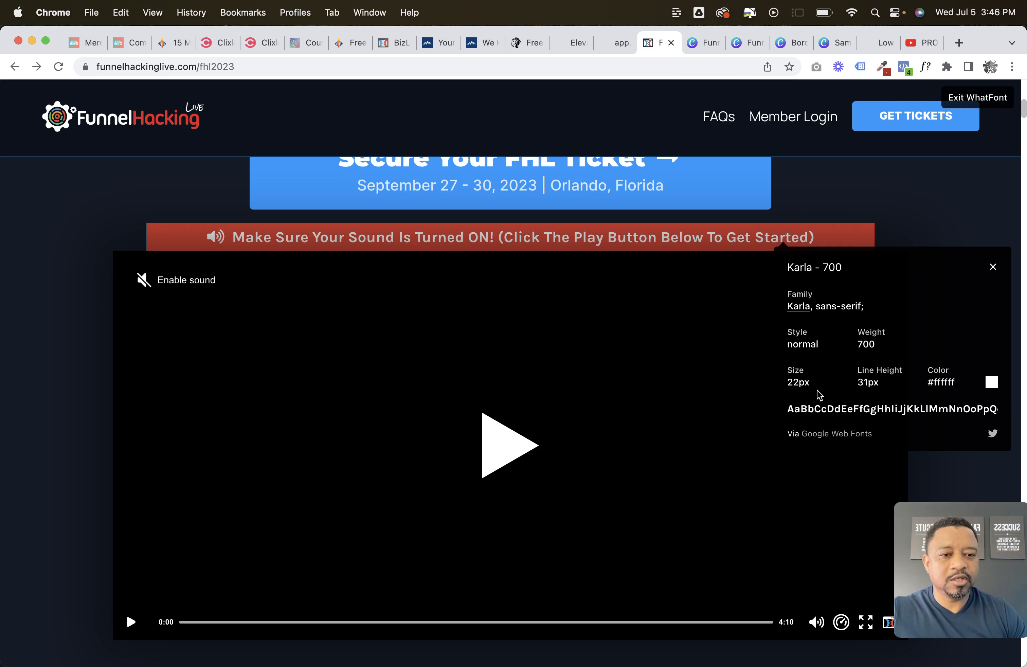
click(992, 267)
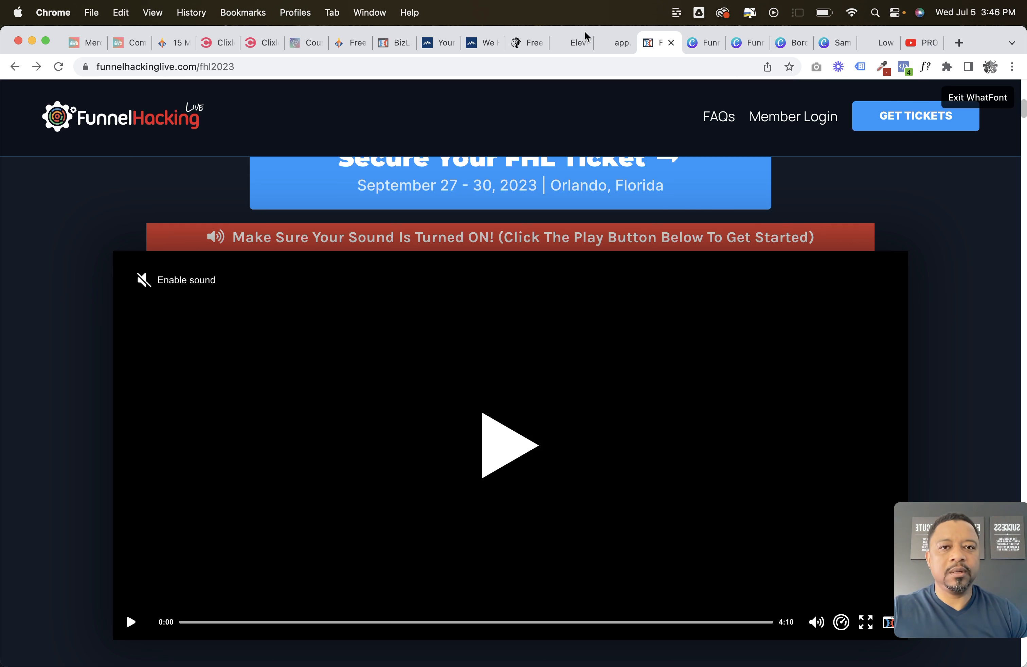
Back in the page builder, make the whole sub-headline bold and set its desktop font size to 22
click(582, 42)
double_click(458, 293)
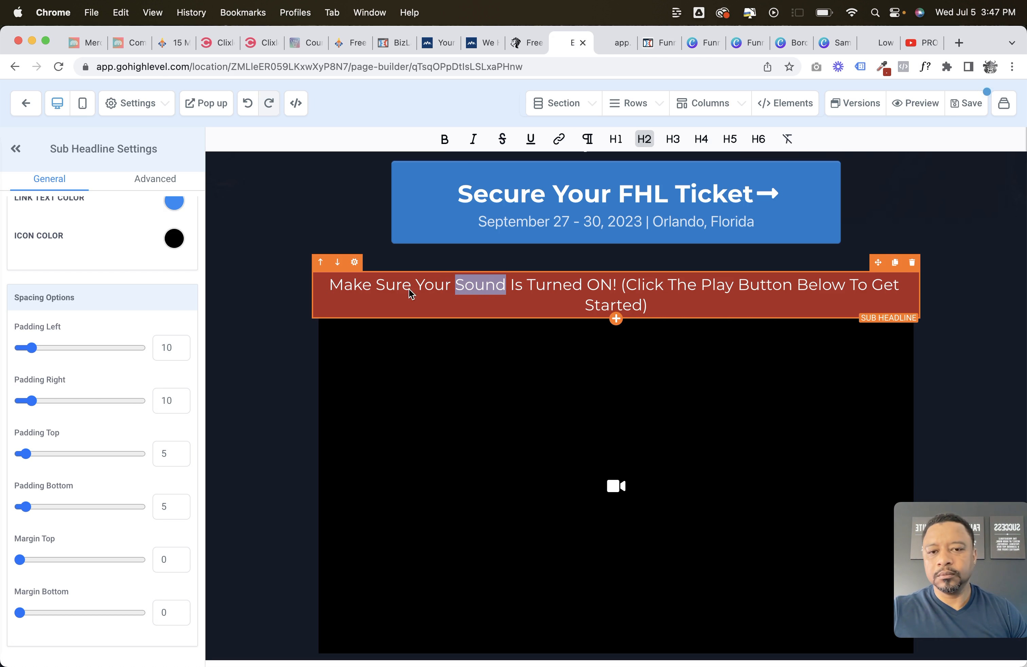
triple_click(424, 291)
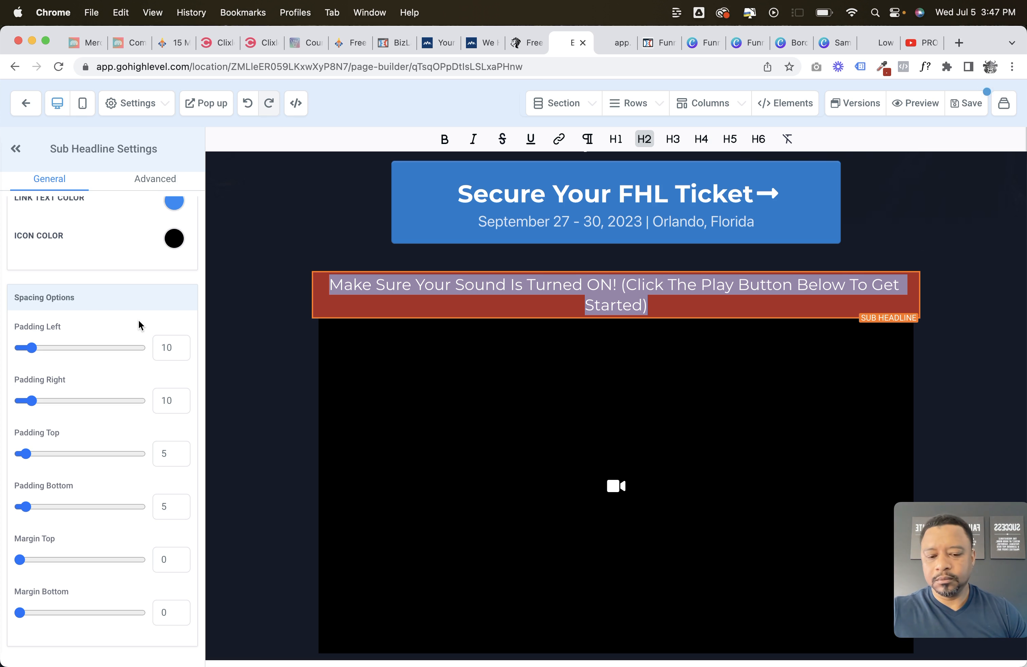
key(super+b)
scroll(63, 432, up, 5)
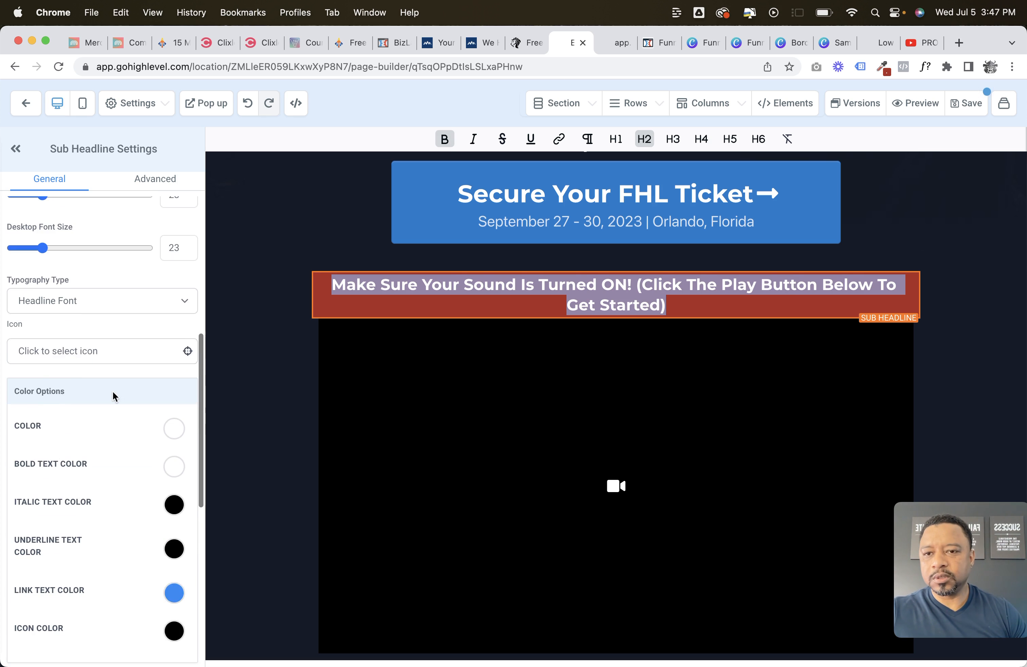
scroll(113, 396, up, 6)
double_click(174, 536)
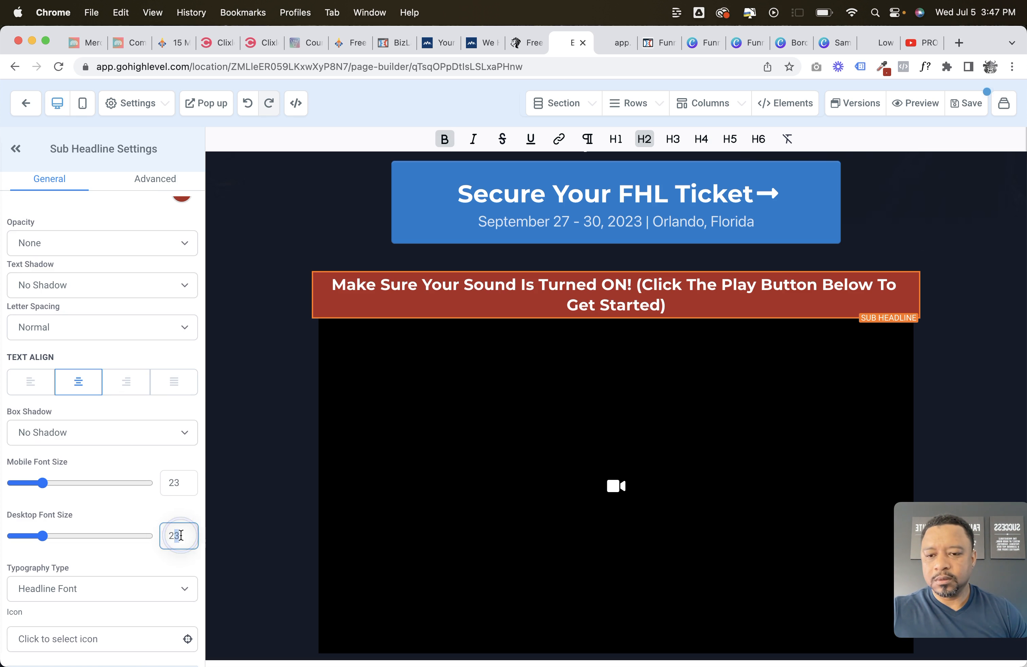
text(22)
Switch the sub-headline's typography to a custom font and choose Karla as the font family
scroll(124, 497, down, 4)
click(123, 418)
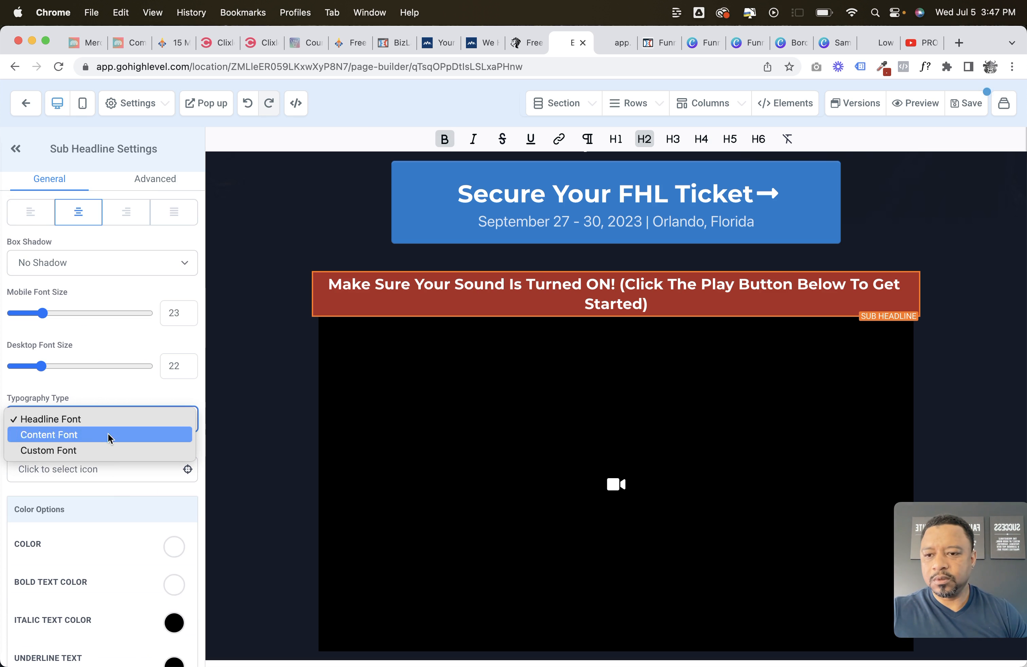
click(106, 452)
scroll(138, 378, down, 1)
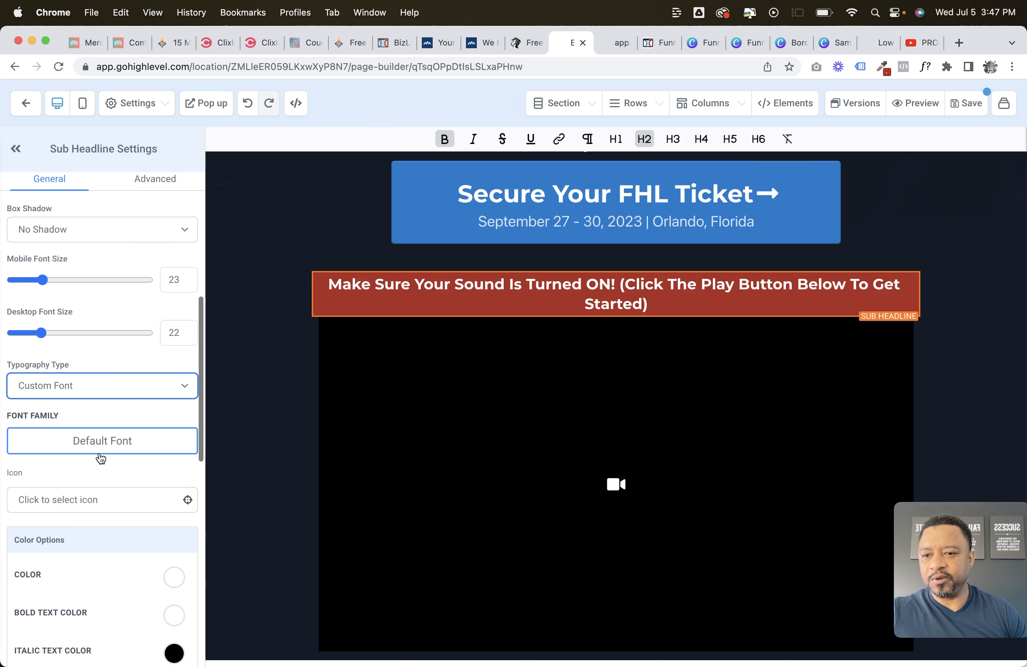
click(102, 441)
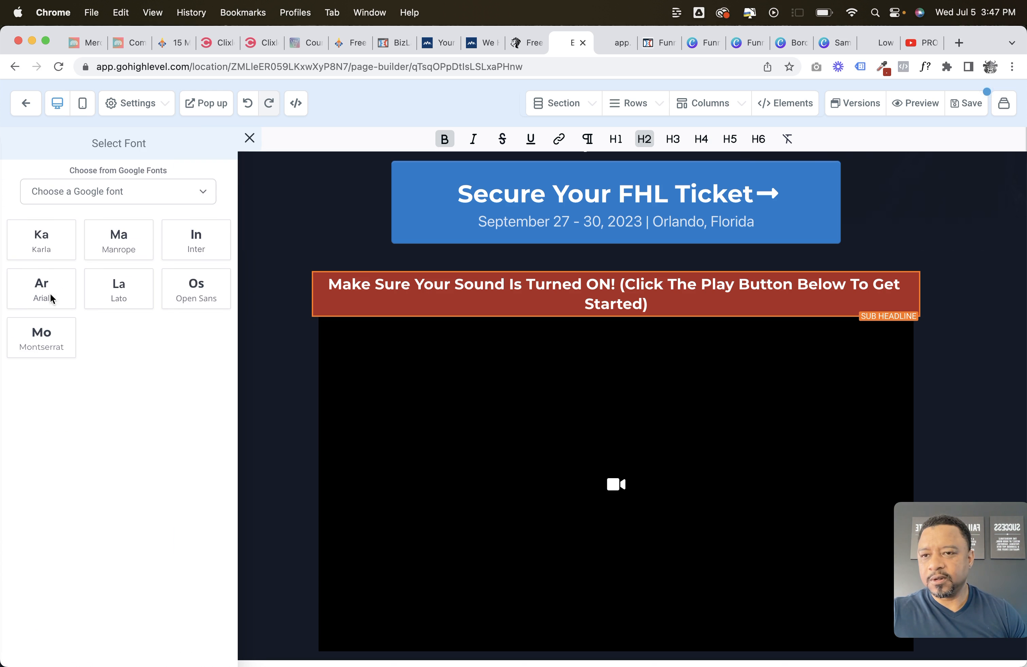
click(48, 256)
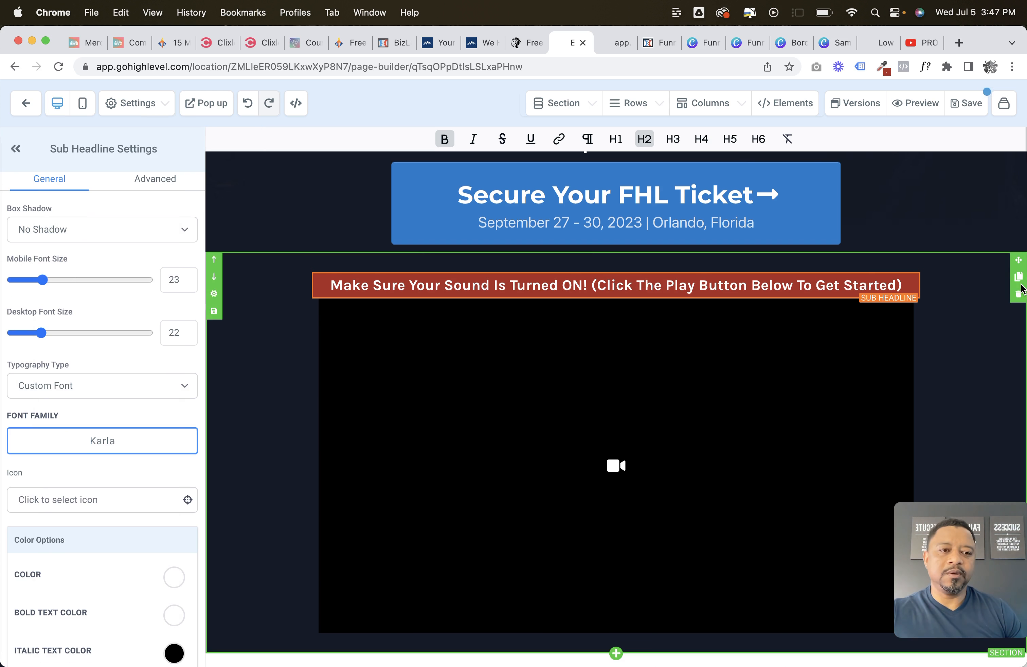
Add the volume-up icon to the sub-headline and set the icon colour to white
click(330, 286)
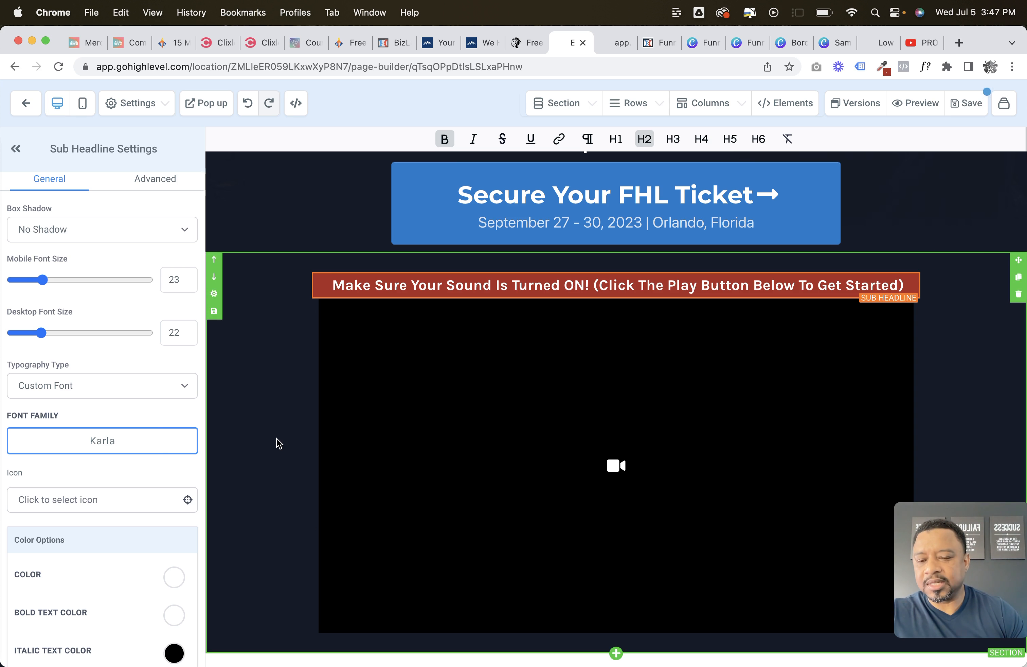
click(38, 503)
scroll(43, 477, down, 5)
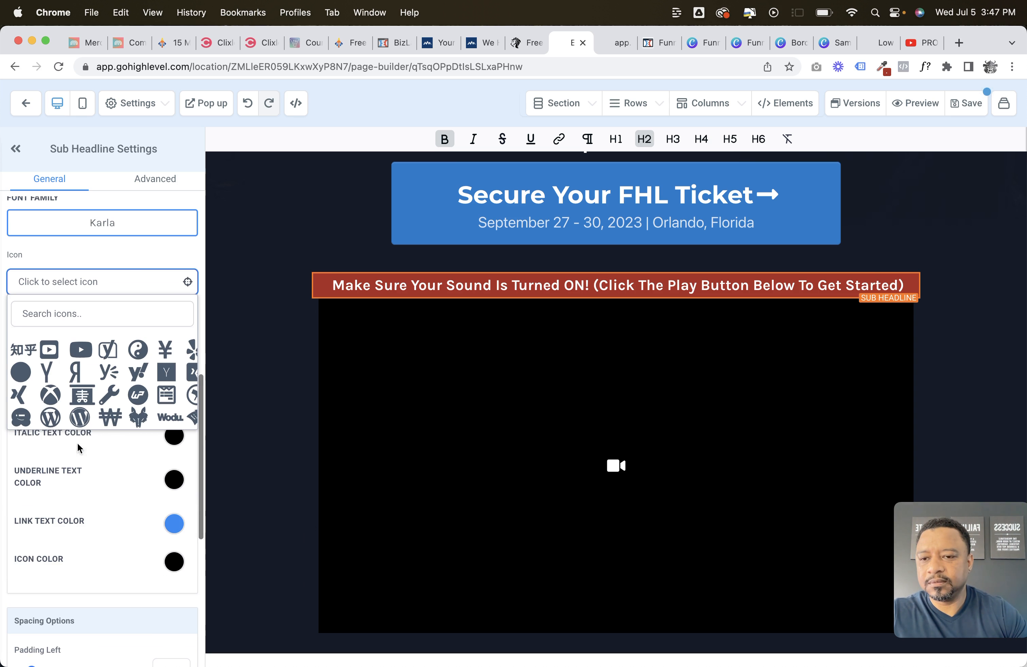
click(86, 313)
text(speak)
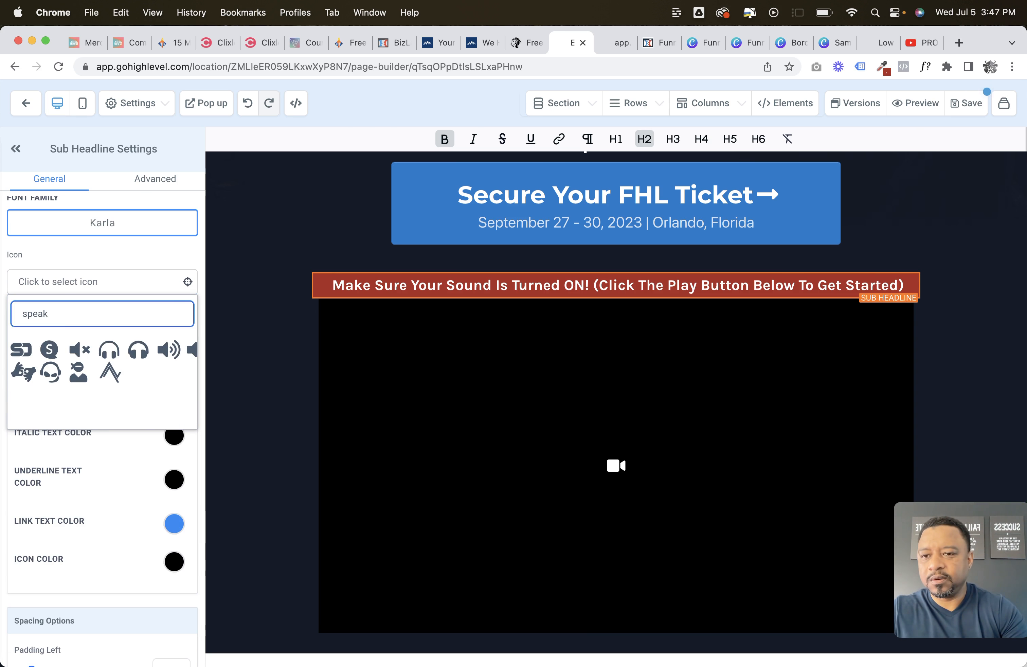
key(BackSpace)
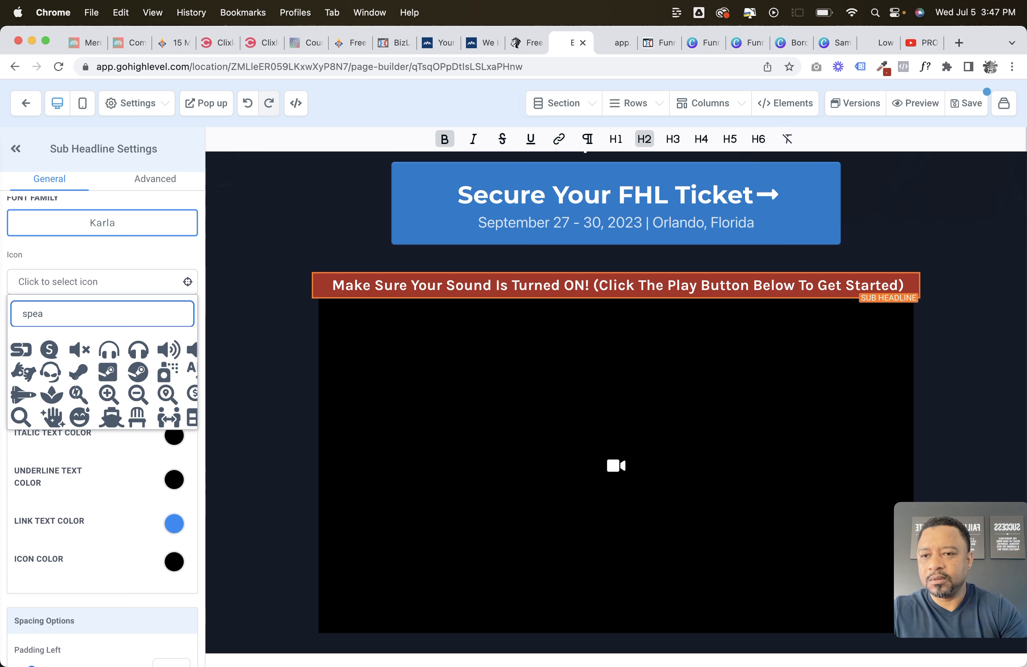
click(168, 346)
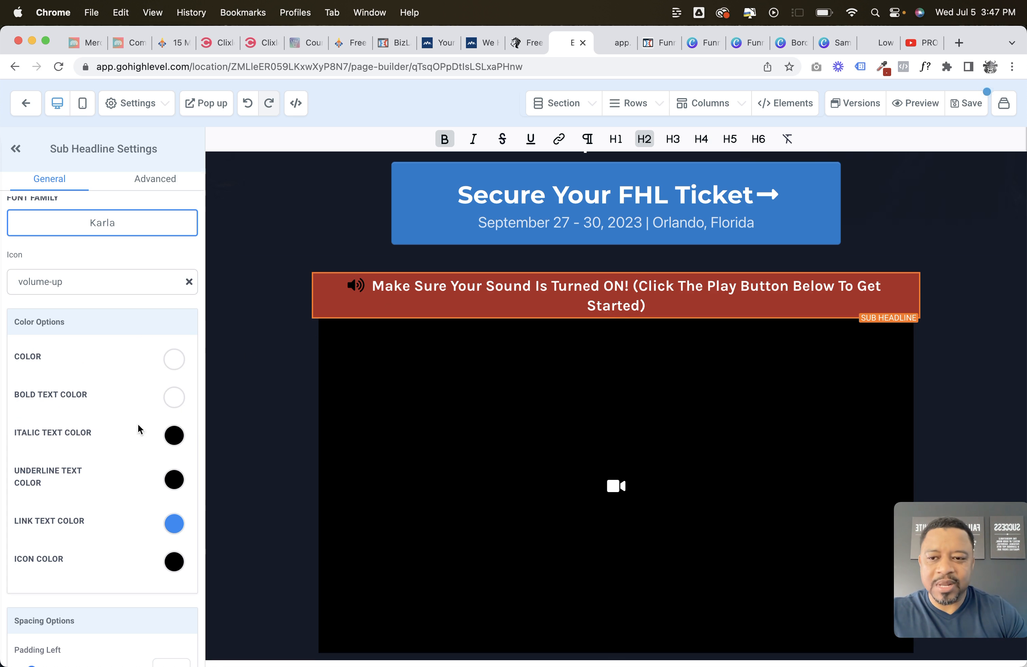
click(173, 561)
click(74, 595)
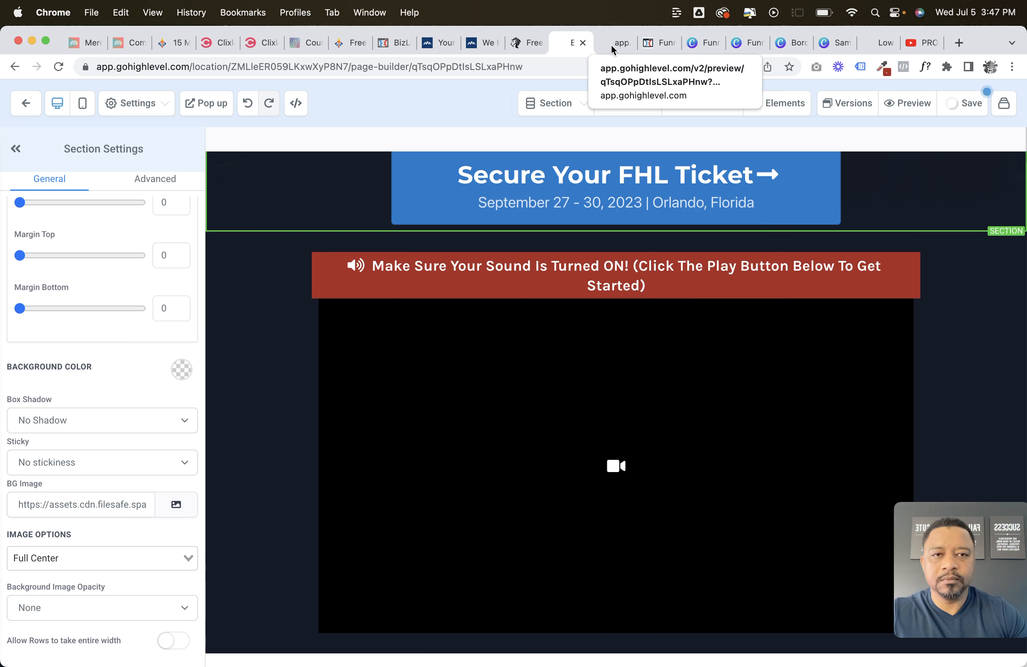
Reload the page preview and compare its red banner and video with the original page
click(613, 44)
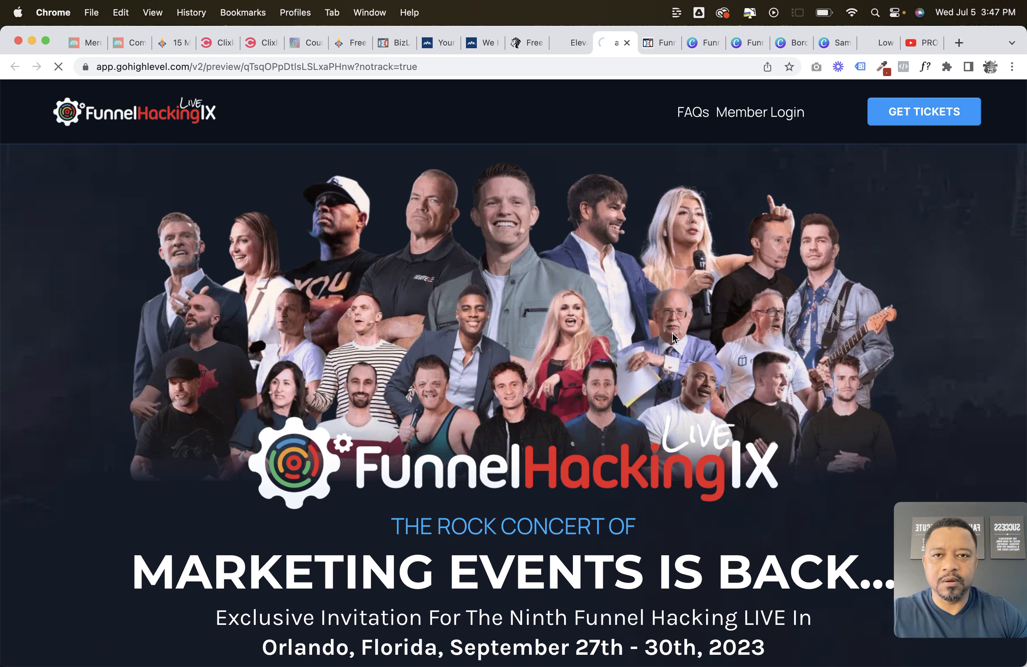
scroll(669, 424, down, 10)
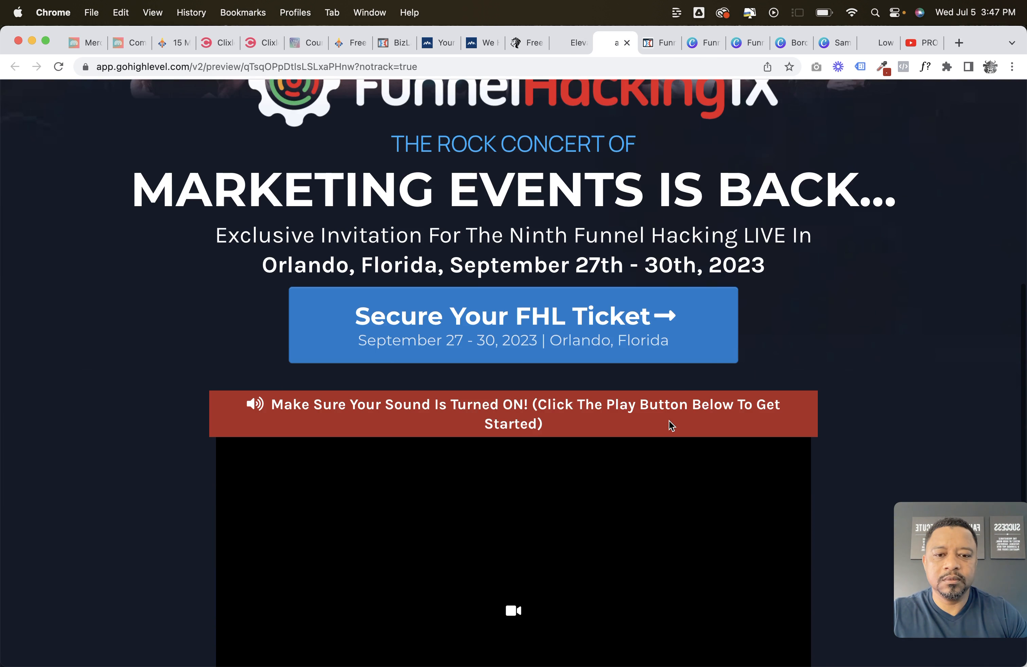
click(670, 43)
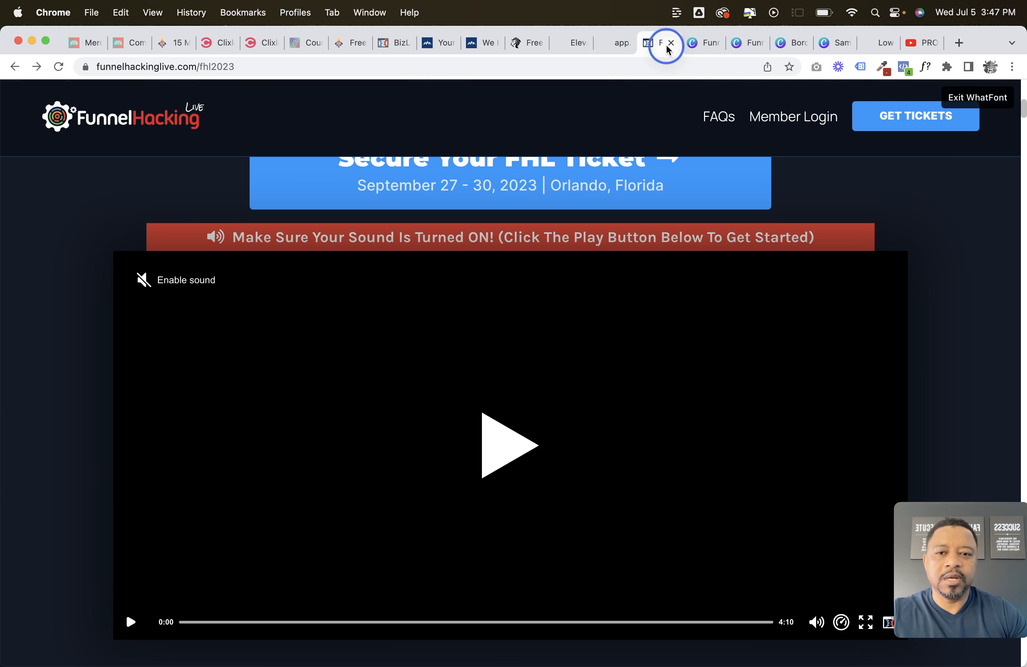
In the page builder, set the width of the row holding the sound banner and video to 90 and save the page
click(562, 43)
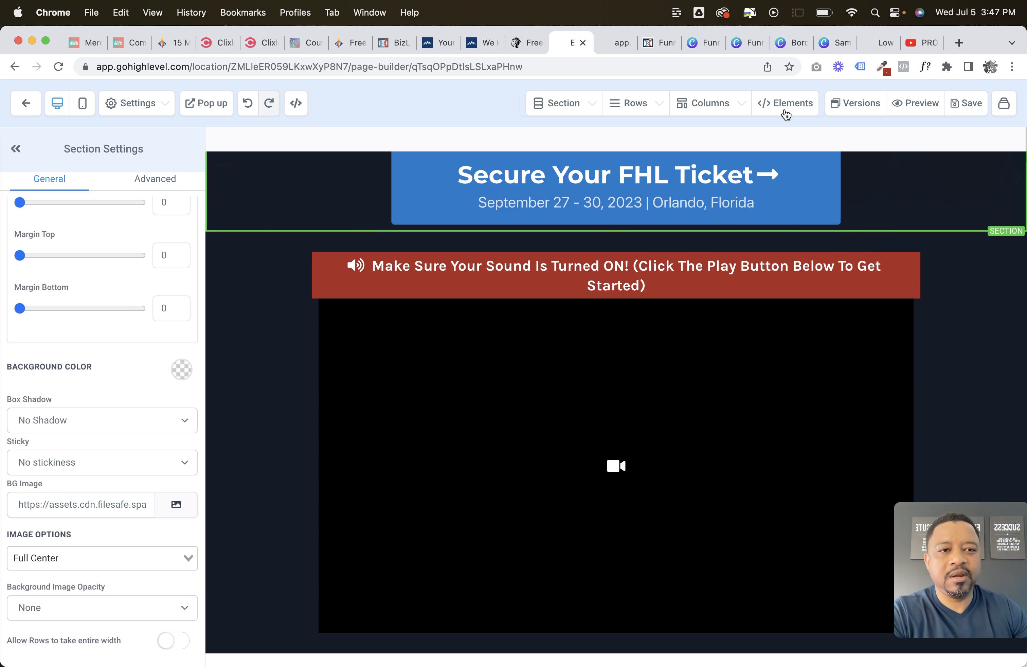
click(795, 111)
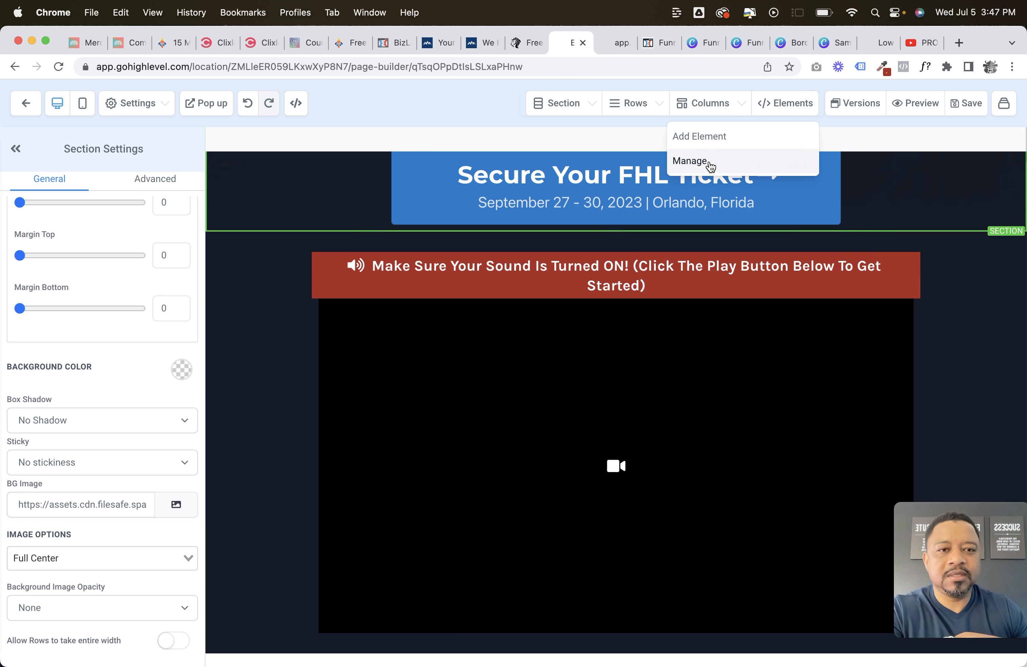
click(692, 160)
click(811, 538)
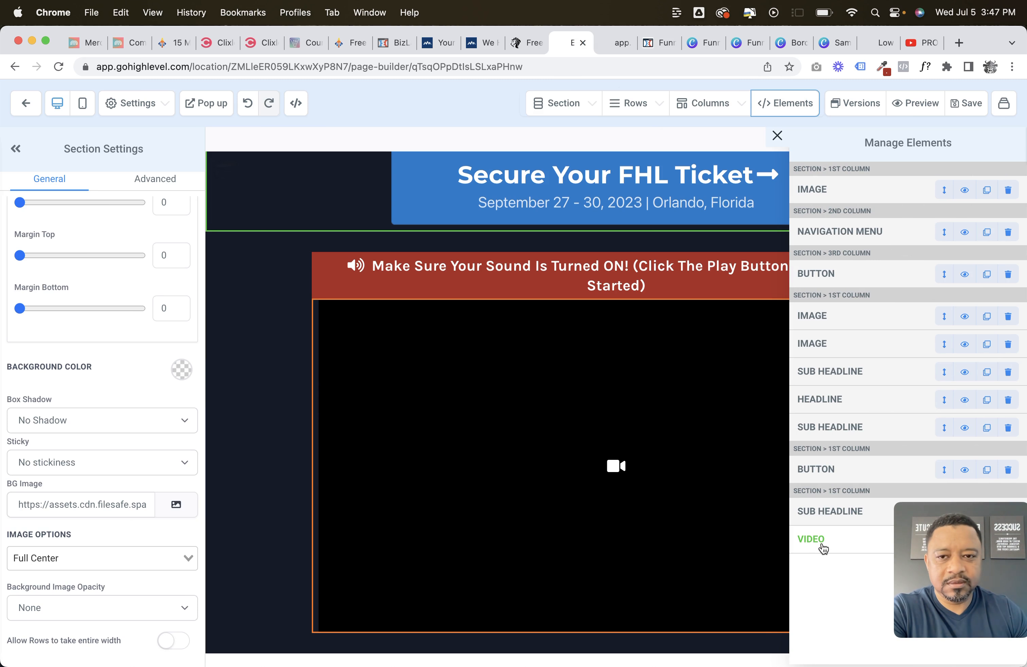
click(637, 109)
click(544, 163)
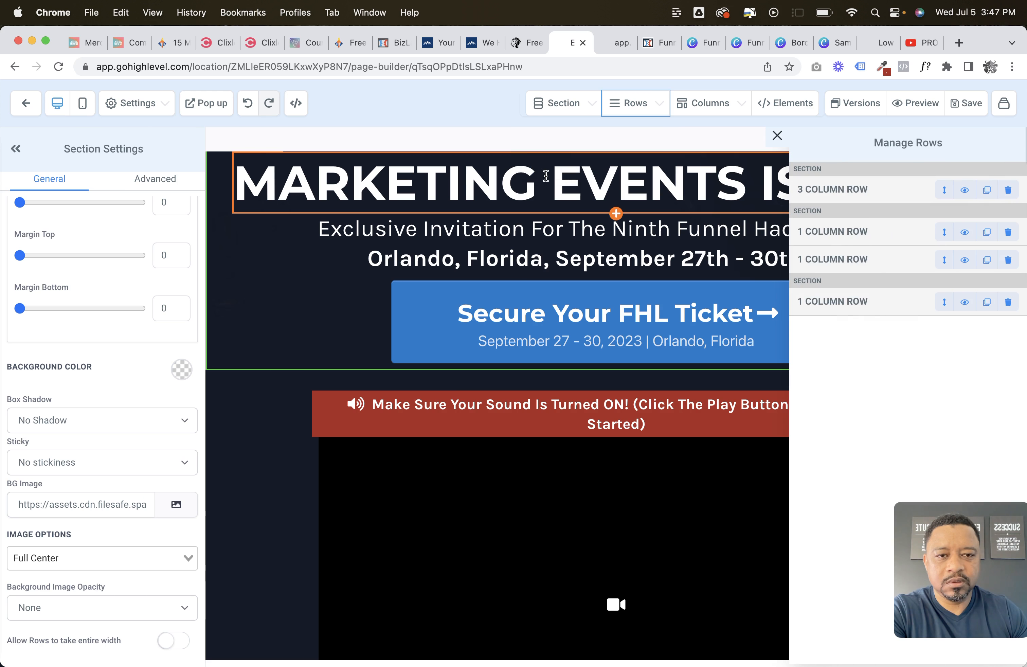
click(832, 300)
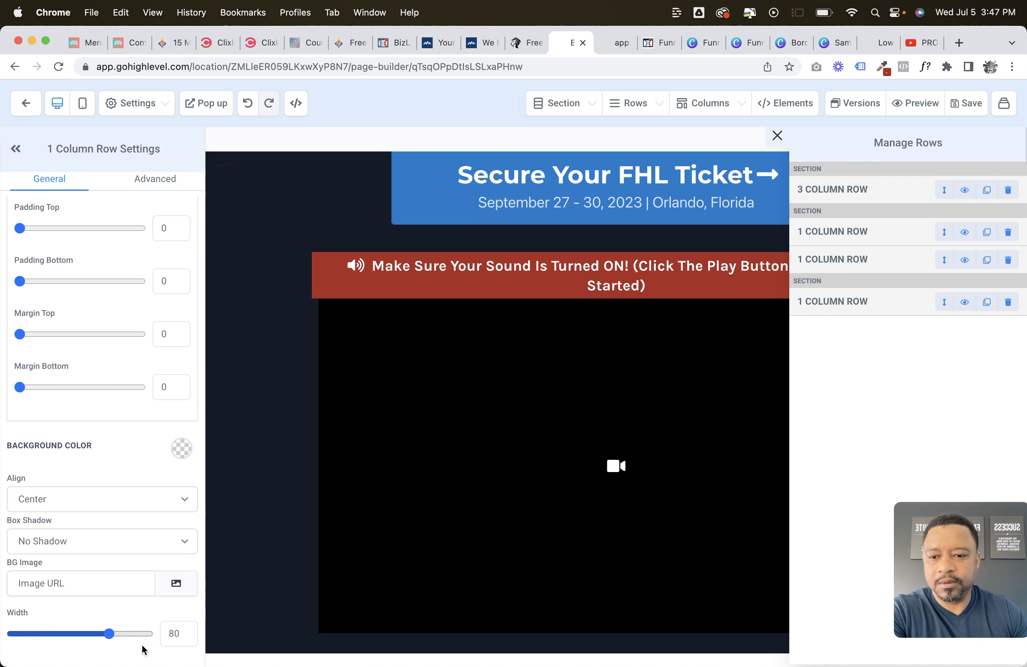
drag(173, 637, 156, 643)
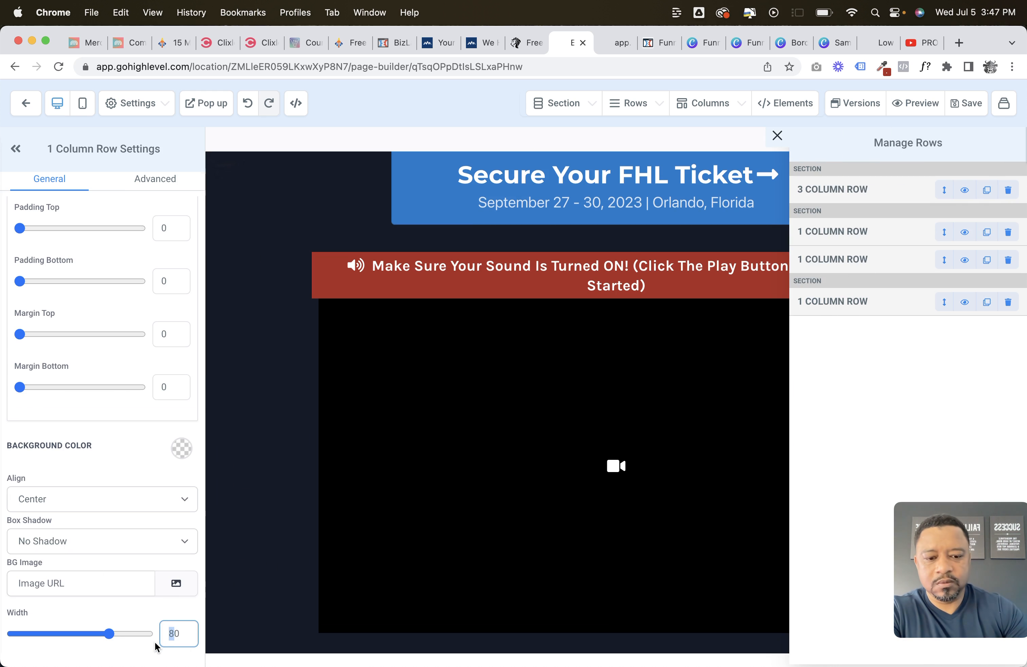
text(9)
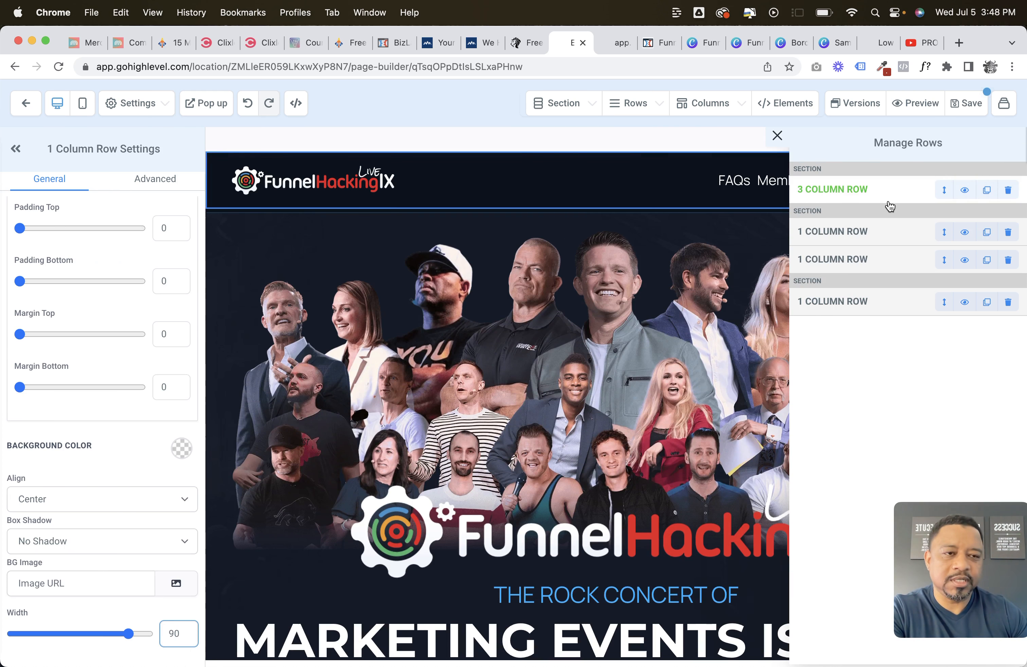
click(776, 138)
scroll(746, 413, down, 8)
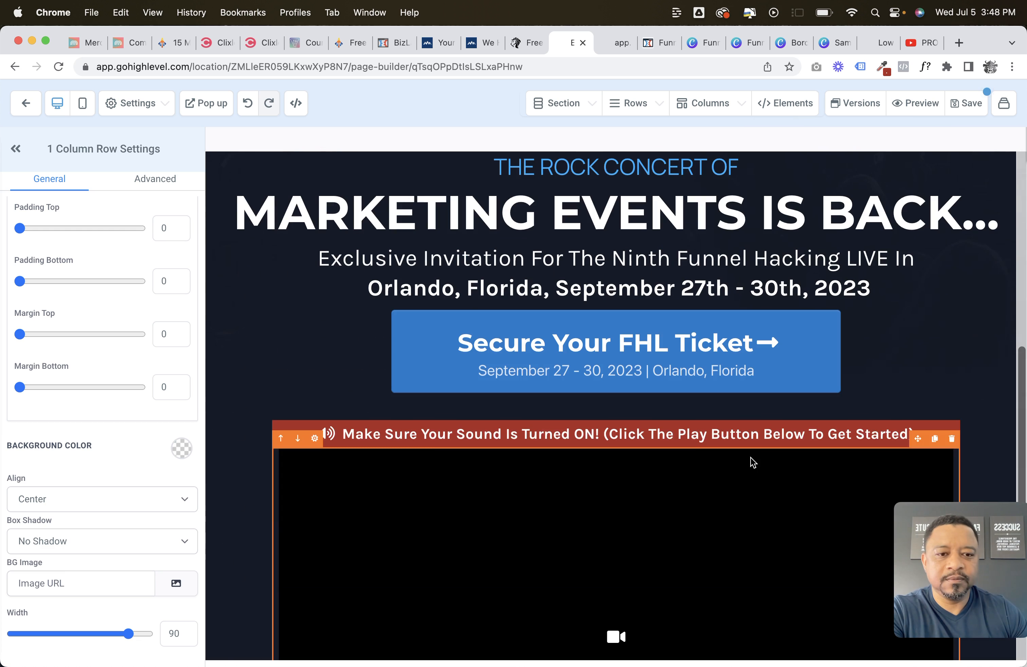
scroll(660, 459, down, 4)
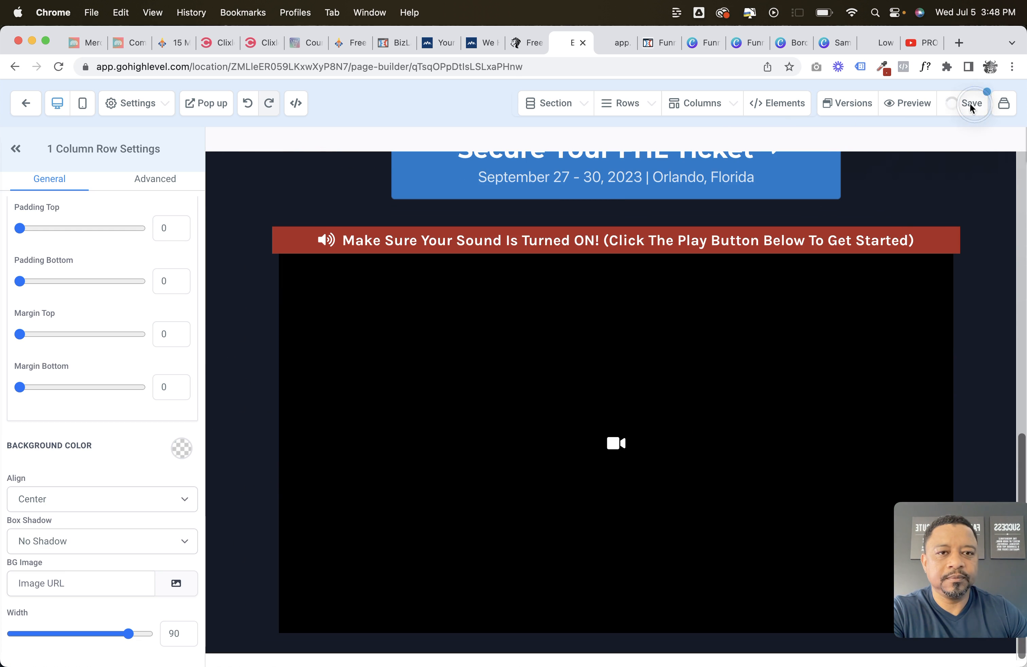
On the original page, exit WhatFont and inspect the CSS styles of the video's row and its inner column
click(656, 42)
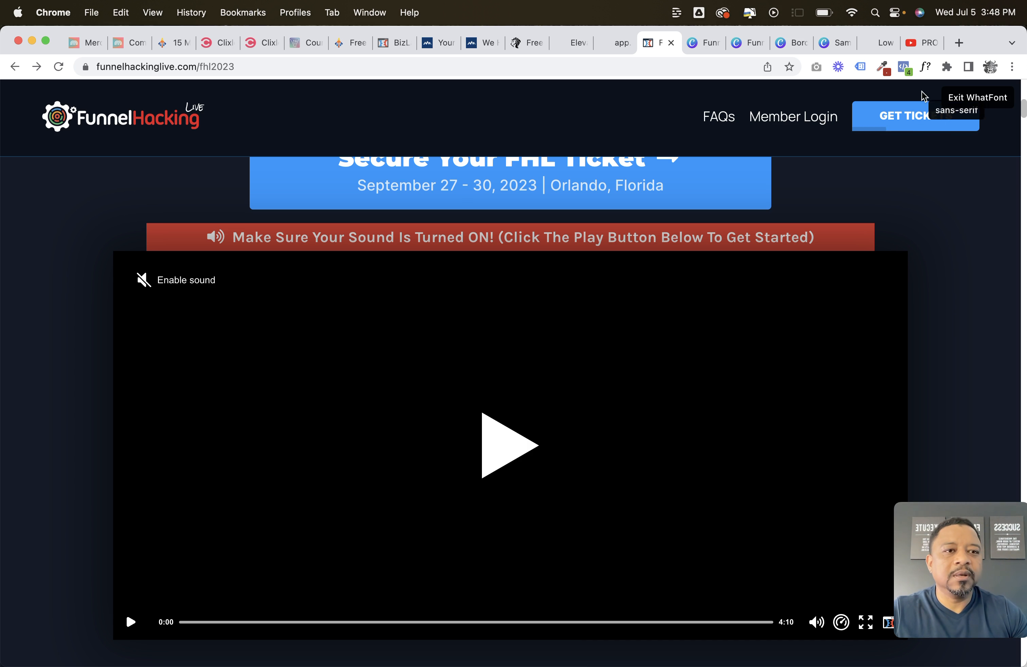
click(948, 98)
right_click(894, 243)
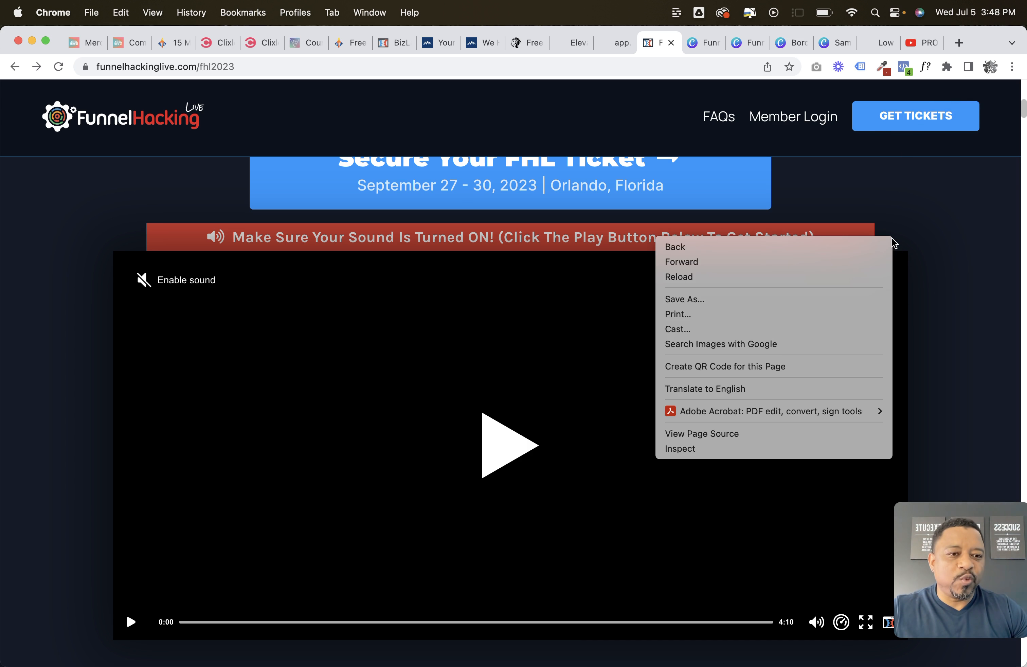
click(776, 450)
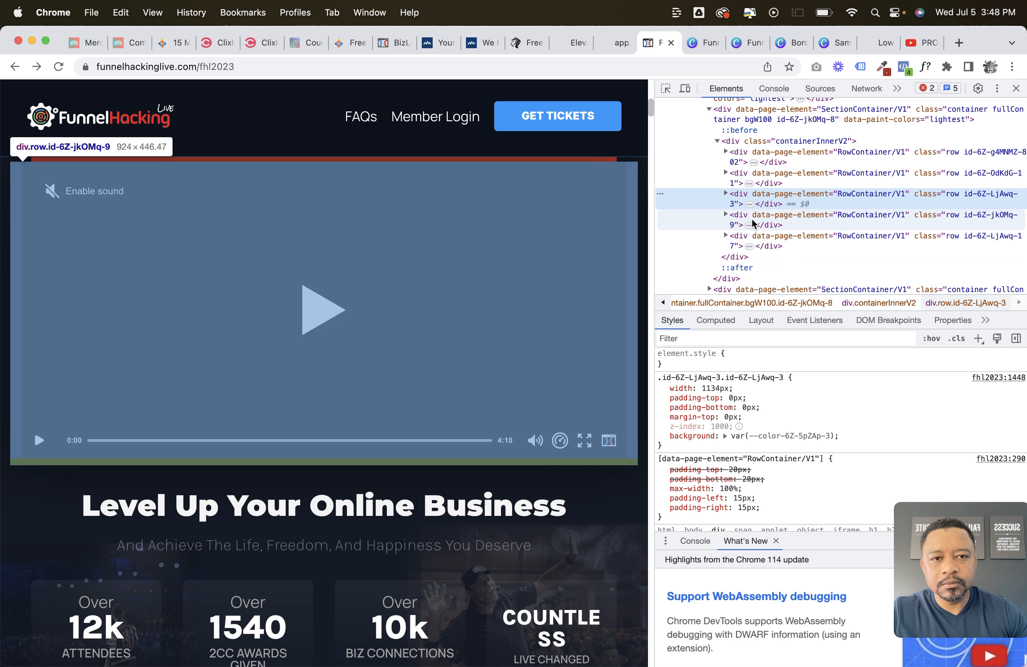
click(752, 223)
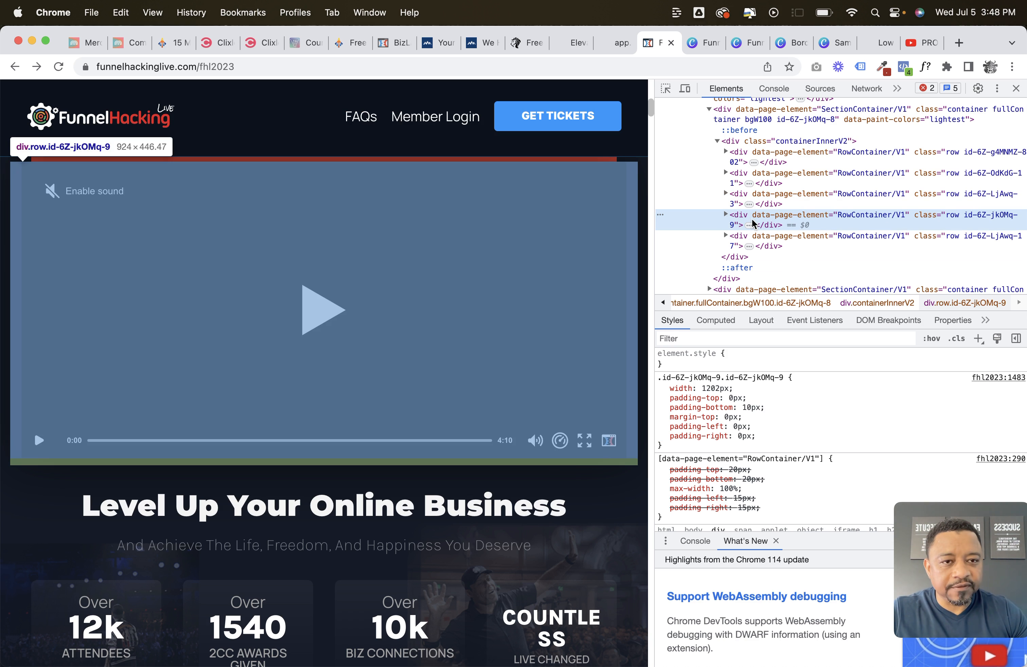
click(726, 215)
click(772, 250)
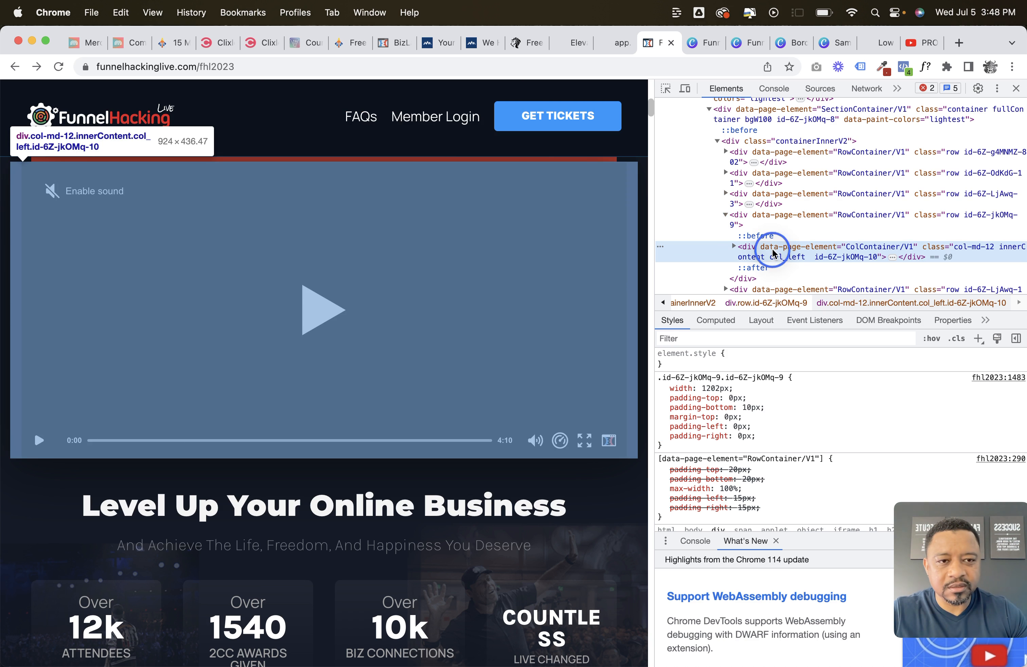
scroll(808, 411, down, 5)
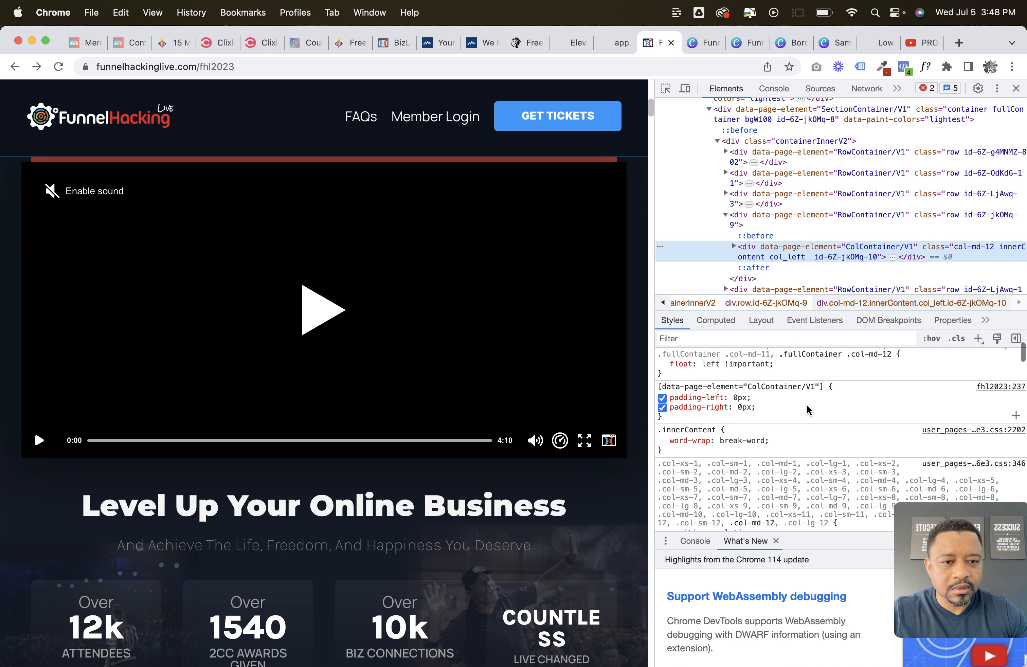
scroll(807, 409, down, 2)
scroll(805, 411, up, 8)
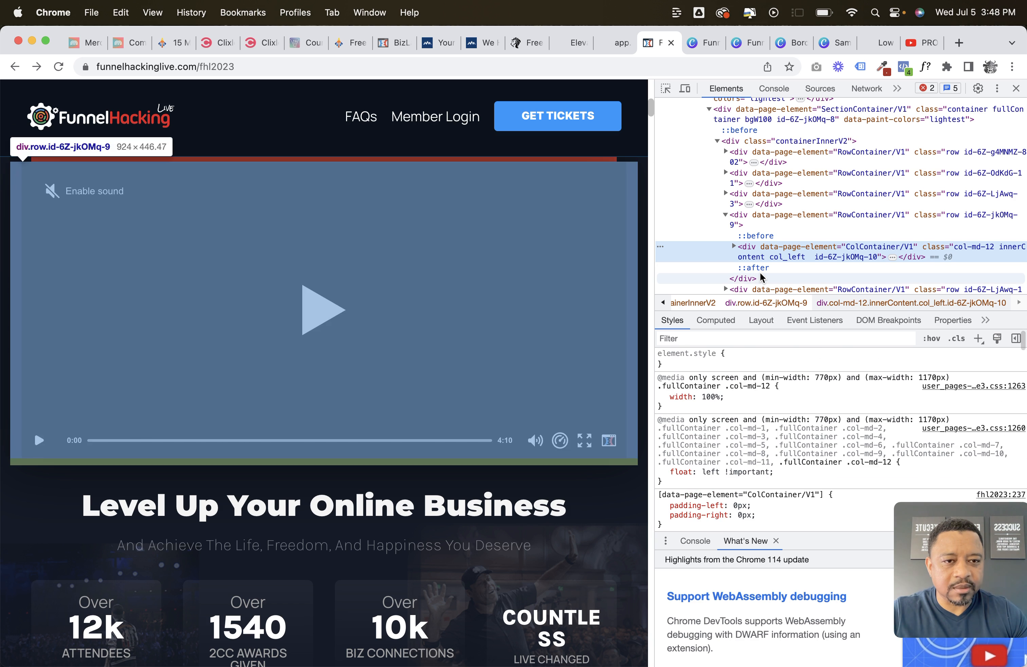
Examine the styles of the last row container in the video section and close the developer tools
scroll(756, 277, down, 1)
scroll(756, 277, down, 1)
scroll(736, 279, down, 1)
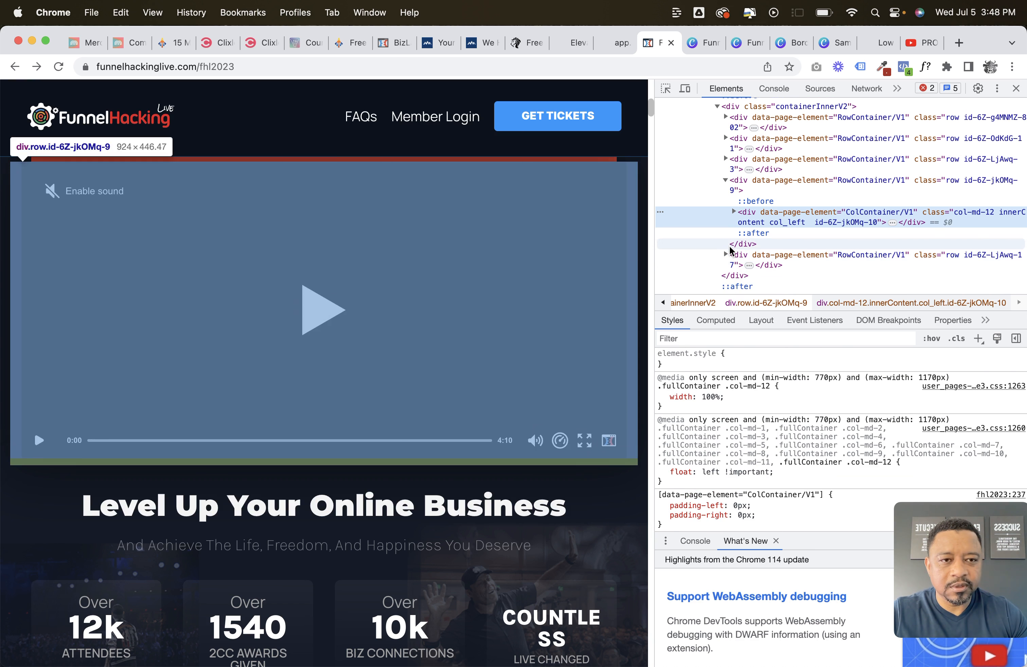
click(732, 245)
click(728, 255)
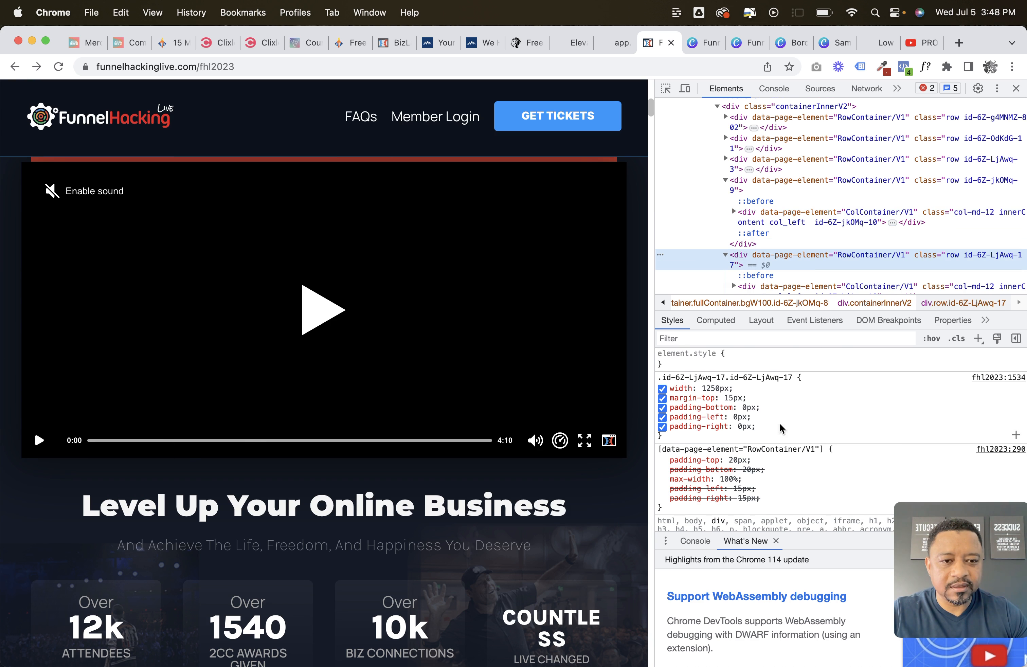
scroll(780, 430, down, 5)
scroll(779, 429, up, 5)
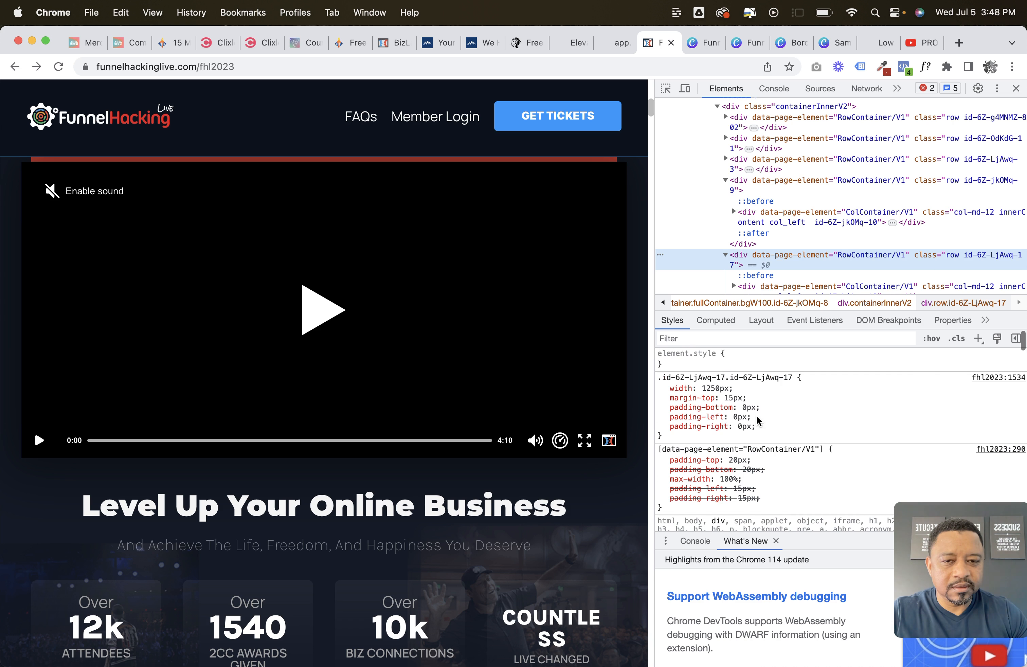
click(1014, 89)
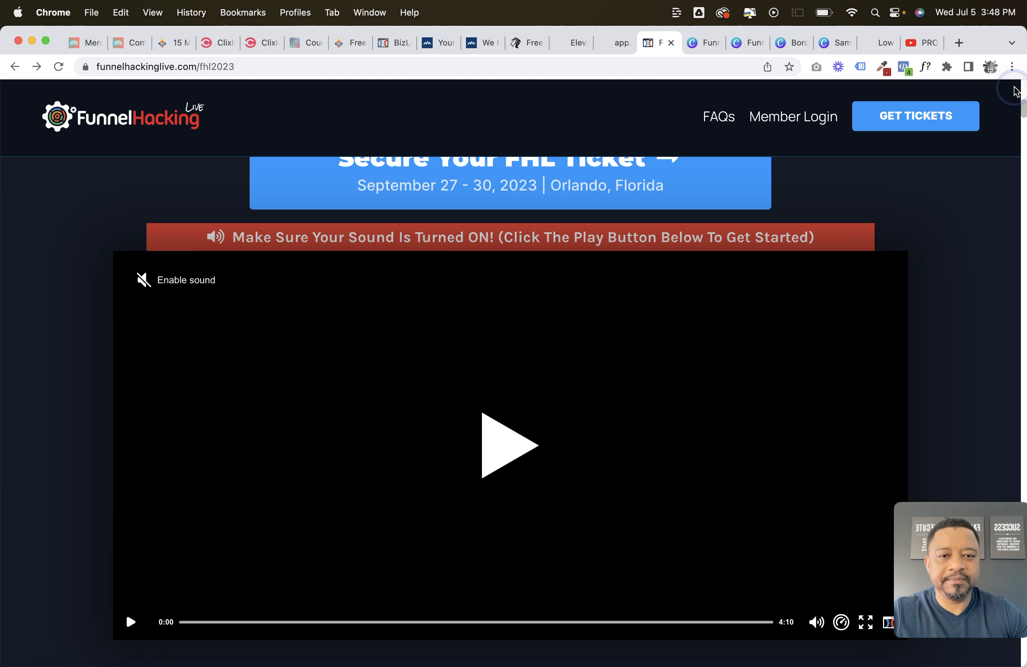
Switch to Notes, search for "shadow", and check the Form Styles and Custom Calendar Color Code notes for shadow code
key(super+Tab)
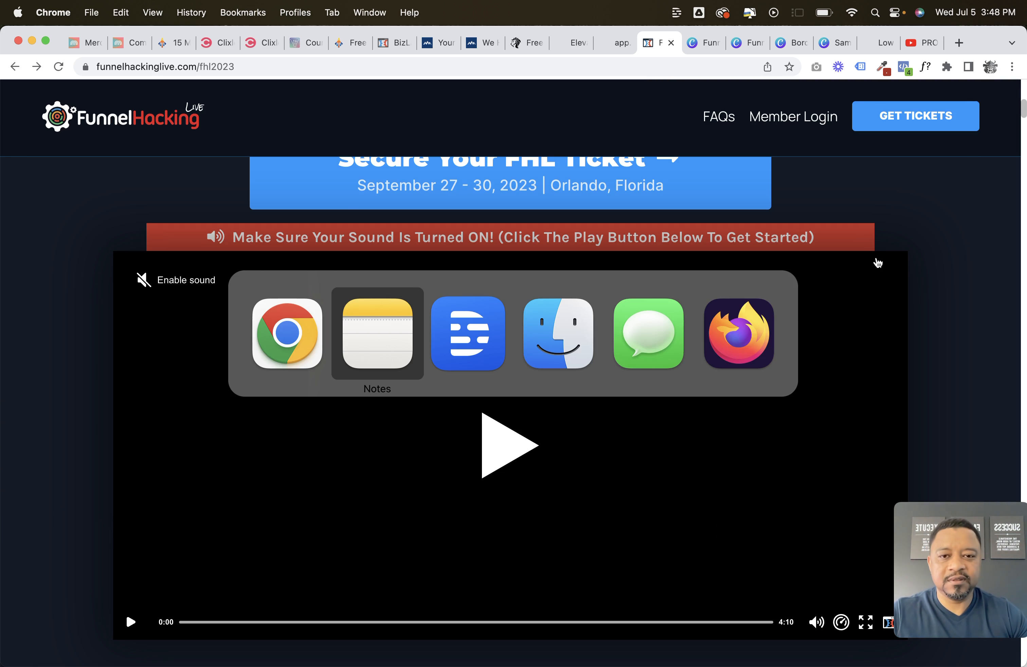
click(930, 45)
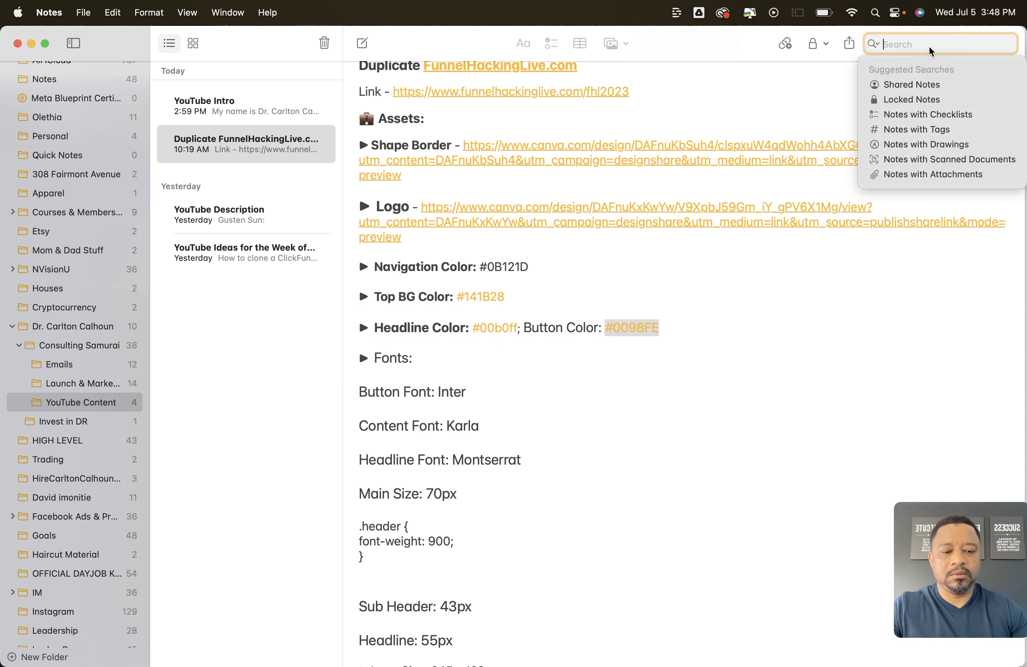
text(shadow)
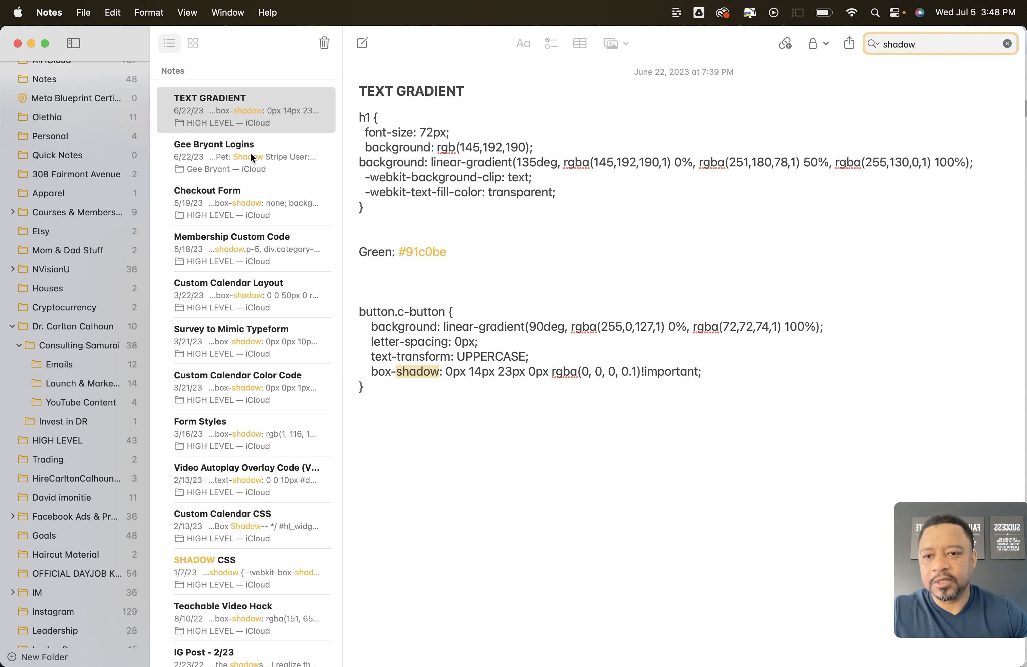
click(277, 440)
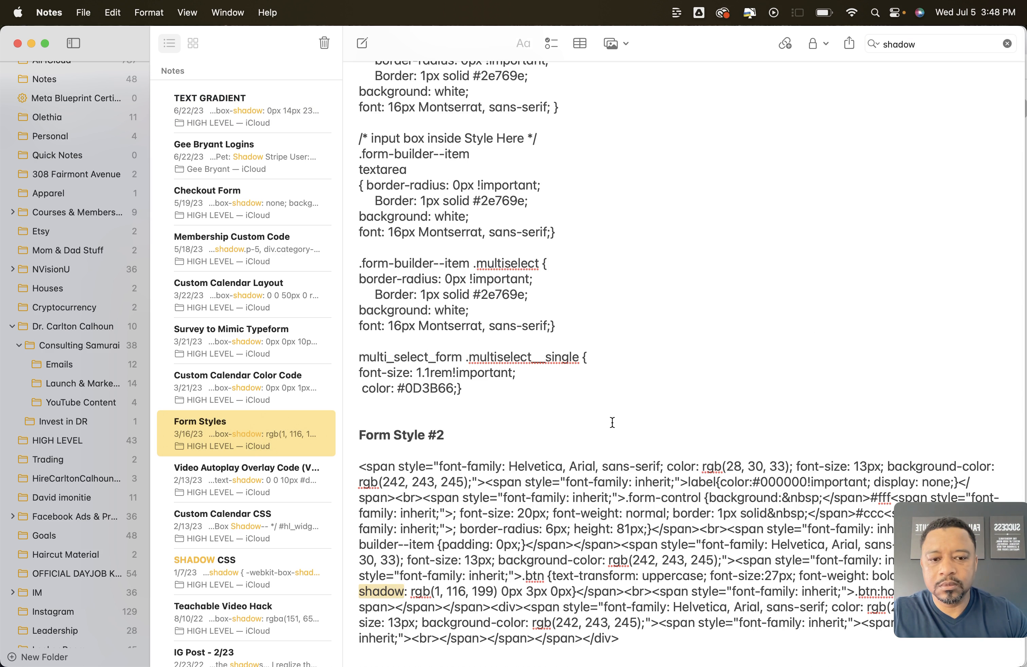
scroll(612, 422, up, 3)
click(238, 401)
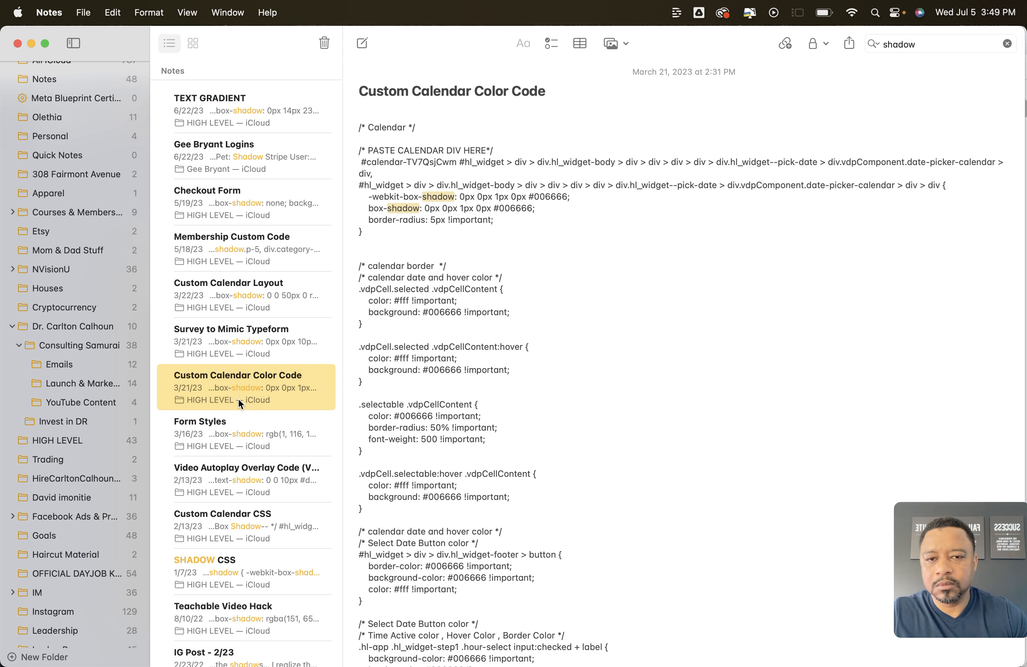
Open the SHADOW CSS note and copy its complete ".shadow 2" rule
click(230, 559)
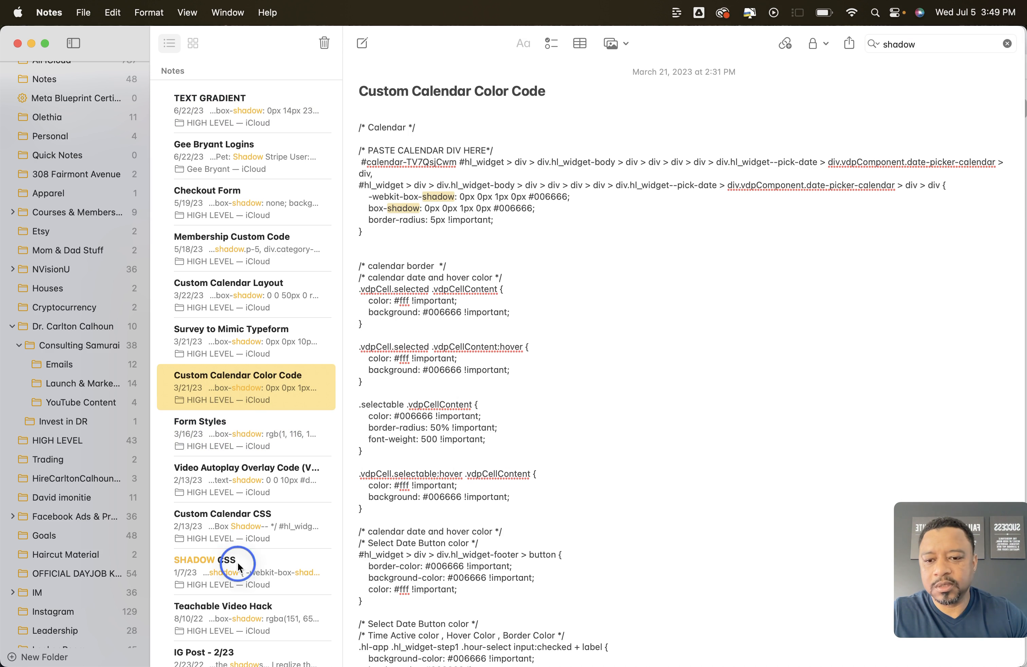
scroll(499, 384, down, 1)
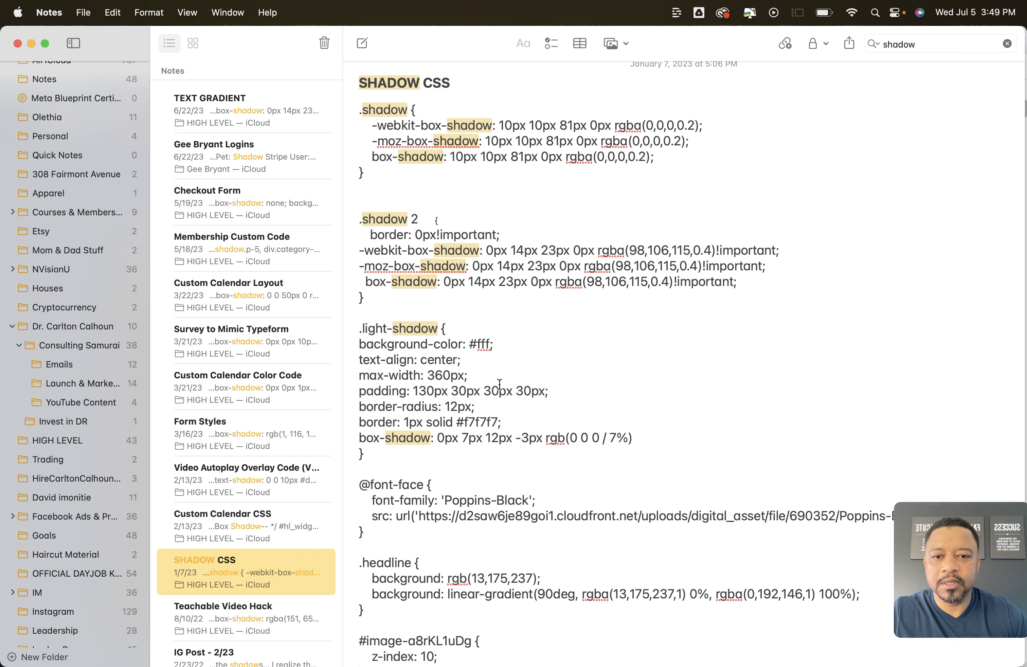
drag(362, 220, 376, 311)
Return to the page builder in Chrome and paste the copied ".shadow 2" rule into the page's custom CSS
key(super+Tab)
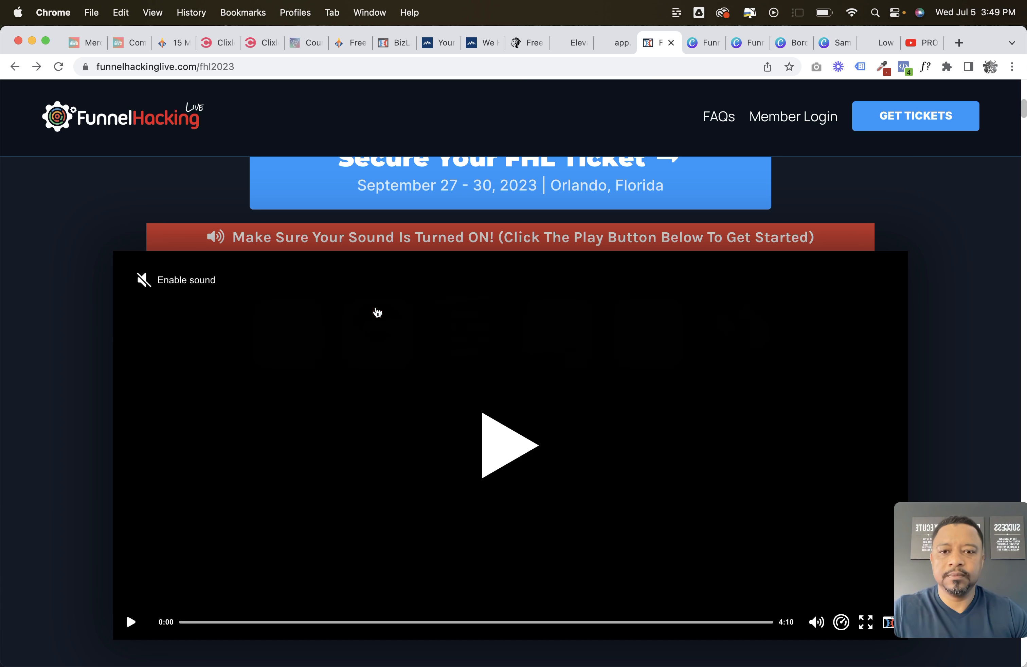
click(616, 44)
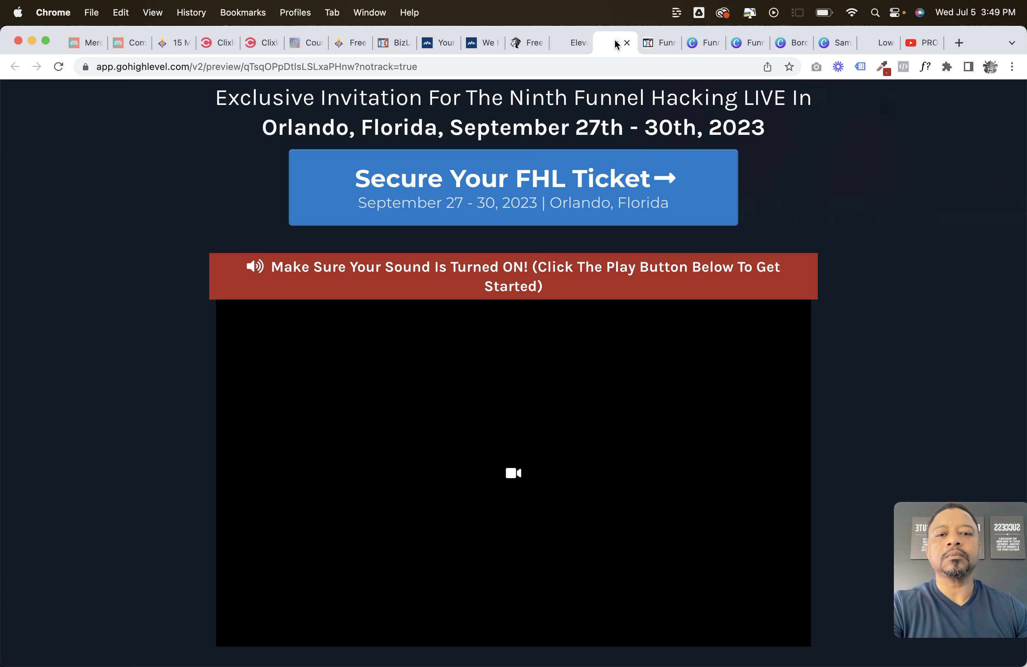
click(574, 43)
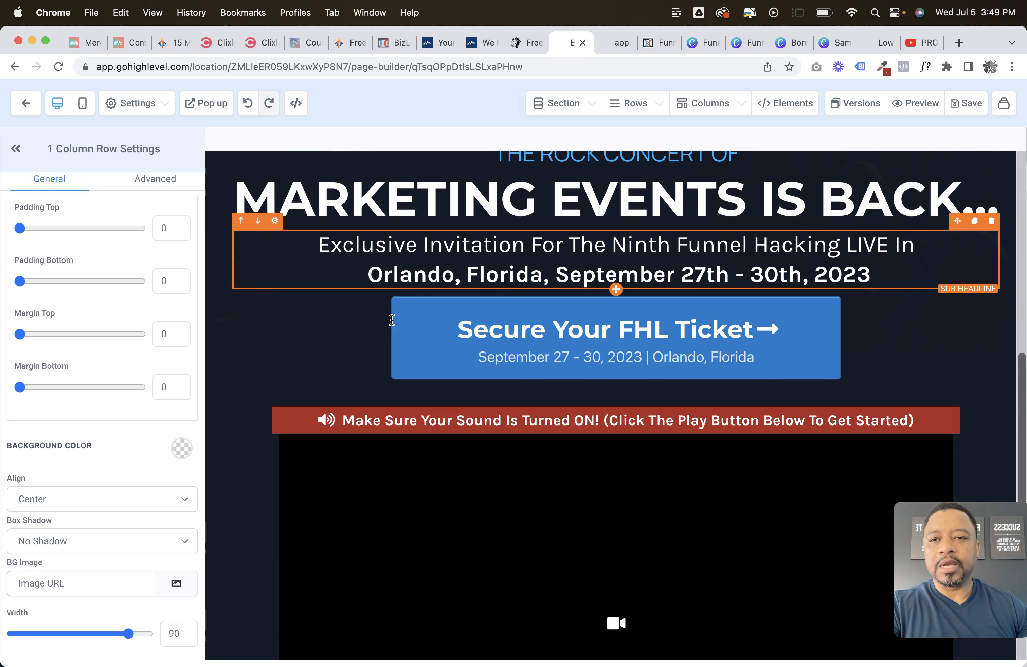
click(139, 102)
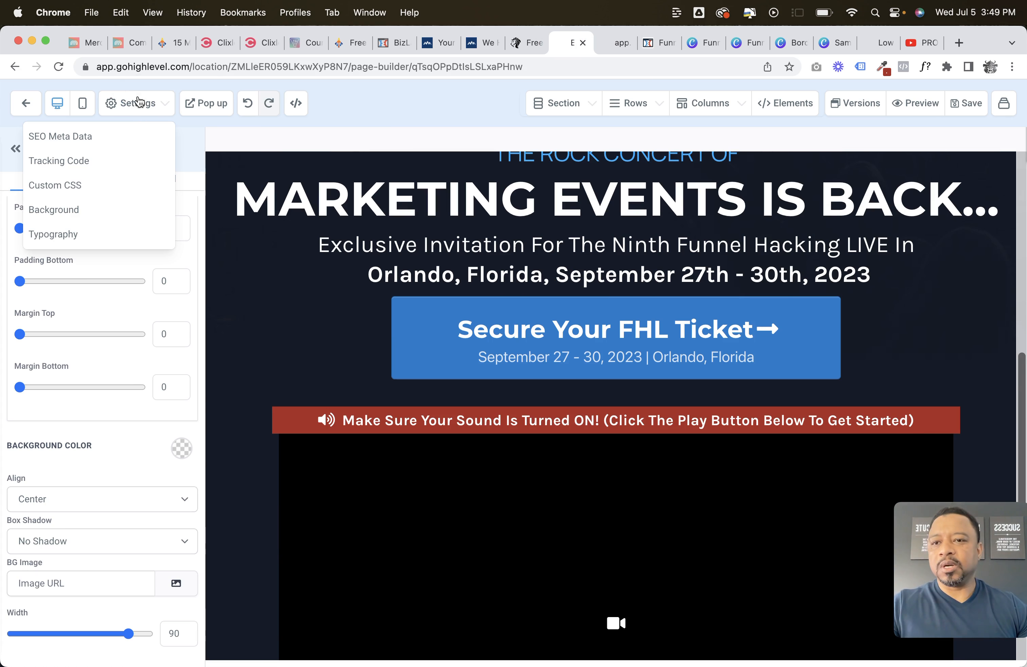
click(54, 186)
click(325, 300)
text(.shadow 2 { • border: 0px!important; -webkit-box-shadow: 0px 14px 23px 0px rgba(98,106,115,0.4)!important; -moz-box-shadow: 0px 14px 23px 0px rgba(98,106,115,0.4)!important;  box-shadow: 0px 14px 23px 0px rgba(98,106,115,0.4)!important; })
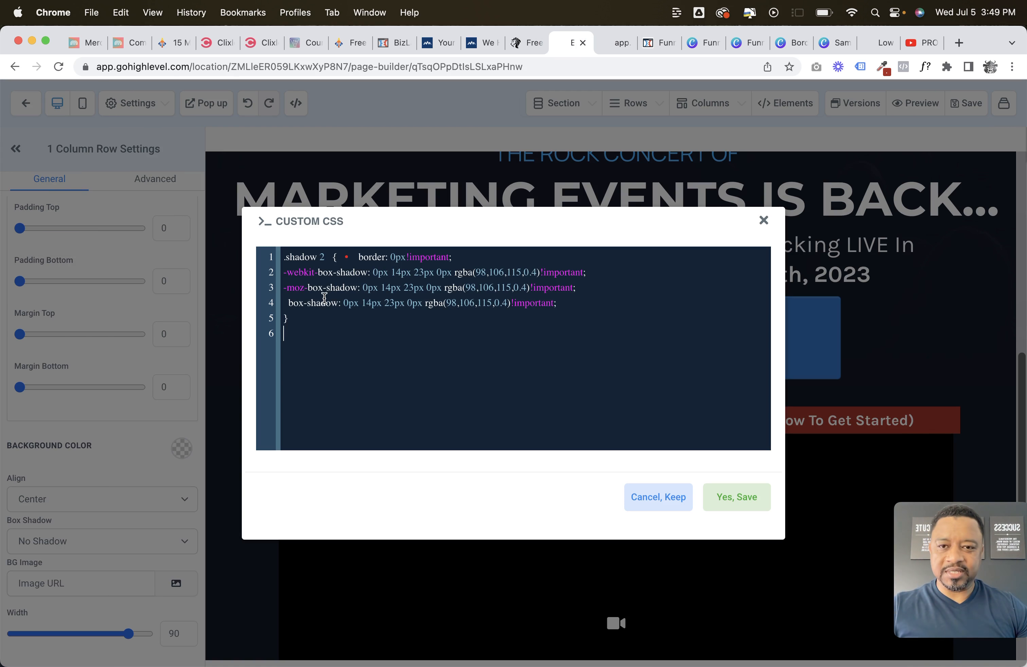
Clean up the pasted CSS: remove the stray bullet, put the border declaration on its own line, and rename the selector to .shadow
click(357, 258)
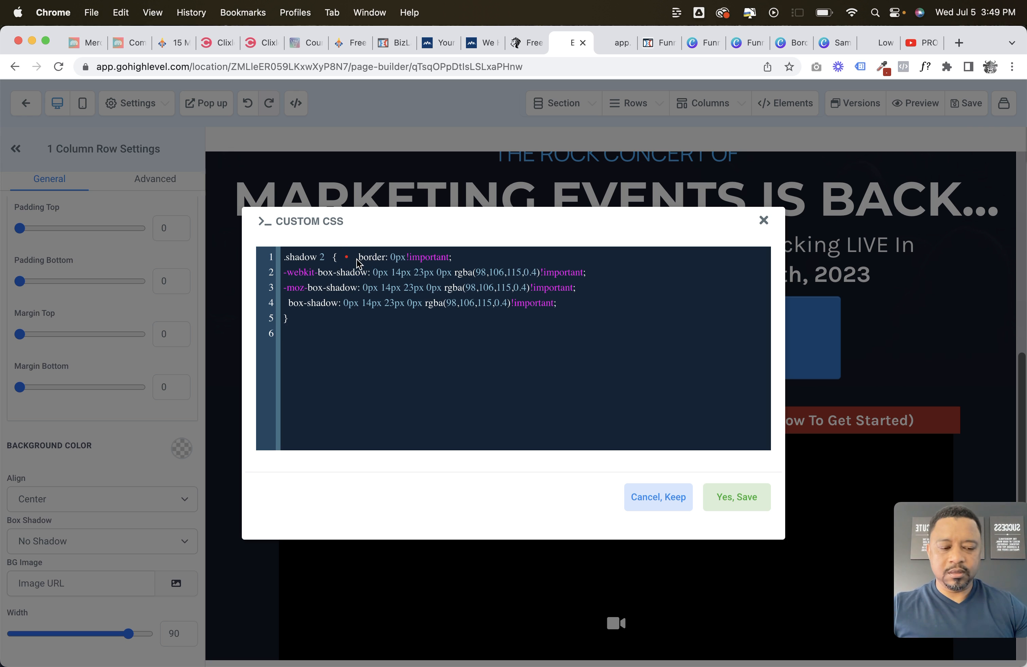
key(BackSpace)
key(BackSpace)
key(BackSpace)
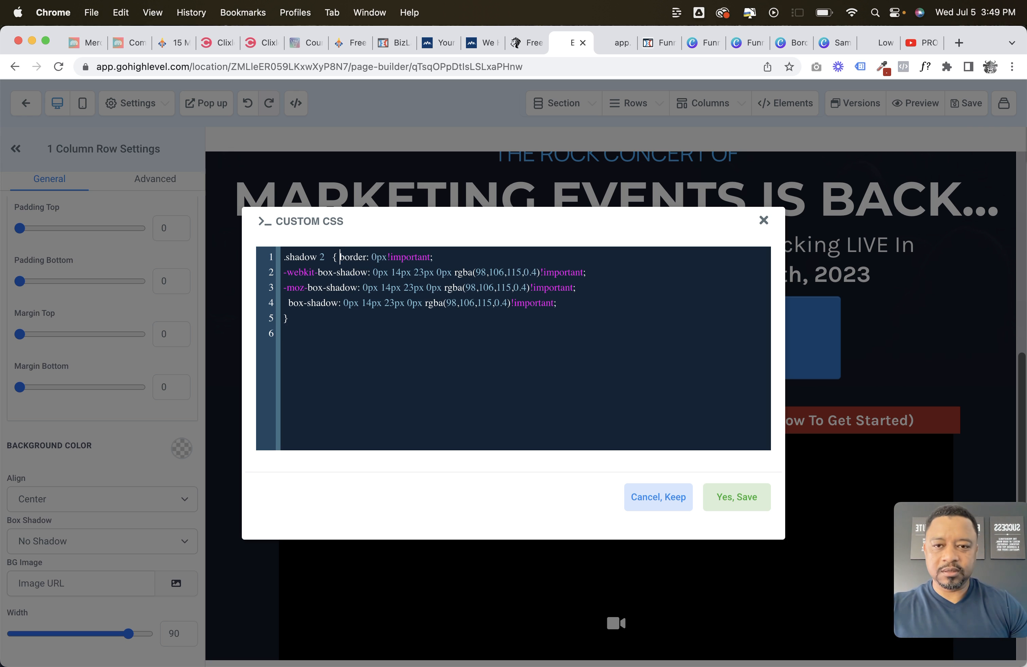
key(Return)
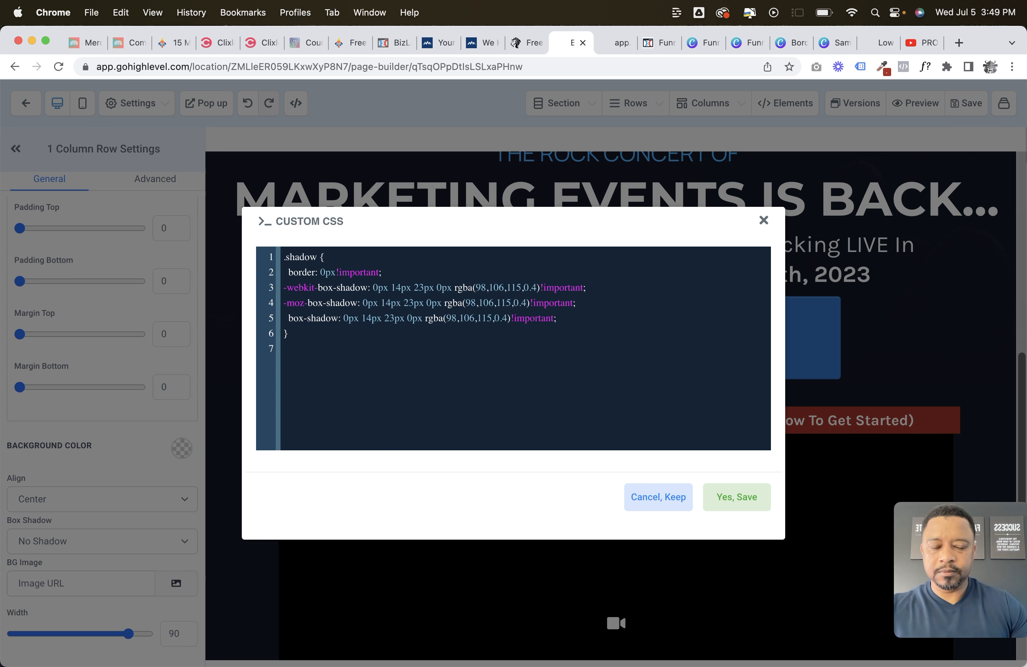
Save the custom CSS and assign the custom class "shadow" to the column holding the sound banner and video
click(720, 496)
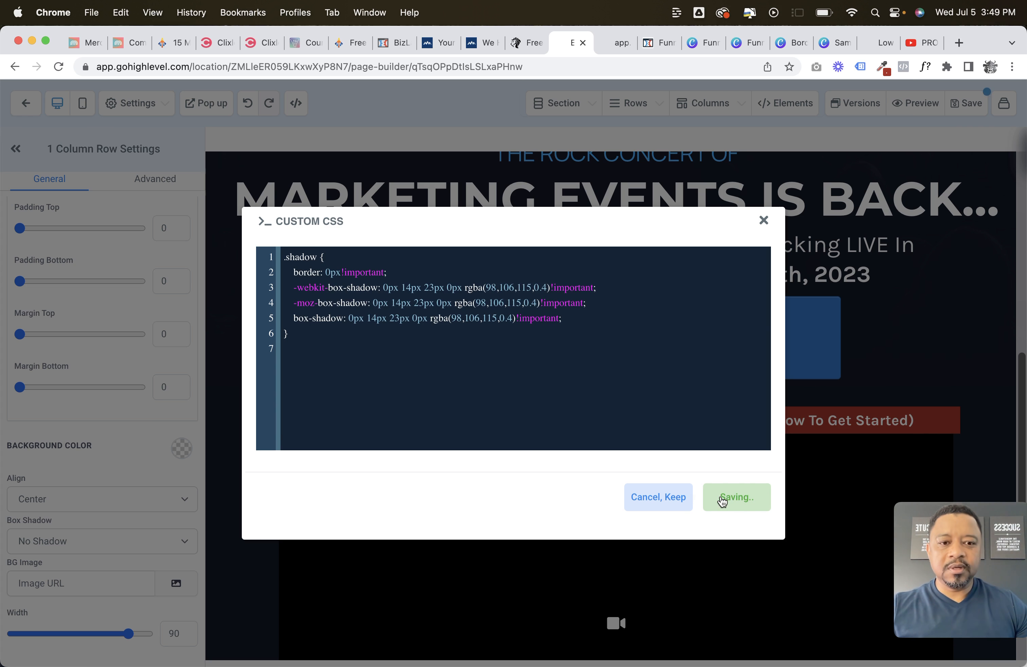
scroll(721, 523, down, 3)
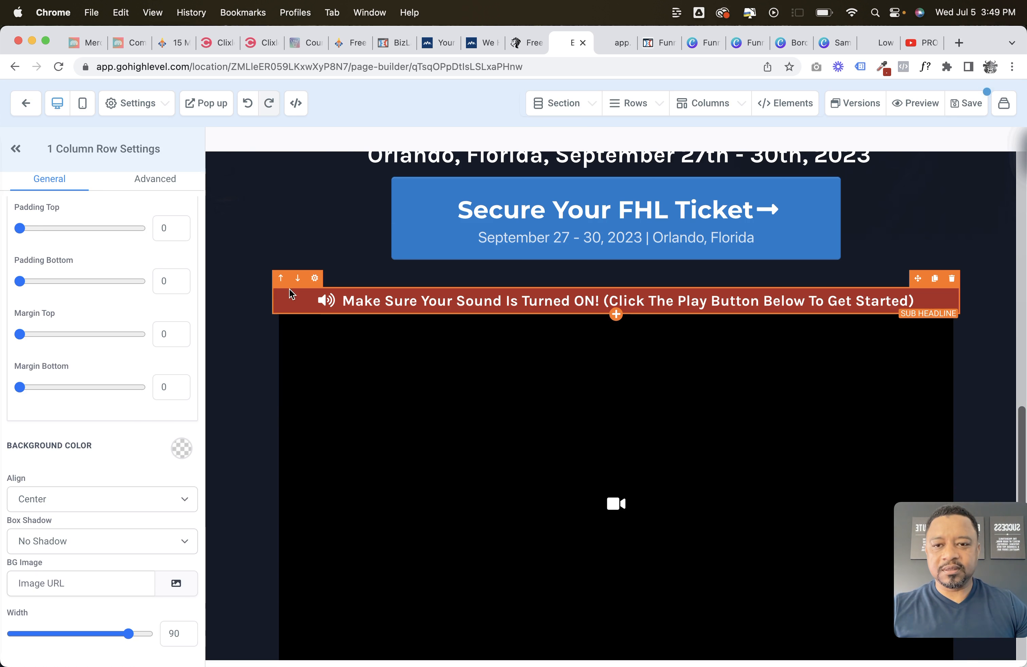
click(269, 287)
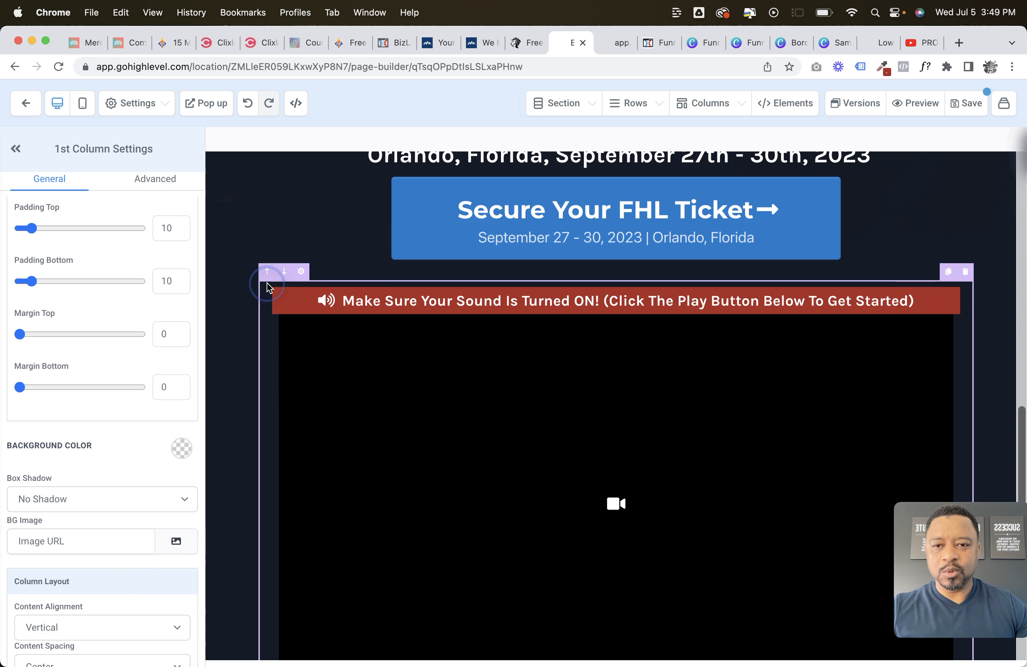
click(156, 180)
click(63, 401)
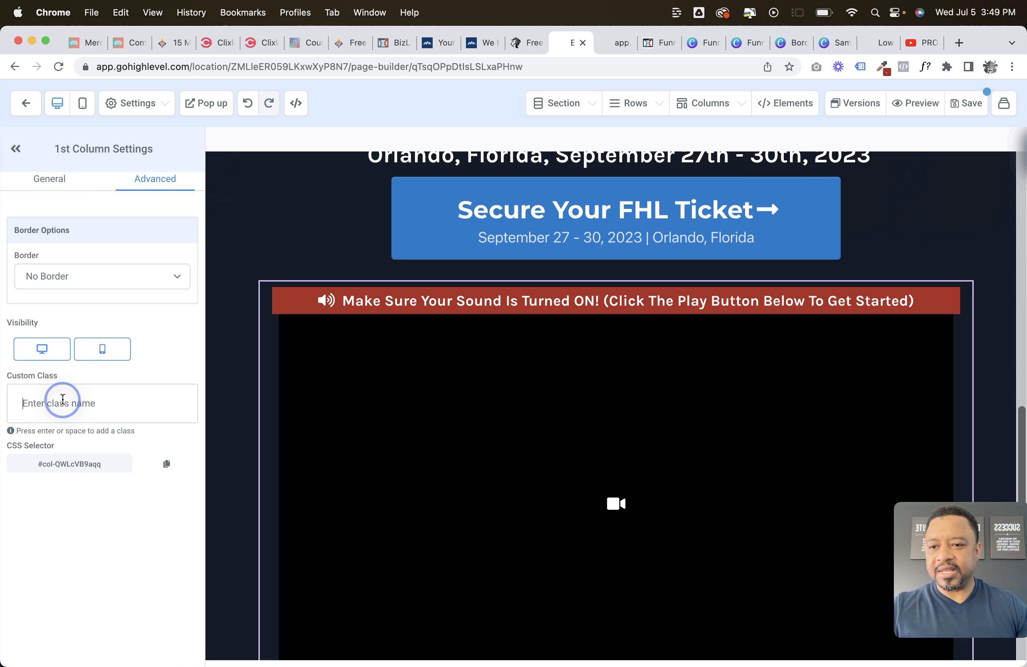
text(sha)
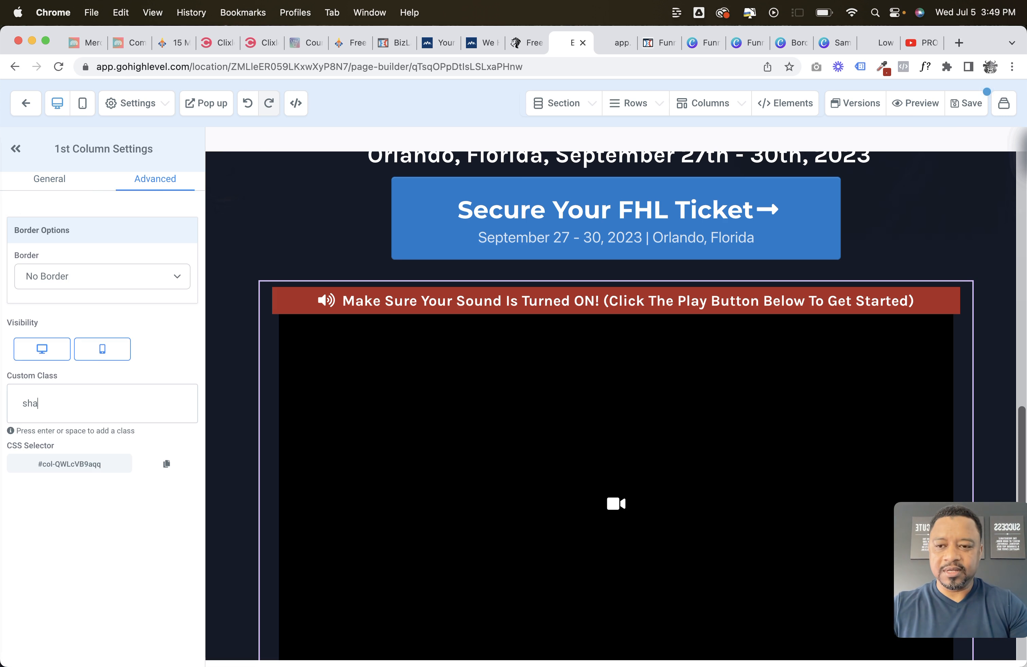
text(dow)
key(Return)
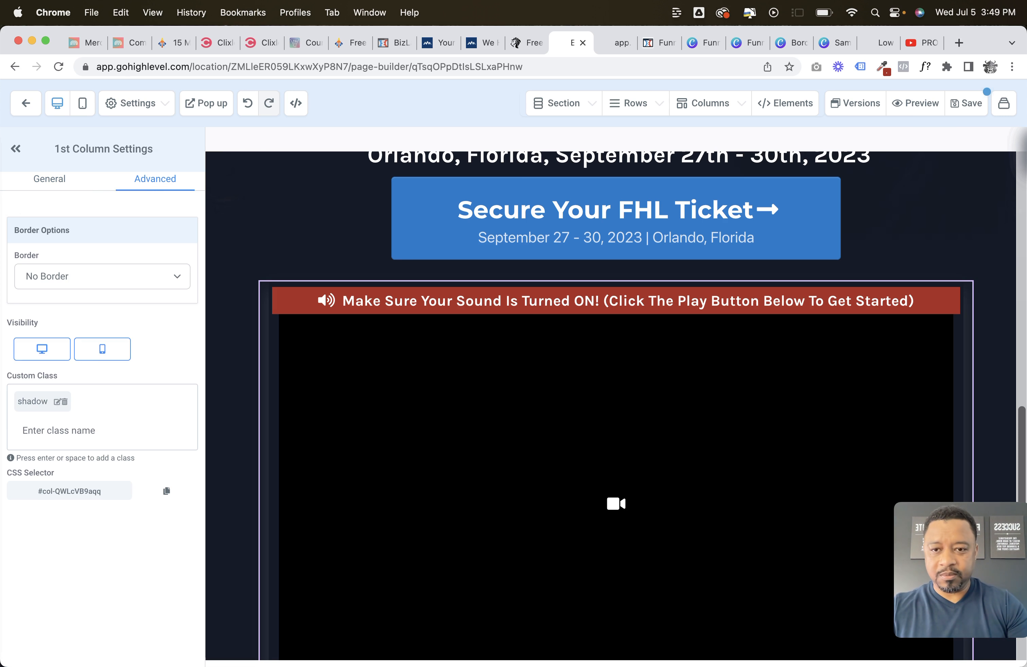
Save the page and check the shadow around the video column in the page preview
scroll(277, 457, down, 2)
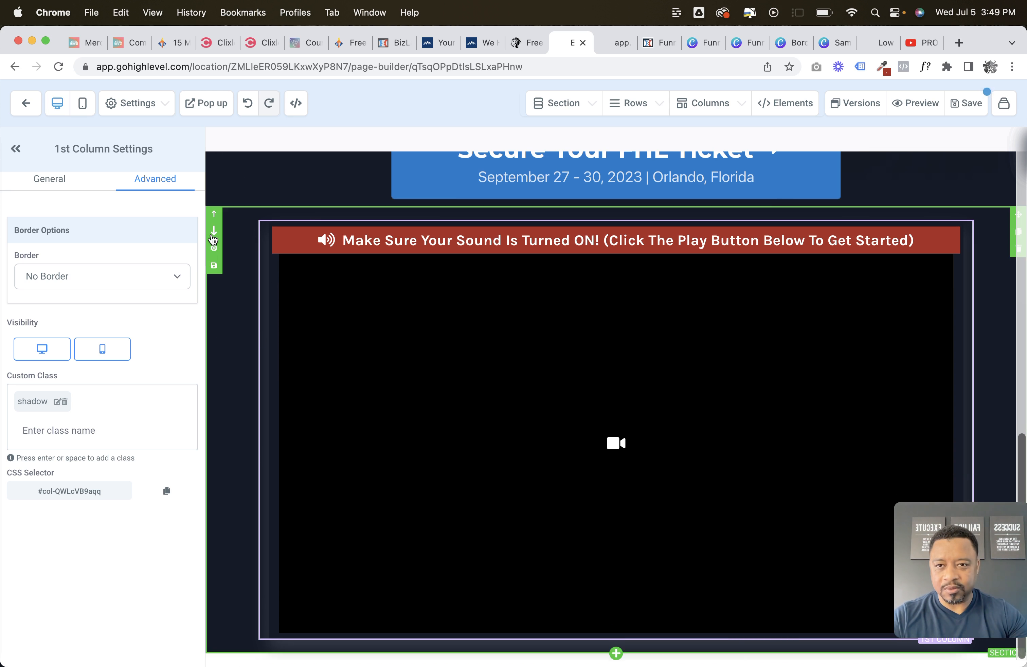
click(971, 104)
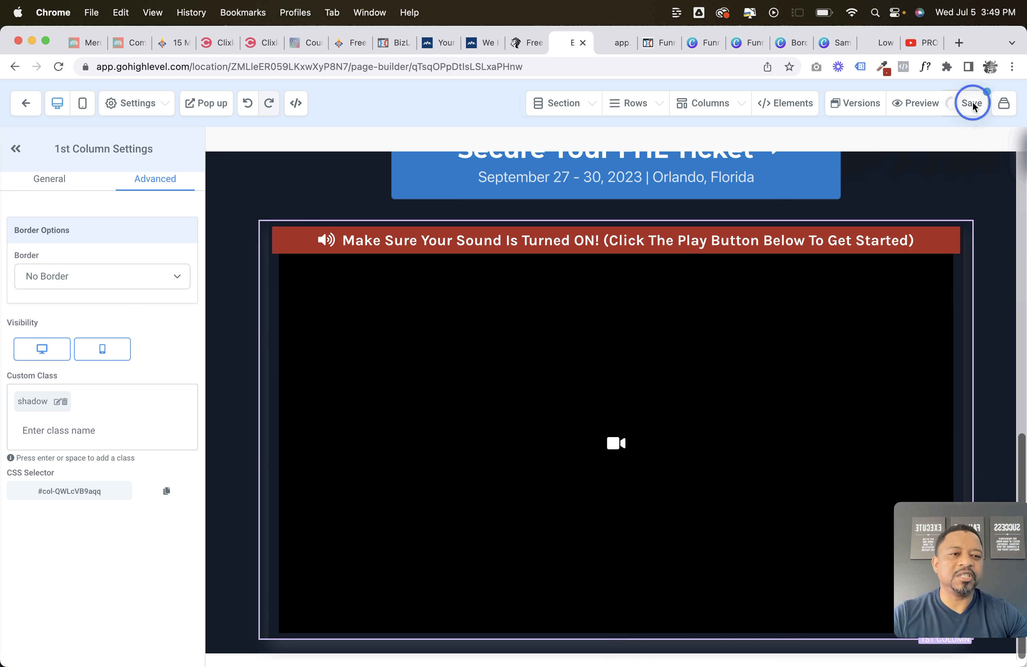
click(620, 44)
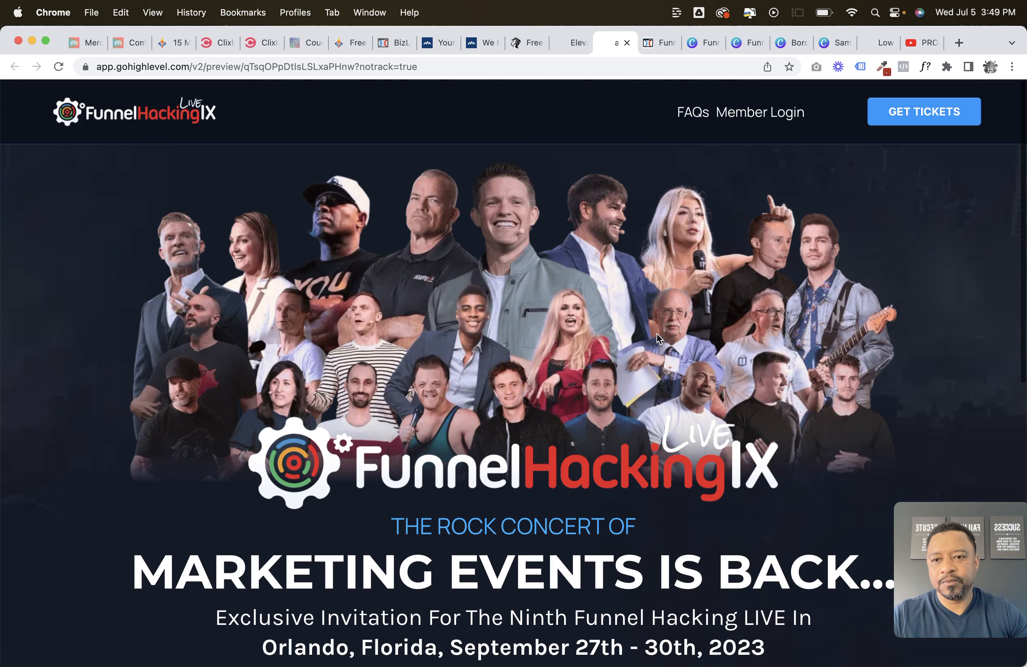
scroll(398, 354, down, 12)
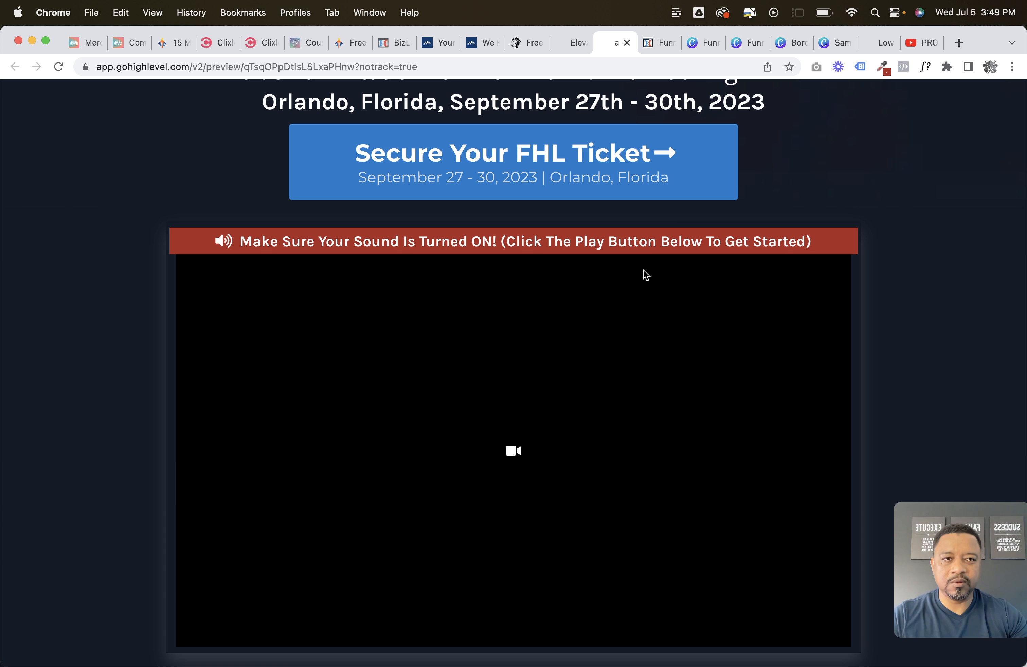
Sample the dark shadow color beside the video on the original Funnel Hacking Live page with the color picker extension
click(658, 42)
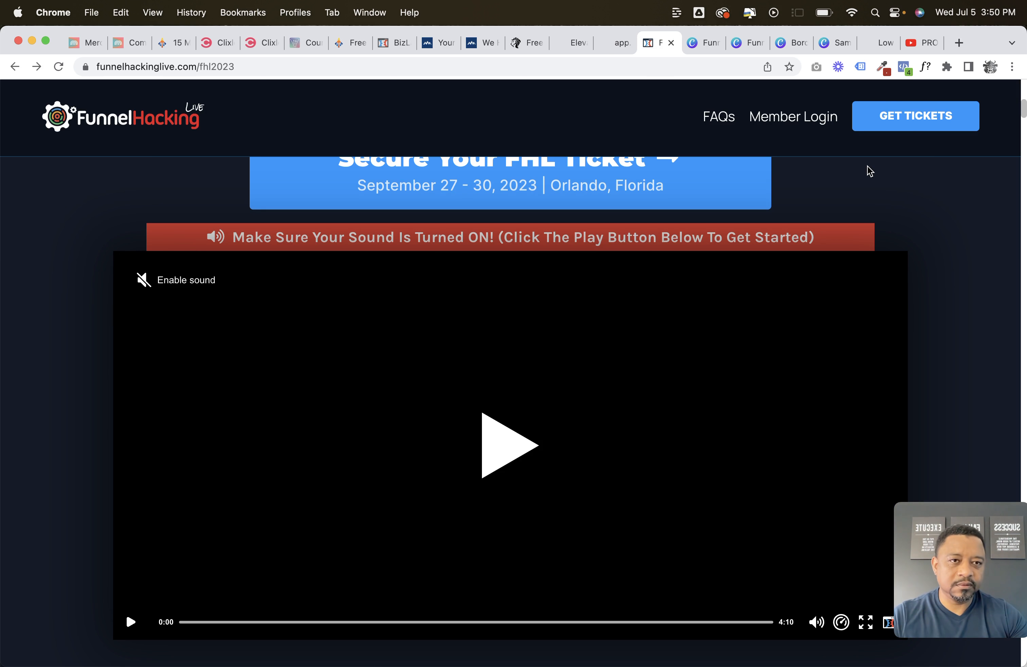
click(887, 68)
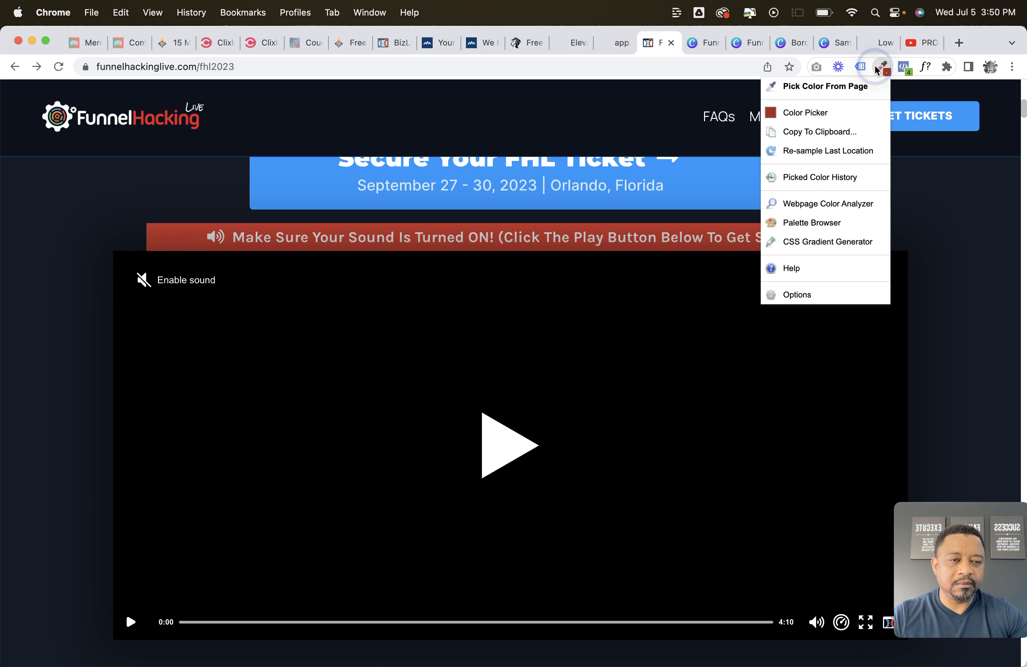
click(844, 89)
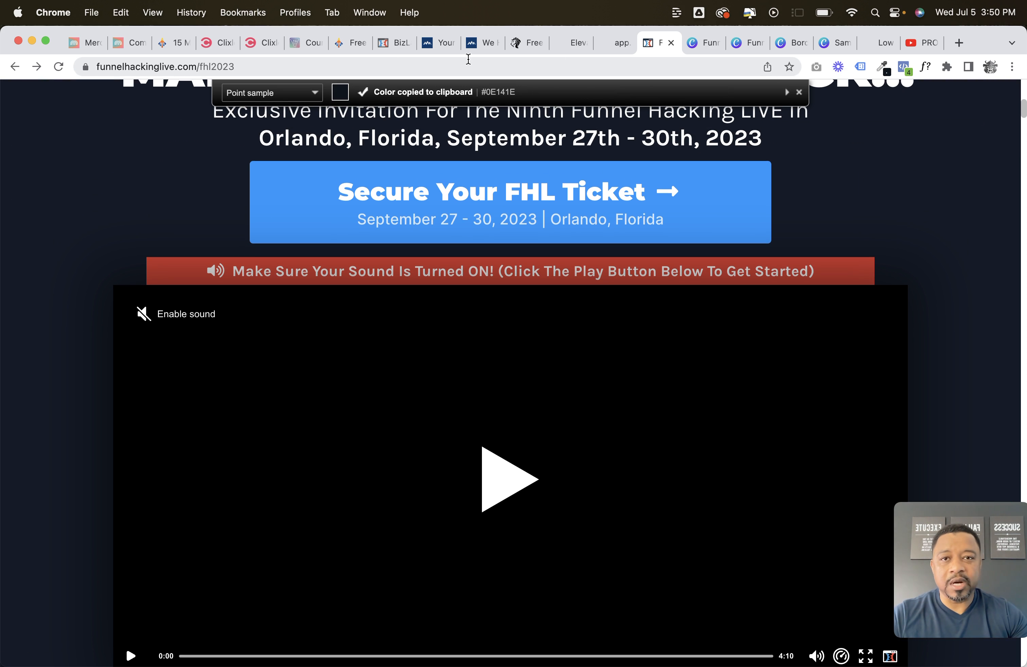
In the page builder's custom CSS, set the unprefixed box-shadow color in .shadow to rgba(0,0,0,0.4) and save the CSS
click(565, 41)
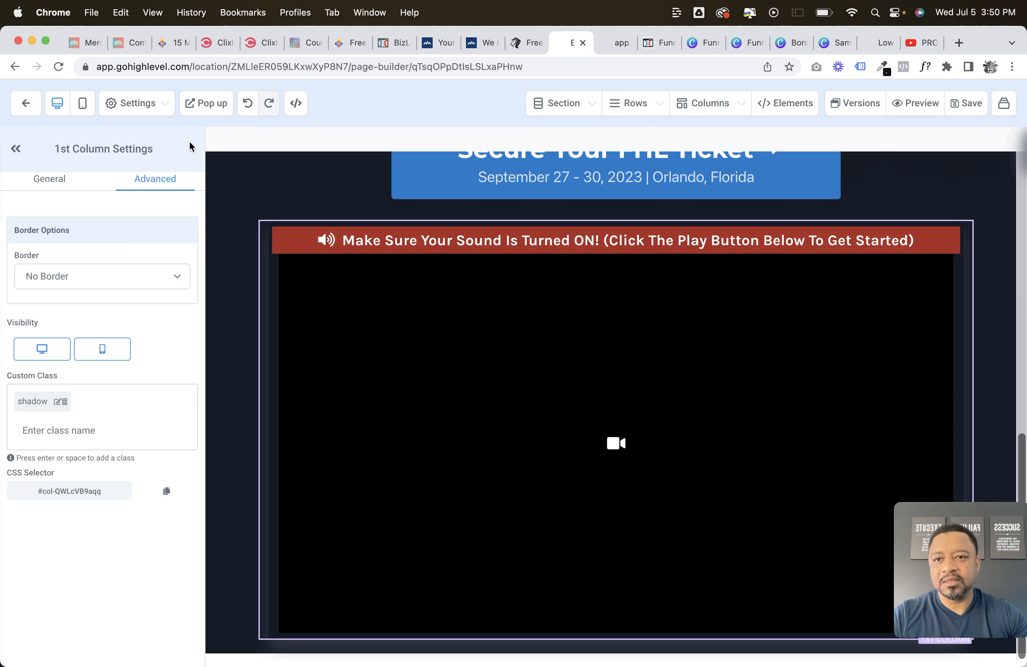
click(119, 104)
click(110, 184)
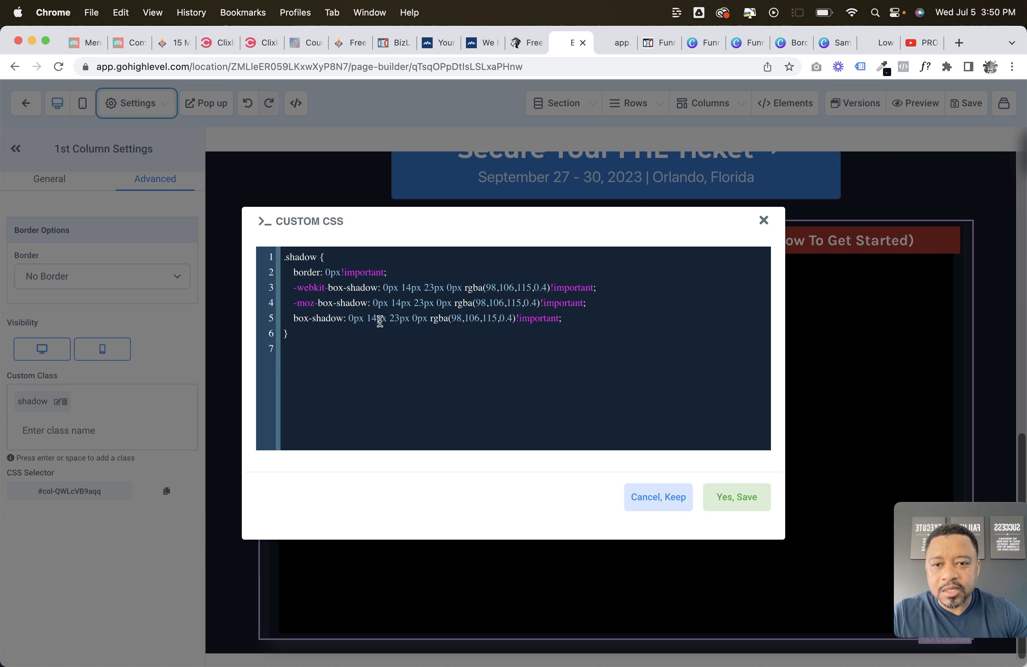
drag(432, 321, 486, 325)
click(478, 343)
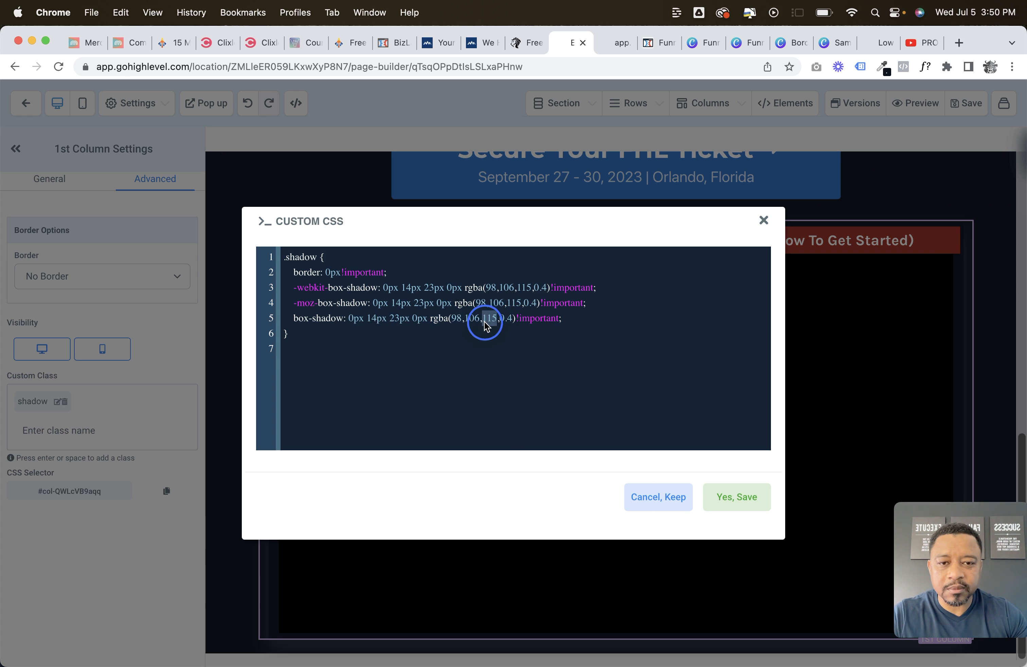
text(0)
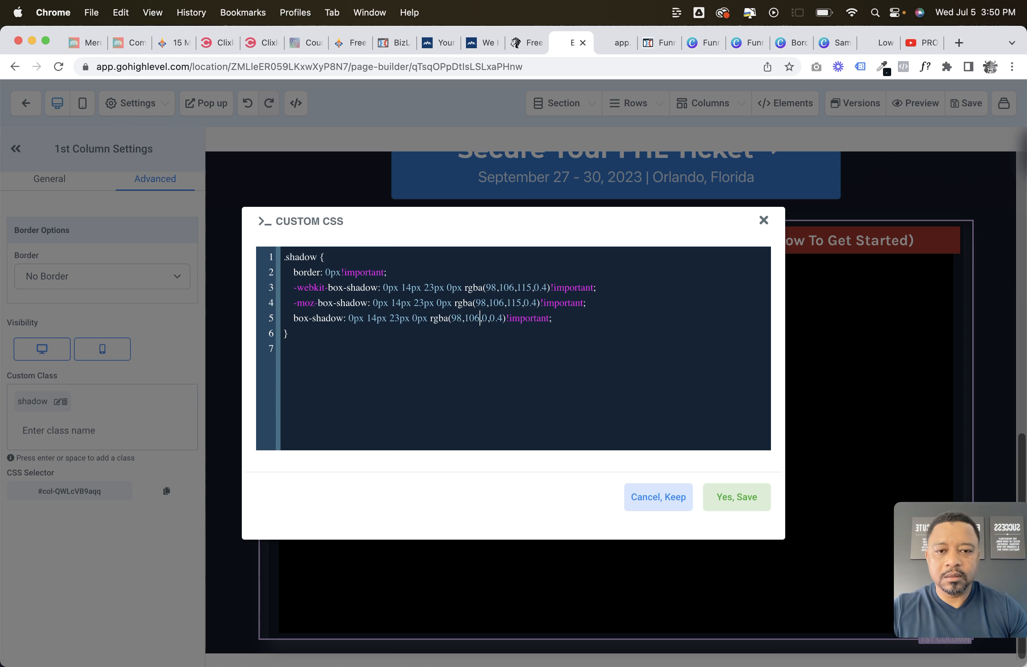
key(BackSpace)
key(BackSpace)
key(BackSpace)
text(0)
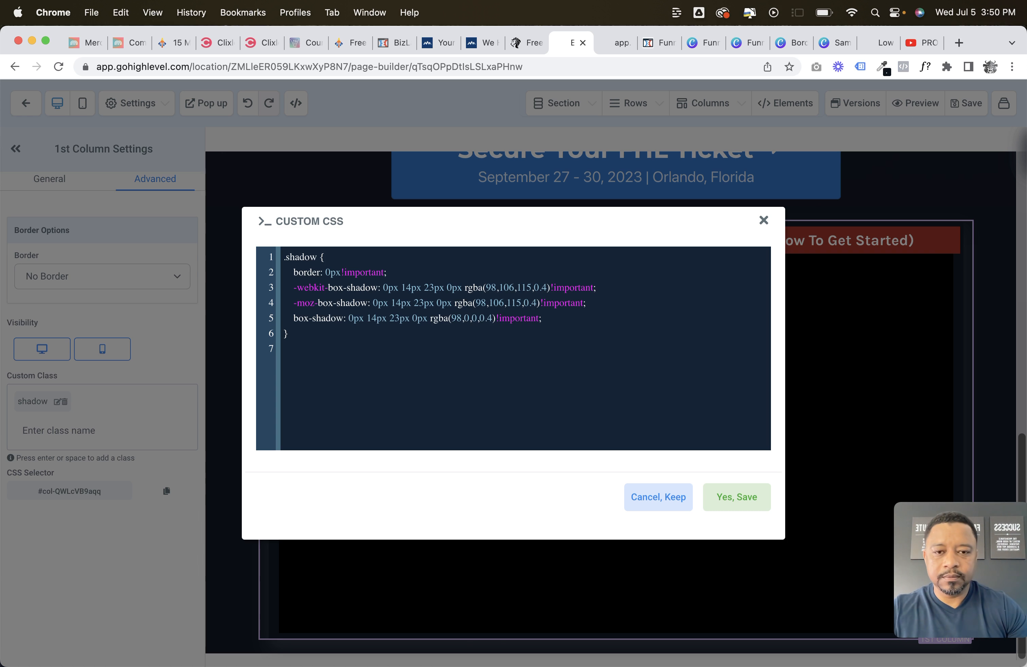
key(Left)
key(Left)
key(BackSpace)
key(BackSpace)
text(0)
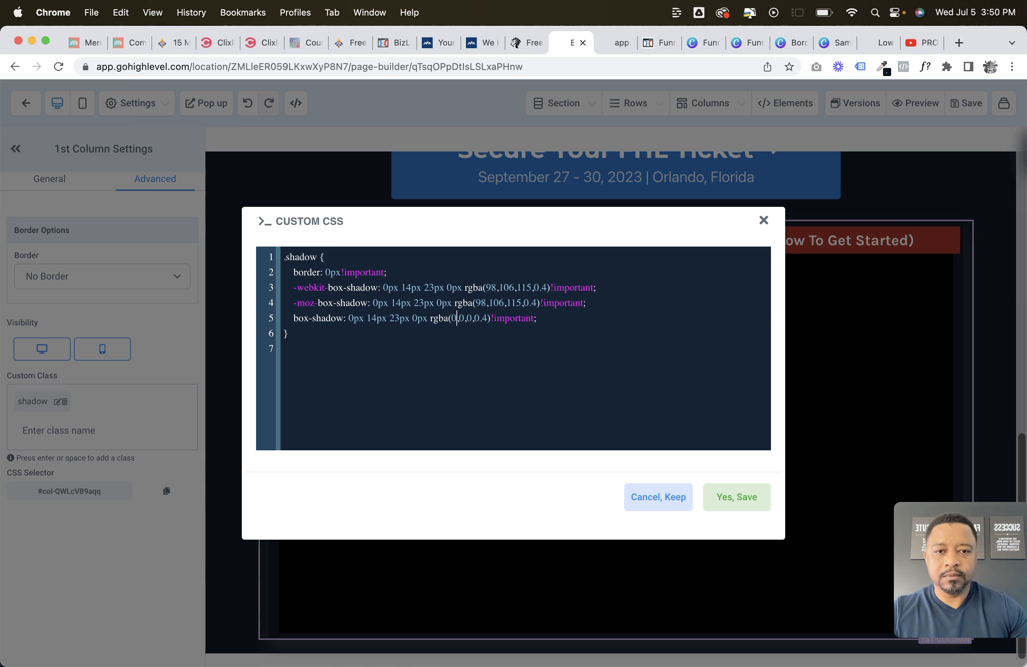
click(741, 503)
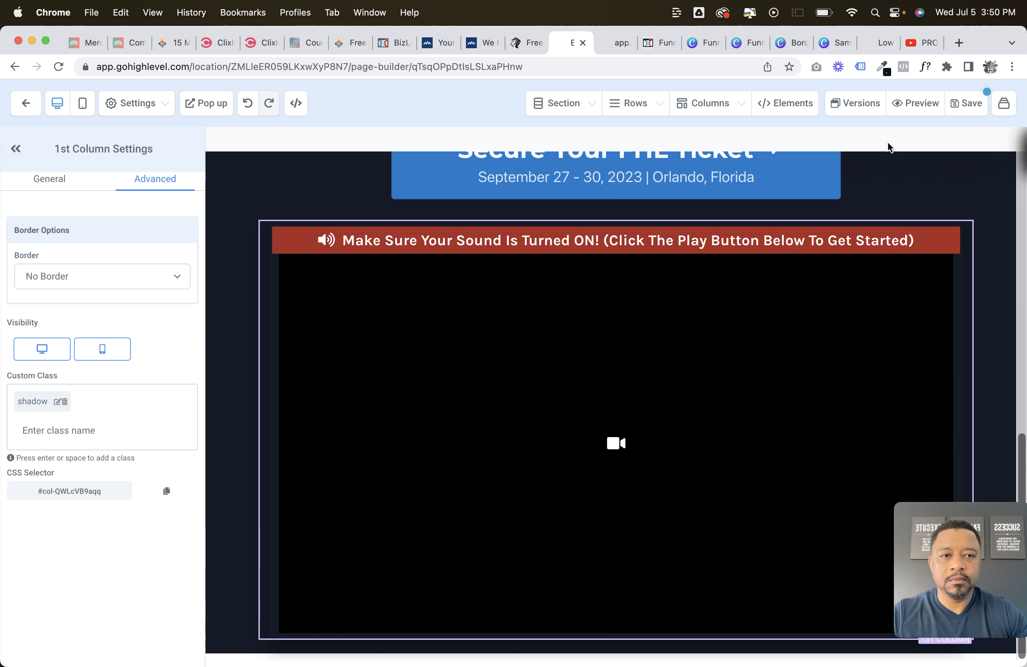
Save the page, reload the preview, and inspect the darker shadow around the video column
click(966, 103)
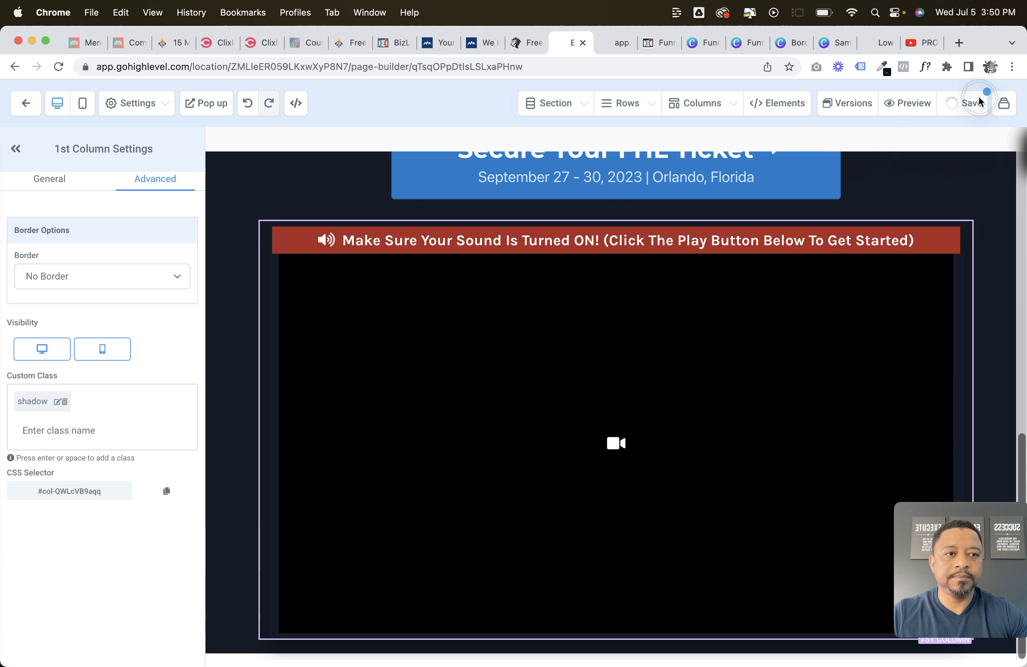
click(613, 42)
key(super+r)
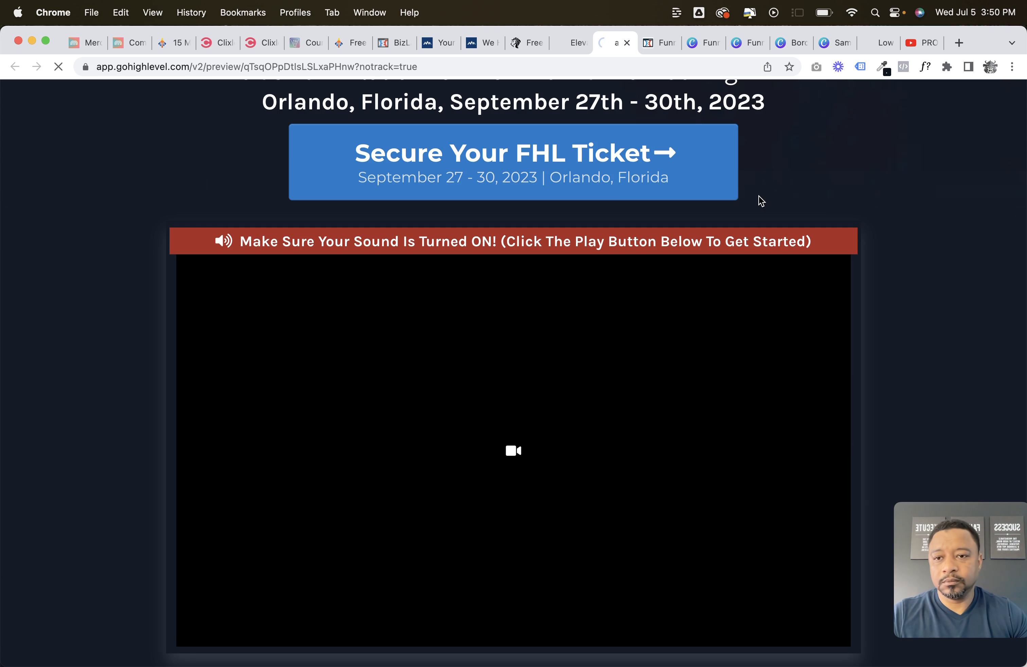
scroll(678, 247, down, 10)
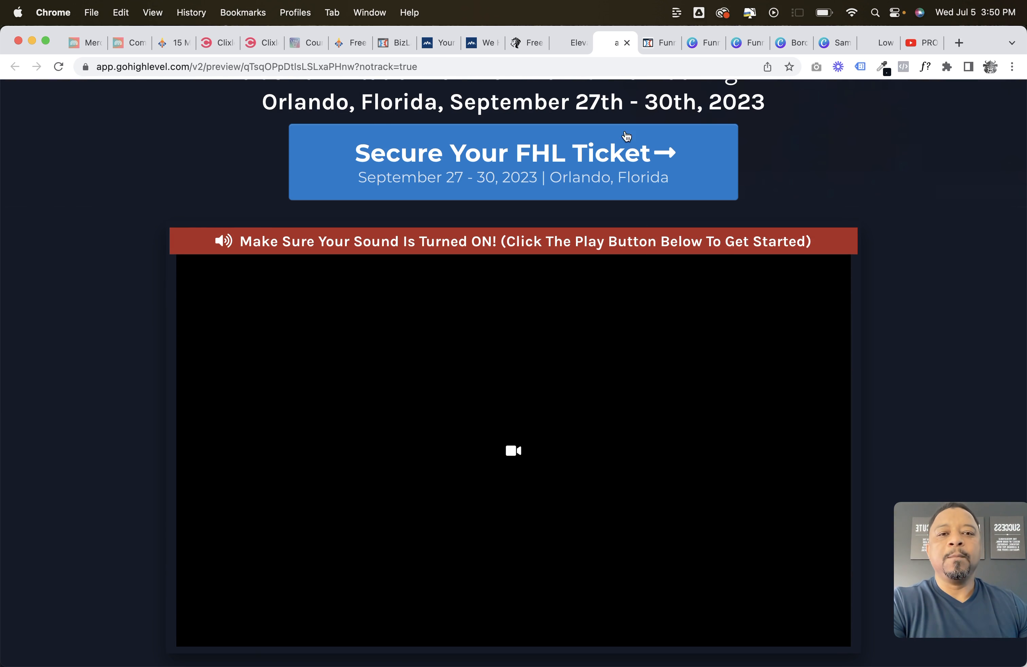
scroll(626, 136, up, 7)
scroll(640, 174, down, 3)
scroll(649, 195, up, 6)
scroll(671, 231, down, 10)
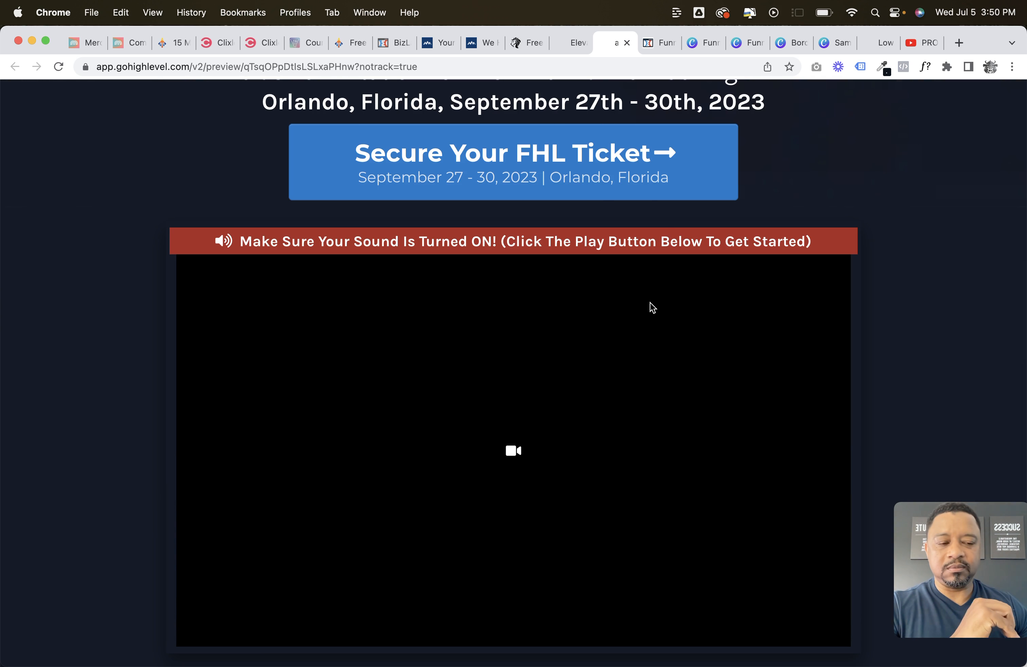
Return to the page builder and review the .shadow rule in the custom CSS, closing it without changes
click(578, 44)
click(156, 106)
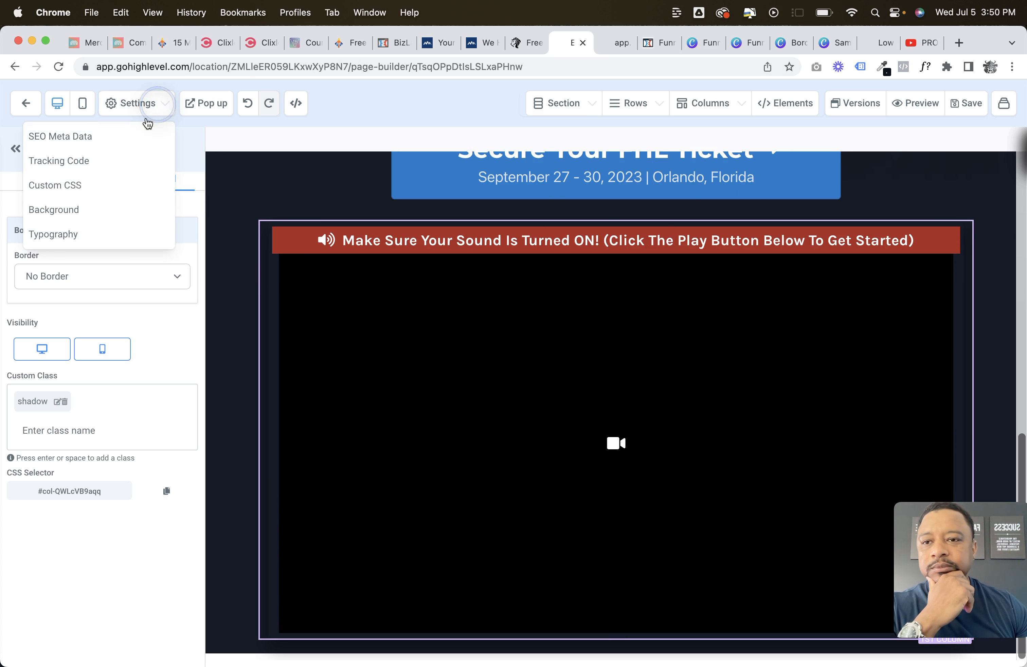
click(75, 184)
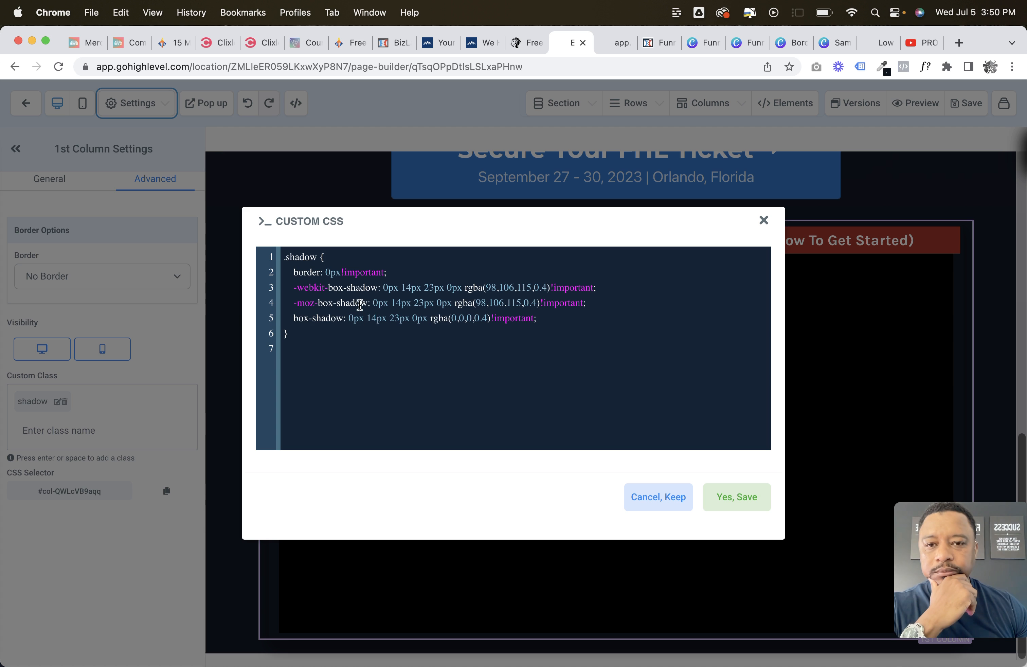
click(671, 503)
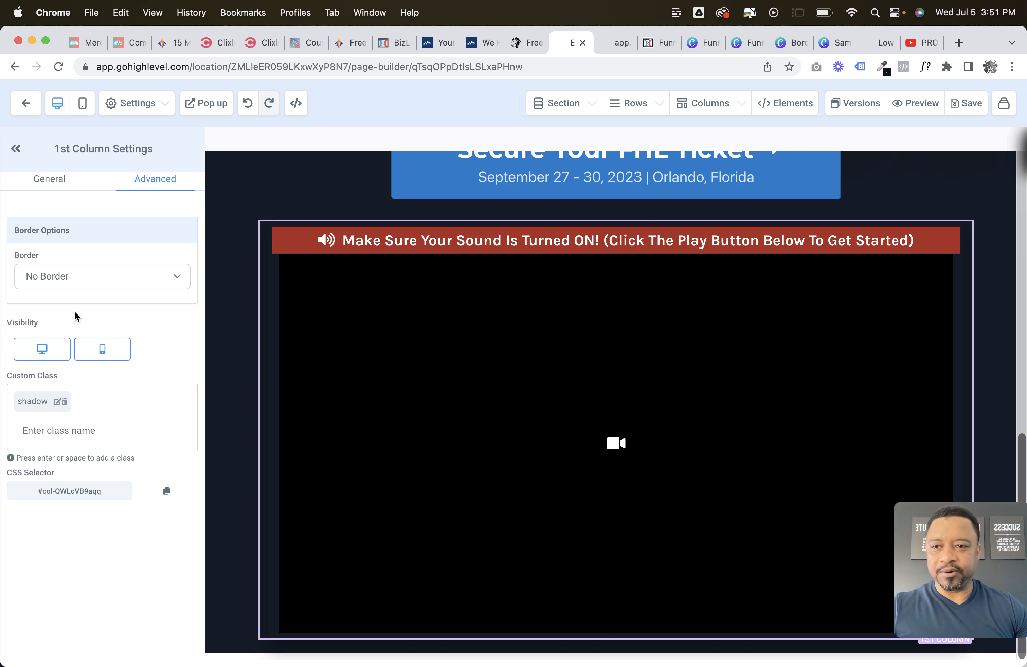
Set the video element's left and right padding to 0
click(282, 344)
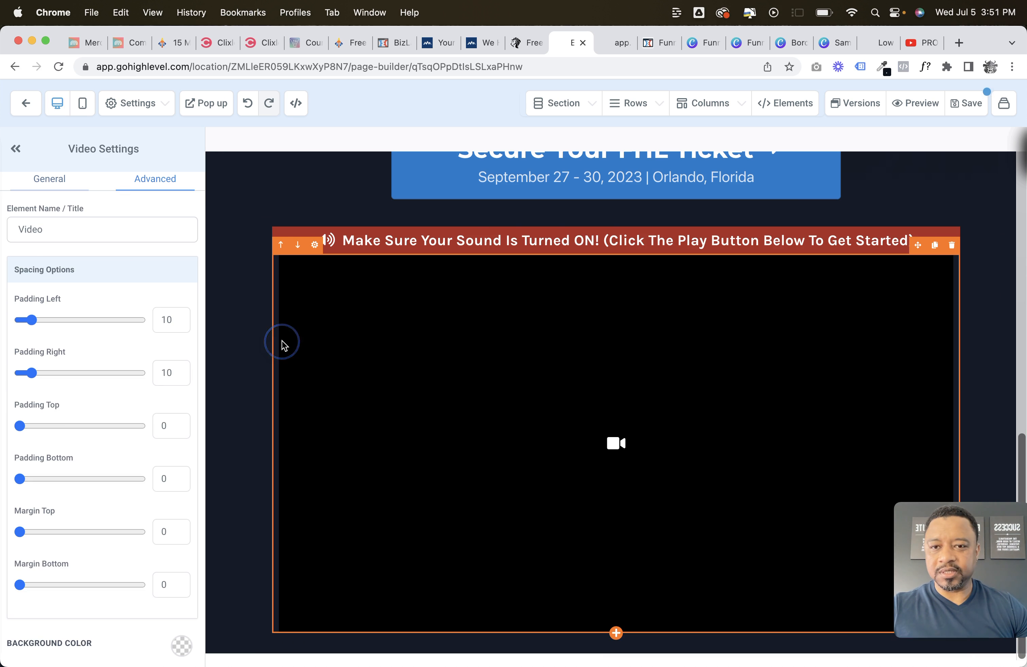
click(164, 319)
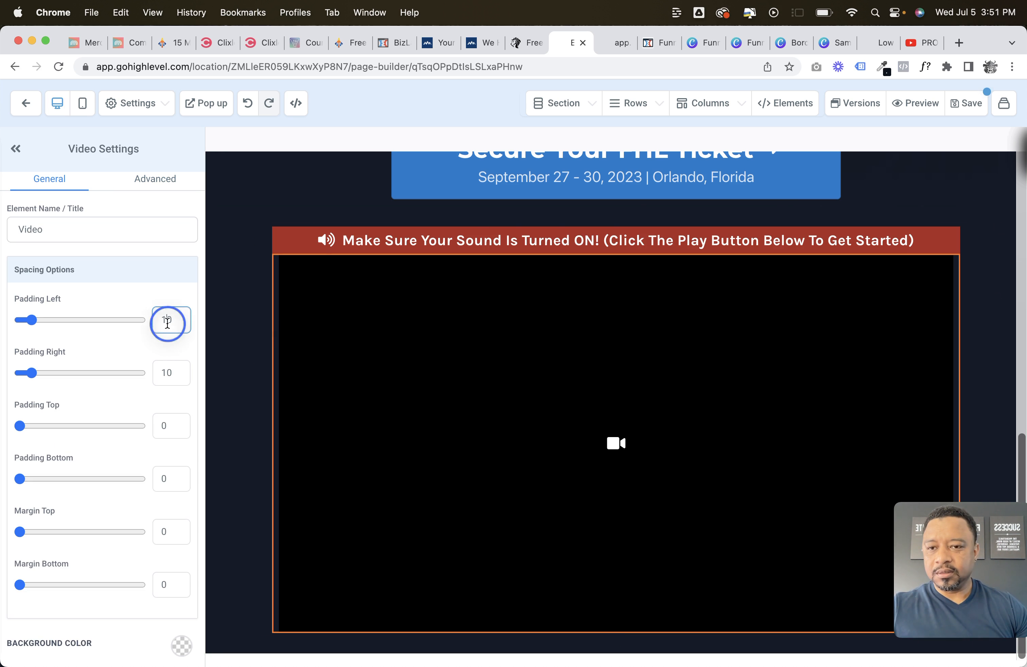
key(BackSpace)
key(Tab)
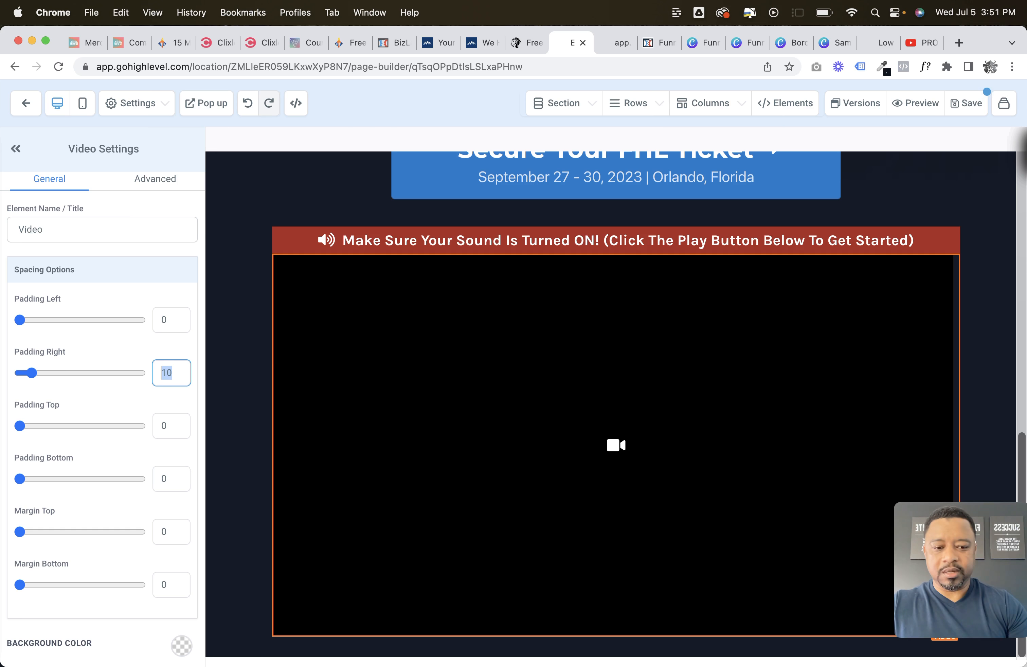
key(BackSpace)
Assign the custom class "shadow" to the video element, then save the page and return to its preview
click(149, 180)
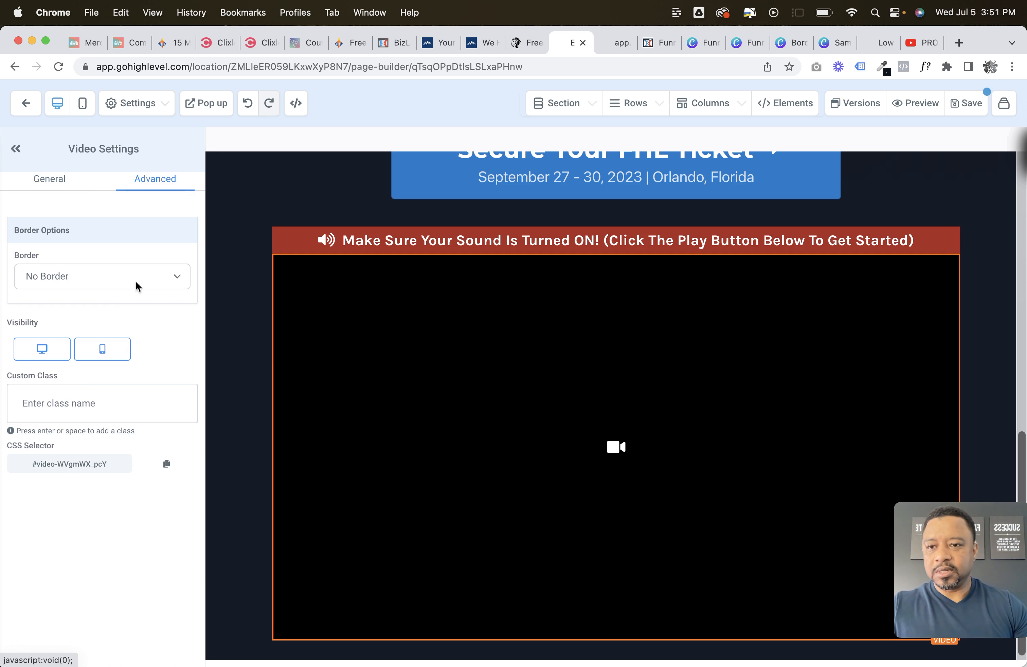
click(74, 404)
text(shadow)
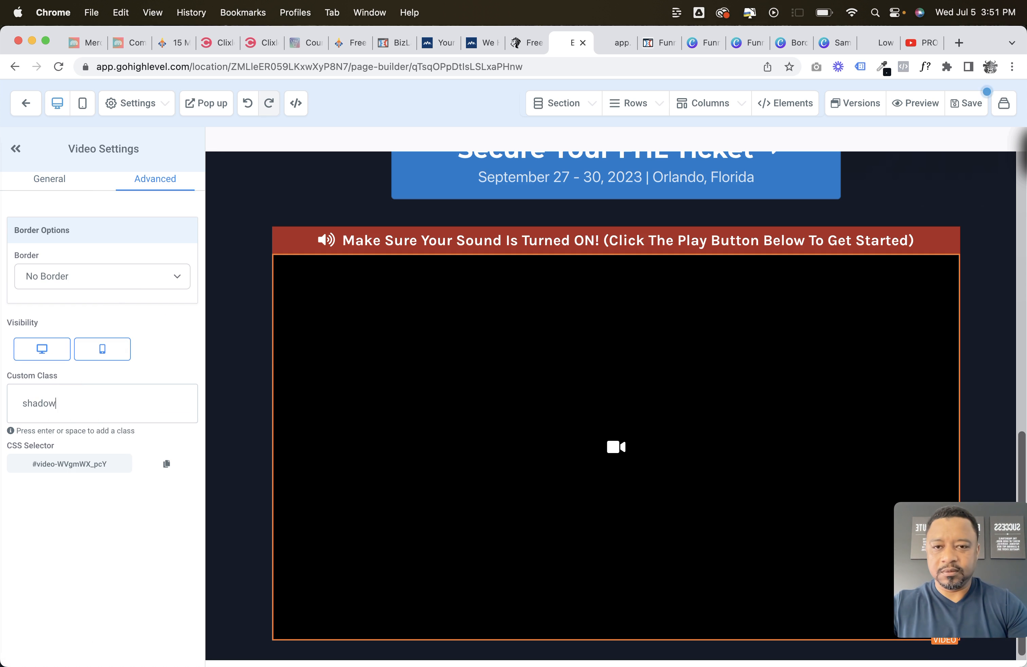
key(Return)
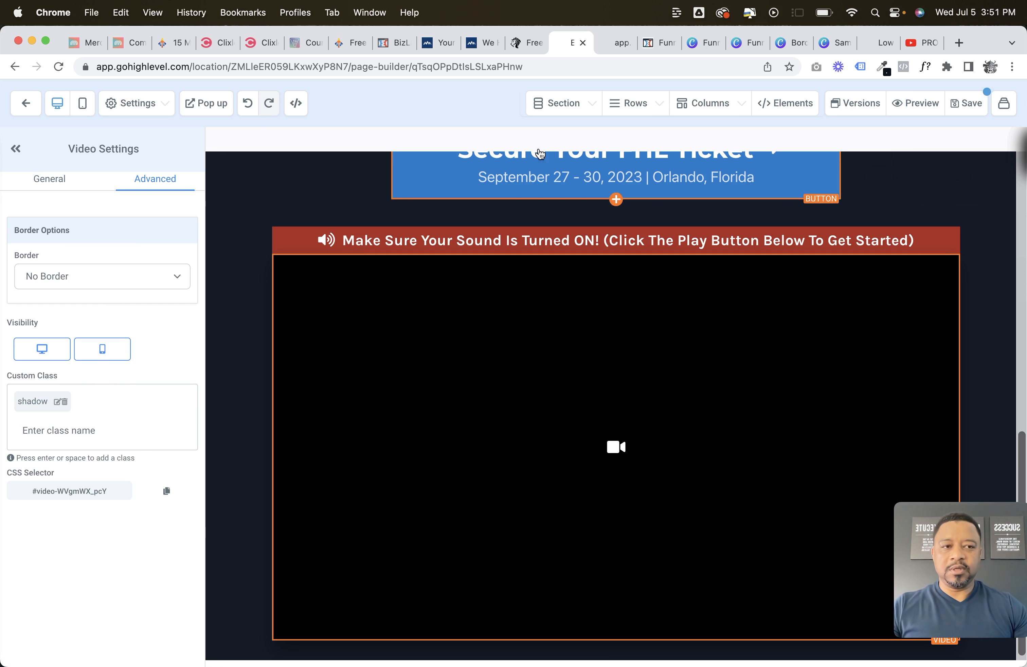
click(954, 106)
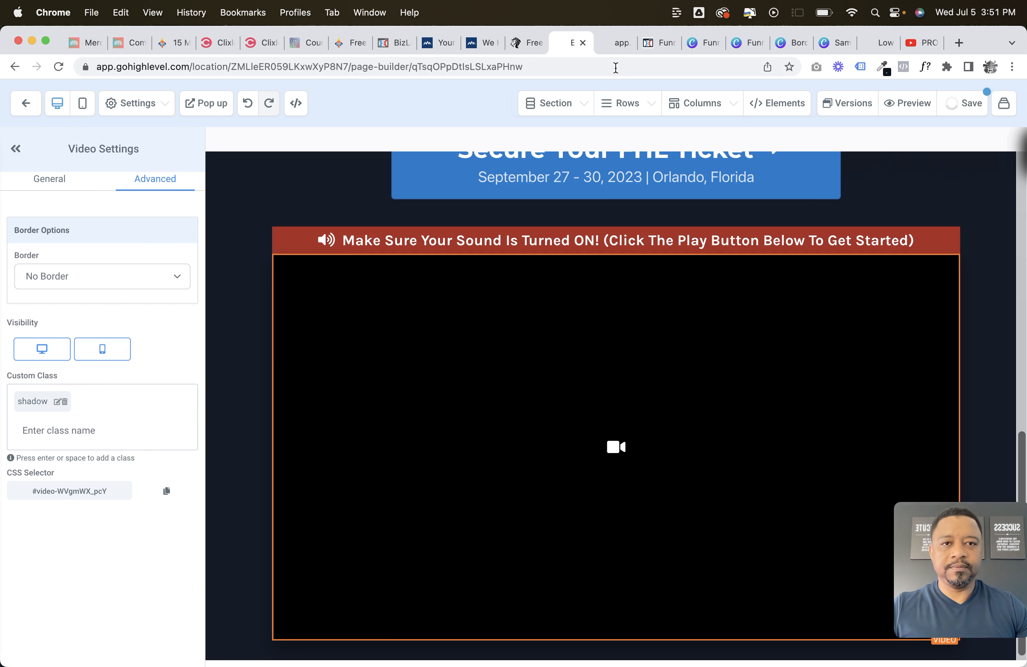
click(616, 42)
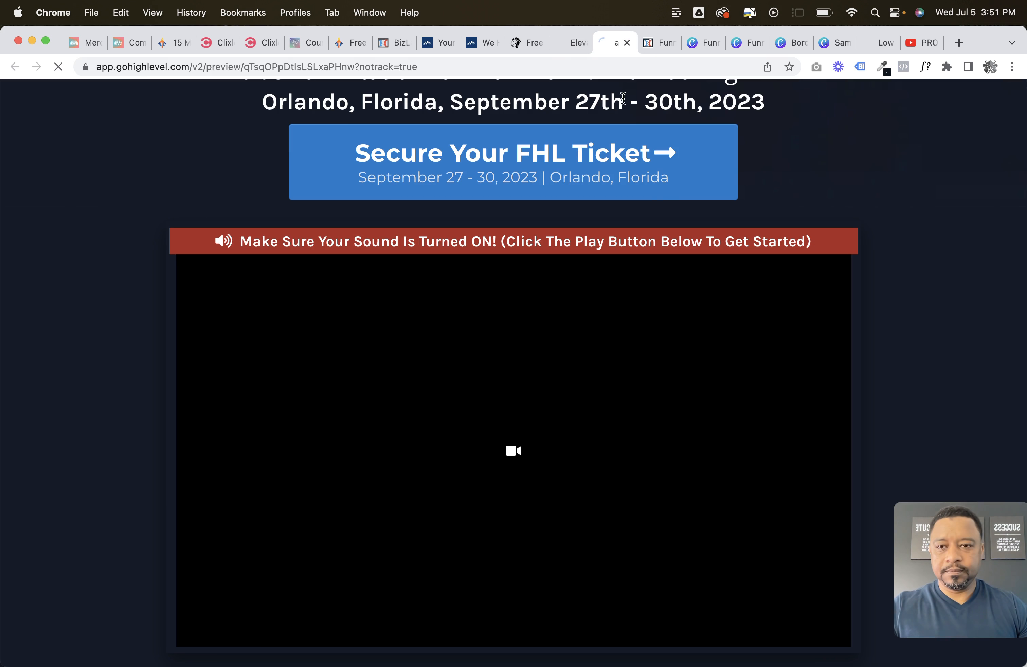
Examine the video's width and shadow in the preview, and compare the video and statistics area on the Funnel Hacking Live reference page
scroll(656, 204, up, 8)
scroll(840, 312, down, 8)
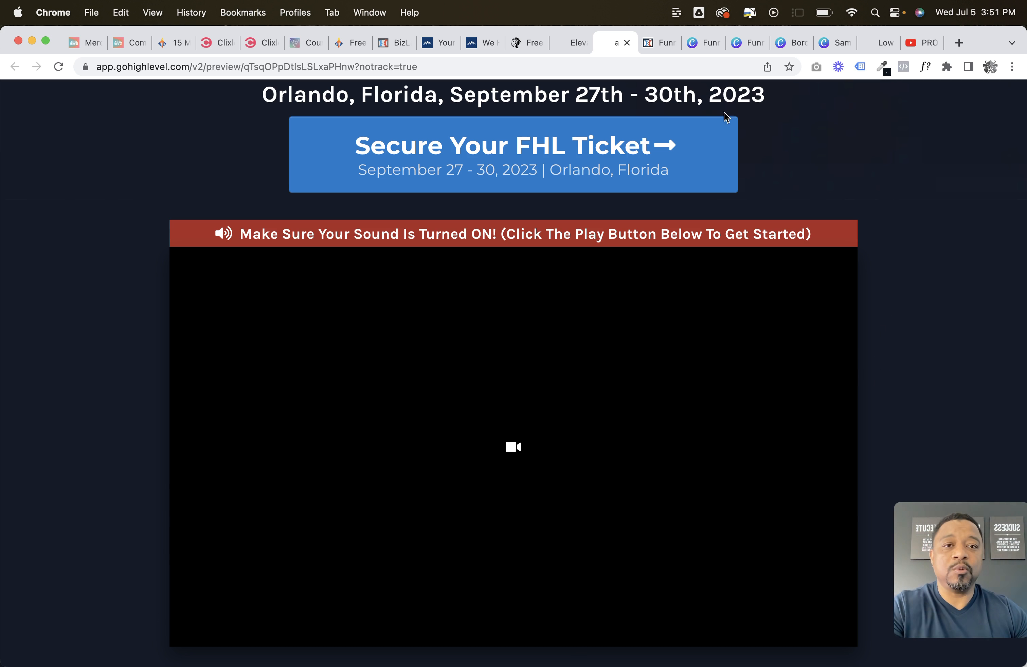
click(661, 42)
scroll(742, 367, down, 10)
scroll(742, 367, up, 5)
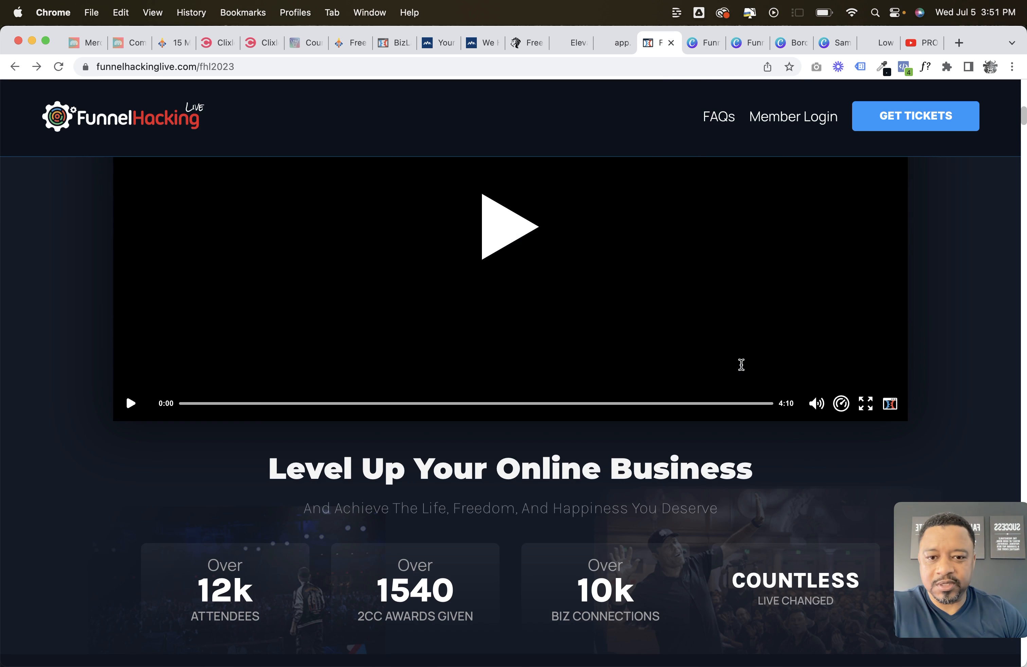
scroll(741, 367, down, 1)
scroll(741, 369, down, 4)
scroll(742, 370, up, 2)
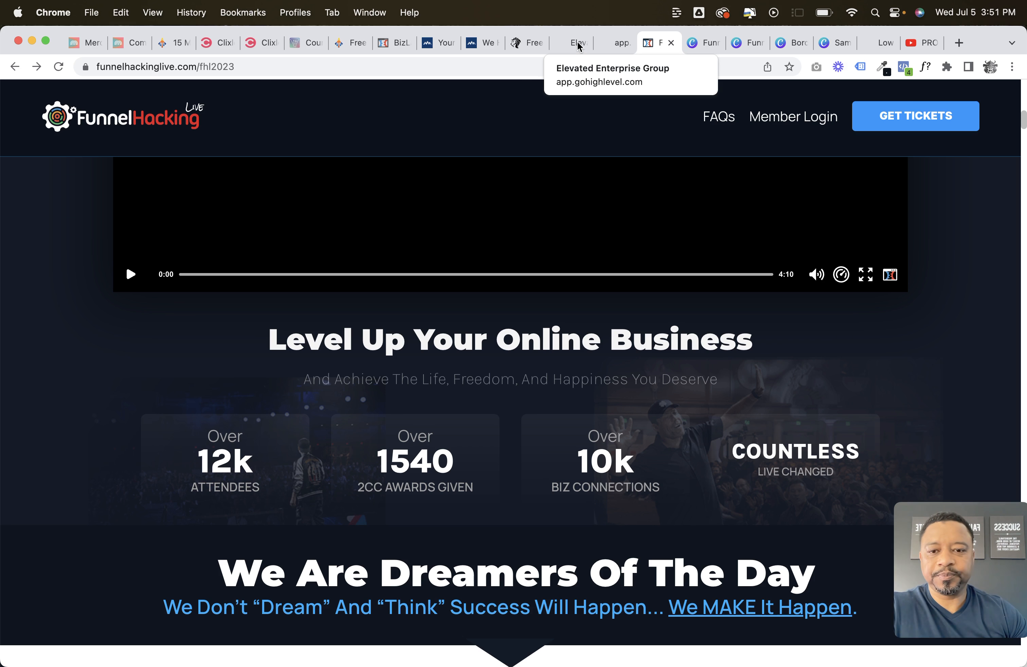
Back in the page builder, add a headline element below the video and set the video's bottom margin to 30
click(578, 44)
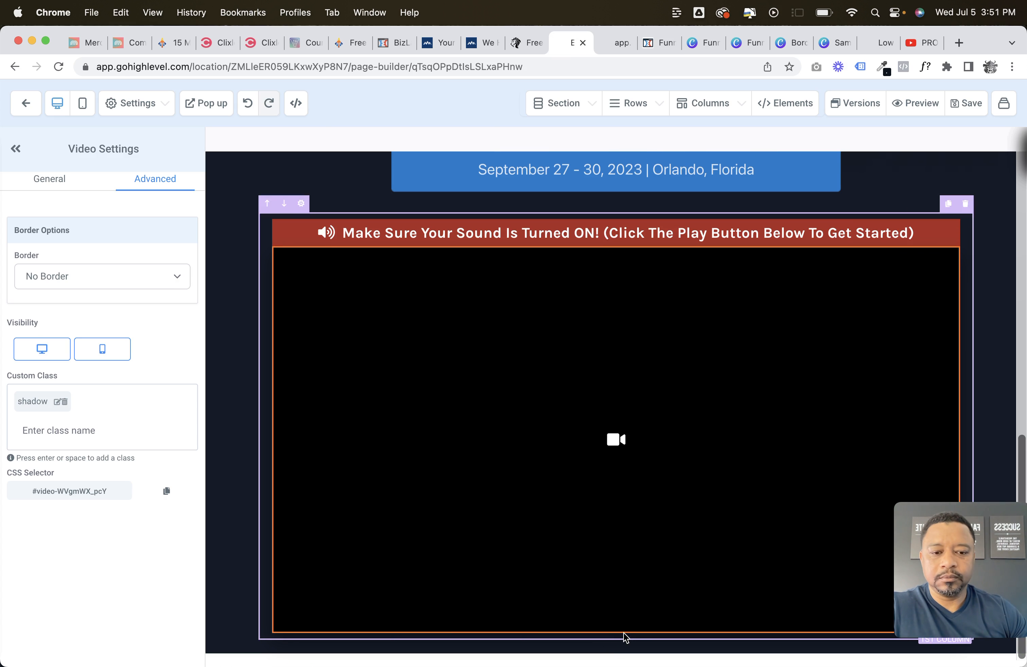
click(617, 633)
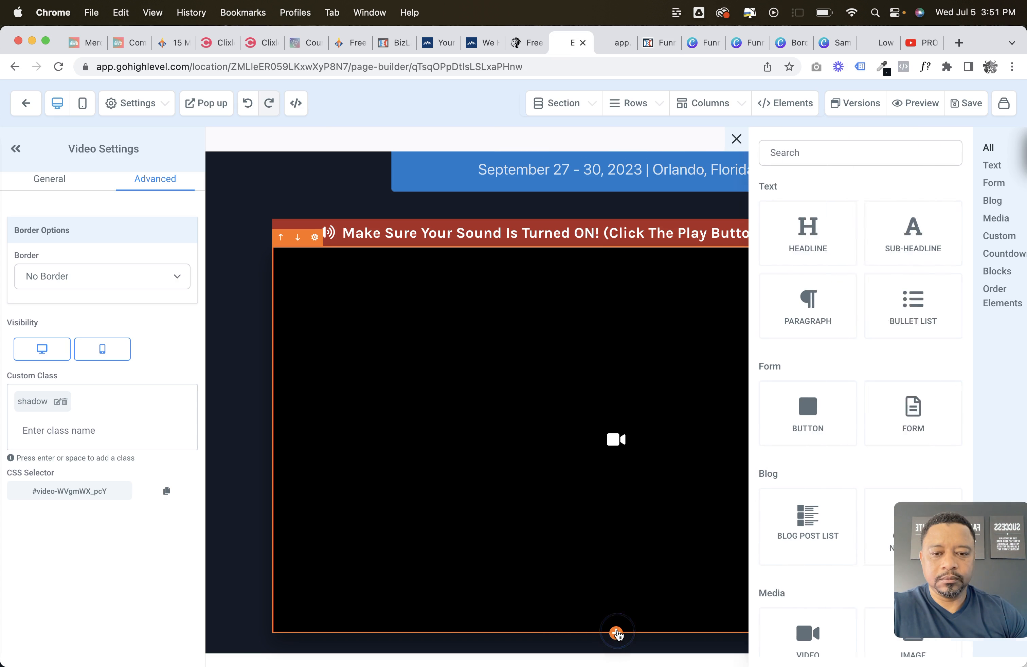
click(806, 238)
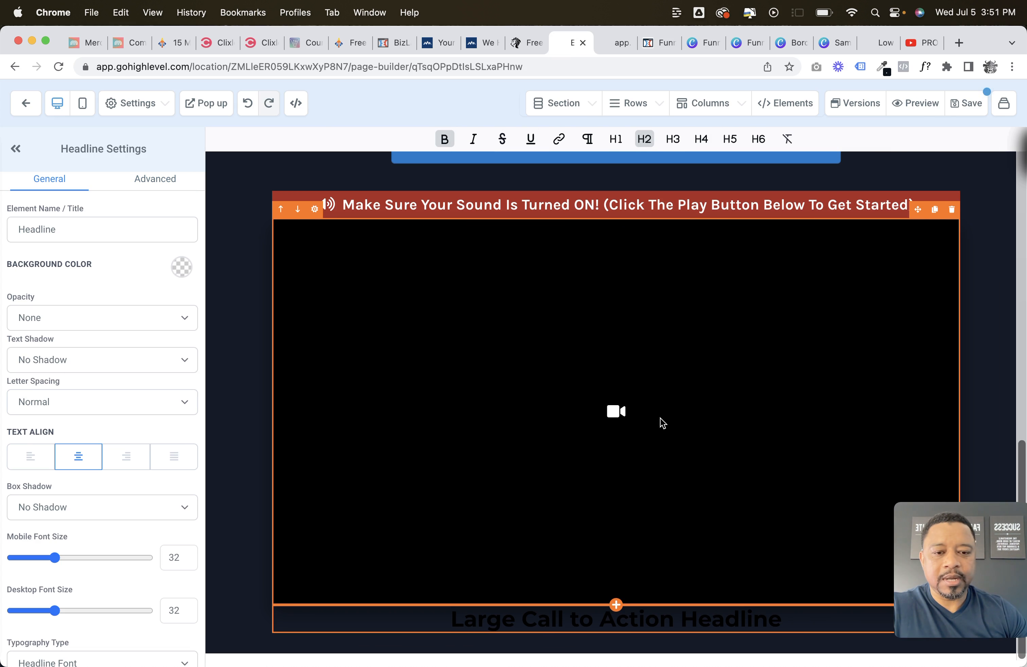
click(466, 498)
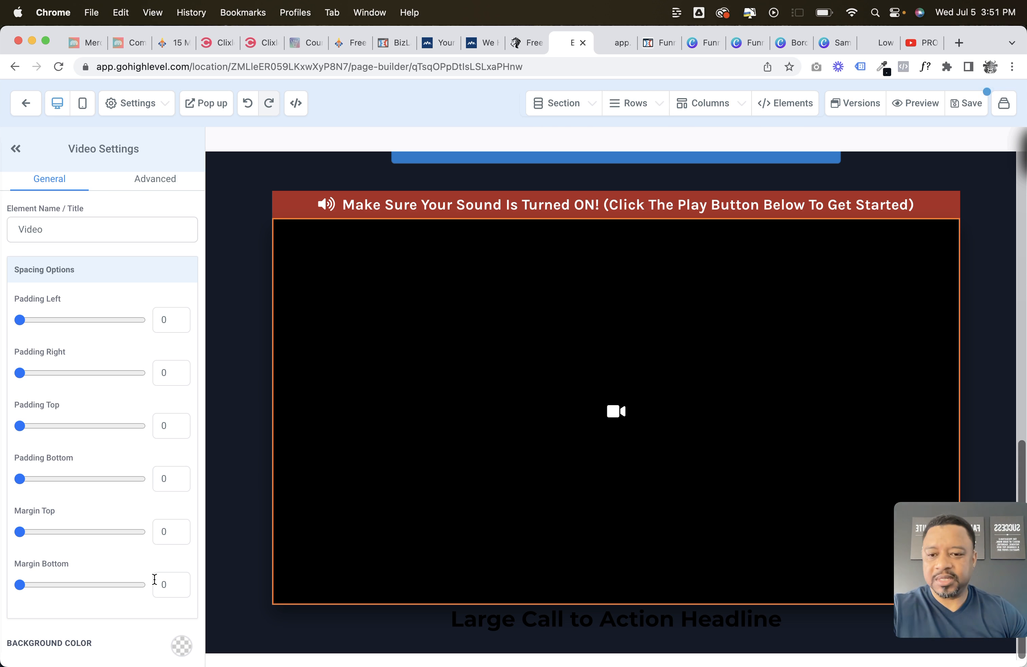
click(158, 584)
text(3)
scroll(635, 608, down, 1)
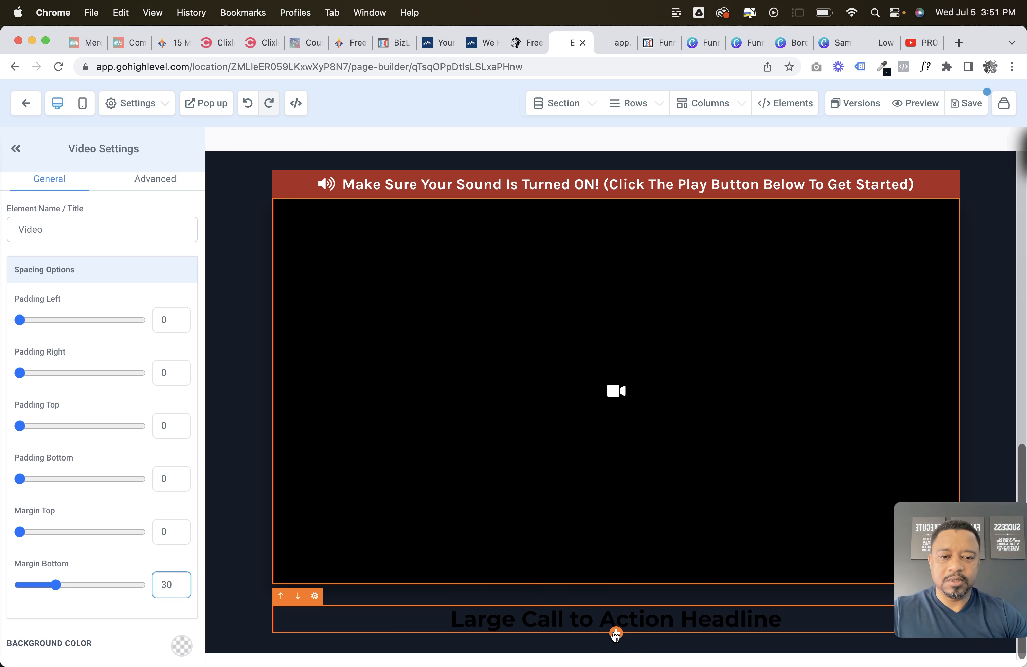
Add a sub-headline element directly beneath the new headline
click(616, 633)
click(898, 239)
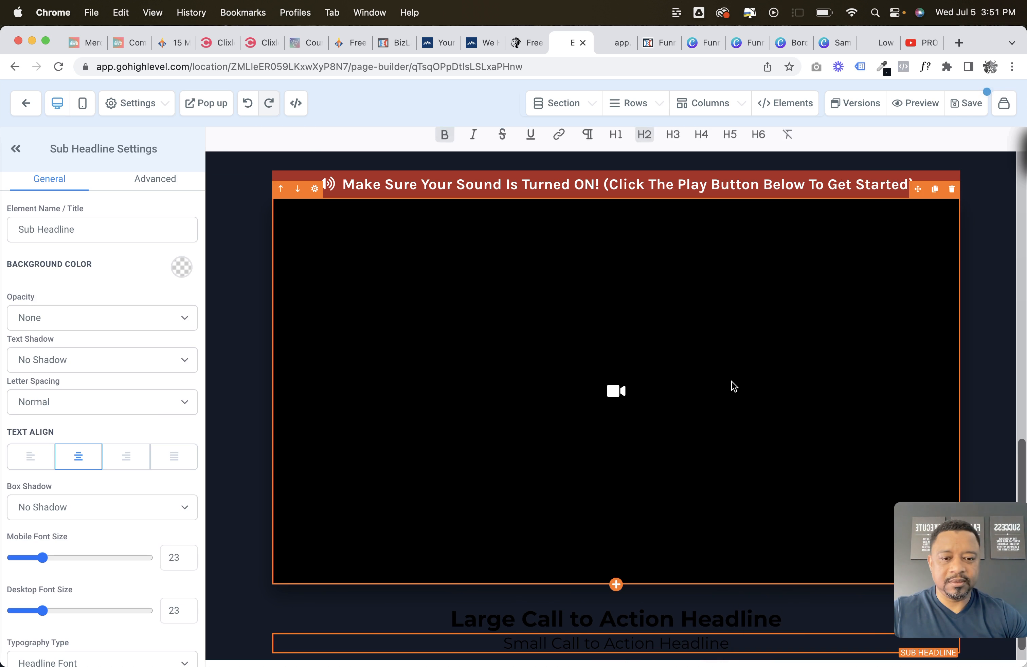
scroll(732, 387, down, 1)
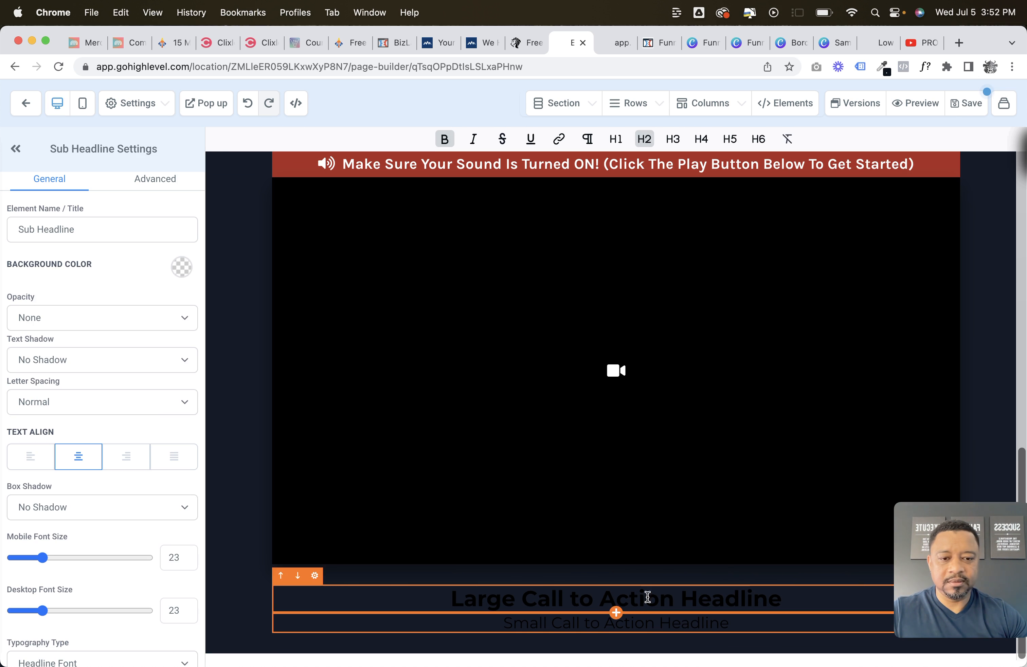
Copy the heading "Level Up Your Online Business" from the reference page and inspect its font with WhatFont
click(657, 48)
drag(754, 342, 271, 340)
key(super+c)
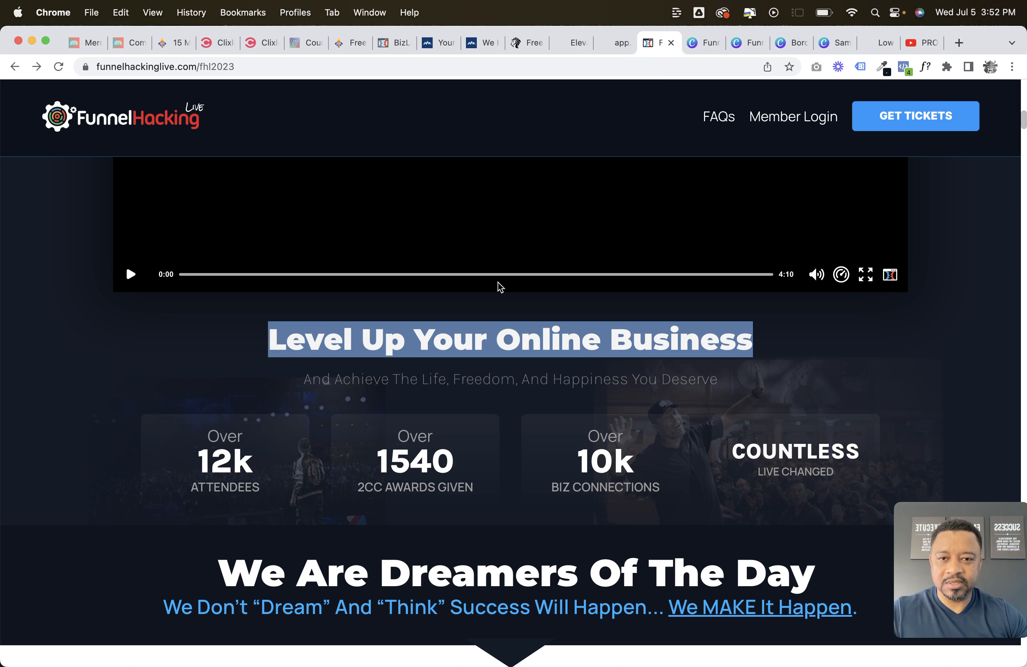
click(926, 66)
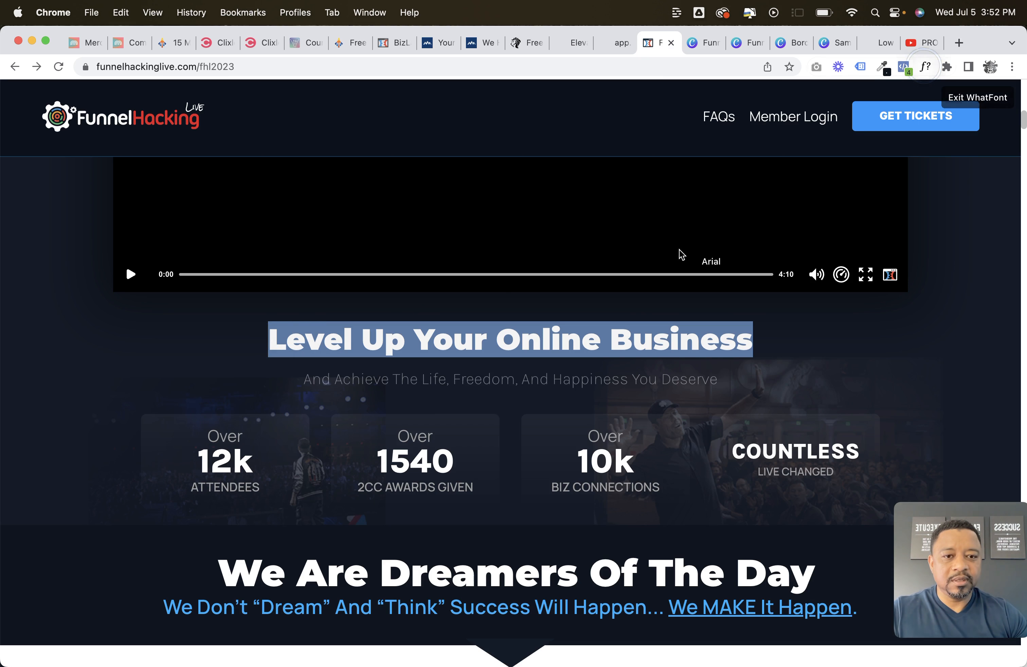
click(660, 342)
click(873, 372)
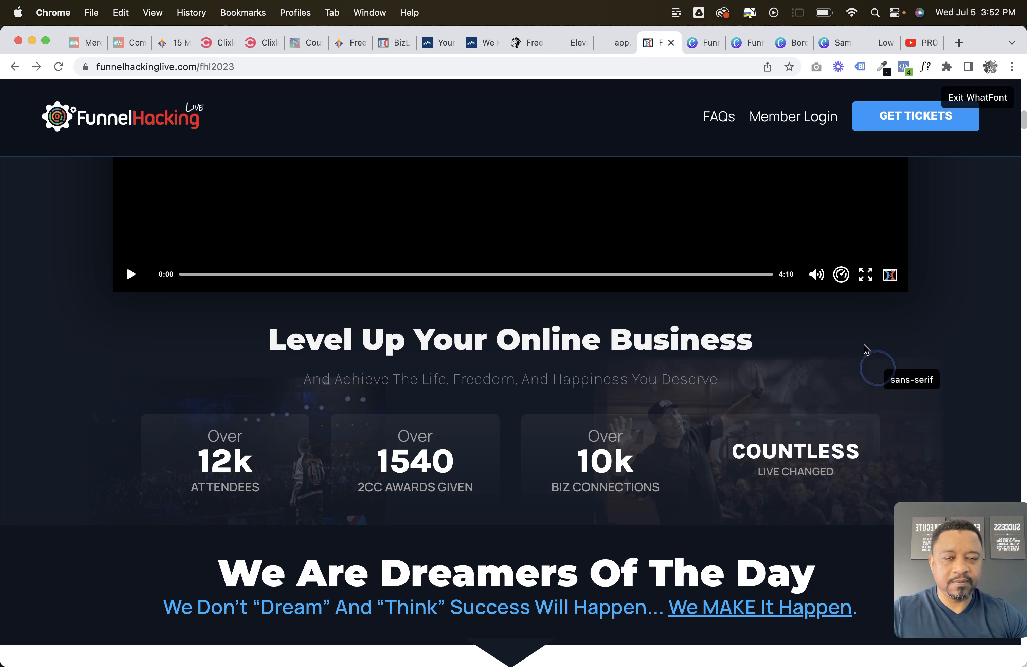
Return to the page builder and replace the headline's placeholder text with "Level Up Your Online Business"
click(578, 42)
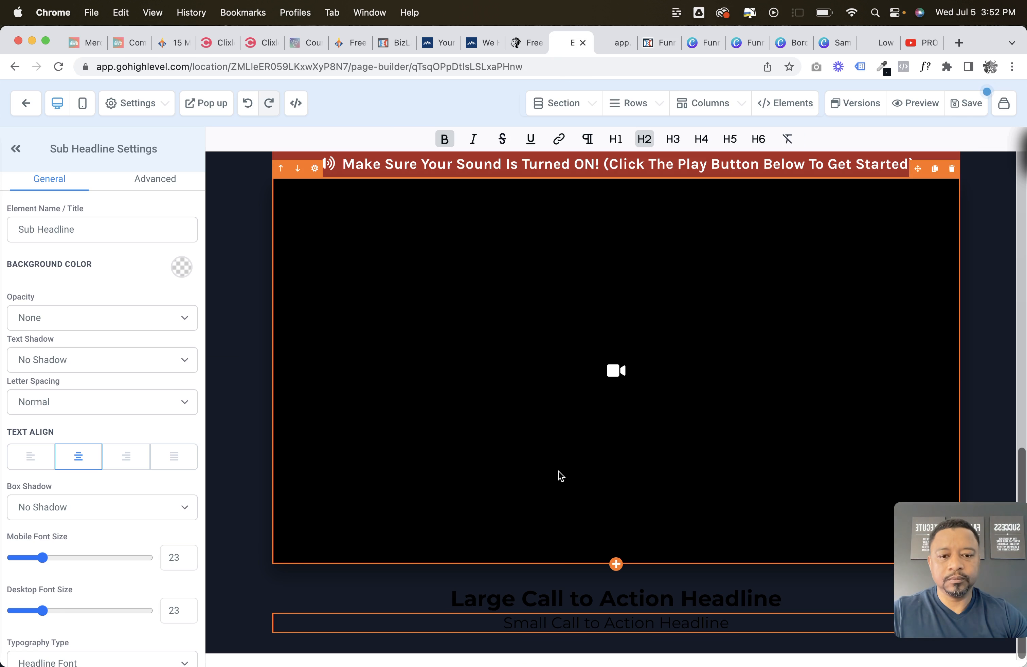
triple_click(557, 596)
key(super+v)
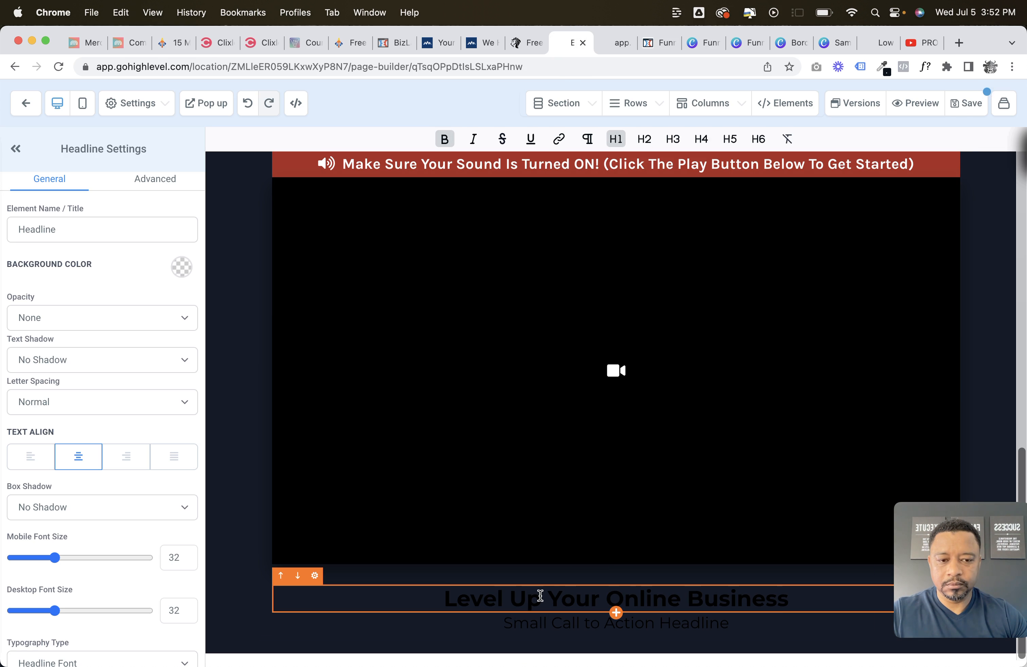
Set the headline's text color and bold text color to white and its desktop font size to 43
scroll(189, 433, down, 8)
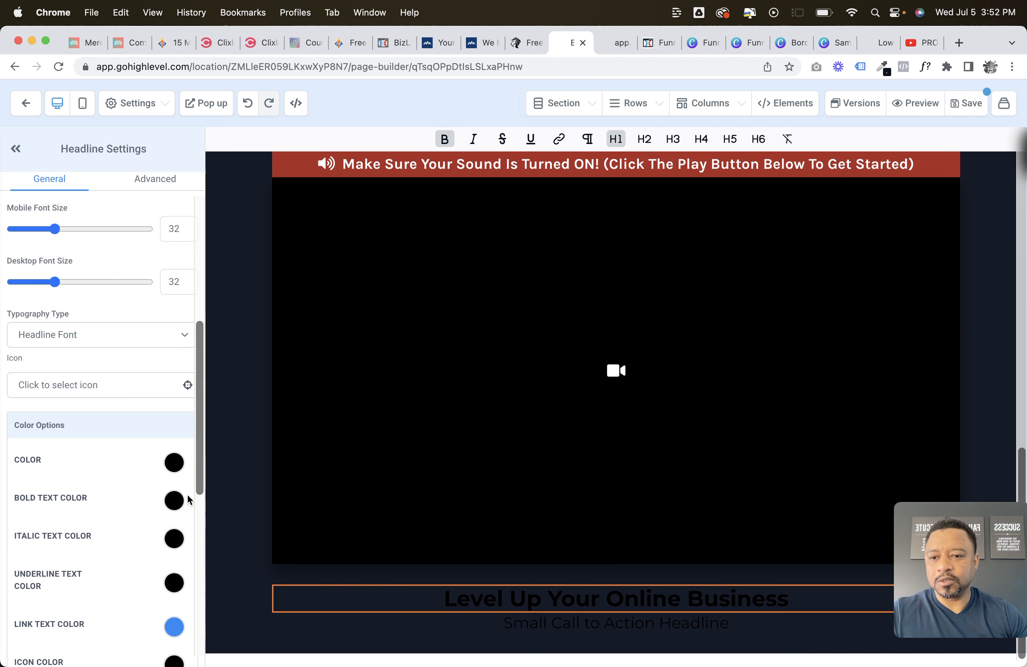
click(173, 462)
click(74, 492)
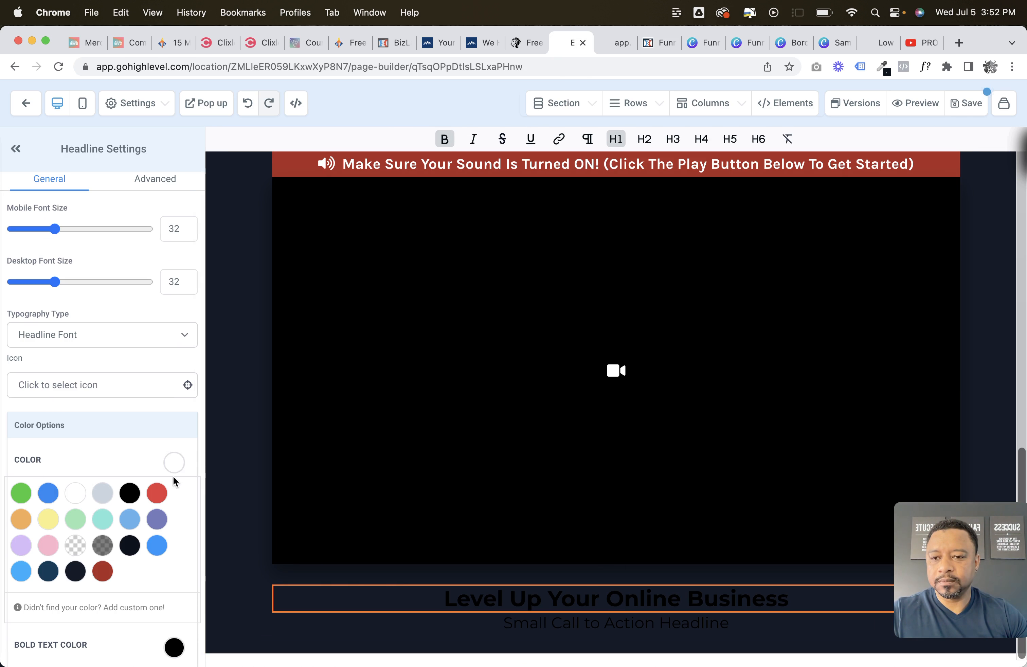
click(174, 462)
click(173, 500)
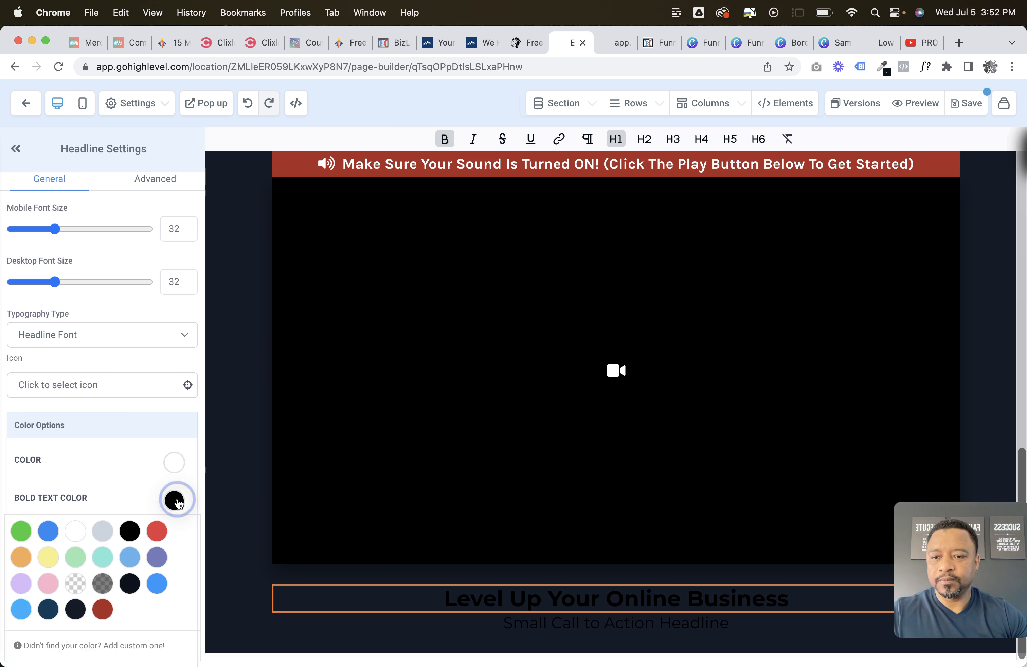
click(78, 533)
double_click(185, 273)
text(43)
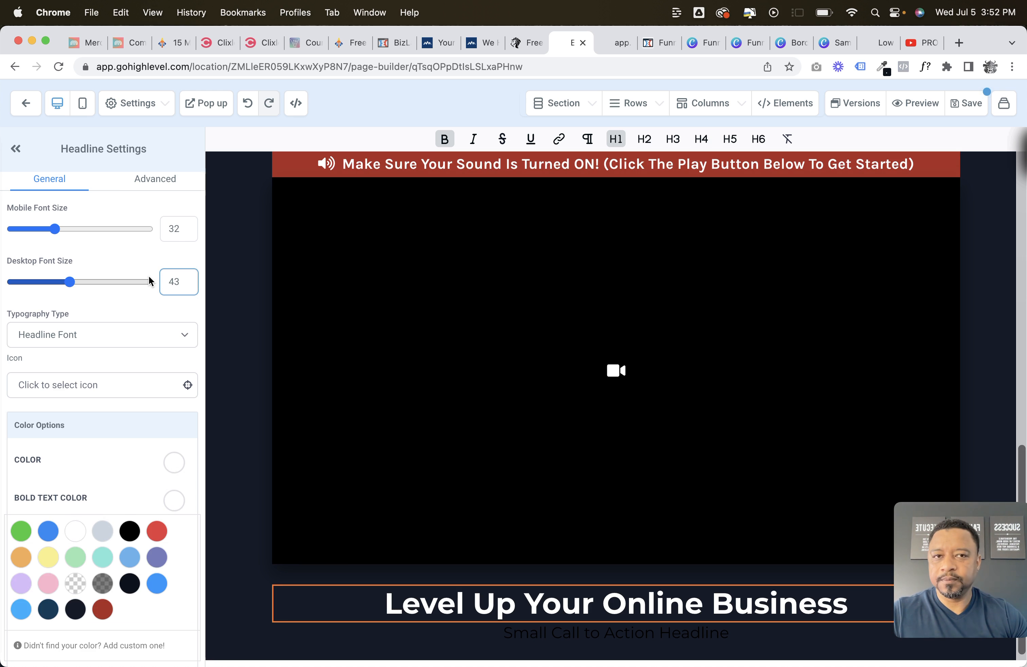
Compare the headline with the reference page, then set its typography to a custom font, Montserrat
click(654, 42)
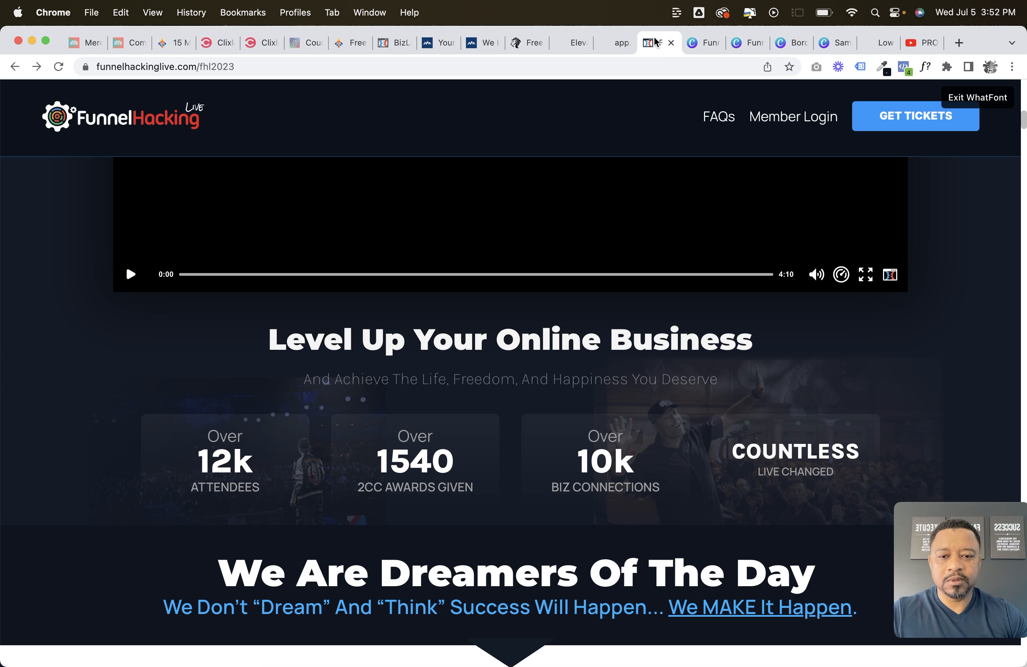
click(580, 43)
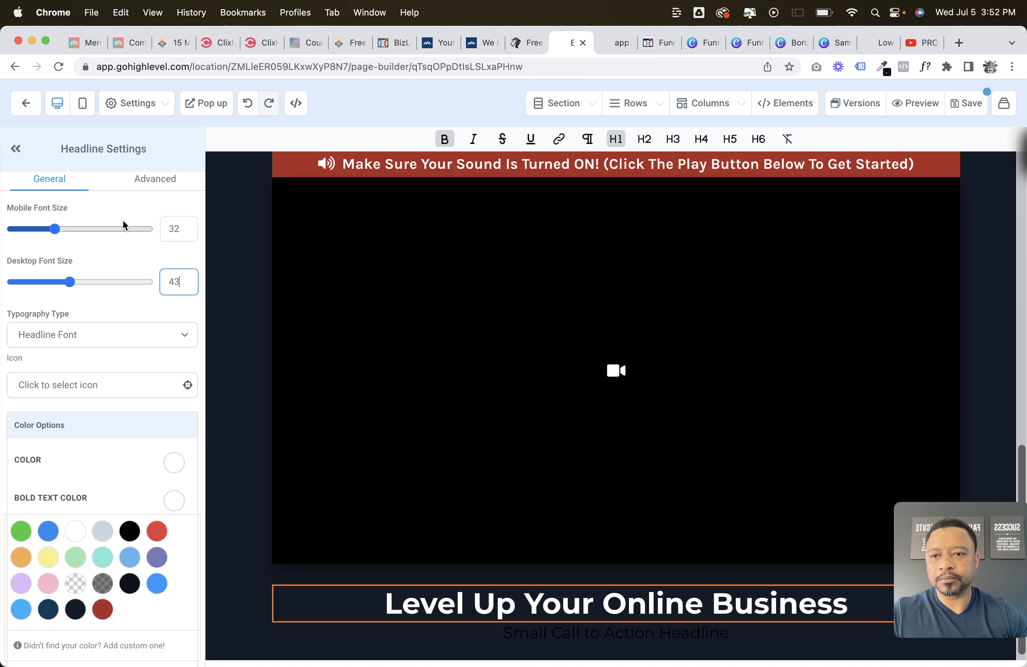
click(101, 339)
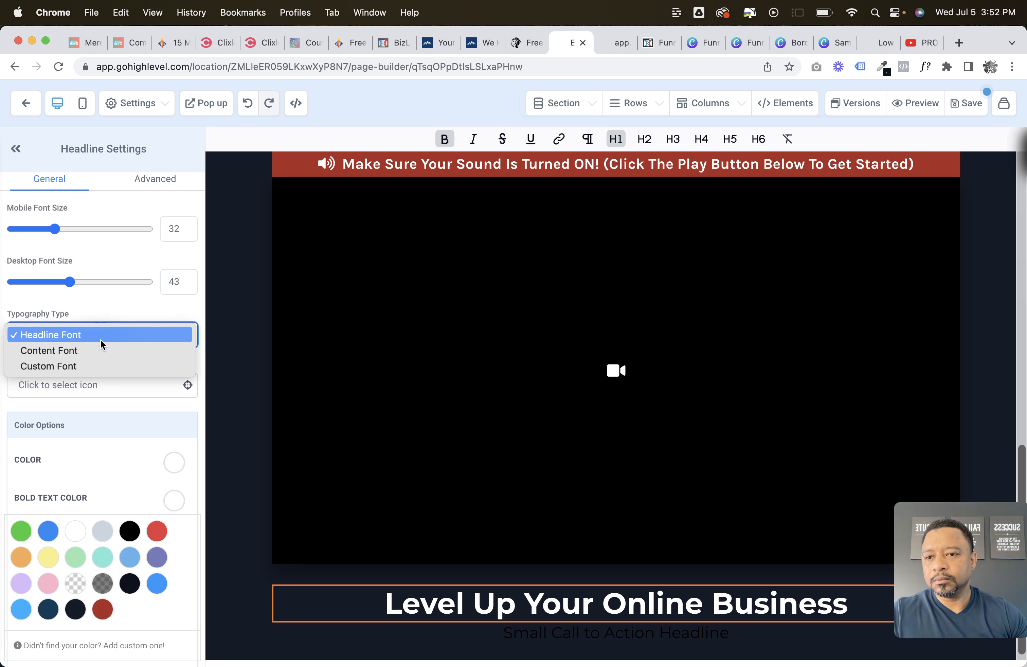
click(92, 360)
click(92, 385)
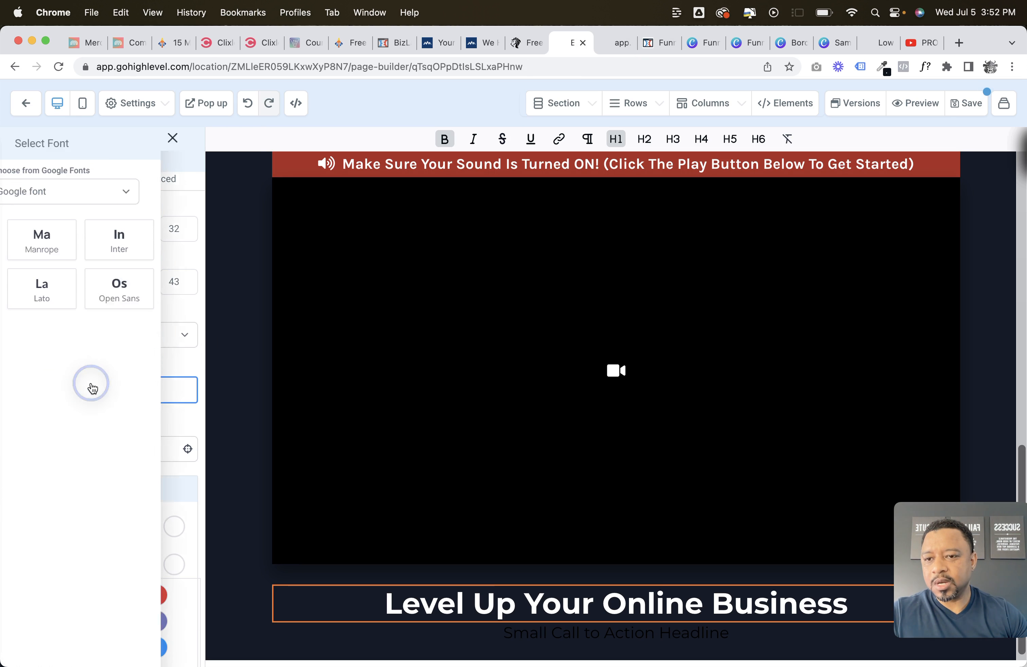
click(47, 334)
scroll(653, 381, down, 1)
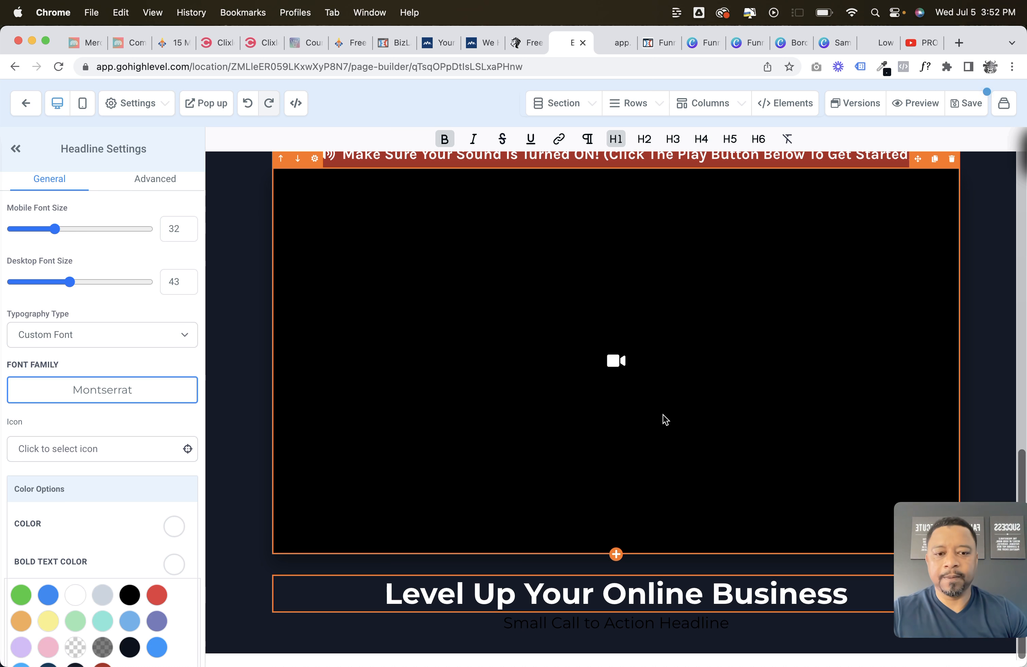
Inspect the font details of the "And Achieve The Life, Freedom, And Happiness You Deserve" sub-headline on the reference page with WhatFont
click(649, 42)
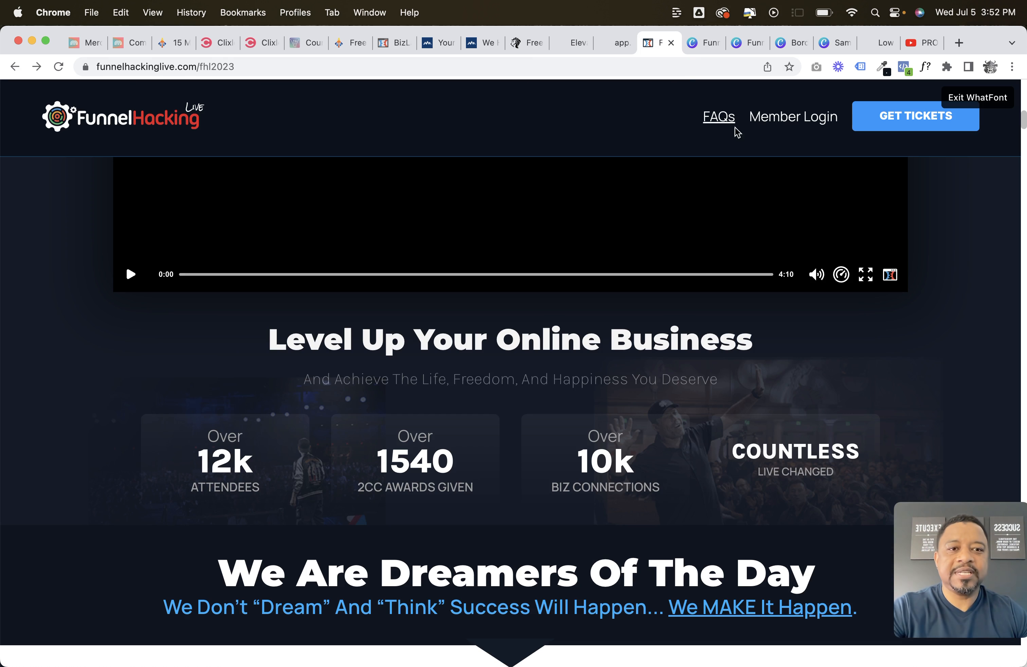
click(655, 383)
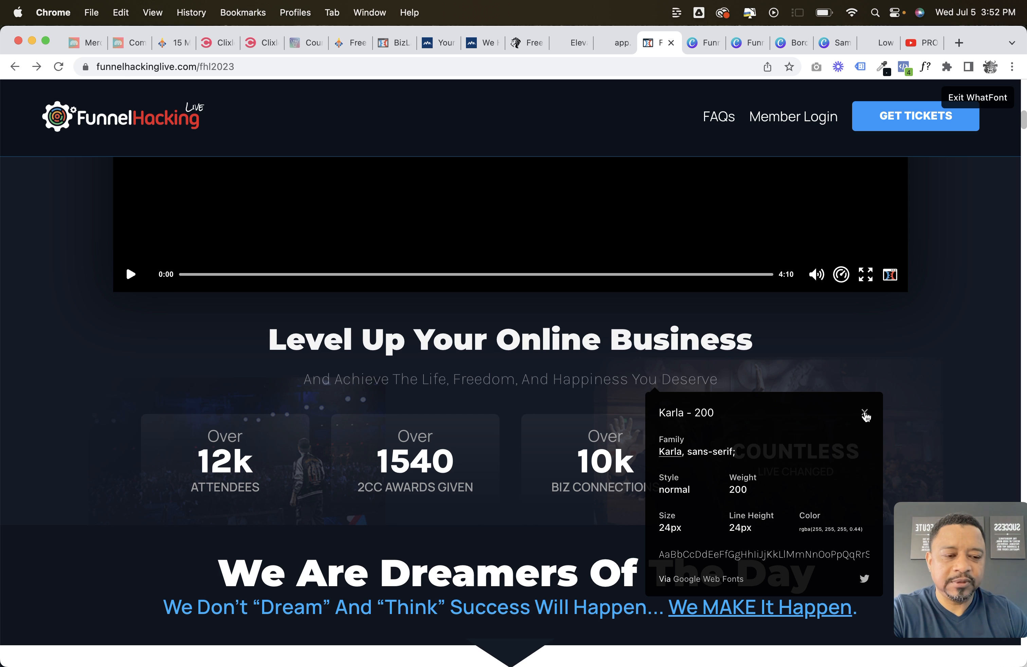
click(864, 413)
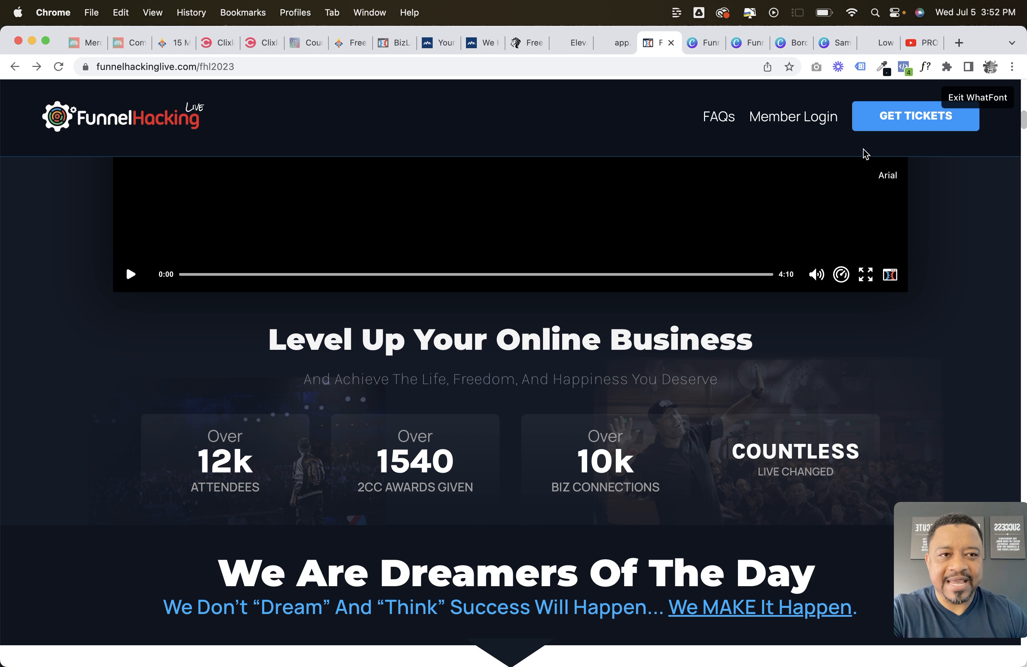
click(926, 68)
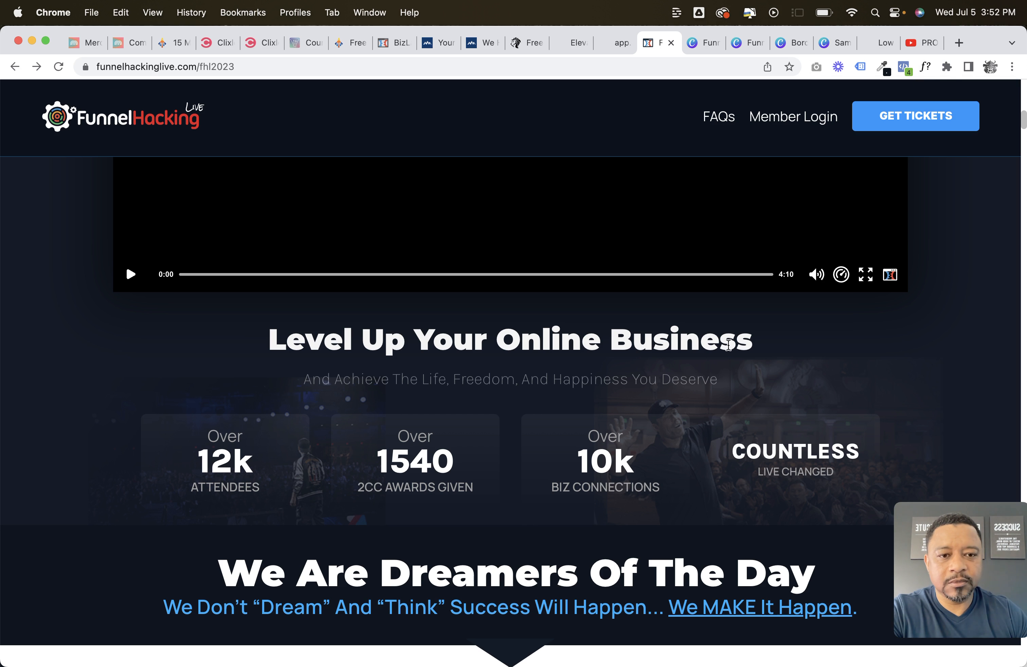
click(926, 68)
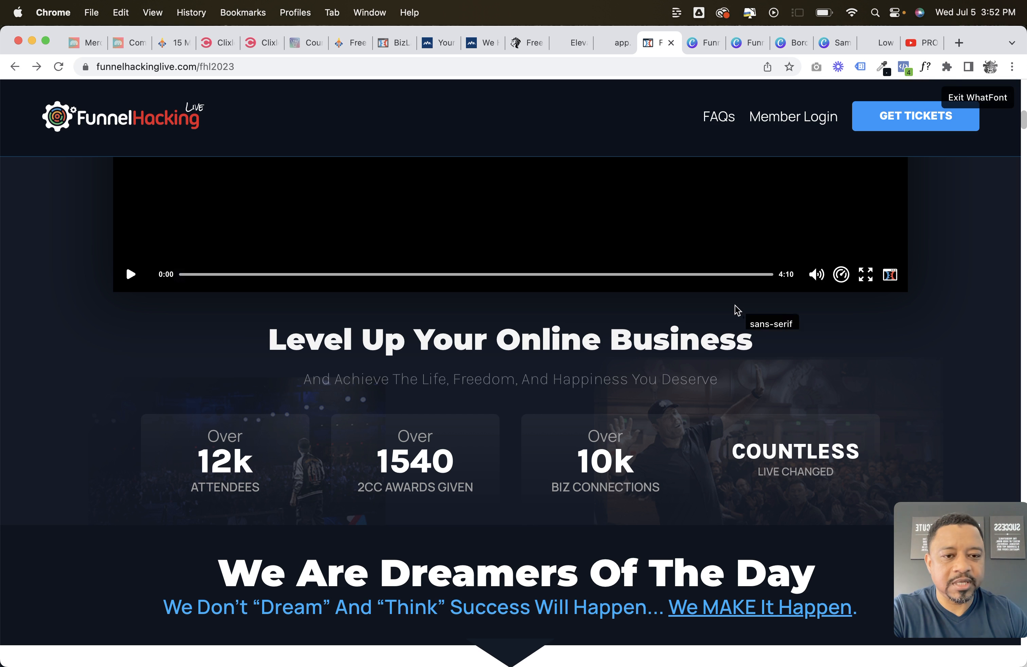
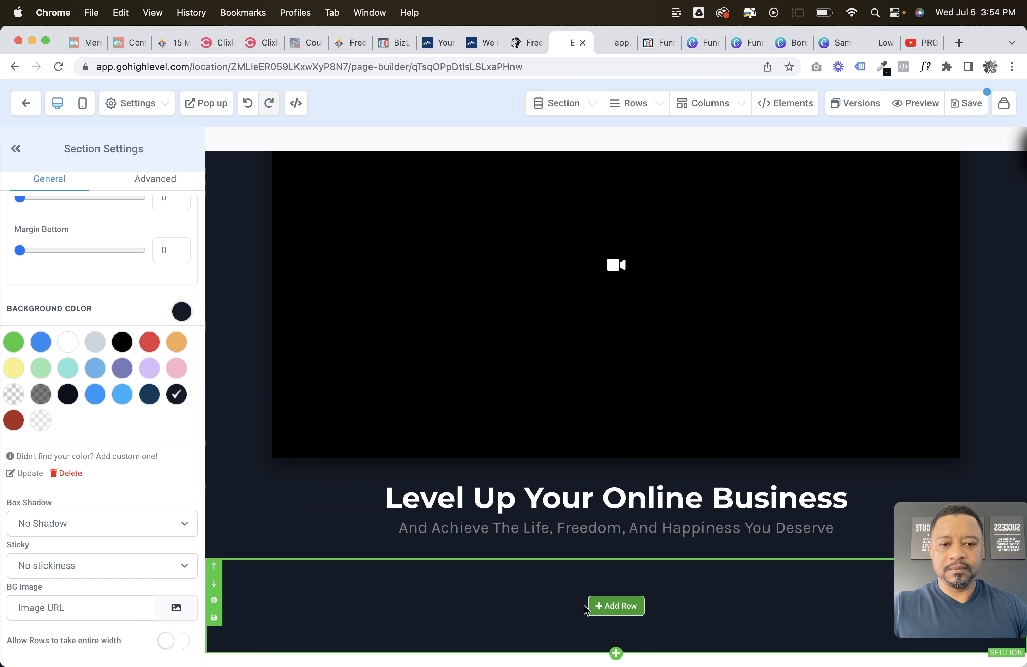
Add a 4-column row to the empty section below the video section
click(621, 615)
click(956, 271)
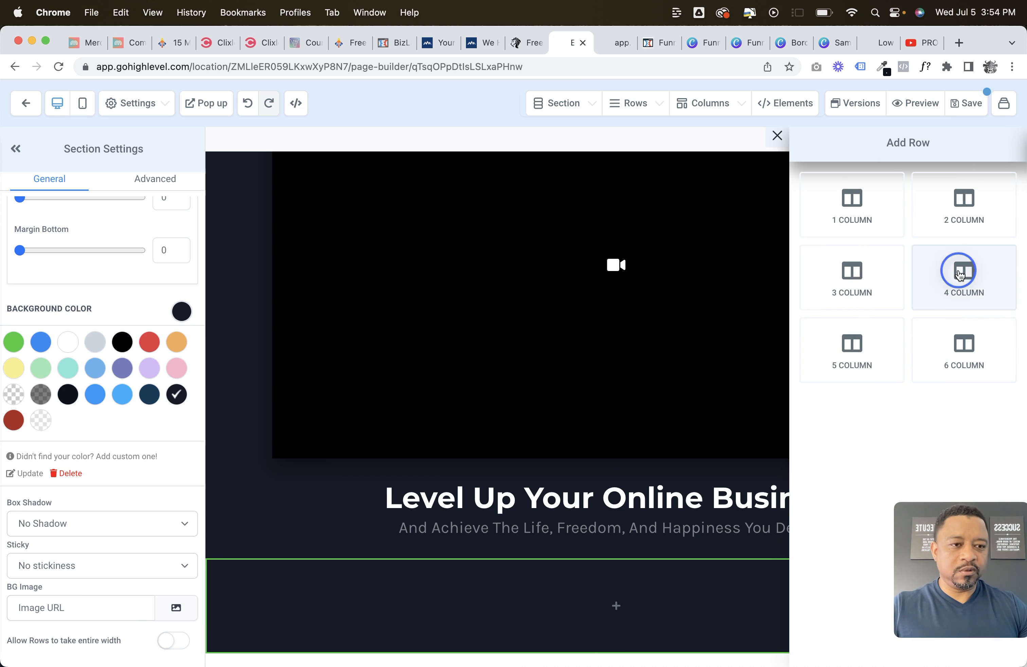
scroll(735, 433, down, 1)
Set the statistics section's background image to main2.webp with the Fill 100% Width & Height image option
click(710, 537)
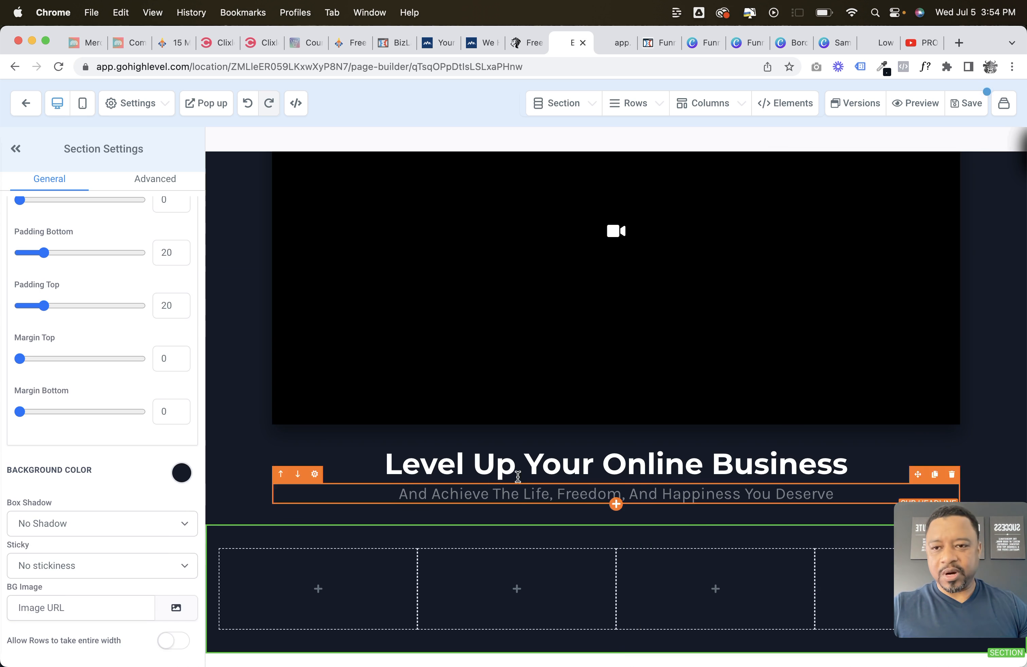
click(177, 614)
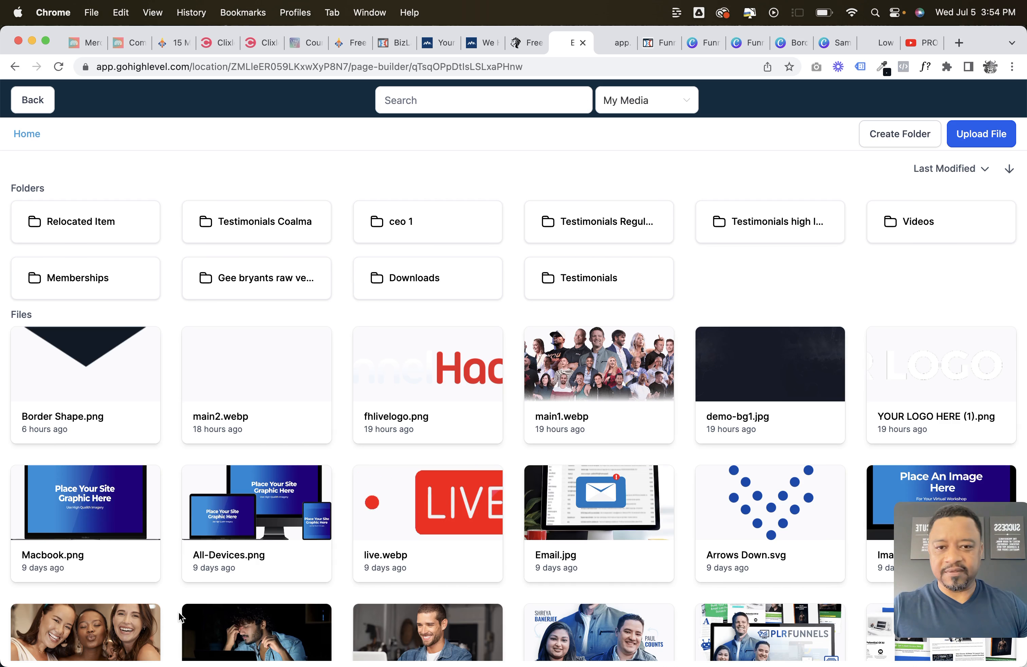
click(272, 371)
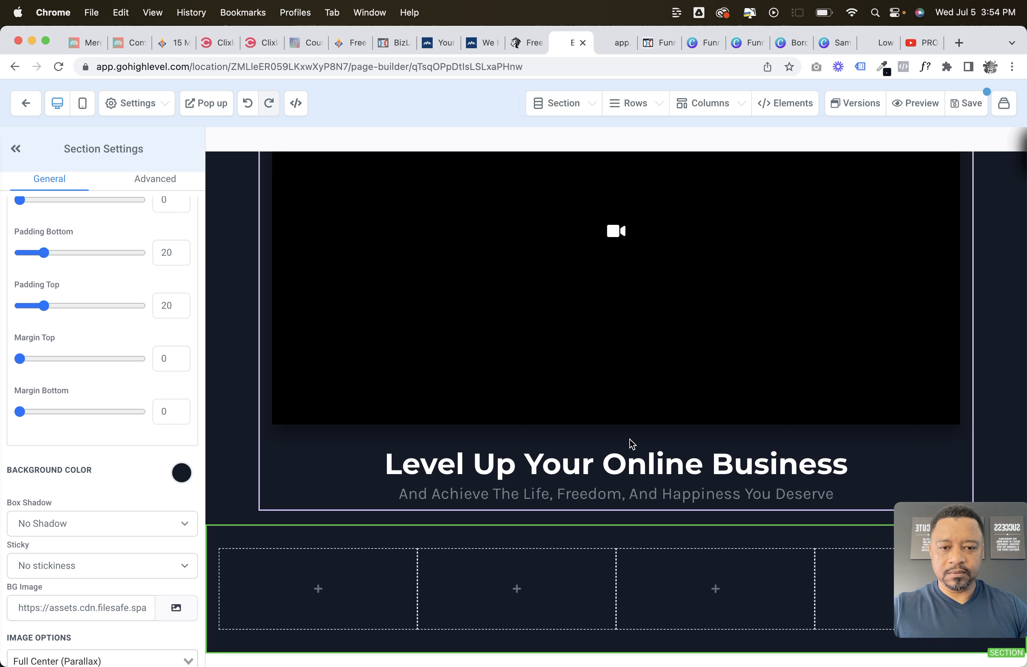
scroll(142, 559, down, 3)
click(108, 545)
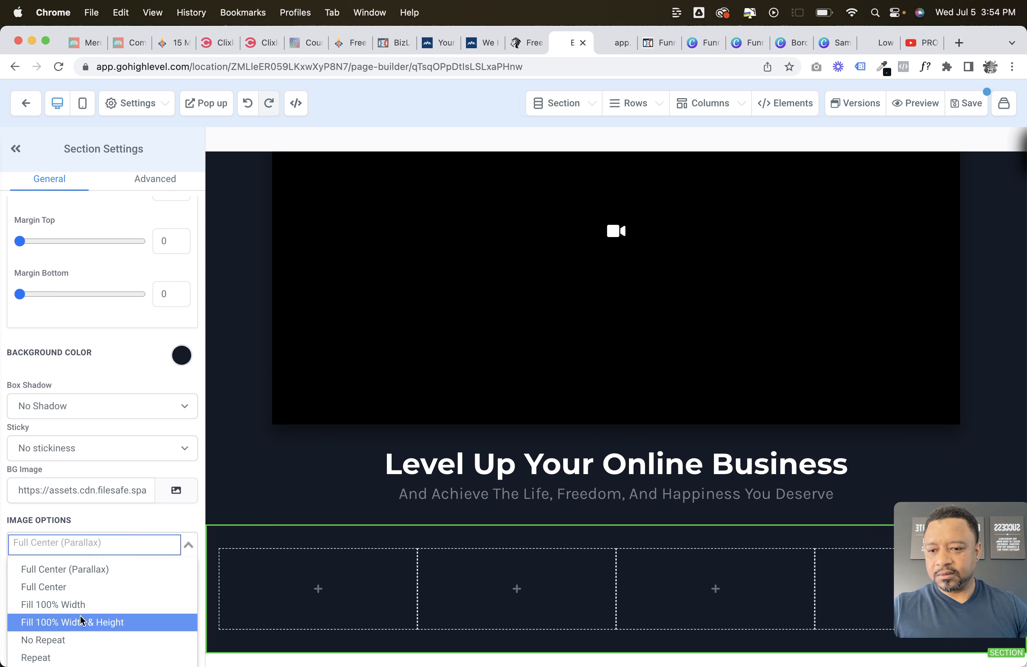
click(95, 622)
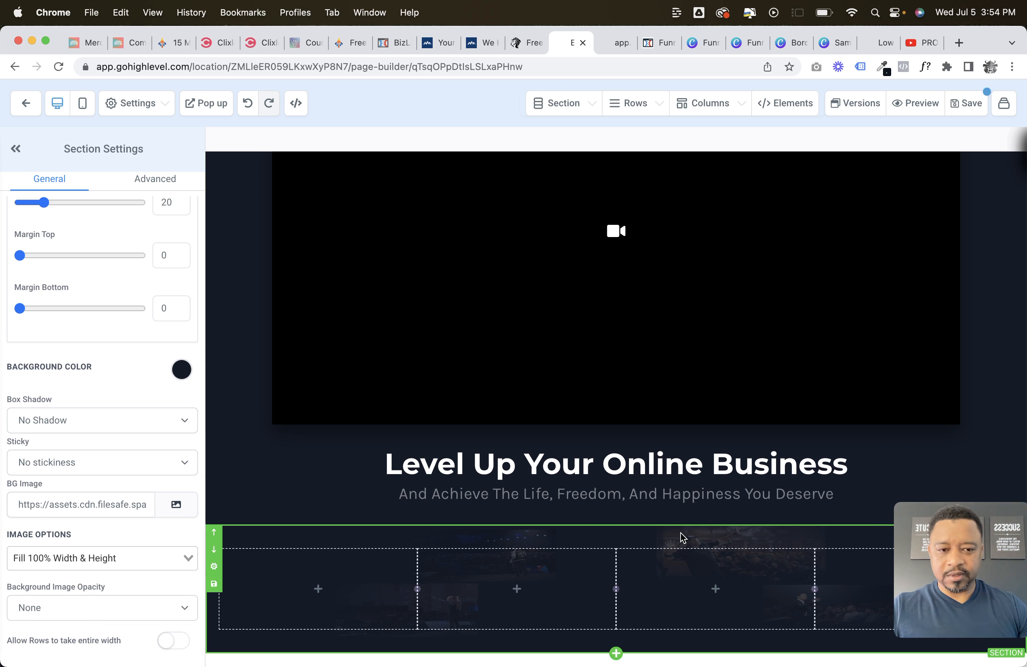
Save the page and check the new section background in the page preview
click(970, 103)
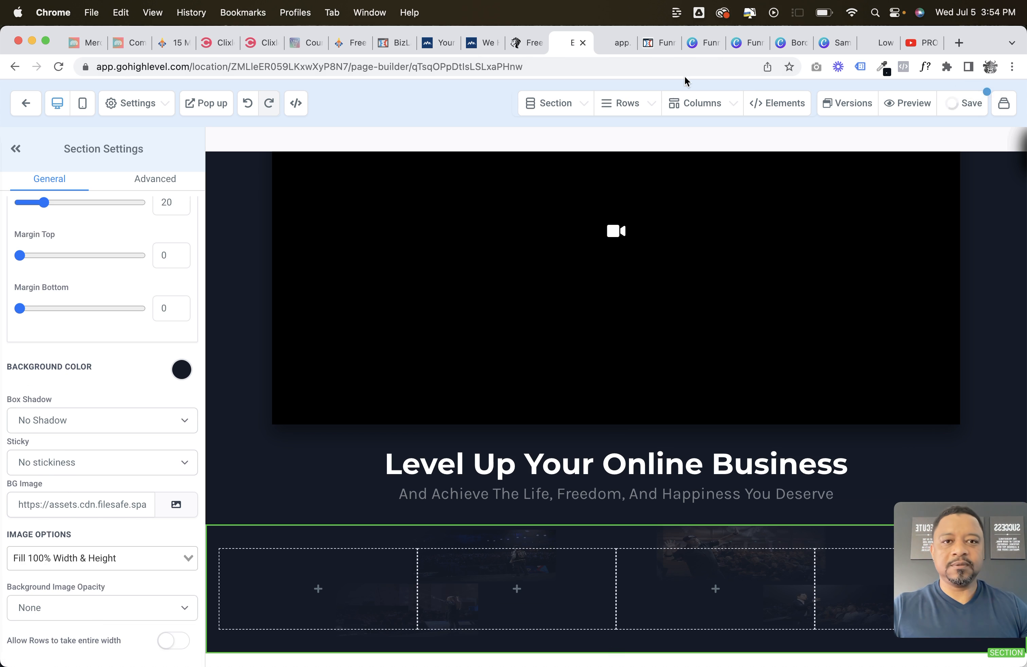
click(619, 43)
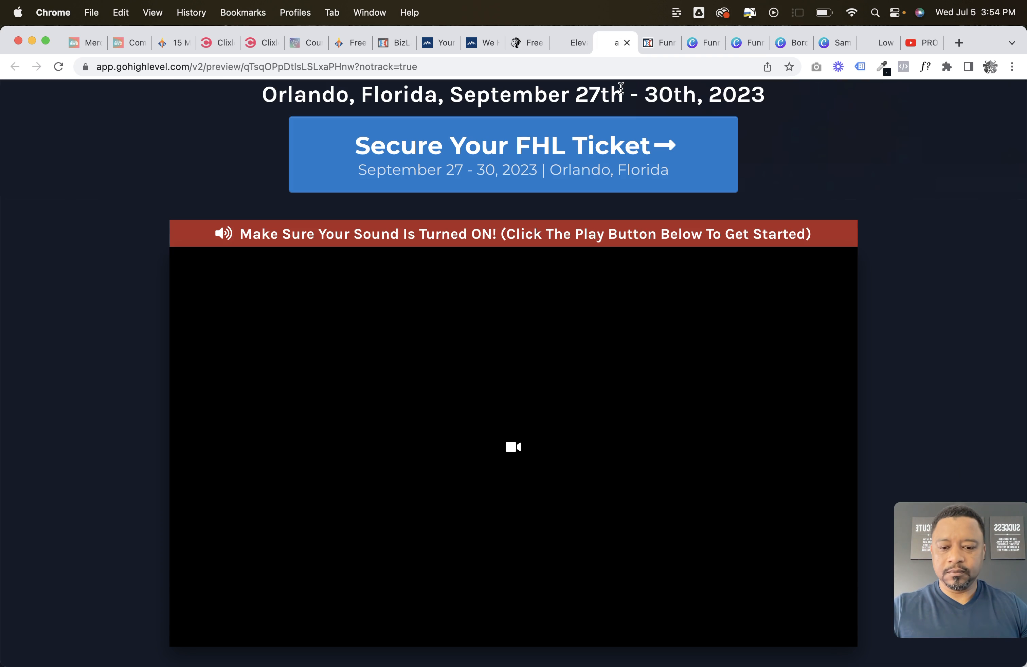
scroll(925, 281, down, 5)
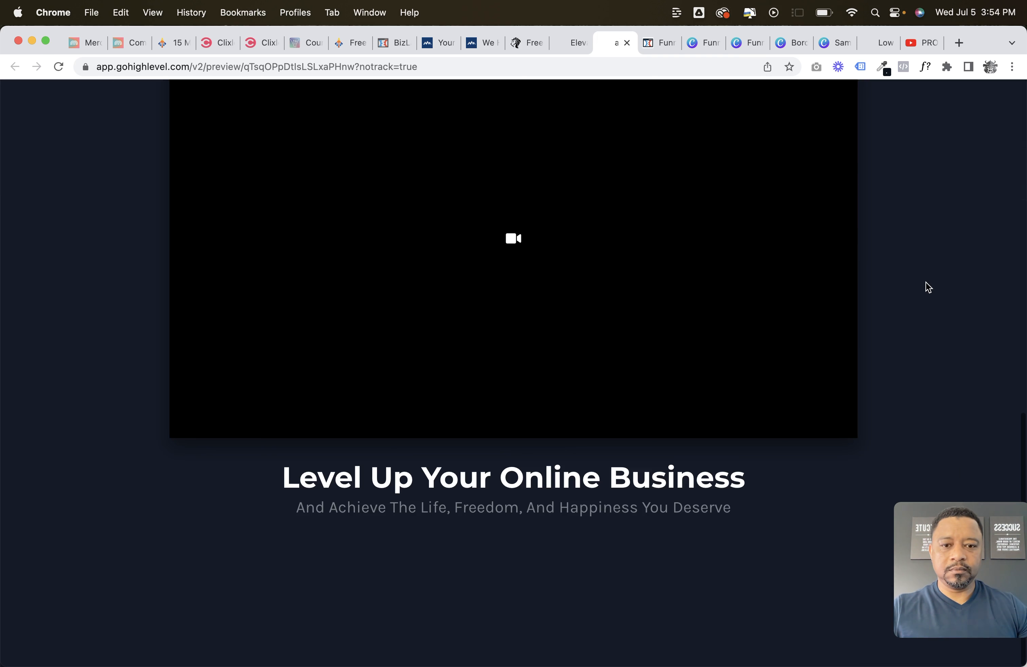
scroll(925, 281, up, 10)
scroll(917, 283, down, 5)
scroll(902, 297, down, 5)
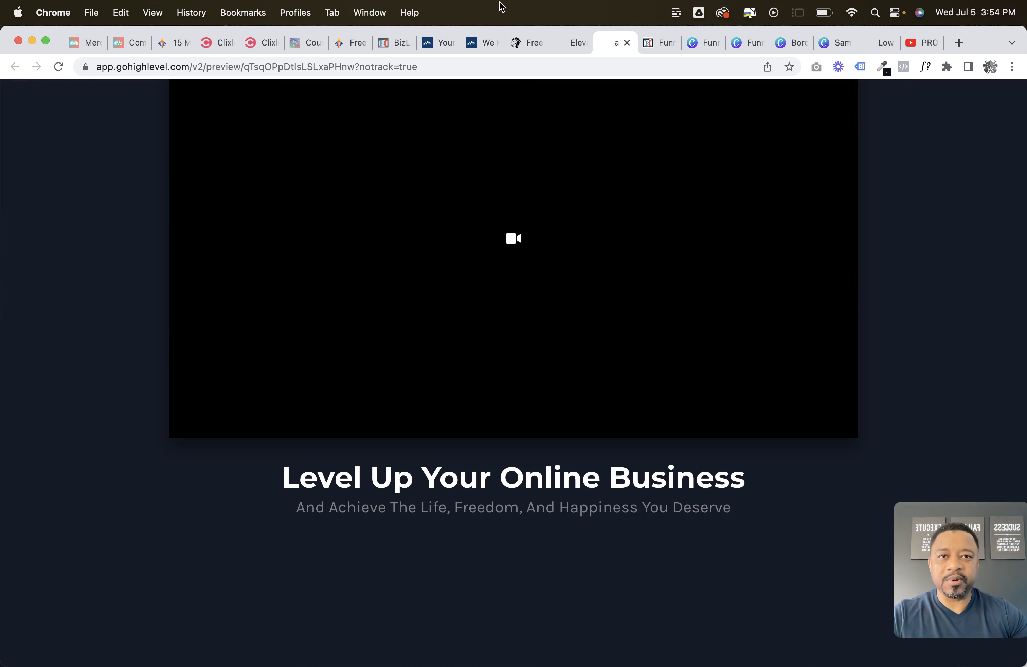
Give the statistics row's first column a full solid border, 5px wide, in semi-transparent dark gray
click(574, 43)
mouse_move(334, 614)
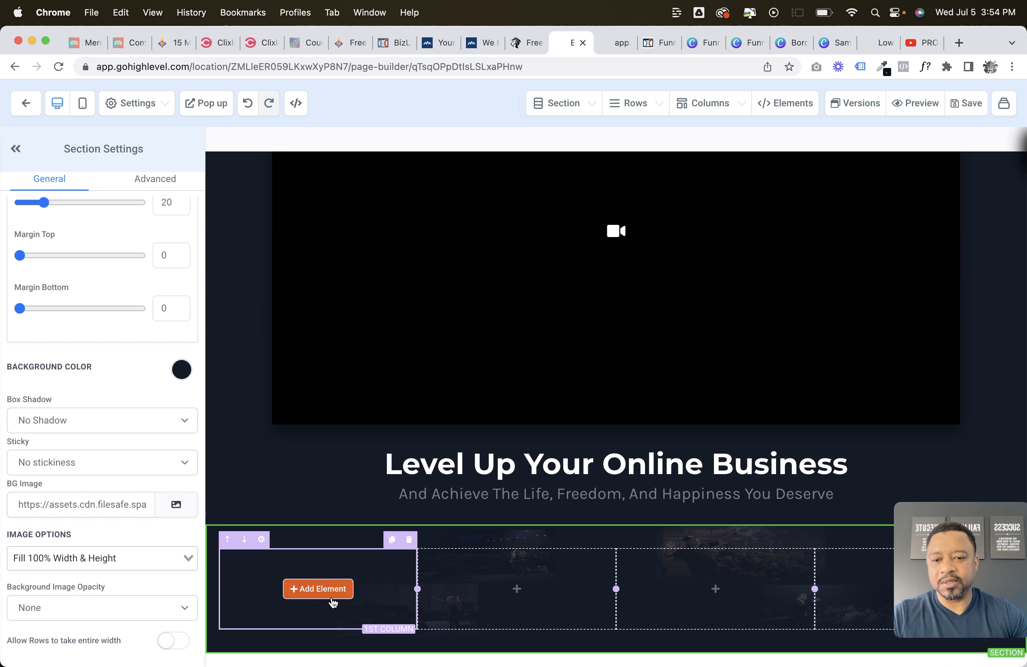
click(262, 540)
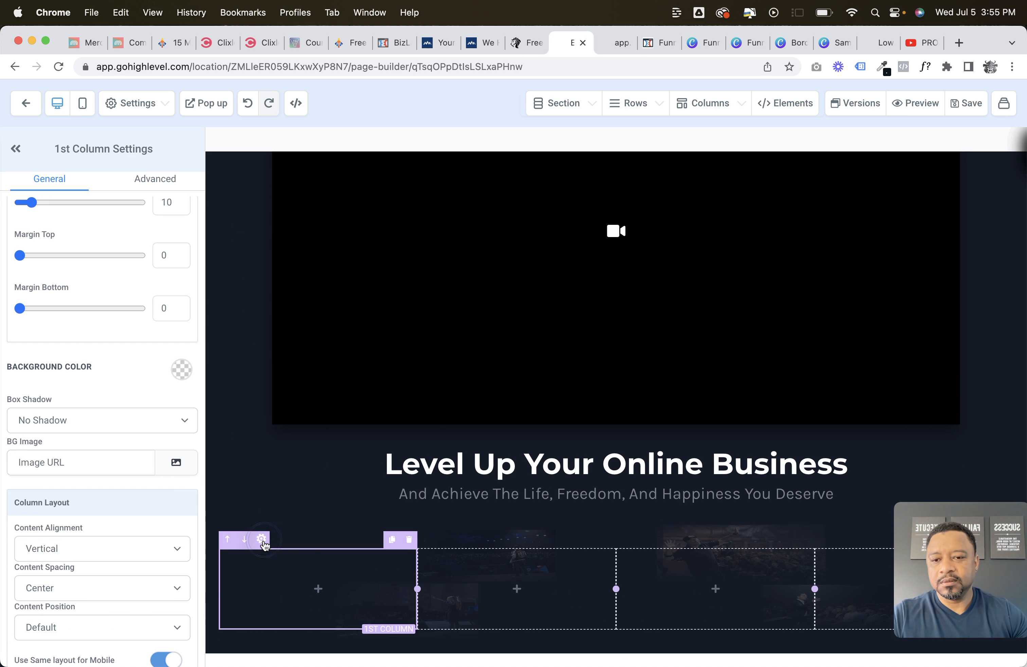
click(154, 181)
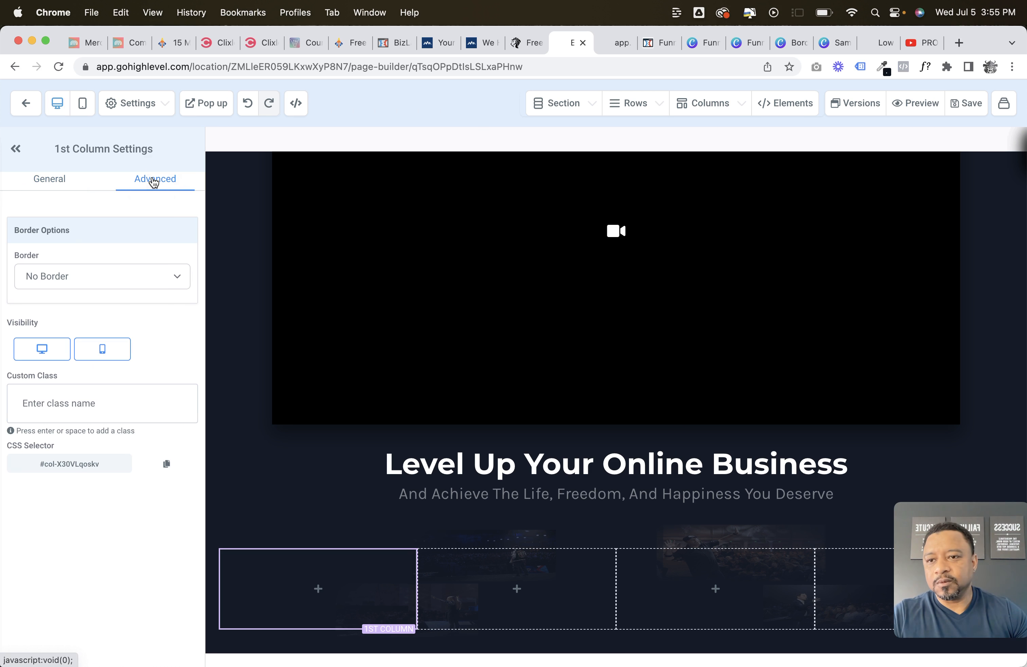
click(126, 273)
click(113, 293)
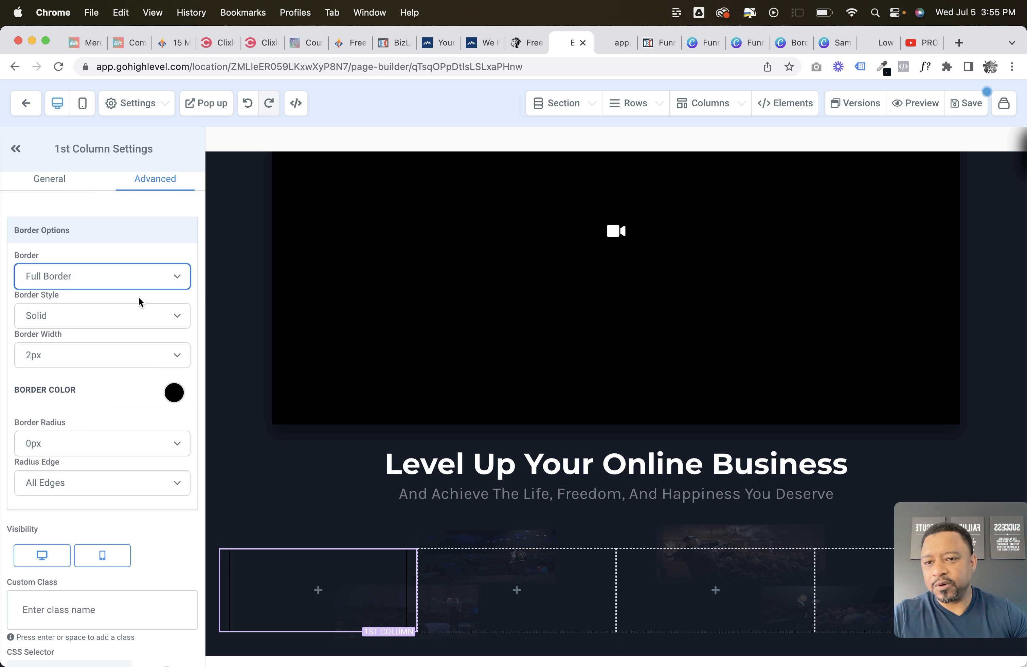
click(156, 349)
click(125, 386)
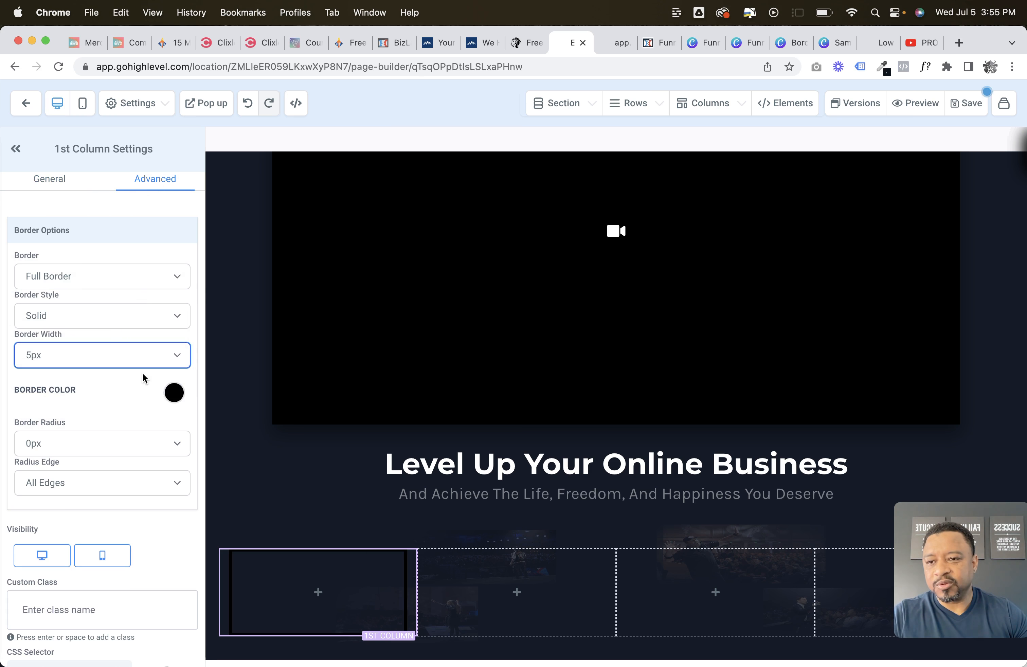
click(174, 394)
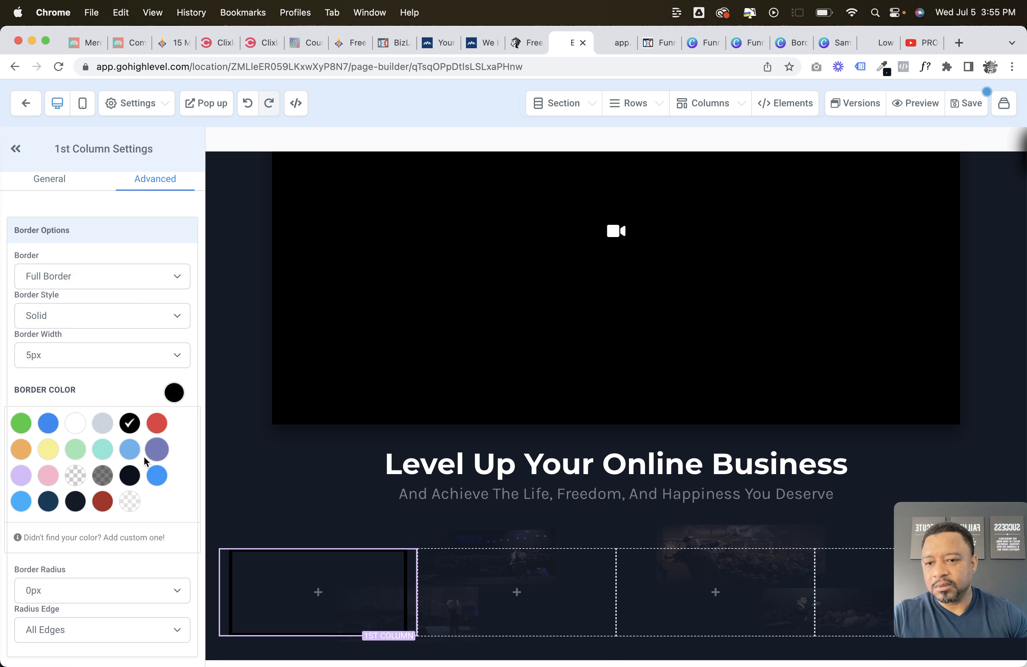
click(105, 476)
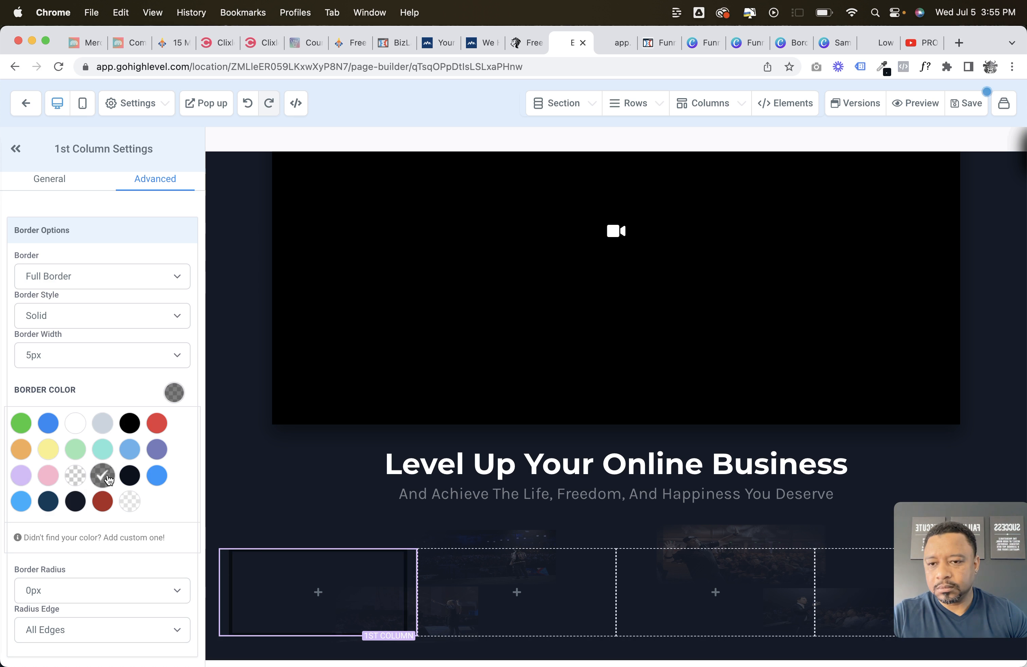
Set the first column's border width to 1px and its border radius to 5px
click(174, 392)
click(165, 355)
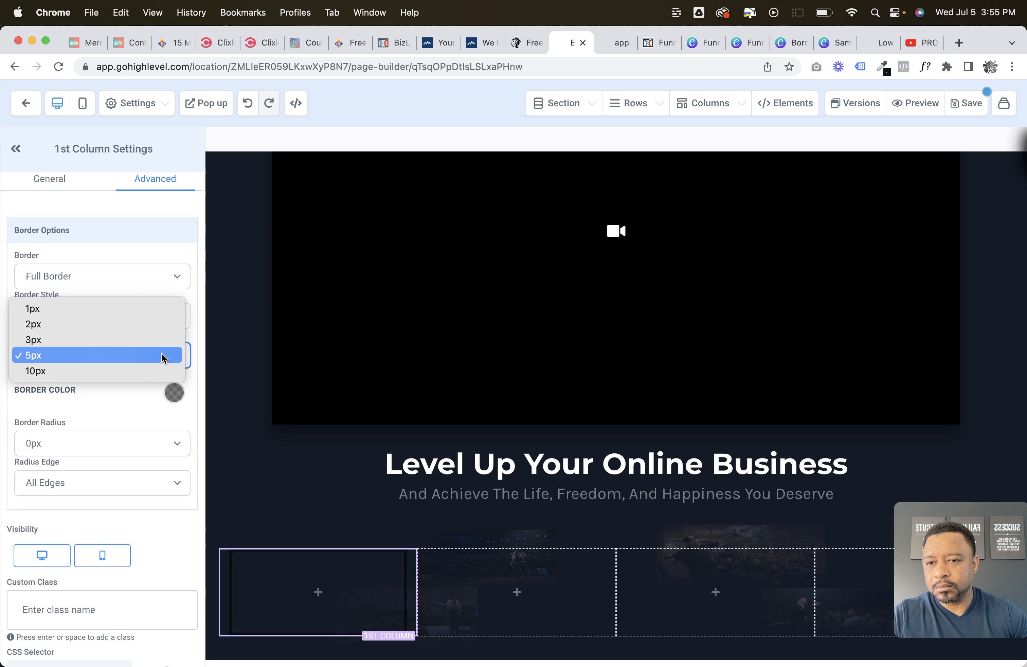
click(145, 308)
click(130, 435)
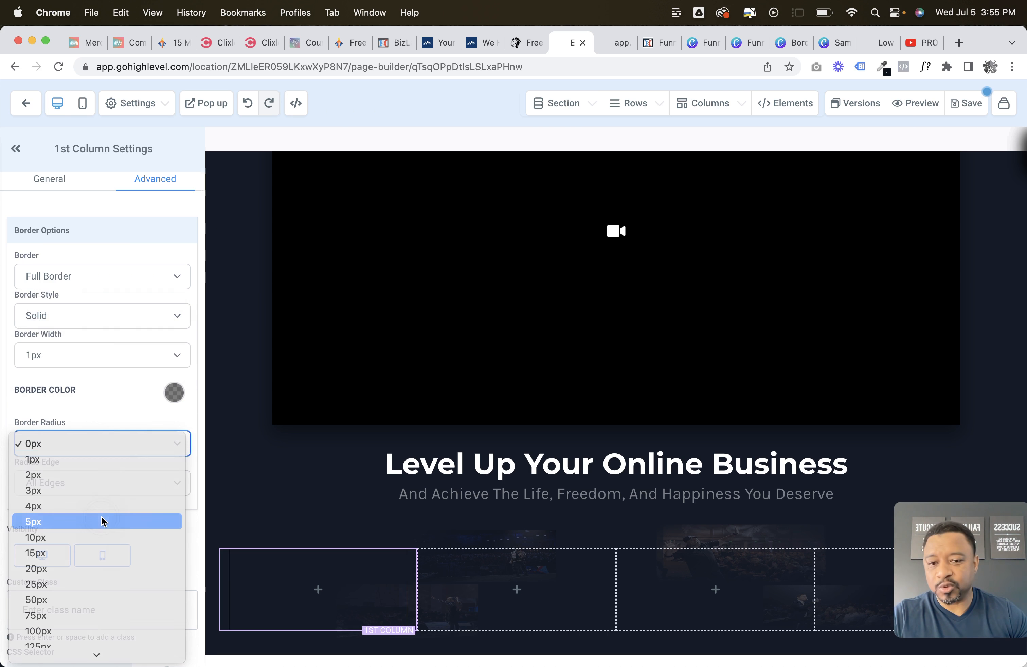
click(102, 521)
Inspect the font details of the first statistic, "Over 12k", on the reference page with WhatFont
mouse_move(326, 590)
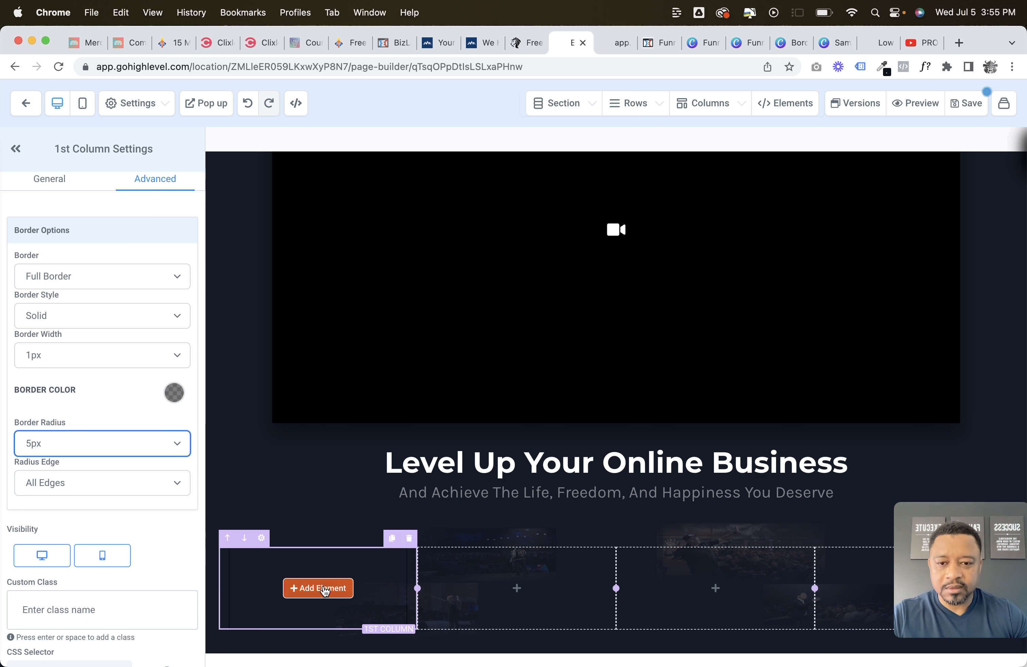
click(644, 45)
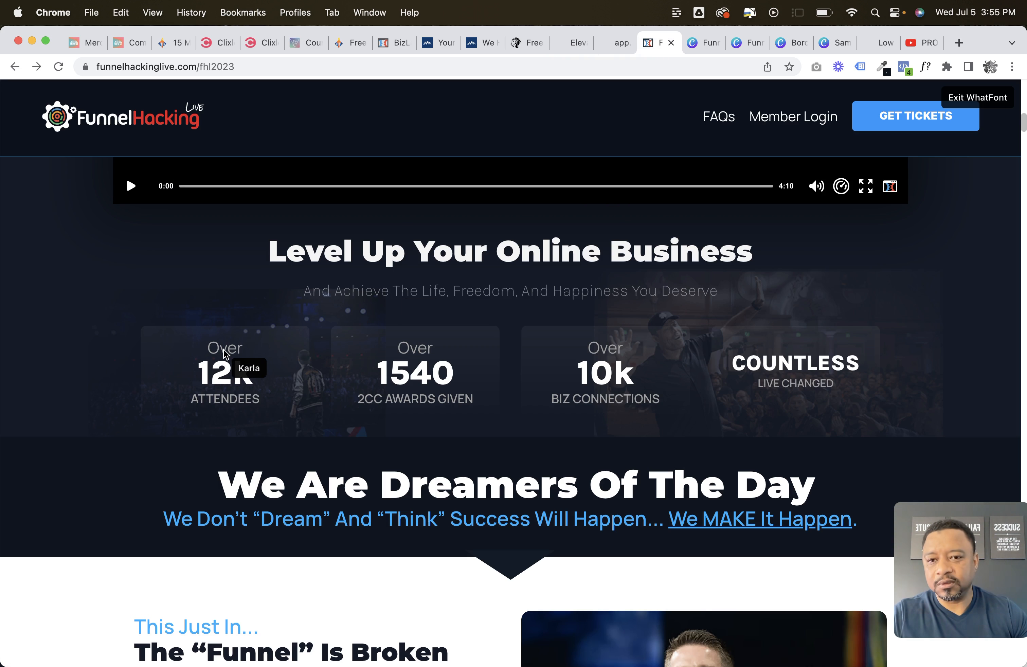
click(233, 353)
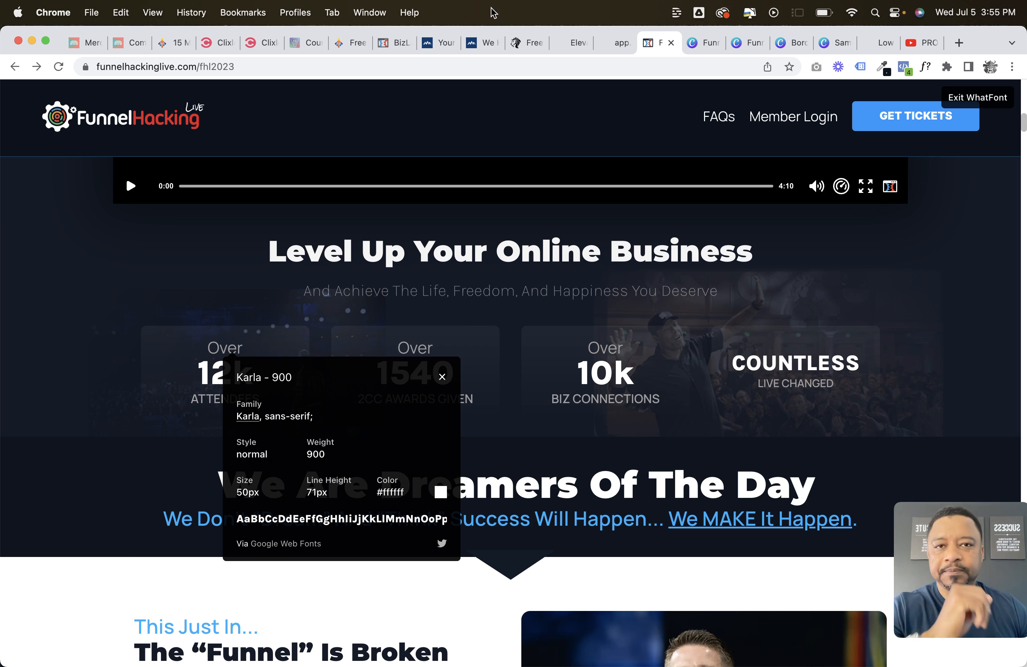
Add a sub-headline to the first column of the statistics row in the page builder, with the text "Over"
click(578, 43)
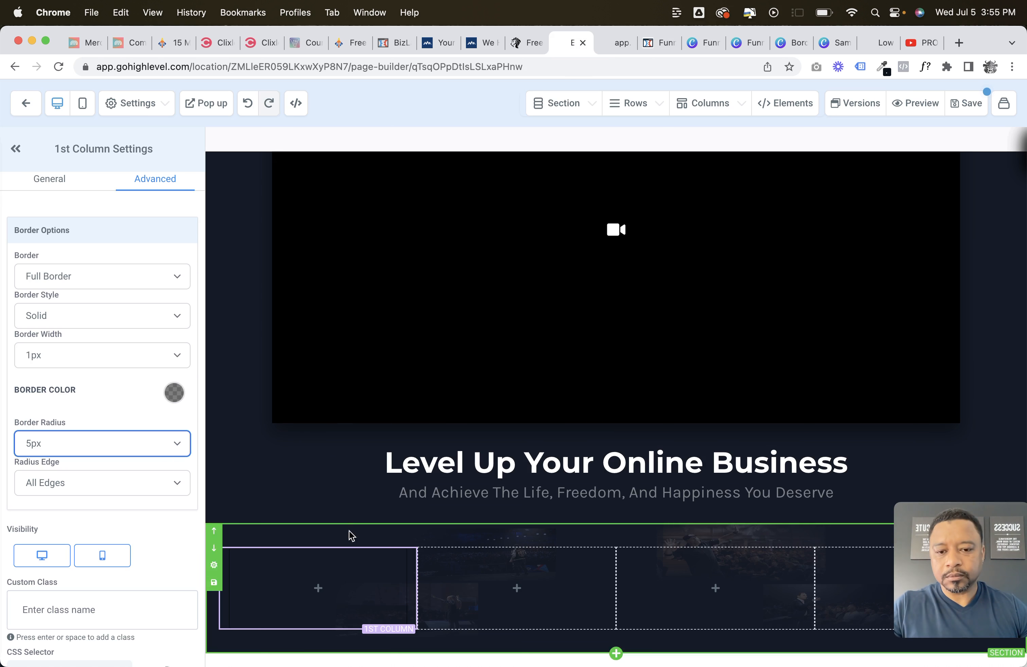
click(318, 587)
click(881, 244)
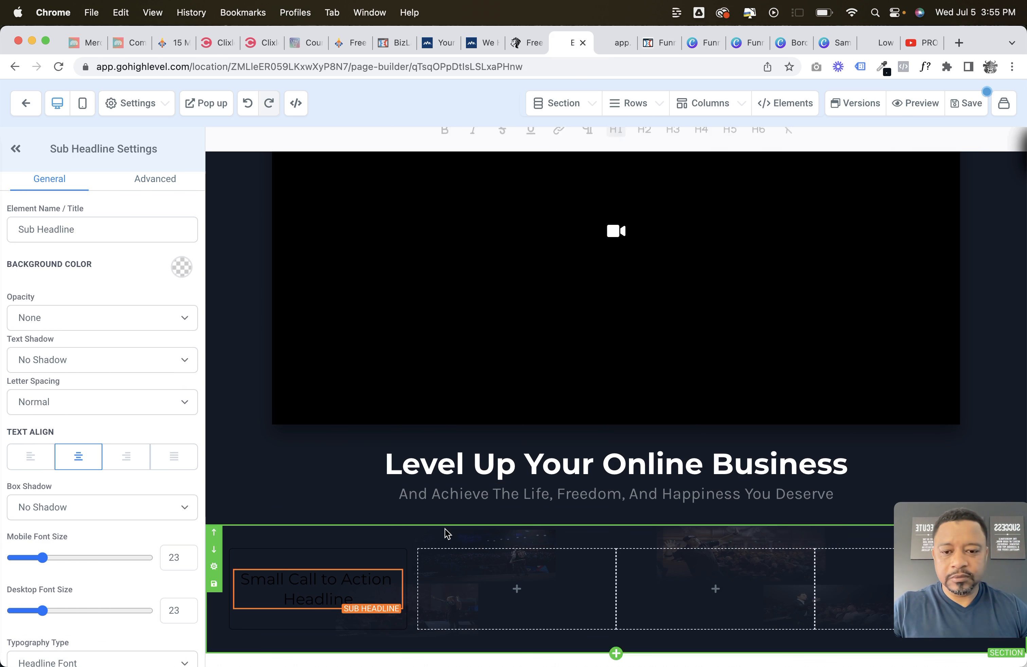
triple_click(359, 583)
text(Over)
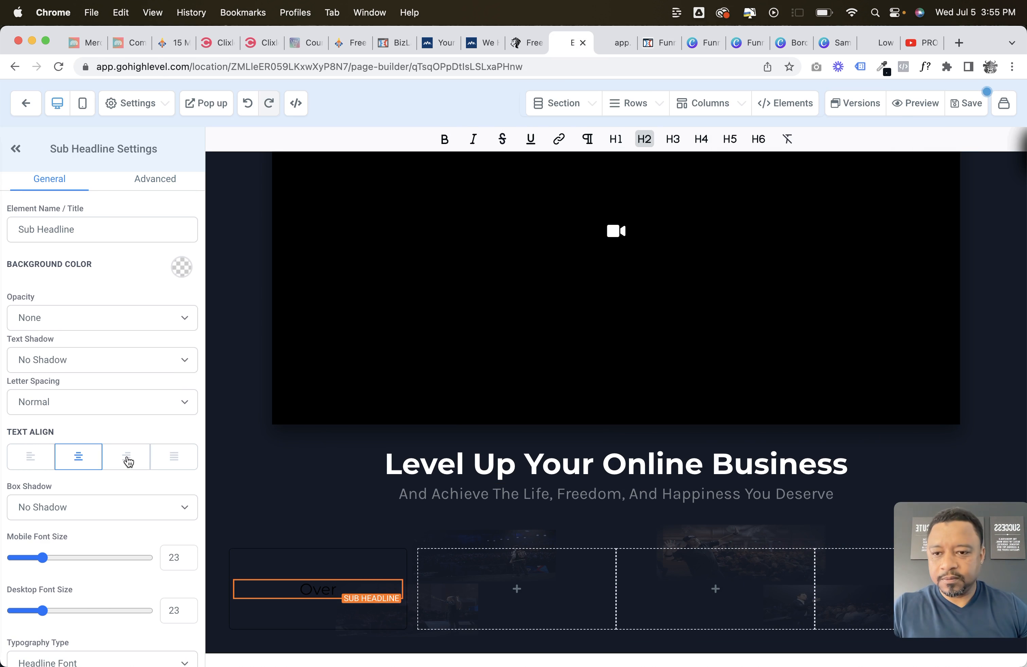
Set the "Over" sub-headline's desktop font size to 50
scroll(127, 460, down, 3)
scroll(128, 460, down, 1)
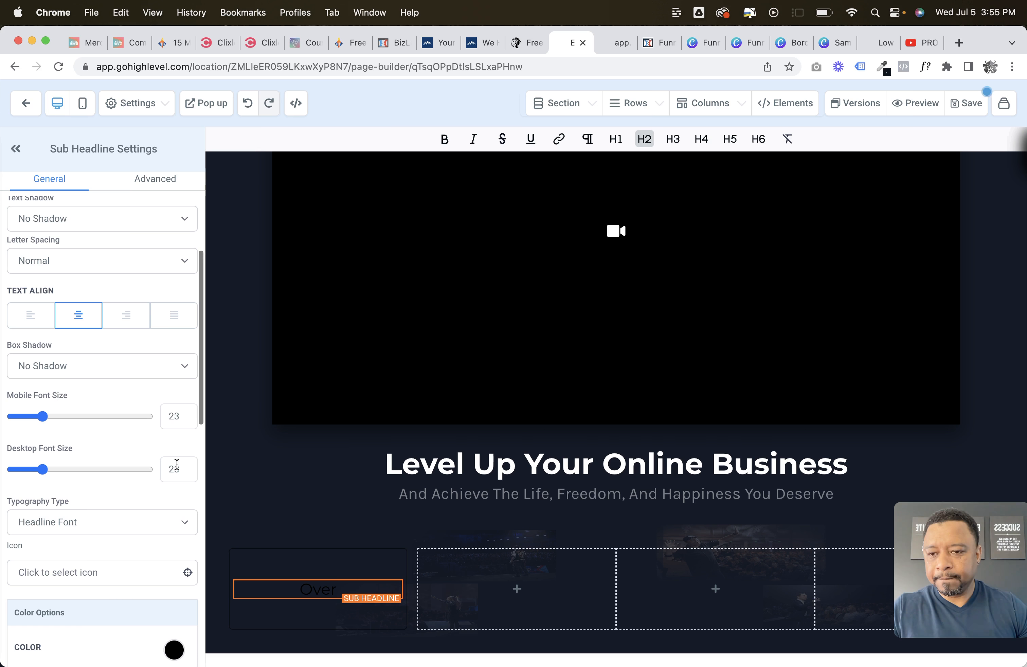
double_click(178, 469)
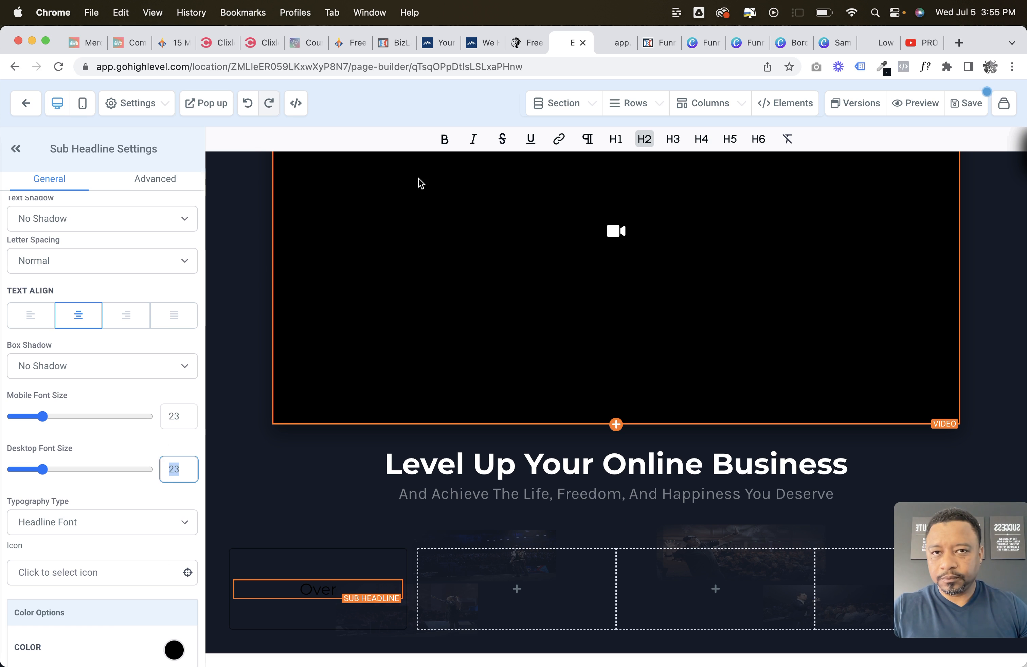
text(50)
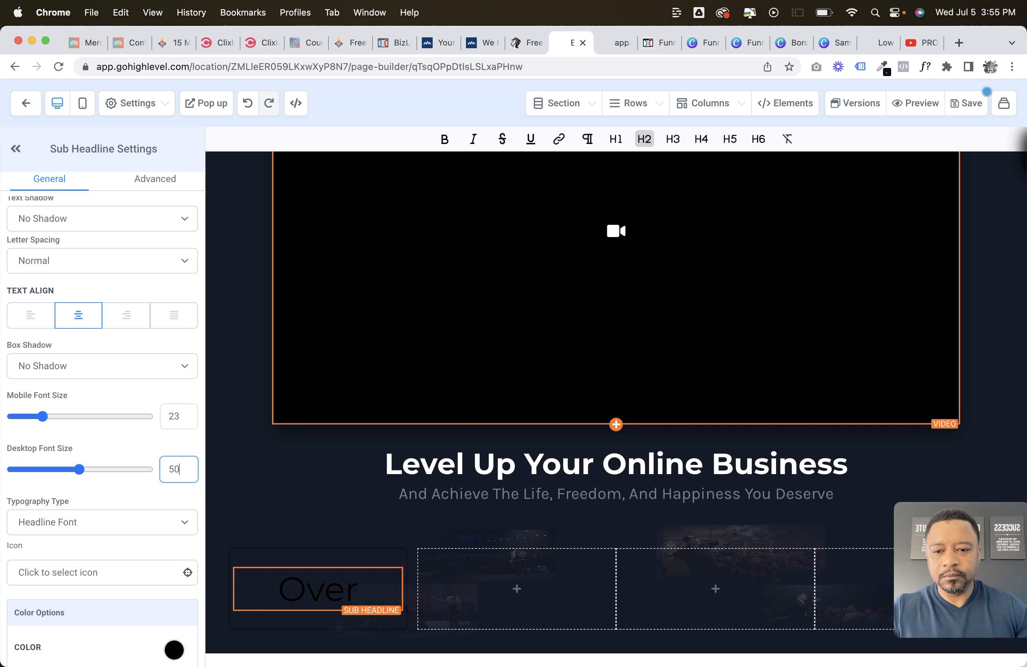
Return to the reference page and inspect the font of the word "Over" above 12k with WhatFont
click(653, 43)
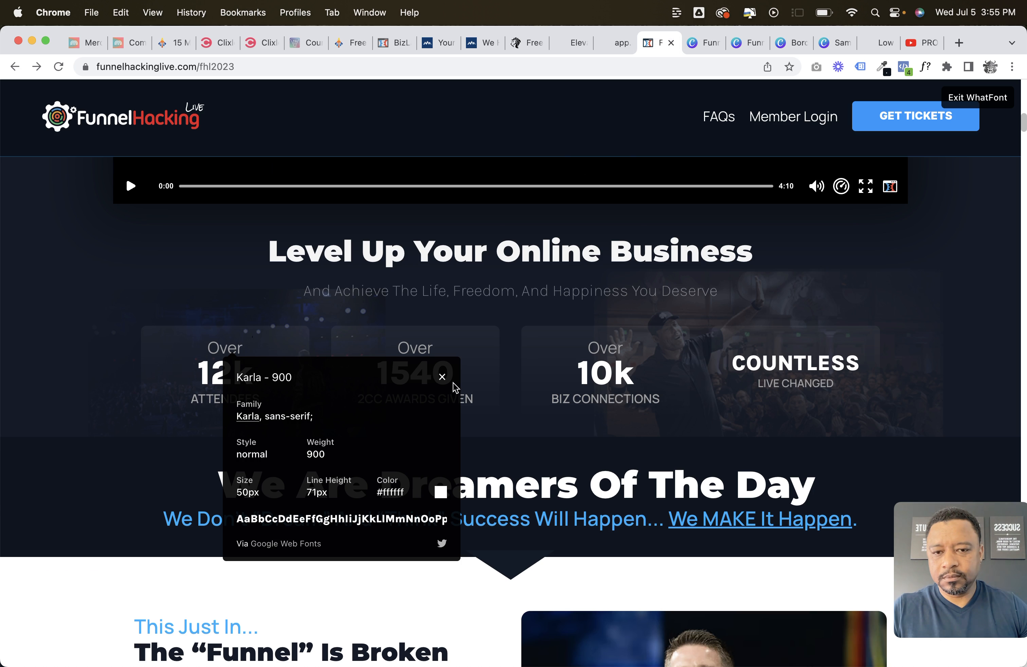
click(442, 377)
click(240, 348)
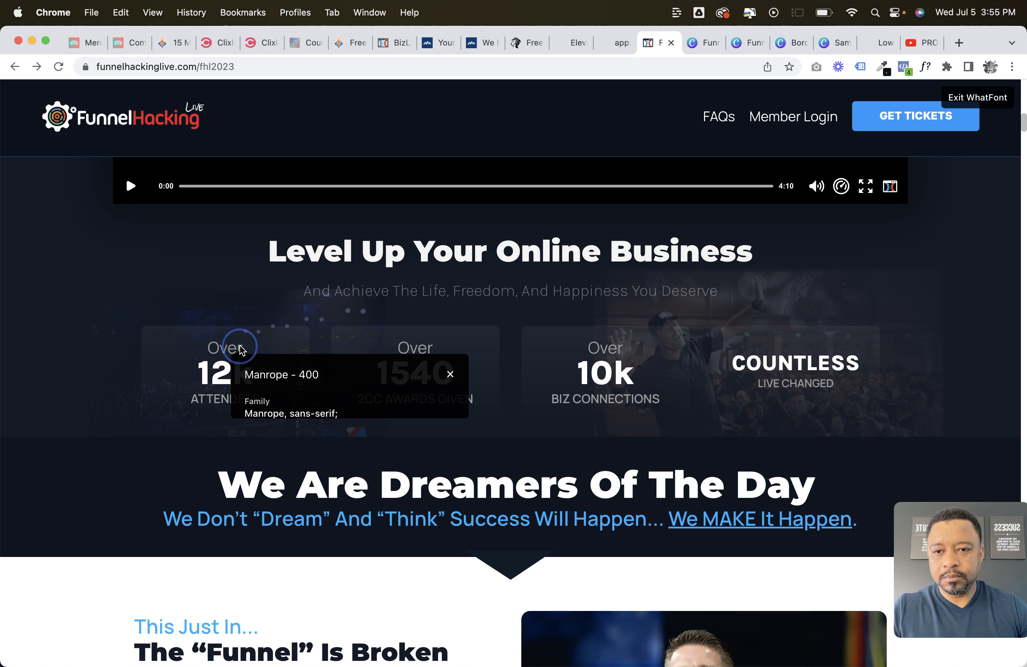
click(450, 374)
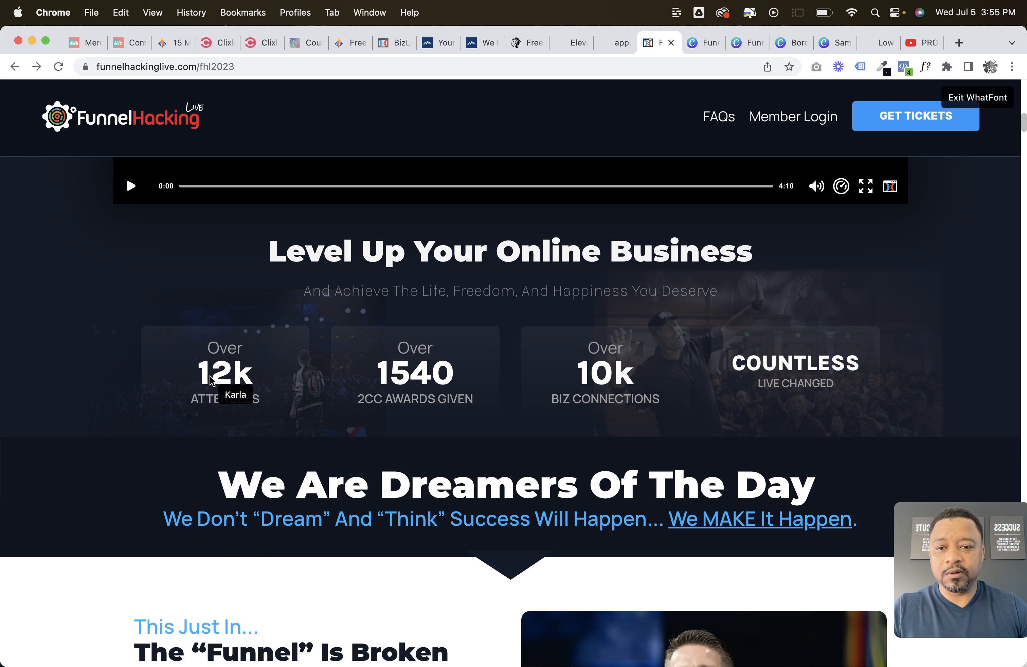
Set the "Over" sub-headline's desktop font size to 24 and its typography to a custom font, Manrope
click(573, 44)
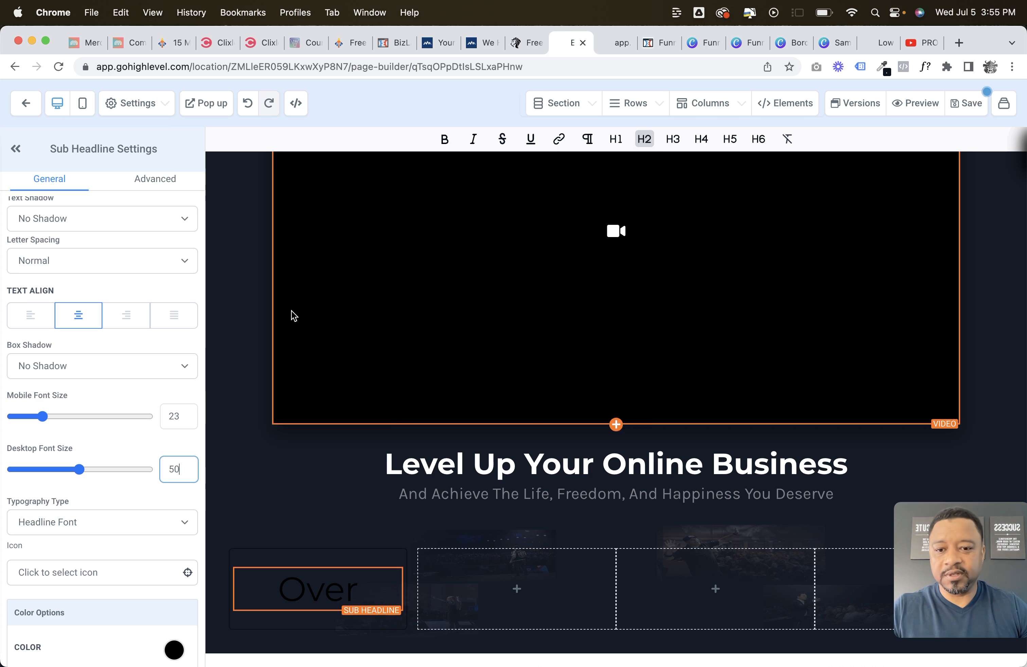
drag(184, 469, 146, 474)
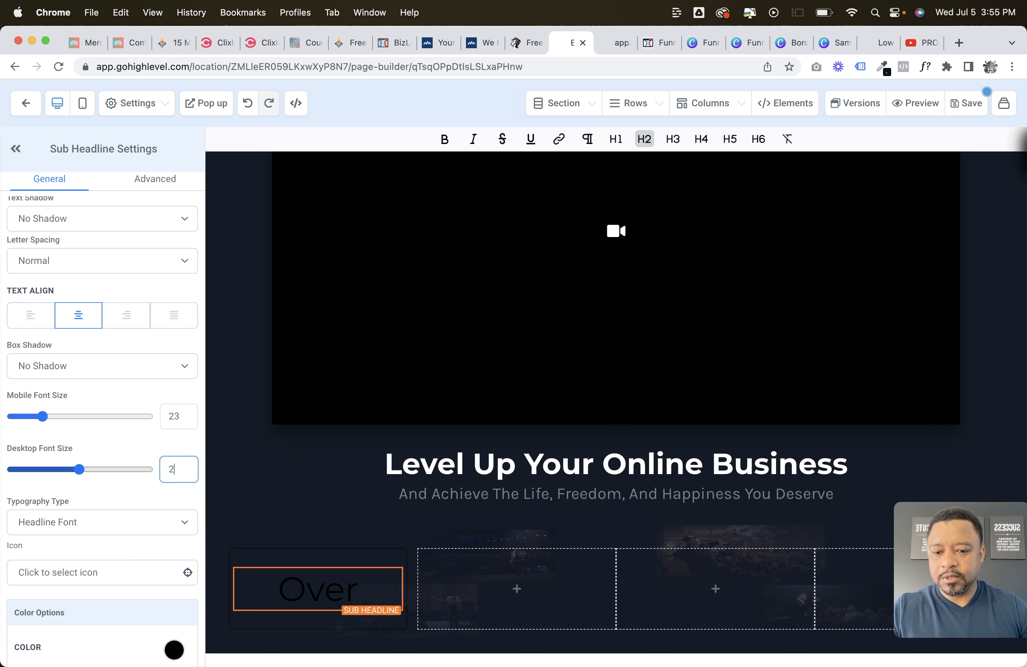
text(24)
click(137, 526)
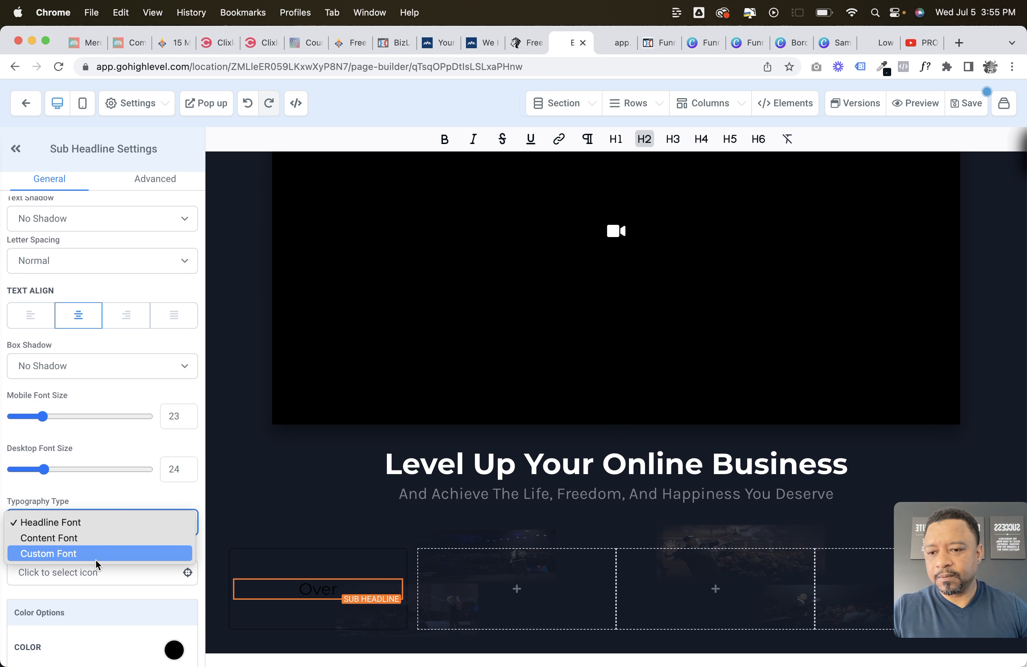
click(98, 555)
click(76, 578)
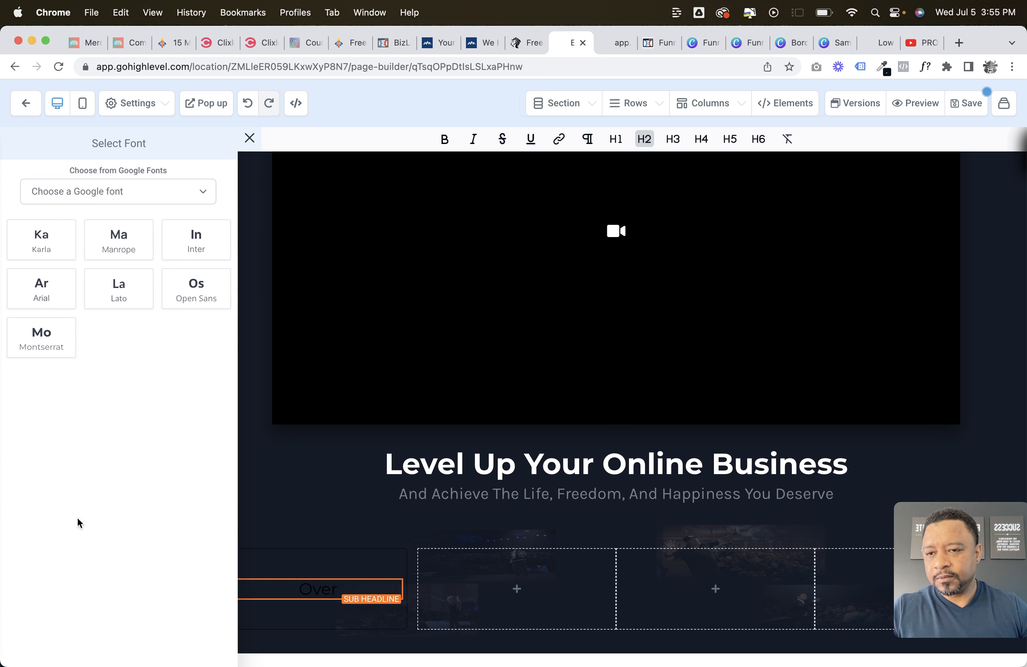
click(126, 243)
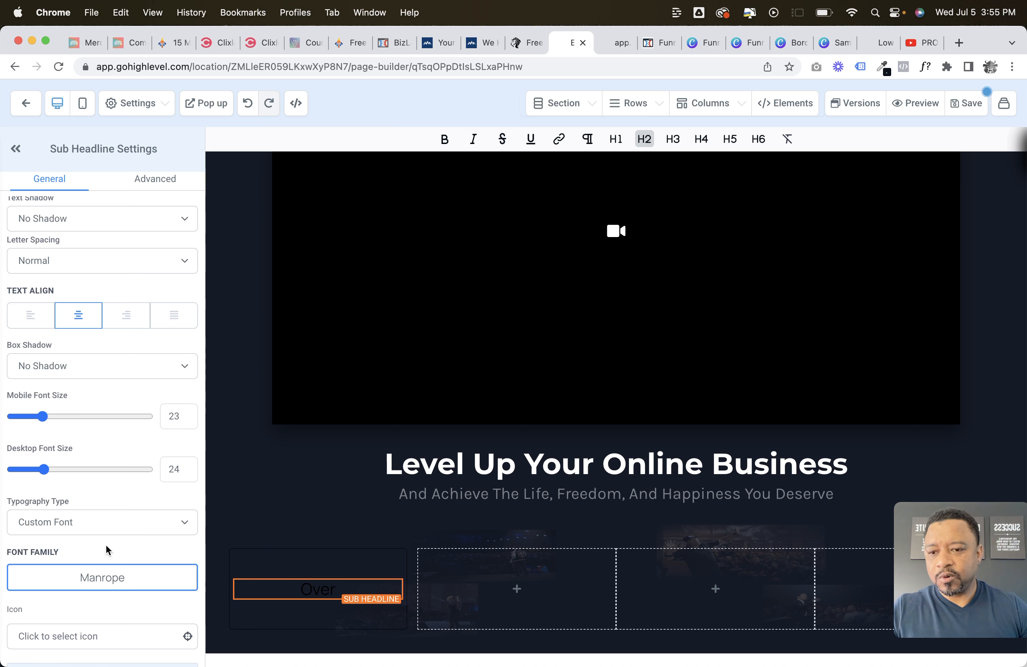
Set the "Over" sub-headline's text colour to the translucent white swatch at the end of the colour palette
scroll(147, 552, down, 5)
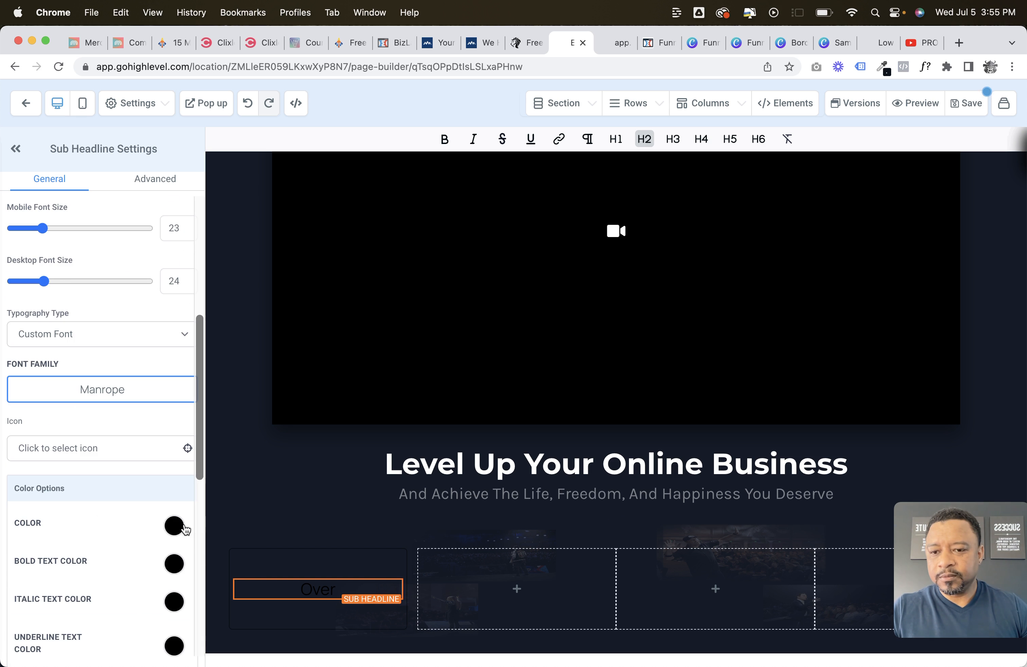
click(174, 527)
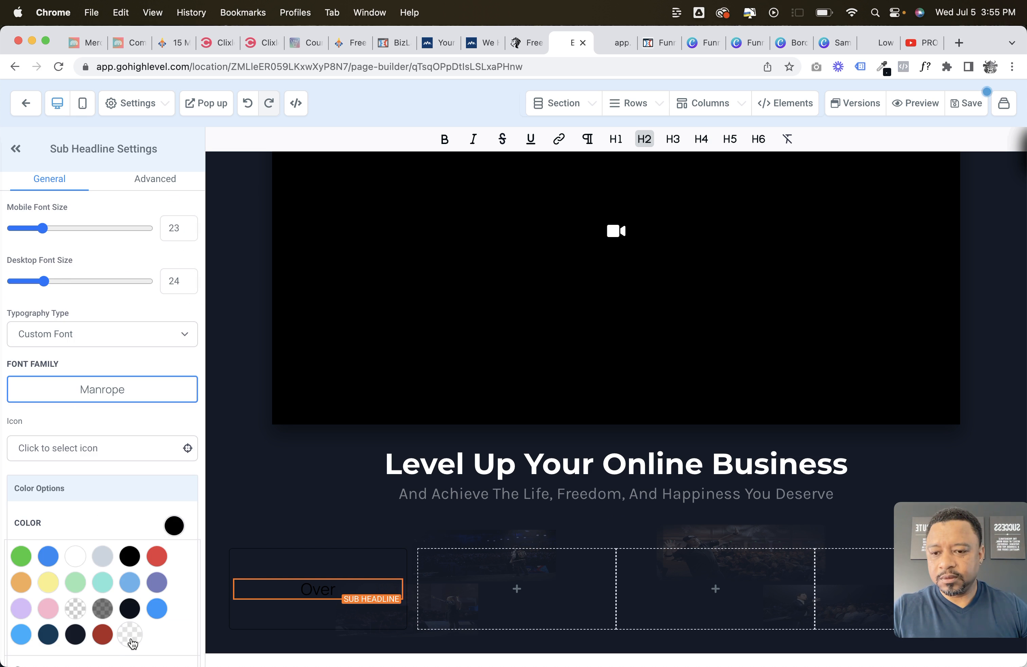
scroll(132, 641, down, 7)
click(133, 333)
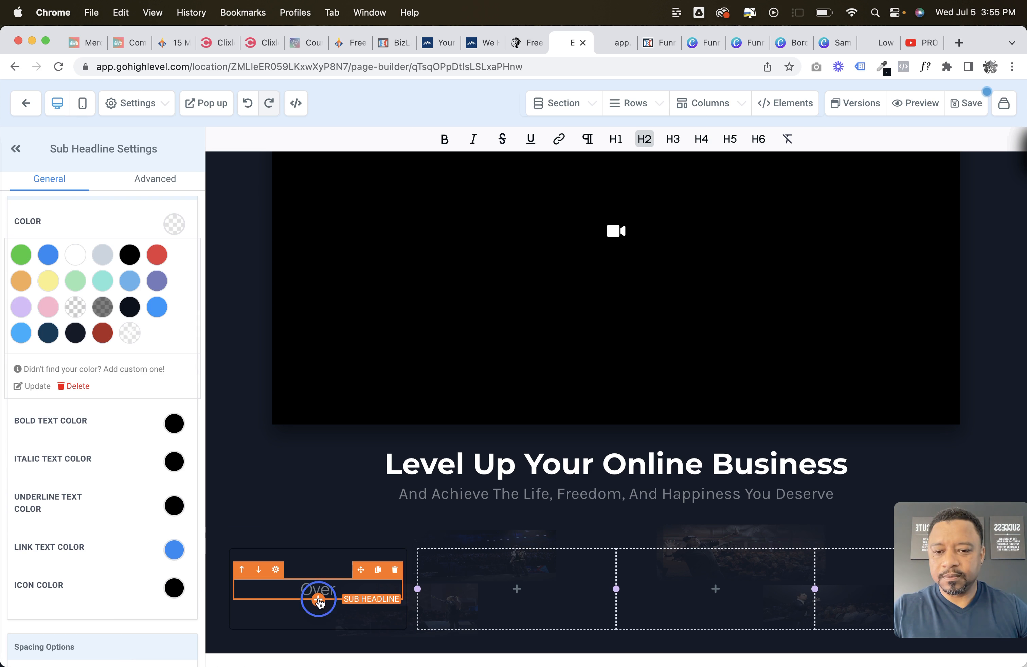
Add a headline below "Over" in the first statistics column, with the text "12k"
click(320, 602)
click(779, 230)
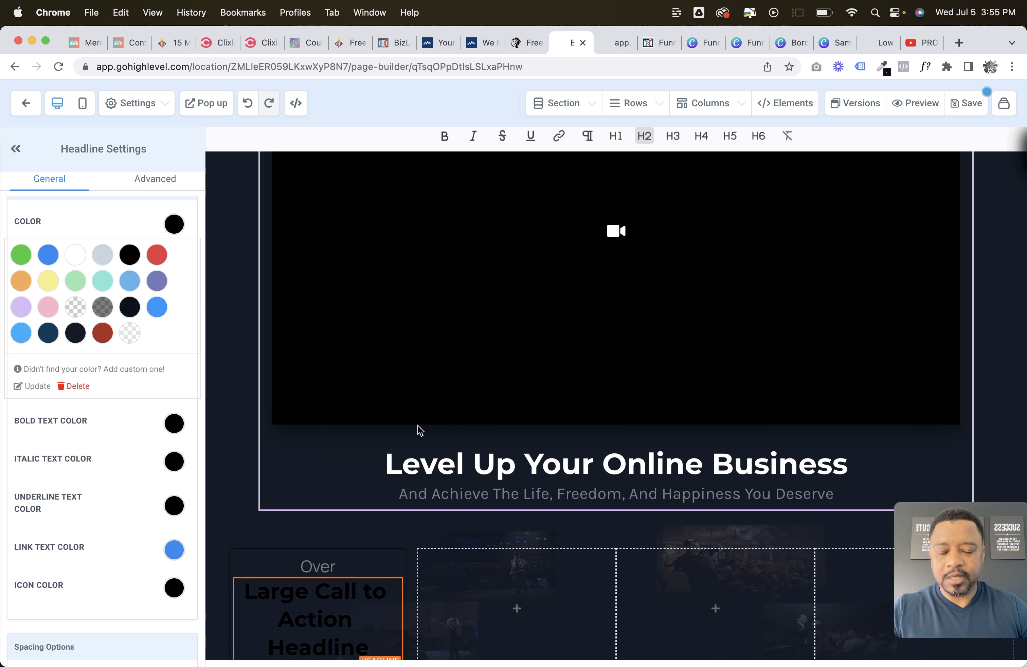
triple_click(342, 584)
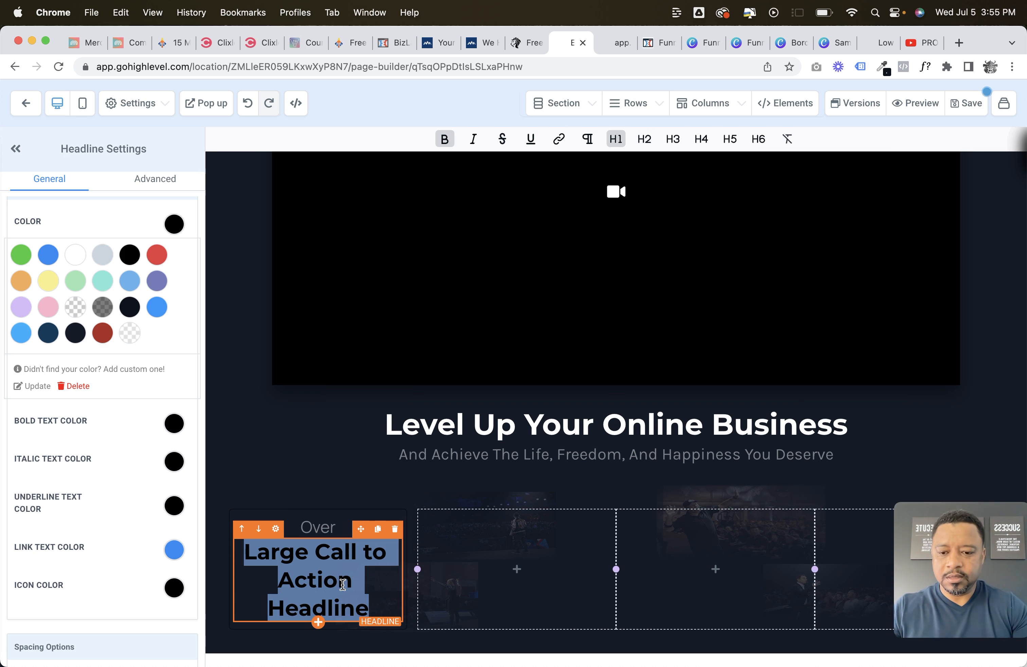
text(12k)
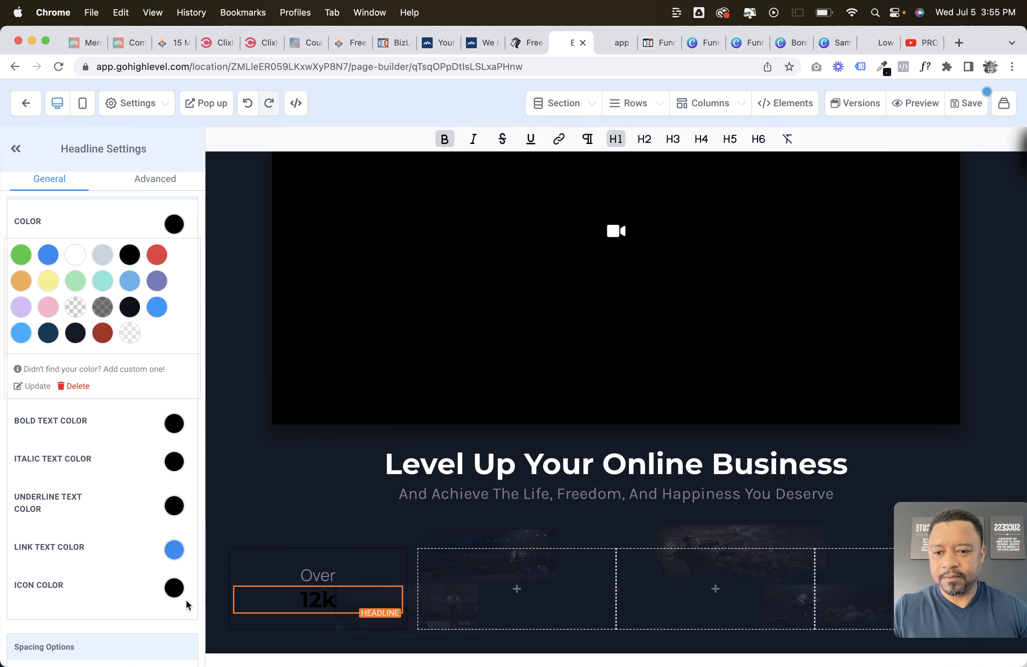
Set the "12k" headline's bold text colour to white and its desktop font size to 50
click(180, 469)
click(177, 463)
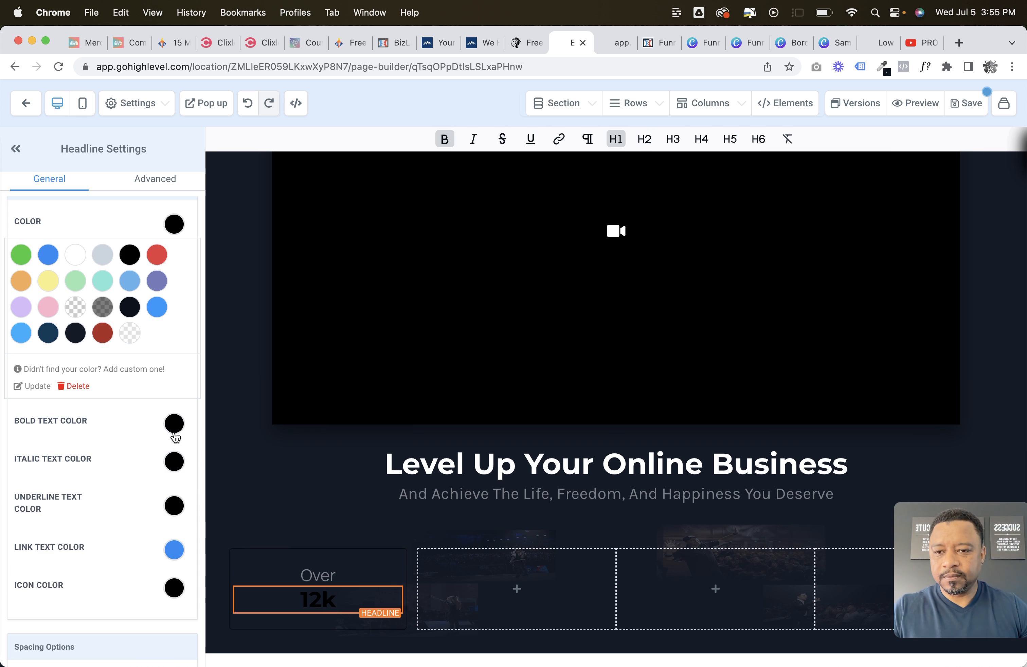
click(175, 426)
click(77, 459)
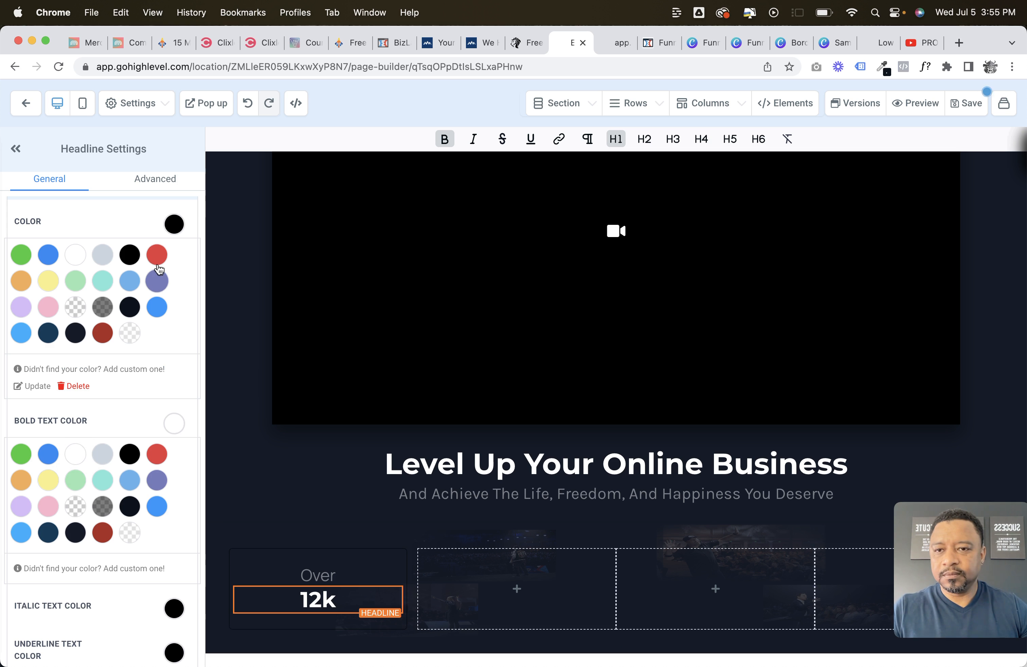
click(175, 224)
click(175, 263)
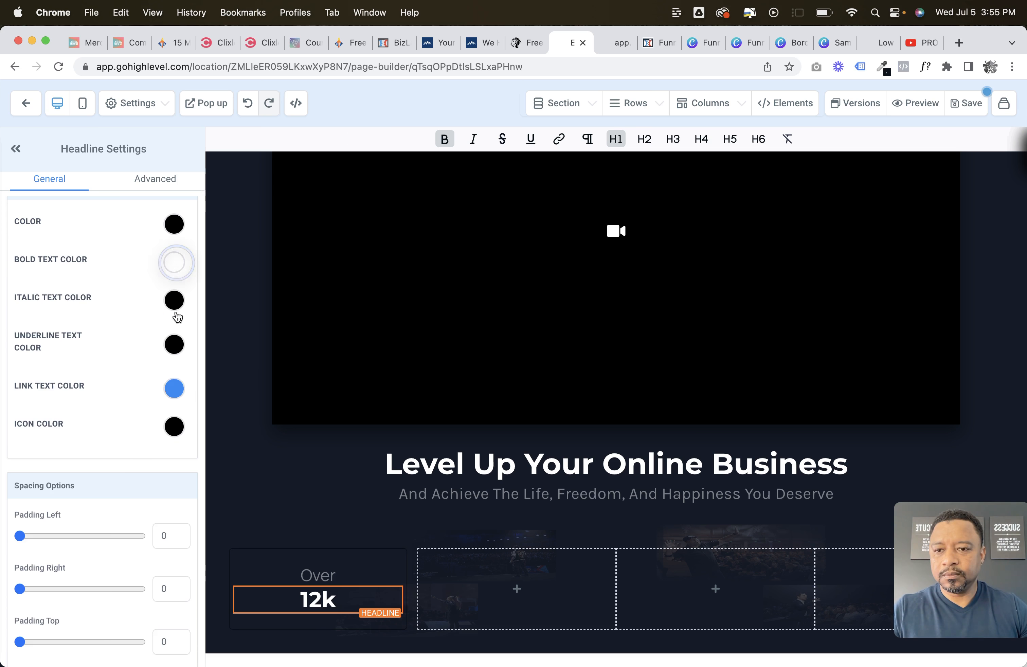
scroll(174, 392, up, 5)
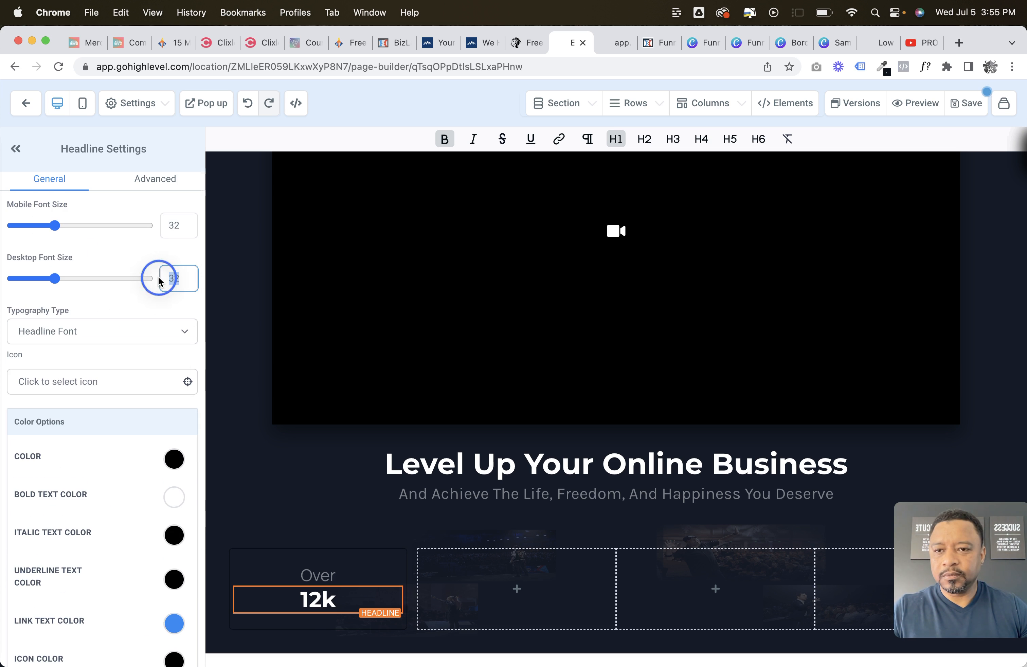
text(50)
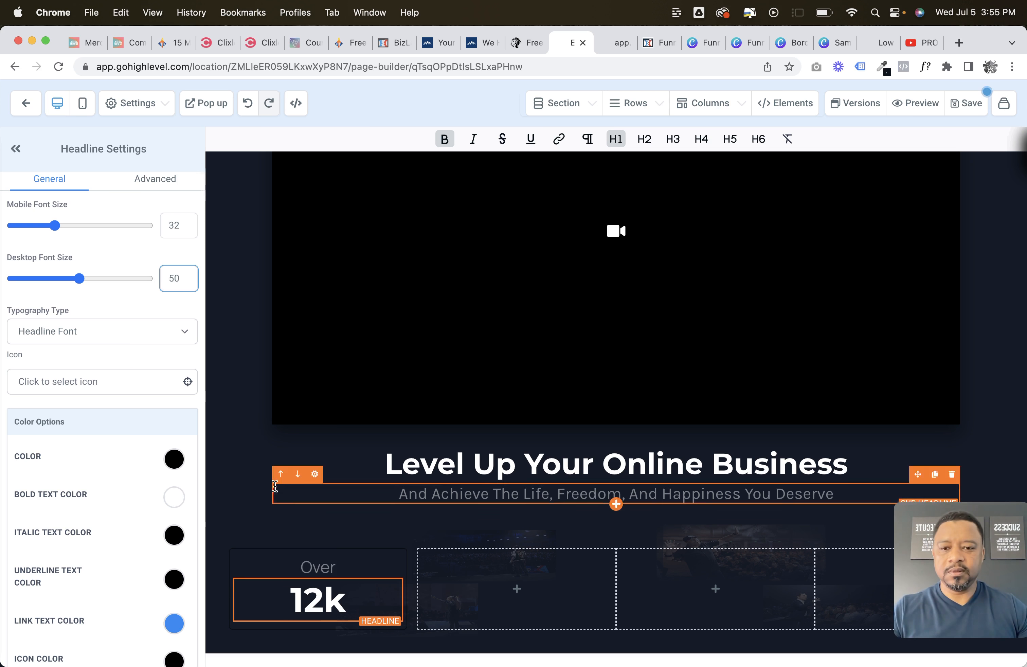
Duplicate the "Over" sub-headline, move the copy below "12k" and change its text to "Attendees"
click(369, 561)
click(378, 548)
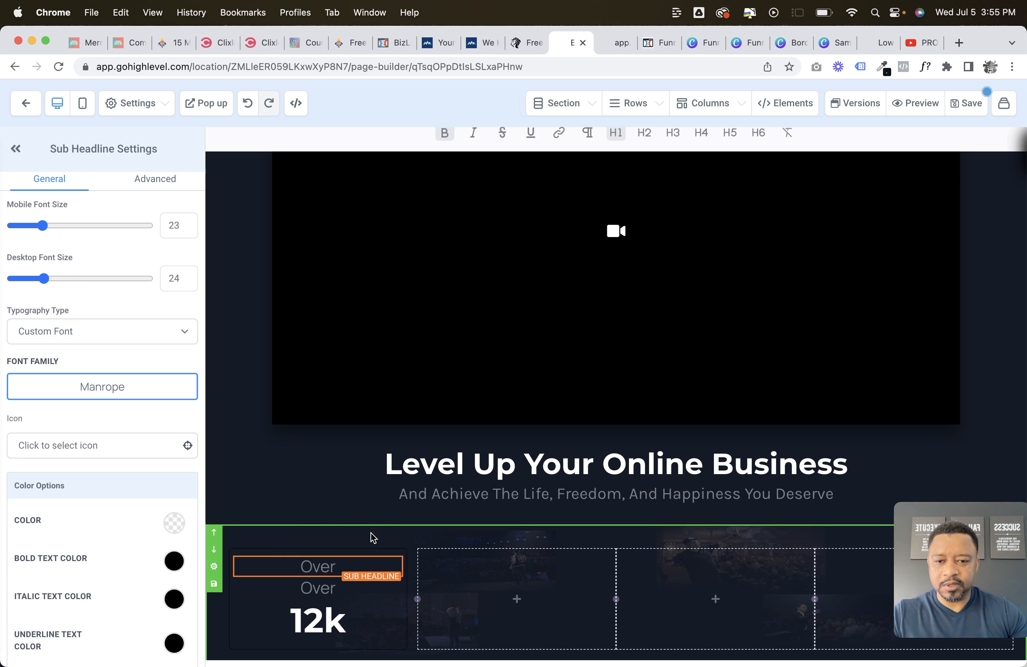
drag(361, 527, 341, 613)
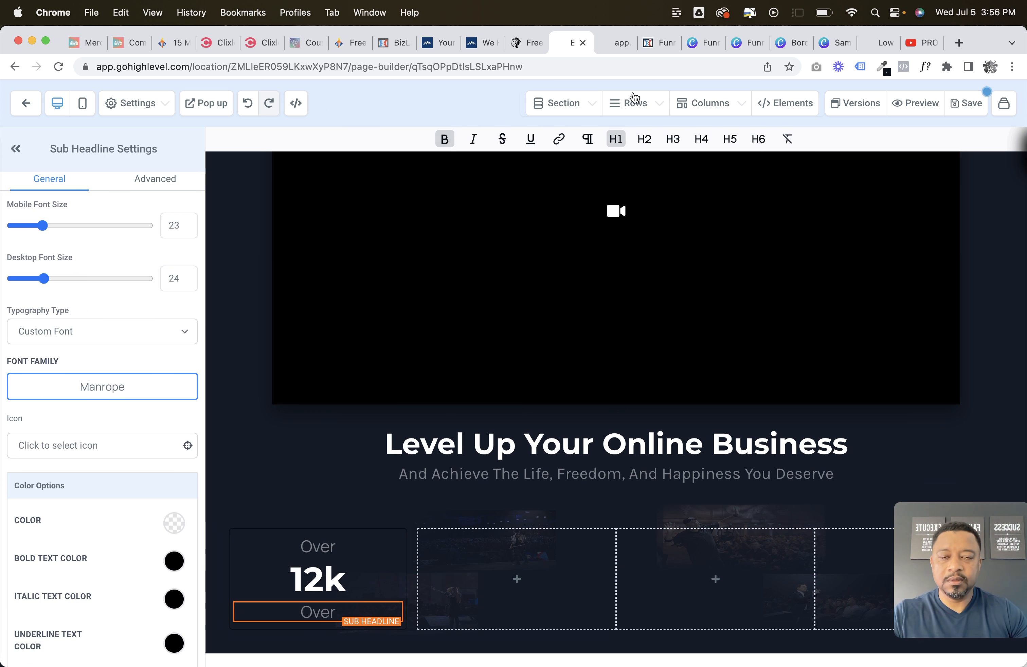
double_click(318, 612)
text(Attendees)
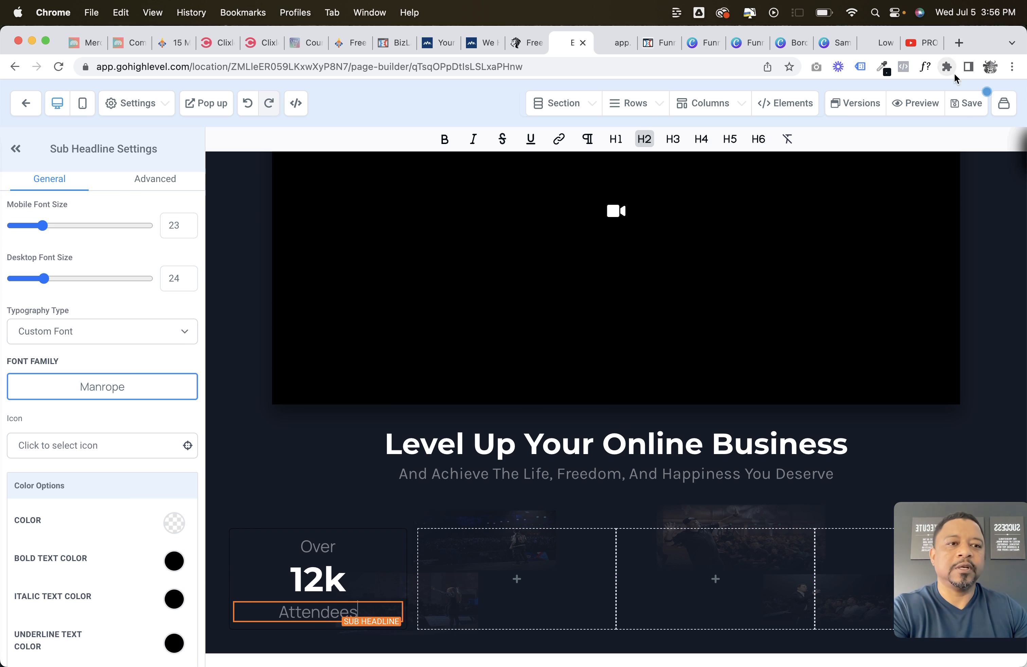
Save the page and reload its preview to check the first statistics column
click(964, 105)
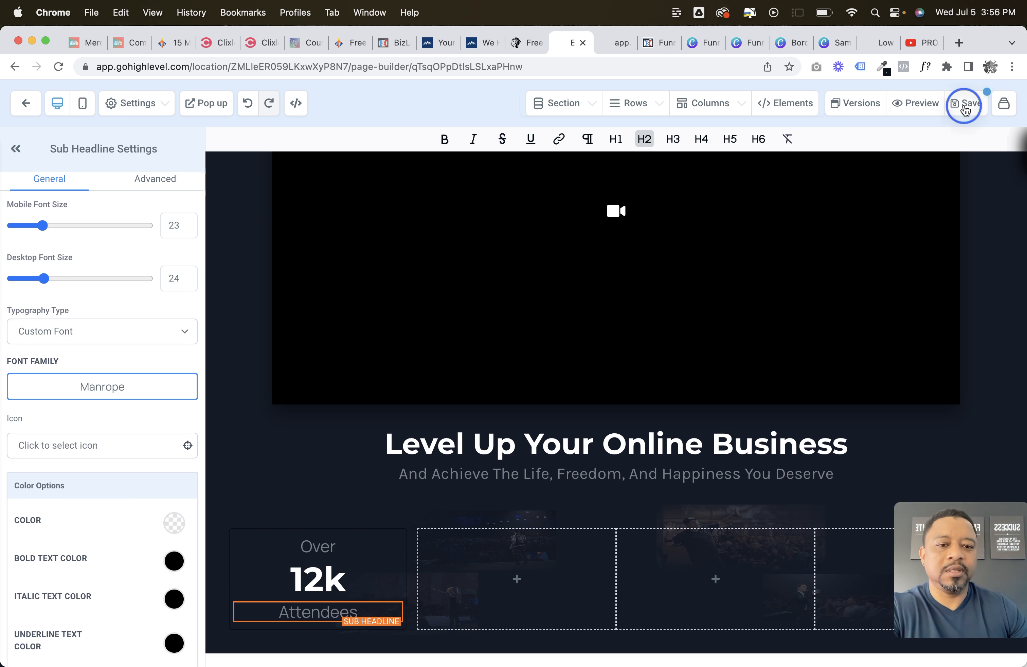
click(619, 46)
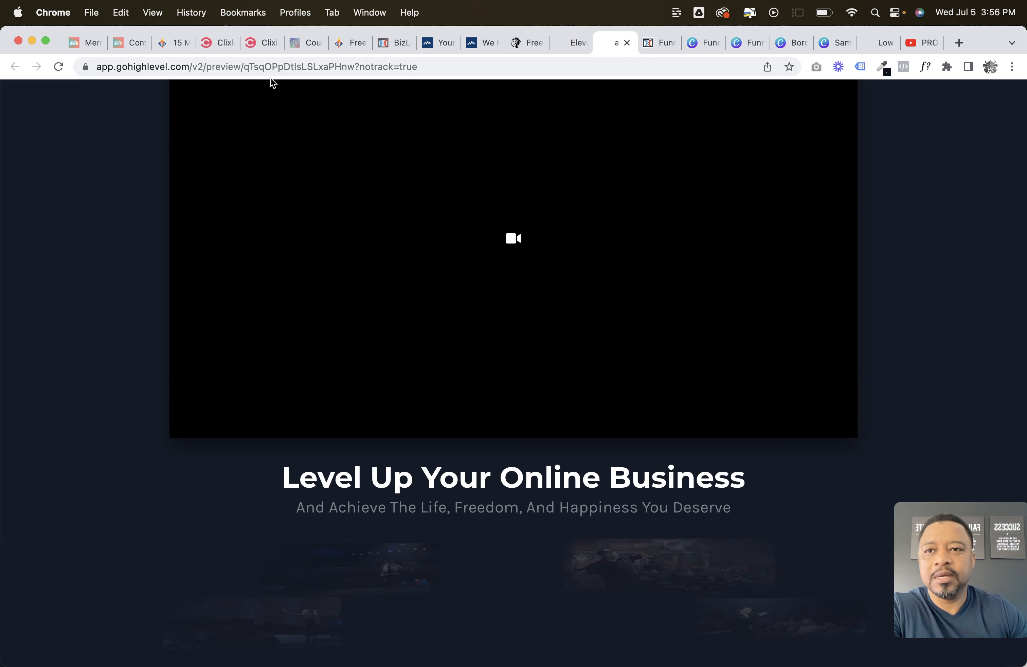
click(58, 67)
scroll(580, 300, down, 10)
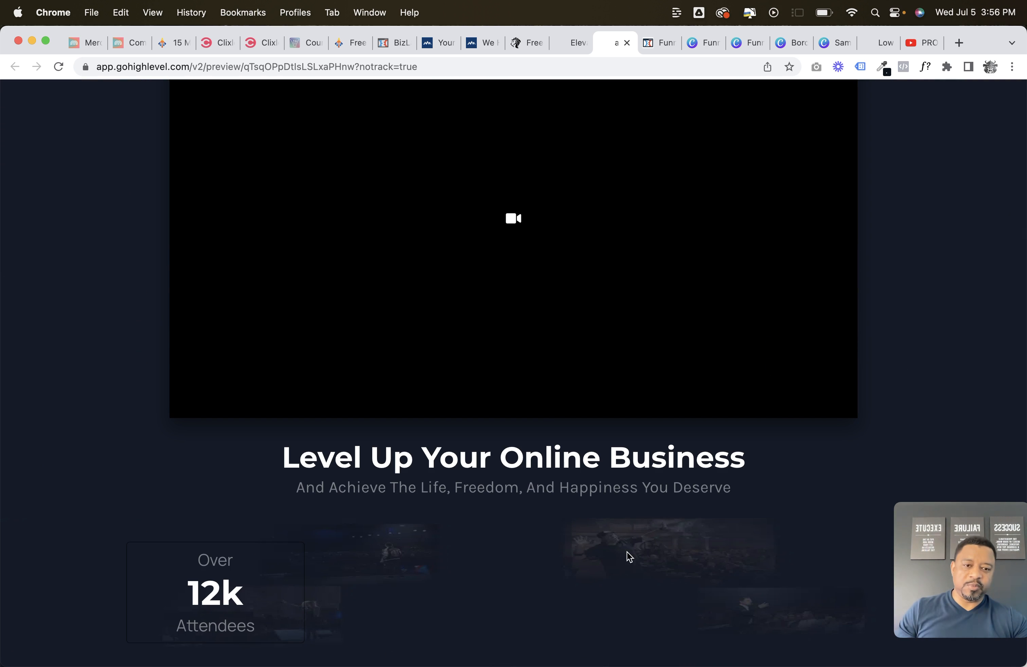
Return to the page builder and set the statistics section's background image option to Full Center
click(570, 40)
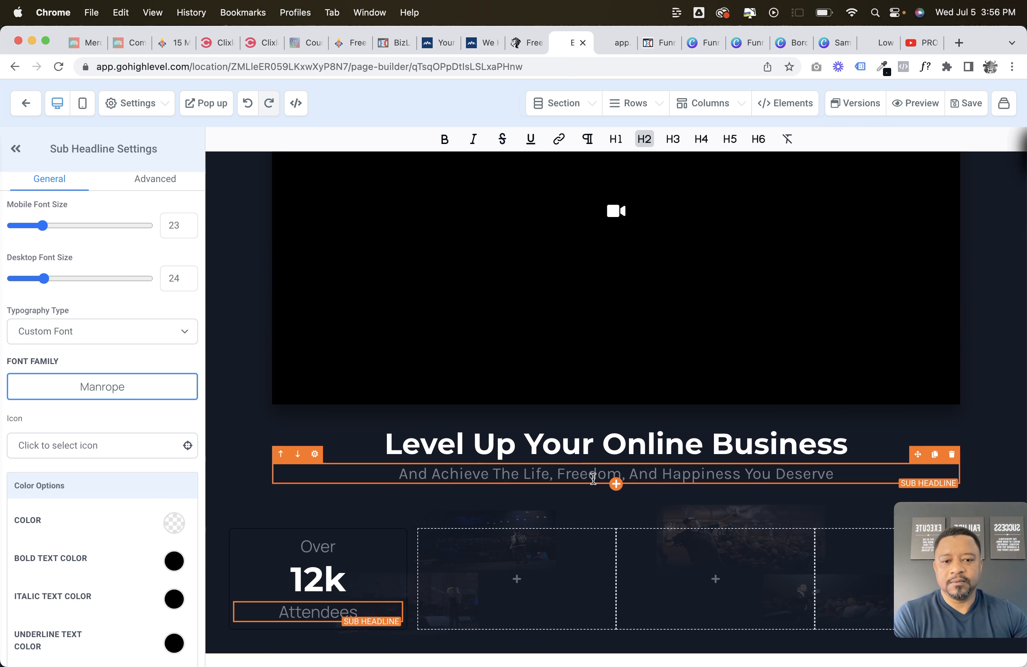
click(679, 515)
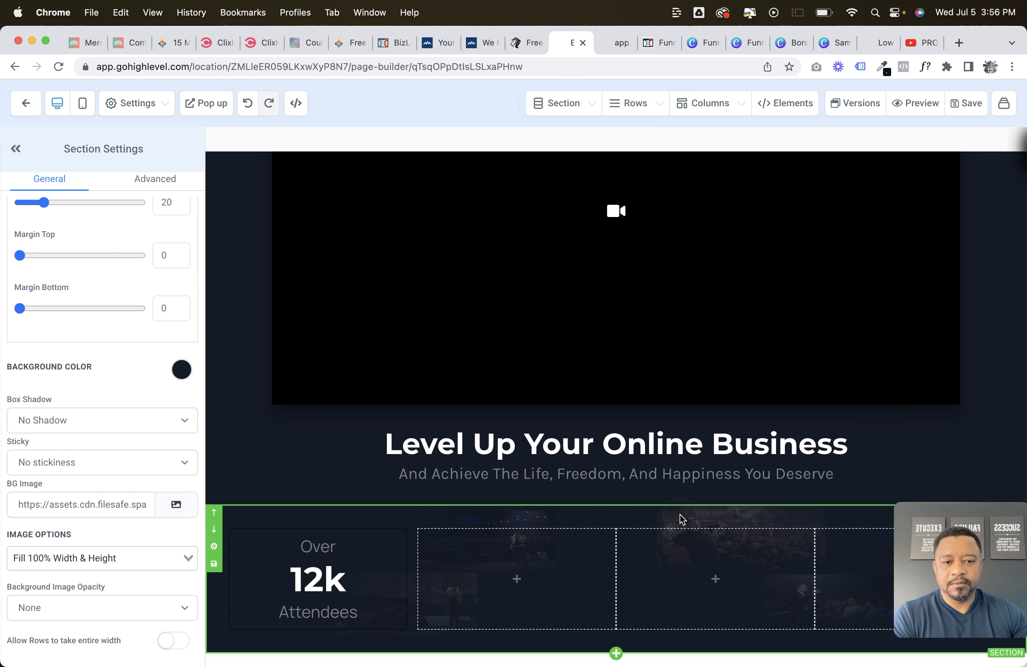
click(113, 558)
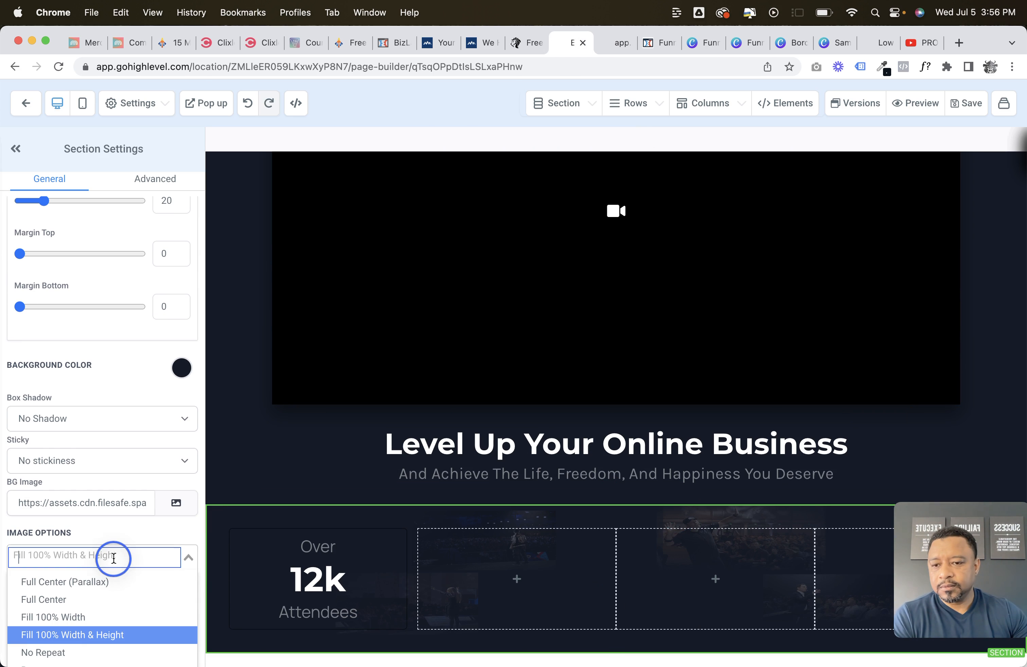
click(102, 599)
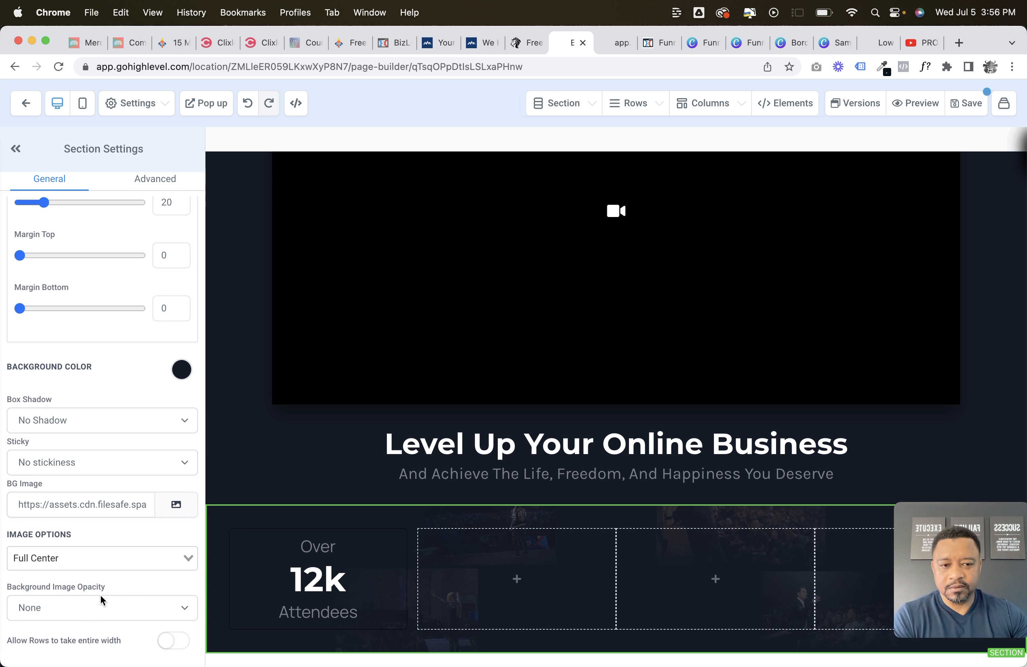
Save the page with the new background image option and reload its preview
click(979, 103)
click(623, 43)
click(54, 66)
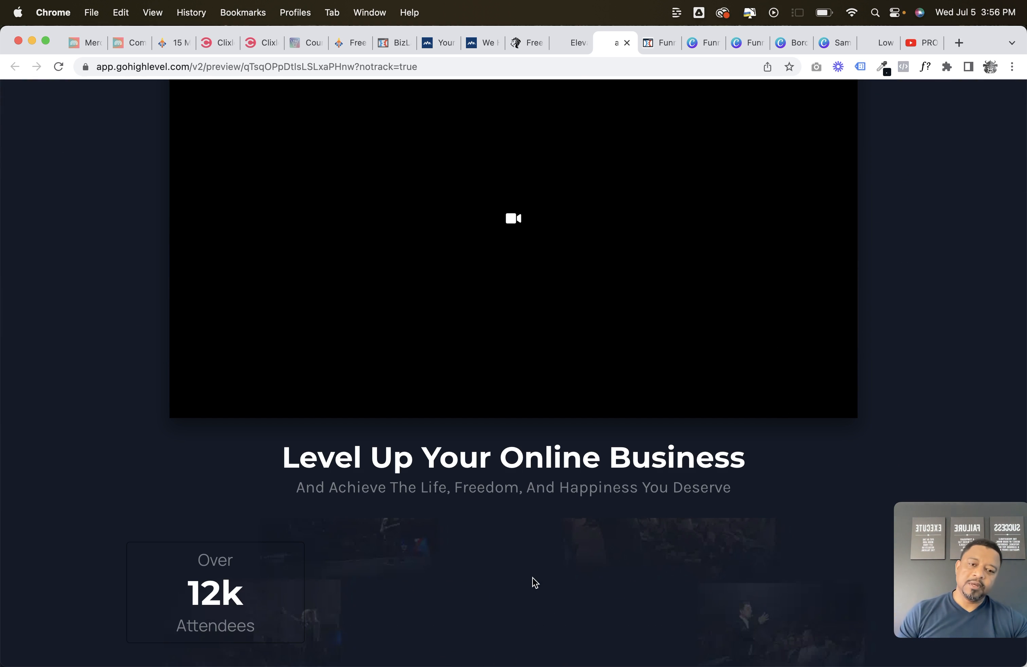
Compare the preview with the Funnel Hacking Live reference page, from the hero area down to the text below the statistics
scroll(578, 546, up, 15)
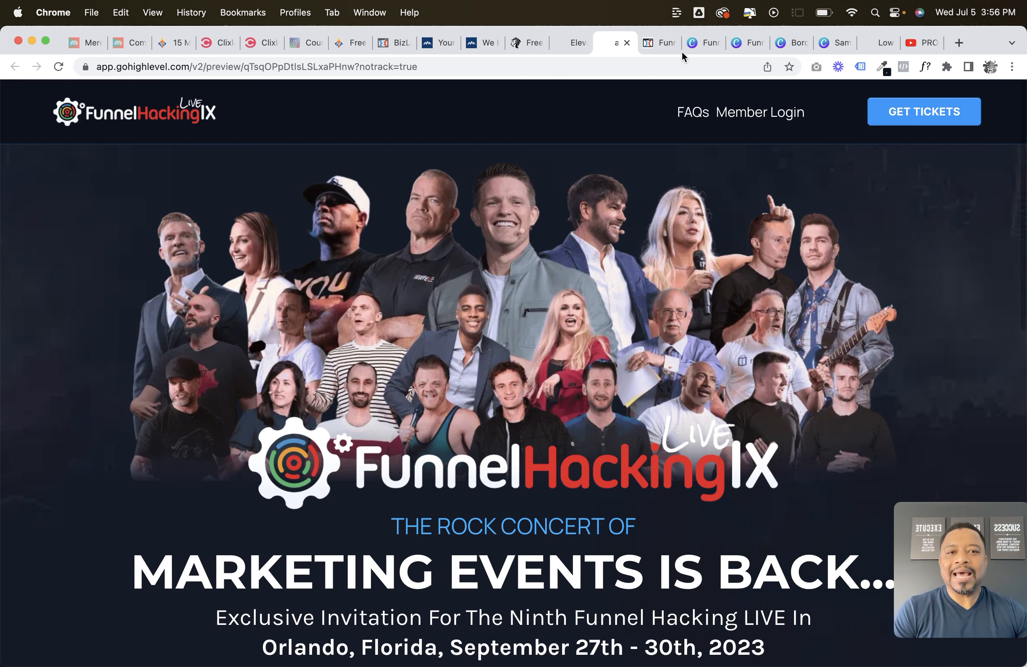
click(668, 43)
scroll(652, 447, down, 1)
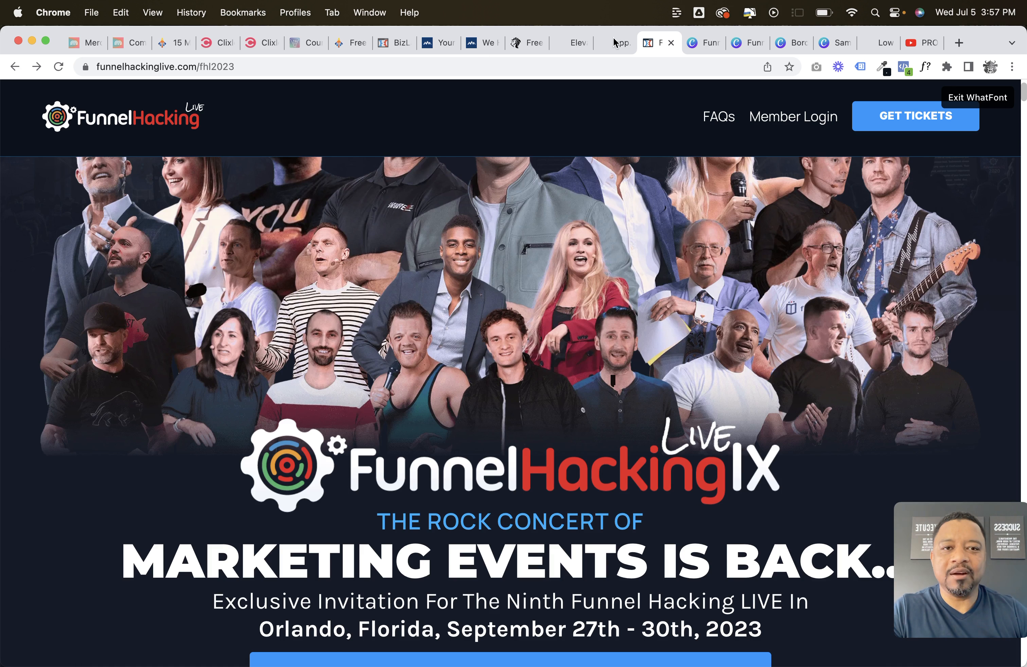
click(614, 43)
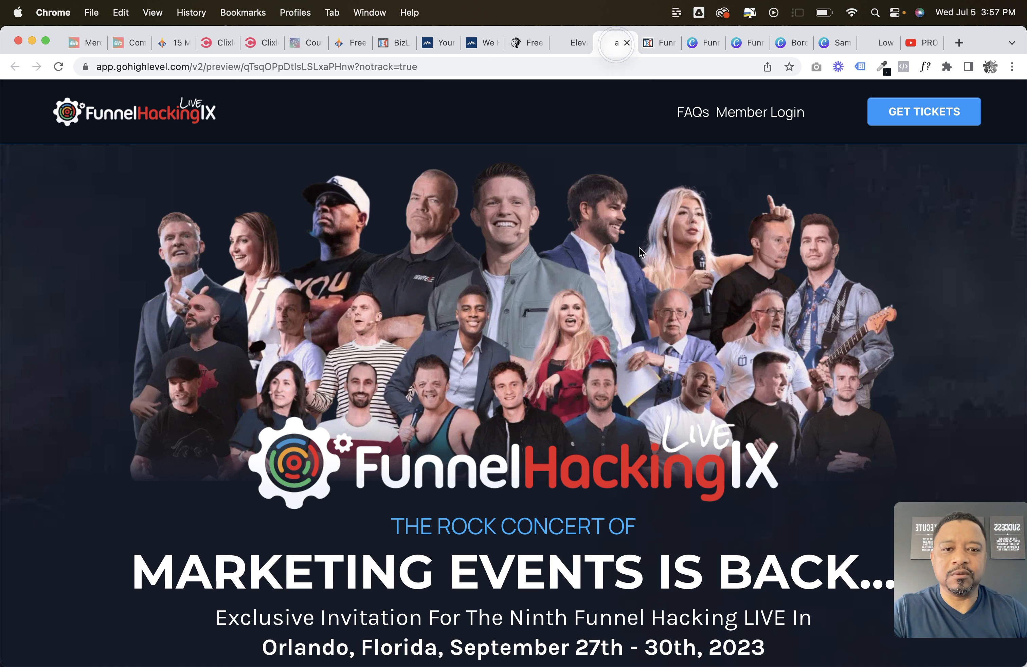
scroll(635, 359, down, 10)
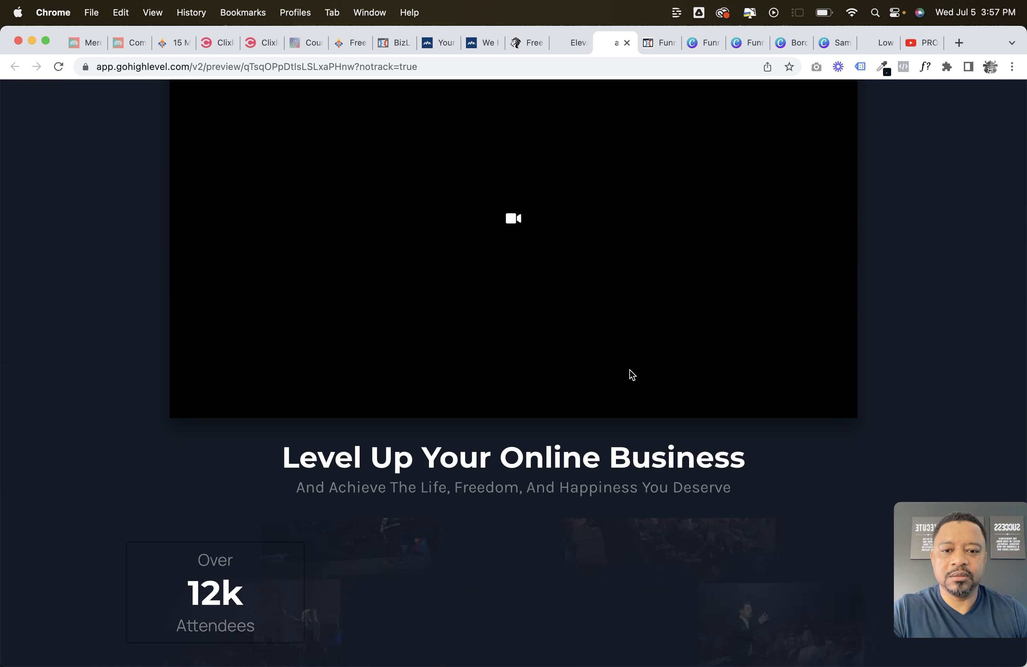
scroll(580, 329, up, 10)
click(665, 49)
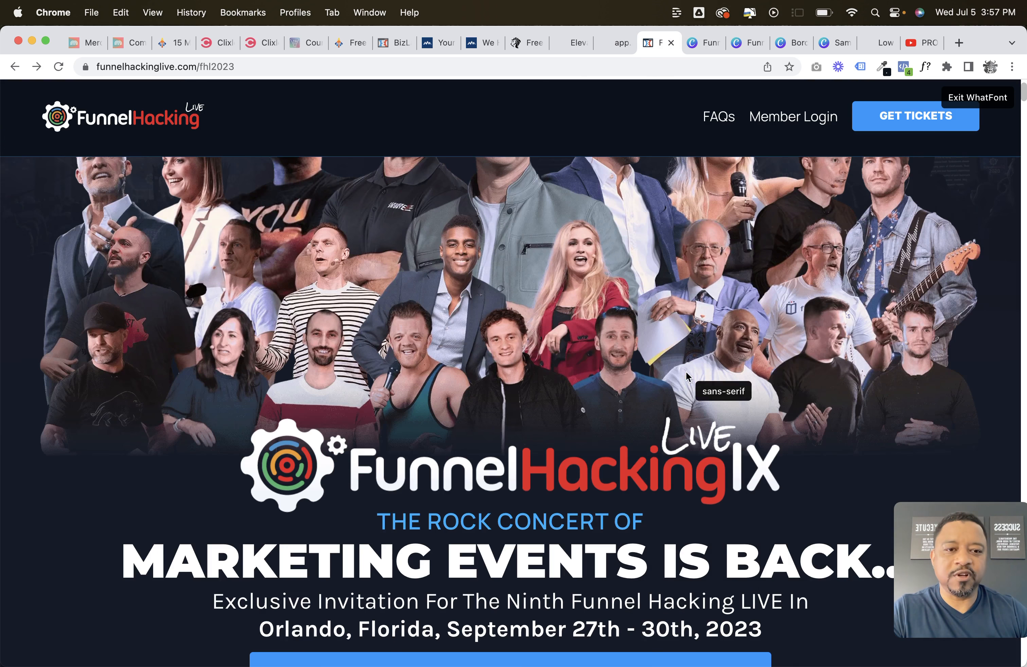
scroll(654, 394, down, 10)
scroll(653, 395, down, 10)
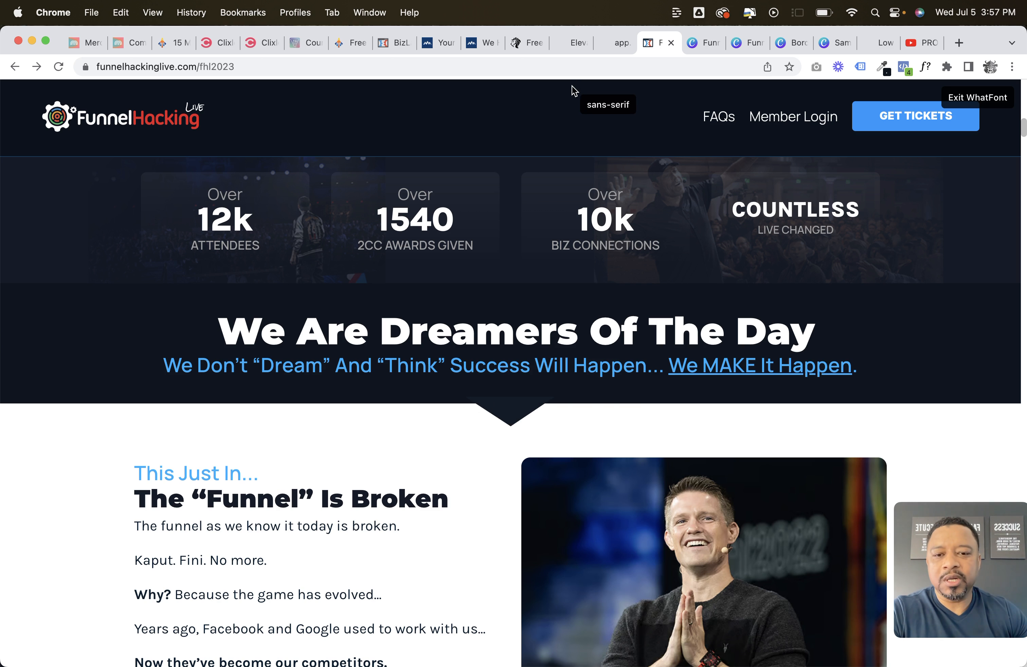
Return to the page builder and add a one-column row below the four-column statistics row
click(578, 43)
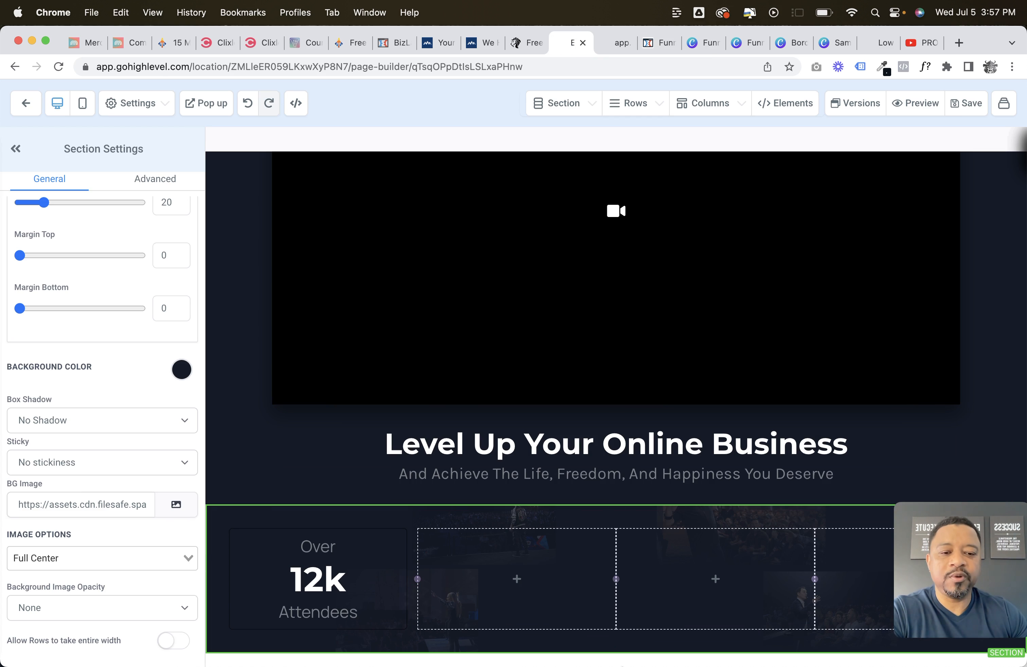
mouse_move(627, 614)
click(616, 639)
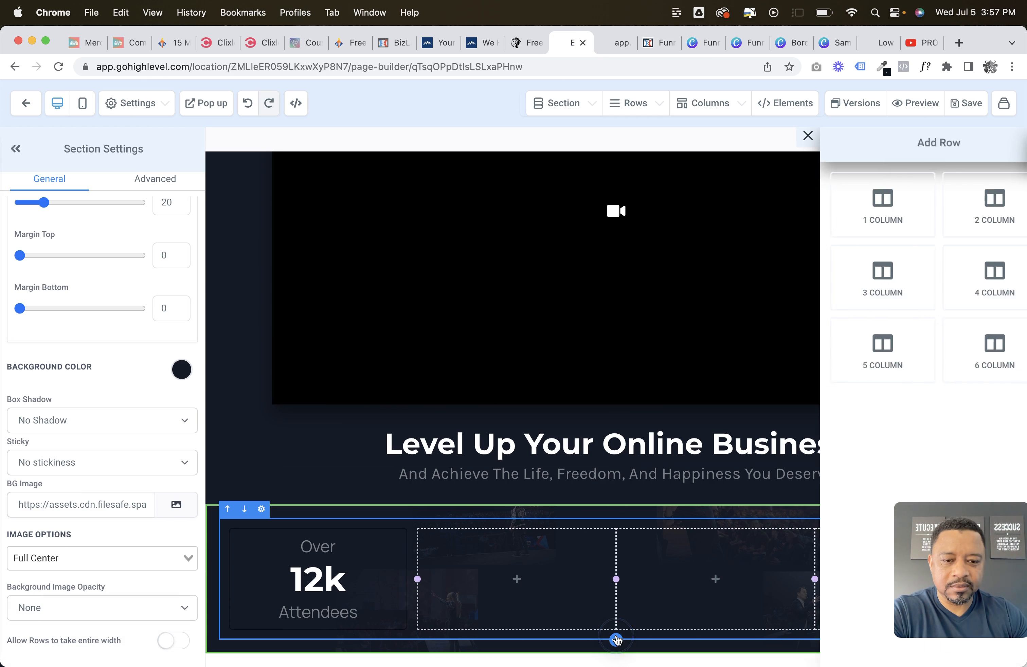
click(868, 224)
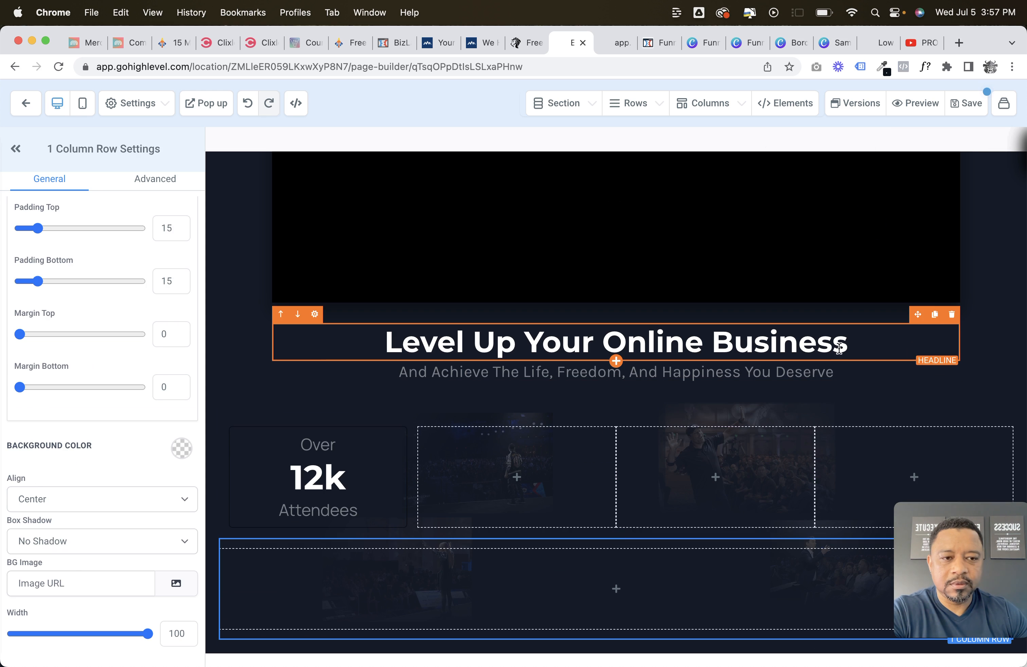
Duplicate the "Level Up Your Online Business" headline and its sub-headline, moving both copies into the new one-column row
click(935, 315)
drag(917, 314, 738, 561)
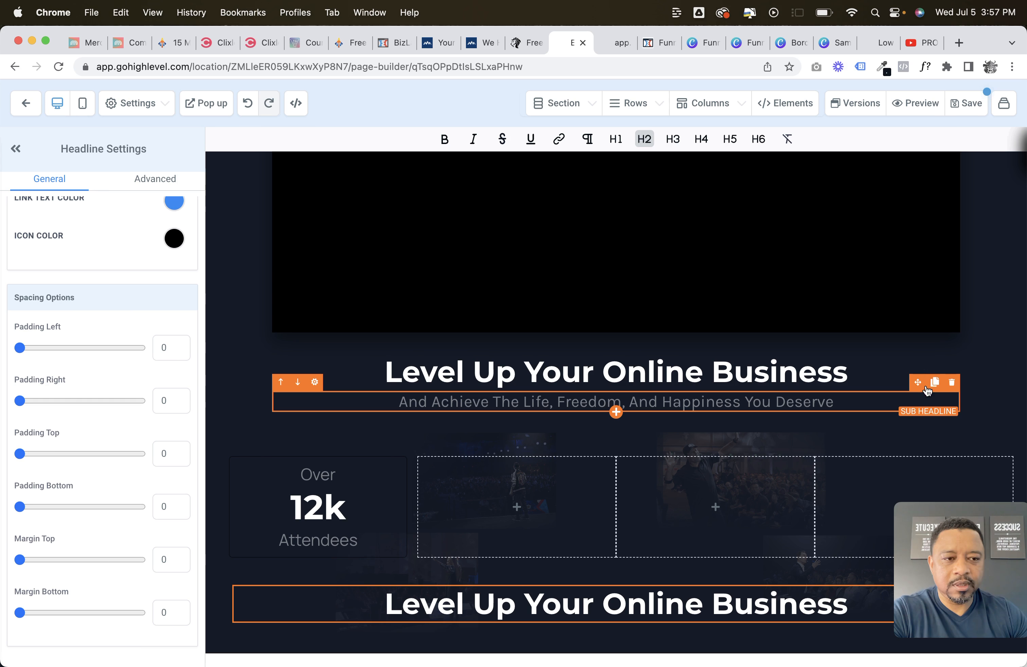
click(932, 387)
drag(917, 359, 813, 615)
Copy the heading "We Are Dreamers Of The Day" from the reference page and exit WhatFont
click(662, 45)
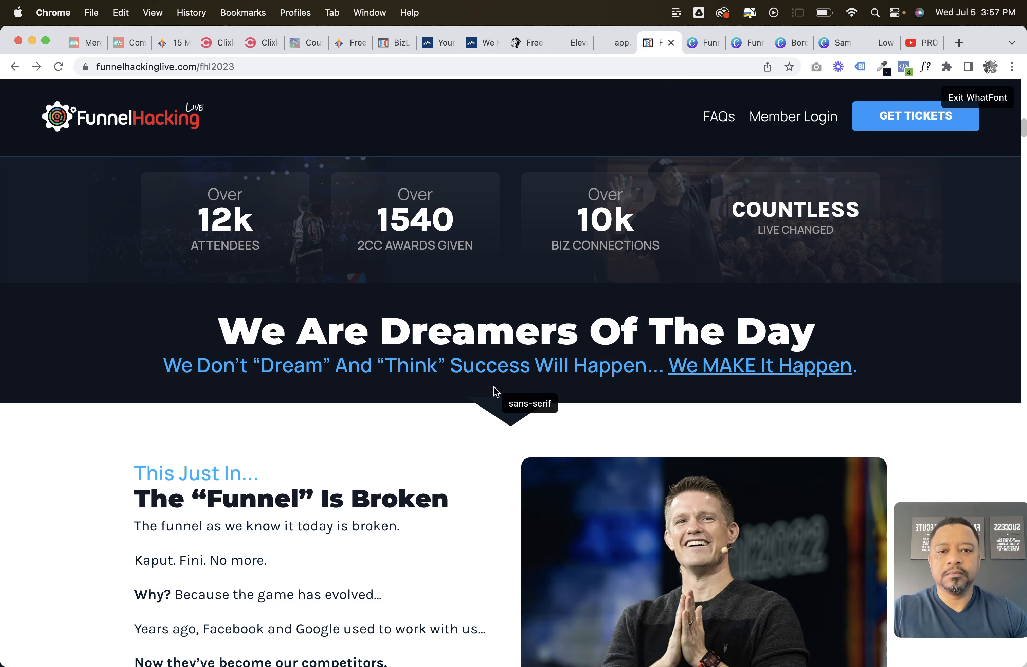
drag(218, 330, 812, 323)
key(super+c)
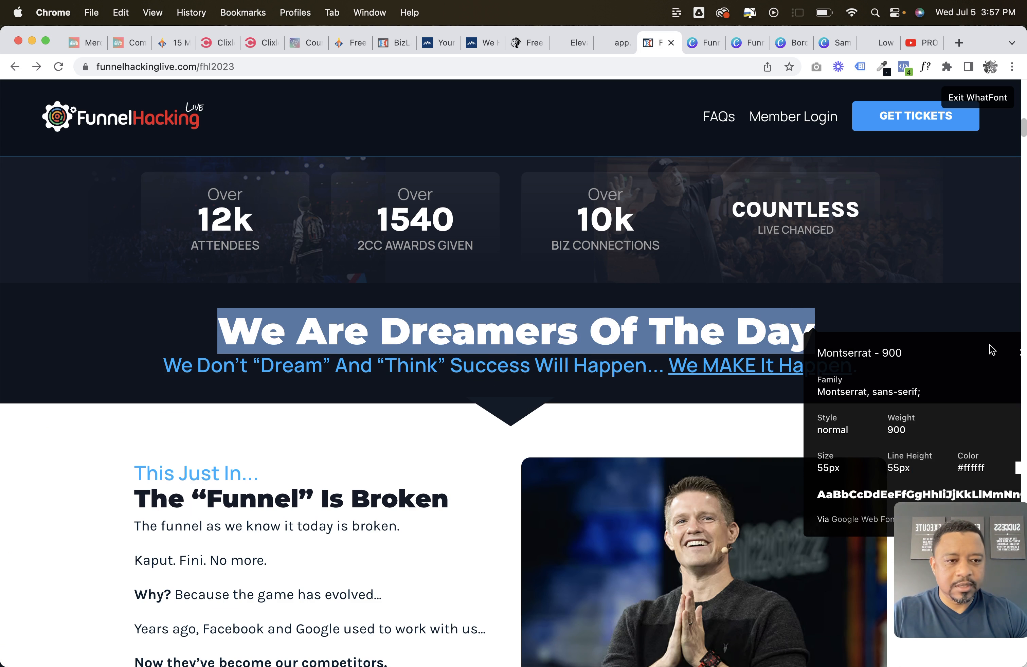
scroll(987, 343, down, 5)
click(999, 105)
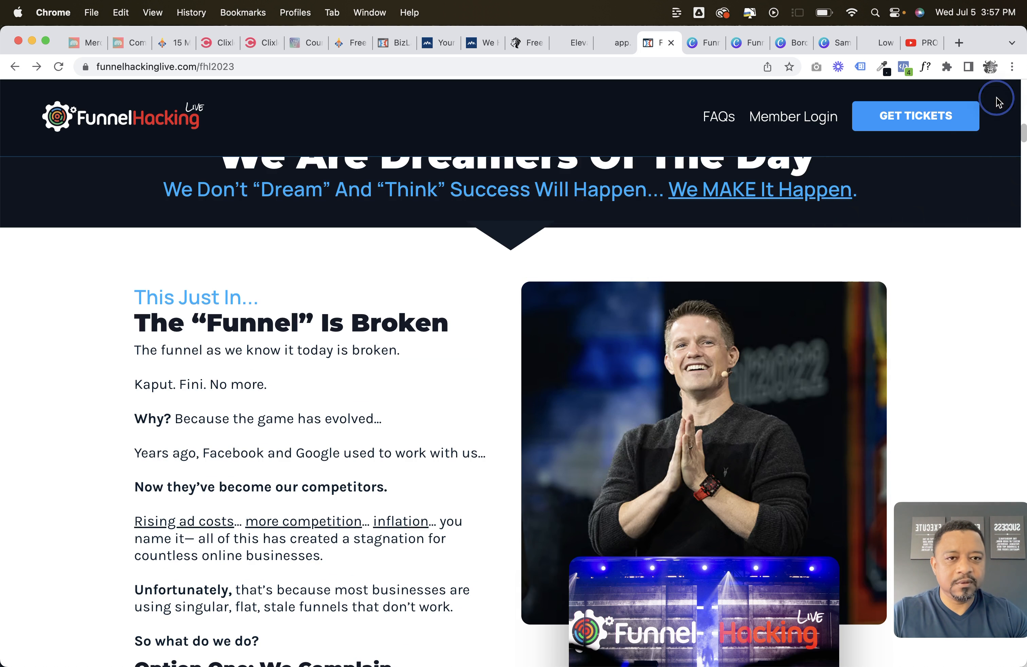
In the page builder, replace the lower copied headline's text with the copied "We Are Dreamers Of The Day"
scroll(652, 335, up, 3)
scroll(653, 335, up, 2)
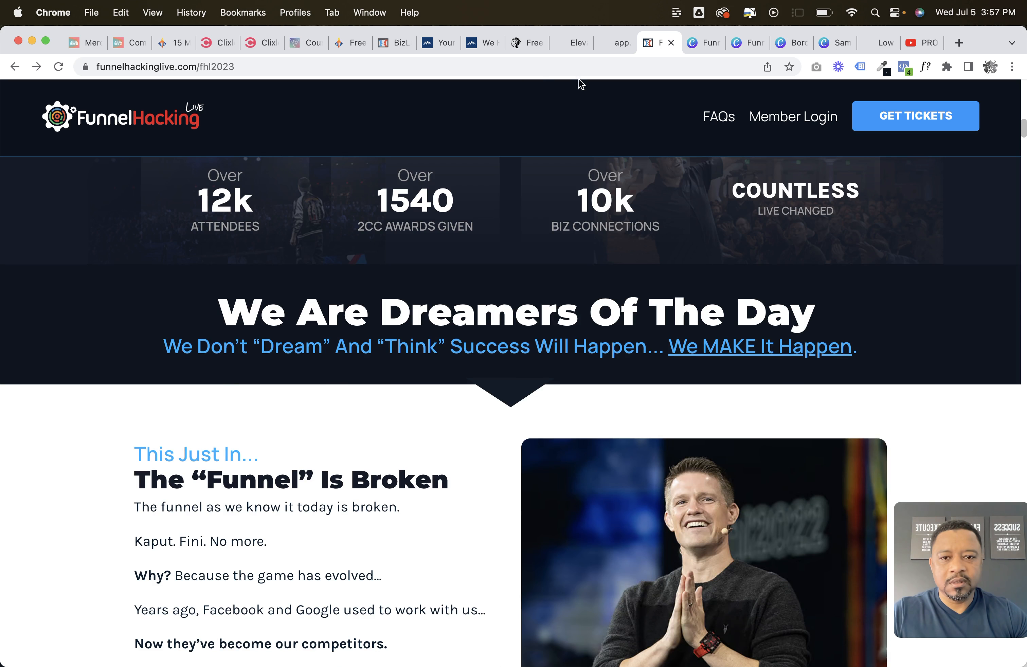
click(570, 43)
double_click(543, 585)
triple_click(542, 584)
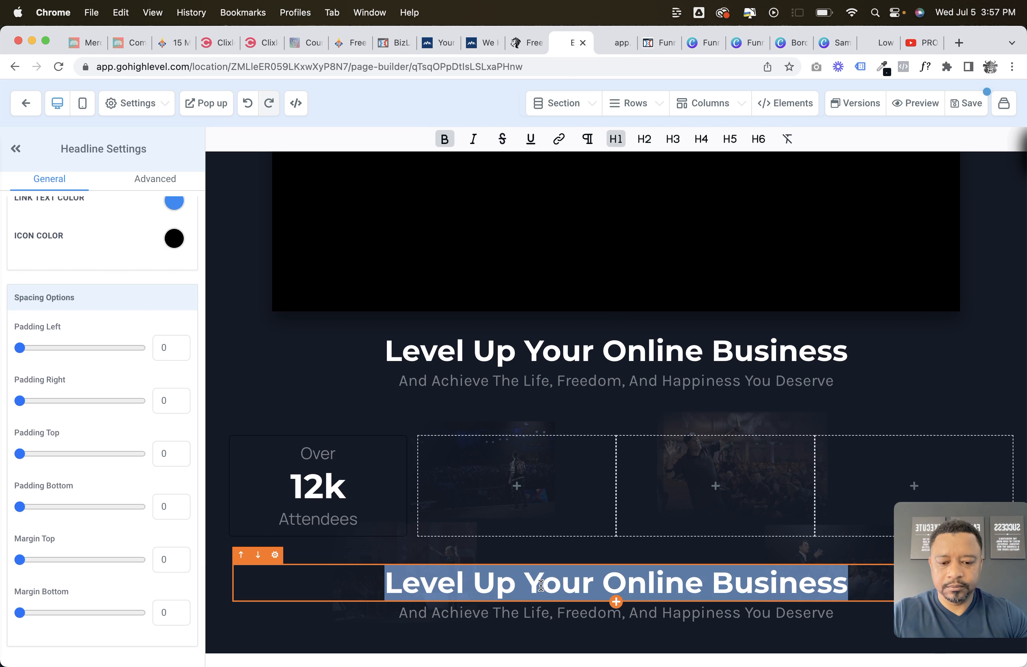
key(super+v)
Set the desktop font size of the "We Are Dreamers Of The Day" headline to 55
scroll(132, 295, up, 10)
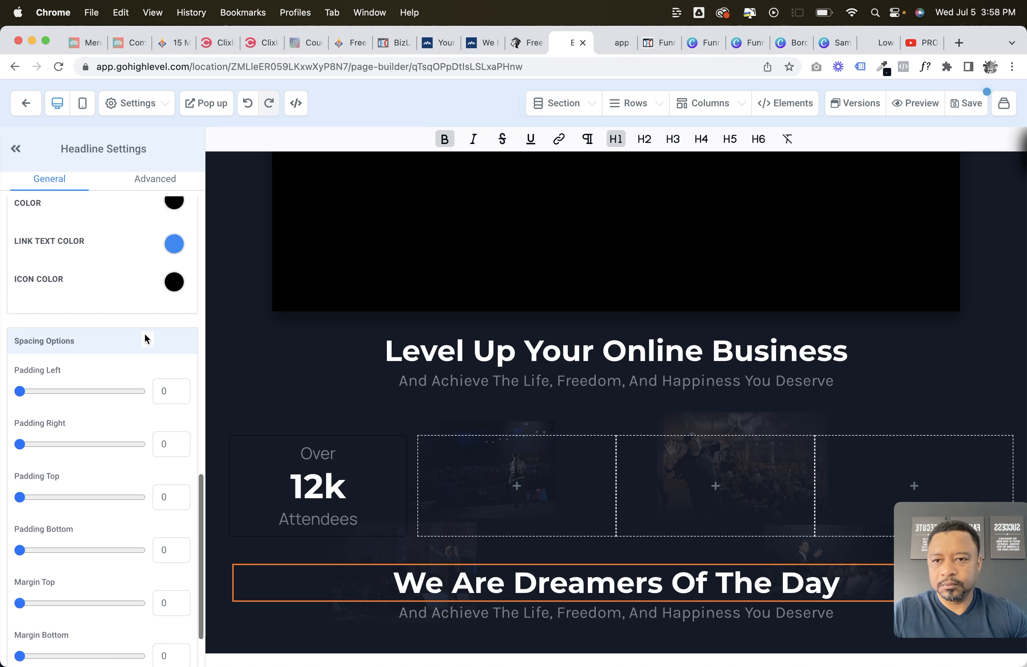
double_click(189, 295)
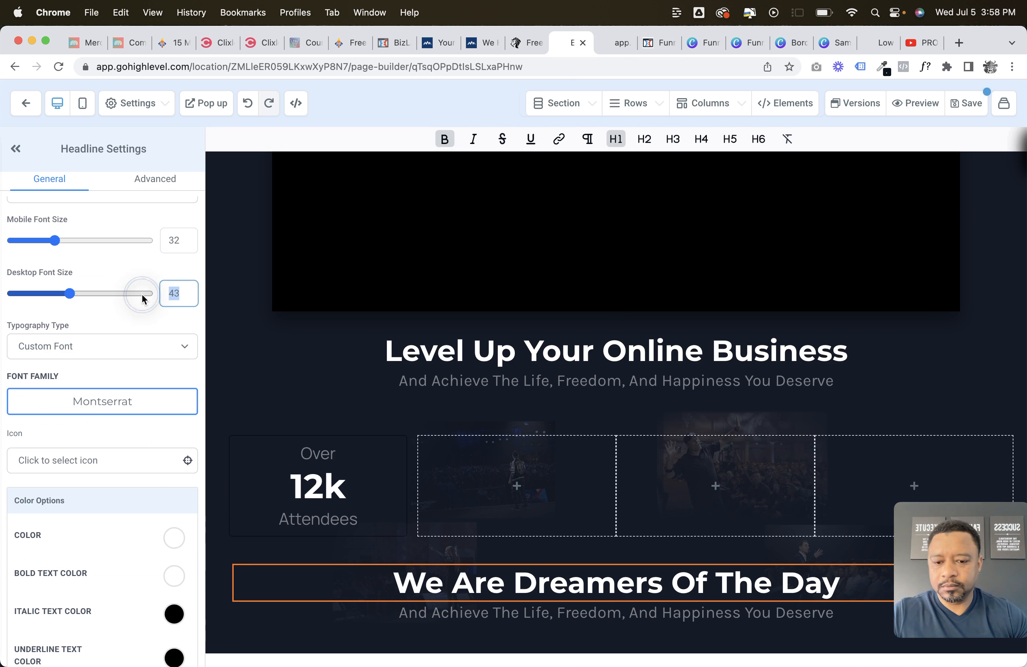
text(55)
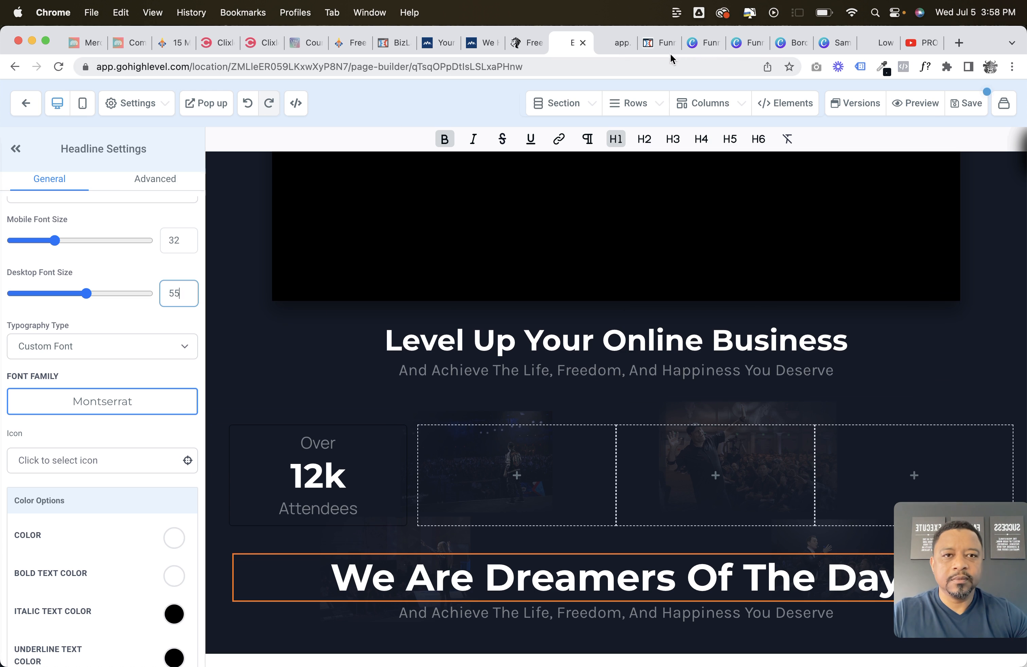
Copy the blue line below the Dreamers heading on the reference page and inspect its font with WhatFont
click(615, 41)
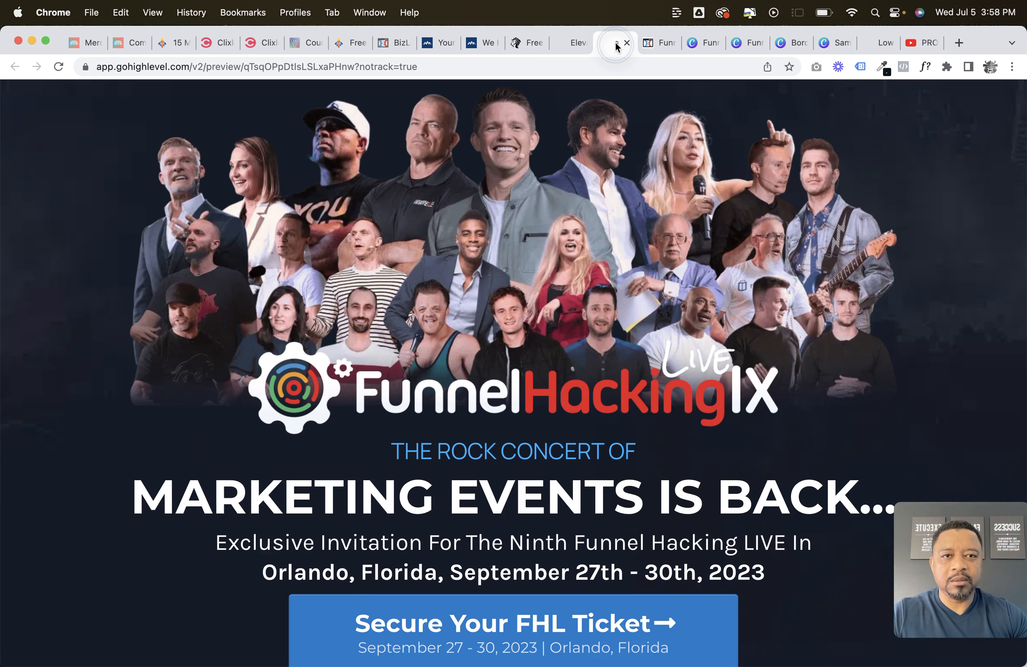
click(662, 43)
triple_click(623, 348)
key(super+c)
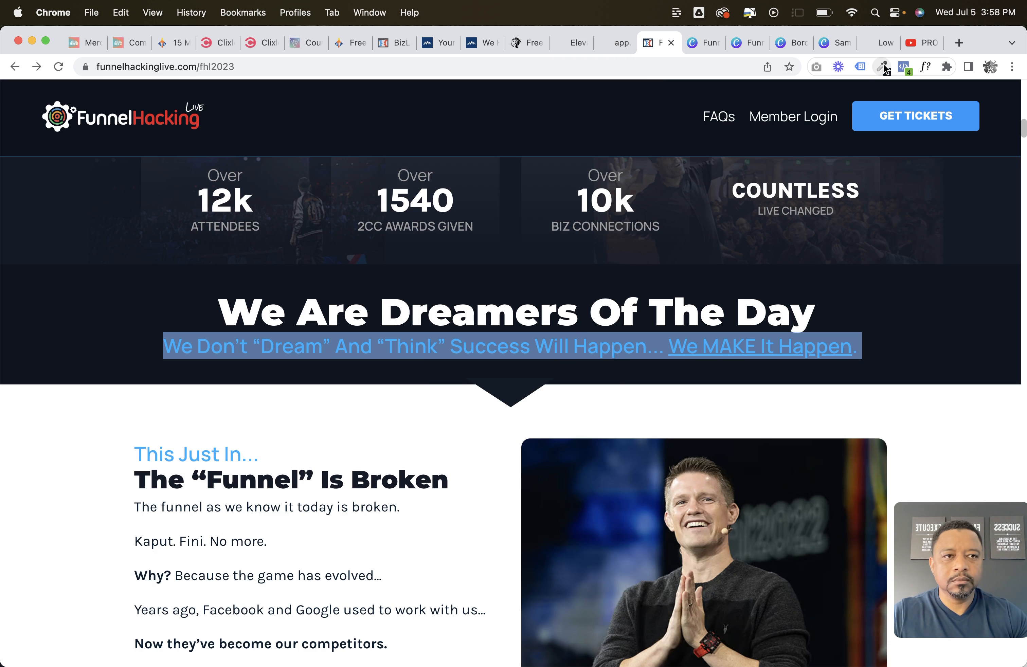
click(924, 66)
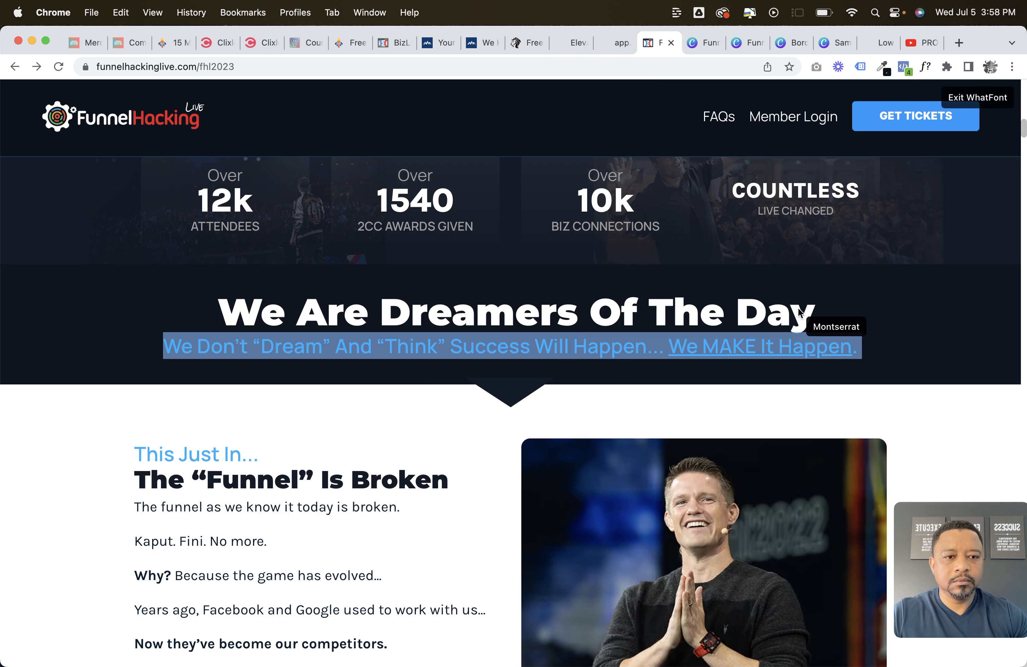
click(799, 349)
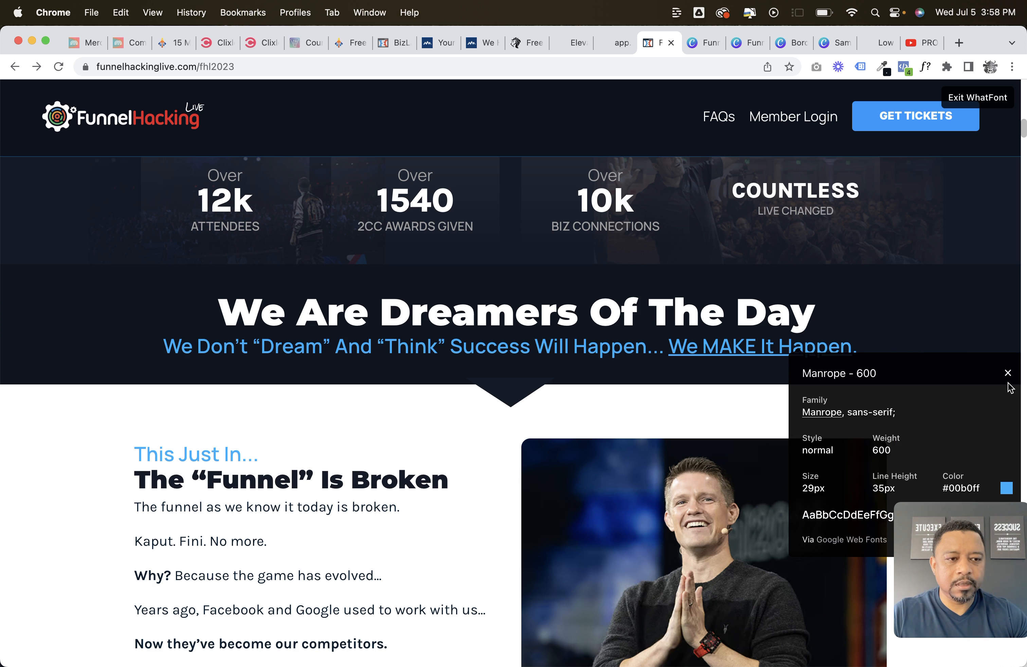
key(Escape)
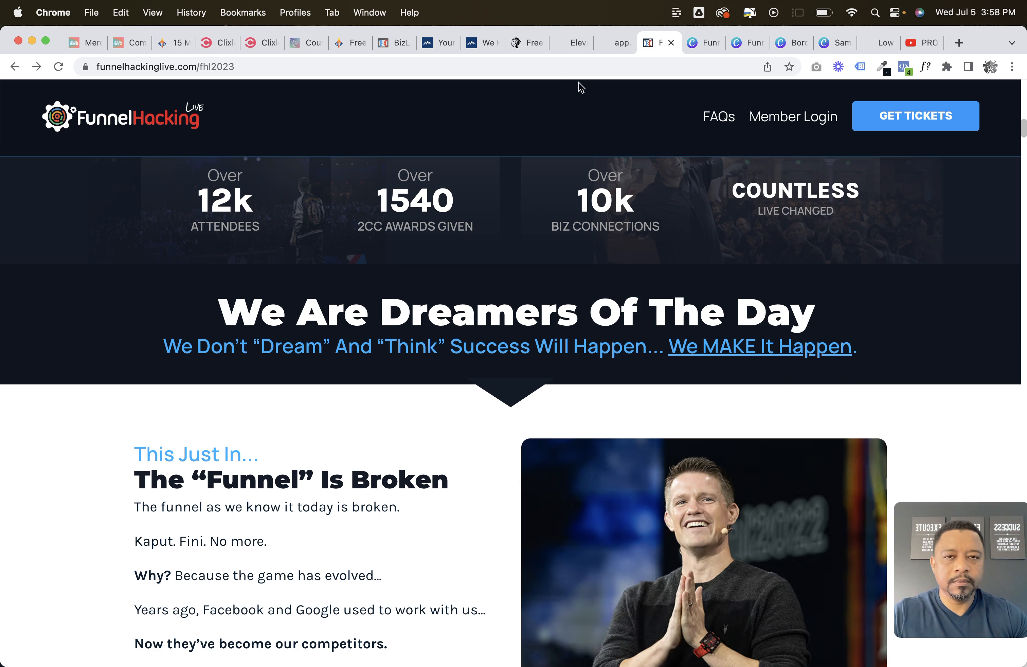
Back in the page builder, replace the sub-headline below the Dreamers headline with the copied "We Don't "Dream" And "Think" Success Will Happen..." line
click(571, 42)
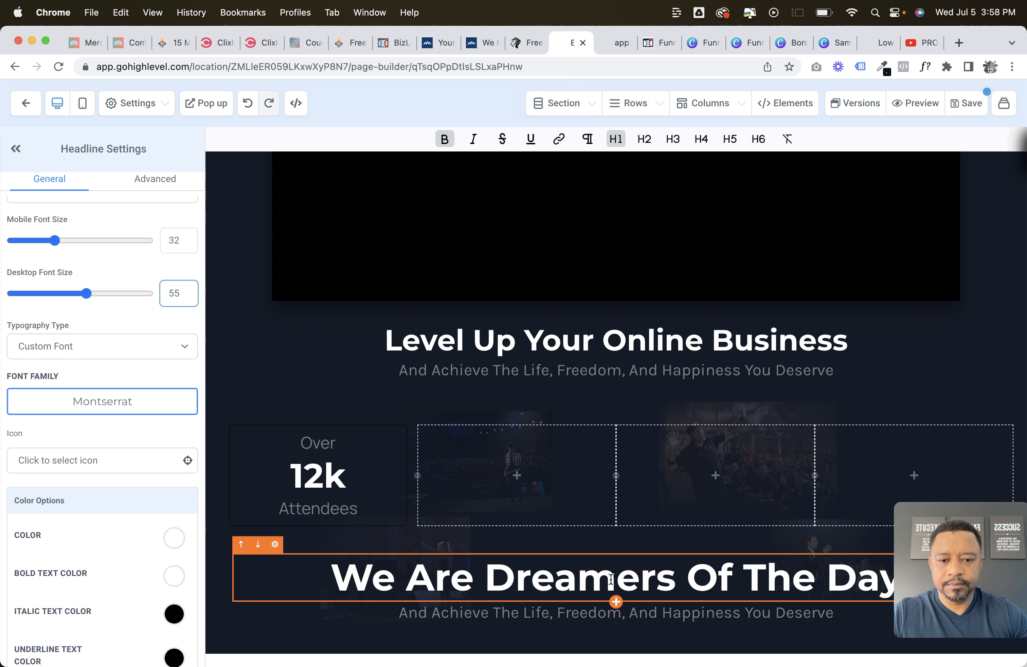
click(606, 609)
triple_click(606, 610)
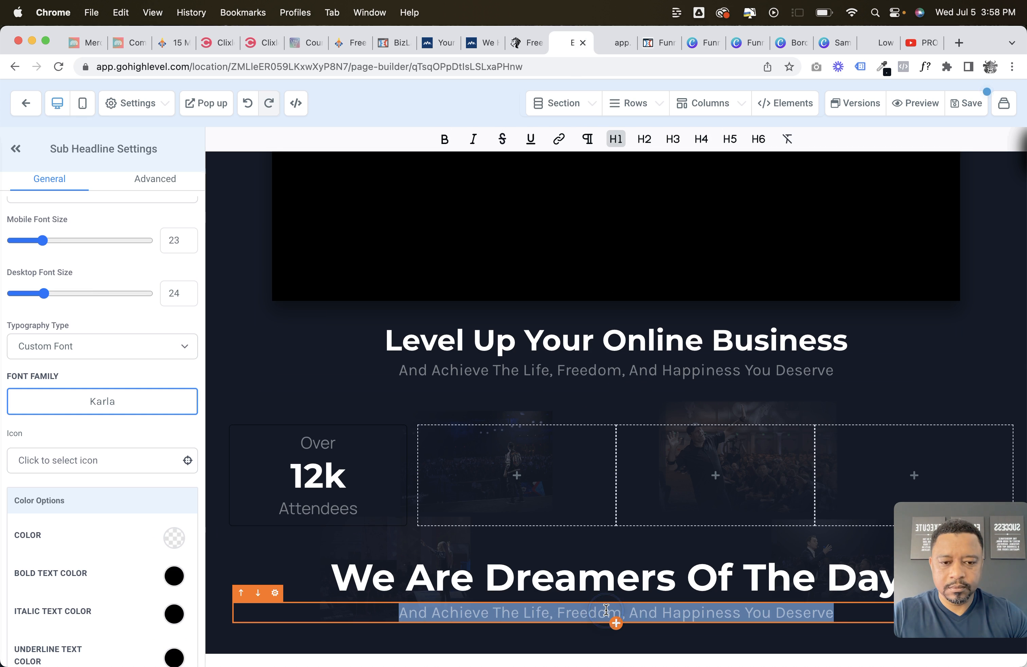
key(super+v)
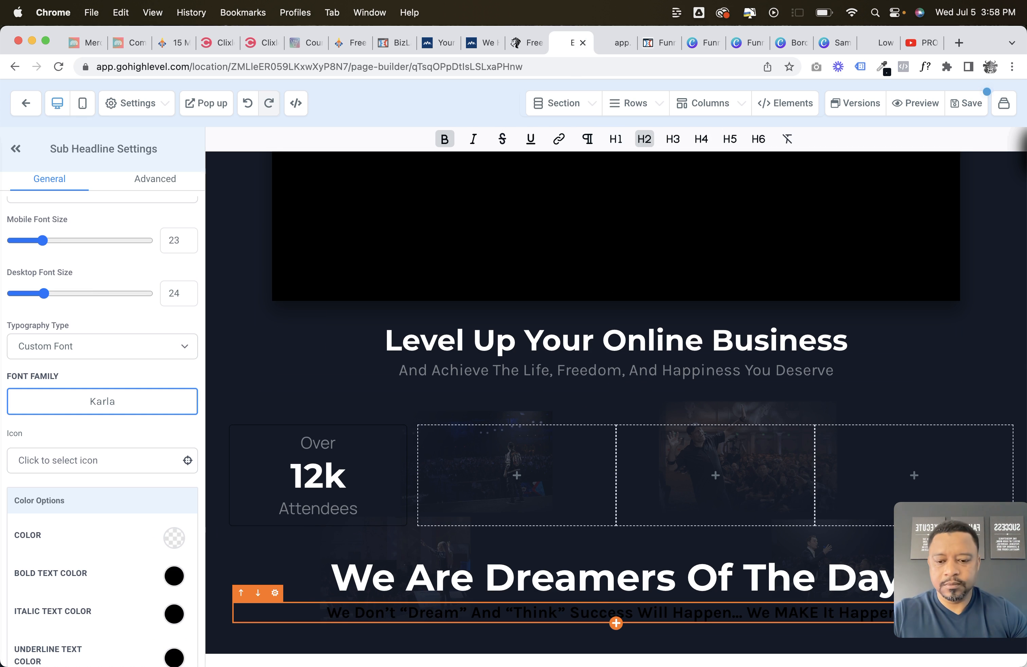
Give the Dreamers sub-headline the light blue text color and remove its bold formatting
key(super+a)
scroll(145, 459, down, 6)
click(174, 241)
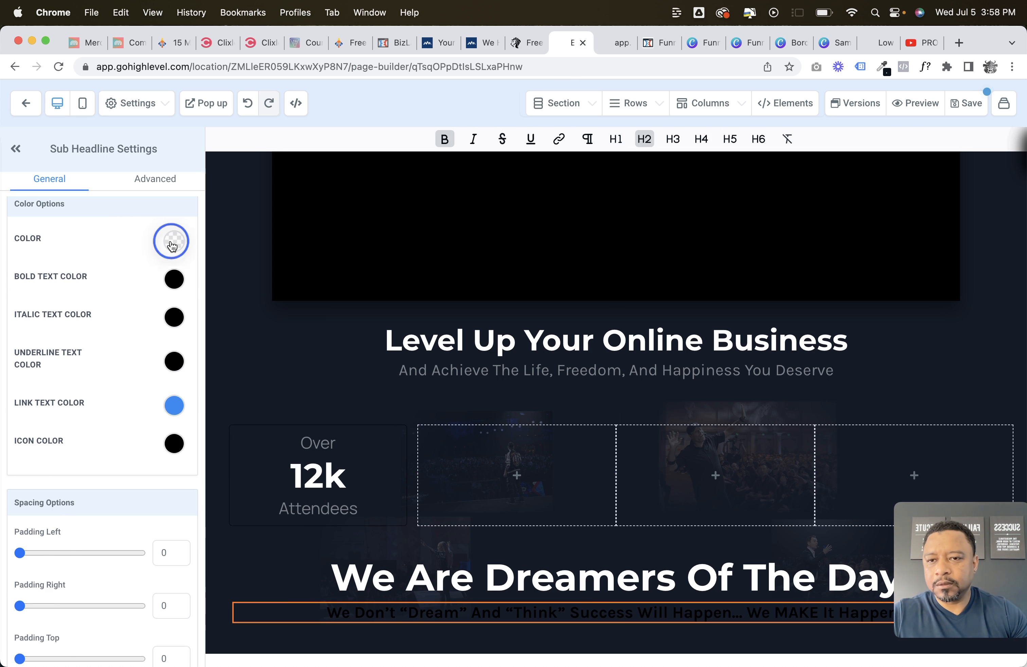
click(21, 354)
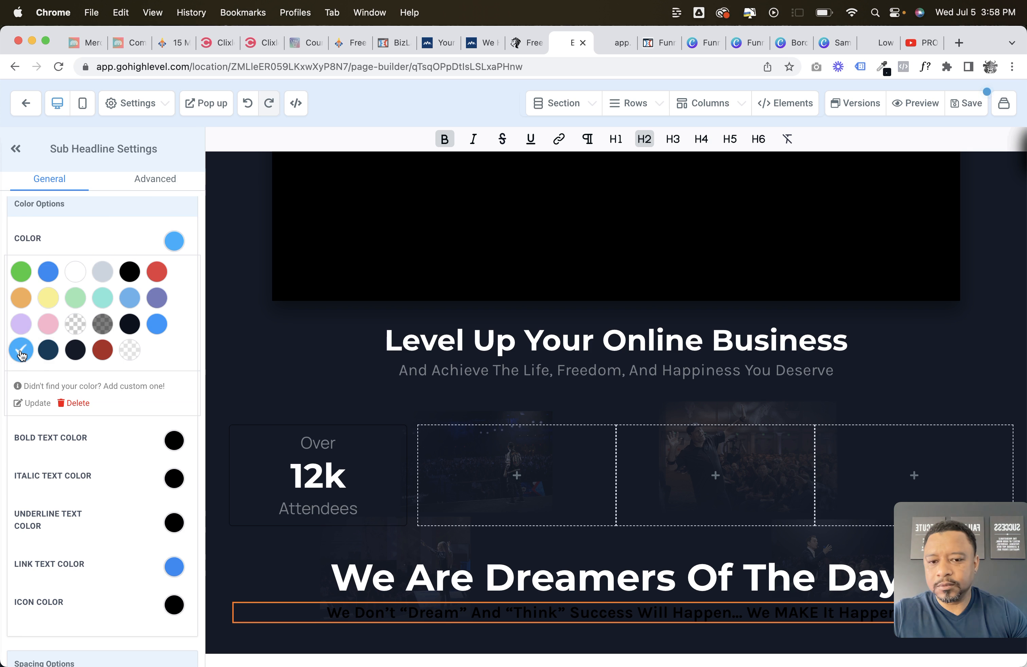
click(174, 241)
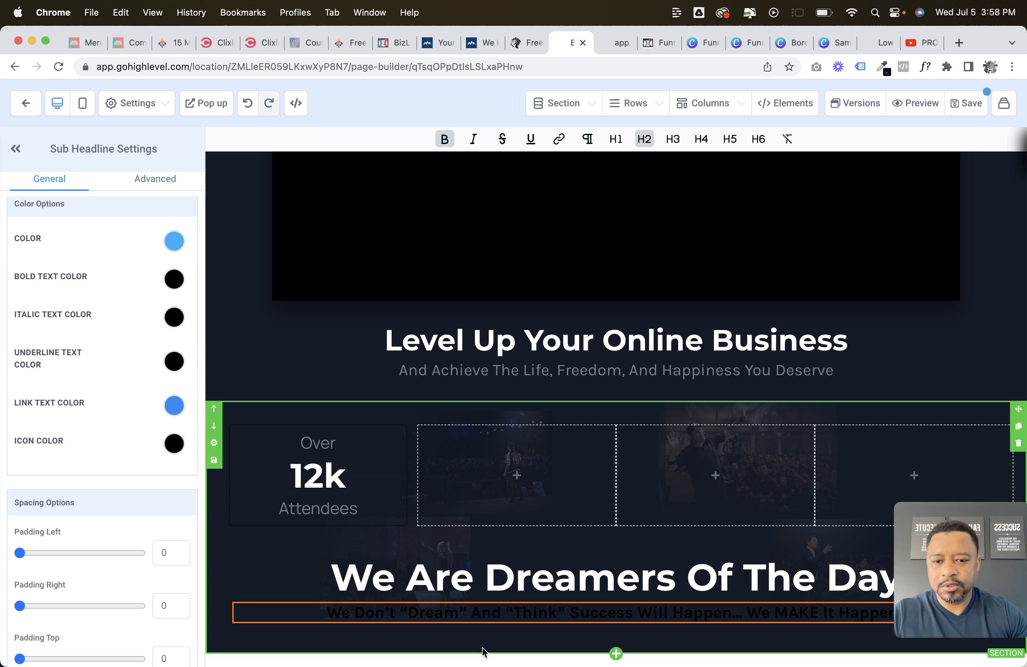
double_click(487, 611)
key(super+a)
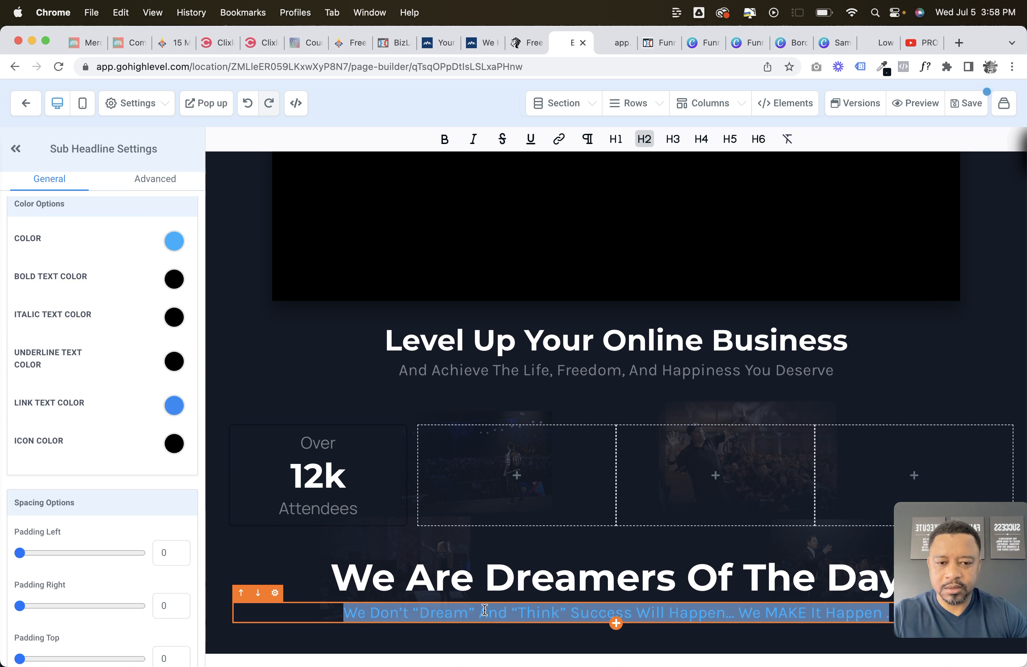
Set the text transform of the Dreamers sub-headline to Capitalize
click(155, 185)
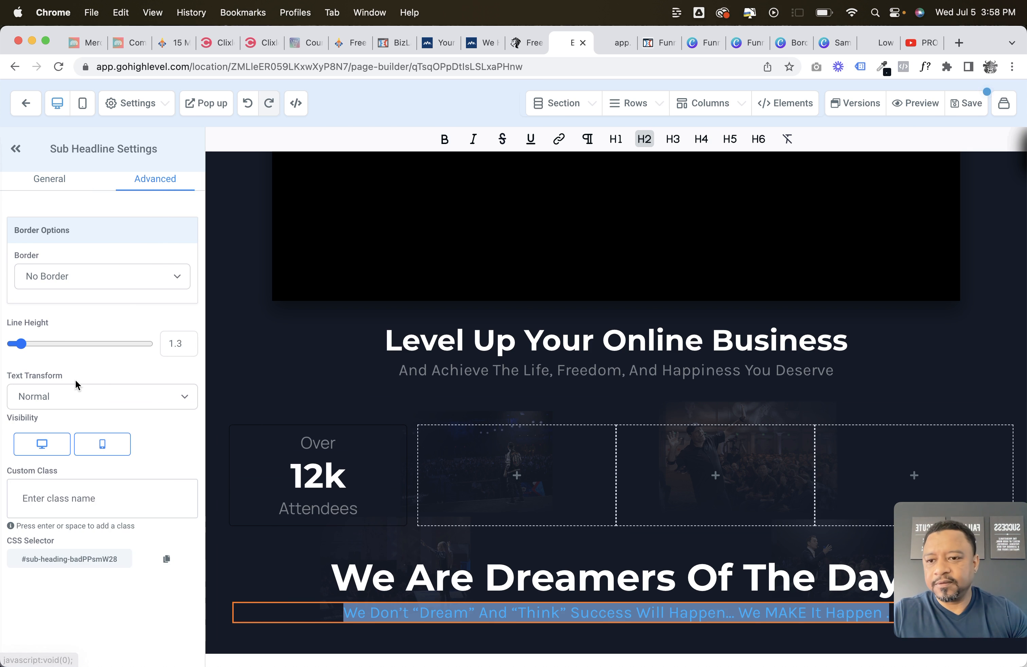
click(132, 394)
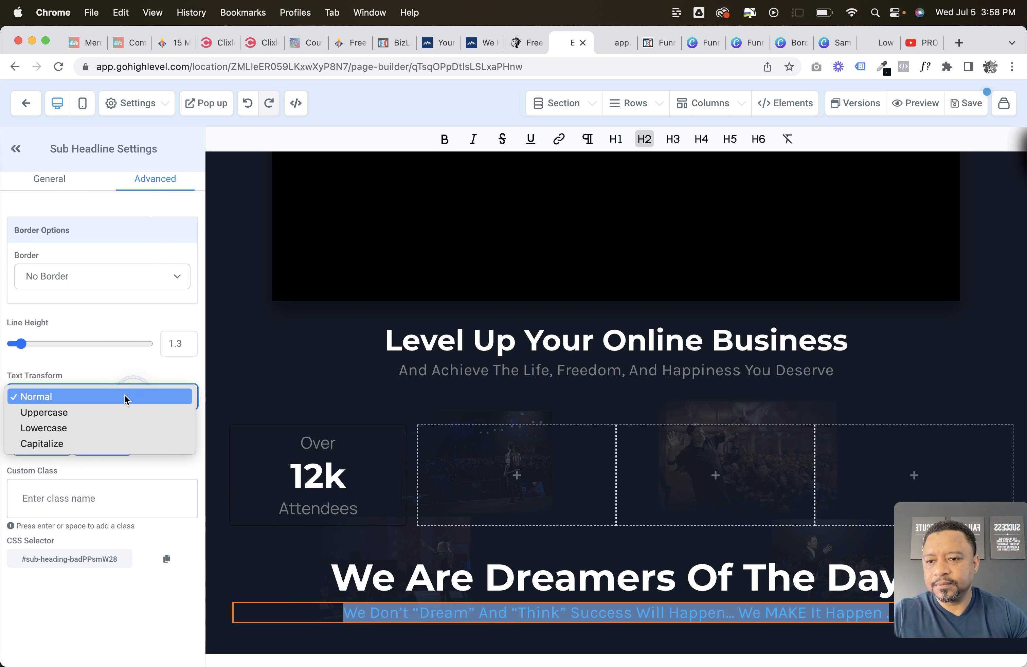
click(87, 444)
Set the desktop font size of the Dreamers sub-headline to 29 and save the page
click(44, 179)
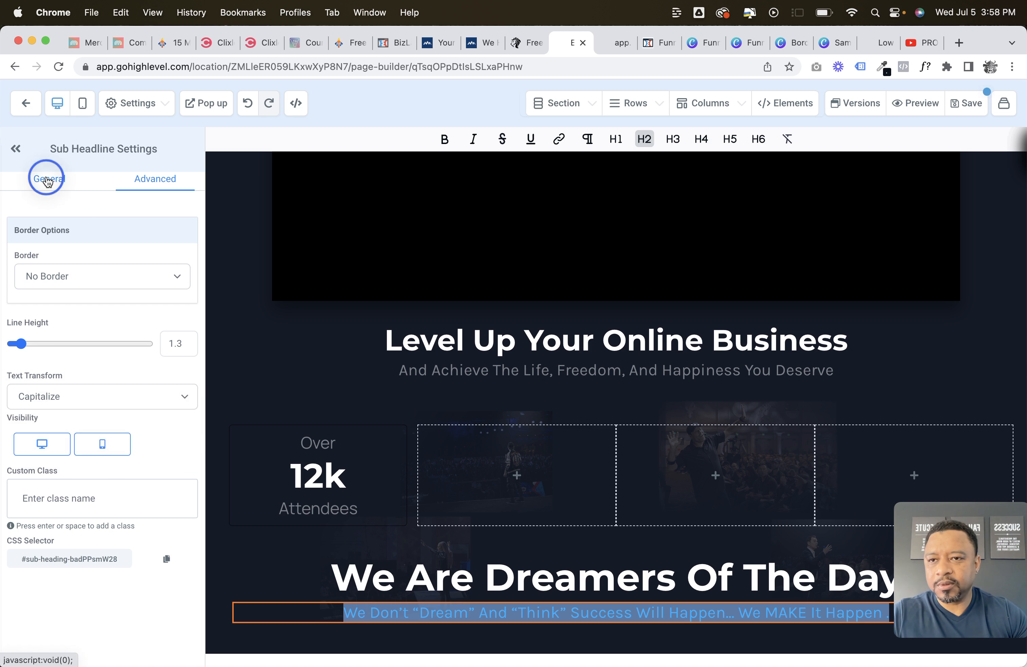
double_click(161, 611)
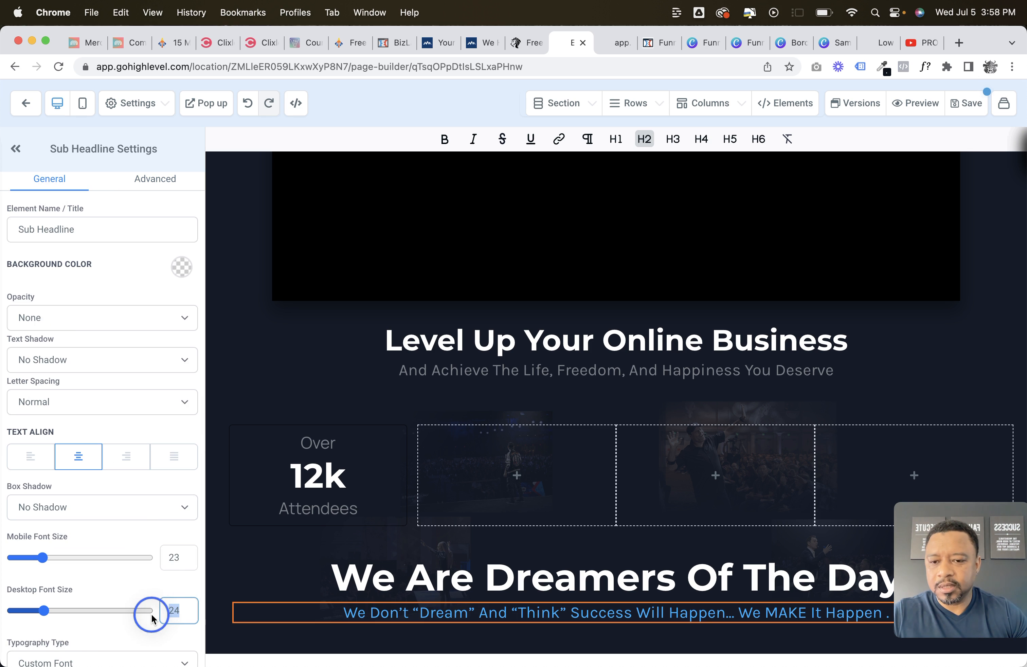
text(29)
scroll(458, 388, down, 1)
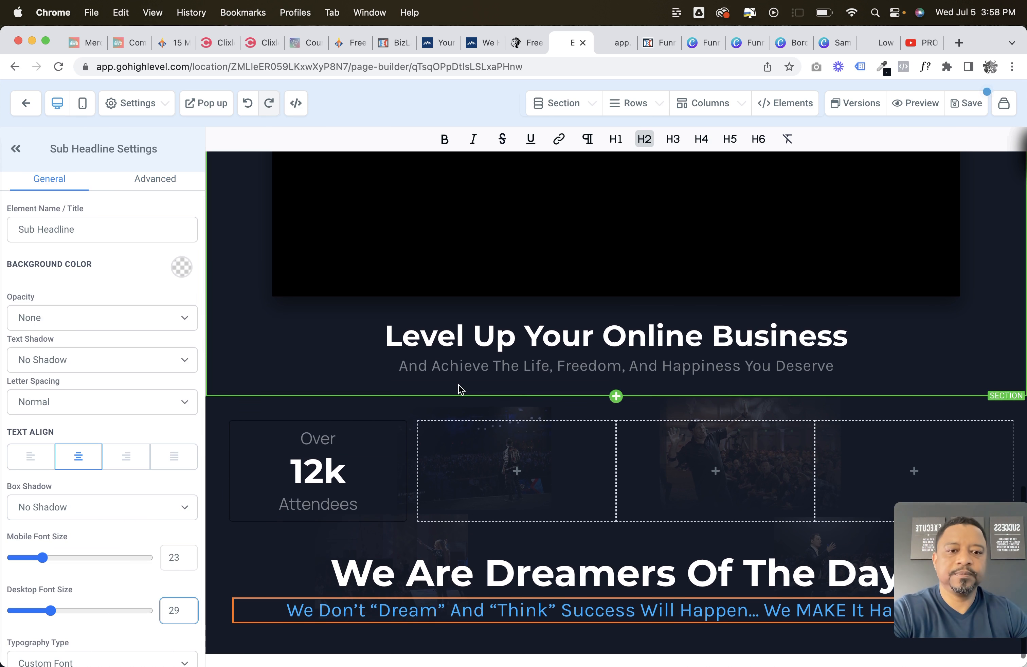
click(971, 104)
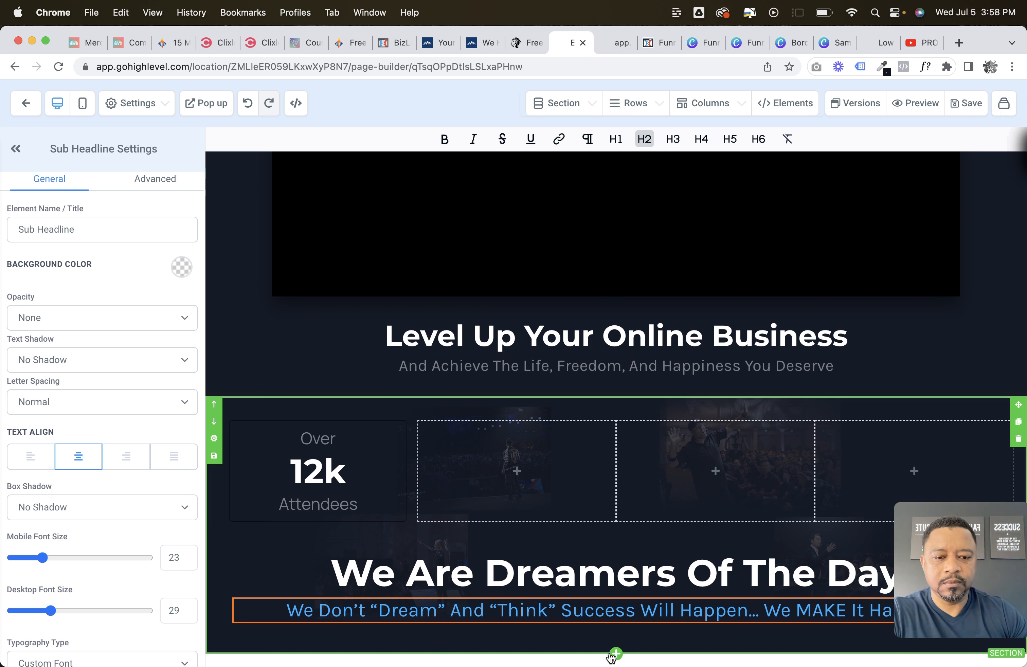
Add two empty sections, one after the other, below the dark statistics section
click(615, 653)
click(782, 183)
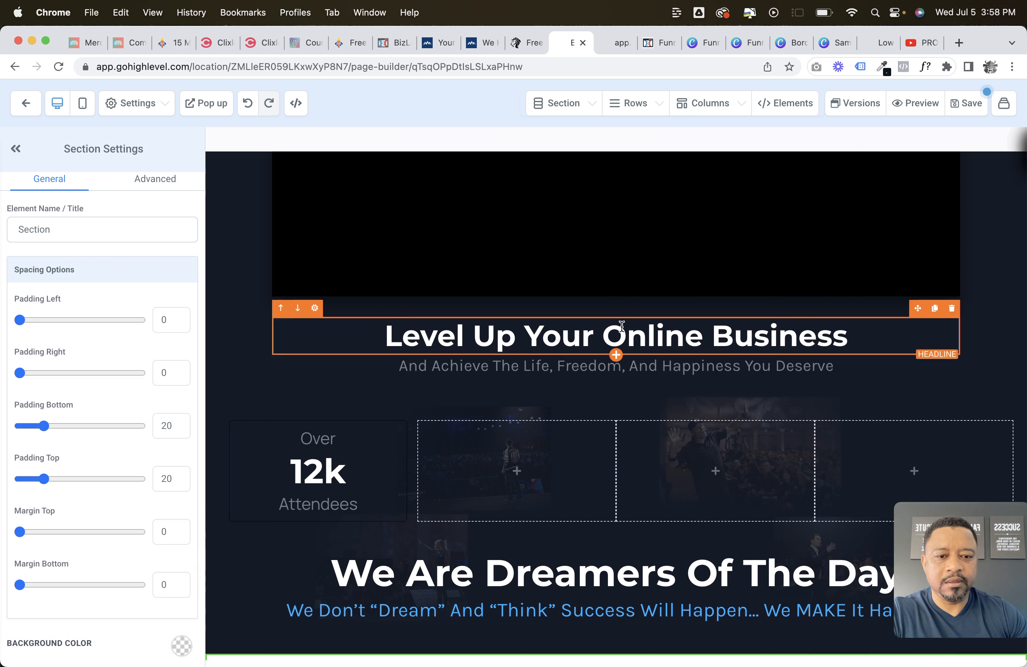
scroll(621, 325, down, 3)
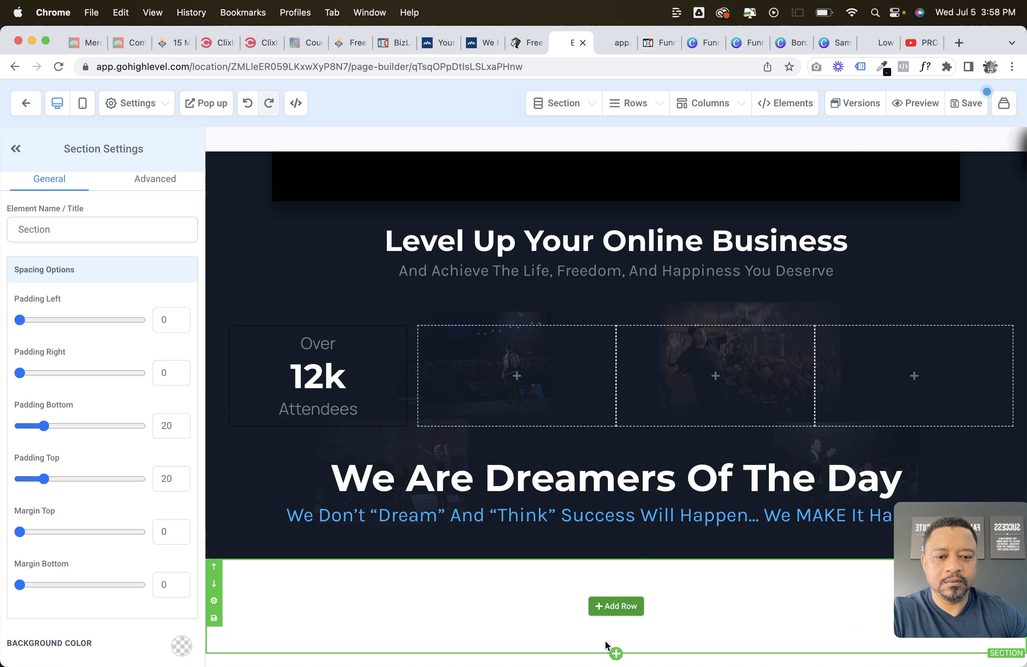
click(615, 653)
click(771, 169)
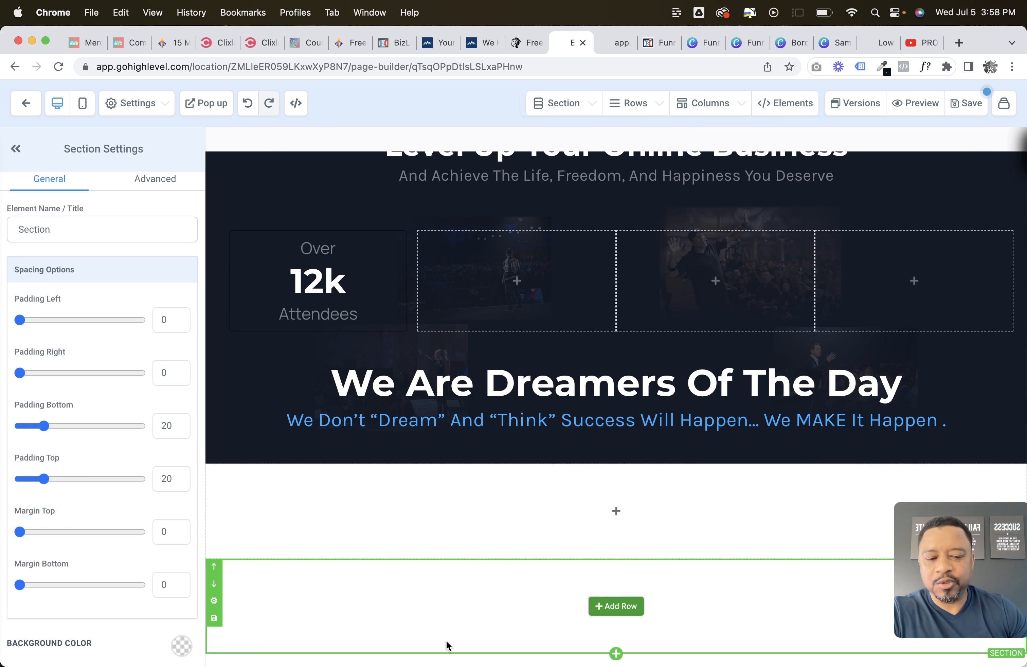
Add a one-column row to the first empty section and insert an image element in it
click(615, 510)
click(861, 212)
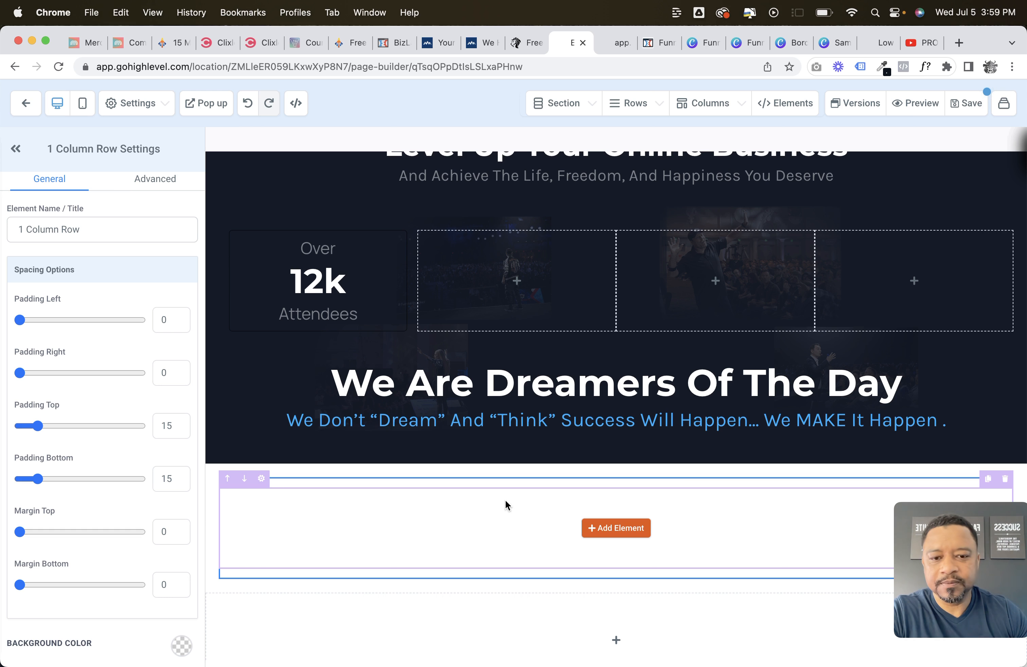
click(616, 530)
scroll(858, 426, down, 10)
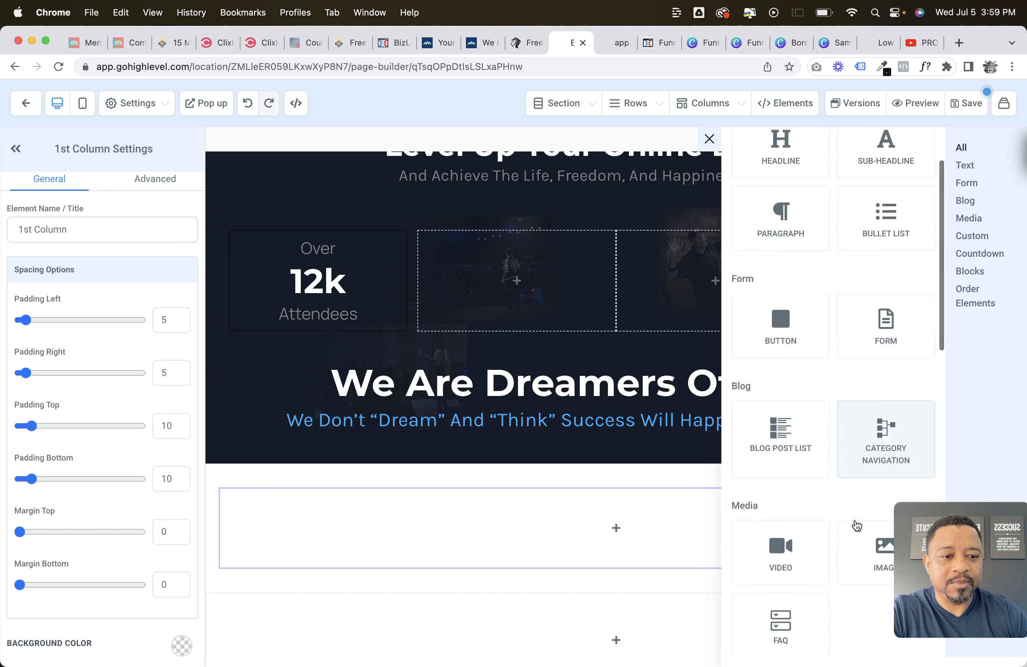
click(886, 272)
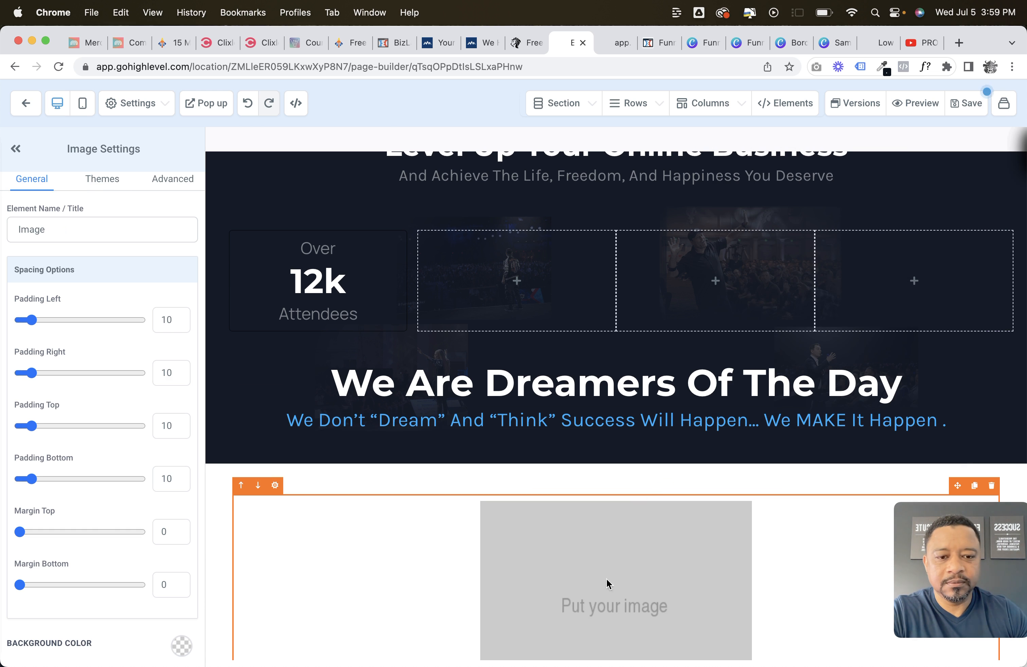
Use the dark downward-pointing triangle from the media library as the image and set its width to 200 px
scroll(112, 476, down, 8)
click(164, 349)
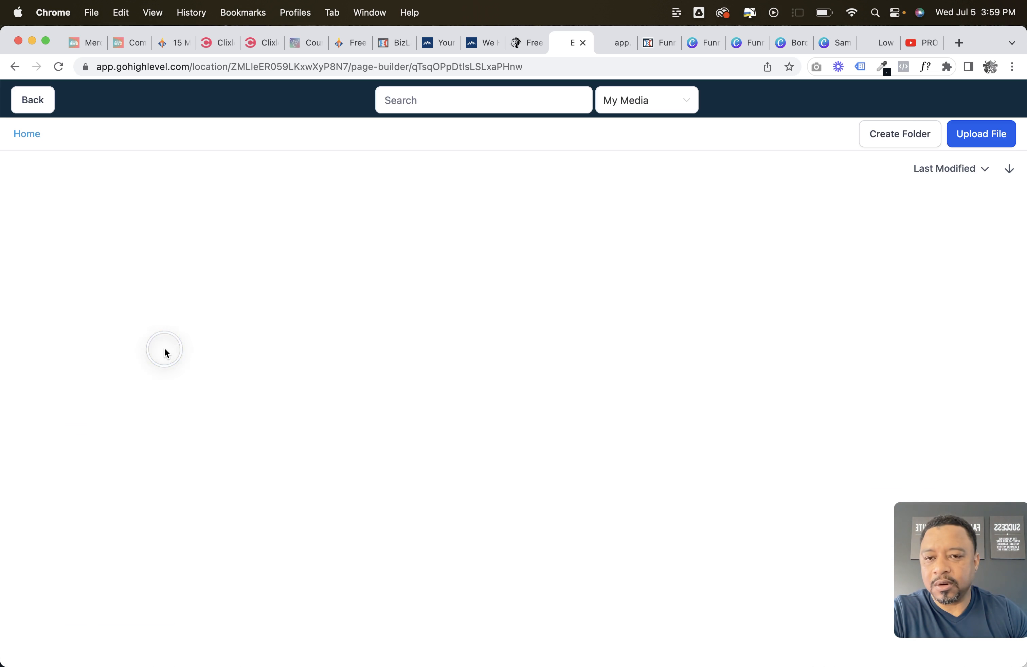
click(90, 353)
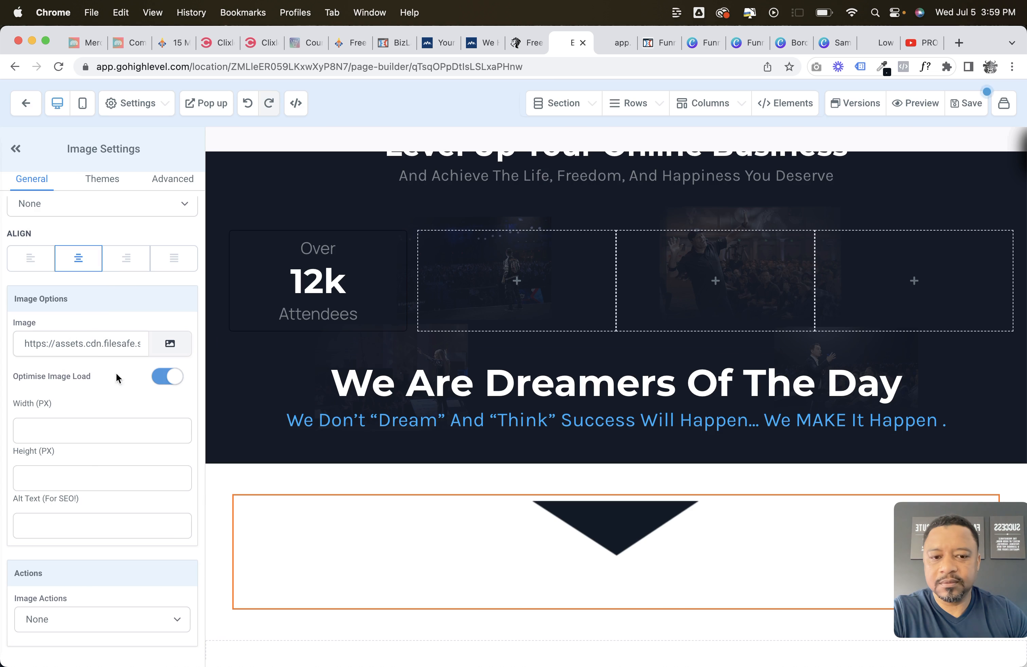
click(49, 440)
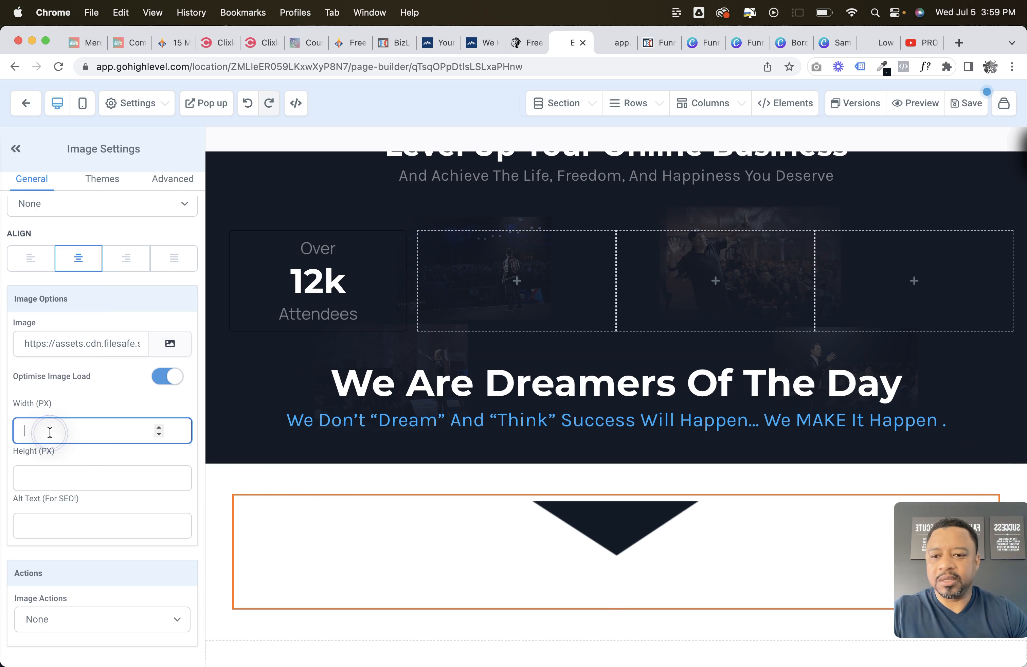
text(200)
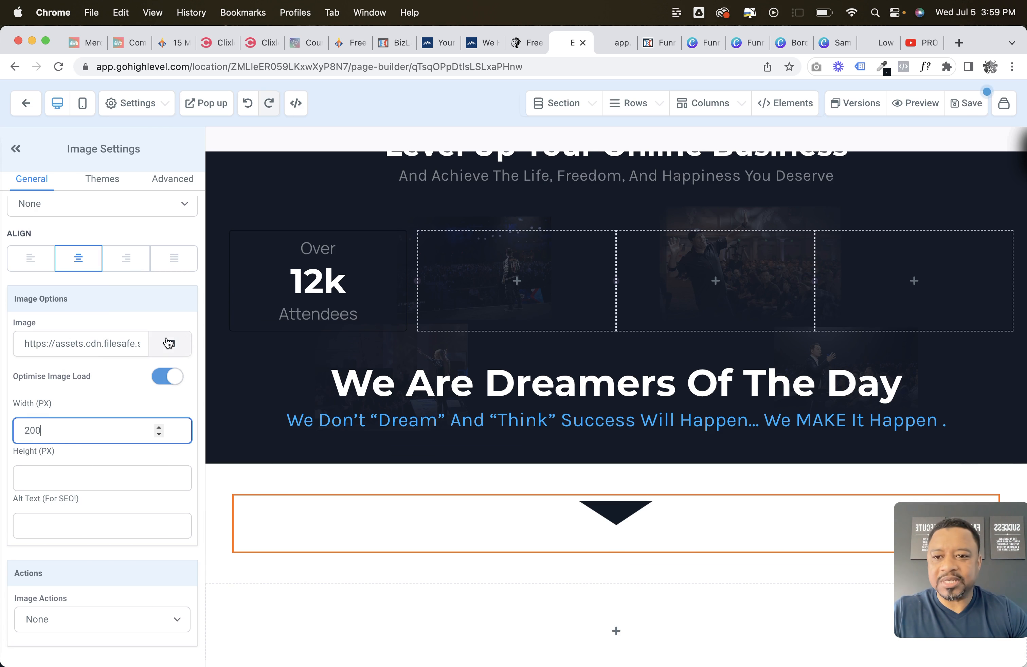
Set the triangle image's left, right, top and bottom padding to 0
scroll(168, 342, down, 10)
drag(174, 271, 140, 275)
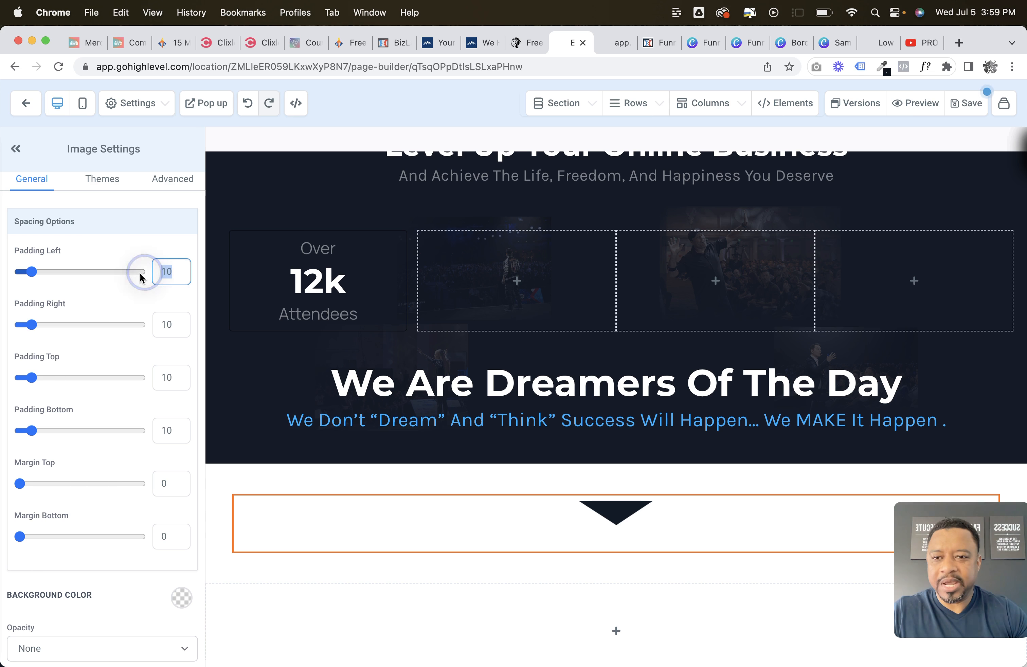
text(0)
key(Tab)
key(Tab)
text(0)
key(Tab)
key(Tab)
text(0)
key(Tab)
key(Tab)
text(0)
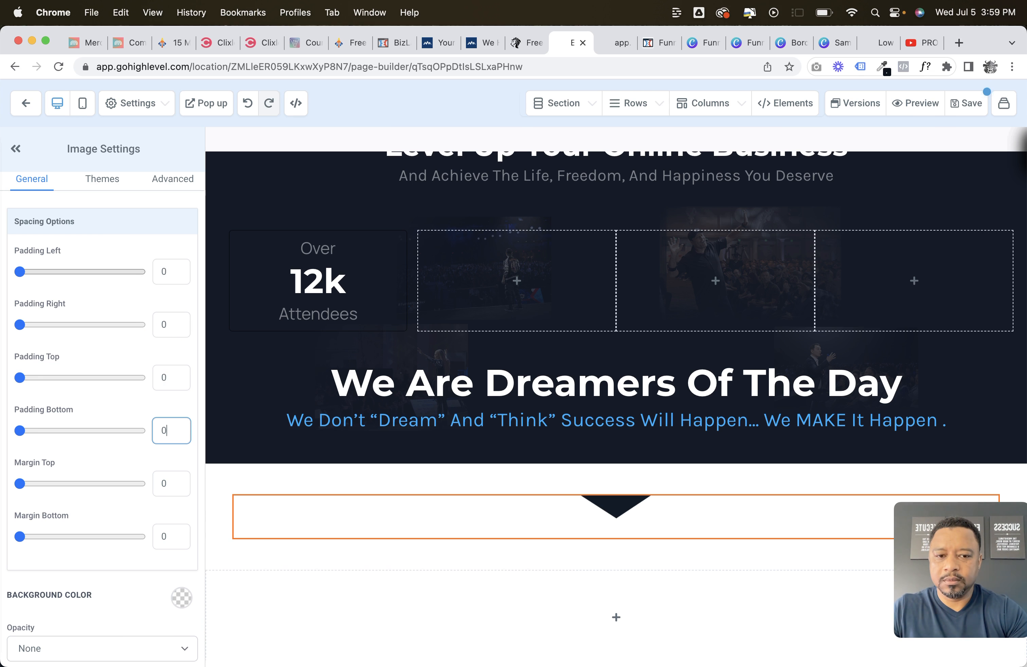
Set the bottom and top padding of the section holding the triangle image to 0
click(359, 473)
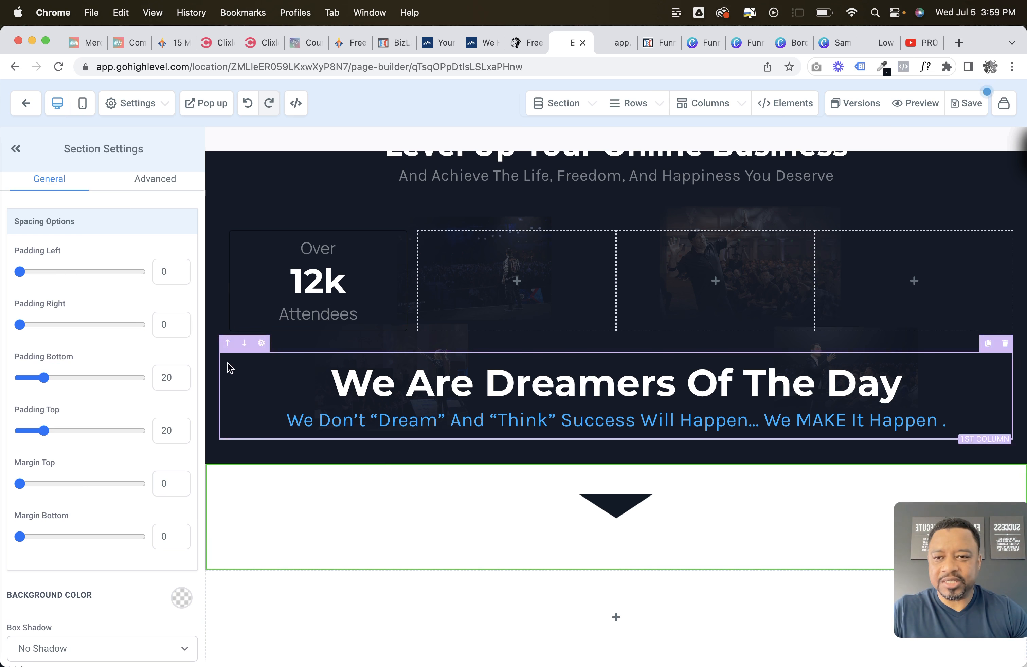
double_click(165, 377)
text(0)
key(Tab)
key(Tab)
text(0)
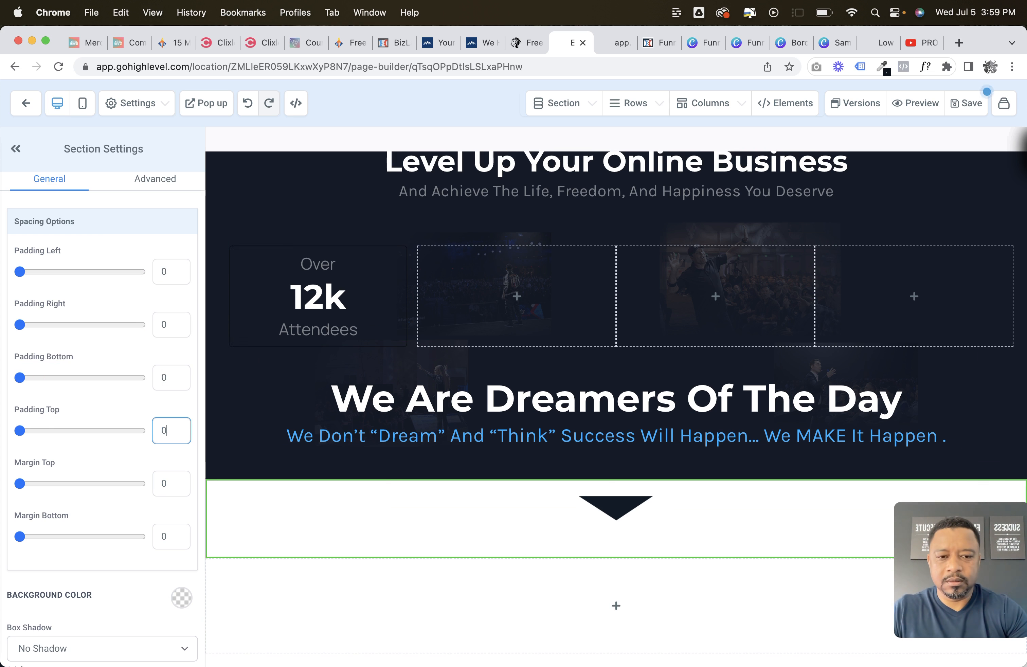
Set the left, right, top and bottom padding of the column around the triangle image to 0
click(450, 499)
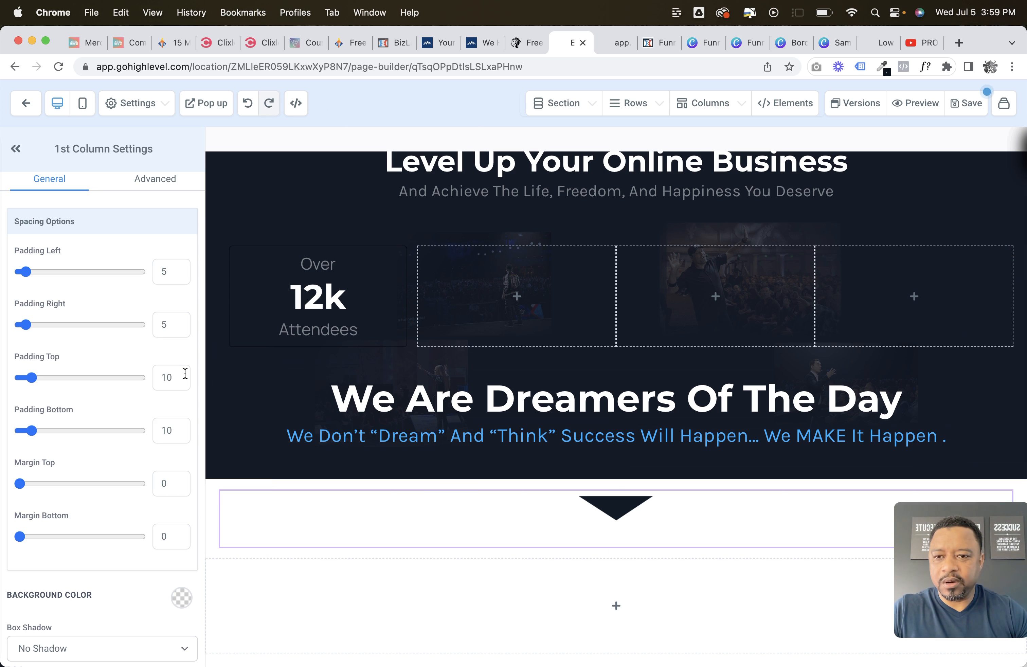
double_click(184, 271)
text(0)
key(Tab)
key(Tab)
text(0)
key(Tab)
key(Tab)
text(0)
key(Tab)
key(Tab)
text(0)
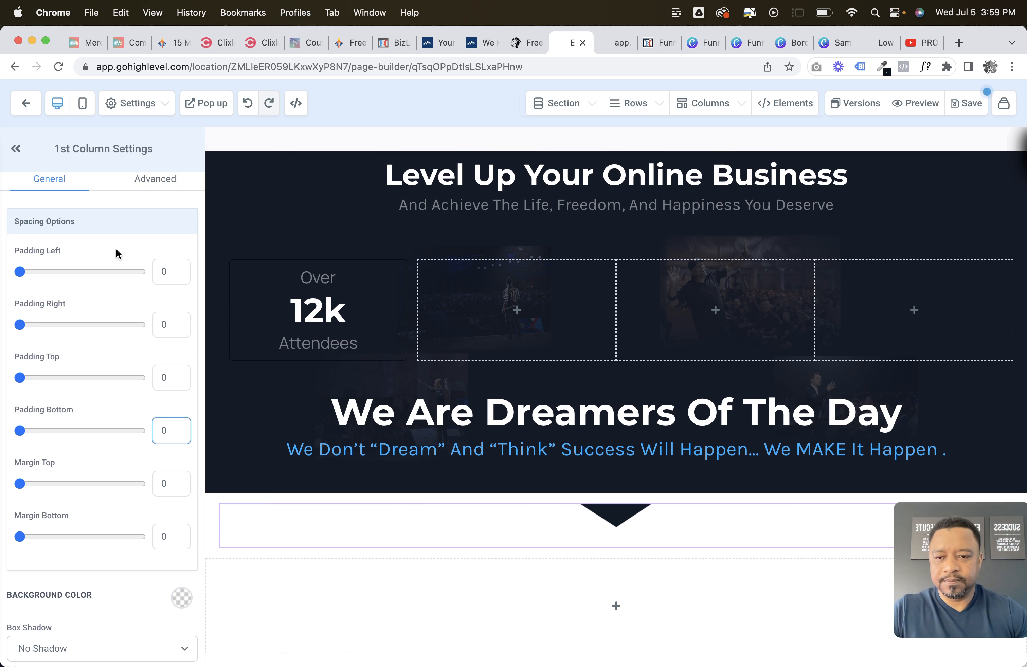
Set the top and bottom padding of the triangle's one-column row to 0
click(393, 459)
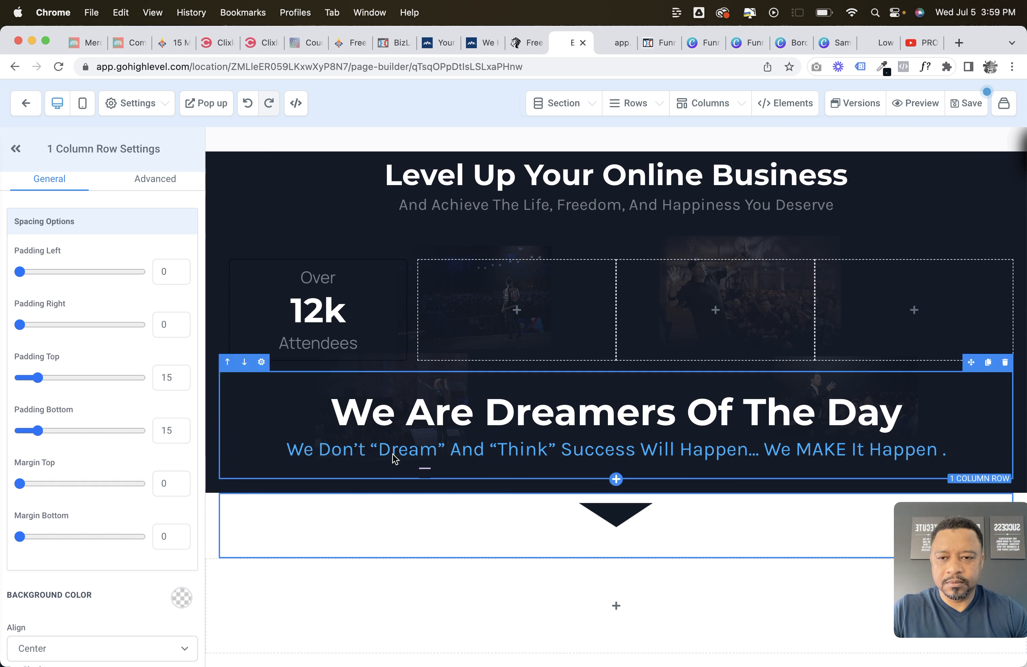
double_click(167, 377)
text(0)
key(Tab)
key(Tab)
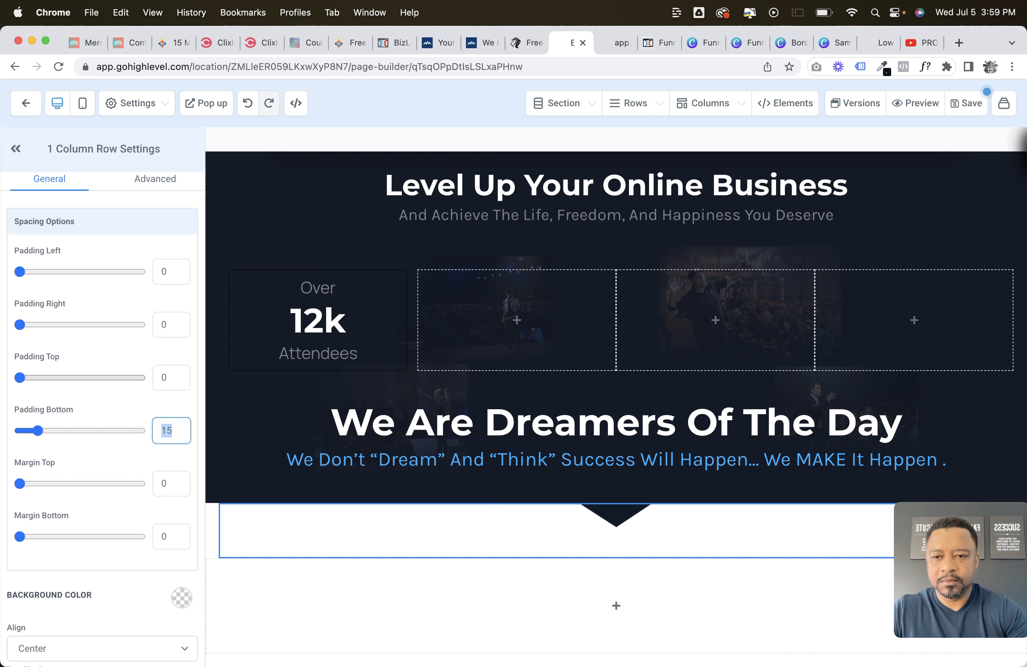
text(0)
Set the triangle image's top margin to -1 and save the page
click(603, 523)
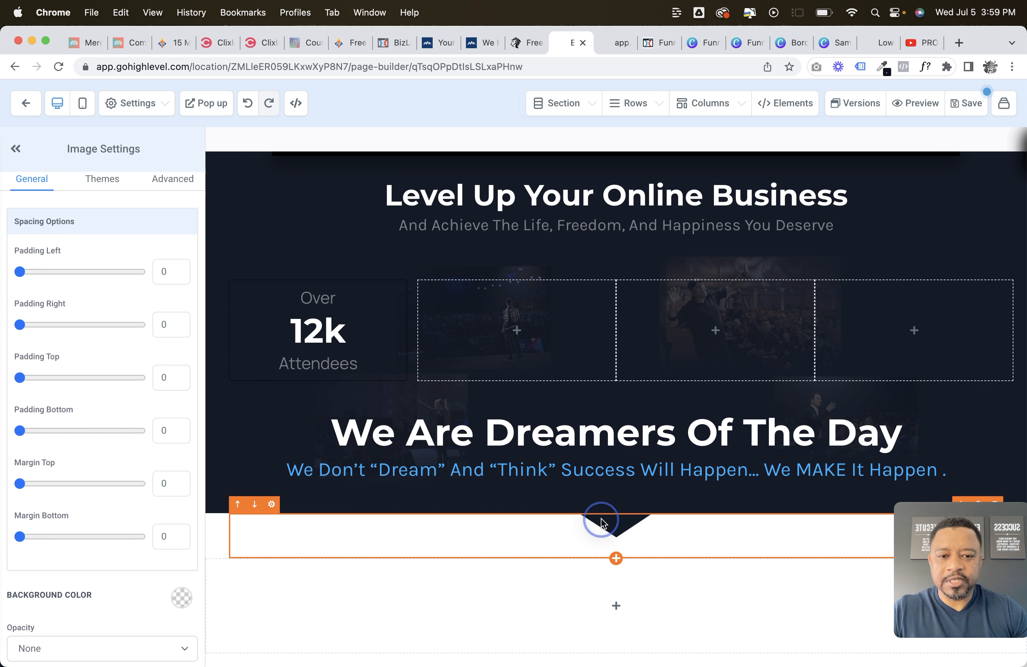
double_click(166, 482)
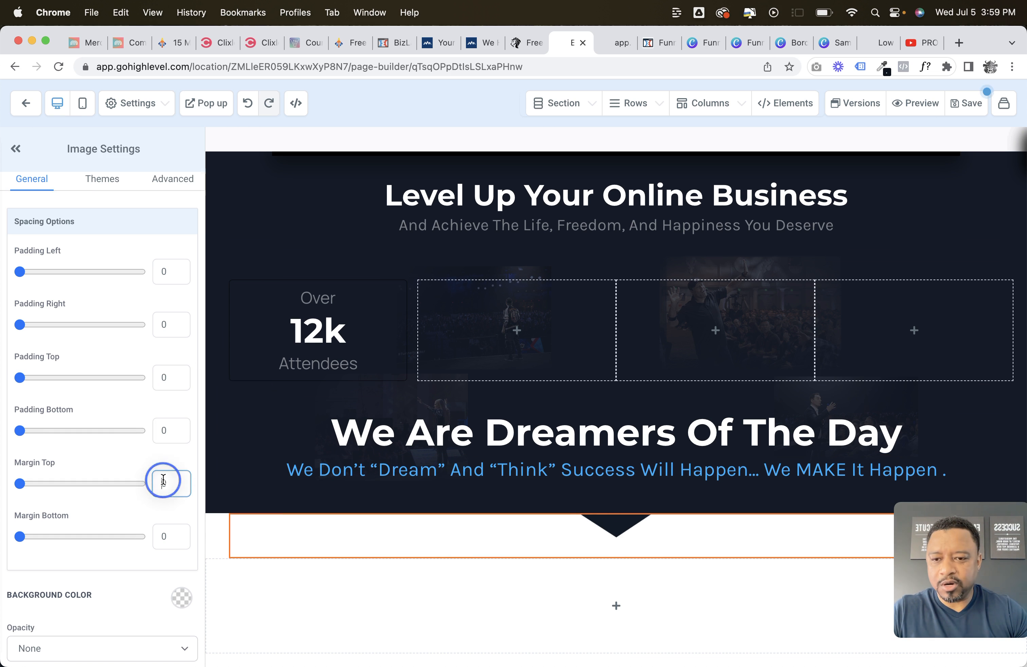
text(-1)
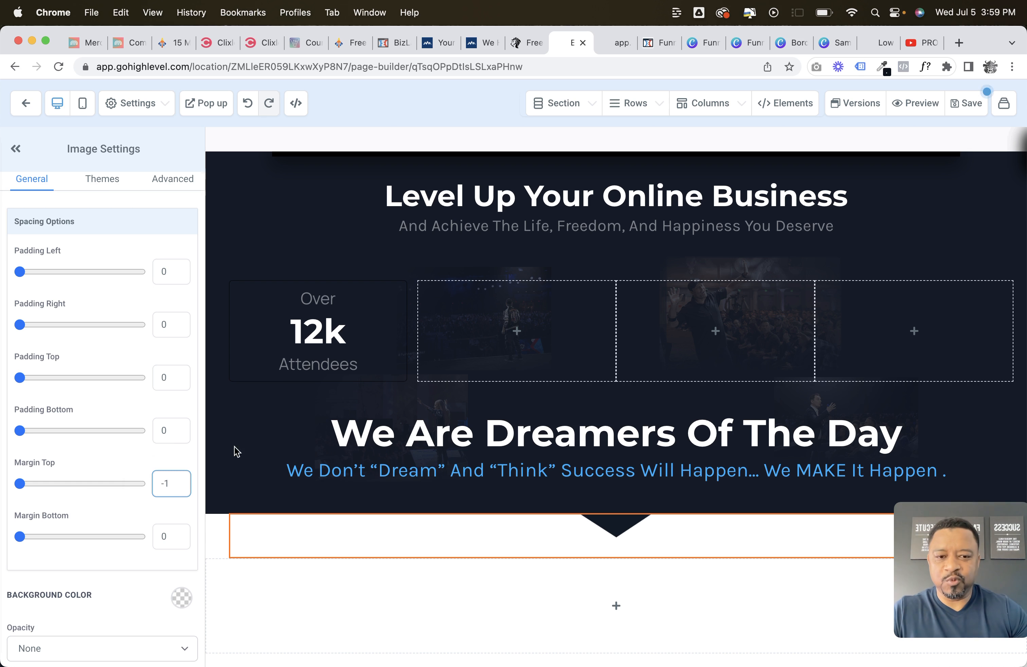
click(969, 105)
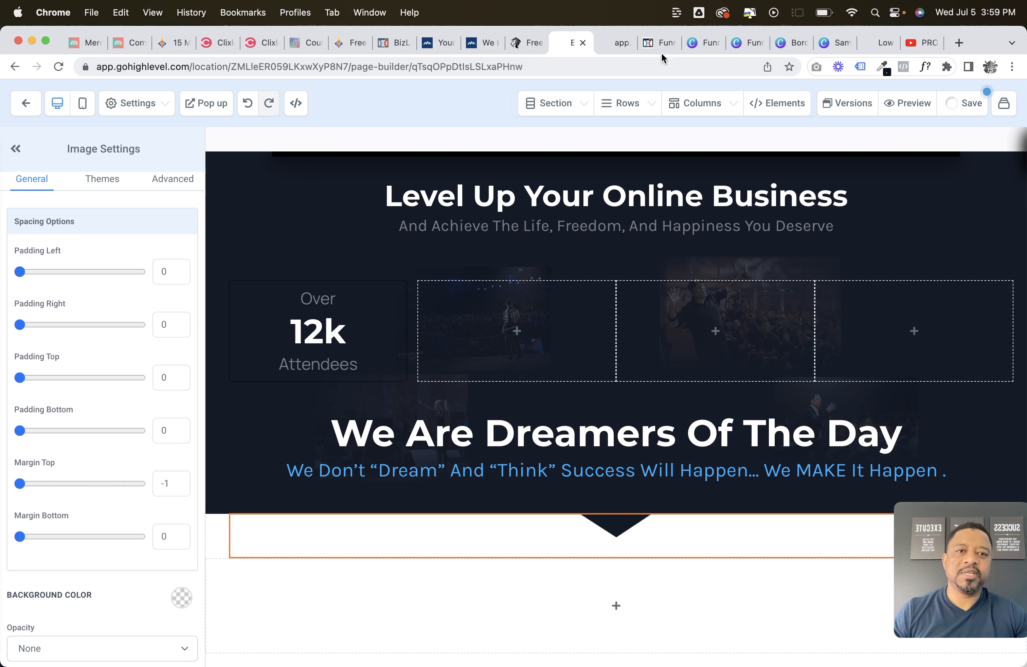
Reload the page preview and examine the triangle divider below the "We Are Dreamers Of The Day" headline
click(613, 42)
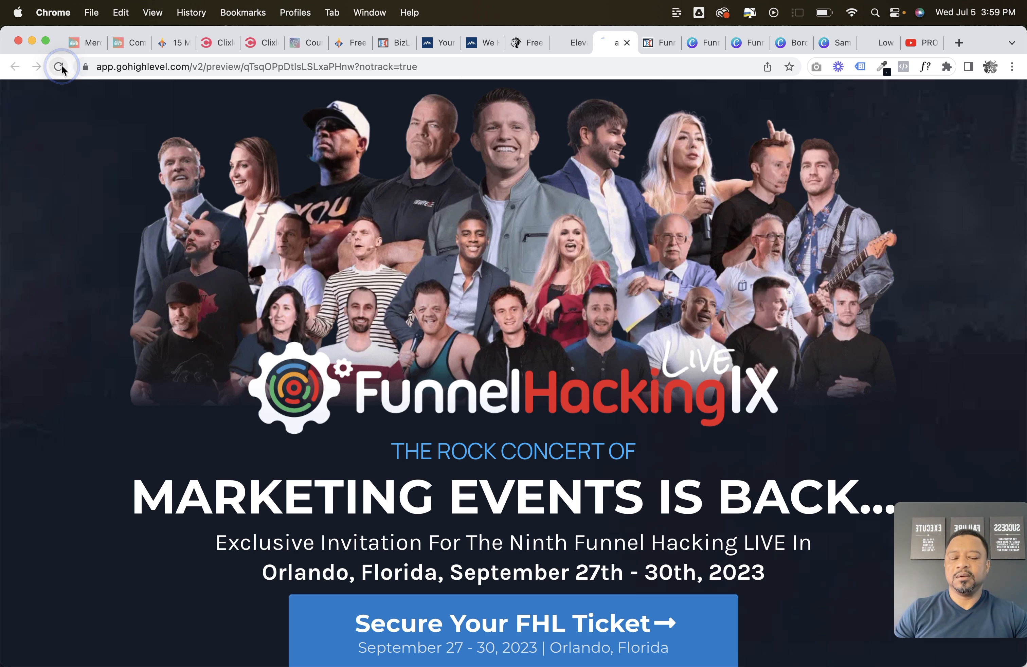
scroll(878, 360, down, 5)
scroll(862, 342, down, 15)
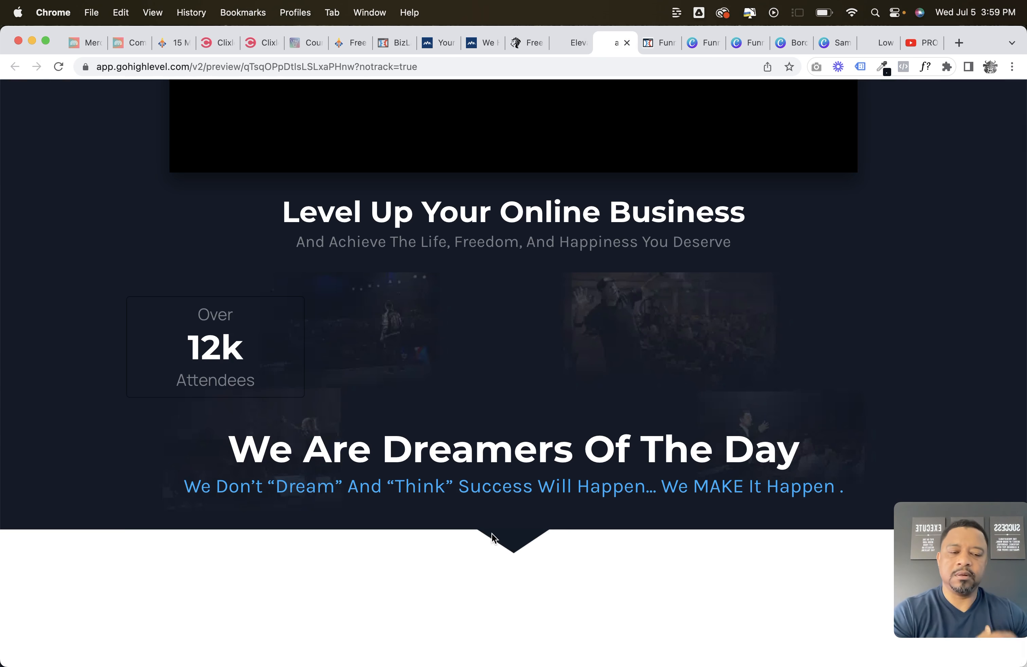
scroll(863, 368, up, 20)
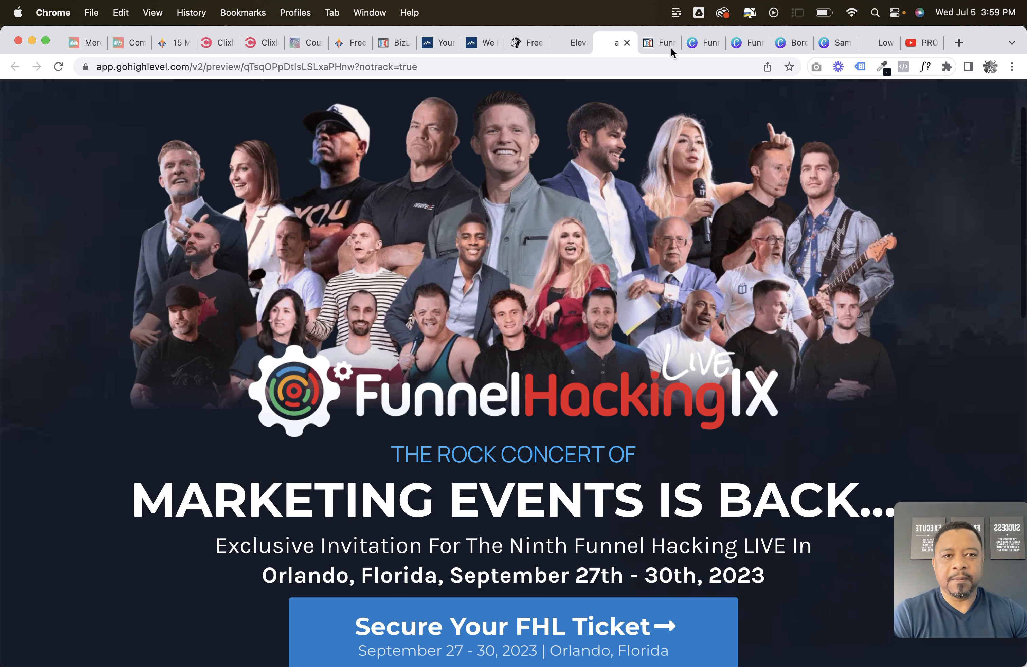
Review the original Funnel Hacking Live page from its hero down to the "This Just In..." section
click(666, 44)
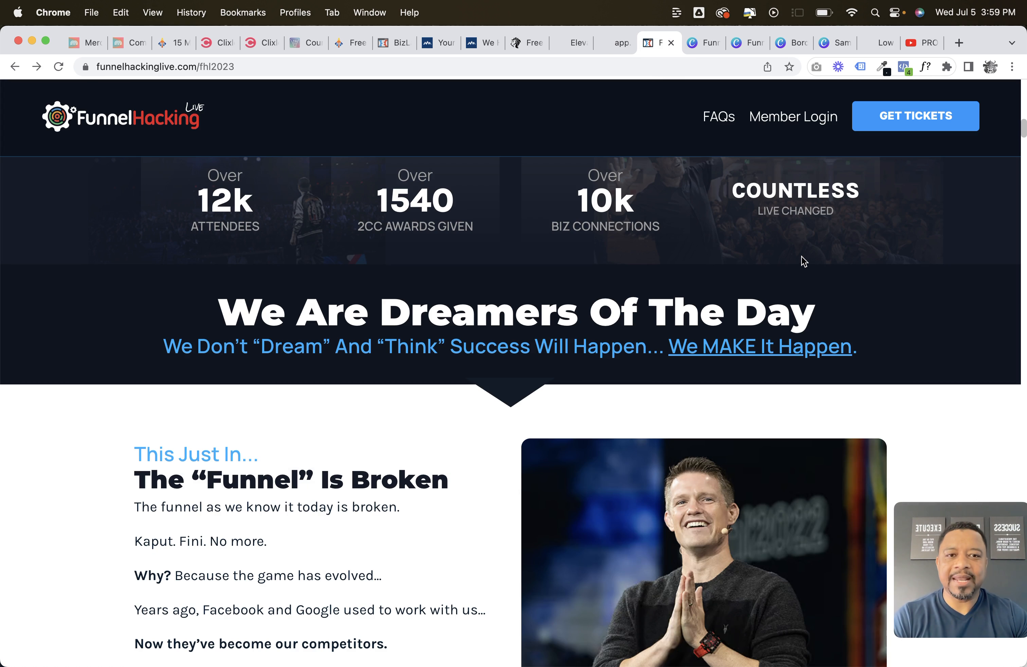
scroll(808, 263, down, 12)
scroll(801, 267, up, 20)
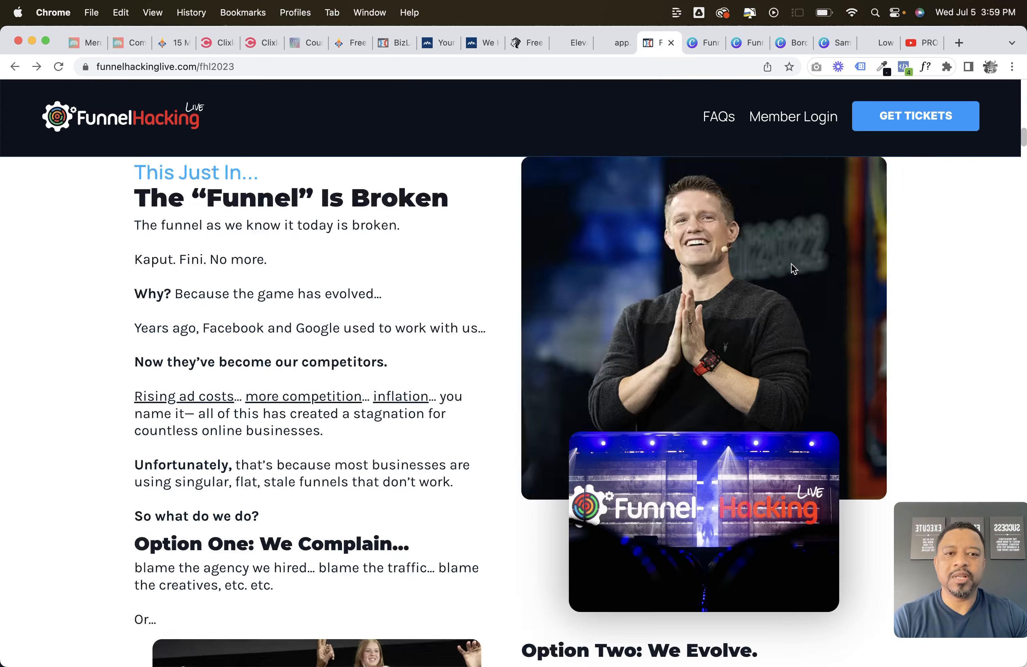
scroll(793, 268, up, 10)
scroll(792, 269, down, 12)
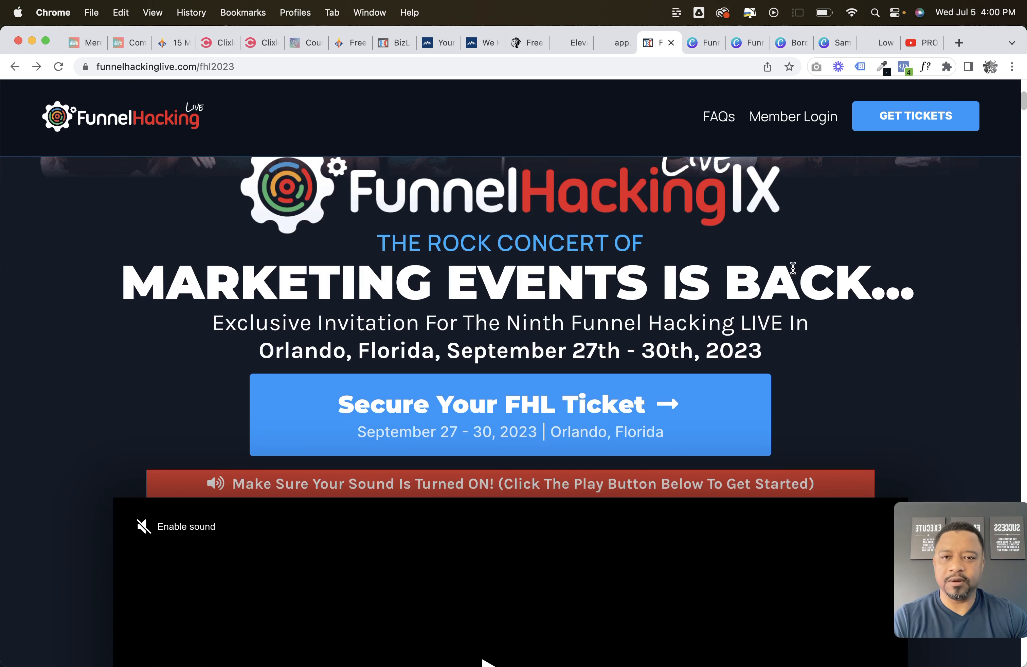
scroll(792, 268, down, 8)
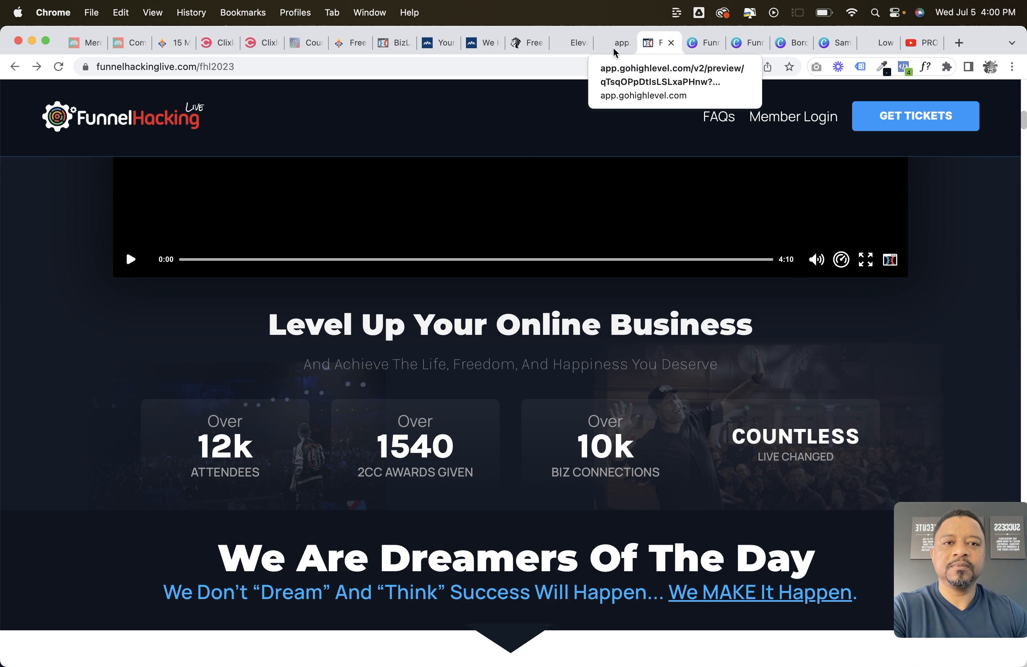
Compare the whole preview, from the hero to the triangle divider, with the statistics and Dreamers area of the original page
click(622, 44)
scroll(822, 312, down, 15)
scroll(826, 314, down, 3)
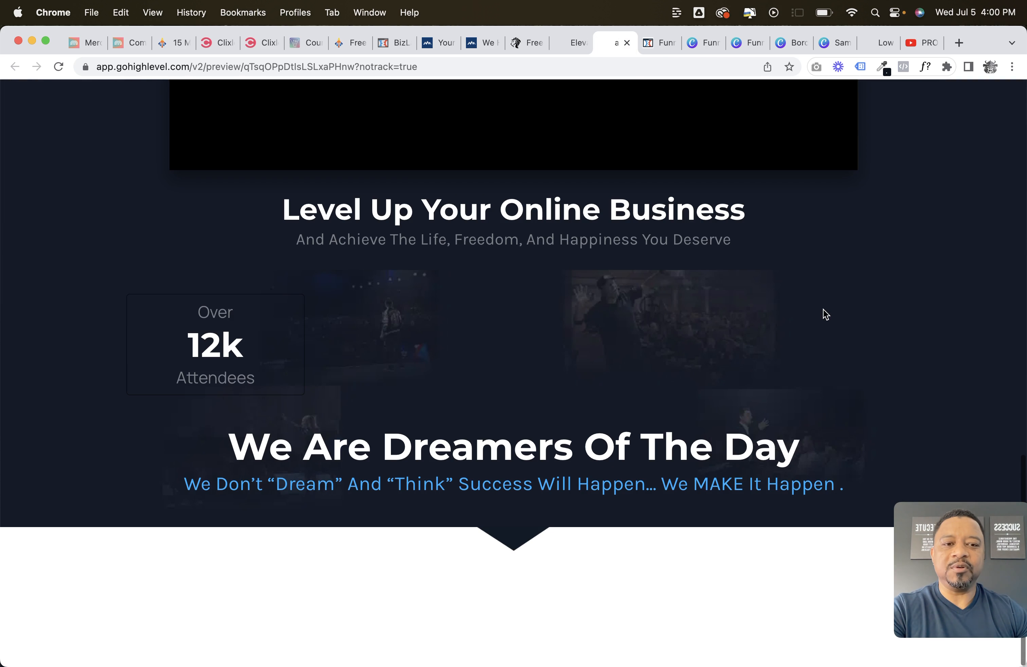
scroll(826, 356, up, 12)
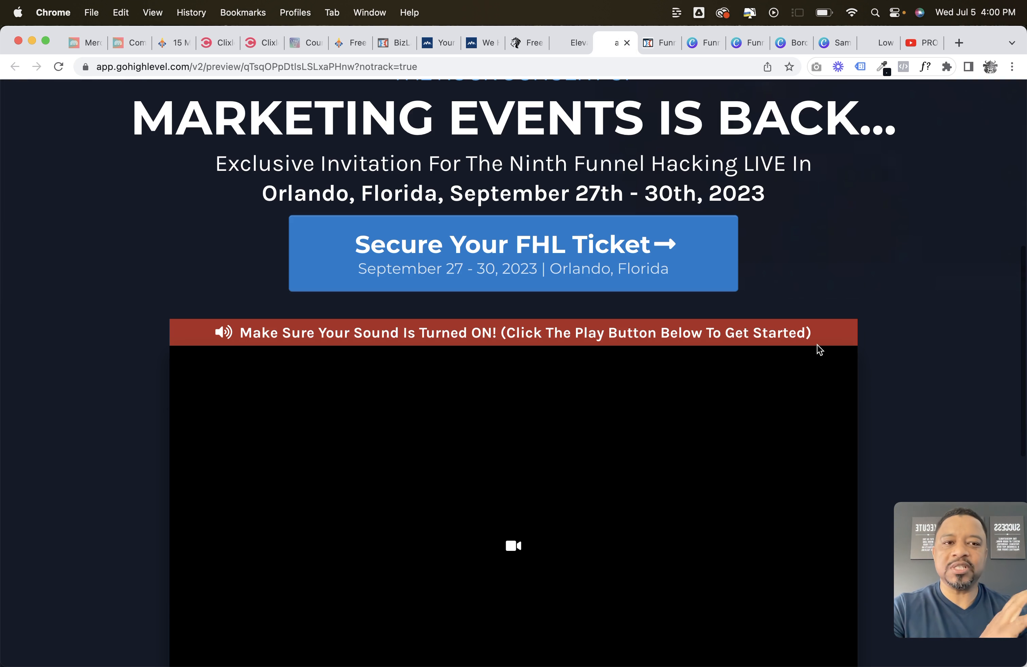
scroll(814, 328, up, 15)
scroll(604, 260, down, 1)
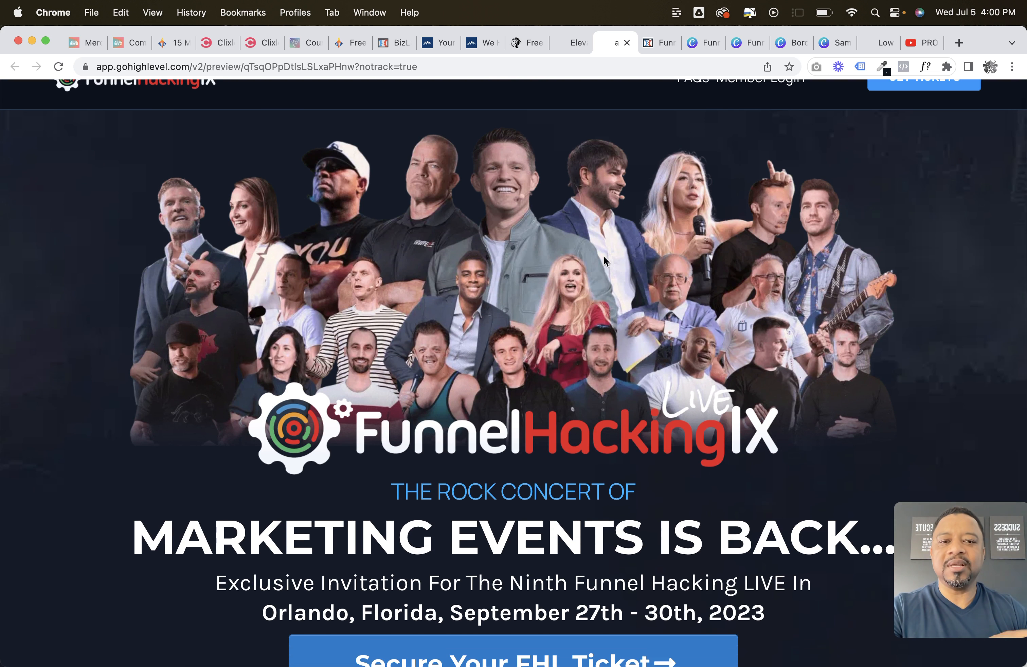
scroll(606, 256, down, 20)
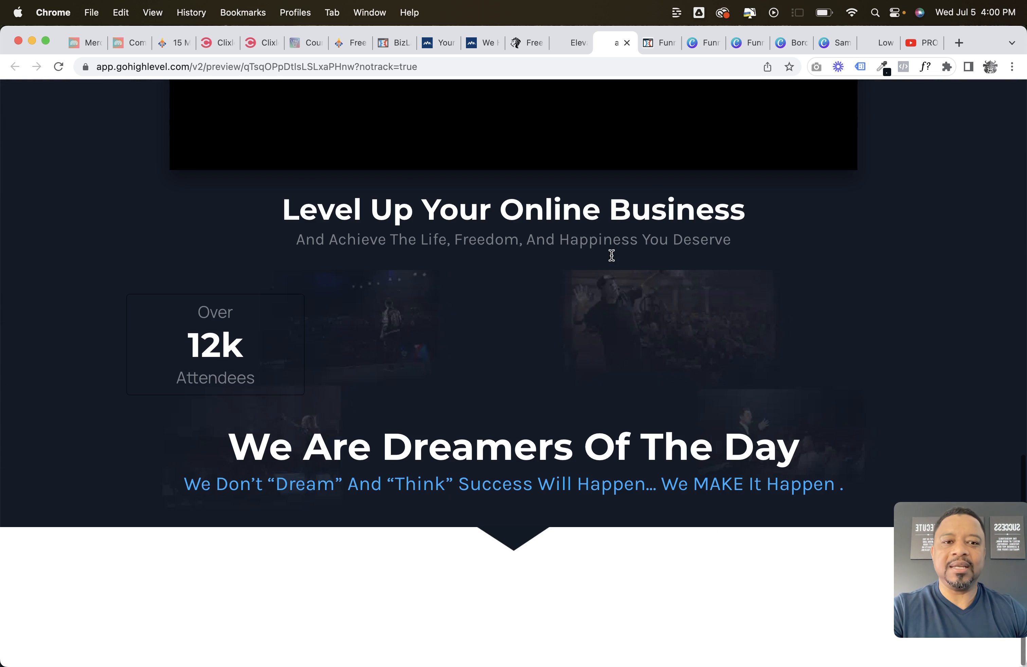
click(667, 42)
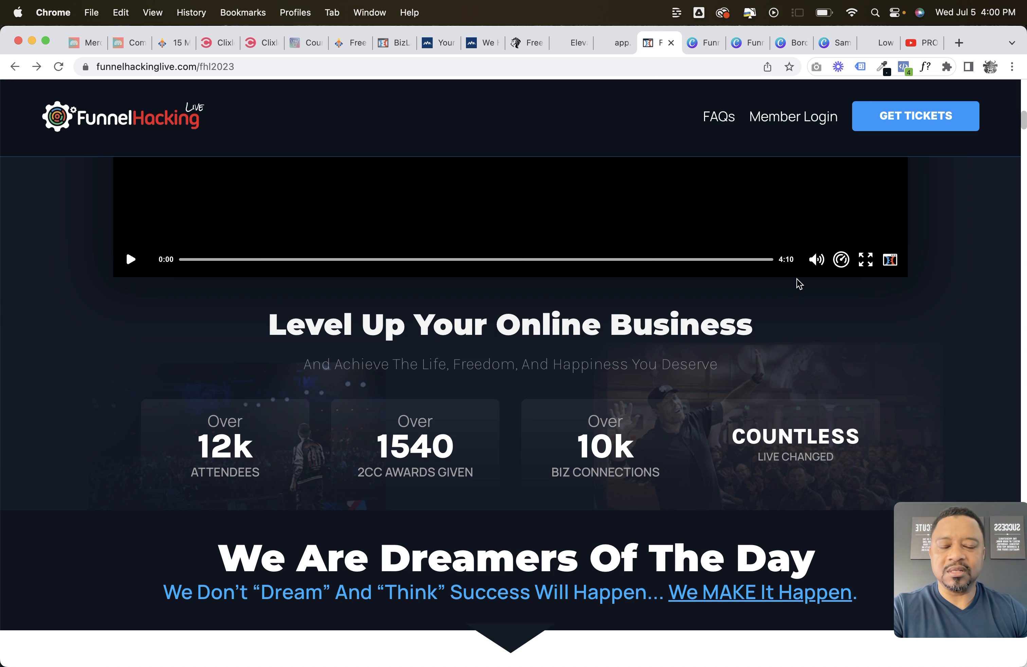
scroll(797, 283, down, 1)
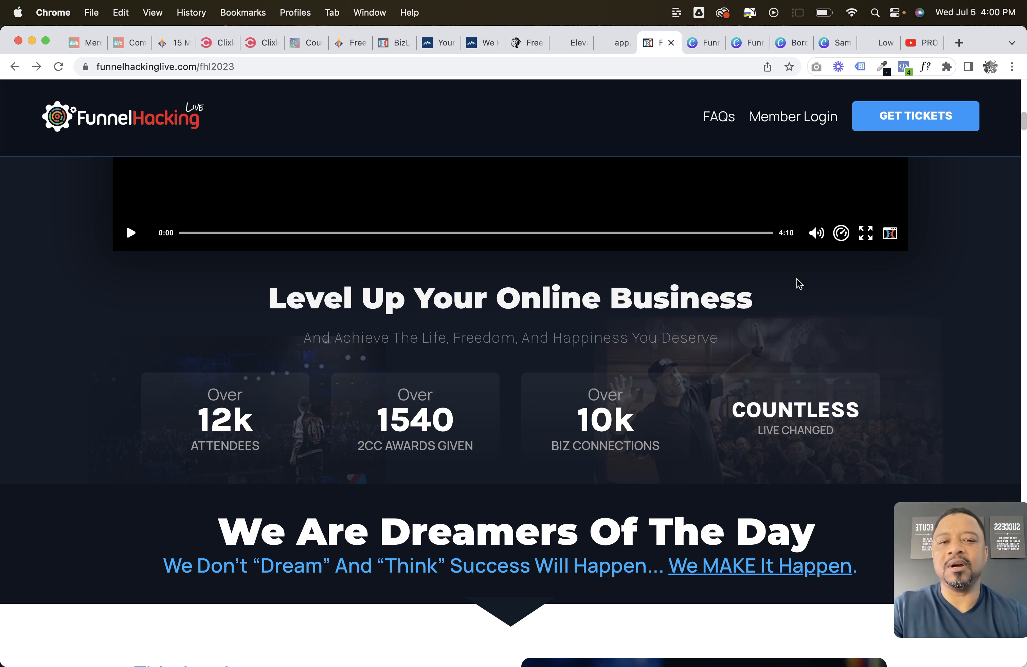